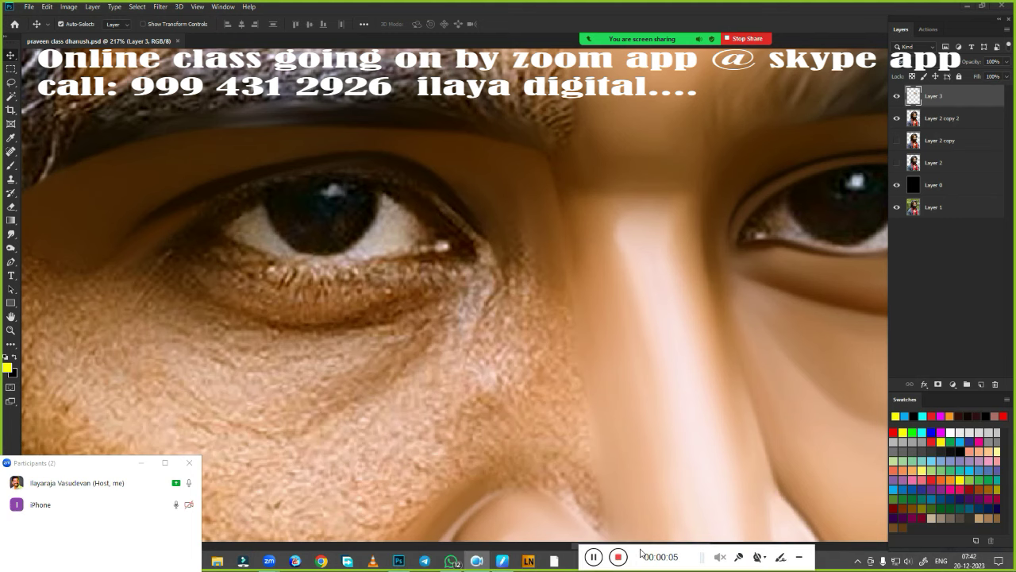
# Outline the left eye and under-eye bag with a pen path and load it as a selection
pyautogui.press('p')
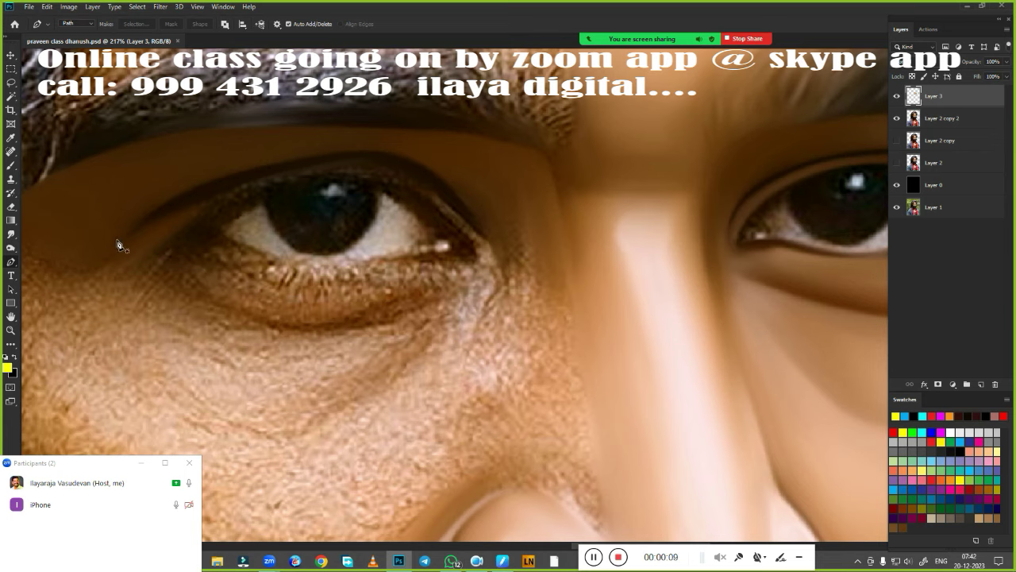
pyautogui.moveTo(433, 181); pyautogui.dragTo(457, 205)
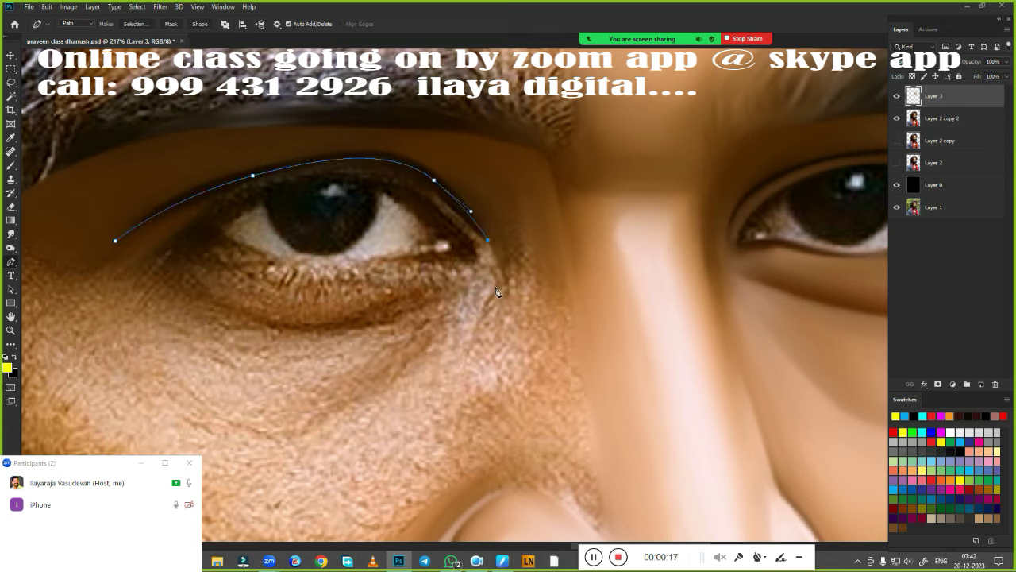
pyautogui.scroll(-3, 477, 319)
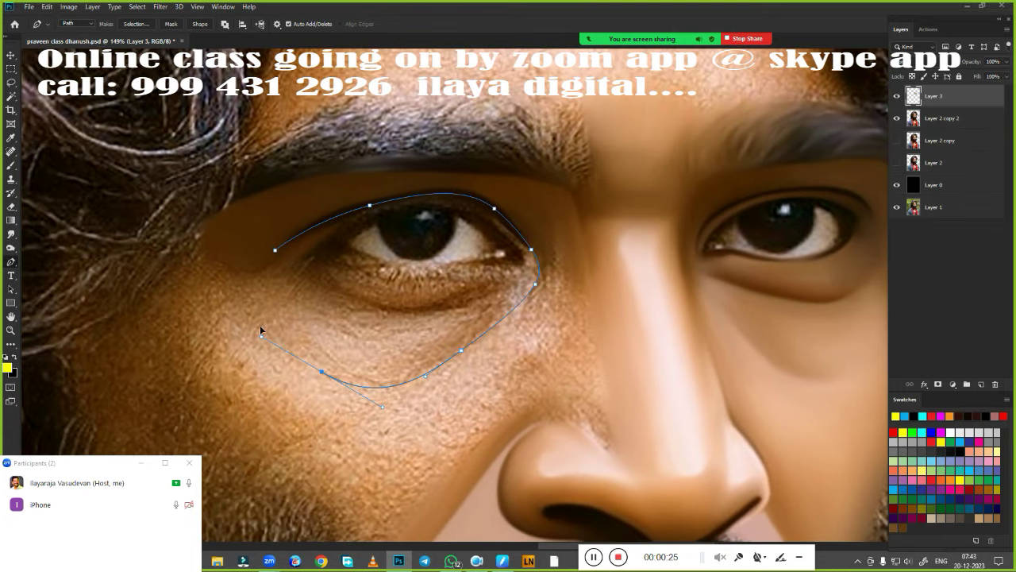
pyautogui.hotkey('ctrl', 'Return')
pyautogui.scroll(3, 370, 308)
# Feather the eye selection by 1.2 pixels and set up a Very Wet, Light Mix Mixer Brush
pyautogui.hotkey('shift', 'F6')
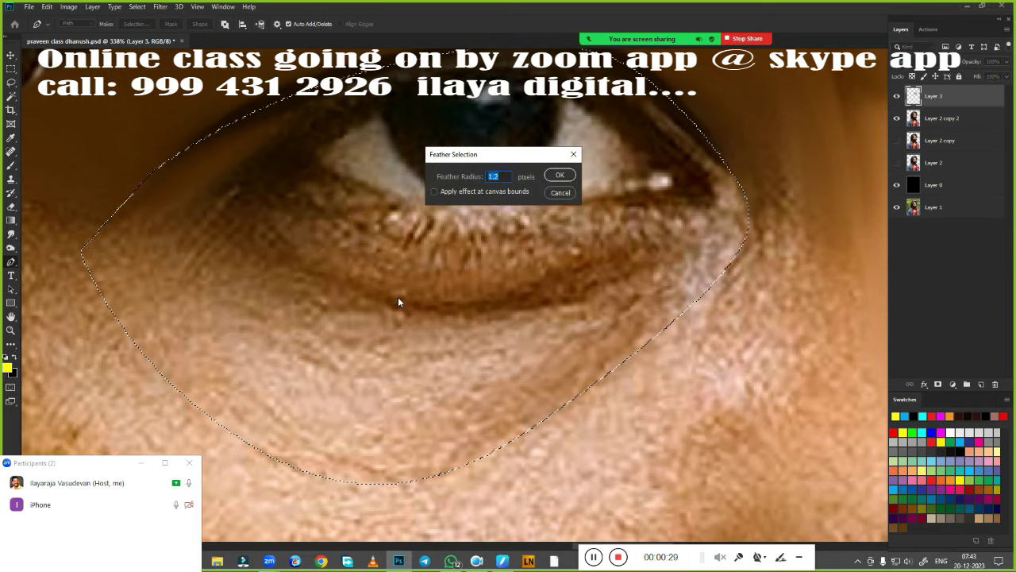
pyautogui.press('Return')
pyautogui.moveTo(504, 336); pyautogui.dragTo(540, 403)
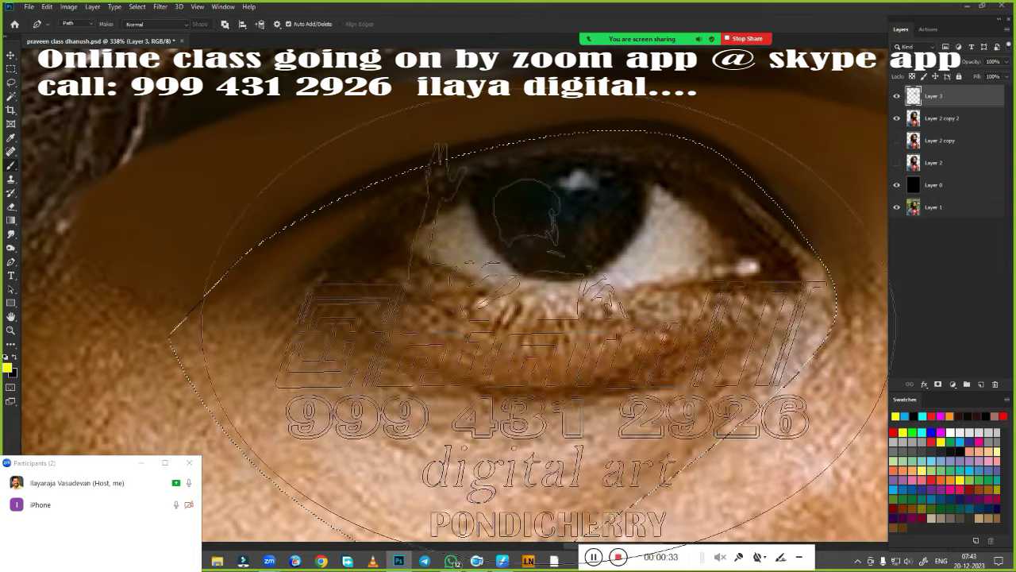
pyautogui.press('b')
pyautogui.rightClick(496, 286)
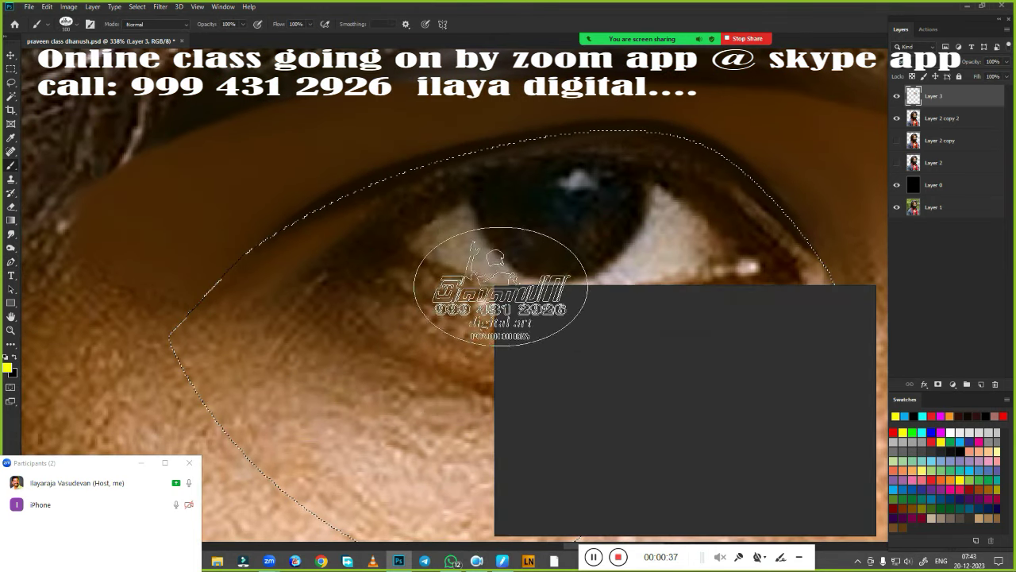
pyautogui.press('Escape')
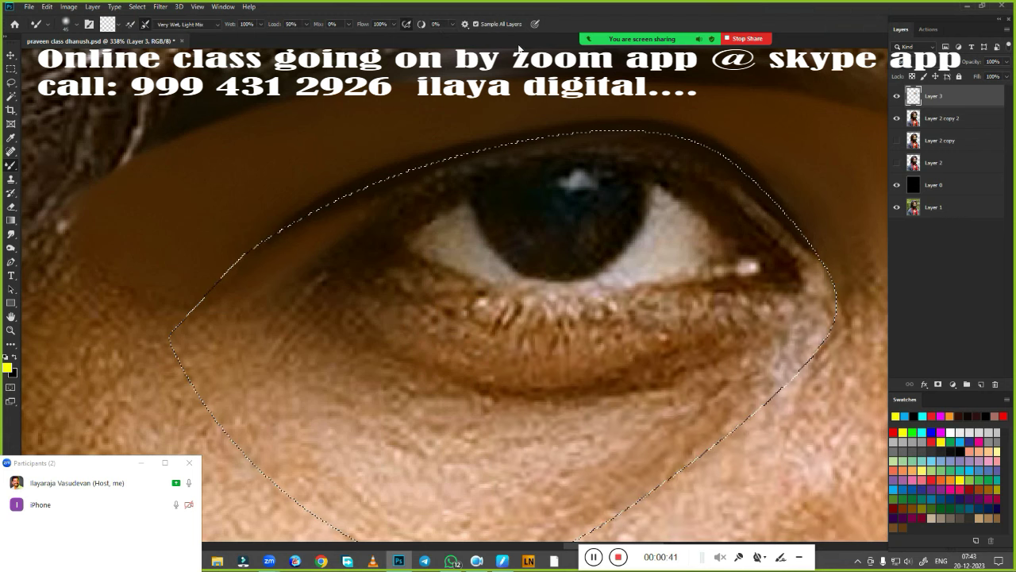
# Blend the under-eye skin along every edge of the selection with the Mixer Brush
pyautogui.moveTo(274, 270); pyautogui.dragTo(217, 307)
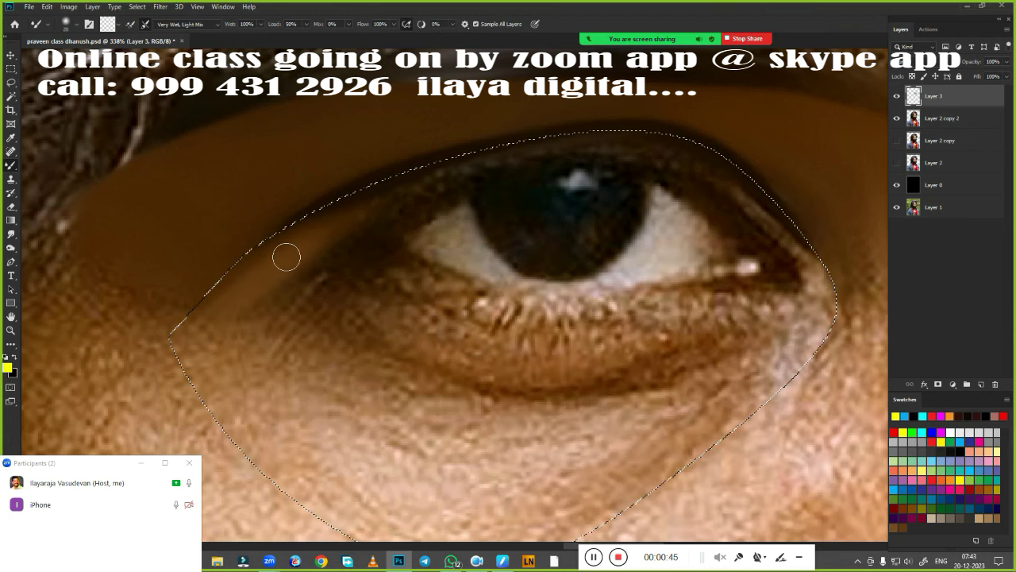
pyautogui.moveTo(451, 176); pyautogui.dragTo(509, 159)
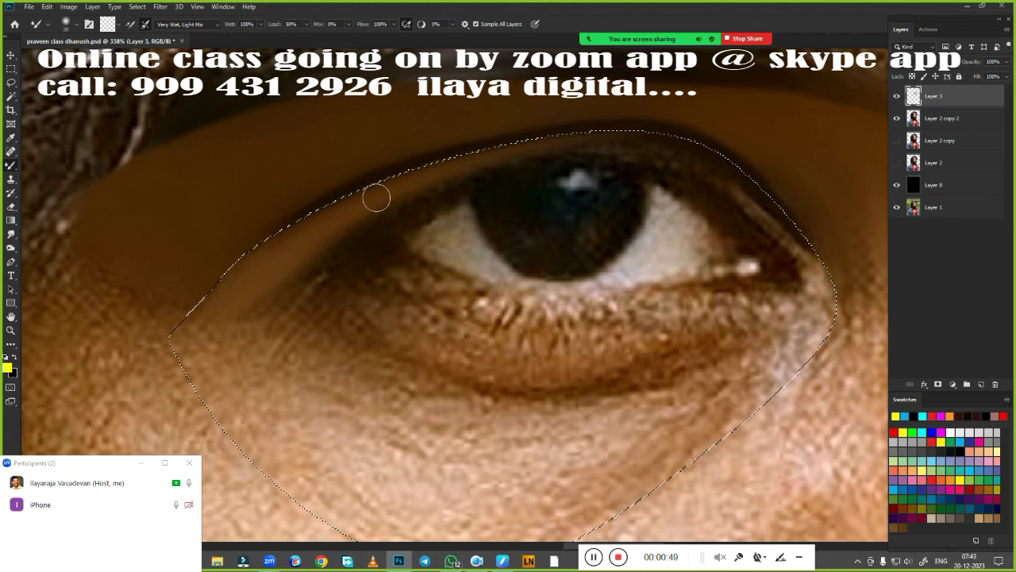
pyautogui.moveTo(808, 268)
pyautogui.mouseDown()
pyautogui.moveTo(717, 168)
pyautogui.moveTo(654, 155)
pyautogui.mouseUp()
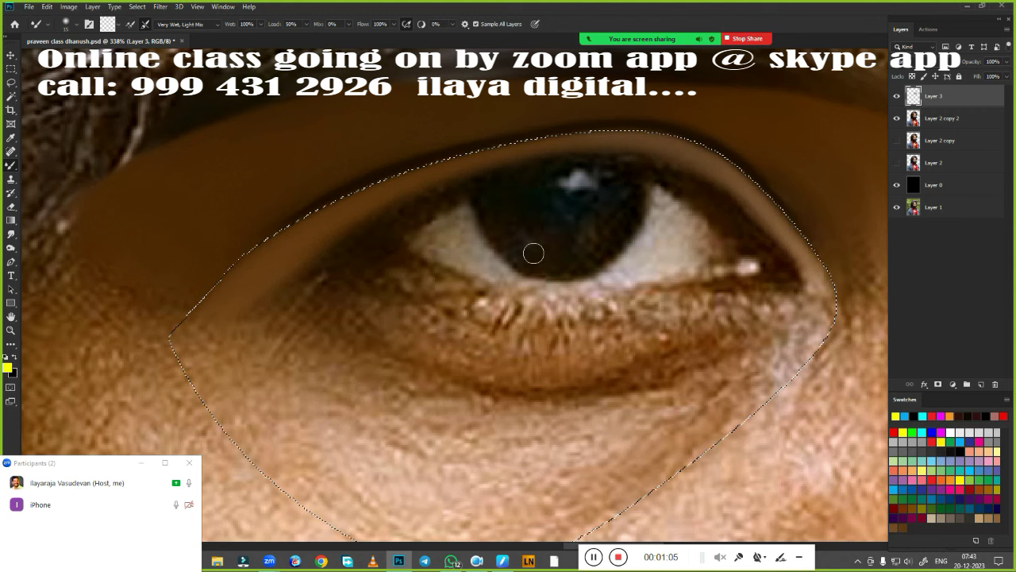
pyautogui.scroll(-3, 533, 317)
pyautogui.scroll(3, 532, 357)
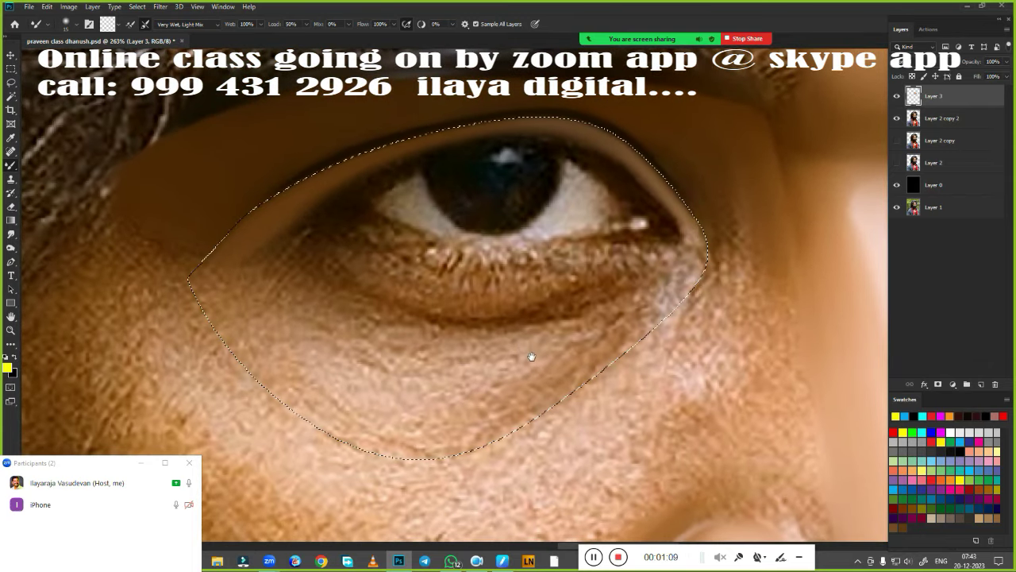
pyautogui.moveTo(532, 357); pyautogui.dragTo(483, 310)
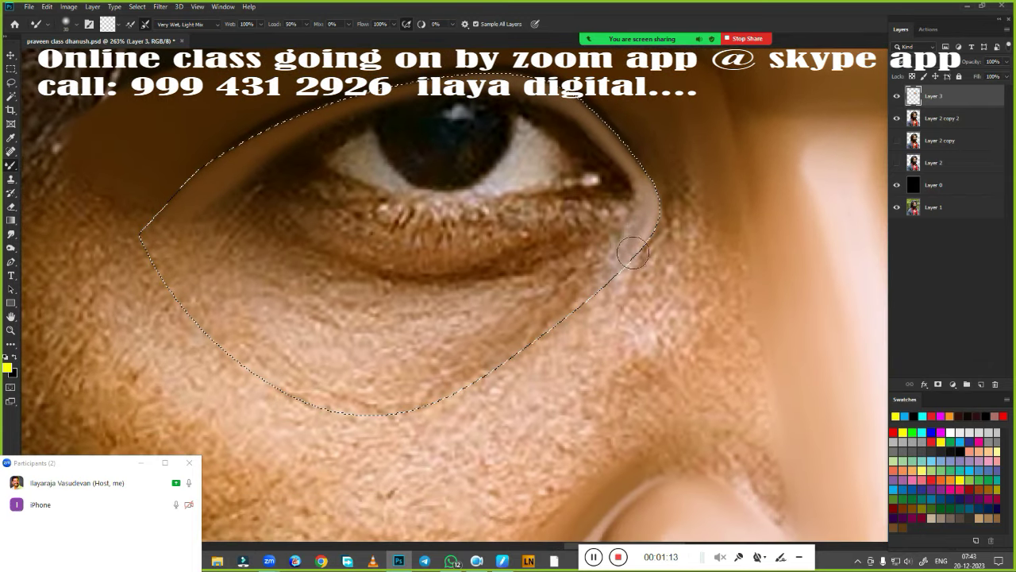
pyautogui.moveTo(632, 252); pyautogui.dragTo(477, 364)
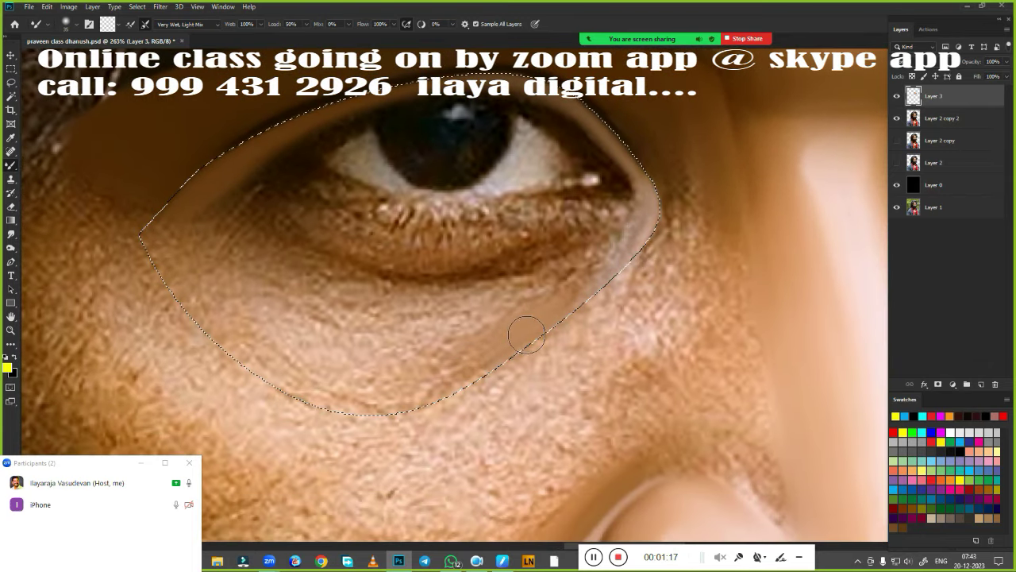
pyautogui.moveTo(520, 339)
pyautogui.mouseDown()
pyautogui.moveTo(603, 281)
pyautogui.moveTo(642, 240)
pyautogui.mouseUp()
pyautogui.moveTo(481, 348)
pyautogui.mouseDown()
pyautogui.moveTo(403, 390)
pyautogui.moveTo(424, 386)
pyautogui.moveTo(262, 362)
pyautogui.moveTo(484, 329)
pyautogui.moveTo(555, 282)
pyautogui.moveTo(628, 255)
pyautogui.mouseUp()
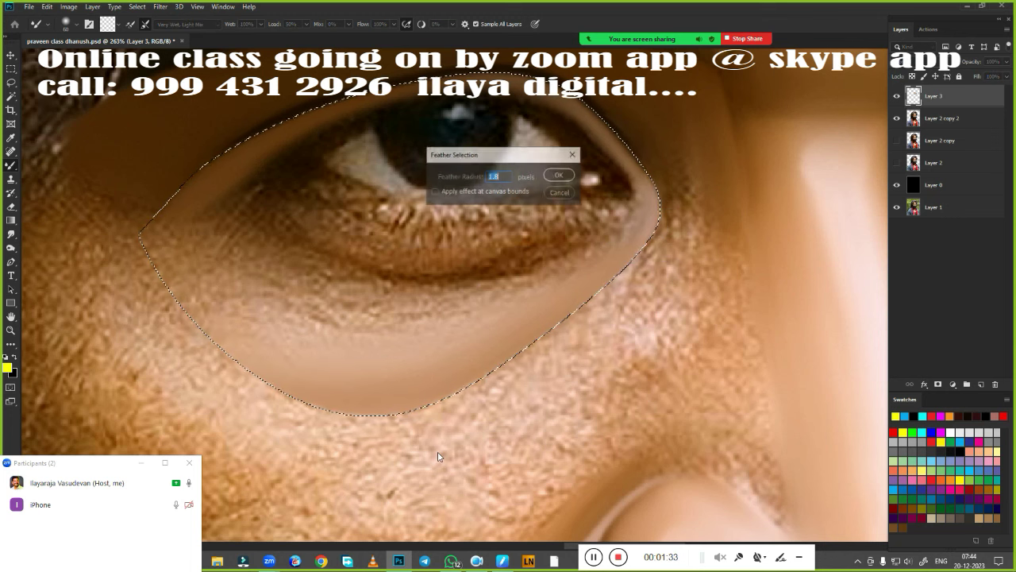
# Smudge the outer eye corner, blend the patch's right edge into the cheek, then deselect
pyautogui.scroll(3, 439, 458)
pyautogui.press('r')
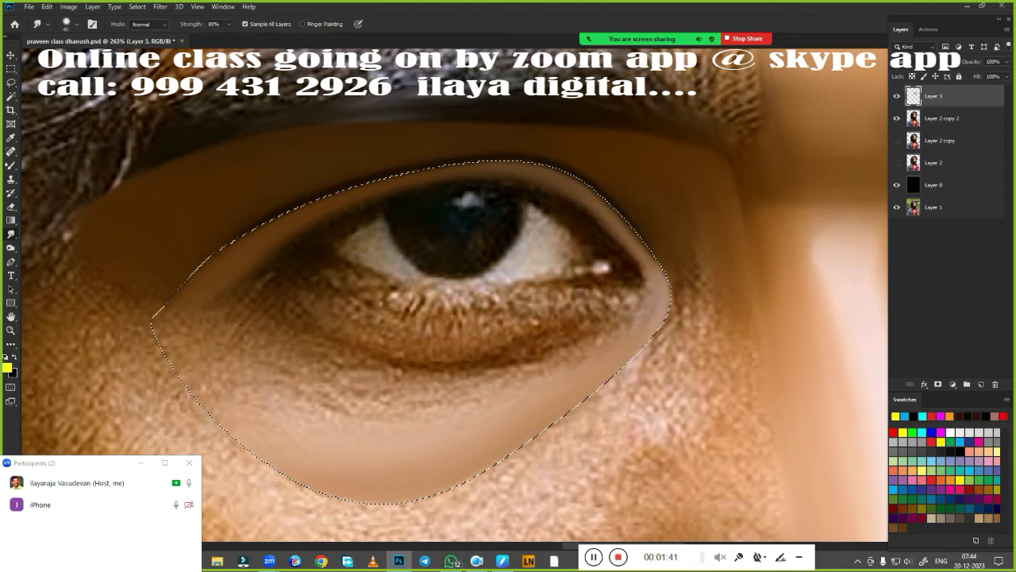
pyautogui.moveTo(697, 317); pyautogui.dragTo(687, 269)
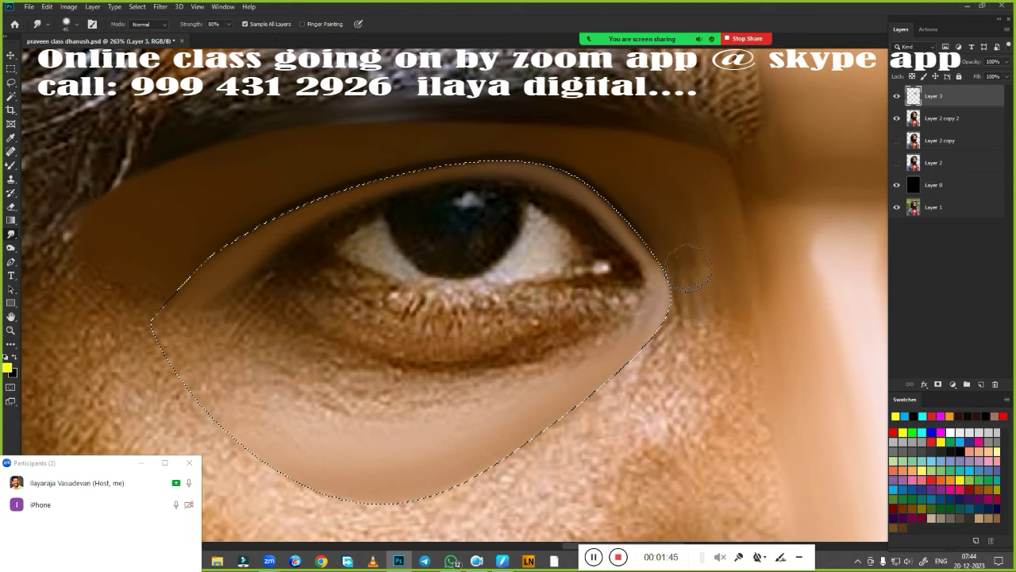
pyautogui.scroll(-5, 563, 408)
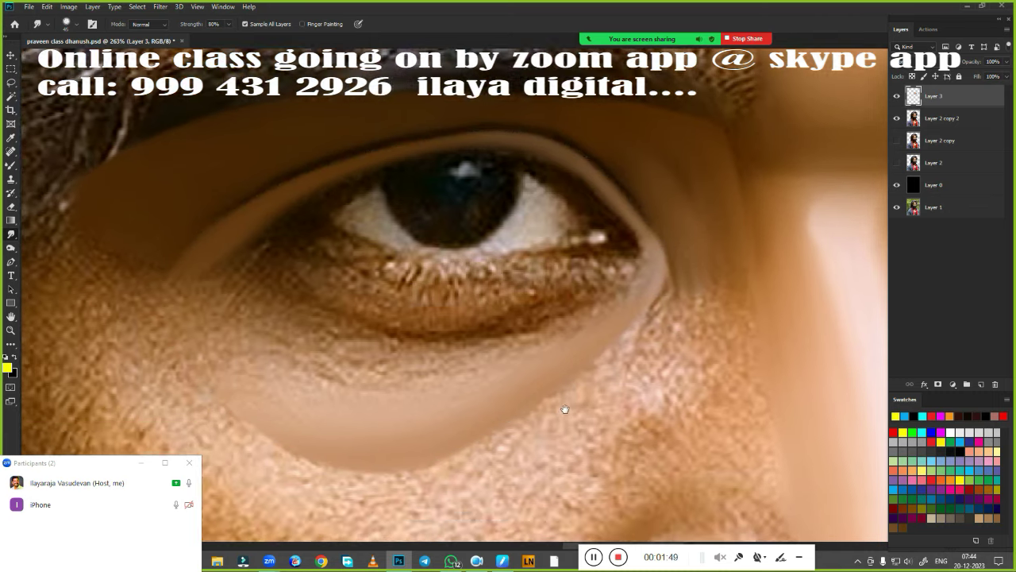
pyautogui.press('b')
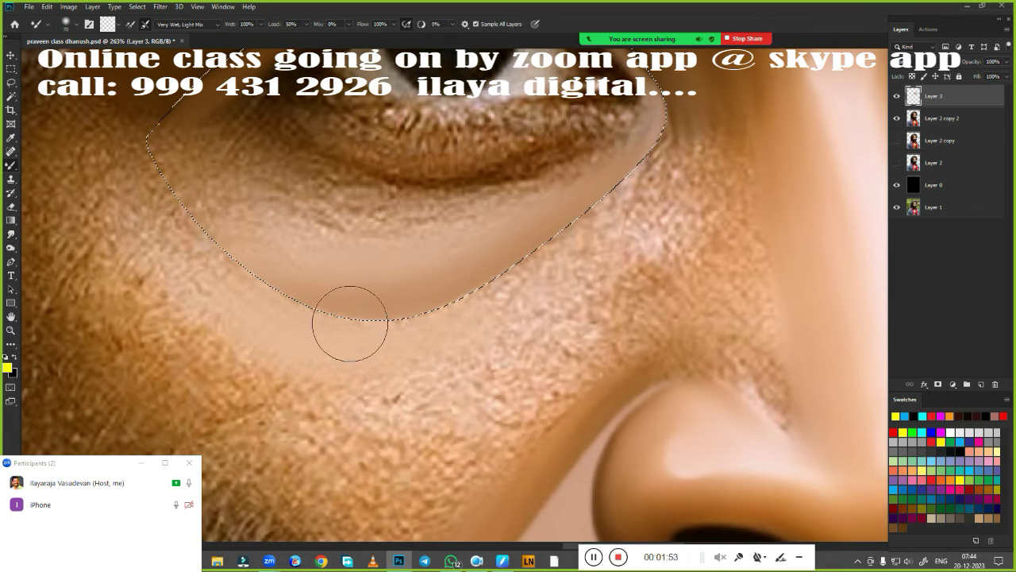
pyautogui.moveTo(616, 203)
pyautogui.mouseDown()
pyautogui.moveTo(643, 171)
pyautogui.moveTo(586, 234)
pyautogui.moveTo(635, 135)
pyautogui.moveTo(619, 238)
pyautogui.mouseUp()
pyautogui.hotkey('ctrl', 'd')
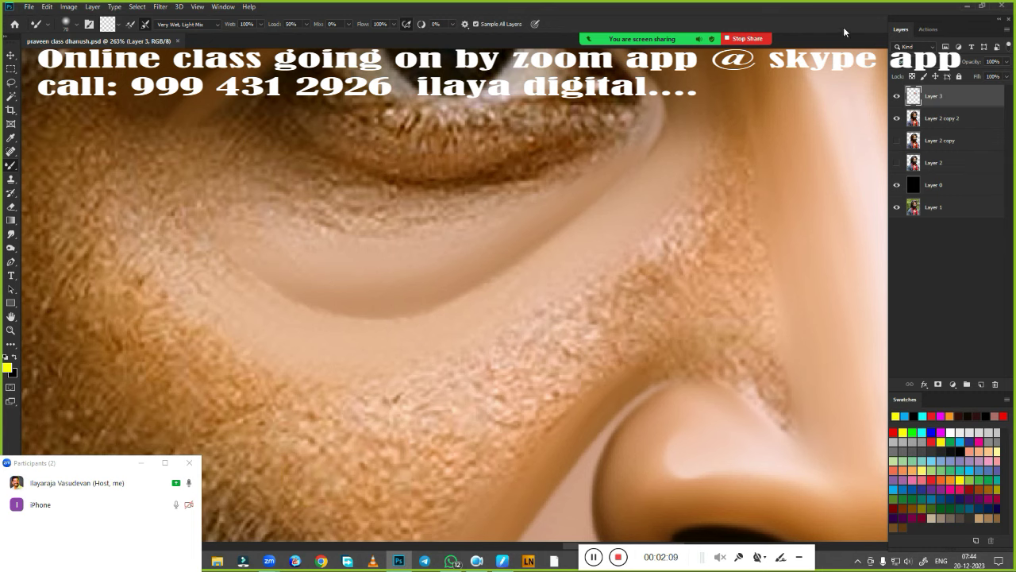
# Return from the Home screen to the portrait and zoom in on the left eye
pyautogui.hotkey('ctrl', 'w')
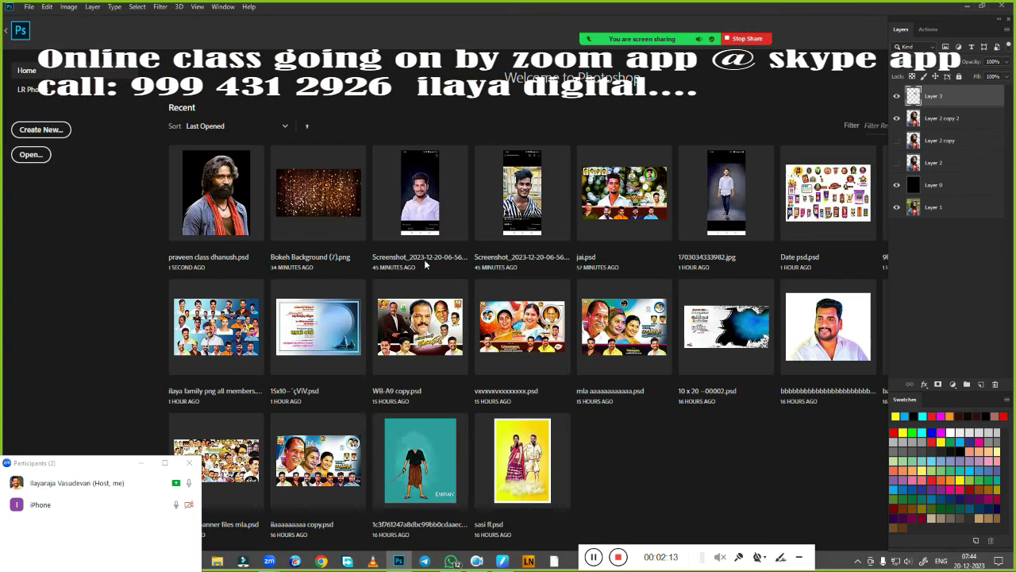
pyautogui.press('Escape')
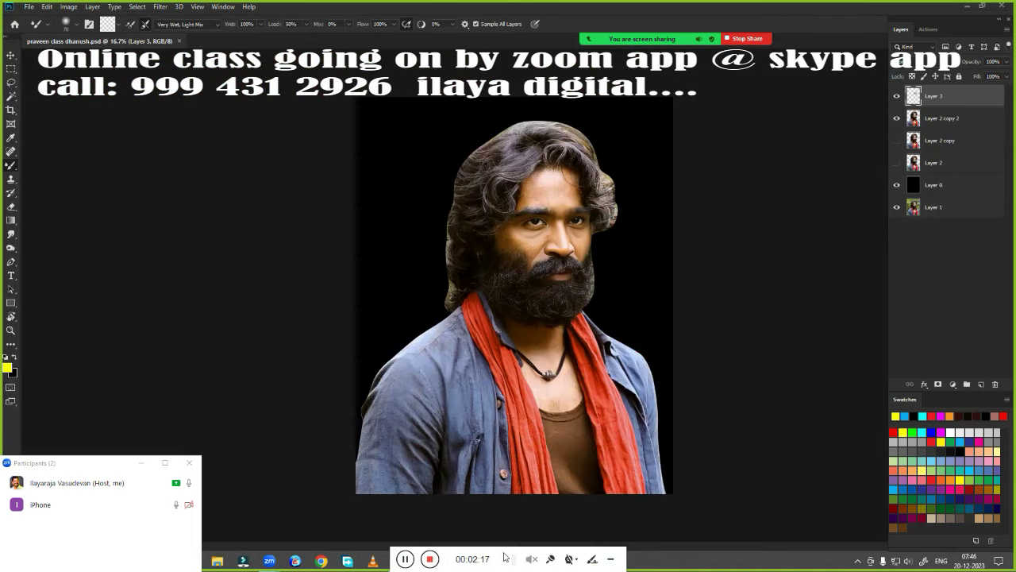
pyautogui.scroll(4, 531, 236)
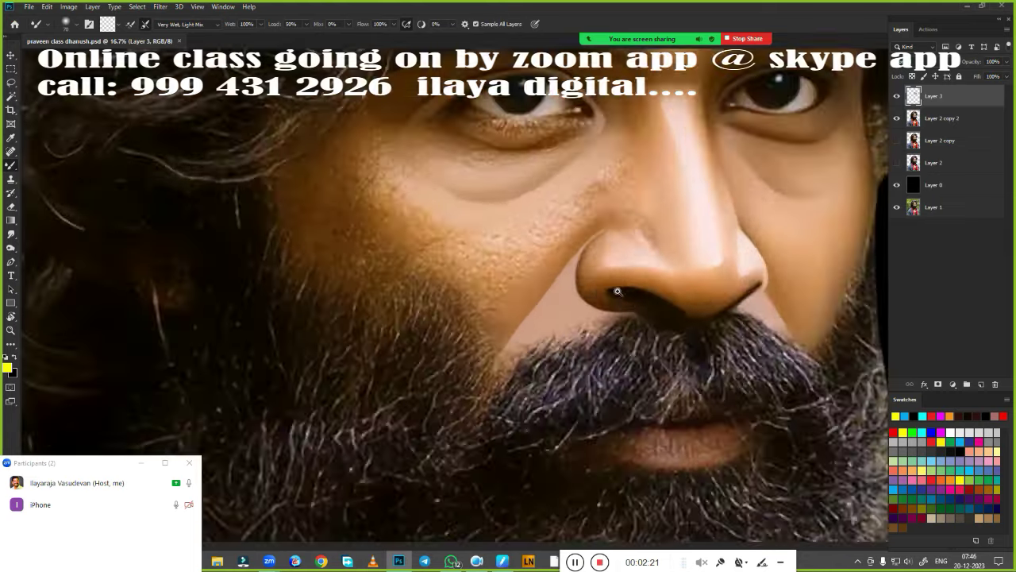
pyautogui.scroll(4, 617, 291)
pyautogui.scroll(2, 574, 374)
pyautogui.scroll(-2, 539, 365)
pyautogui.scroll(2, 539, 365)
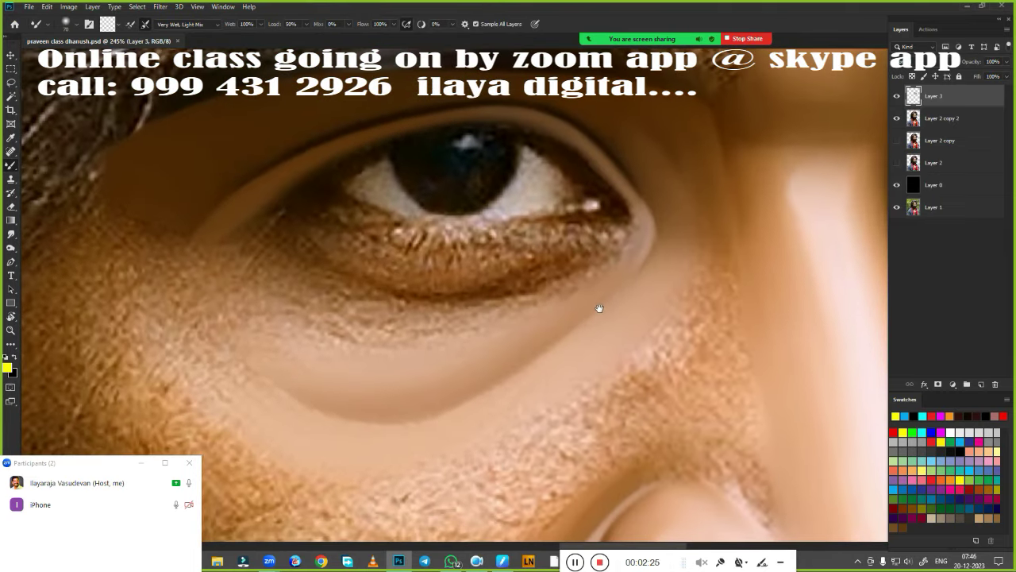
# Draw a pen path over the eyelid and along the lower lash line
pyautogui.press('p')
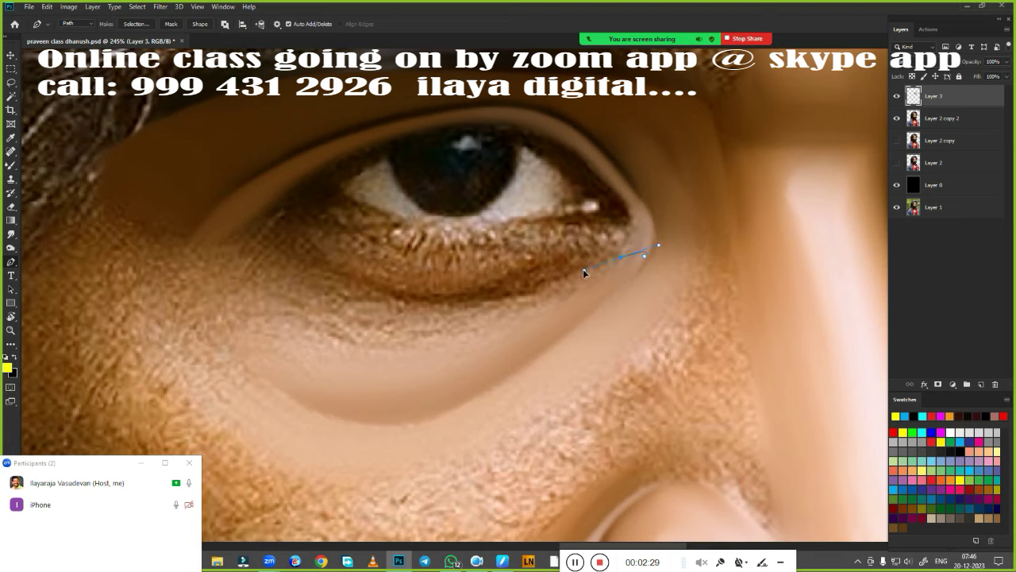
pyautogui.moveTo(608, 257); pyautogui.dragTo(595, 272)
pyautogui.scroll(-3, 380, 224)
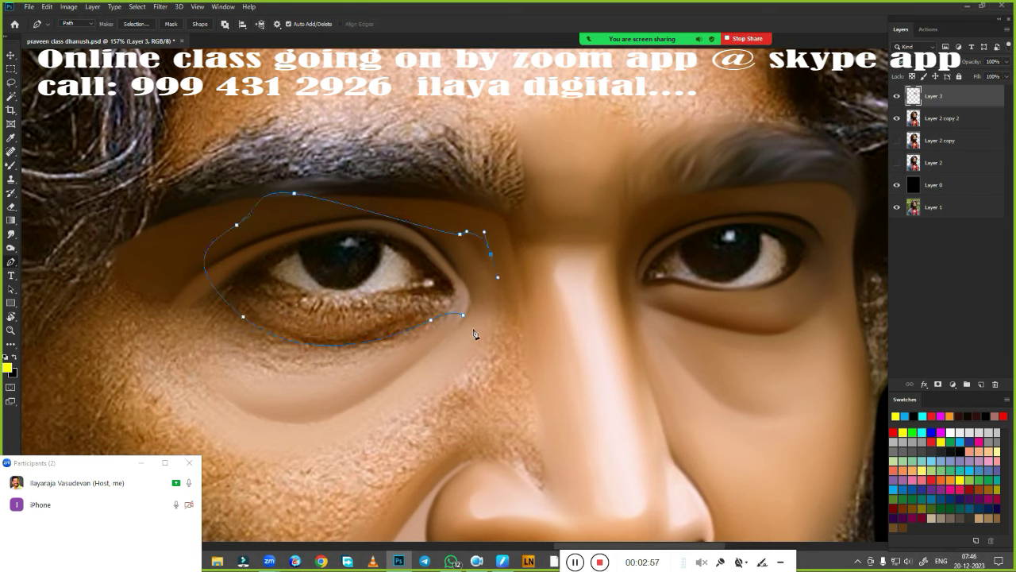
# Load the eye path as a feathered selection and smooth the dark under-eye skin with the Mixer Brush
pyautogui.hotkey('ctrl', 'Return')
pyautogui.hotkey('shift', 'F6')
pyautogui.press('Return')
pyautogui.scroll(4, 300, 328)
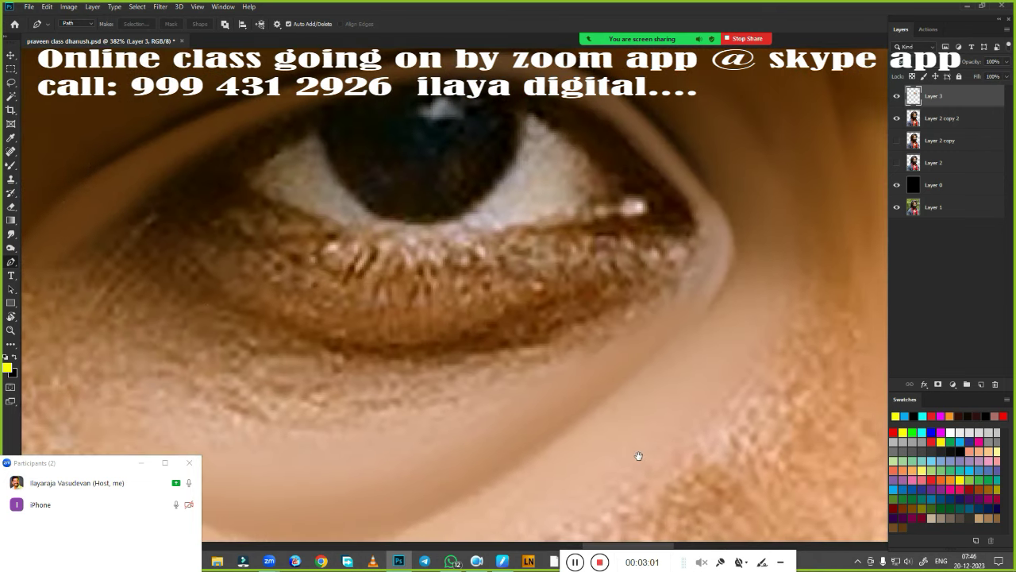
pyautogui.press('b')
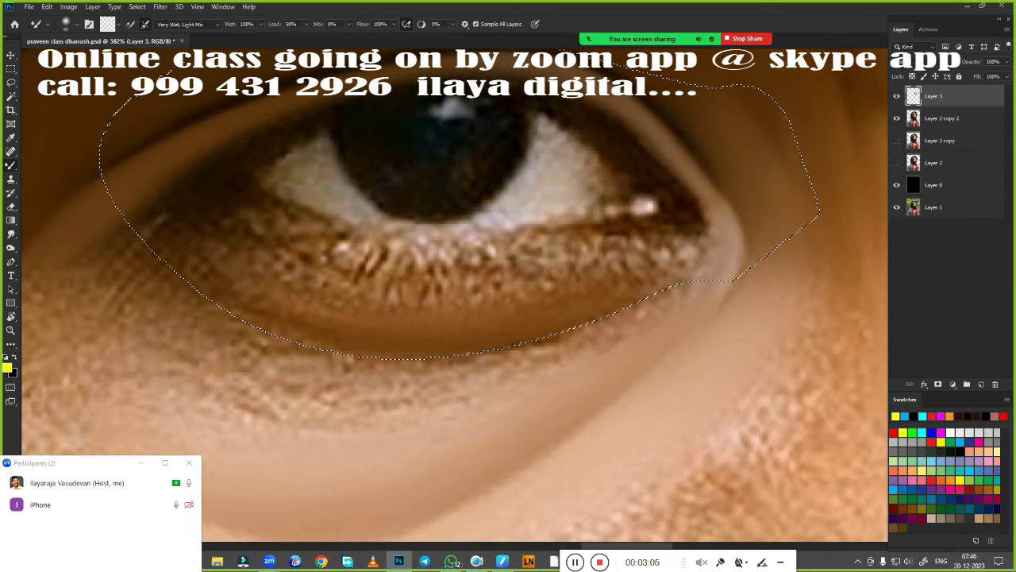
pyautogui.moveTo(548, 288)
pyautogui.mouseDown()
pyautogui.moveTo(556, 294)
pyautogui.moveTo(333, 333)
pyautogui.moveTo(214, 302)
pyautogui.moveTo(408, 316)
pyautogui.mouseUp()
pyautogui.moveTo(216, 294)
pyautogui.mouseDown()
pyautogui.moveTo(555, 350)
pyautogui.moveTo(509, 357)
pyautogui.mouseUp()
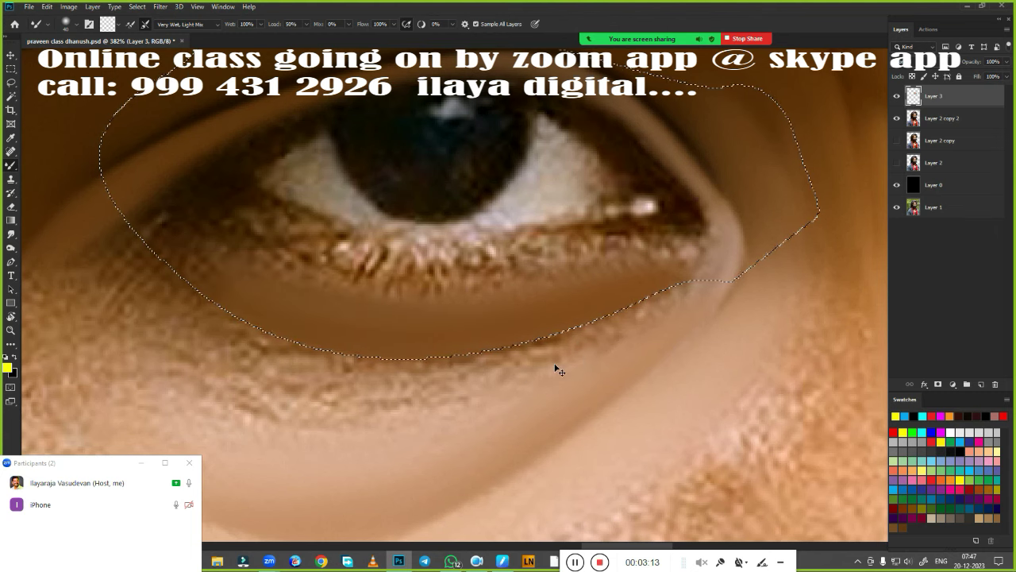
# Smooth skin below the selection's lower edge, then hide Layer 3 to compare with the original
pyautogui.hotkey('shift', 'F6')
pyautogui.press('Return')
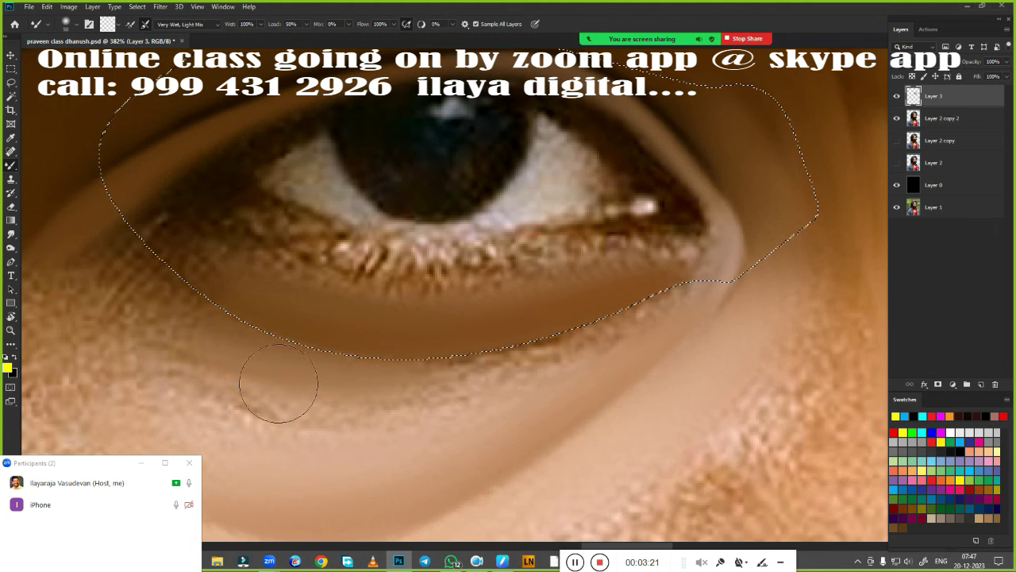
pyautogui.moveTo(273, 389); pyautogui.dragTo(480, 382)
pyautogui.moveTo(545, 356); pyautogui.dragTo(289, 416)
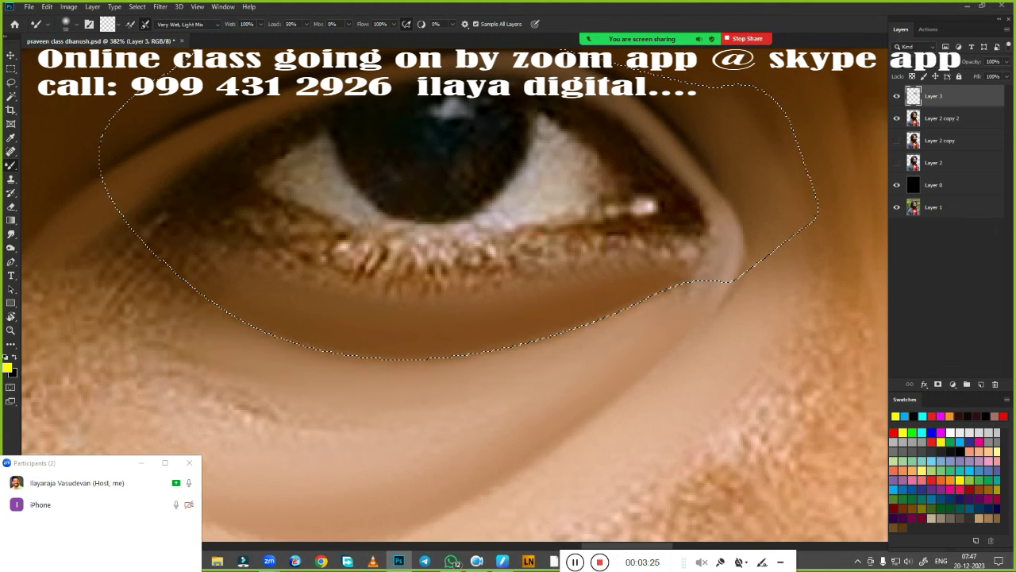
pyautogui.moveTo(501, 411)
pyautogui.mouseDown()
pyautogui.moveTo(502, 361)
pyautogui.moveTo(509, 372)
pyautogui.mouseUp()
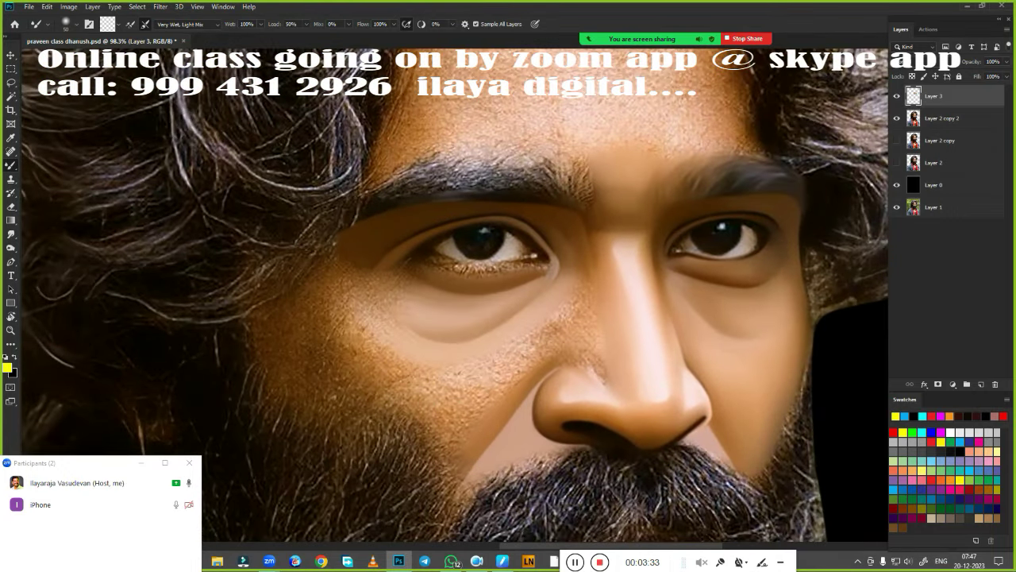
pyautogui.click(12, 234)
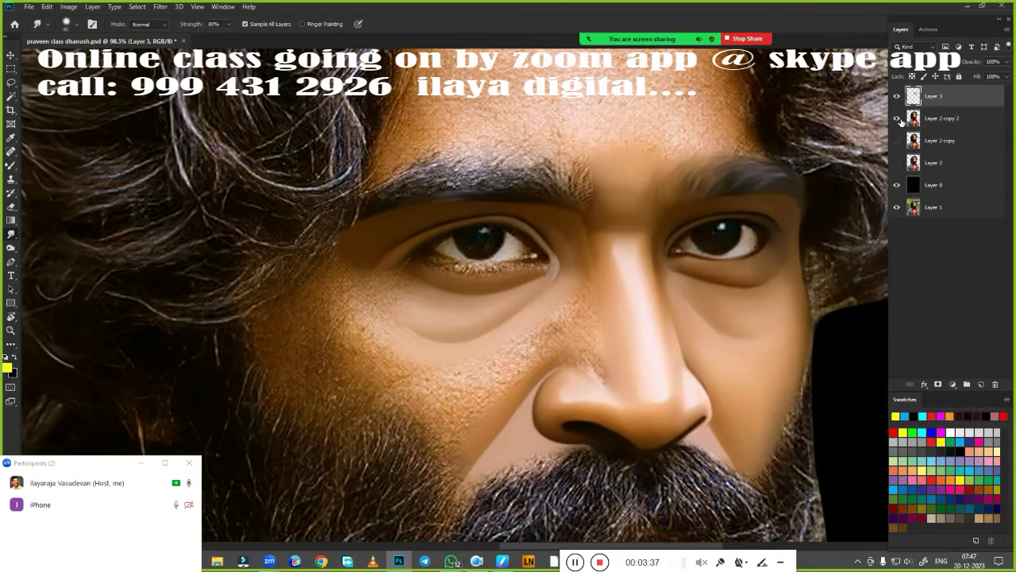
pyautogui.click(896, 96)
# Show Layer 3 again and load a curved pen path under the right eye as a selection
pyautogui.click(896, 96)
pyautogui.moveTo(262, 287); pyautogui.dragTo(311, 287)
pyautogui.press('p')
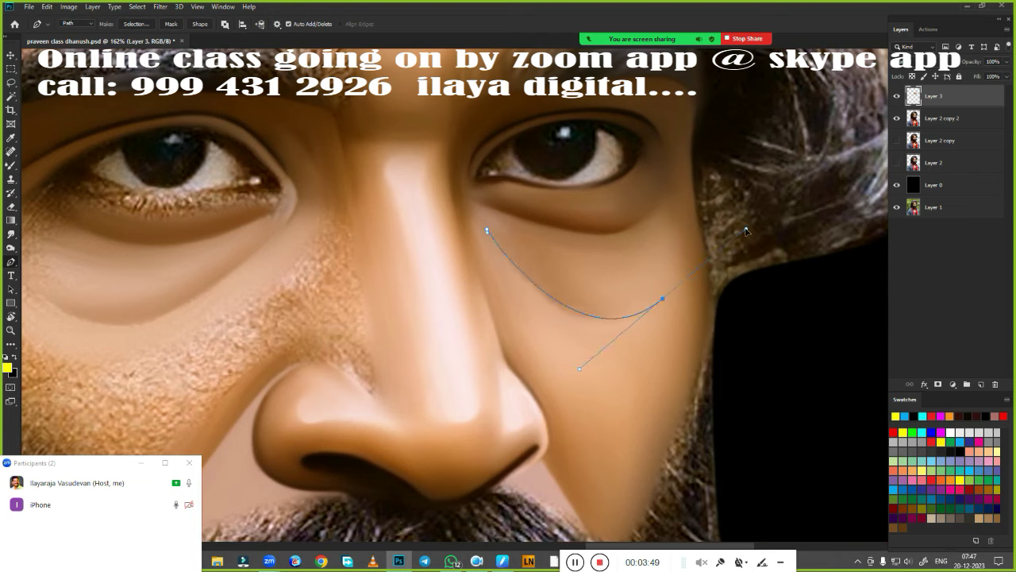
pyautogui.hotkey('ctrl', 'z')
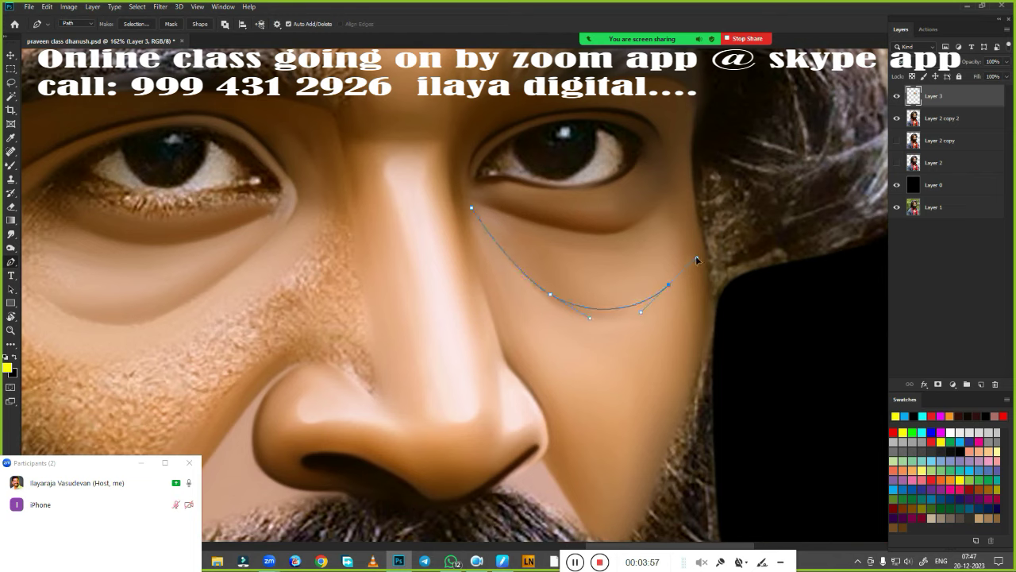
pyautogui.hotkey('ctrl', 'Return')
pyautogui.scroll(3, 560, 250)
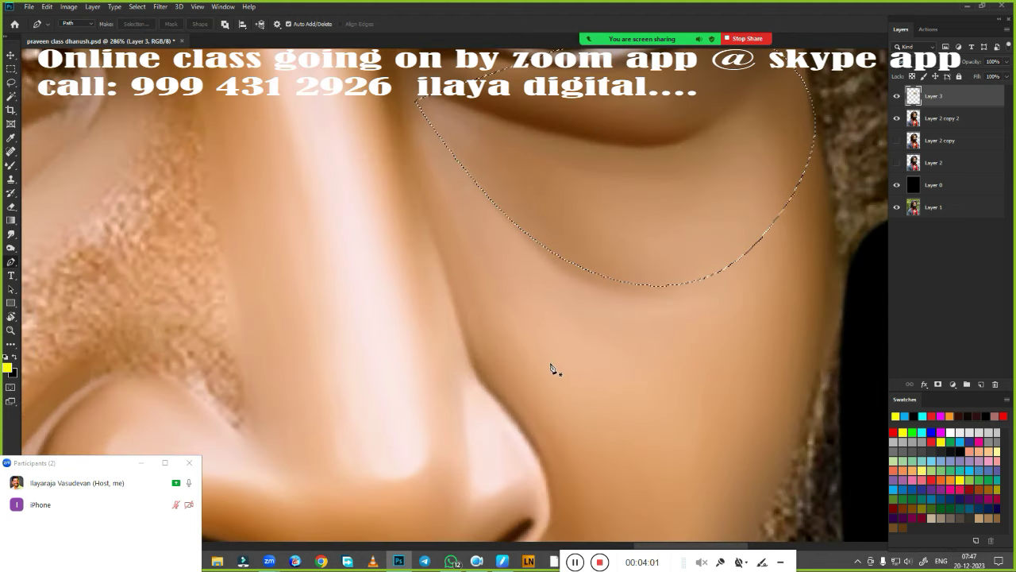
# Paint the cheek skin inside the selection smooth with the Mixer Brush
pyautogui.press('b')
pyautogui.scroll(2, 603, 437)
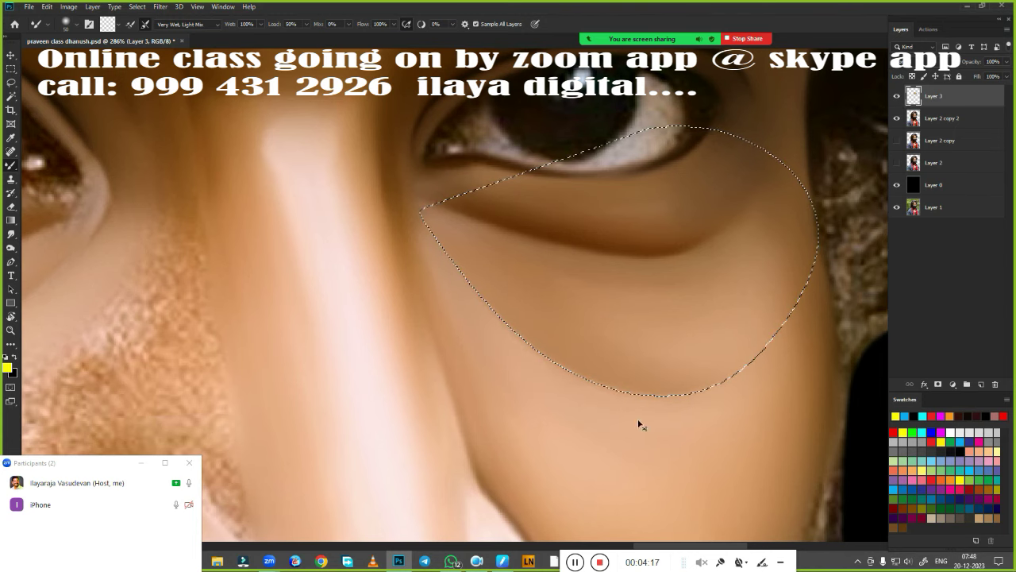
pyautogui.scroll(-5, 622, 287)
pyautogui.scroll(3, 622, 287)
pyautogui.press('r')
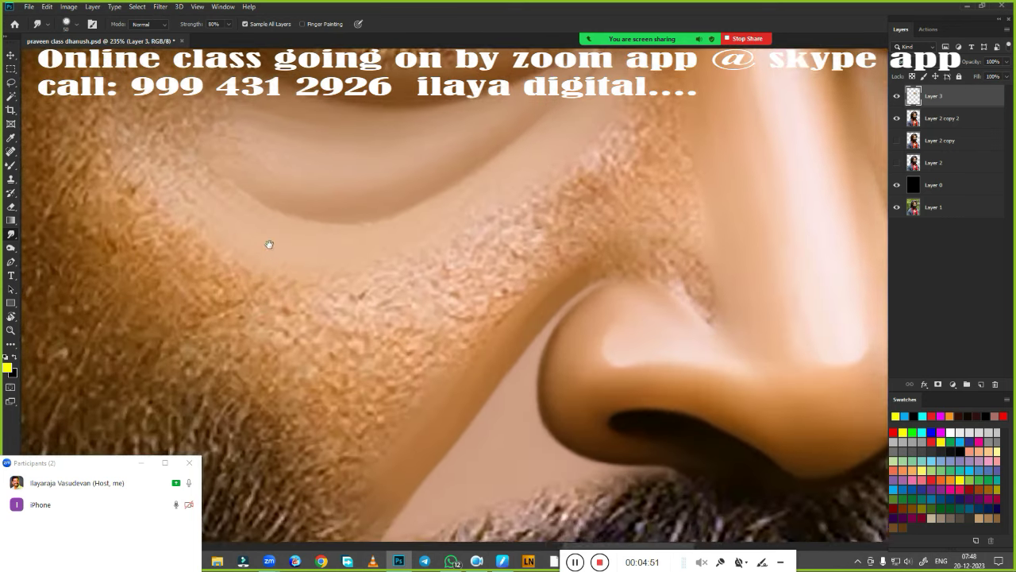
# Smudge the stubble on the left cheek below the eye bag smooth at 80% strength
pyautogui.moveTo(268, 243); pyautogui.dragTo(393, 308)
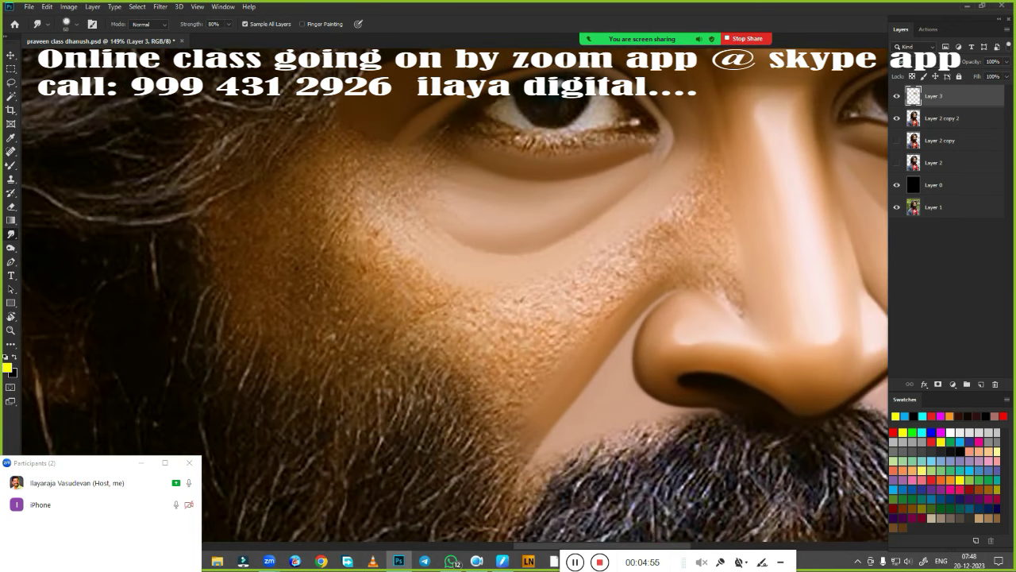
pyautogui.moveTo(262, 295)
pyautogui.mouseDown()
pyautogui.moveTo(227, 236)
pyautogui.moveTo(278, 217)
pyautogui.moveTo(352, 267)
pyautogui.moveTo(273, 200)
pyautogui.mouseUp()
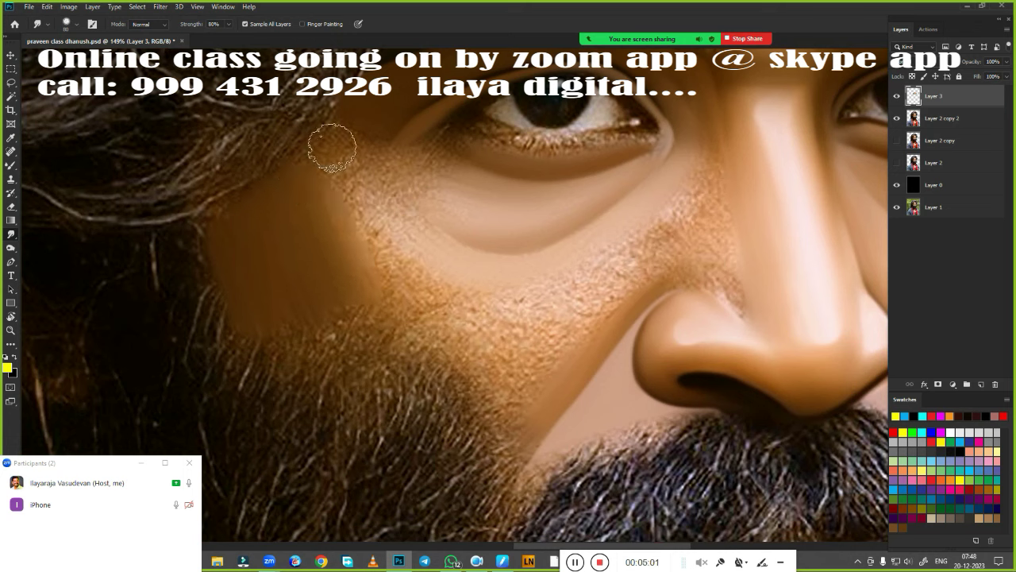
pyautogui.moveTo(332, 148)
pyautogui.mouseDown()
pyautogui.moveTo(341, 199)
pyautogui.moveTo(348, 192)
pyautogui.mouseUp()
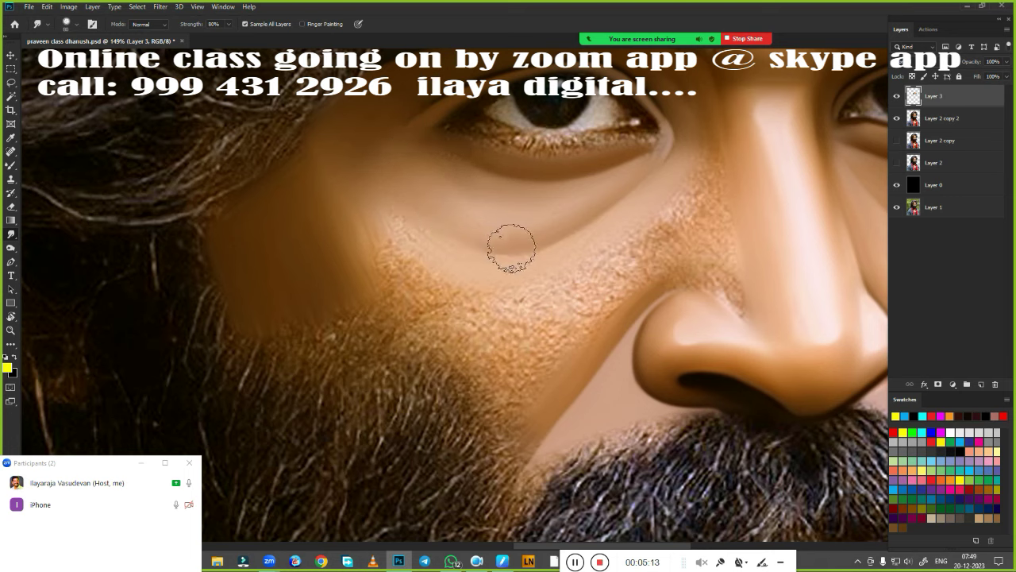
pyautogui.moveTo(386, 261); pyautogui.dragTo(429, 313)
pyautogui.moveTo(262, 341)
pyautogui.mouseDown()
pyautogui.moveTo(283, 374)
pyautogui.moveTo(327, 361)
pyautogui.moveTo(330, 300)
pyautogui.mouseUp()
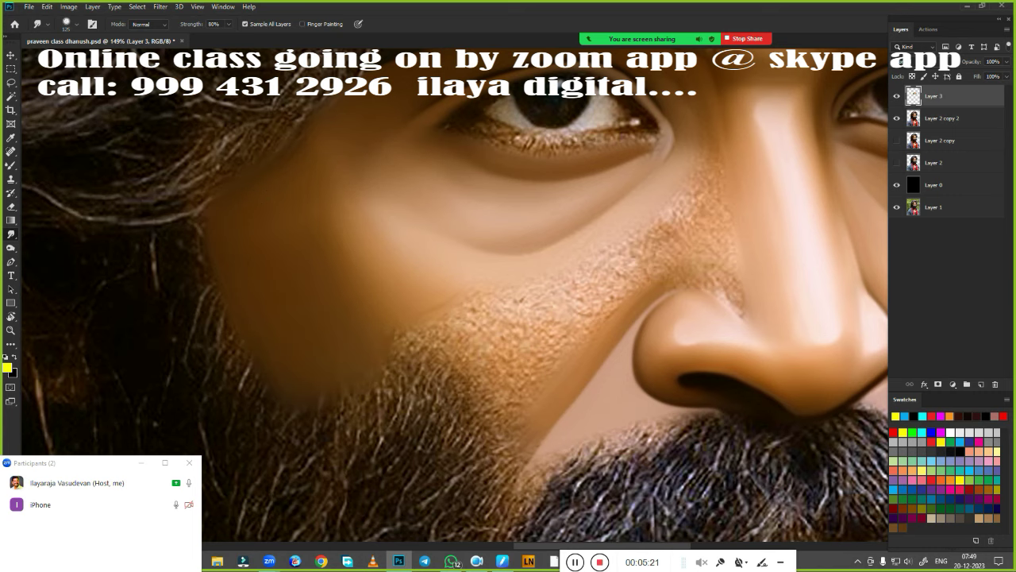
pyautogui.moveTo(635, 286)
pyautogui.mouseDown()
pyautogui.moveTo(651, 238)
pyautogui.moveTo(574, 267)
pyautogui.moveTo(632, 278)
pyautogui.mouseUp()
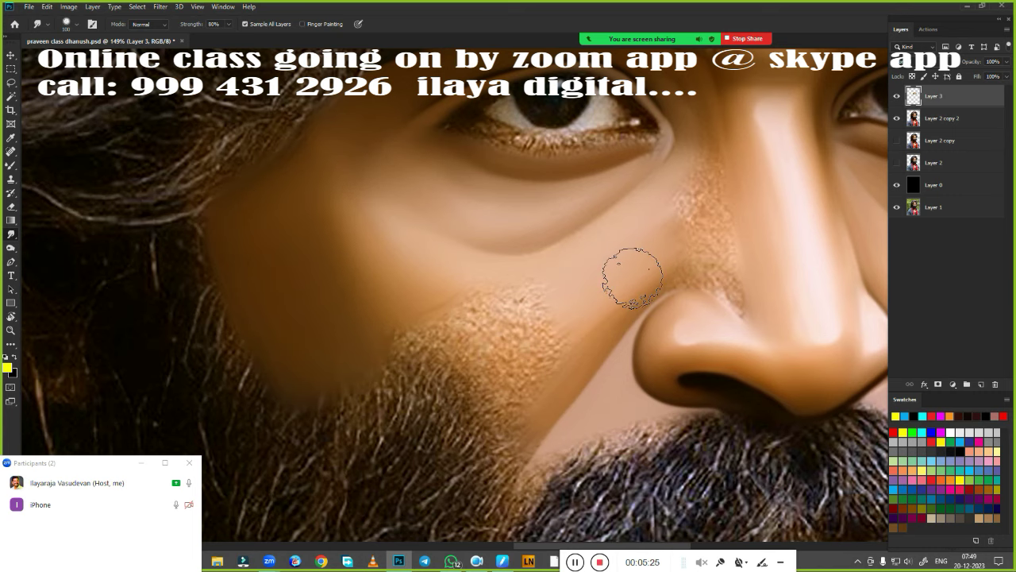
pyautogui.moveTo(548, 349)
pyautogui.mouseDown()
pyautogui.moveTo(508, 341)
pyautogui.moveTo(495, 313)
pyautogui.moveTo(527, 318)
pyautogui.moveTo(524, 349)
pyautogui.moveTo(420, 352)
pyautogui.moveTo(381, 374)
pyautogui.moveTo(517, 386)
pyautogui.moveTo(476, 445)
pyautogui.moveTo(327, 385)
pyautogui.mouseUp()
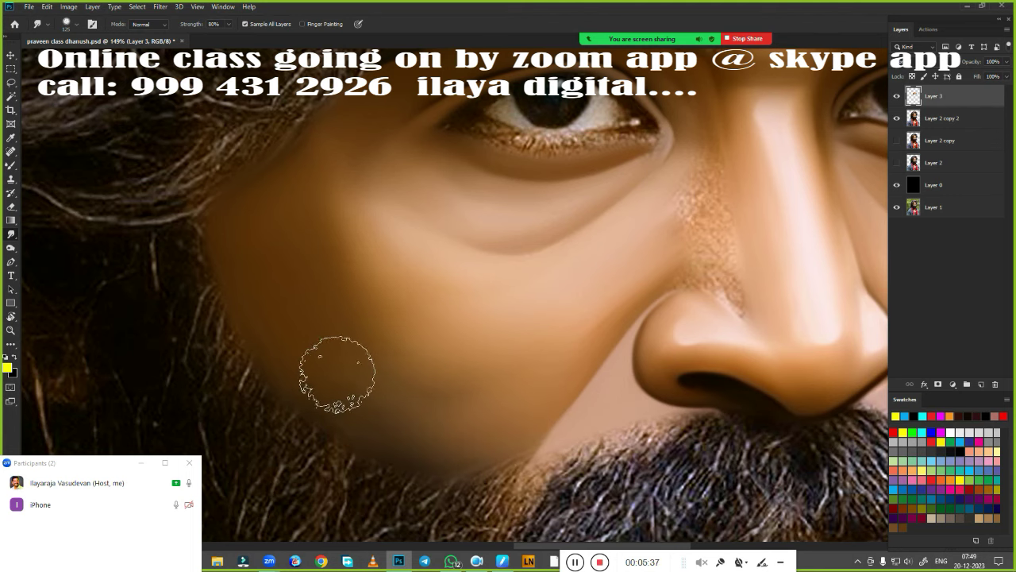
pyautogui.moveTo(450, 369); pyautogui.dragTo(487, 397)
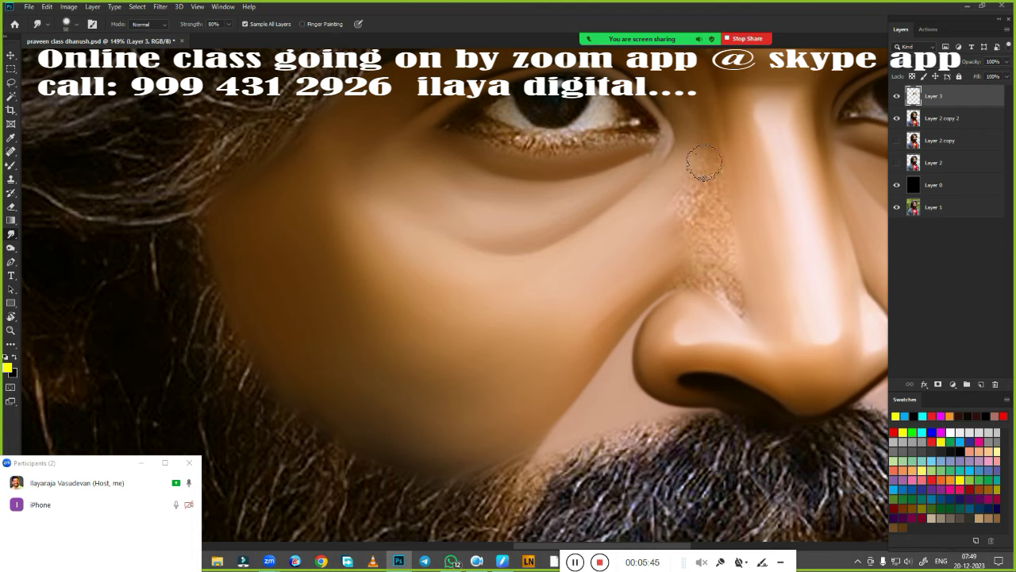
# Smudge the speckled skin on the nose bridge and beside the nose, blending the cheek toward the beard
pyautogui.moveTo(704, 163); pyautogui.dragTo(664, 229)
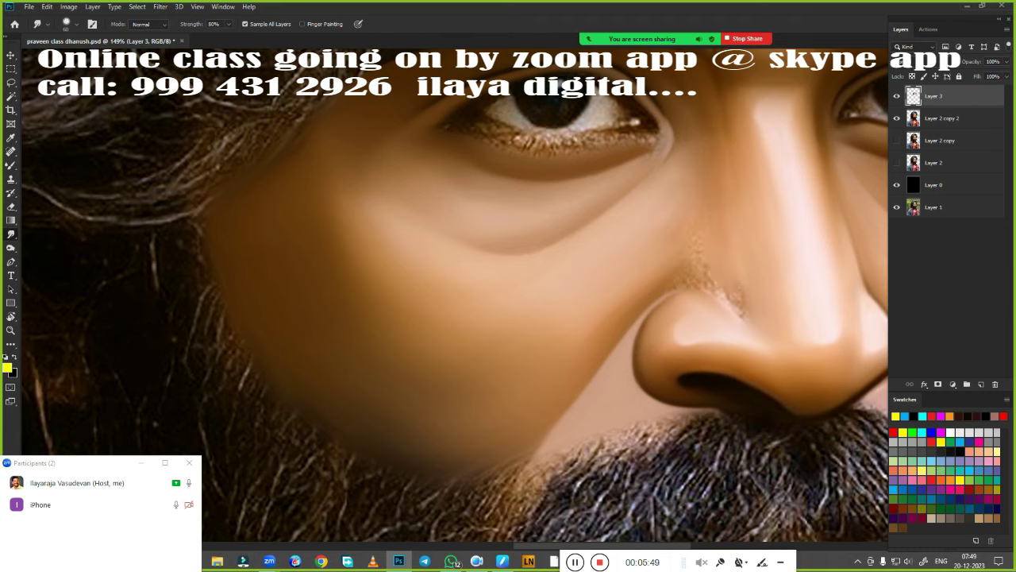
pyautogui.moveTo(727, 256)
pyautogui.mouseDown()
pyautogui.moveTo(742, 311)
pyautogui.moveTo(664, 285)
pyautogui.mouseUp()
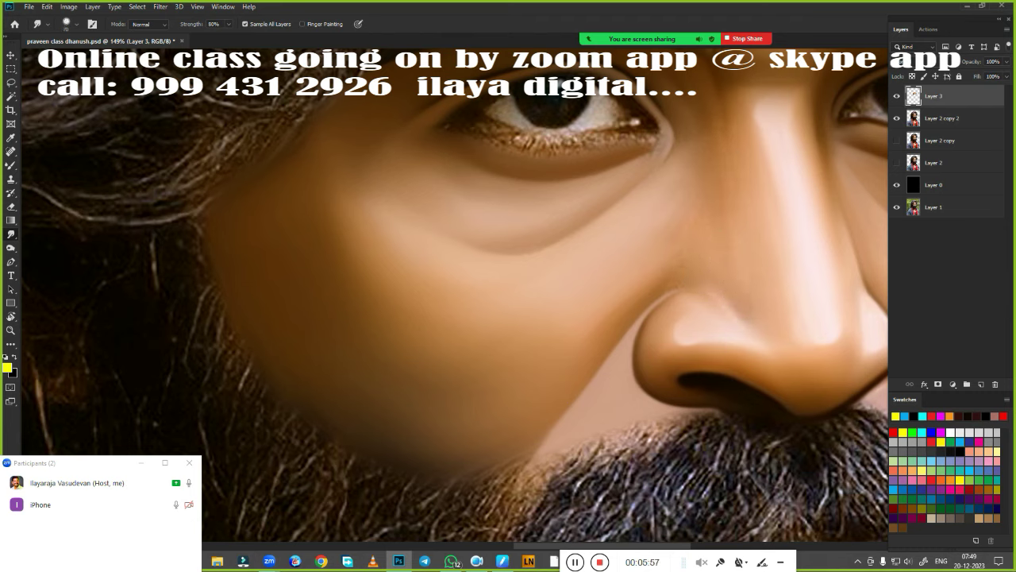
pyautogui.moveTo(723, 183); pyautogui.dragTo(700, 173)
pyautogui.scroll(-3, 599, 390)
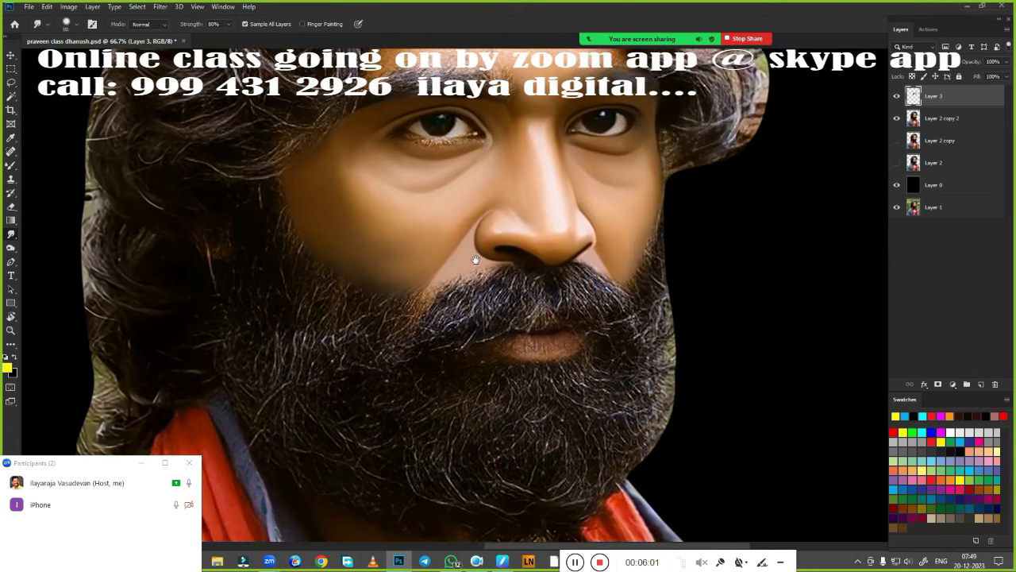
pyautogui.scroll(2, 375, 328)
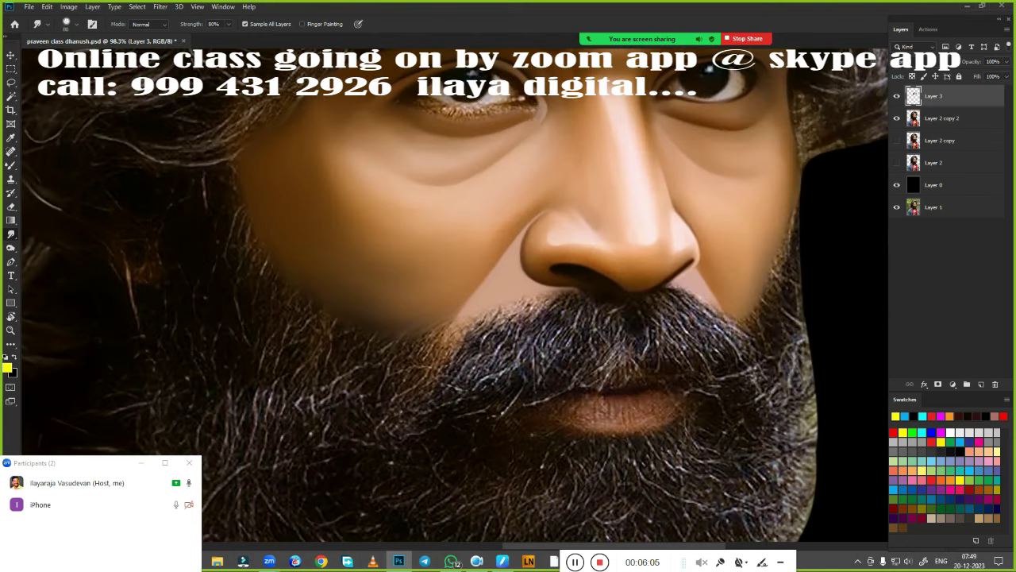
pyautogui.moveTo(401, 254); pyautogui.dragTo(389, 337)
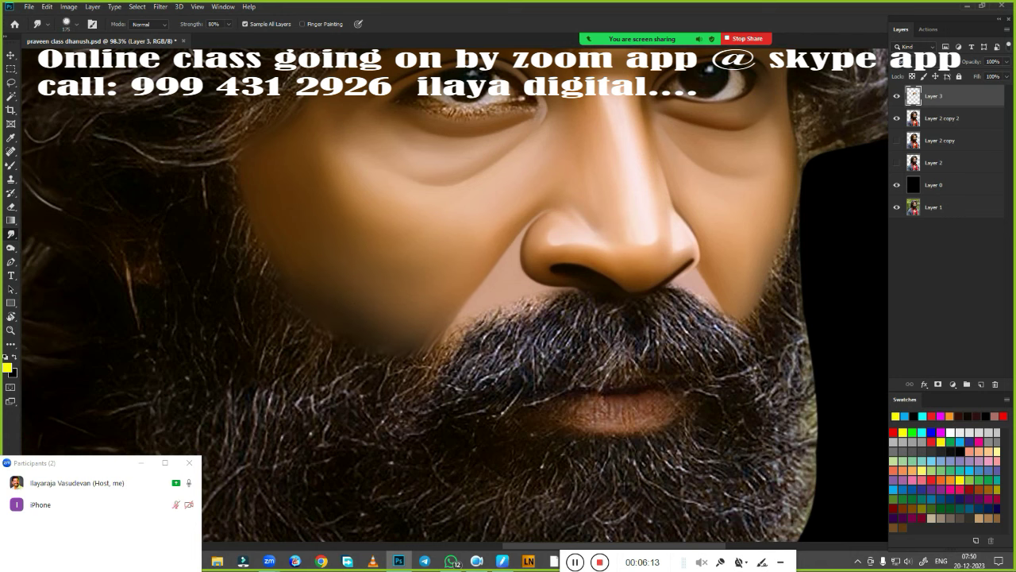
# Erase Layer 3 paint along the jawline to reveal beard hairs, toggling the layer to compare
pyautogui.press('e')
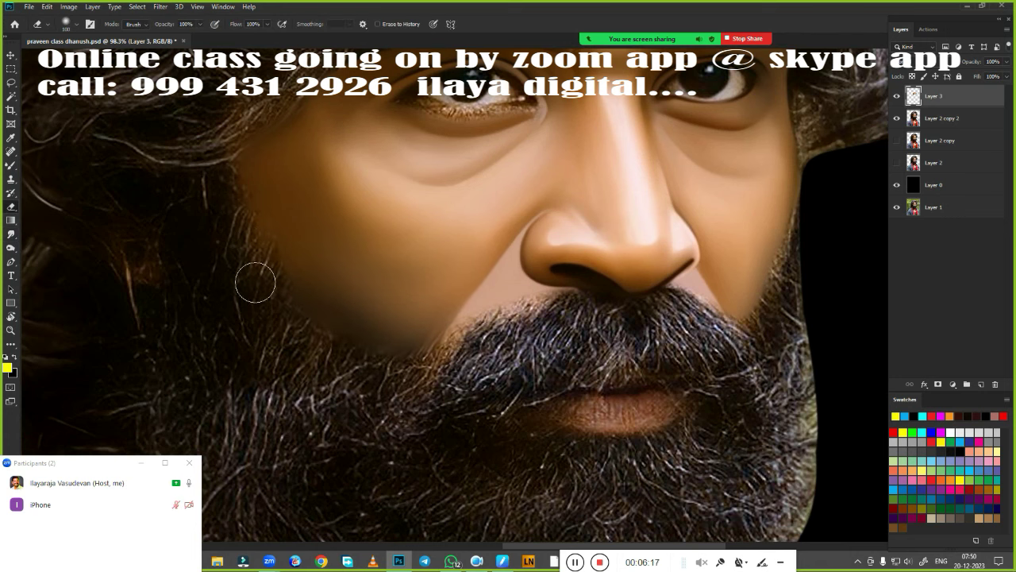
pyautogui.moveTo(255, 282); pyautogui.dragTo(414, 377)
pyautogui.moveTo(320, 314); pyautogui.dragTo(421, 389)
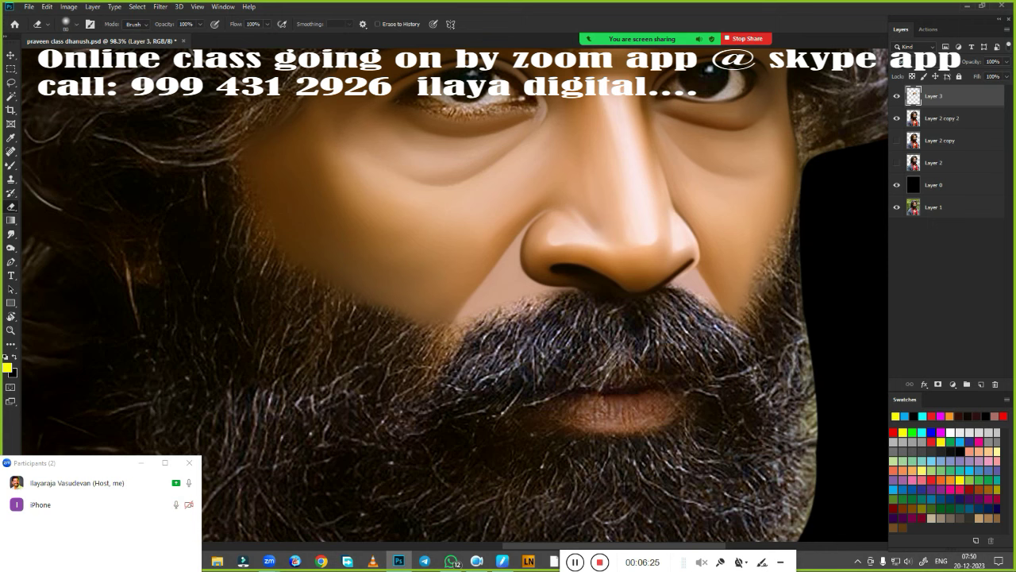
pyautogui.scroll(-3, 651, 401)
pyautogui.click(897, 95)
pyautogui.click(897, 96)
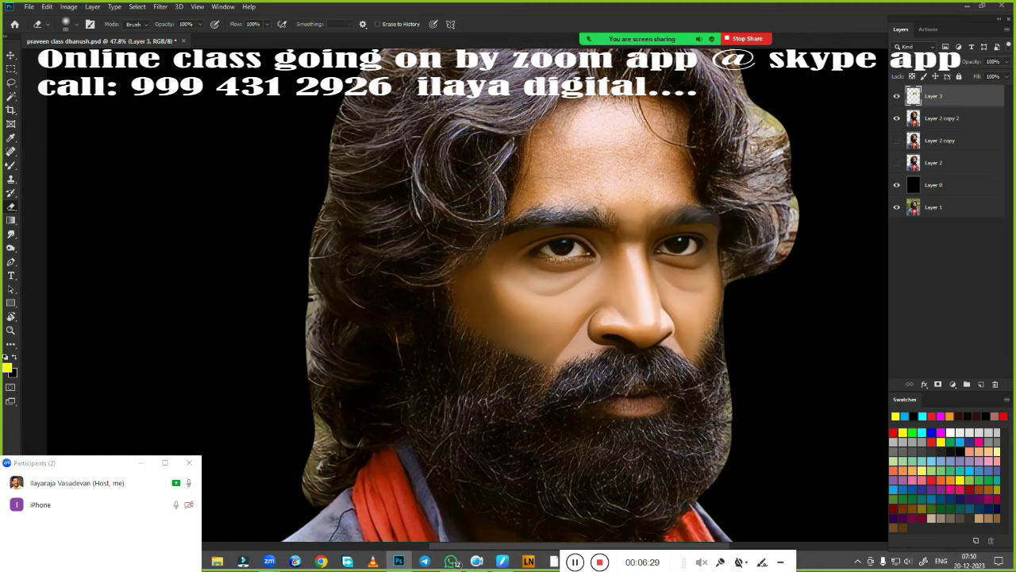
# Lower Layer 3 fill to 61%, erase along the beard edge, then restore fill to 100%
pyautogui.click(1004, 76)
pyautogui.moveTo(988, 92); pyautogui.dragTo(991, 92)
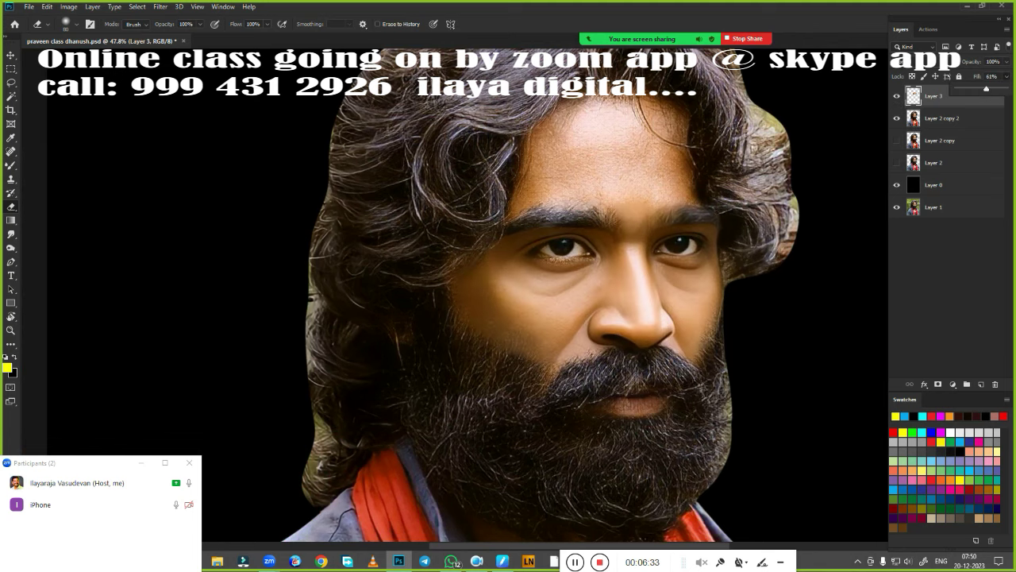
pyautogui.scroll(3, 517, 349)
pyautogui.moveTo(491, 303); pyautogui.dragTo(457, 250)
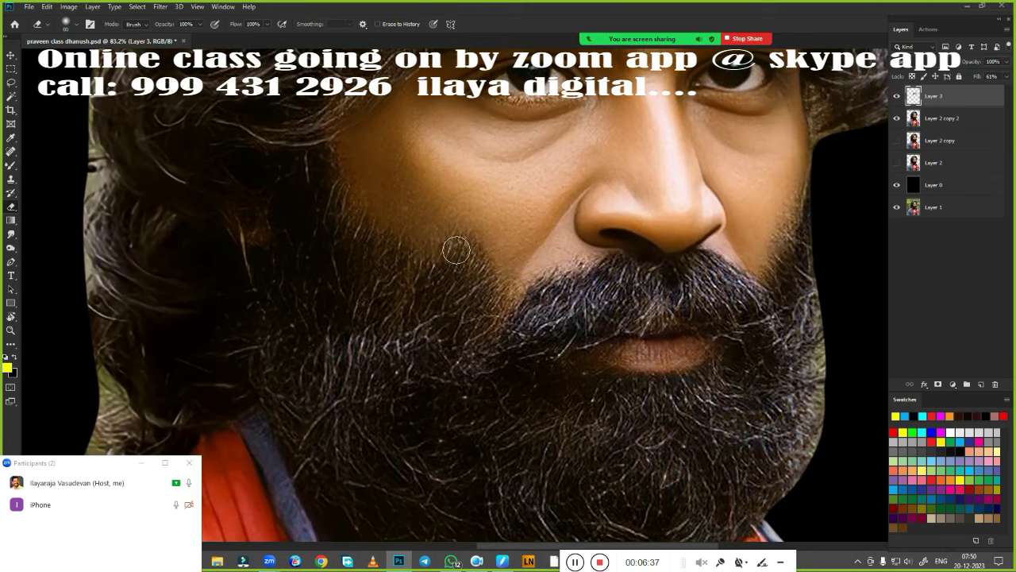
pyautogui.click(1003, 76)
pyautogui.moveTo(988, 92); pyautogui.dragTo(1014, 92)
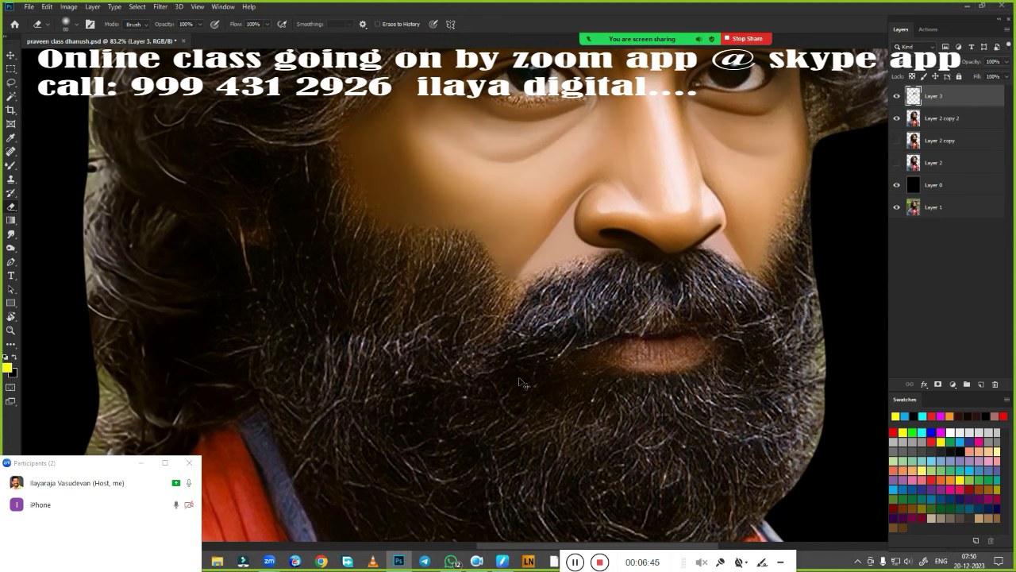
pyautogui.scroll(-5, 680, 419)
pyautogui.scroll(5, 604, 263)
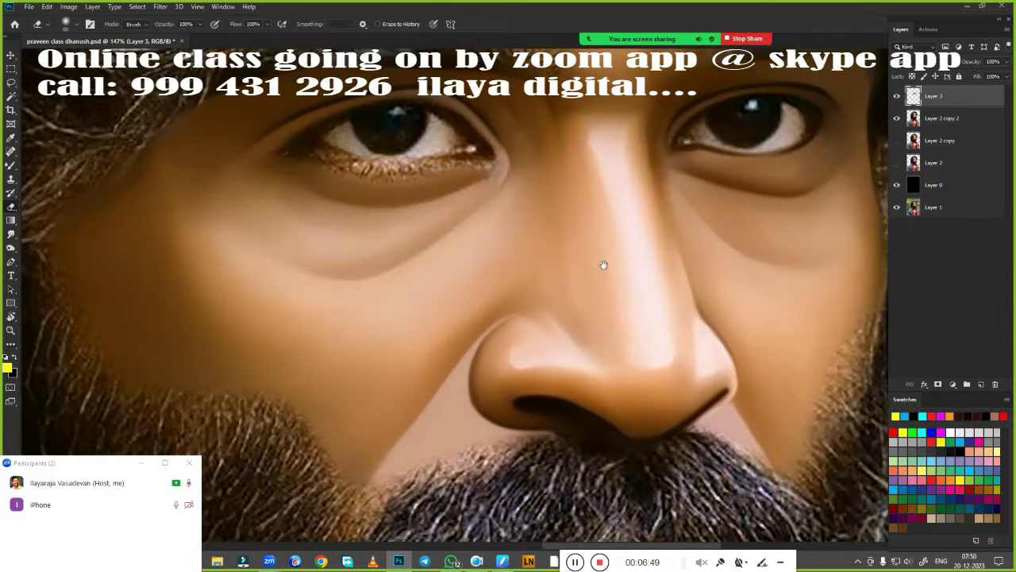
pyautogui.scroll(2, 630, 413)
pyautogui.scroll(-3, 629, 414)
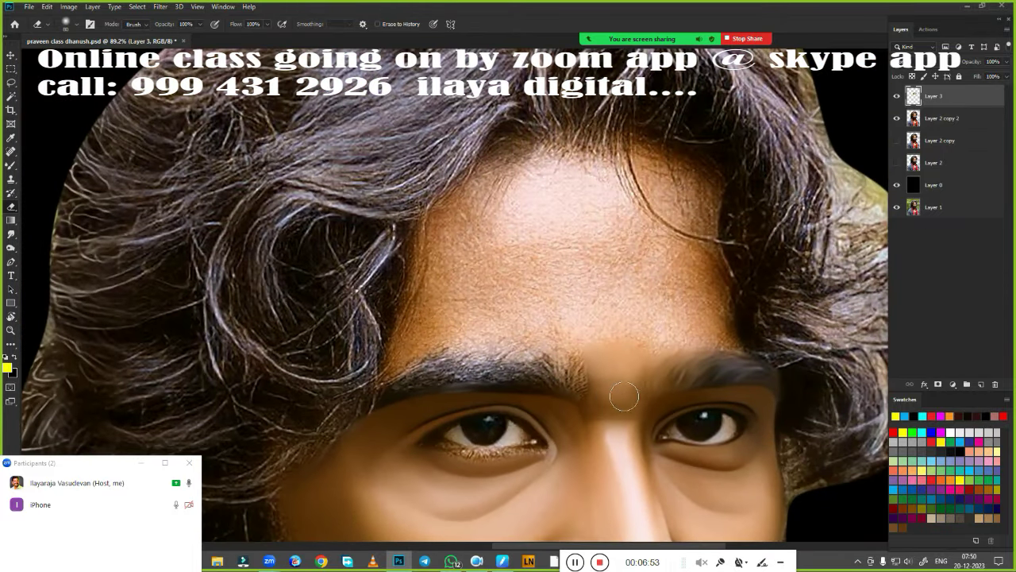
# Lasso the forehead between hairline and eyebrows and feather the selection
pyautogui.press('l')
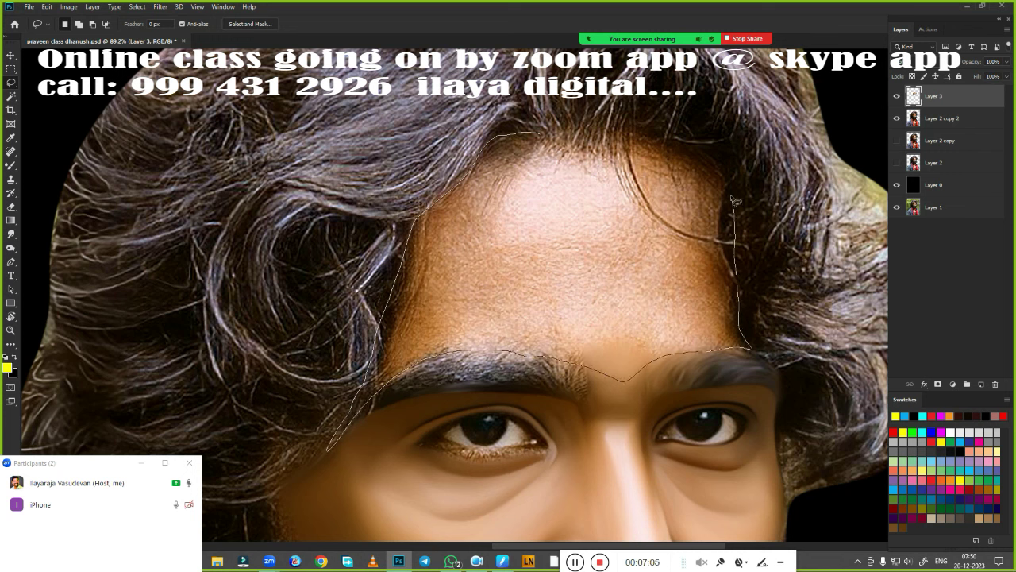
pyautogui.moveTo(536, 141); pyautogui.dragTo(535, 139)
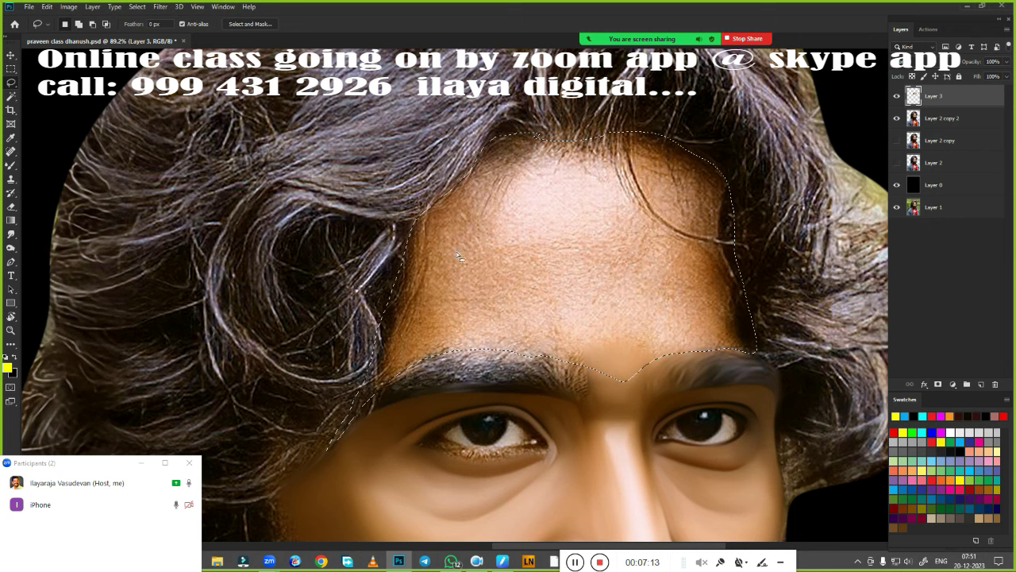
pyautogui.hotkey('shift', 'F6')
pyautogui.press('Return')
pyautogui.scroll(3, 460, 263)
pyautogui.press('b')
pyautogui.moveTo(548, 325); pyautogui.dragTo(581, 284)
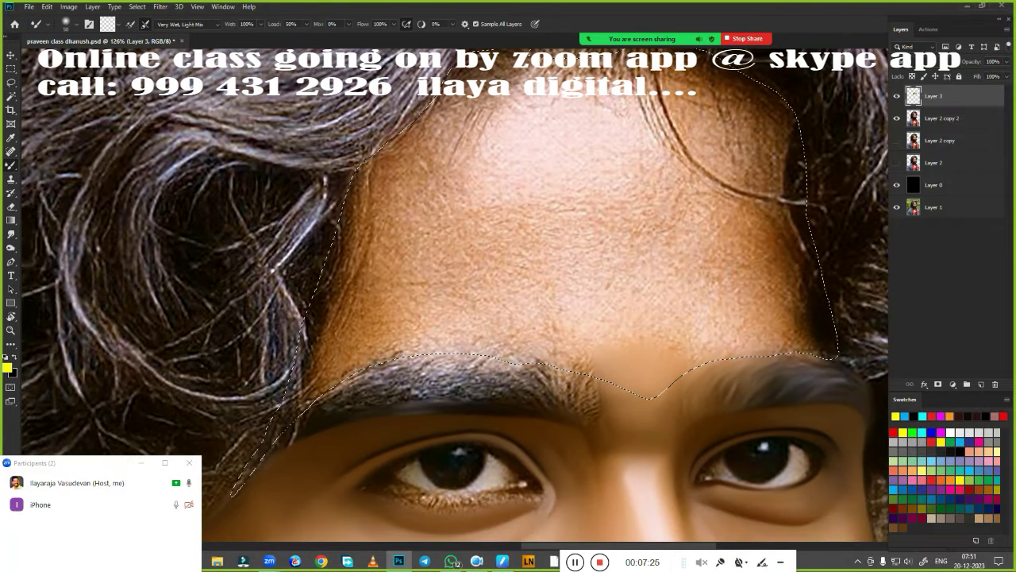
# Smudge the upper forehead skin and stray hair strands smooth at 80% strength
pyautogui.press('r')
pyautogui.moveTo(409, 227)
pyautogui.mouseDown()
pyautogui.moveTo(390, 258)
pyautogui.moveTo(397, 150)
pyautogui.moveTo(357, 206)
pyautogui.moveTo(318, 357)
pyautogui.moveTo(272, 431)
pyautogui.moveTo(358, 232)
pyautogui.moveTo(385, 330)
pyautogui.moveTo(272, 476)
pyautogui.moveTo(290, 425)
pyautogui.moveTo(395, 287)
pyautogui.mouseUp()
pyautogui.moveTo(795, 103)
pyautogui.mouseDown()
pyautogui.moveTo(791, 222)
pyautogui.moveTo(763, 119)
pyautogui.moveTo(802, 310)
pyautogui.moveTo(801, 355)
pyautogui.moveTo(826, 318)
pyautogui.moveTo(810, 181)
pyautogui.moveTo(683, 111)
pyautogui.moveTo(428, 127)
pyautogui.moveTo(373, 213)
pyautogui.mouseUp()
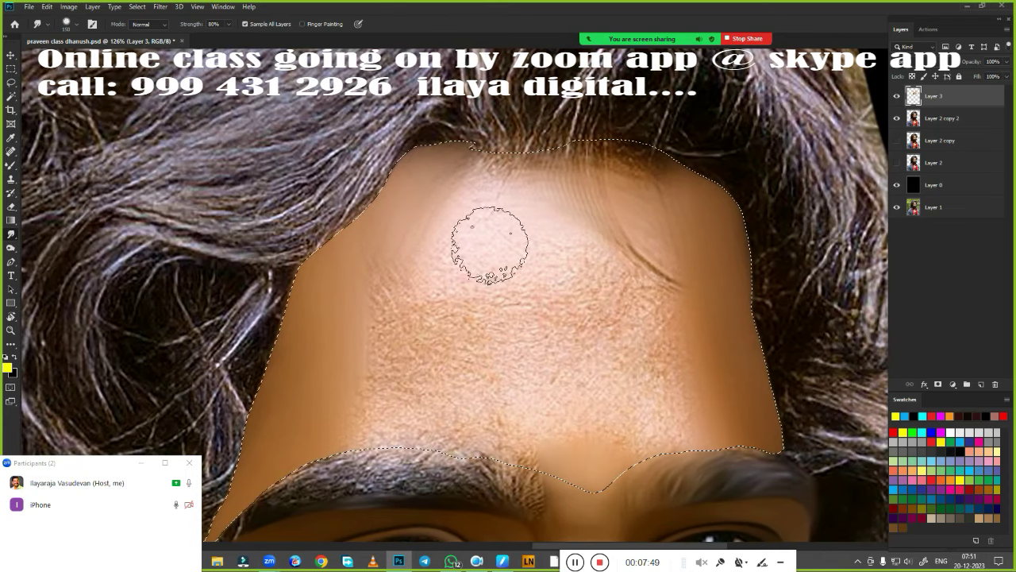
pyautogui.moveTo(553, 170)
pyautogui.mouseDown()
pyautogui.moveTo(635, 151)
pyautogui.moveTo(476, 193)
pyautogui.moveTo(604, 143)
pyautogui.mouseUp()
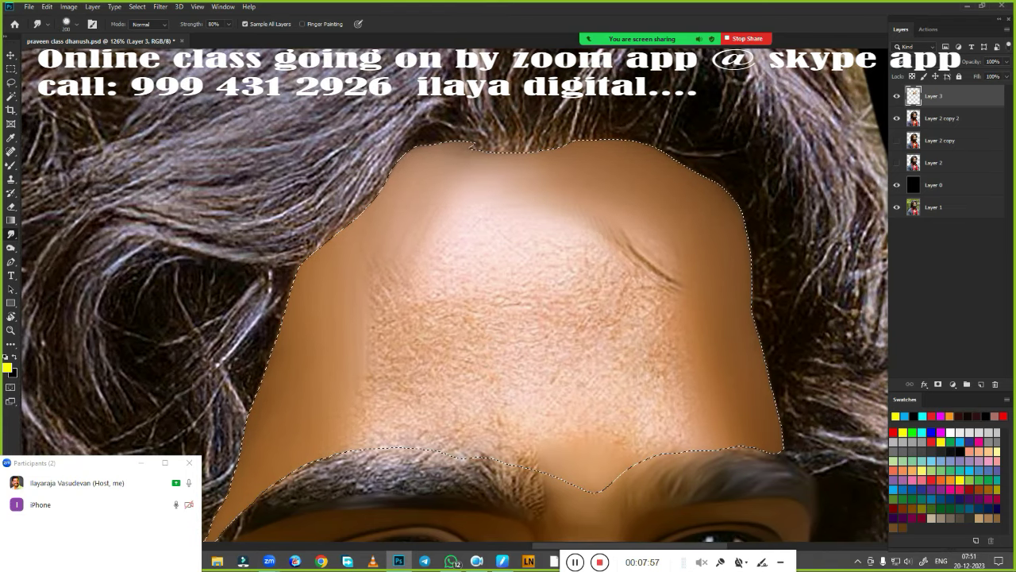
pyautogui.moveTo(445, 246)
pyautogui.mouseDown()
pyautogui.moveTo(556, 238)
pyautogui.moveTo(621, 205)
pyautogui.moveTo(642, 227)
pyautogui.moveTo(420, 227)
pyautogui.moveTo(399, 340)
pyautogui.moveTo(430, 332)
pyautogui.moveTo(583, 345)
pyautogui.mouseUp()
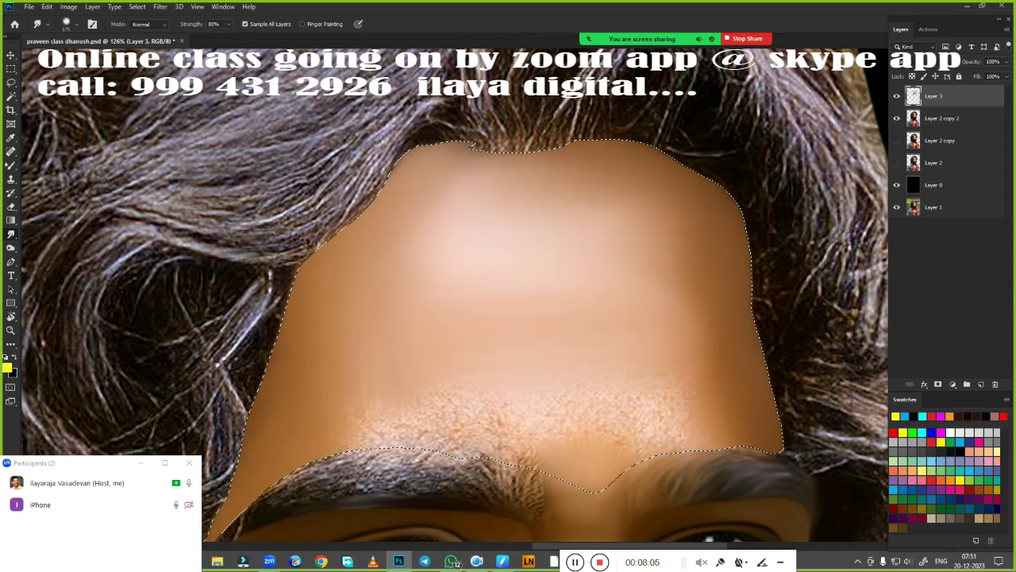
pyautogui.moveTo(492, 389)
pyautogui.mouseDown()
pyautogui.moveTo(382, 397)
pyautogui.moveTo(468, 428)
pyautogui.mouseUp()
pyautogui.moveTo(679, 390); pyautogui.dragTo(667, 317)
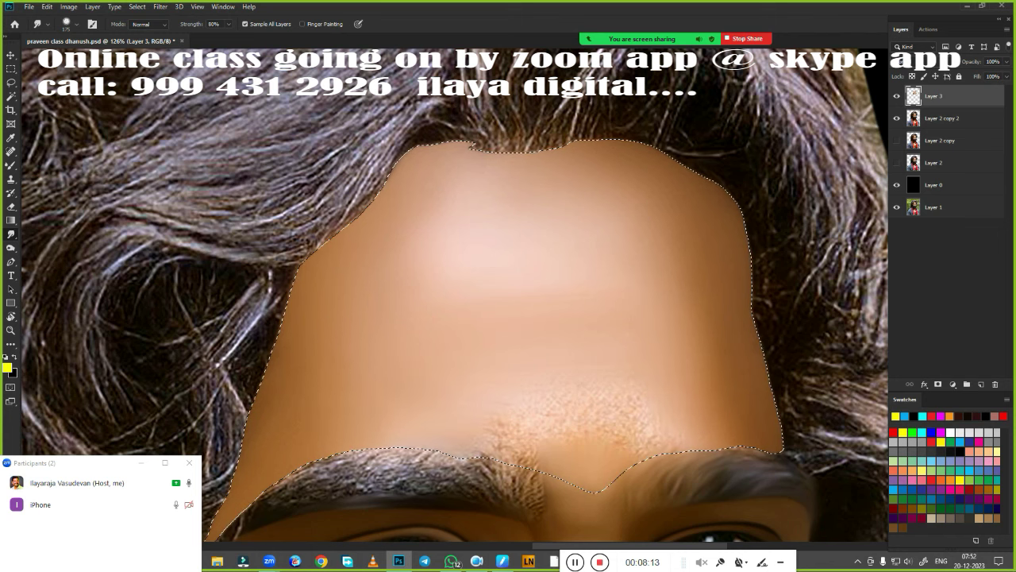
# With a larger brush, blend the forehead's centre and right edge, then deselect
pyautogui.scroll(-3, 563, 216)
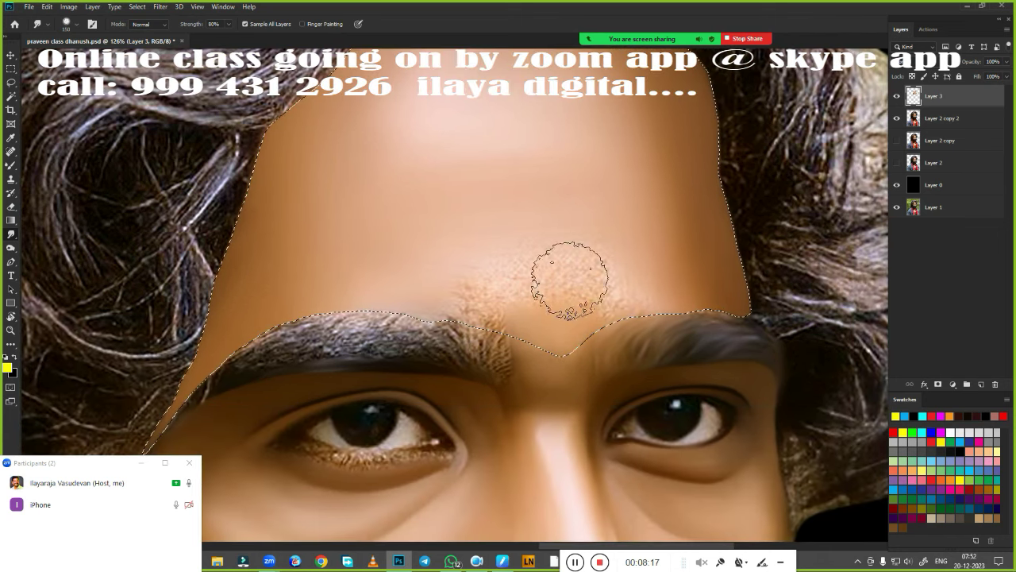
pyautogui.moveTo(517, 302); pyautogui.dragTo(603, 286)
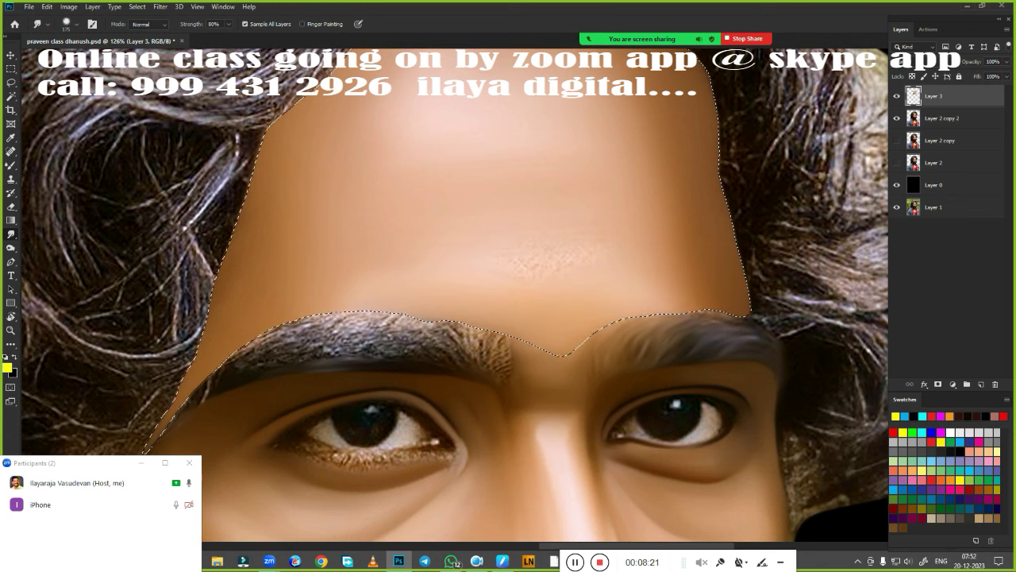
pyautogui.press(']')
pyautogui.press(']')
pyautogui.moveTo(441, 236)
pyautogui.mouseDown()
pyautogui.moveTo(408, 178)
pyautogui.moveTo(517, 132)
pyautogui.mouseUp()
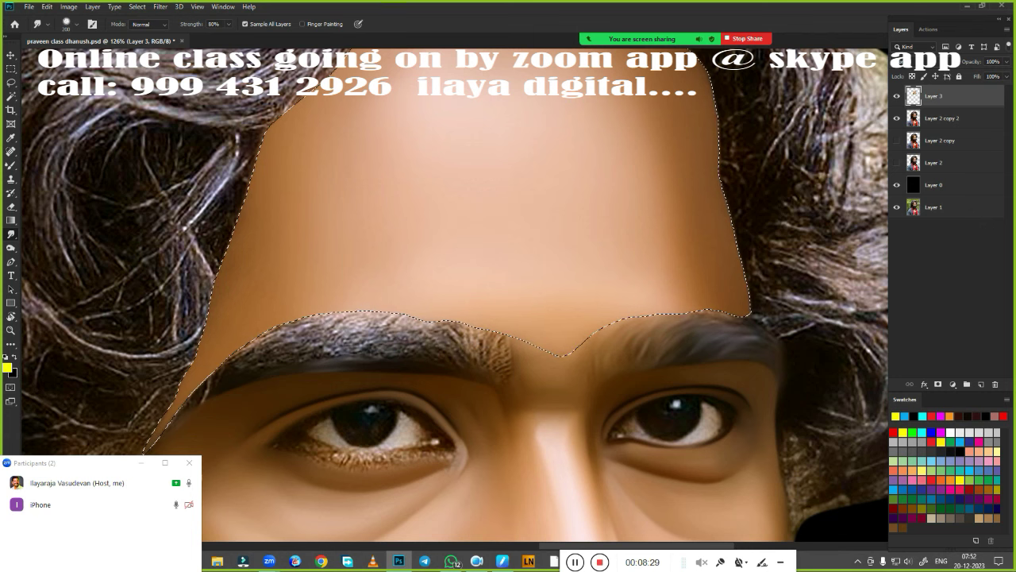
pyautogui.moveTo(566, 284); pyautogui.dragTo(558, 417)
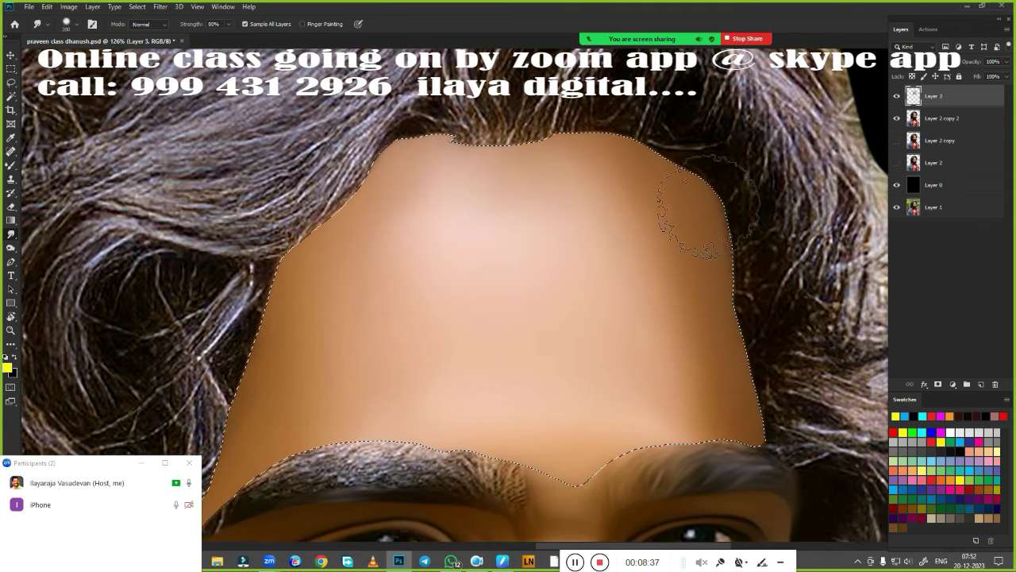
pyautogui.moveTo(605, 177); pyautogui.dragTo(666, 432)
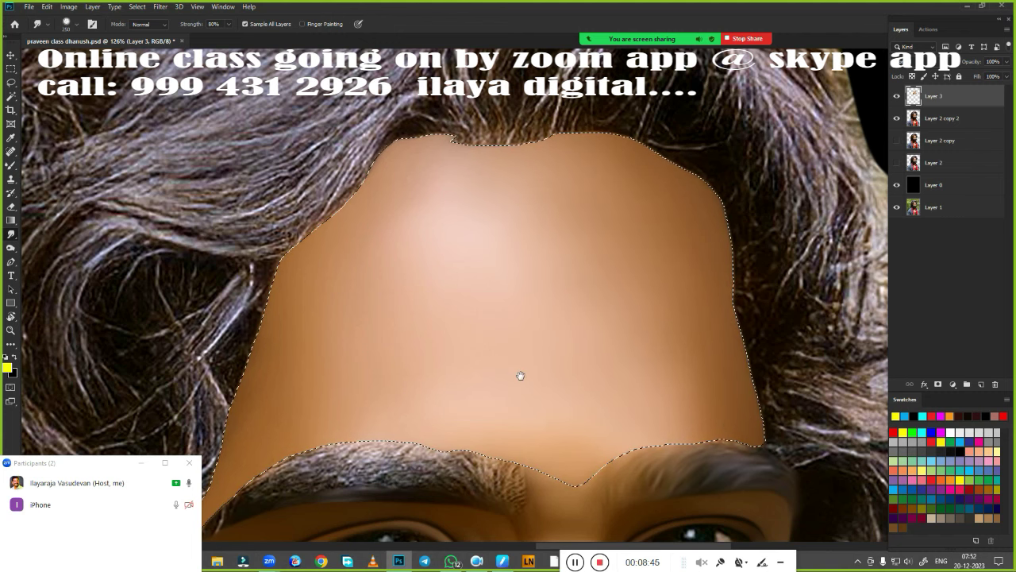
pyautogui.scroll(-3, 548, 342)
pyautogui.hotkey('ctrl', 'd')
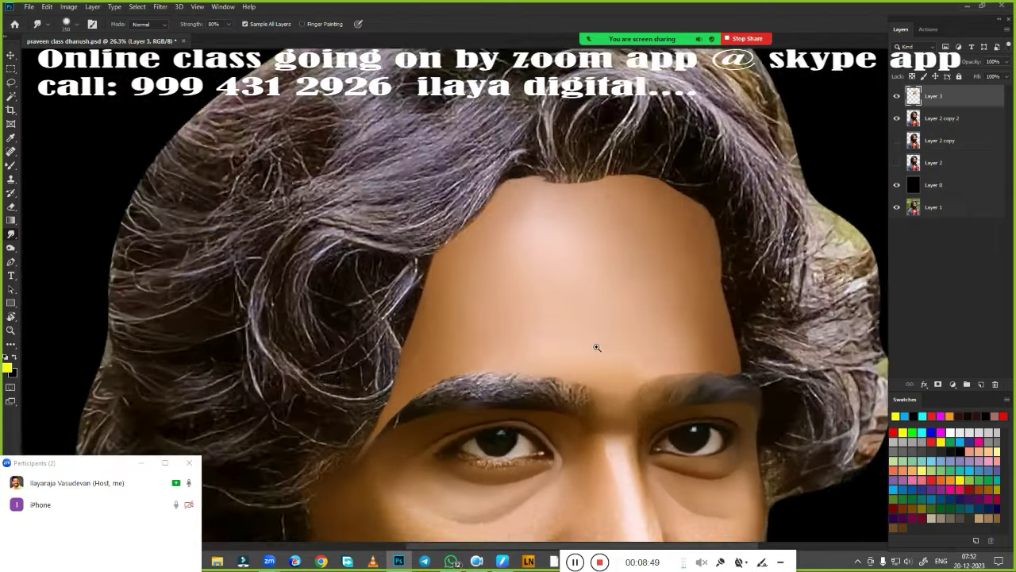
# Erase Layer 3 along the forehead's left edge, top hairline and right edge to reveal hair strands
pyautogui.scroll(1, 567, 343)
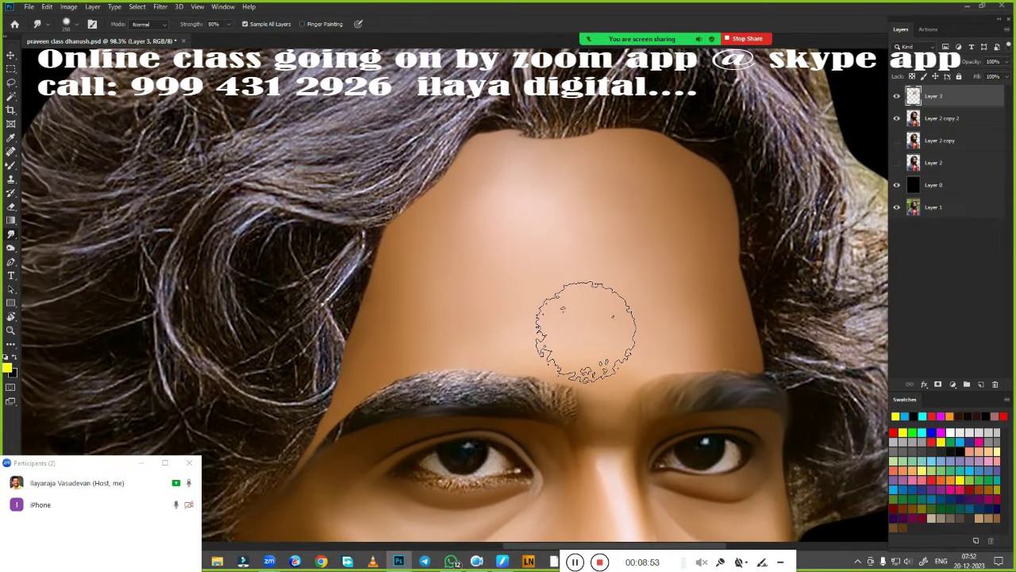
pyautogui.press('e')
pyautogui.scroll(-3, 588, 318)
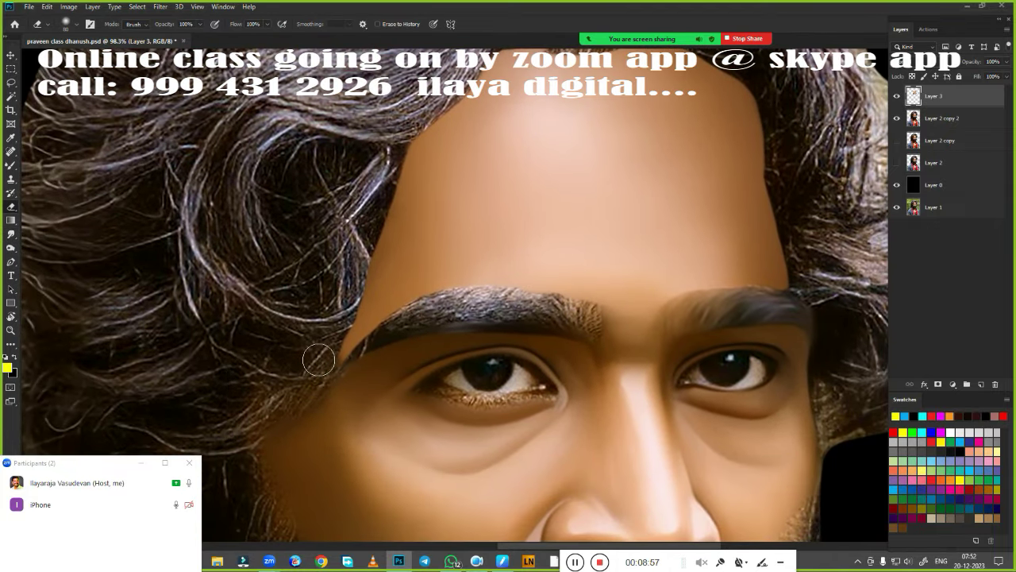
pyautogui.moveTo(353, 305); pyautogui.dragTo(380, 232)
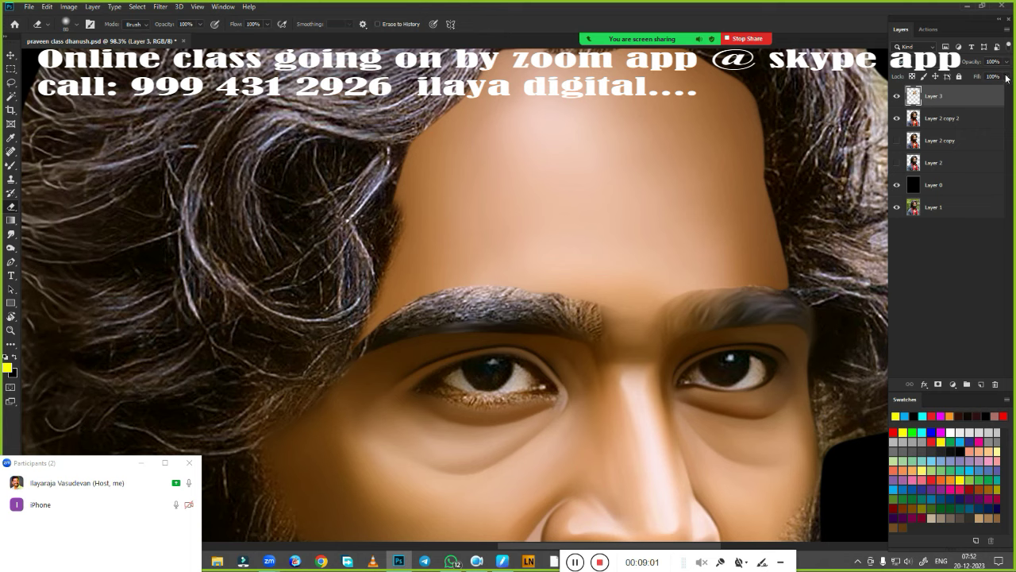
pyautogui.moveTo(1007, 77); pyautogui.dragTo(977, 99)
pyautogui.scroll(5, 355, 347)
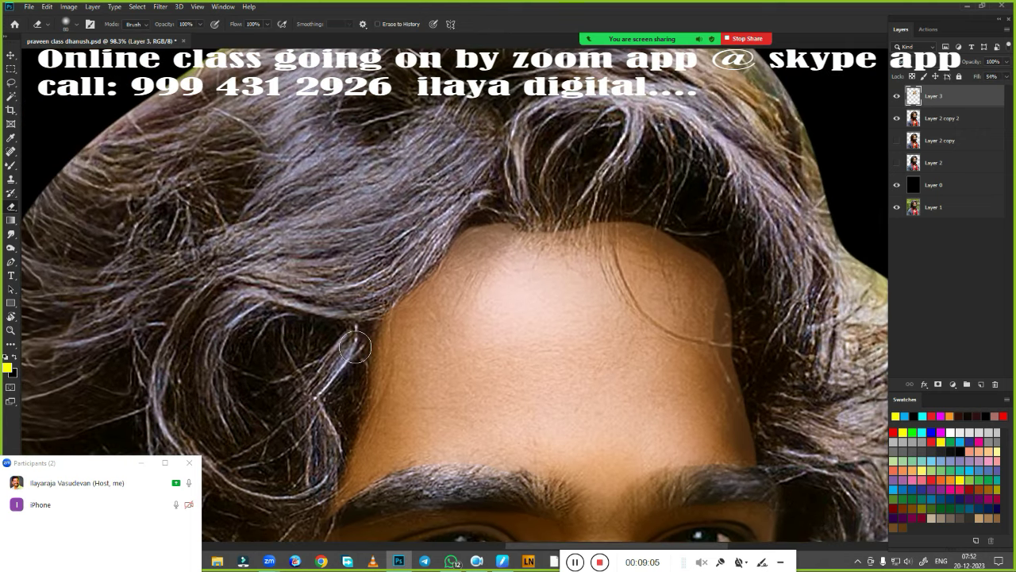
pyautogui.moveTo(498, 210)
pyautogui.mouseDown()
pyautogui.moveTo(652, 227)
pyautogui.moveTo(599, 170)
pyautogui.mouseUp()
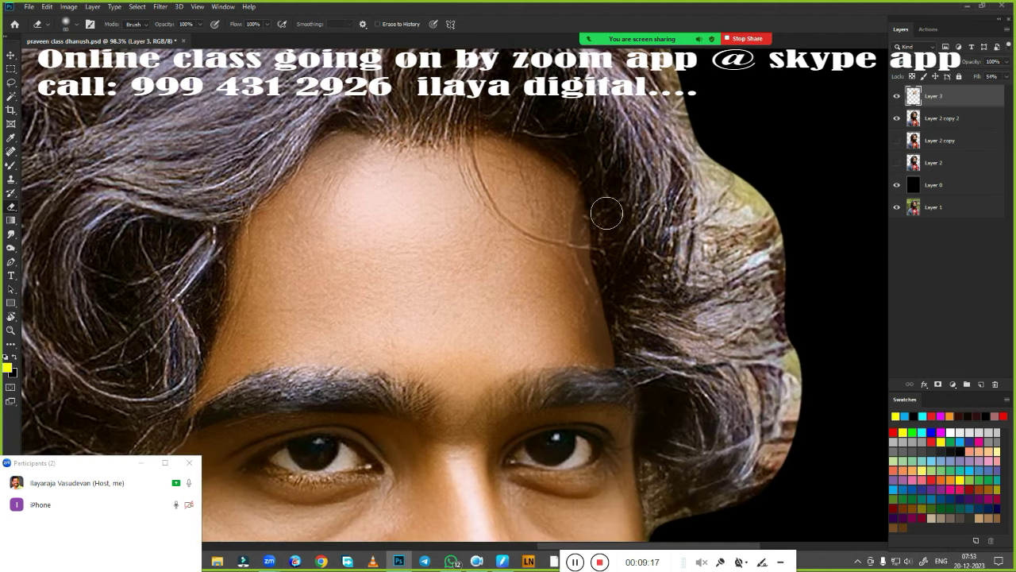
pyautogui.moveTo(607, 213); pyautogui.dragTo(618, 286)
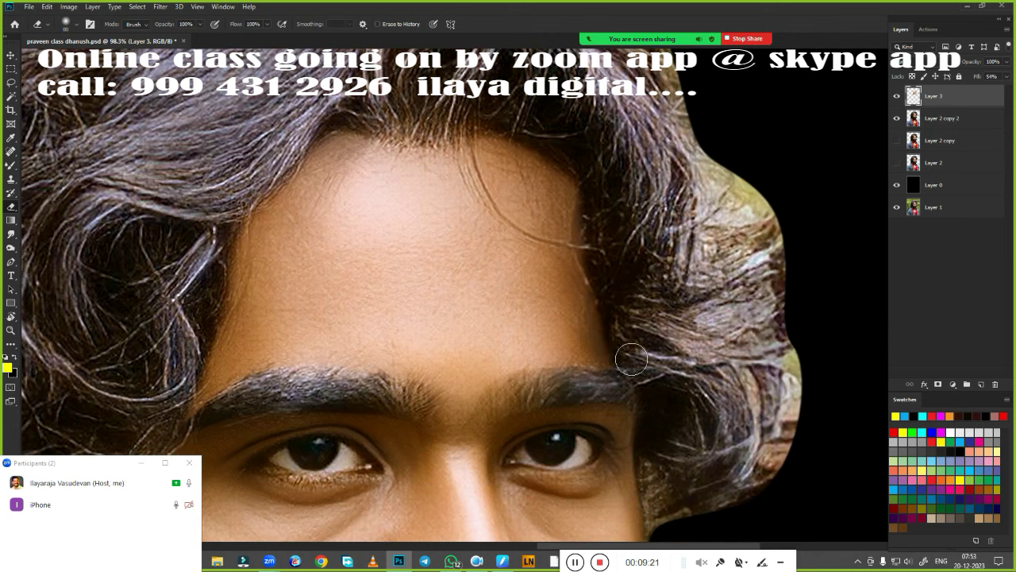
# Restore Layer 3's Fill to 100% and erase the top-left hairline to show more hair
pyautogui.moveTo(1006, 77); pyautogui.dragTo(995, 106)
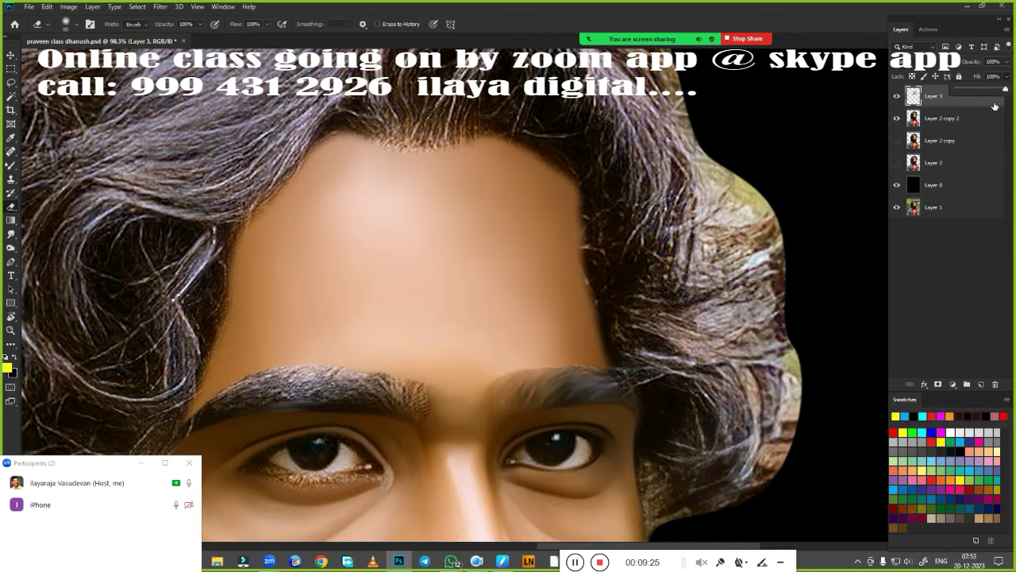
pyautogui.click(497, 121)
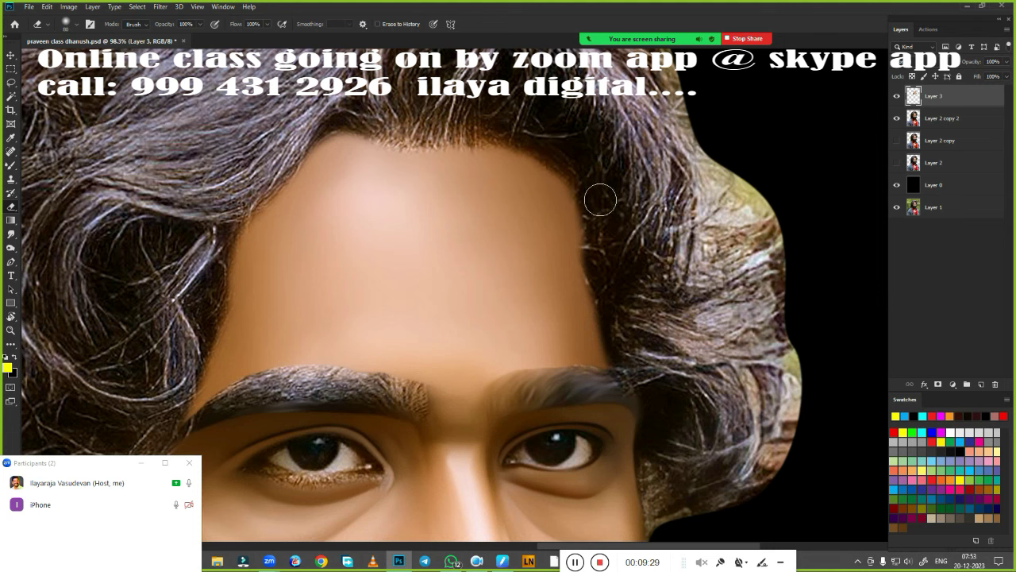
pyautogui.moveTo(663, 406); pyautogui.dragTo(831, 287)
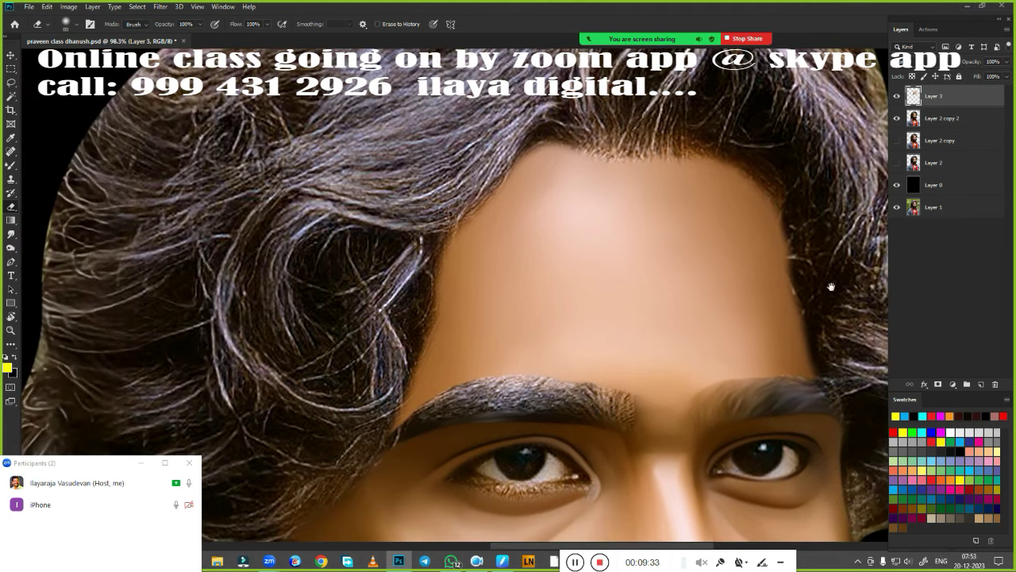
pyautogui.moveTo(474, 187); pyautogui.dragTo(452, 240)
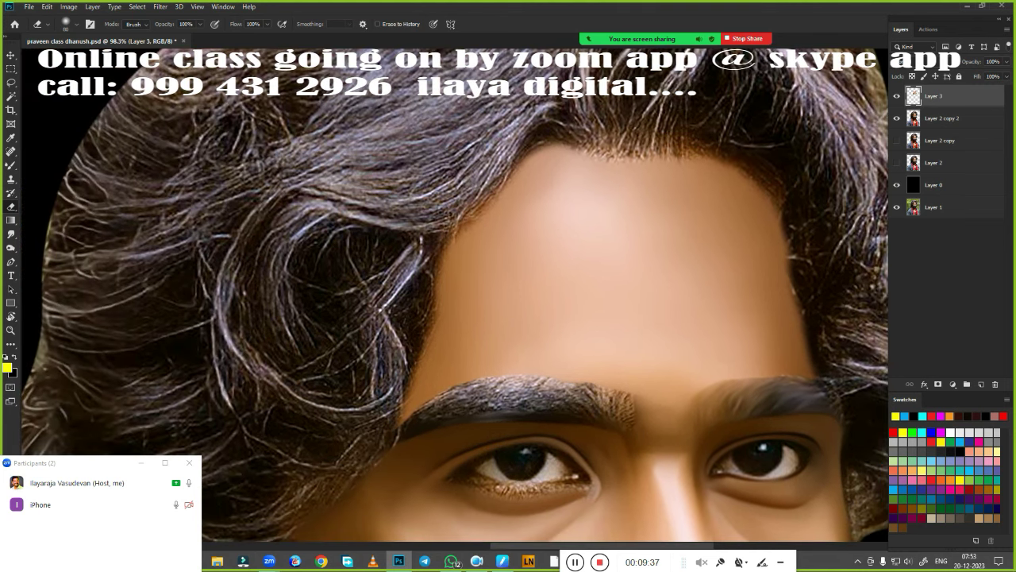
pyautogui.scroll(-3, 482, 418)
pyautogui.scroll(4, 529, 291)
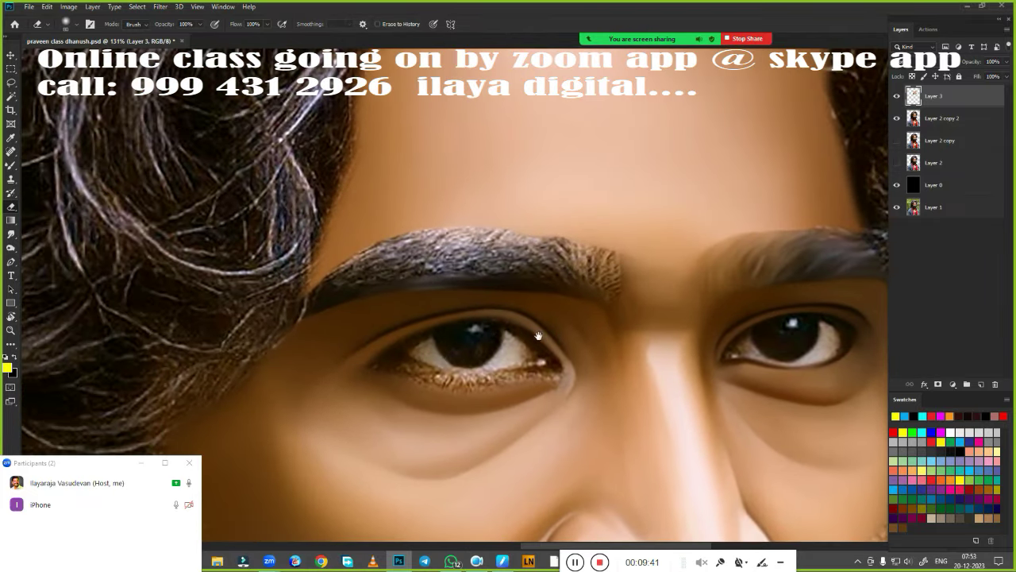
pyautogui.scroll(2, 477, 342)
# Smudge the eyebrow into smooth, dark painted strokes with a 100 px Smudge brush
pyautogui.press('r')
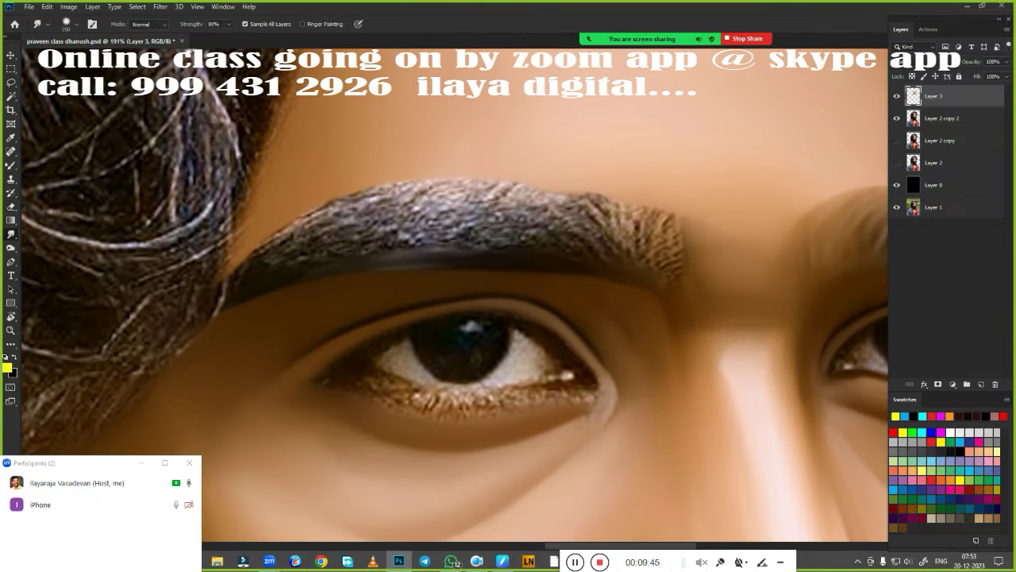
pyautogui.press('[')
pyautogui.press('[')
pyautogui.press('[')
pyautogui.press('[')
pyautogui.press('[')
pyautogui.moveTo(255, 266)
pyautogui.mouseDown()
pyautogui.moveTo(365, 211)
pyautogui.moveTo(280, 273)
pyautogui.moveTo(389, 226)
pyautogui.moveTo(288, 238)
pyautogui.moveTo(508, 189)
pyautogui.moveTo(466, 236)
pyautogui.moveTo(361, 248)
pyautogui.mouseUp()
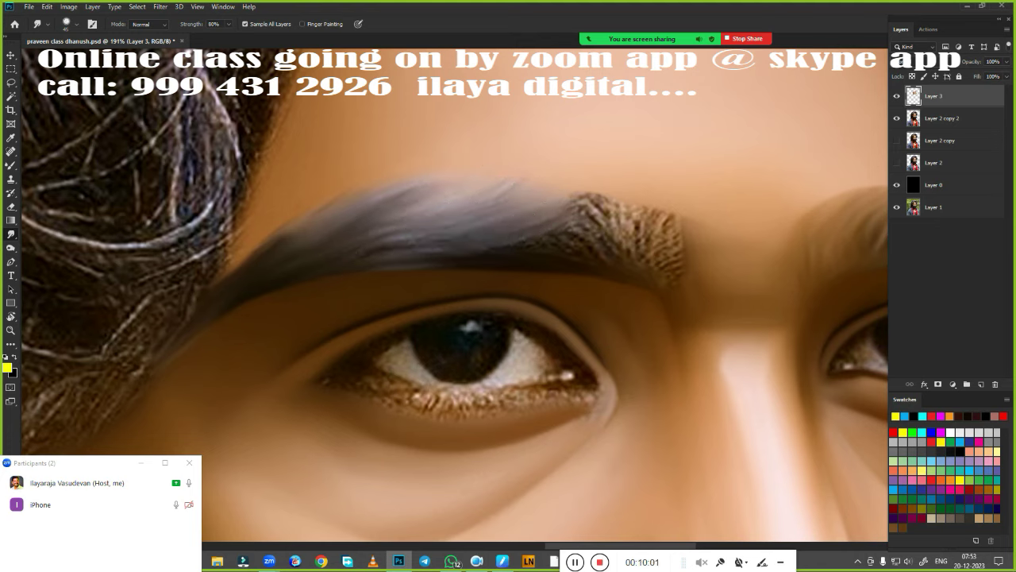
pyautogui.moveTo(558, 208)
pyautogui.mouseDown()
pyautogui.moveTo(665, 259)
pyautogui.moveTo(673, 249)
pyautogui.mouseUp()
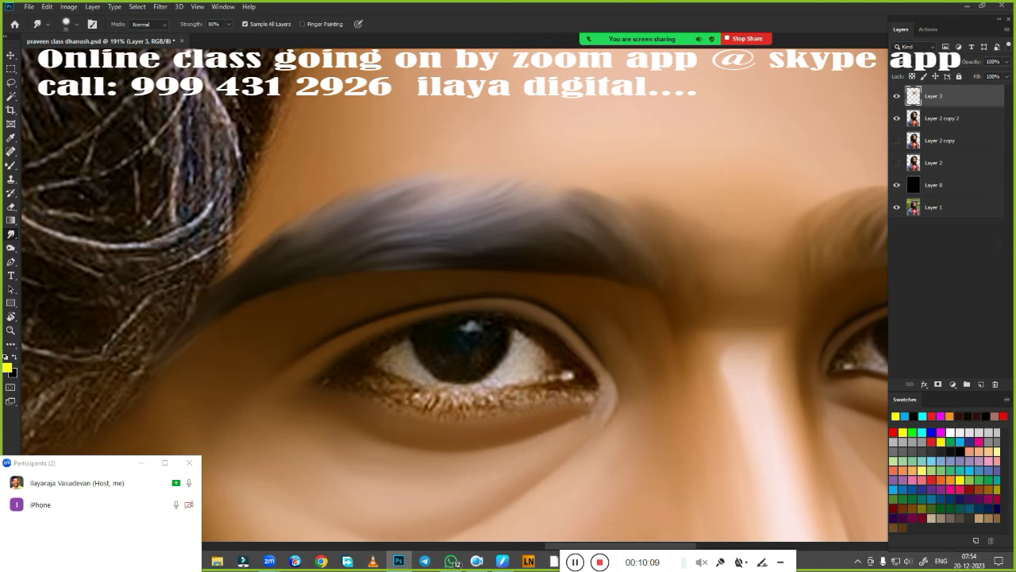
pyautogui.moveTo(575, 198); pyautogui.dragTo(536, 191)
pyautogui.moveTo(389, 193); pyautogui.dragTo(351, 224)
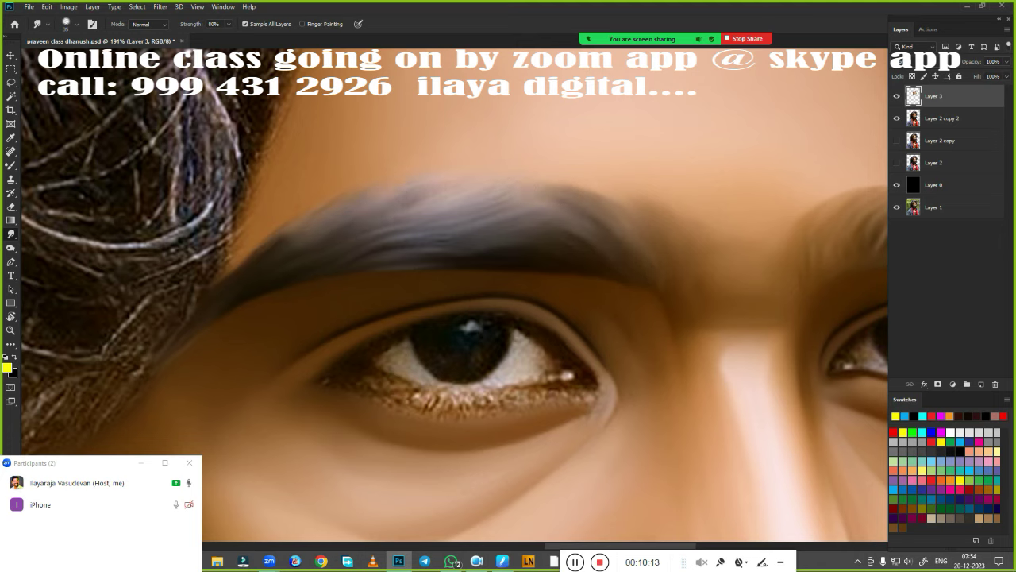
pyautogui.moveTo(408, 207); pyautogui.dragTo(360, 252)
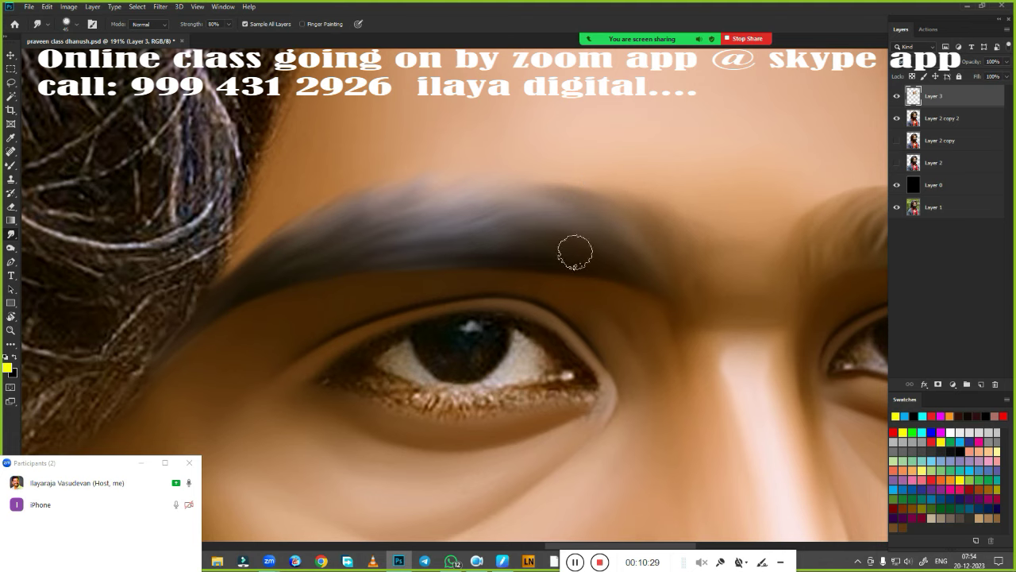
pyautogui.moveTo(466, 243); pyautogui.dragTo(432, 201)
# Smooth the hair beside the right eyebrow with the Smudge tool
pyautogui.moveTo(664, 352); pyautogui.dragTo(426, 325)
pyautogui.moveTo(529, 386); pyautogui.dragTo(446, 353)
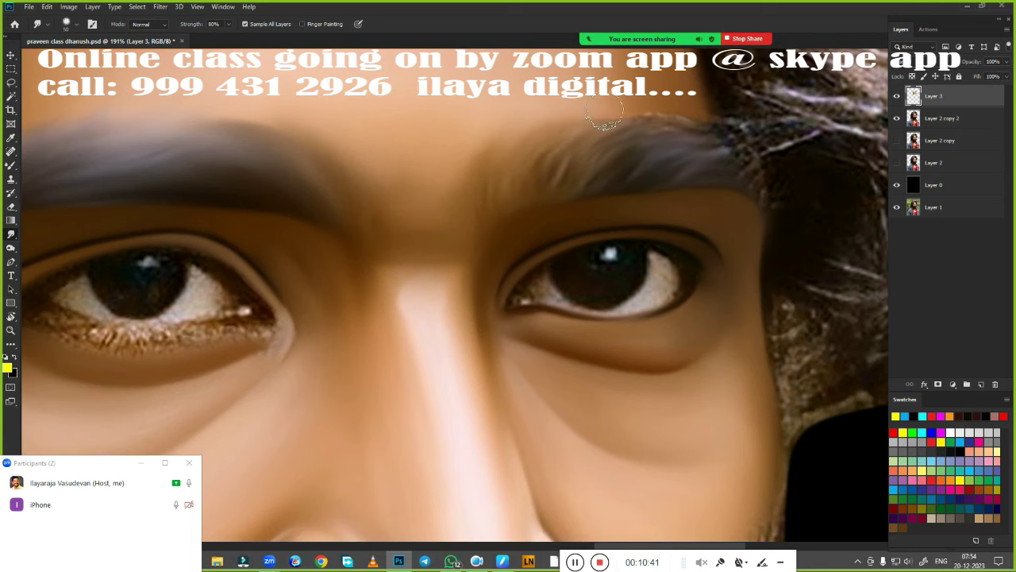
pyautogui.moveTo(641, 136); pyautogui.dragTo(755, 166)
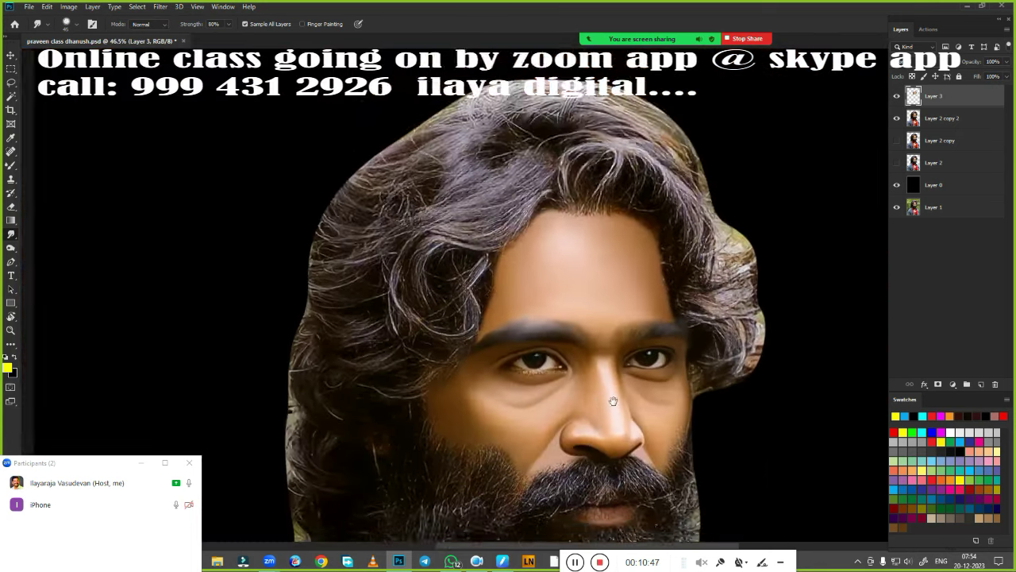
pyautogui.moveTo(726, 101); pyautogui.dragTo(547, 215)
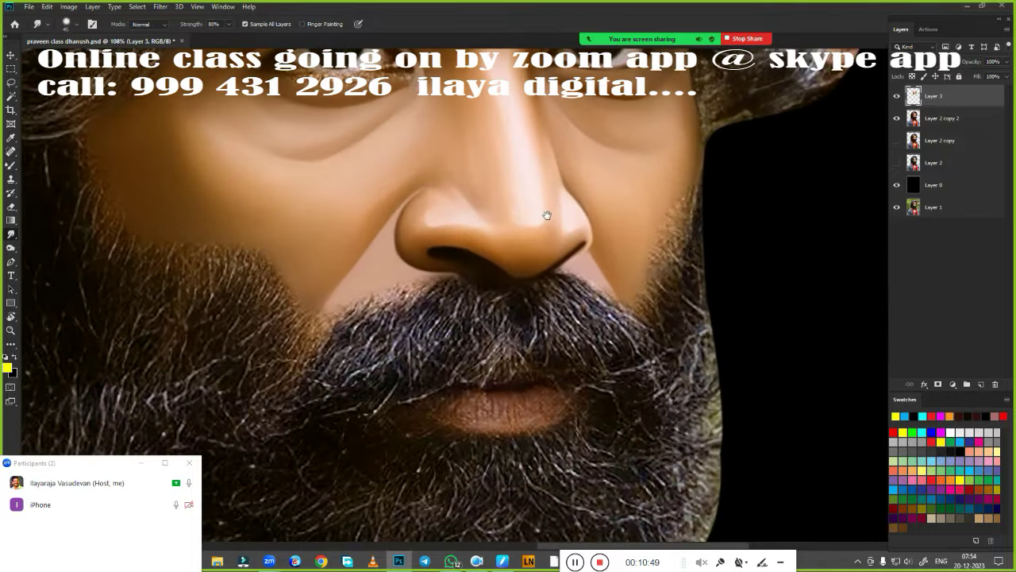
pyautogui.scroll(8, 547, 238)
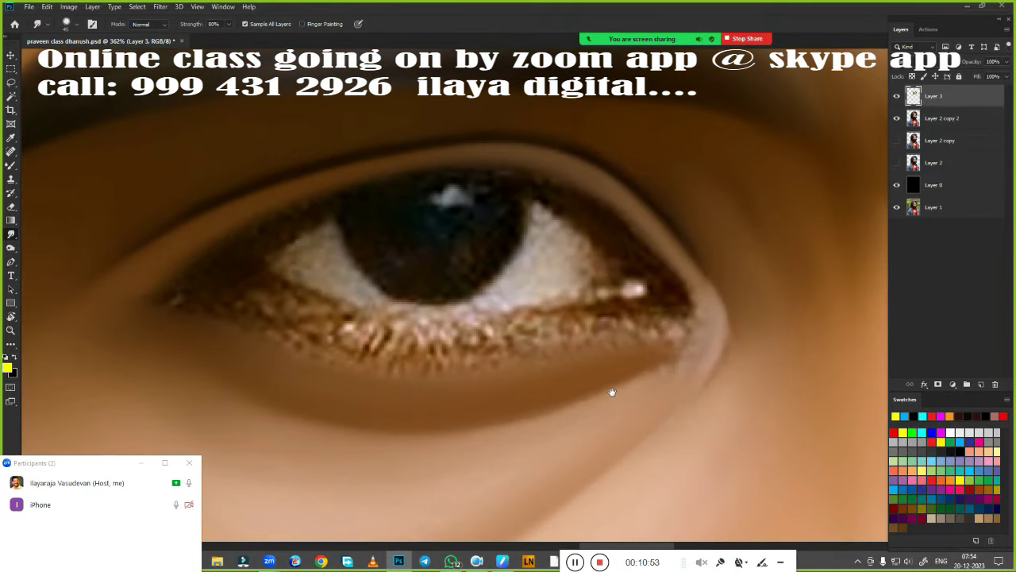
# Trace the eye opening with a Pen path and convert it to a selection
pyautogui.press('p')
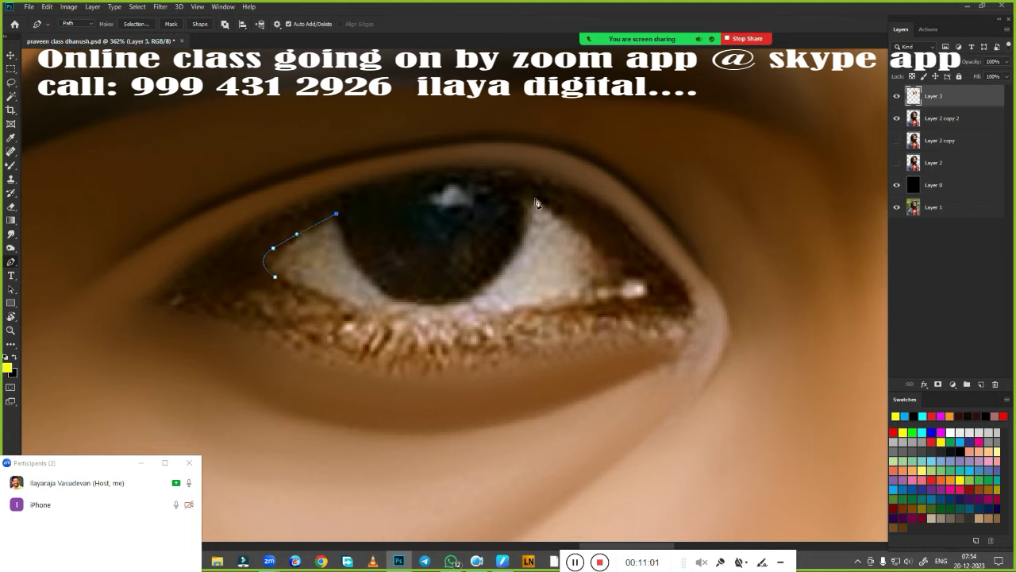
pyautogui.moveTo(536, 203); pyautogui.dragTo(610, 239)
pyautogui.hotkey('ctrl', 'z')
pyautogui.moveTo(540, 199); pyautogui.dragTo(608, 236)
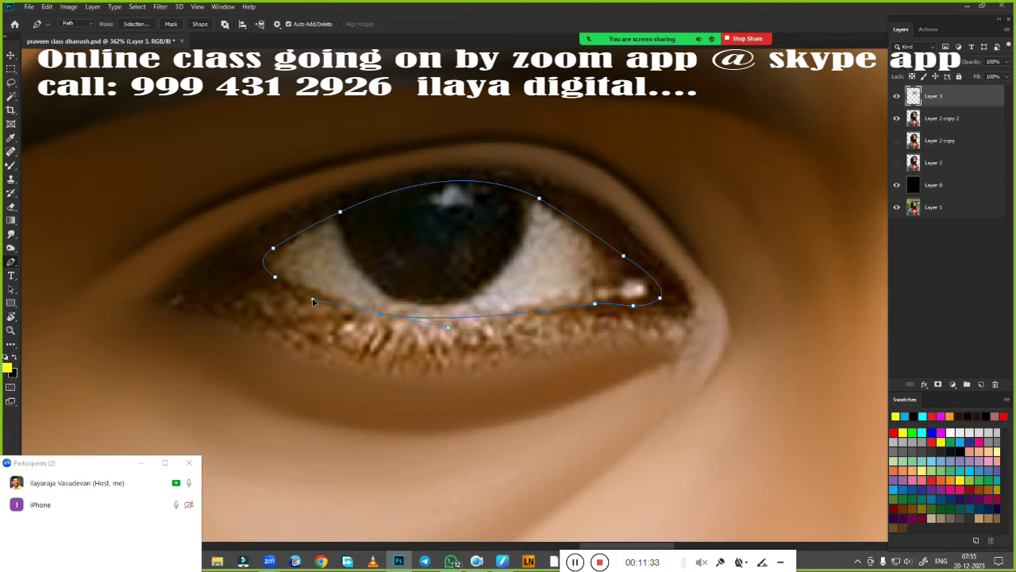
pyautogui.moveTo(333, 301); pyautogui.dragTo(308, 300)
pyautogui.moveTo(305, 292); pyautogui.dragTo(255, 268)
pyautogui.hotkey('ctrl', 'Return')
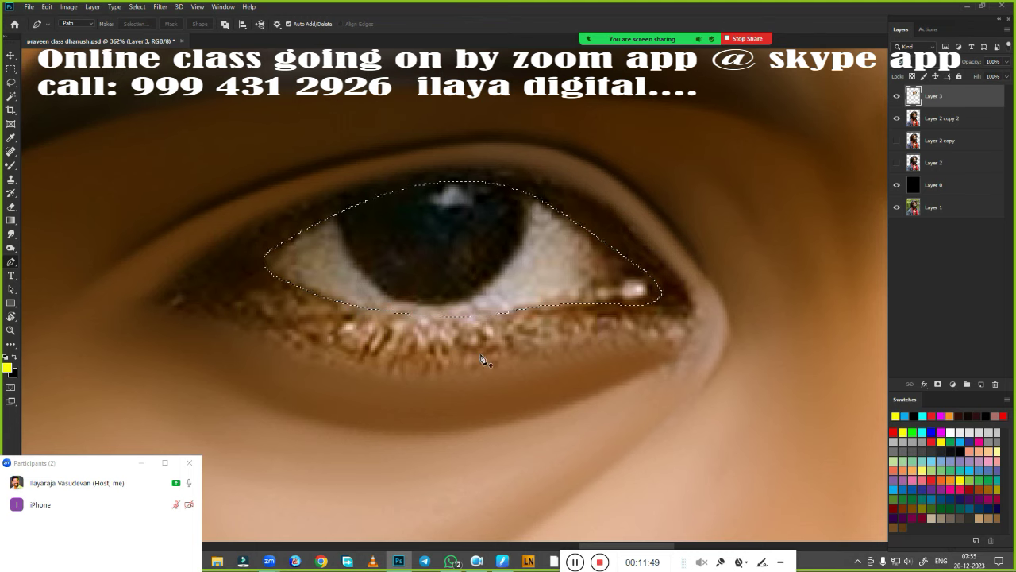
# Load the Mixer Brush with a near-white paint colour
pyautogui.press('b')
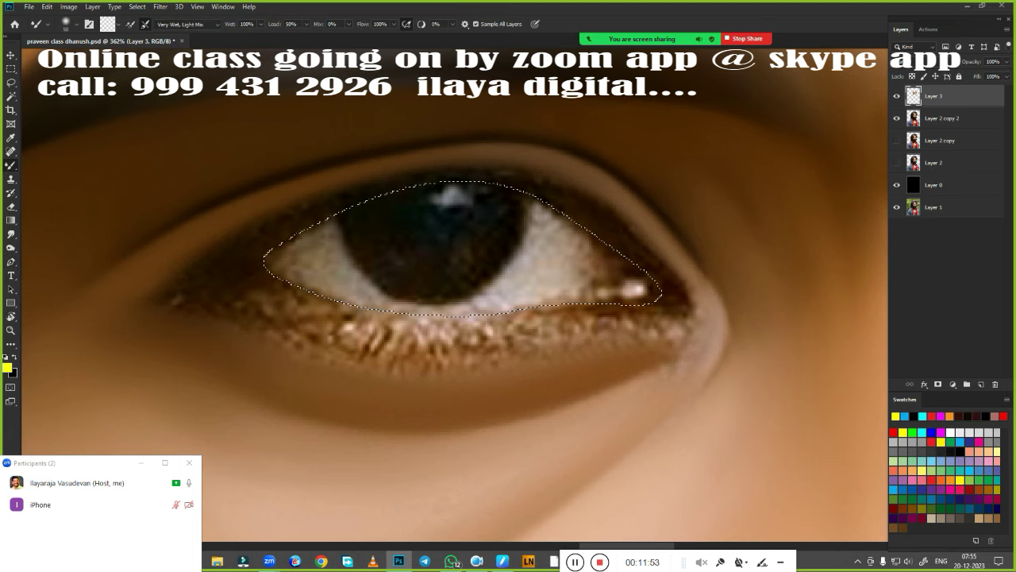
pyautogui.click(117, 24)
pyautogui.click(105, 26)
pyautogui.click(762, 341)
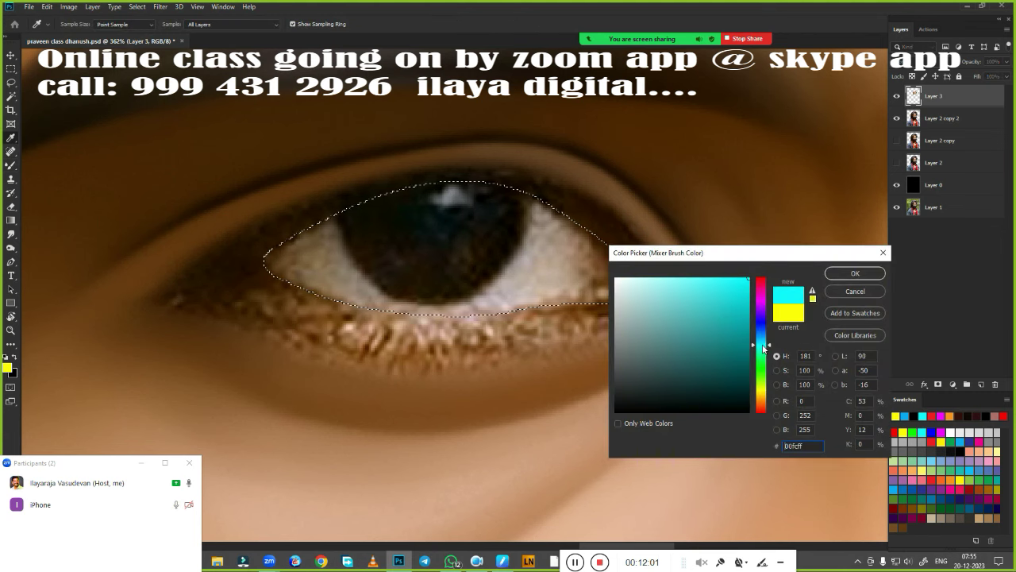
pyautogui.click(623, 283)
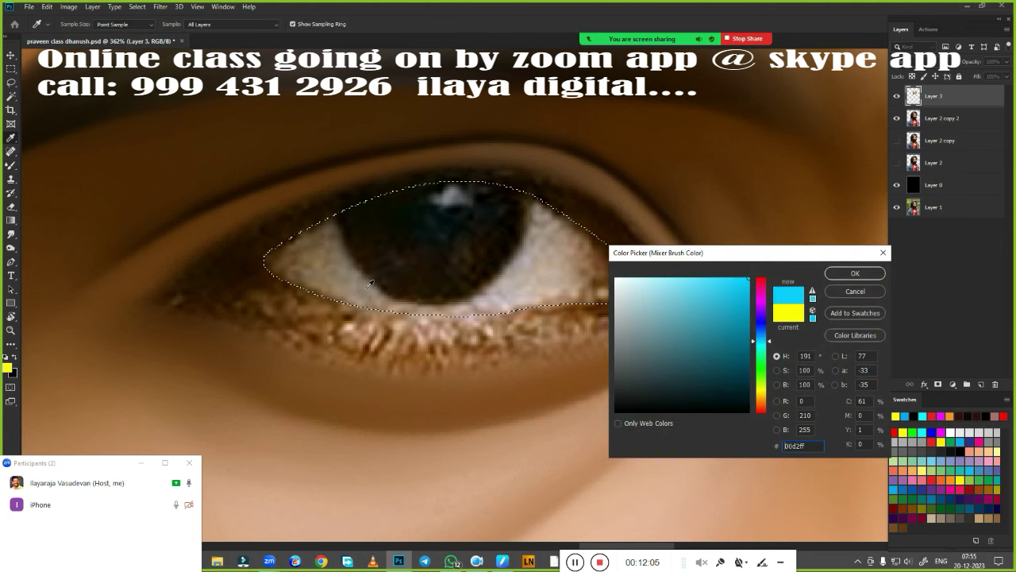
pyautogui.click(856, 273)
pyautogui.hscroll(-3, 627, 314)
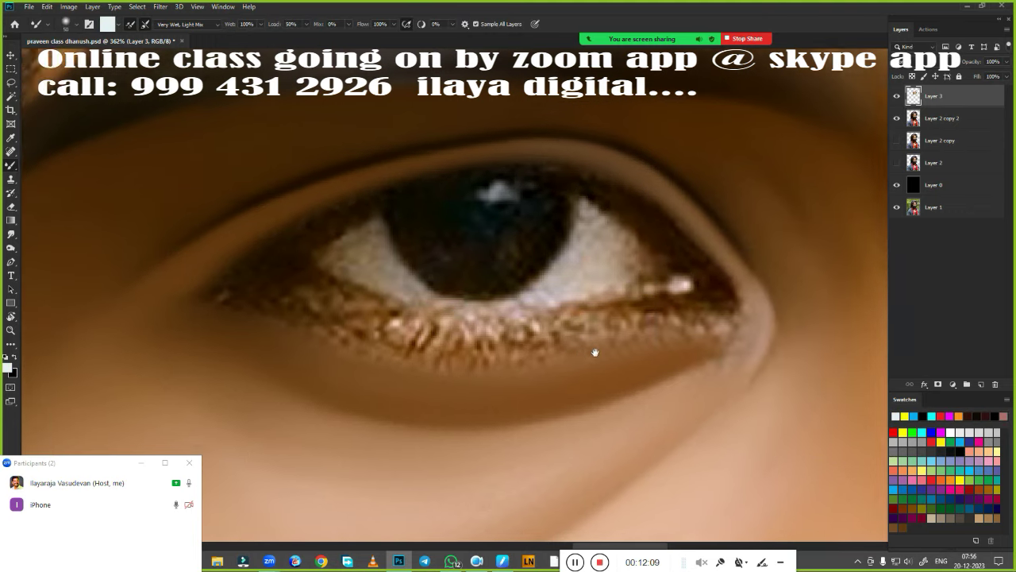
# Paint the eye white smooth and bright around the iris and both corners
pyautogui.moveTo(433, 252); pyautogui.dragTo(489, 280)
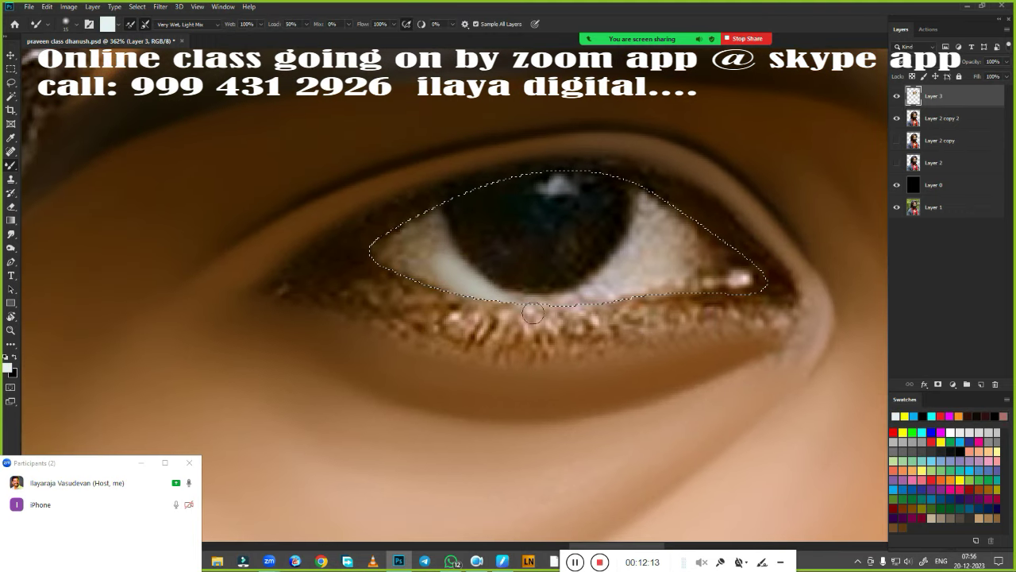
pyautogui.moveTo(428, 213); pyautogui.dragTo(459, 274)
pyautogui.moveTo(433, 230)
pyautogui.mouseDown()
pyautogui.moveTo(424, 275)
pyautogui.moveTo(477, 294)
pyautogui.mouseUp()
pyautogui.moveTo(611, 274)
pyautogui.mouseDown()
pyautogui.moveTo(663, 211)
pyautogui.moveTo(638, 279)
pyautogui.moveTo(680, 259)
pyautogui.moveTo(705, 267)
pyautogui.moveTo(706, 230)
pyautogui.mouseUp()
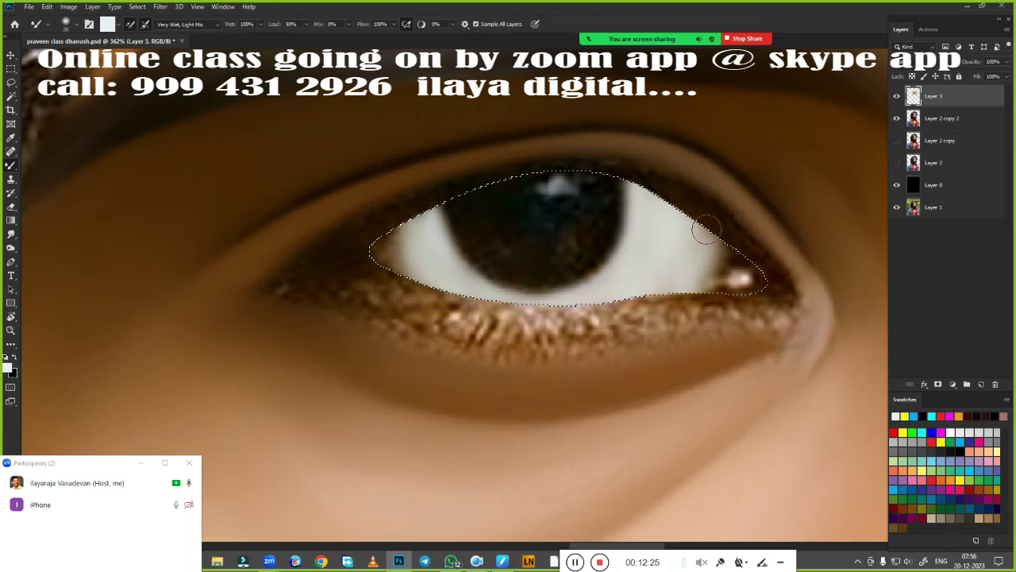
pyautogui.moveTo(746, 294); pyautogui.dragTo(634, 299)
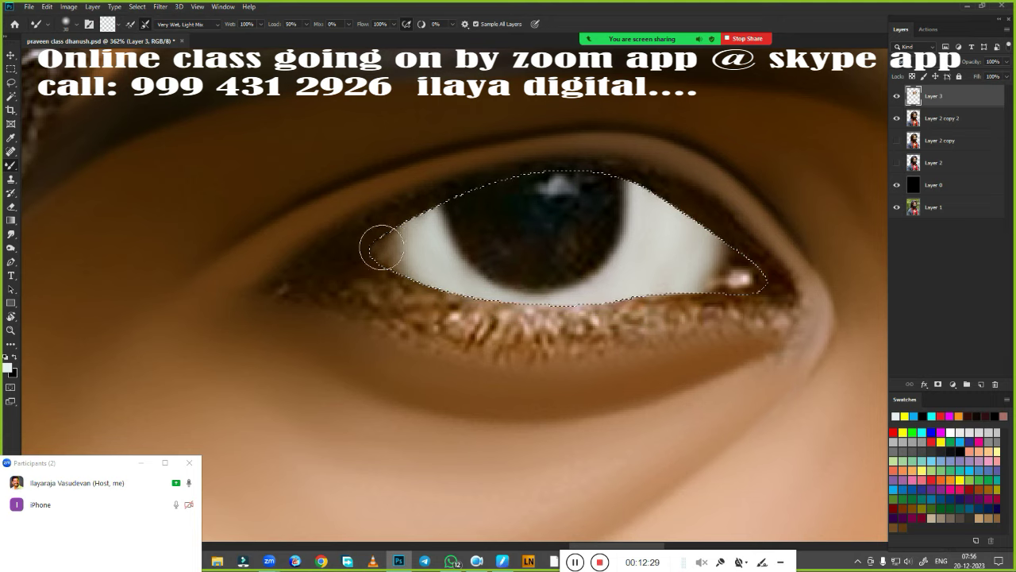
pyautogui.moveTo(381, 247); pyautogui.dragTo(395, 278)
pyautogui.moveTo(409, 240)
pyautogui.mouseDown()
pyautogui.moveTo(432, 272)
pyautogui.moveTo(413, 227)
pyautogui.mouseUp()
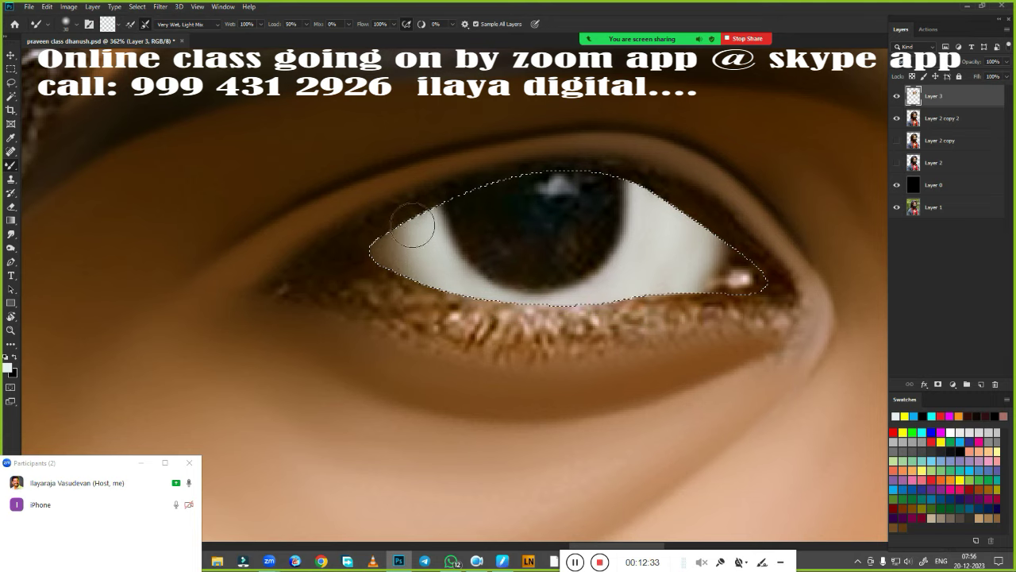
pyautogui.moveTo(739, 278); pyautogui.dragTo(729, 249)
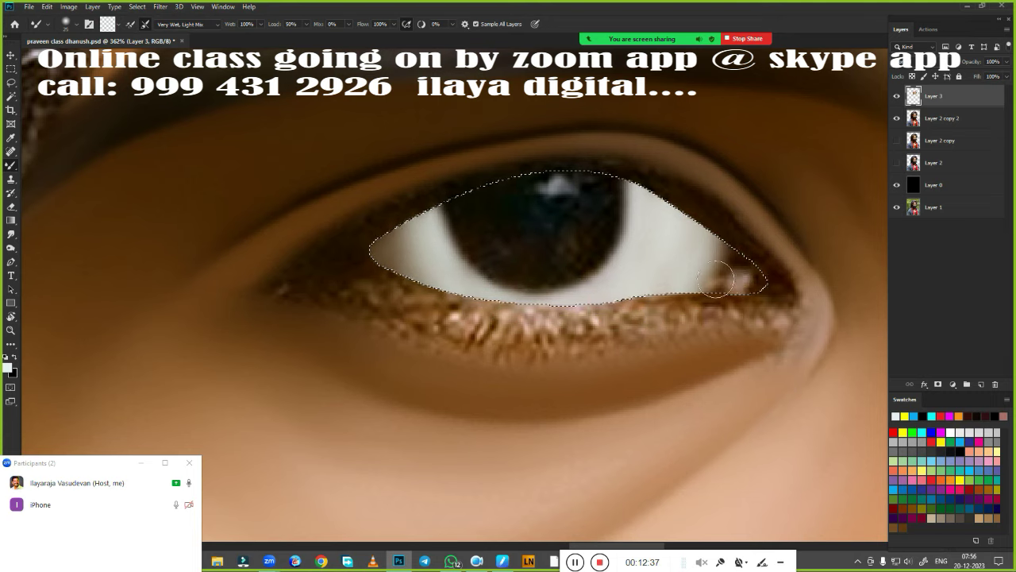
# Tint the eye's right corner red, then clean the brush
pyautogui.click(894, 432)
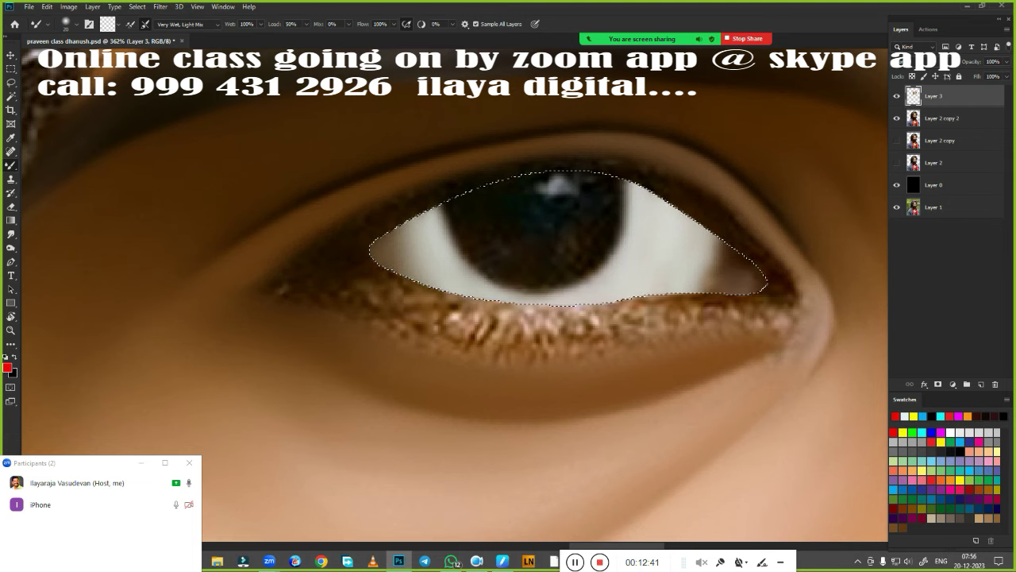
pyautogui.click(123, 29)
pyautogui.moveTo(759, 297); pyautogui.dragTo(727, 274)
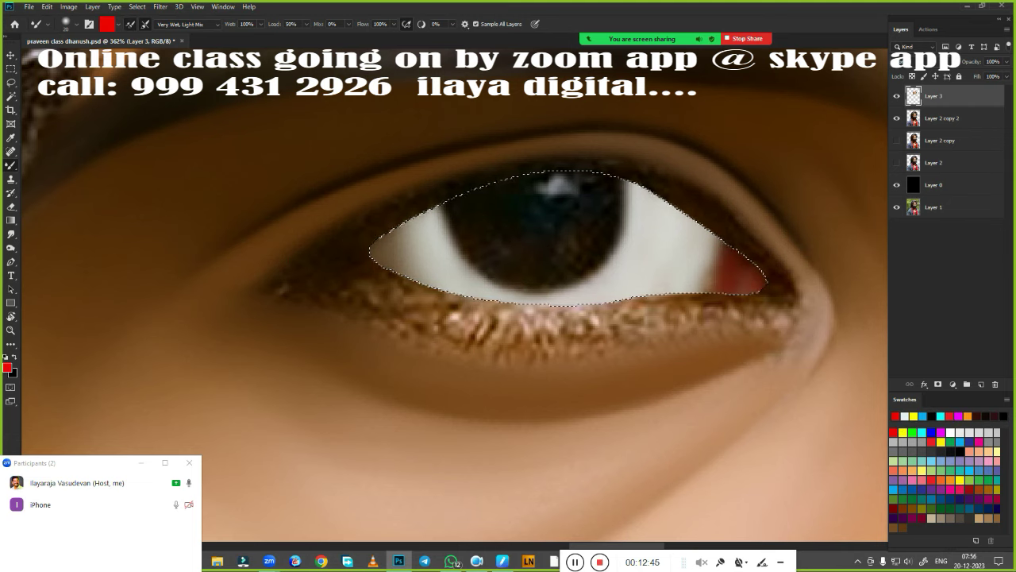
pyautogui.click(131, 27)
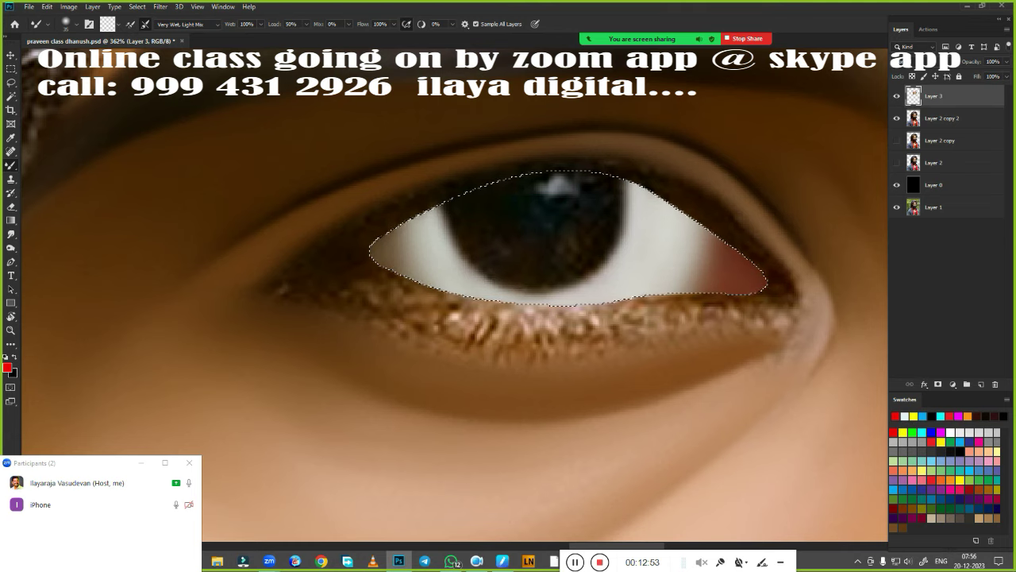
# Feather the eye selection by 1.8 pixels, then deselect it after smoothing the lower lid
pyautogui.hotkey('shift', 'F6')
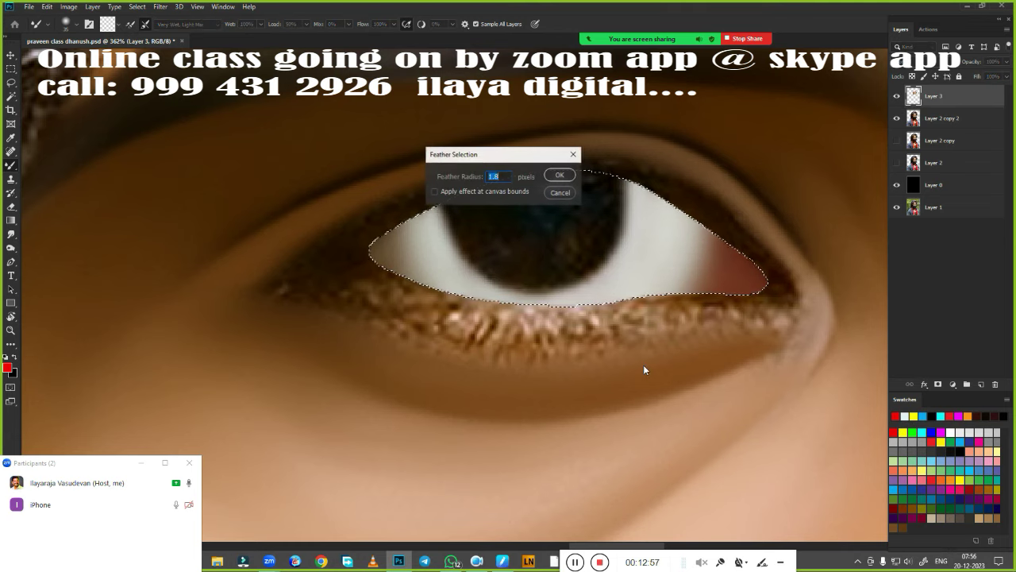
pyautogui.press('Return')
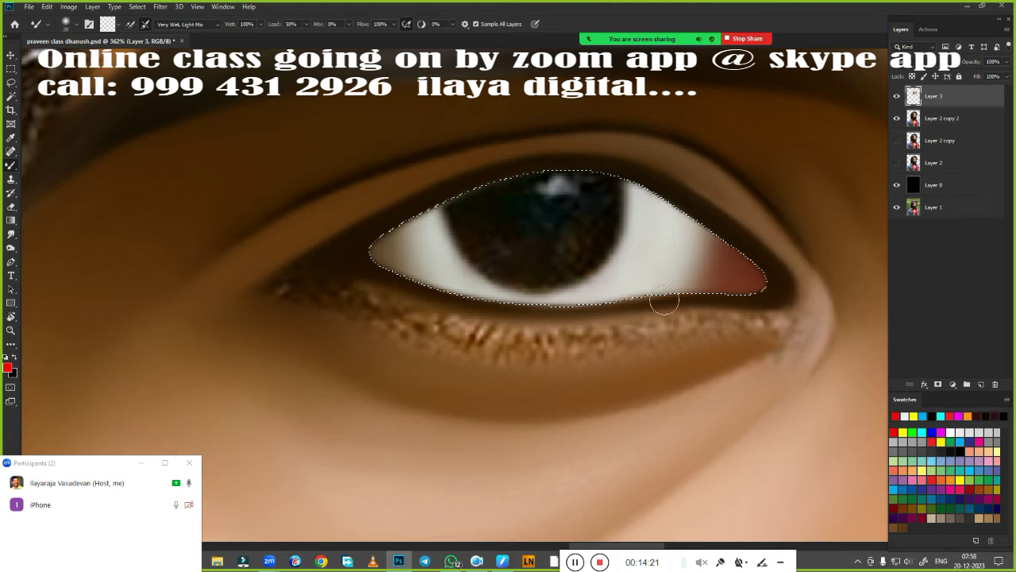
pyautogui.hotkey('ctrl', 'd')
# Select the iris with a circular Elliptical Marquee selection
pyautogui.hotkey('ctrl', '0')
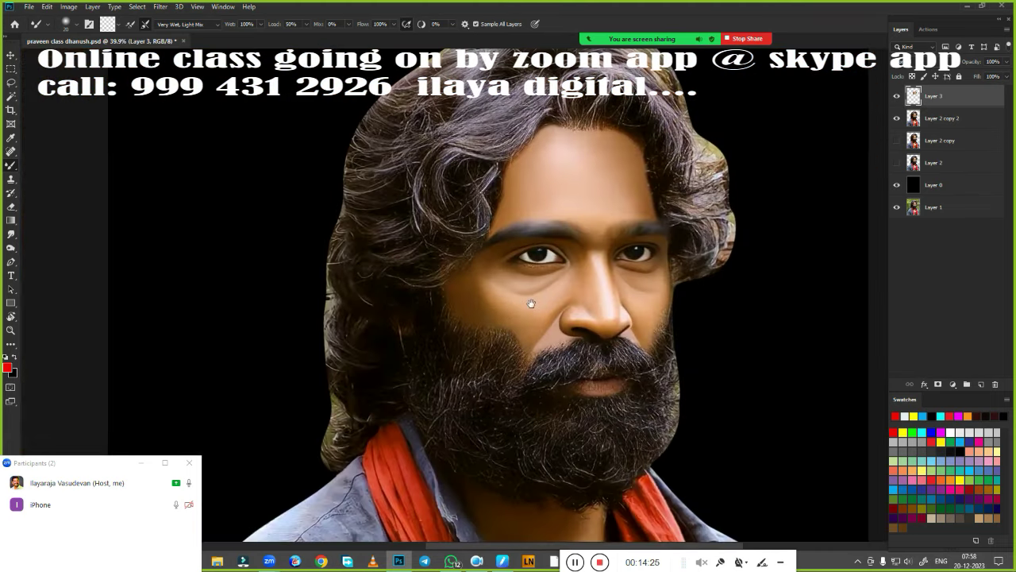
pyautogui.scroll(5, 533, 291)
pyautogui.hotkey('ctrl', ',')
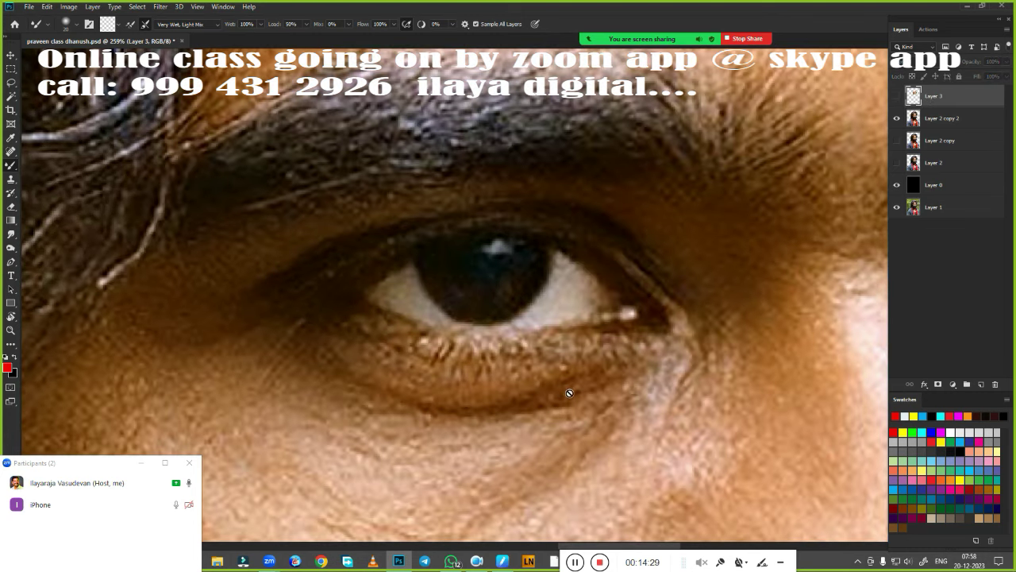
pyautogui.rightClick(10, 69)
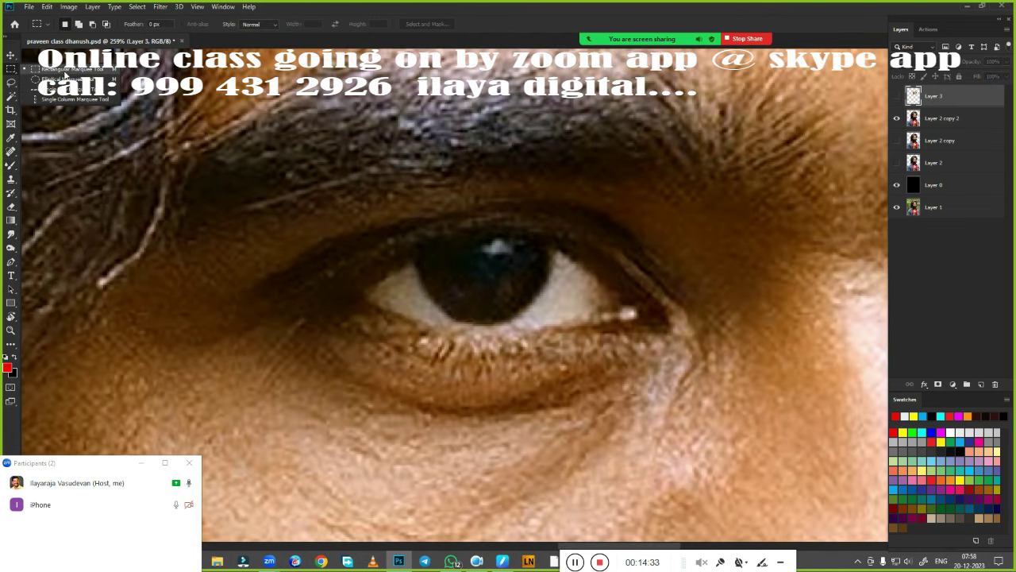
pyautogui.click(55, 82)
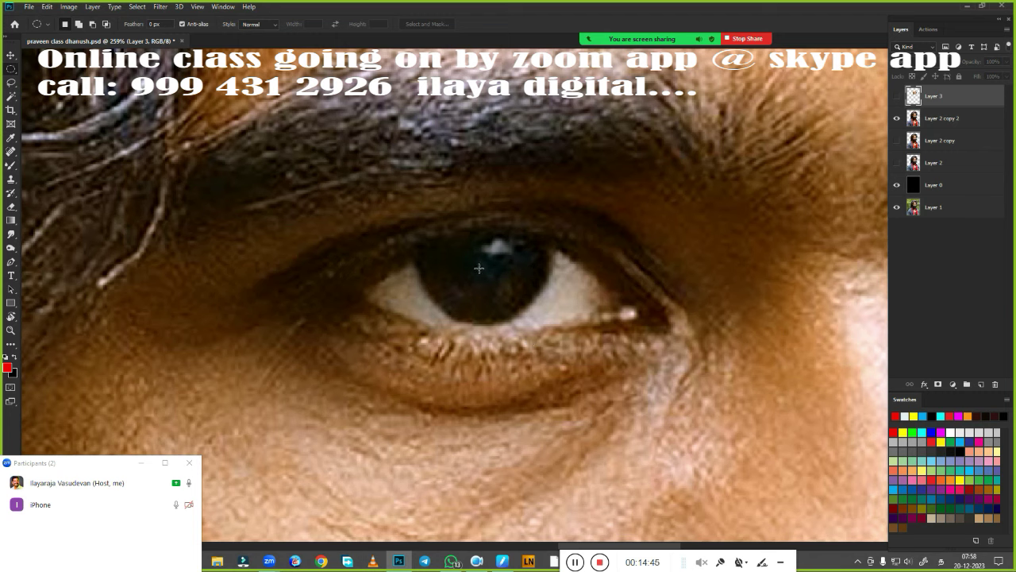
pyautogui.moveTo(479, 268); pyautogui.dragTo(572, 335)
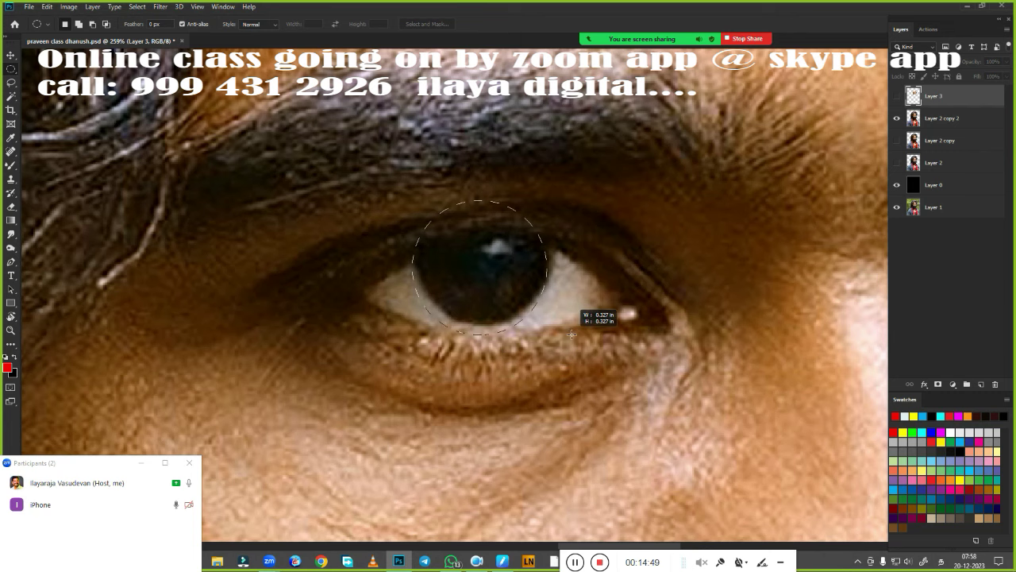
pyautogui.moveTo(571, 334); pyautogui.dragTo(550, 326)
pyautogui.click(896, 96)
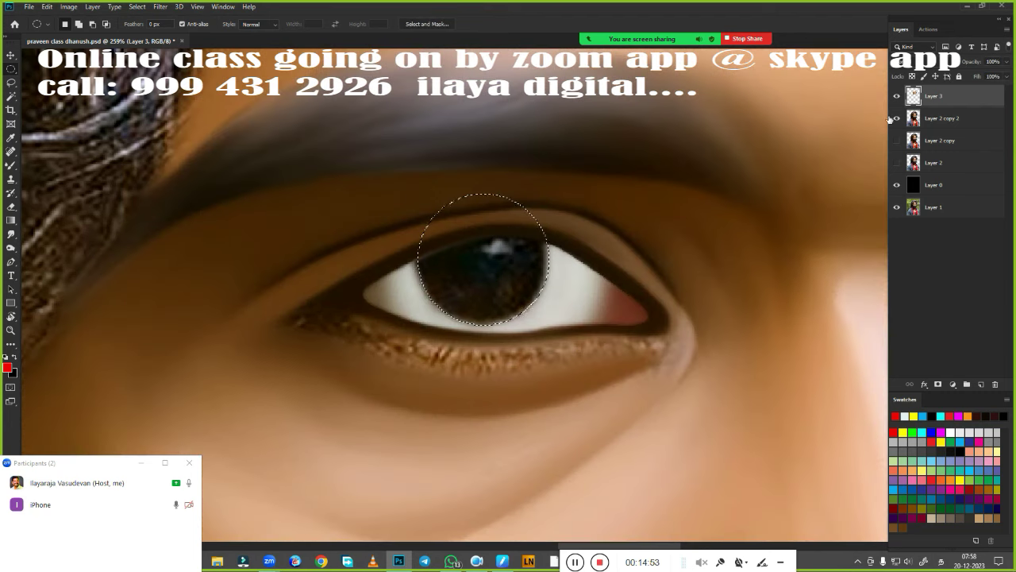
# Smudge the iris into an even dark tone, removing the catchlight
pyautogui.hotkey('ctrl', '=')
pyautogui.hotkey('ctrl', '=')
pyautogui.press('b')
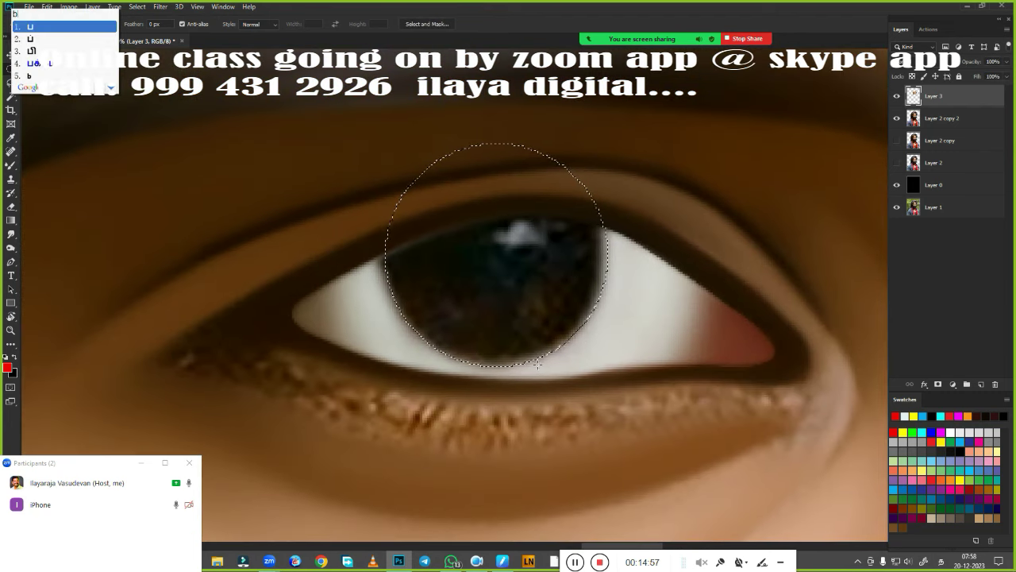
pyautogui.press('Escape')
pyautogui.press('r')
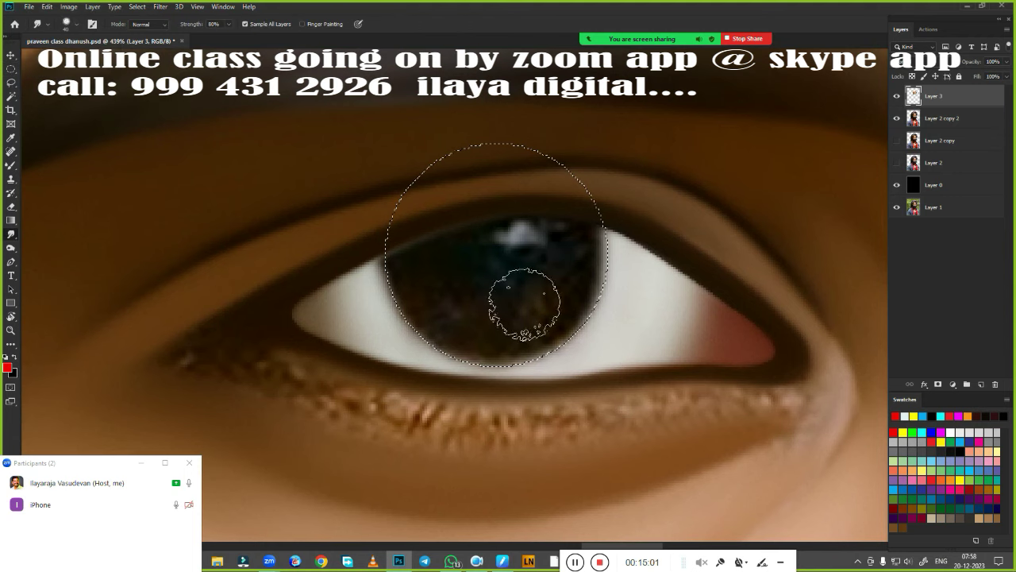
pyautogui.moveTo(524, 303); pyautogui.dragTo(413, 254)
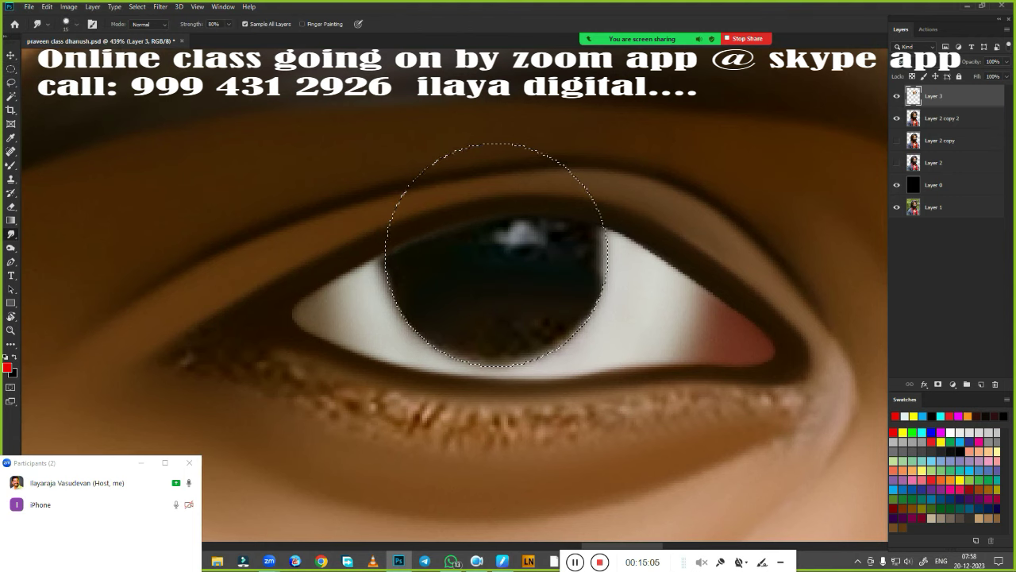
pyautogui.moveTo(579, 301); pyautogui.dragTo(492, 359)
pyautogui.press(']')
pyautogui.moveTo(587, 317)
pyautogui.mouseDown()
pyautogui.moveTo(476, 356)
pyautogui.moveTo(524, 357)
pyautogui.mouseUp()
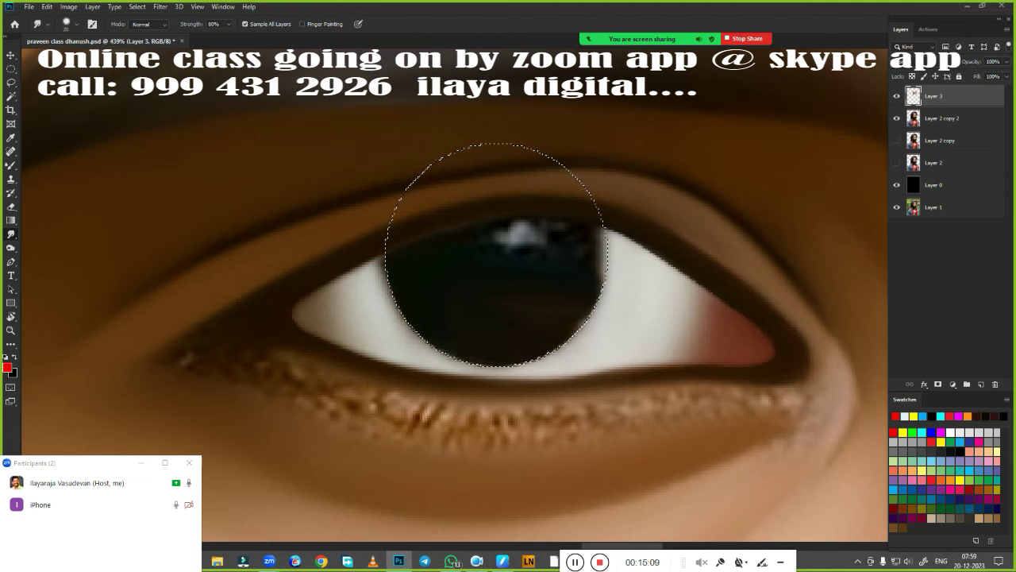
pyautogui.moveTo(526, 252); pyautogui.dragTo(477, 250)
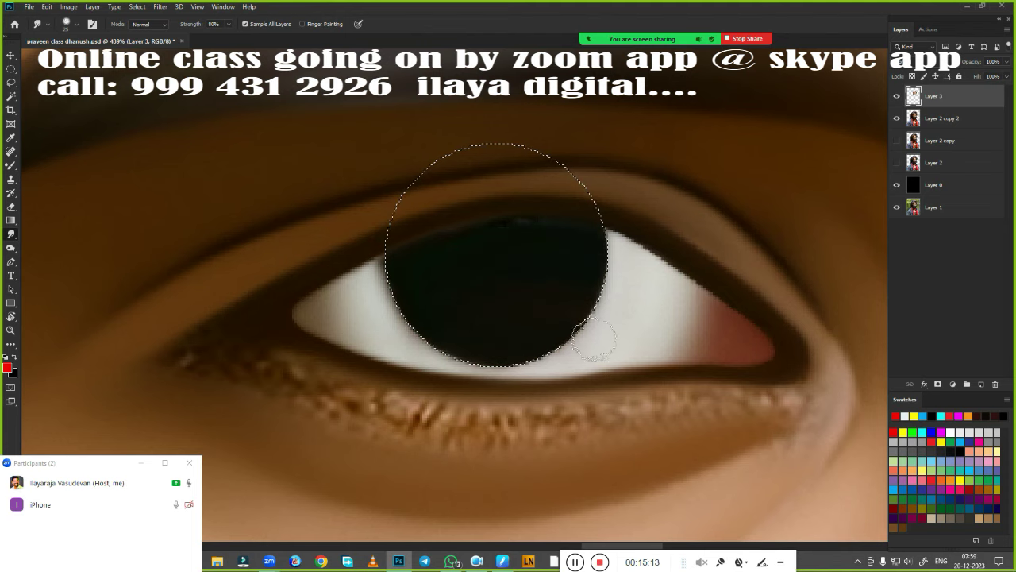
# Even out the remaining lighter spots in the iris with a smaller smudge brush
pyautogui.press('[')
pyautogui.press('[')
pyautogui.moveTo(470, 235); pyautogui.dragTo(580, 325)
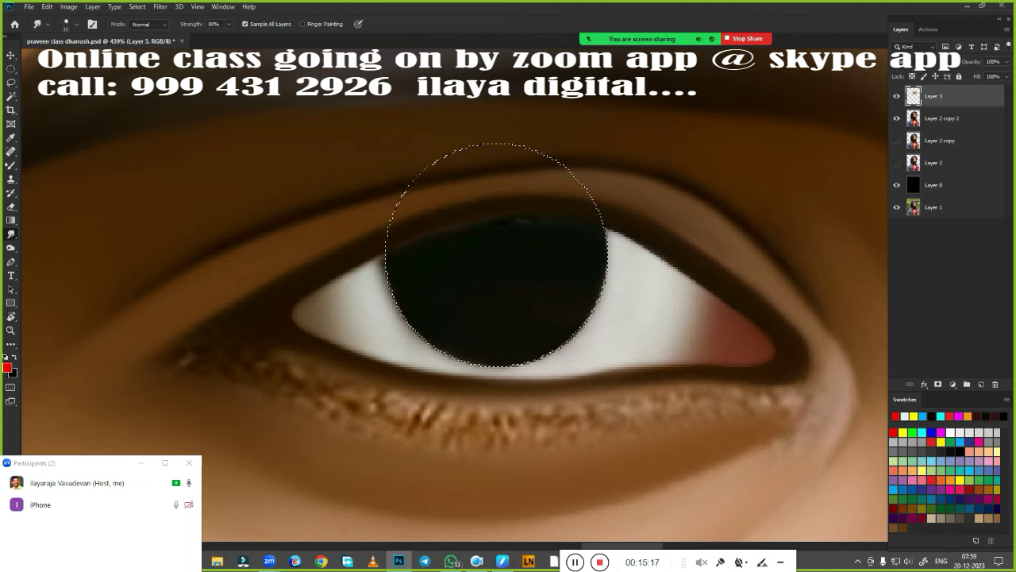
pyautogui.moveTo(520, 229); pyautogui.dragTo(550, 352)
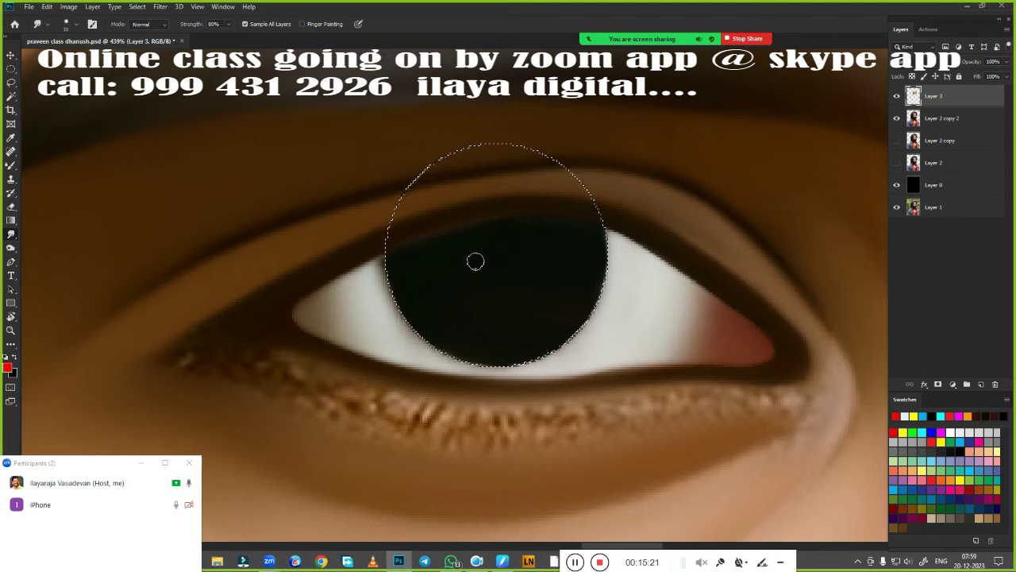
pyautogui.hotkey('shift', 'b')
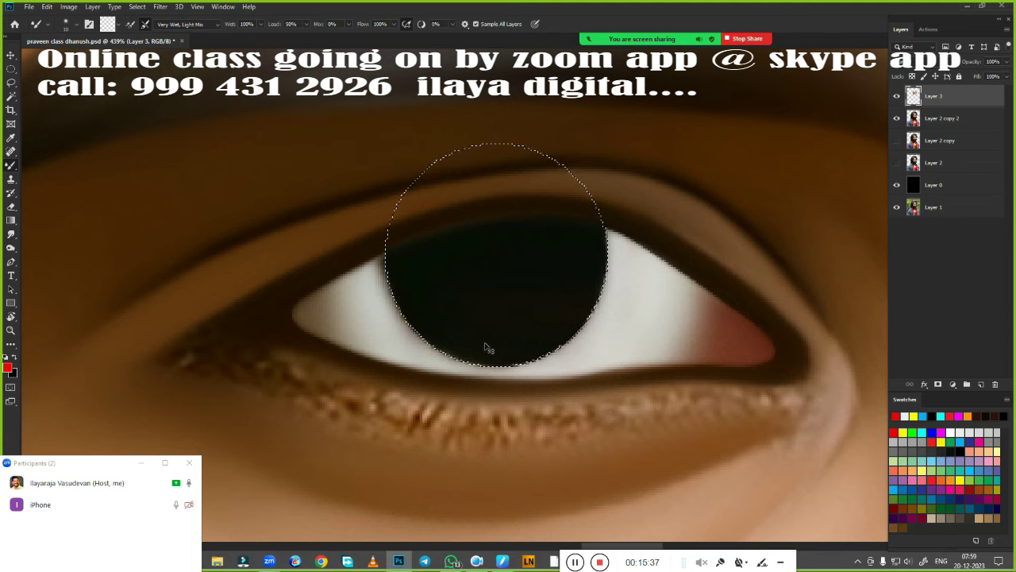
pyautogui.press('r')
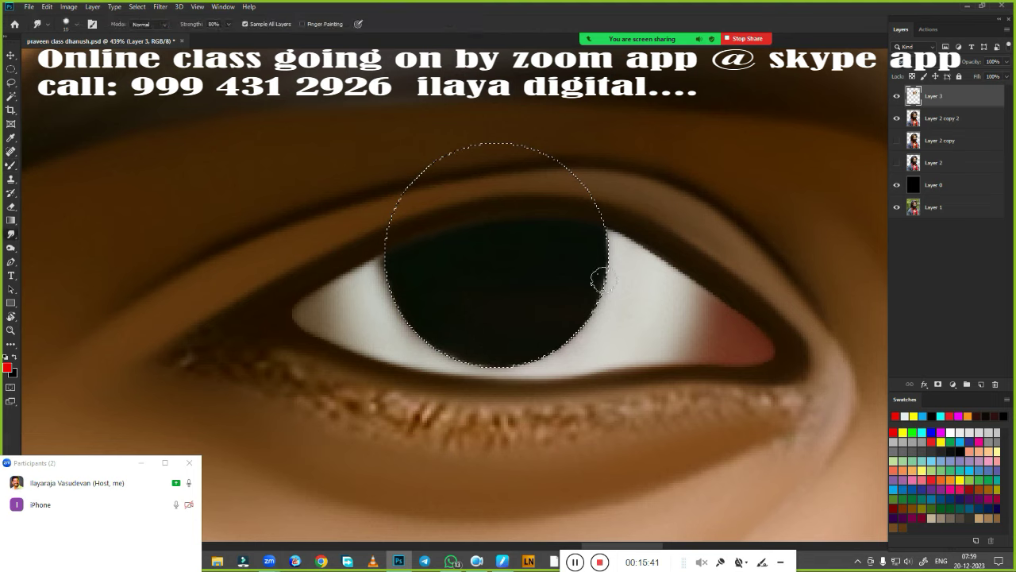
pyautogui.press(']')
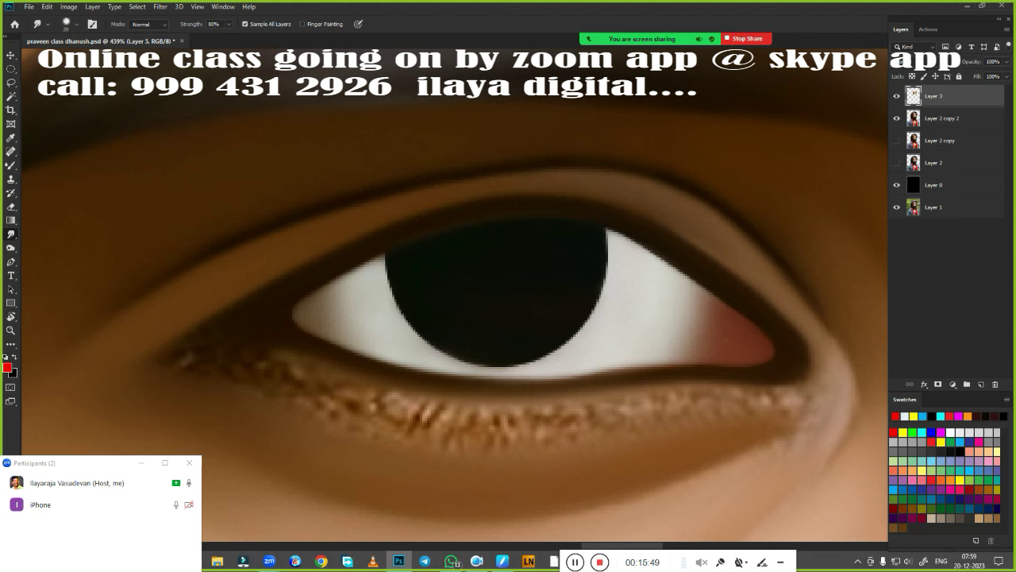
# On a new Layer 4, smudge the catchlight, the pupil's upper-right edge and the pink eye corner
pyautogui.click(898, 96)
pyautogui.click(981, 385)
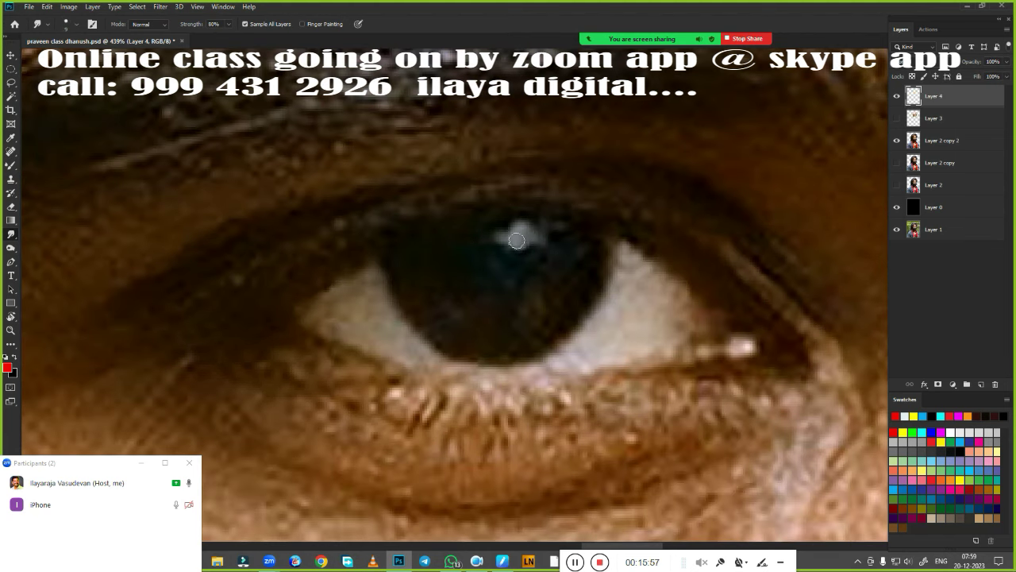
pyautogui.click(897, 118)
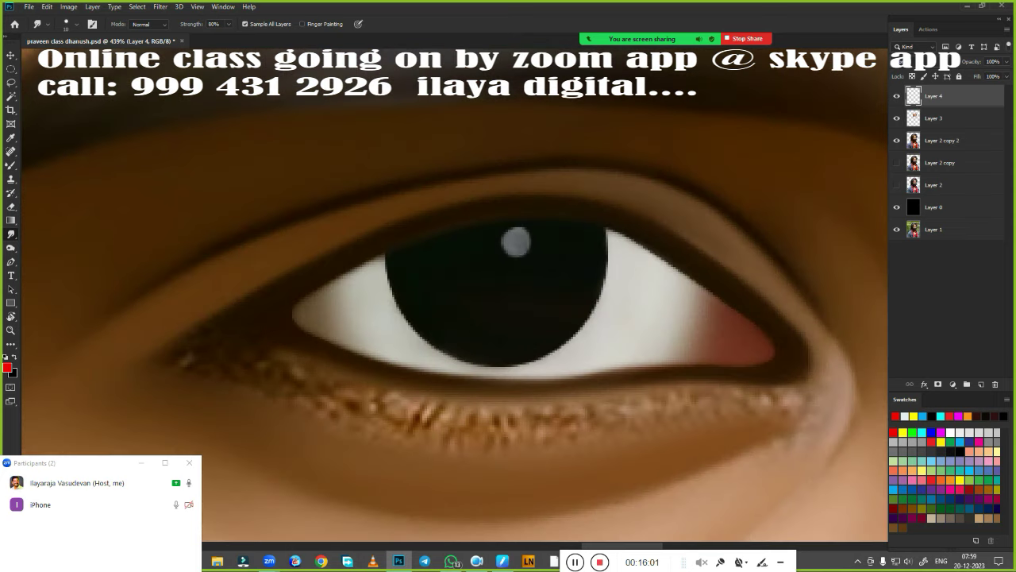
pyautogui.moveTo(516, 240); pyautogui.dragTo(517, 243)
pyautogui.moveTo(620, 264); pyautogui.dragTo(596, 263)
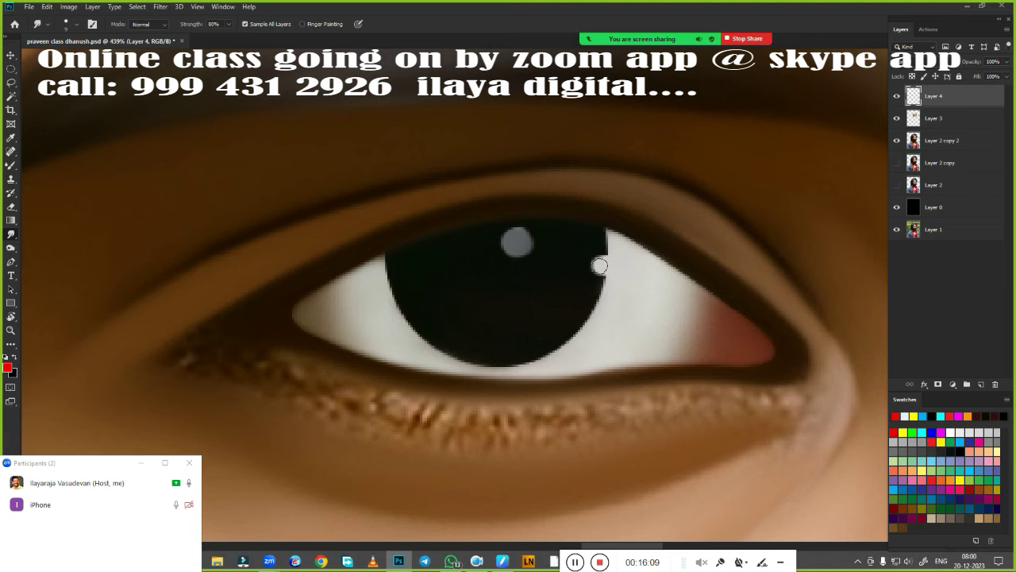
pyautogui.moveTo(652, 417); pyautogui.dragTo(493, 307)
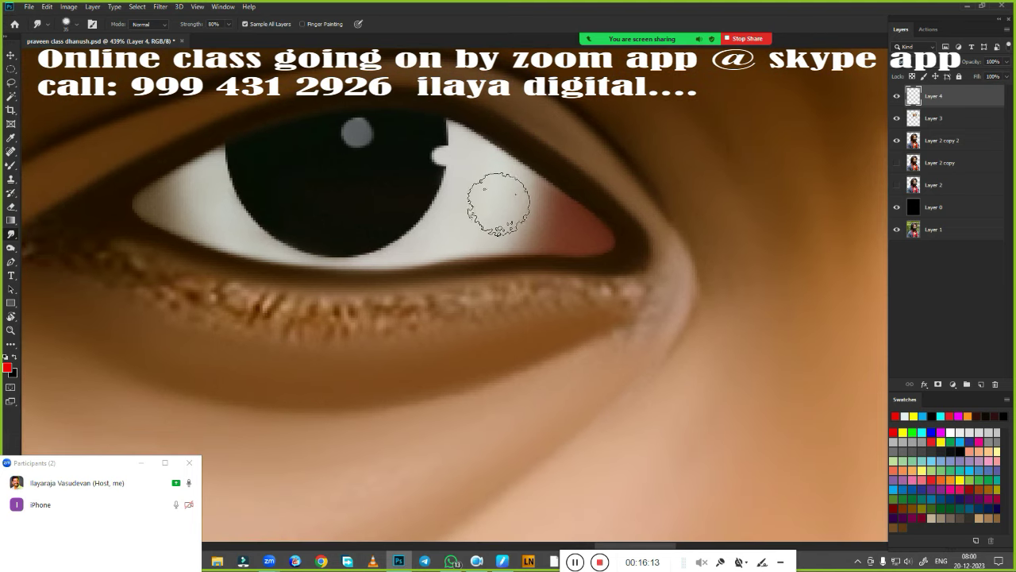
pyautogui.moveTo(487, 193); pyautogui.dragTo(525, 208)
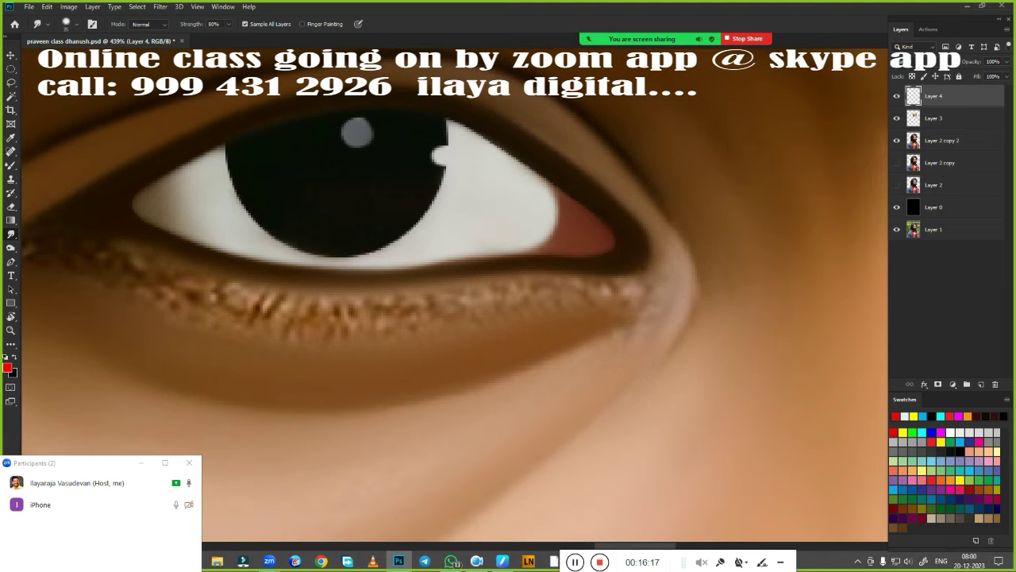
# Smooth the lower-lid lashes and blend the skin under the eye with the Mixer Brush
pyautogui.moveTo(391, 377); pyautogui.dragTo(594, 363)
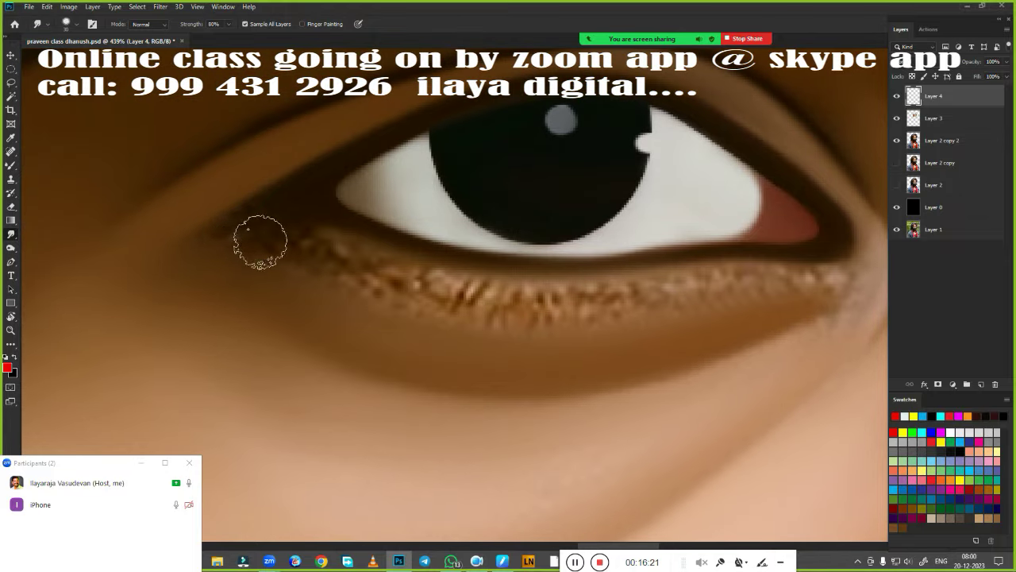
pyautogui.moveTo(326, 254)
pyautogui.mouseDown()
pyautogui.moveTo(505, 307)
pyautogui.moveTo(364, 280)
pyautogui.moveTo(558, 328)
pyautogui.mouseUp()
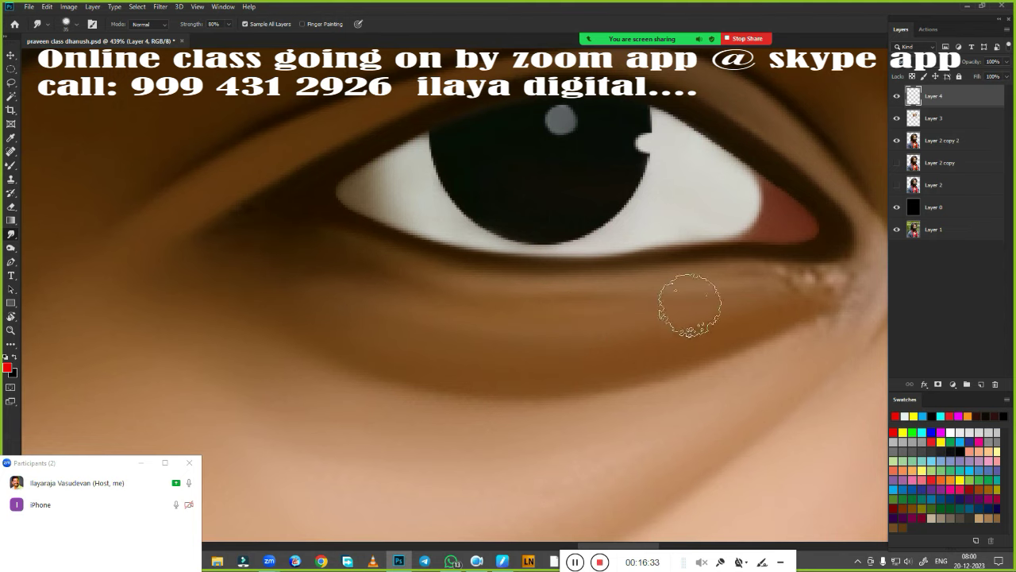
pyautogui.press('b')
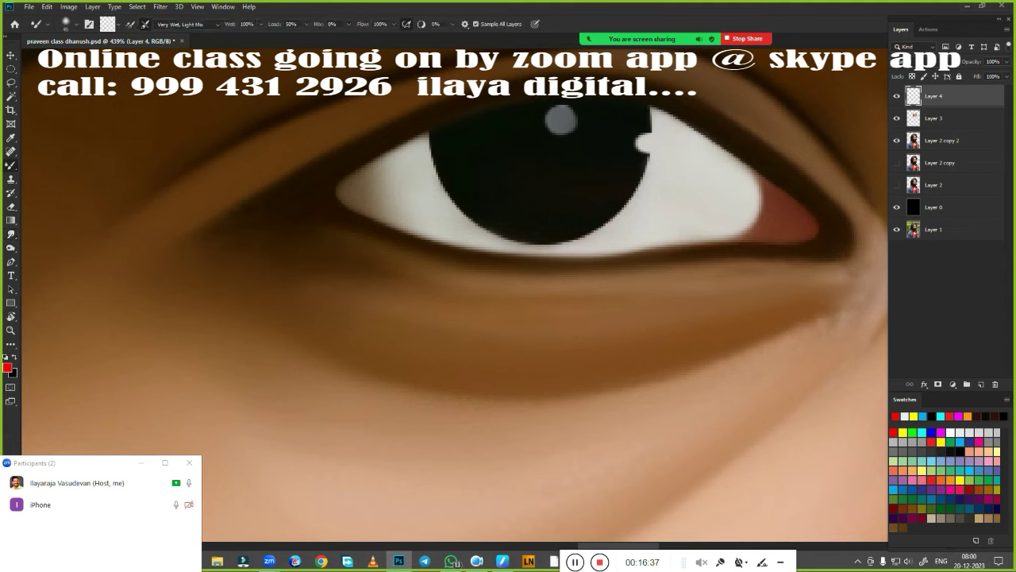
pyautogui.moveTo(551, 329); pyautogui.dragTo(675, 314)
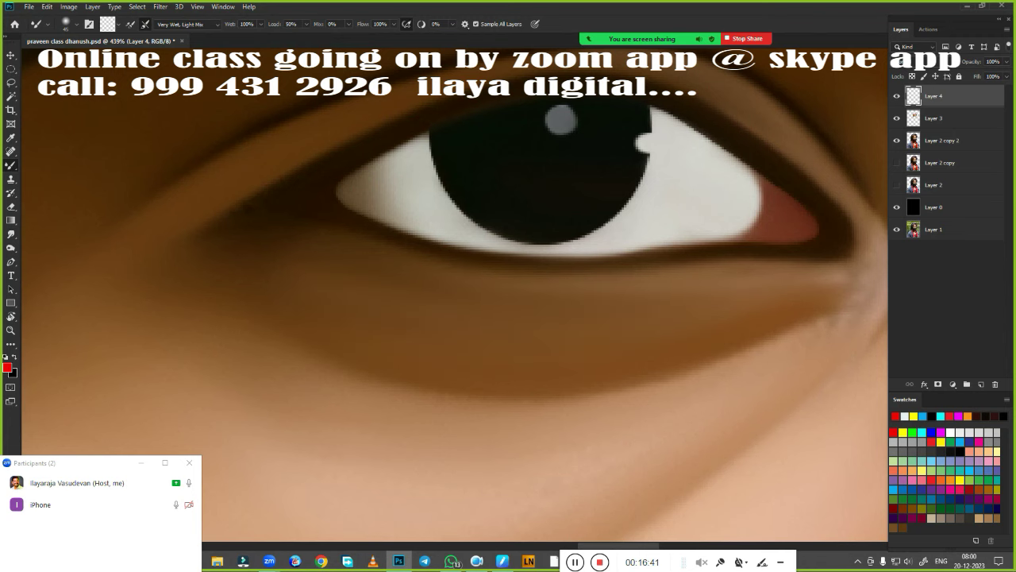
pyautogui.hscroll(5, 503, 345)
pyautogui.press('r')
pyautogui.scroll(-3, 630, 352)
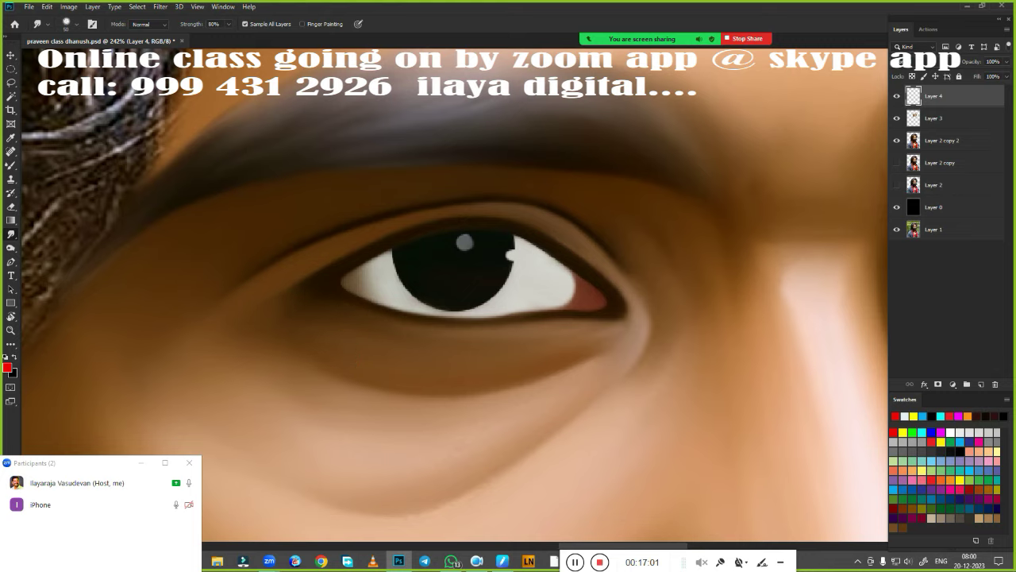
# Fit the portrait in the window, then pan and zoom into the unpainted second eye
pyautogui.hotkey('ctrl', '0')
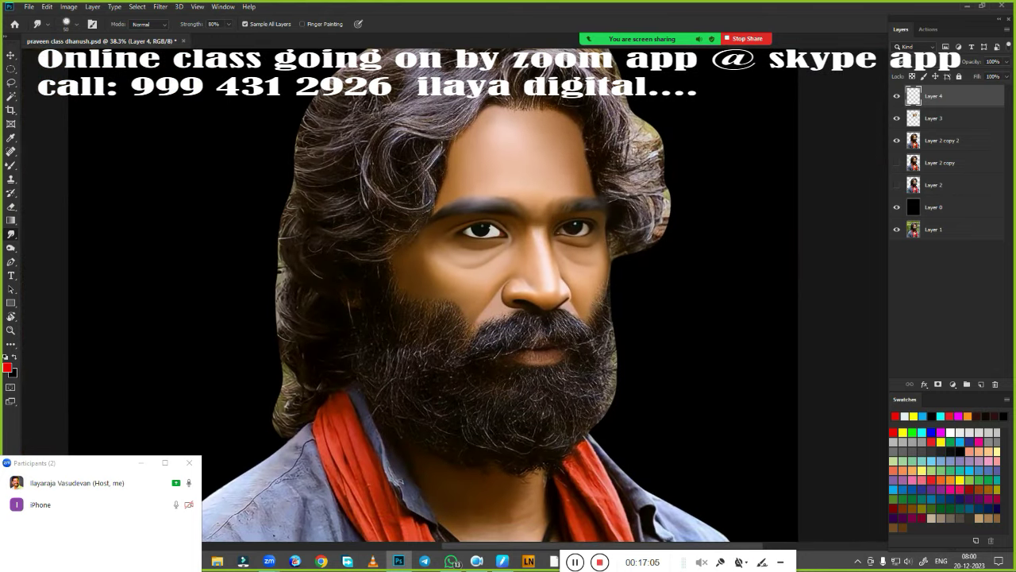
pyautogui.scroll(5, 540, 329)
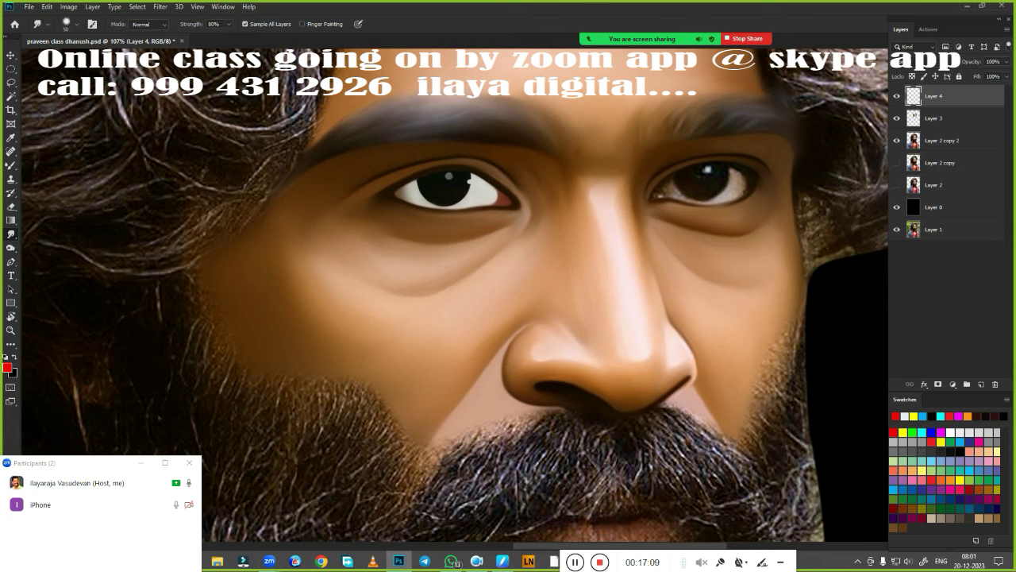
pyautogui.scroll(3, 417, 346)
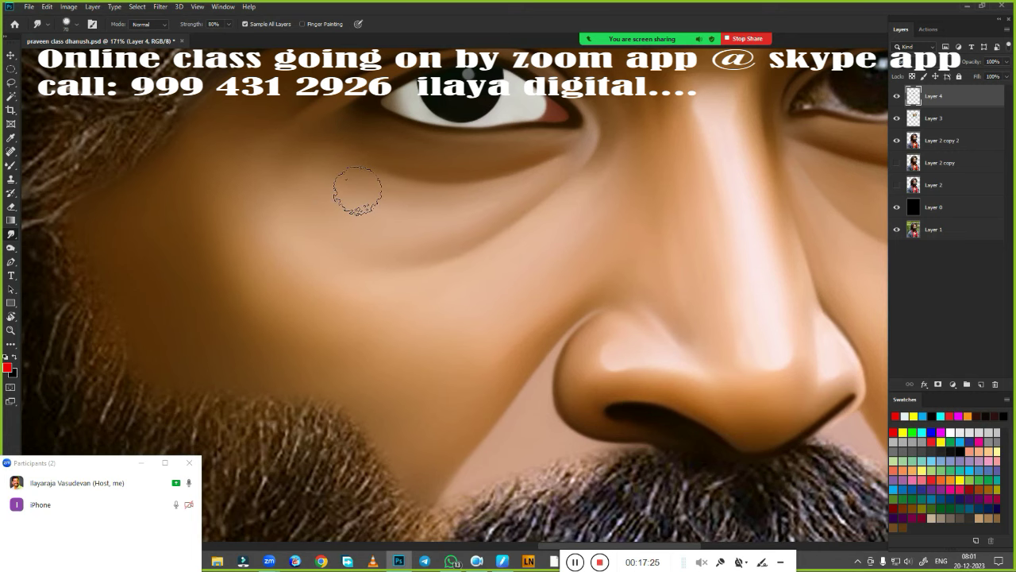
pyautogui.keyDown('alt'); pyautogui.scroll(-3, 572, 279); pyautogui.keyUp('alt')
pyautogui.moveTo(601, 295); pyautogui.dragTo(520, 334)
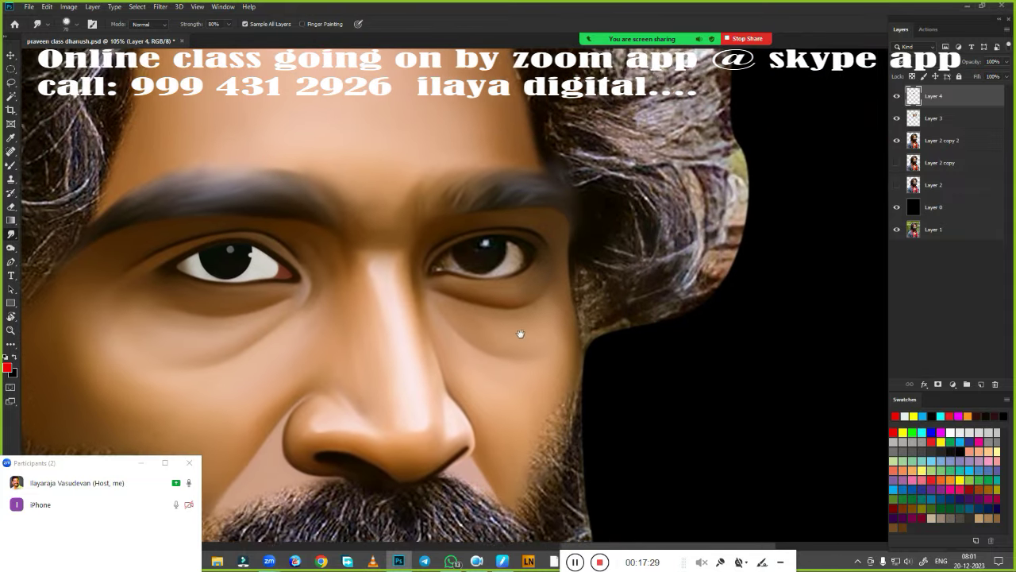
pyautogui.scroll(2, 545, 311)
pyautogui.scroll(1, 555, 333)
# Start a Pen path at the second eye's inner corner and trace along the upper eyelid
pyautogui.press('p')
pyautogui.scroll(1, 585, 359)
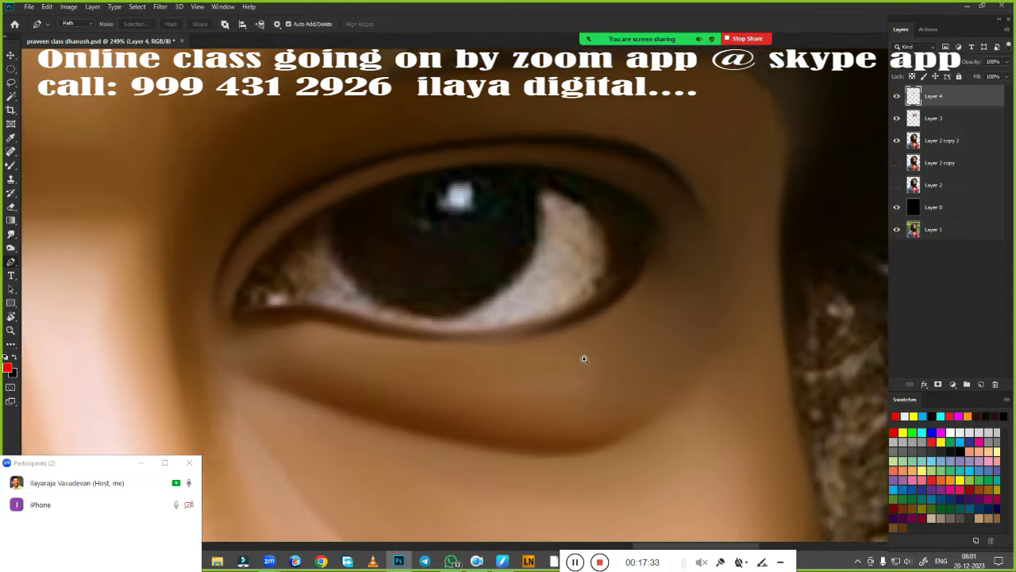
pyautogui.scroll(2, 584, 359)
pyautogui.click(250, 306)
pyautogui.moveTo(230, 286); pyautogui.dragTo(248, 261)
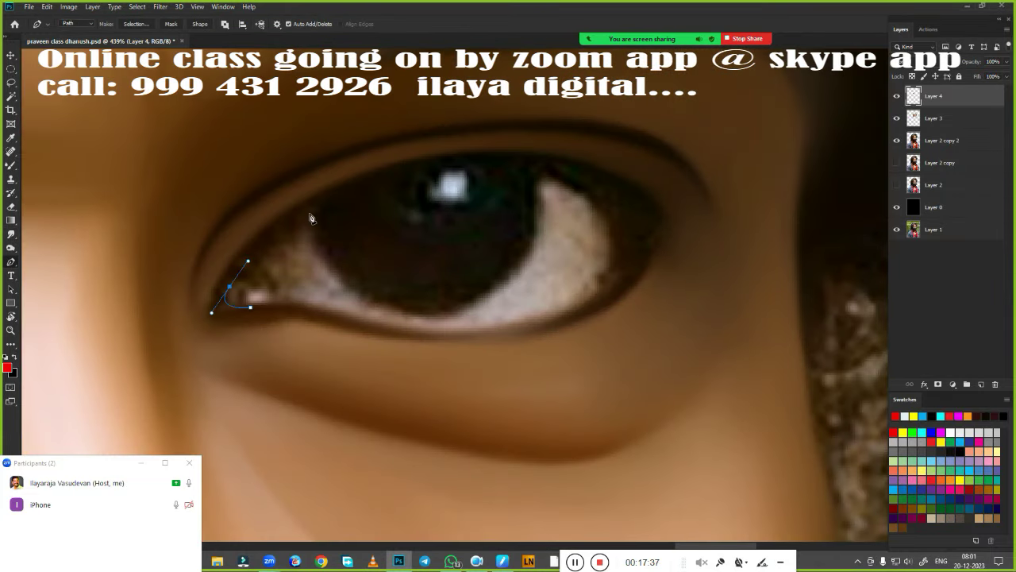
pyautogui.moveTo(318, 209); pyautogui.dragTo(379, 173)
pyautogui.moveTo(541, 170)
pyautogui.mouseDown()
pyautogui.moveTo(603, 192)
pyautogui.moveTo(641, 244)
pyautogui.mouseUp()
pyautogui.keyDown('alt'); pyautogui.click(540, 171); pyautogui.keyUp('alt')
pyautogui.keyDown('alt'); pyautogui.click(622, 218); pyautogui.keyUp('alt')
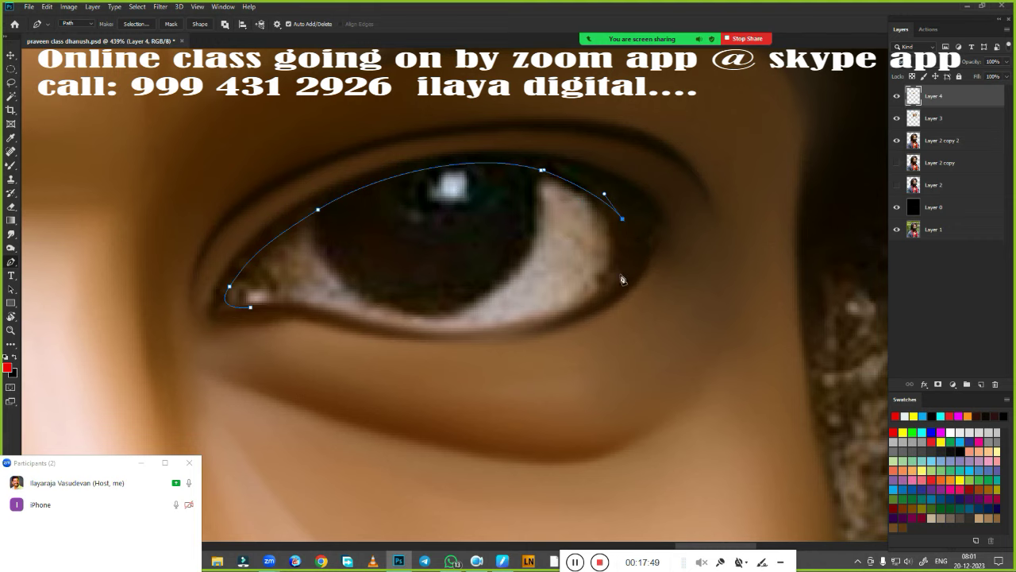
# Continue the path around the outer corner and lower lid, then convert it to a selection
pyautogui.moveTo(611, 278); pyautogui.dragTo(585, 314)
pyautogui.hotkey('ctrl', 'z')
pyautogui.hotkey('ctrl', 'z')
pyautogui.moveTo(603, 197); pyautogui.dragTo(625, 216)
pyautogui.moveTo(611, 283); pyautogui.dragTo(589, 309)
pyautogui.moveTo(454, 333); pyautogui.dragTo(390, 331)
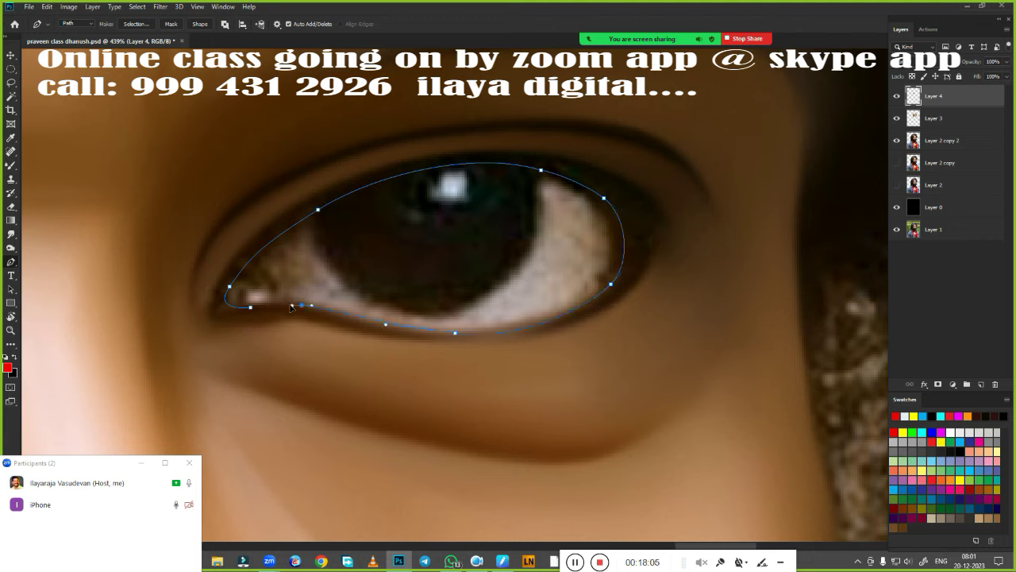
pyautogui.moveTo(291, 306); pyautogui.dragTo(266, 296)
pyautogui.hotkey('ctrl', 'Return')
# Set the Mixer Brush colour to a light grey sampled from the eye white
pyautogui.press('b')
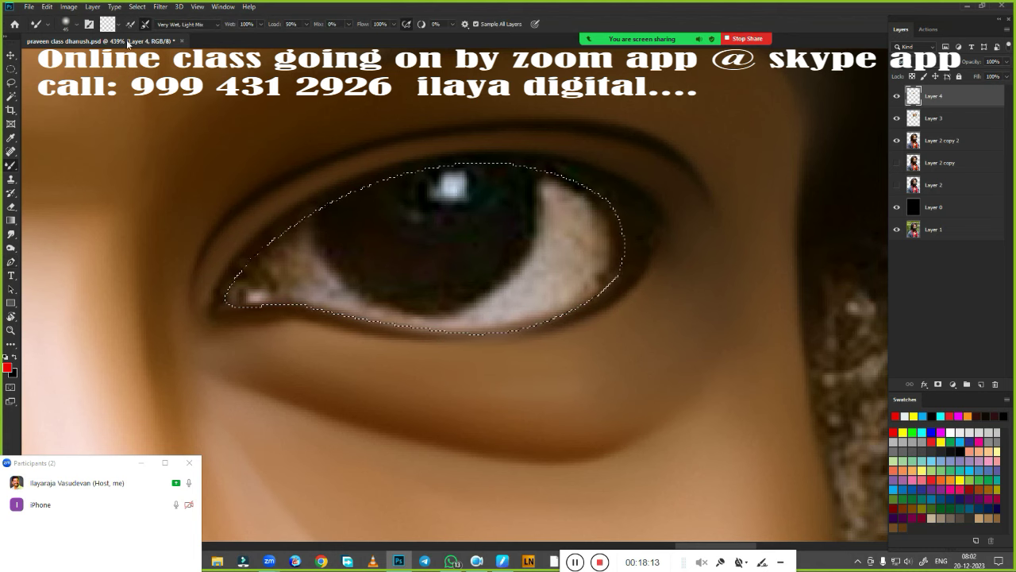
pyautogui.scroll(-5, 478, 259)
pyautogui.scroll(3, 478, 258)
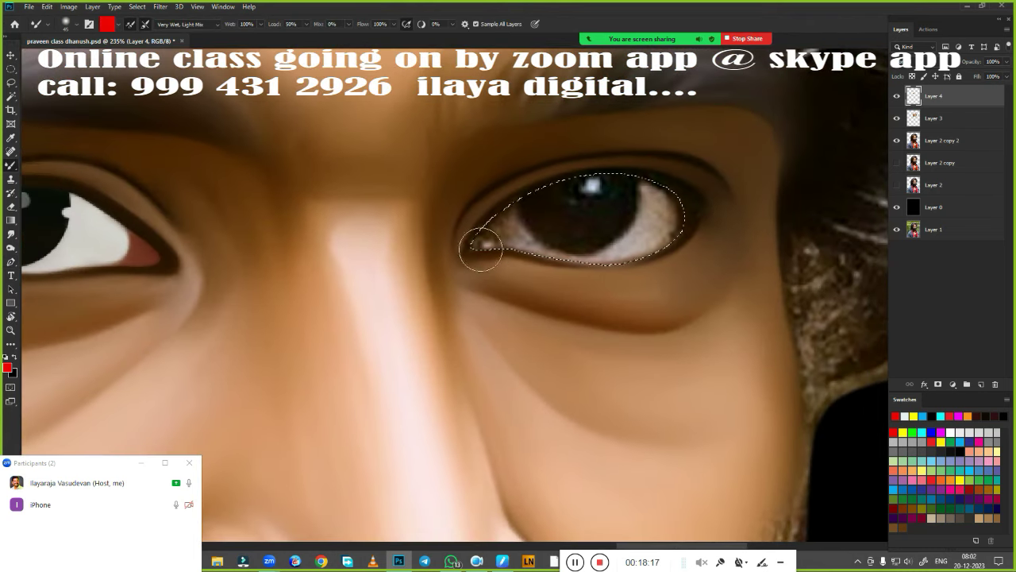
pyautogui.click(107, 24)
pyautogui.click(659, 226)
pyautogui.click(856, 274)
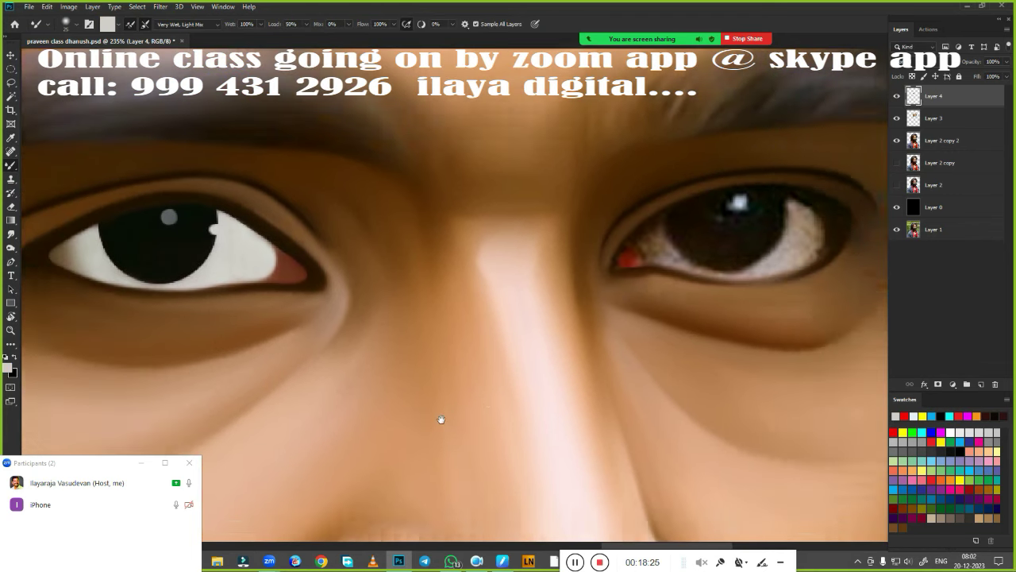
pyautogui.scroll(3, 513, 363)
# Paint the second eye's white bright and smooth around the iris and outer corner
pyautogui.moveTo(628, 273)
pyautogui.mouseDown()
pyautogui.moveTo(584, 270)
pyautogui.moveTo(665, 139)
pyautogui.moveTo(683, 207)
pyautogui.moveTo(675, 282)
pyautogui.mouseUp()
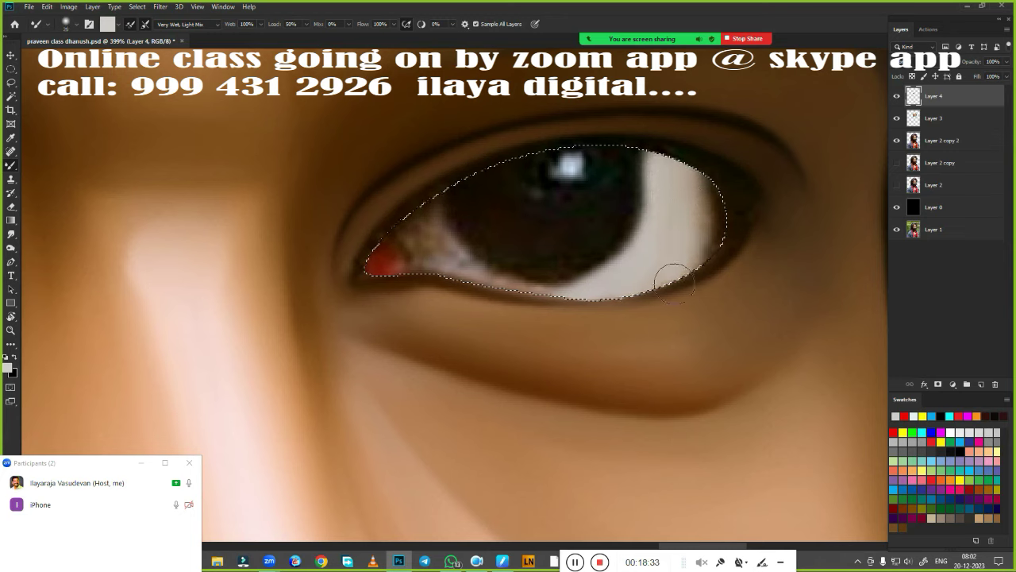
pyautogui.moveTo(429, 238)
pyautogui.mouseDown()
pyautogui.moveTo(485, 270)
pyautogui.moveTo(584, 277)
pyautogui.moveTo(441, 230)
pyautogui.mouseUp()
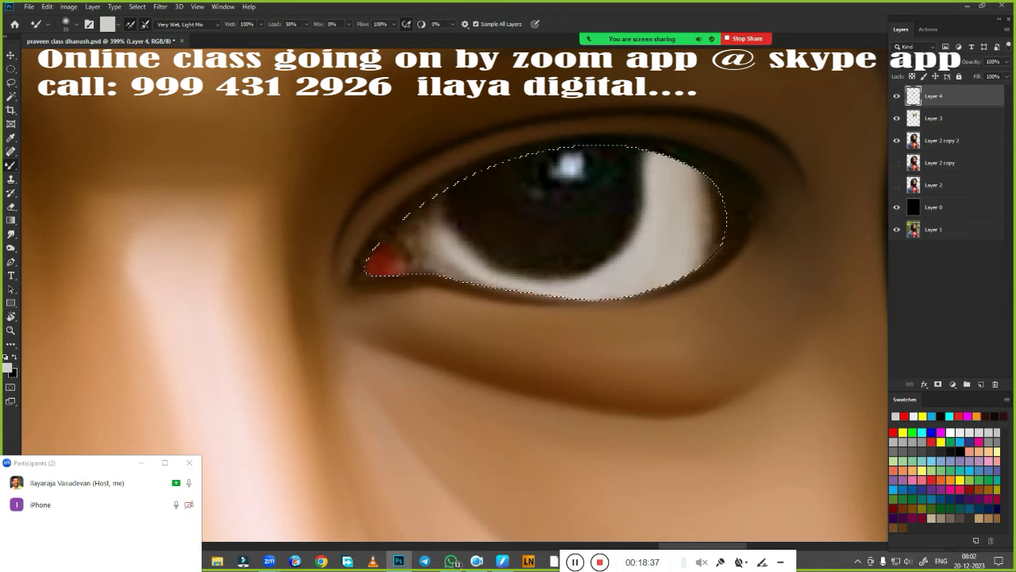
pyautogui.moveTo(469, 278)
pyautogui.mouseDown()
pyautogui.moveTo(433, 230)
pyautogui.moveTo(411, 238)
pyautogui.moveTo(425, 246)
pyautogui.mouseUp()
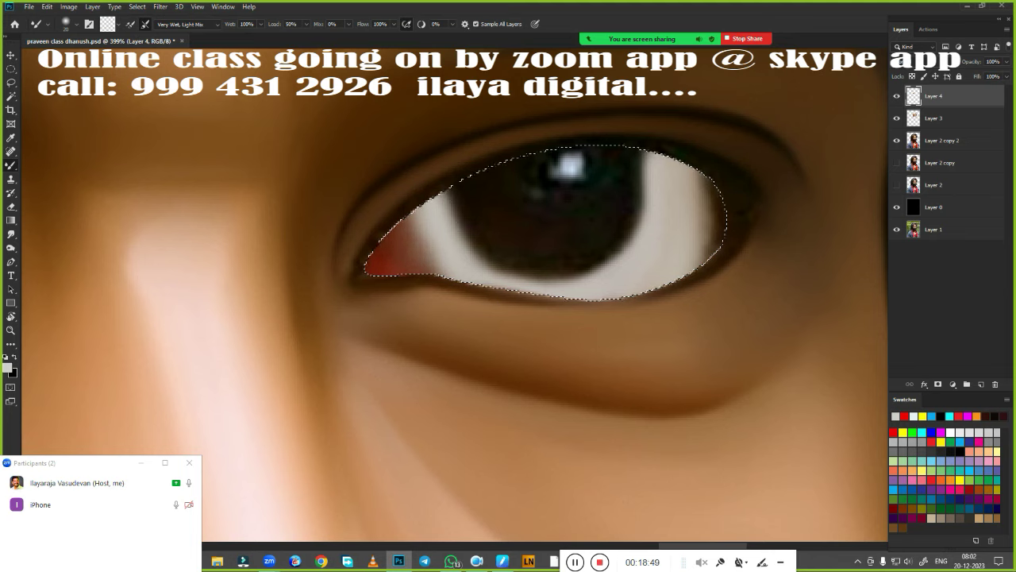
pyautogui.moveTo(685, 168)
pyautogui.mouseDown()
pyautogui.moveTo(704, 147)
pyautogui.moveTo(721, 199)
pyautogui.moveTo(701, 214)
pyautogui.moveTo(723, 171)
pyautogui.mouseUp()
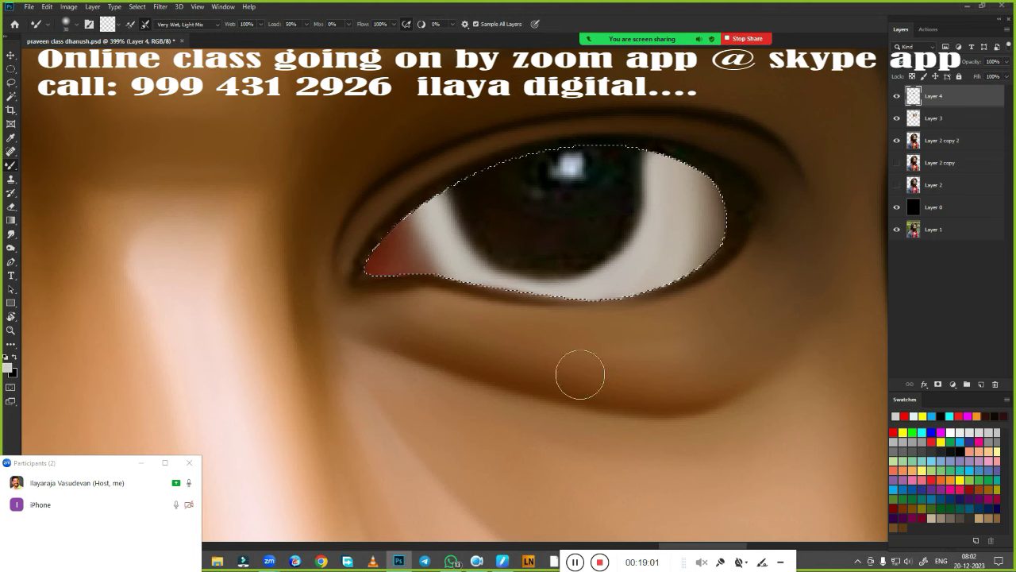
pyautogui.scroll(-4, 580, 374)
# Feather the eye selection, darken the band under the second eye's lower lid, then deselect
pyautogui.hotkey('shift', 'F6')
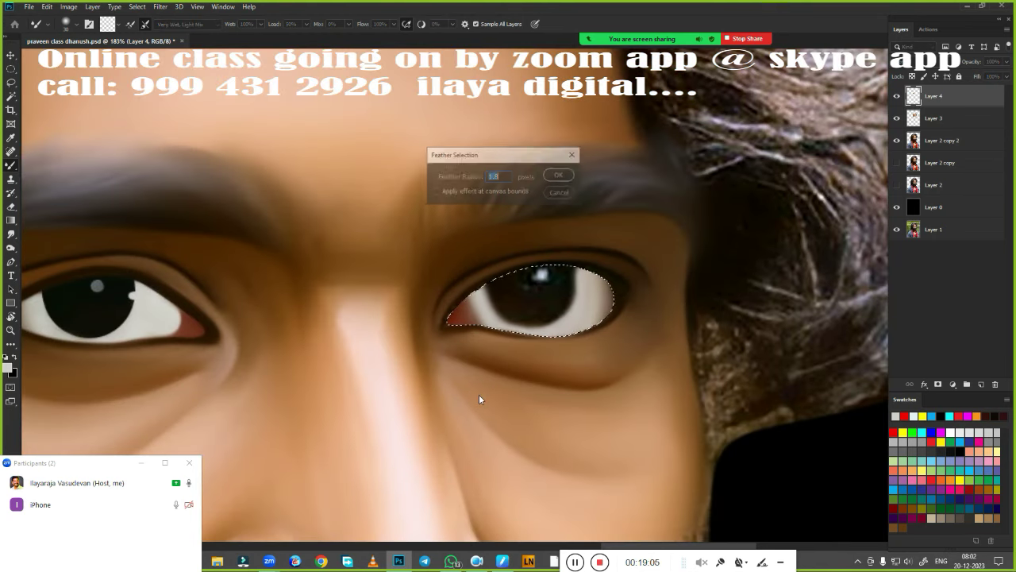
pyautogui.press('Return')
pyautogui.scroll(5, 579, 301)
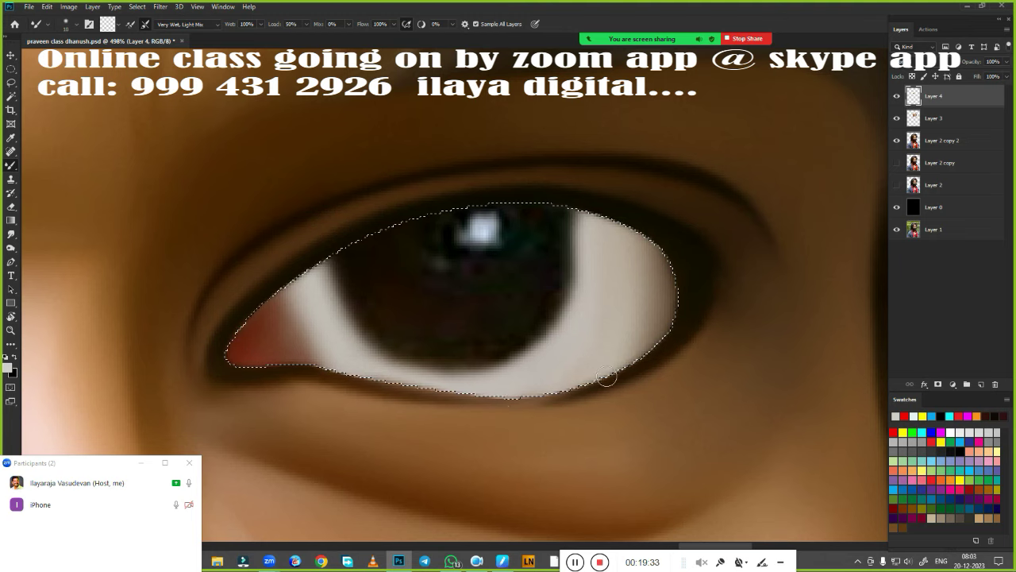
pyautogui.moveTo(566, 394); pyautogui.dragTo(470, 402)
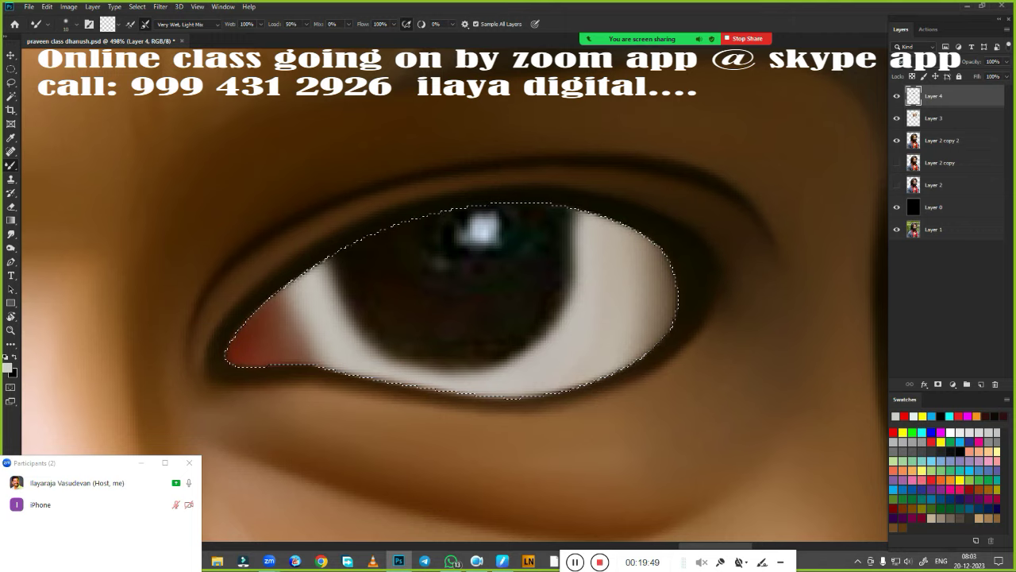
pyautogui.hotkey('ctrl', 'd')
pyautogui.scroll(-5, 615, 381)
pyautogui.scroll(4, 590, 435)
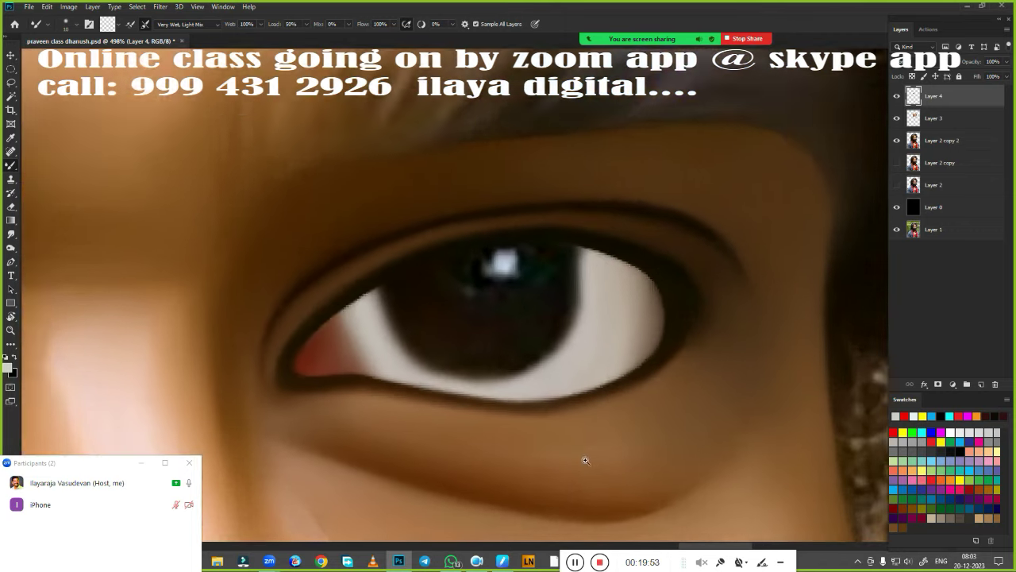
pyautogui.scroll(-3, 591, 436)
pyautogui.press('l')
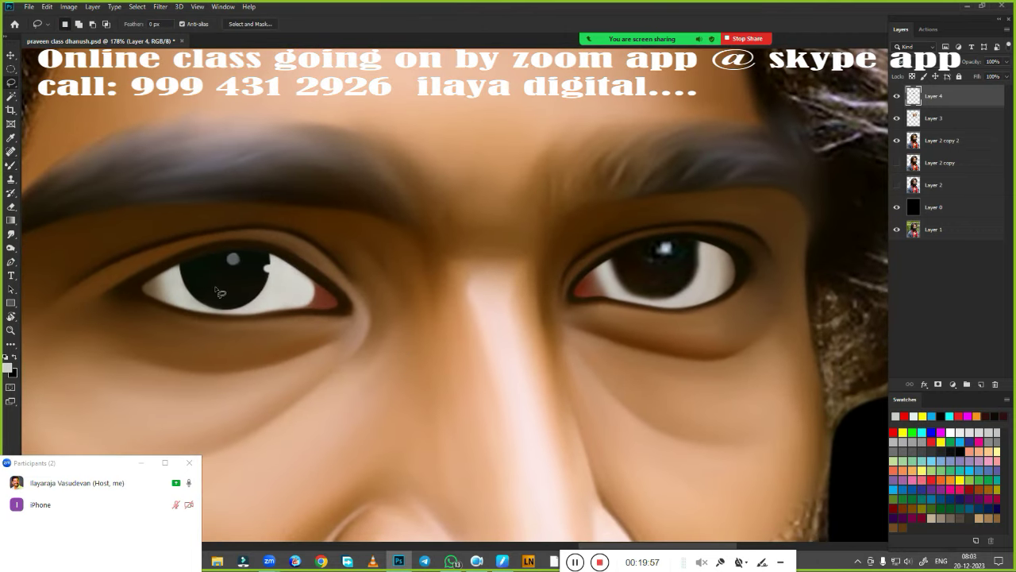
# Copy the painted iris onto a new layer, hide Layer 4, and select Layer 2 copy 2
pyautogui.moveTo(213, 267)
pyautogui.mouseDown()
pyautogui.moveTo(236, 300)
pyautogui.moveTo(447, 286)
pyautogui.moveTo(696, 238)
pyautogui.mouseUp()
pyautogui.hotkey('ctrl', 'j')
pyautogui.press('v')
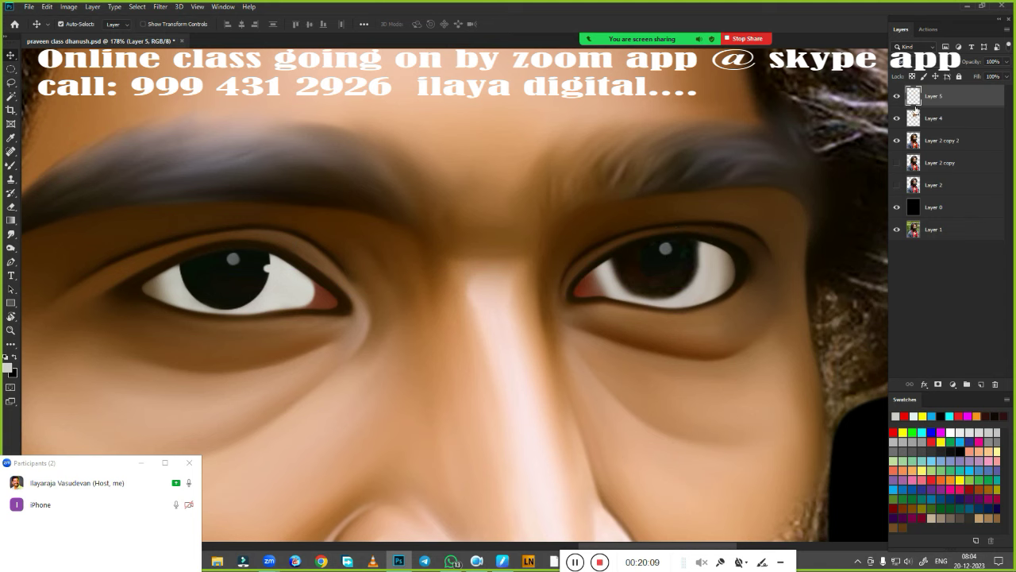
pyautogui.click(896, 118)
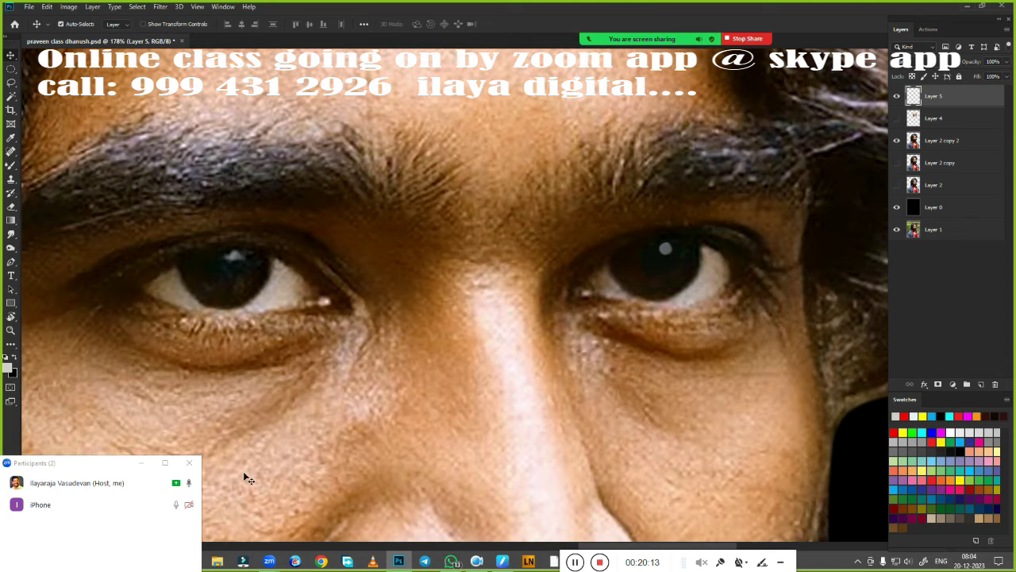
pyautogui.moveTo(586, 563)
pyautogui.mouseDown()
pyautogui.moveTo(430, 556)
pyautogui.moveTo(647, 561)
pyautogui.mouseUp()
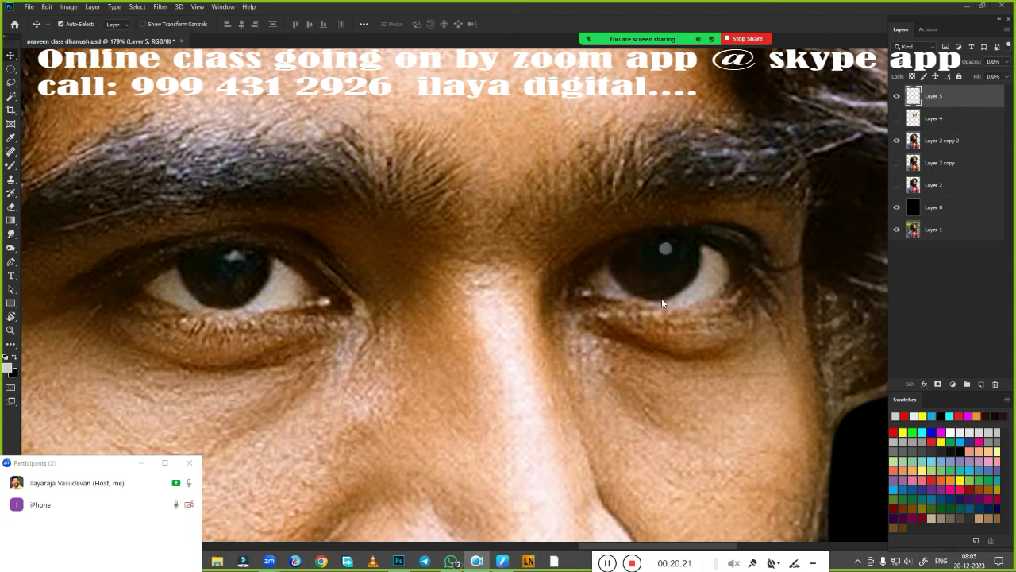
pyautogui.click(649, 340)
# Select an elliptical area around the iris, show Layer 4, and smudge the iris's left part darker
pyautogui.press('m')
pyautogui.scroll(3, 657, 290)
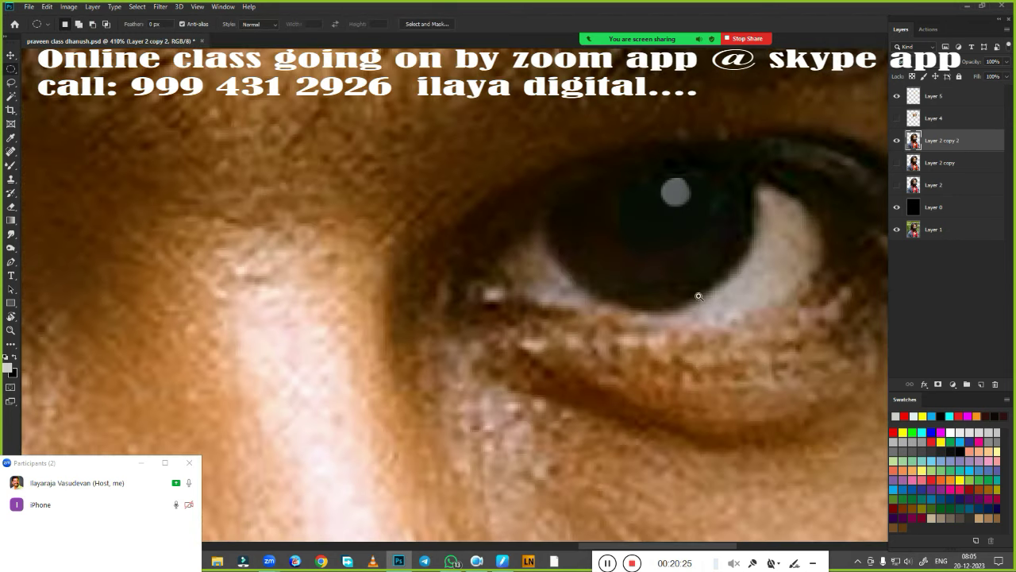
pyautogui.scroll(2, 566, 264)
pyautogui.moveTo(551, 252); pyautogui.dragTo(619, 301)
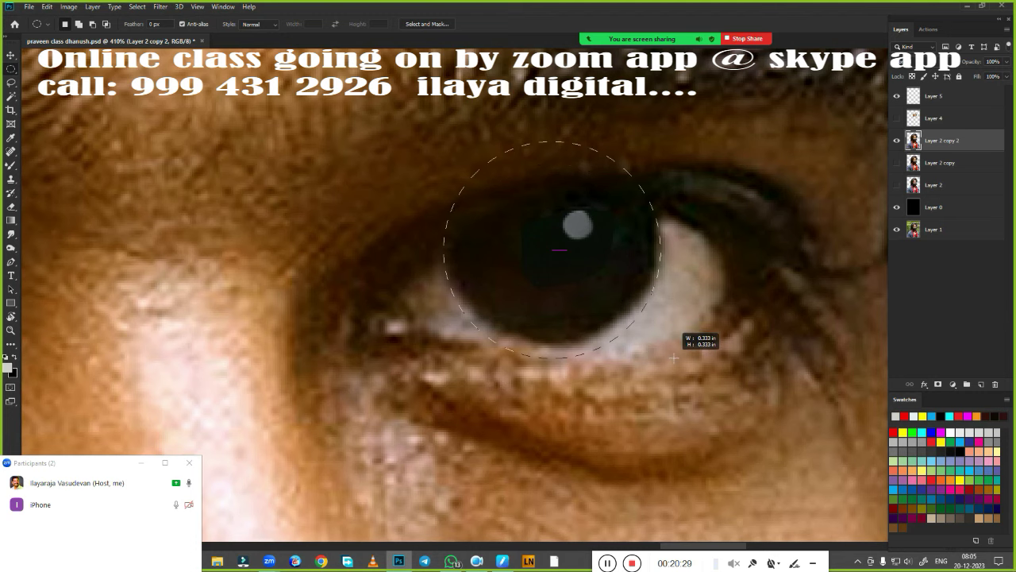
pyautogui.click(897, 119)
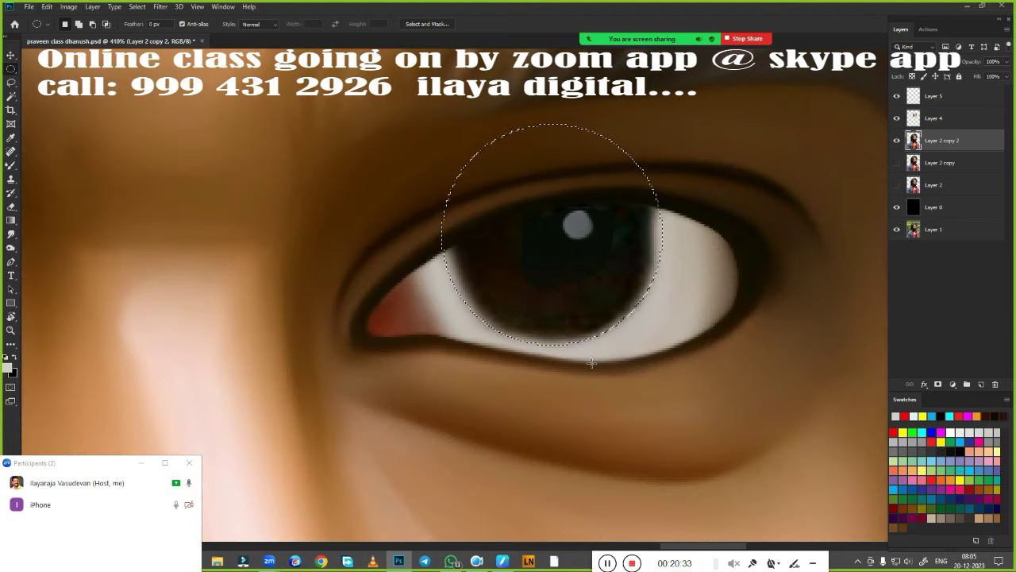
pyautogui.press('r')
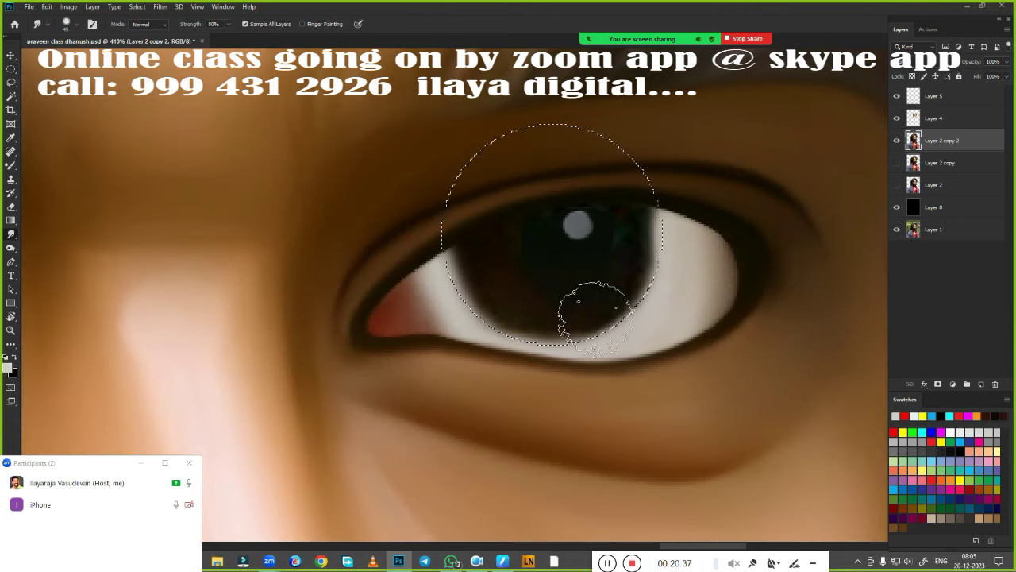
pyautogui.moveTo(508, 262)
pyautogui.mouseDown()
pyautogui.moveTo(587, 286)
pyautogui.moveTo(644, 238)
pyautogui.mouseUp()
# On Layer 5, smooth the iris to even dark and whiten the pink inner eye corner
pyautogui.click(957, 105)
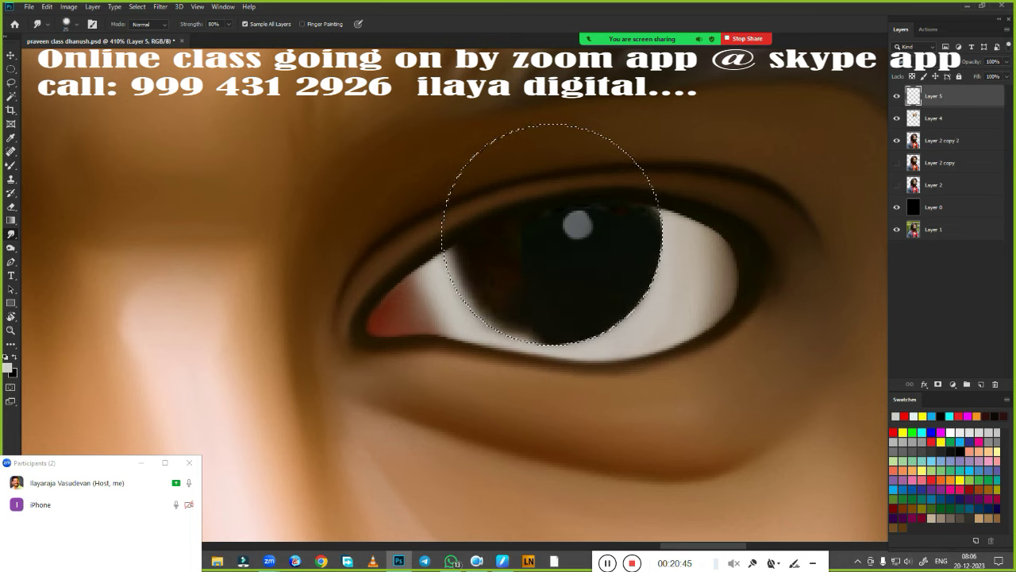
pyautogui.moveTo(527, 328)
pyautogui.mouseDown()
pyautogui.moveTo(482, 299)
pyautogui.moveTo(503, 261)
pyautogui.moveTo(453, 254)
pyautogui.moveTo(463, 276)
pyautogui.mouseUp()
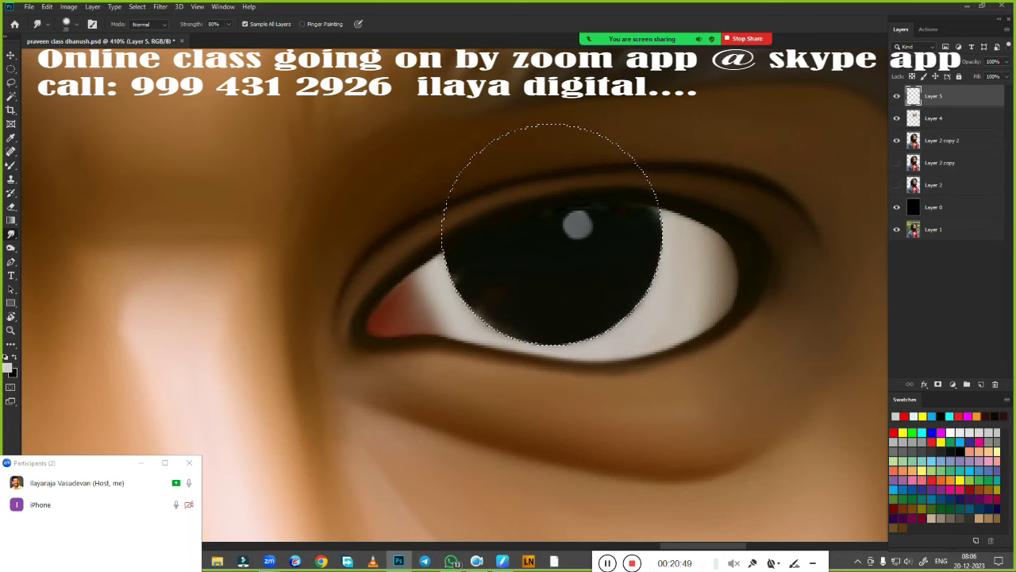
pyautogui.press('[')
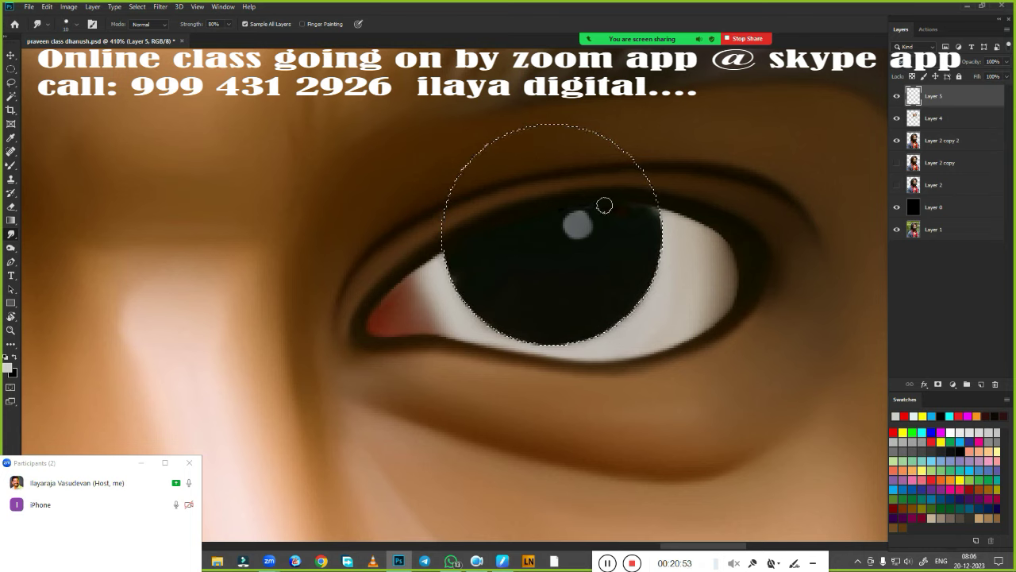
pyautogui.moveTo(635, 219); pyautogui.dragTo(655, 216)
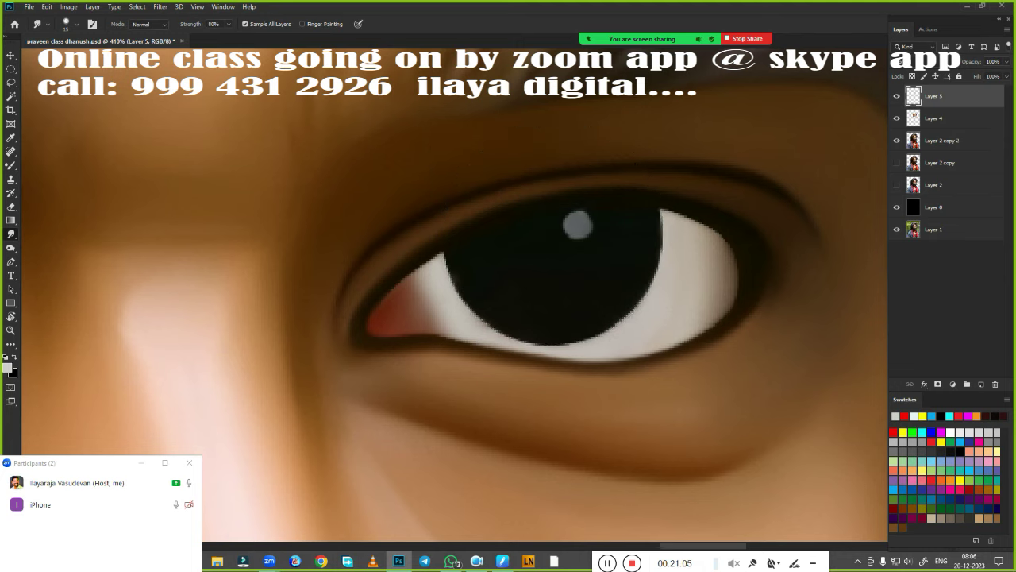
pyautogui.moveTo(436, 307); pyautogui.dragTo(432, 279)
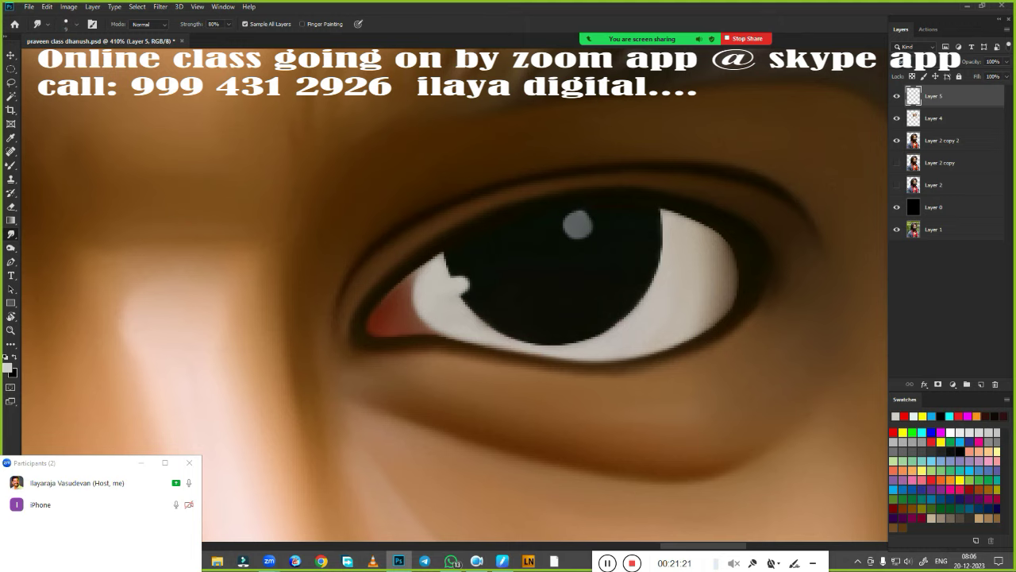
pyautogui.hotkey('ctrl', '0')
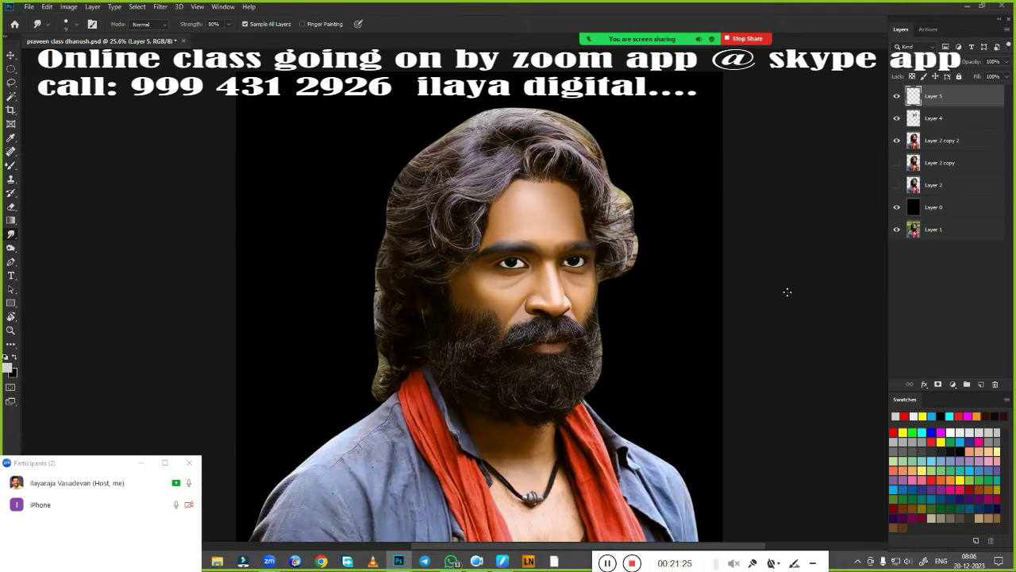
# Merge Layer 4 and Layer 5 into one layer
pyautogui.scroll(3, 592, 278)
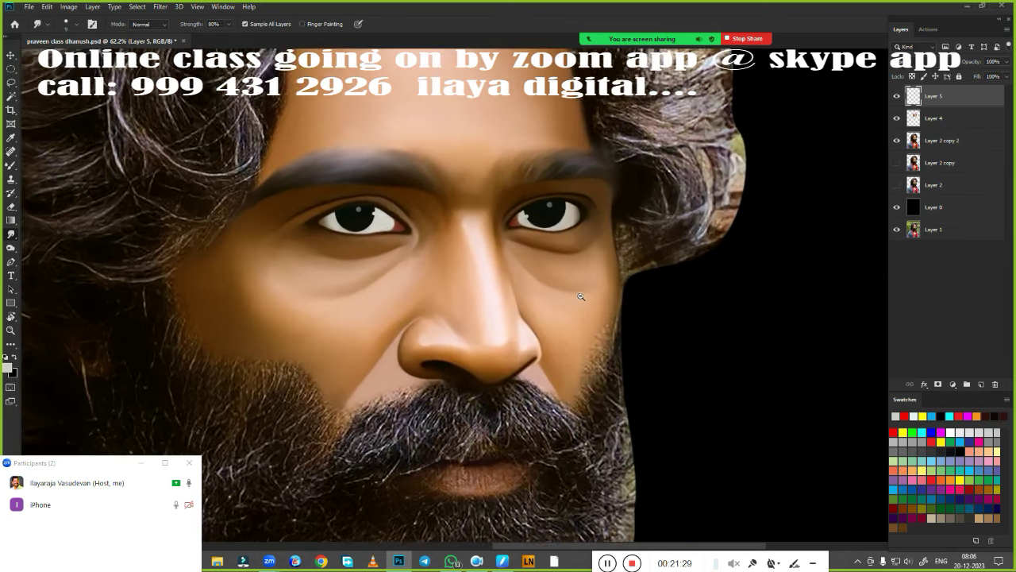
pyautogui.scroll(5, 555, 302)
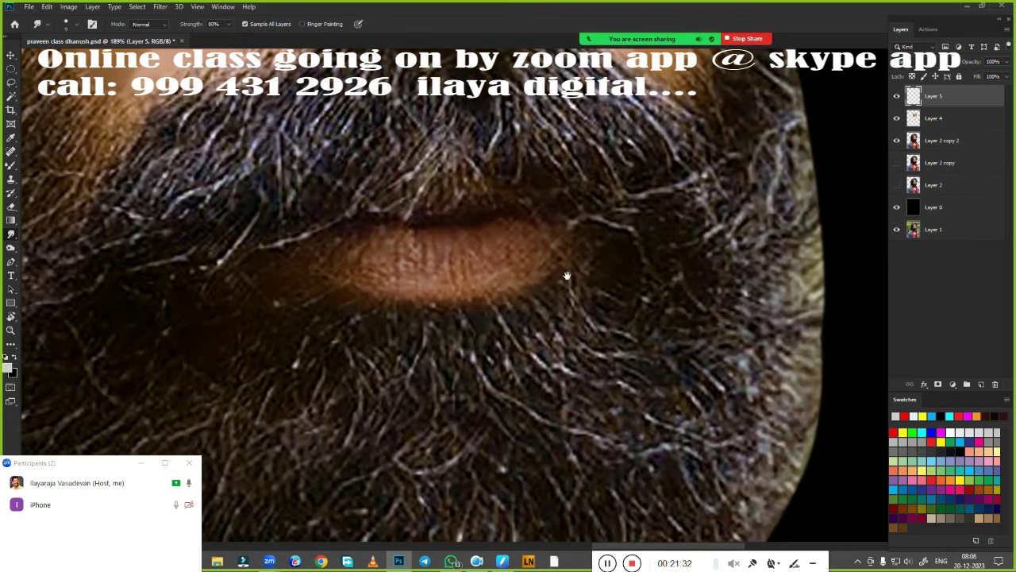
pyautogui.keyDown('shift'); pyautogui.click(937, 125); pyautogui.keyUp('shift')
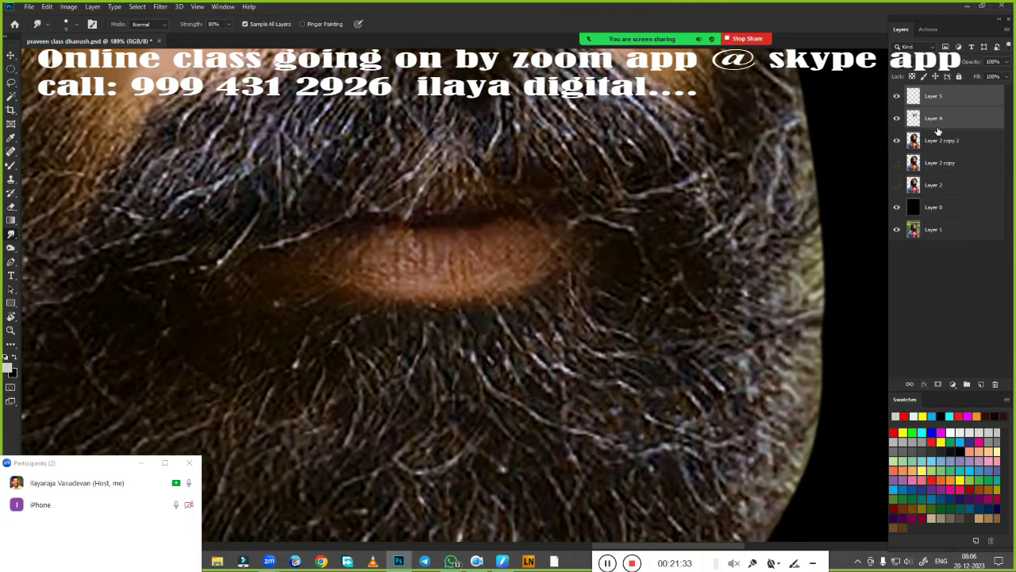
pyautogui.hotkey('ctrl', 'e')
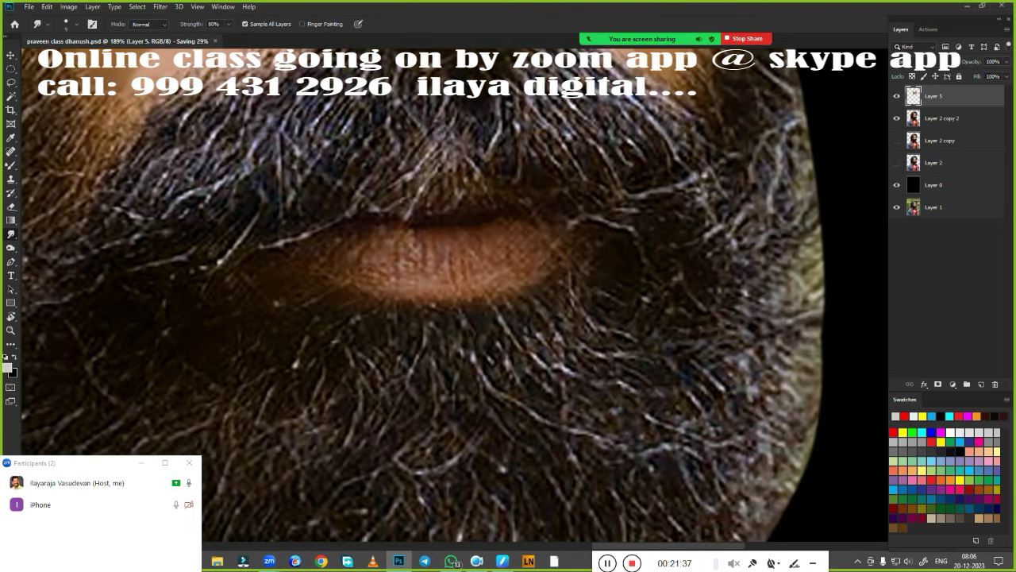
# Smudge the upper and lower lips smooth and blend the teeth into the lip colour
pyautogui.scroll(2, 527, 339)
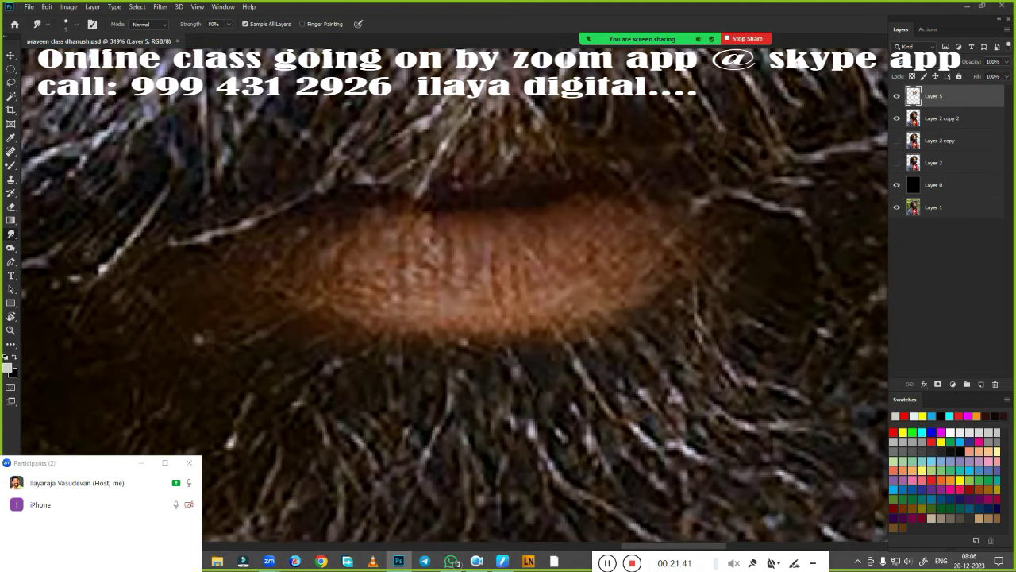
pyautogui.moveTo(464, 262)
pyautogui.mouseDown()
pyautogui.moveTo(547, 253)
pyautogui.moveTo(429, 262)
pyautogui.mouseUp()
pyautogui.moveTo(512, 223)
pyautogui.mouseDown()
pyautogui.moveTo(567, 212)
pyautogui.moveTo(374, 216)
pyautogui.moveTo(462, 226)
pyautogui.mouseUp()
pyautogui.moveTo(601, 205)
pyautogui.mouseDown()
pyautogui.moveTo(428, 292)
pyautogui.moveTo(524, 295)
pyautogui.moveTo(617, 250)
pyautogui.moveTo(619, 223)
pyautogui.mouseUp()
pyautogui.moveTo(340, 220)
pyautogui.mouseDown()
pyautogui.moveTo(318, 278)
pyautogui.moveTo(442, 295)
pyautogui.mouseUp()
pyautogui.moveTo(623, 258)
pyautogui.mouseDown()
pyautogui.moveTo(544, 288)
pyautogui.moveTo(341, 238)
pyautogui.moveTo(595, 220)
pyautogui.moveTo(364, 230)
pyautogui.moveTo(634, 207)
pyautogui.moveTo(429, 280)
pyautogui.moveTo(542, 282)
pyautogui.mouseUp()
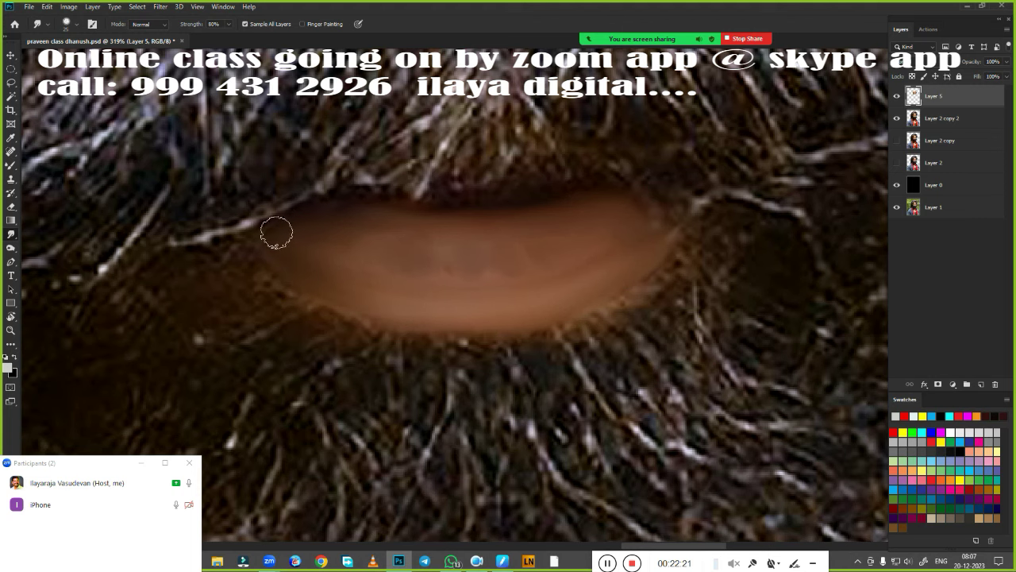
# Smudge away stray hairs along the upper lip and the chest hair below the pendant
pyautogui.moveTo(583, 182)
pyautogui.mouseDown()
pyautogui.moveTo(406, 195)
pyautogui.moveTo(501, 198)
pyautogui.mouseUp()
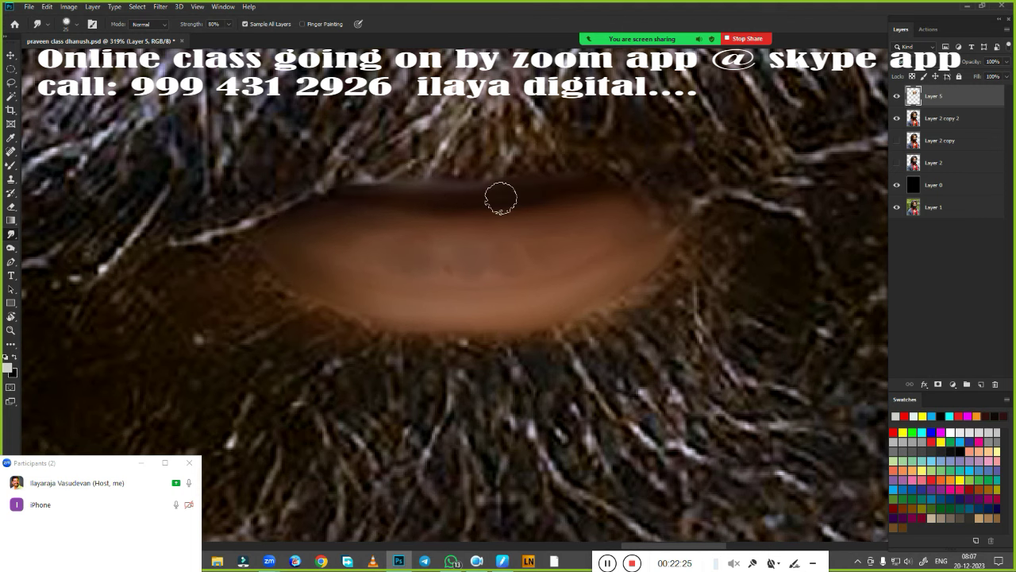
pyautogui.scroll(-10, 539, 291)
pyautogui.scroll(3, 539, 292)
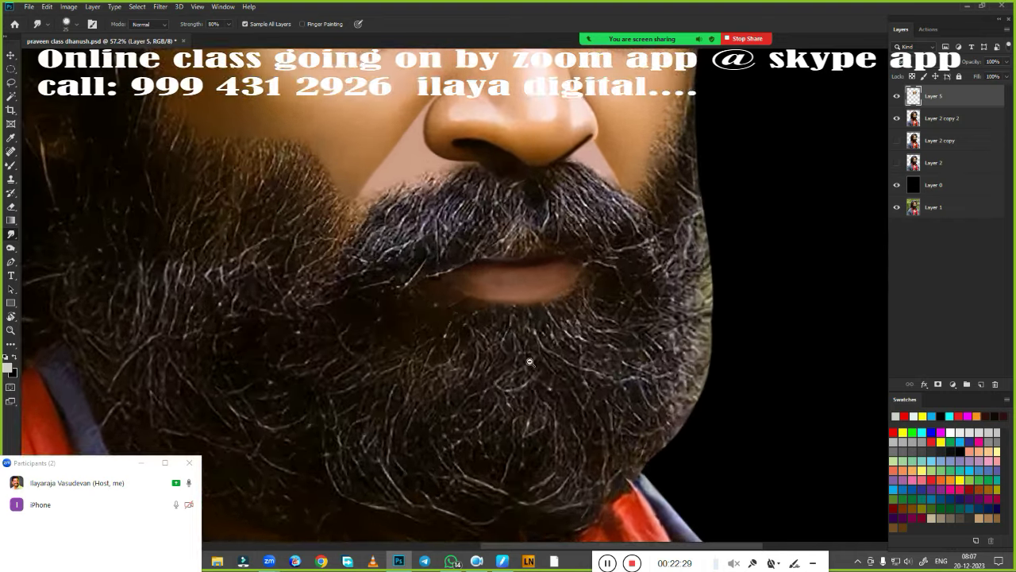
pyautogui.scroll(-3, 539, 291)
pyautogui.scroll(-5, 539, 291)
pyautogui.scroll(2, 524, 277)
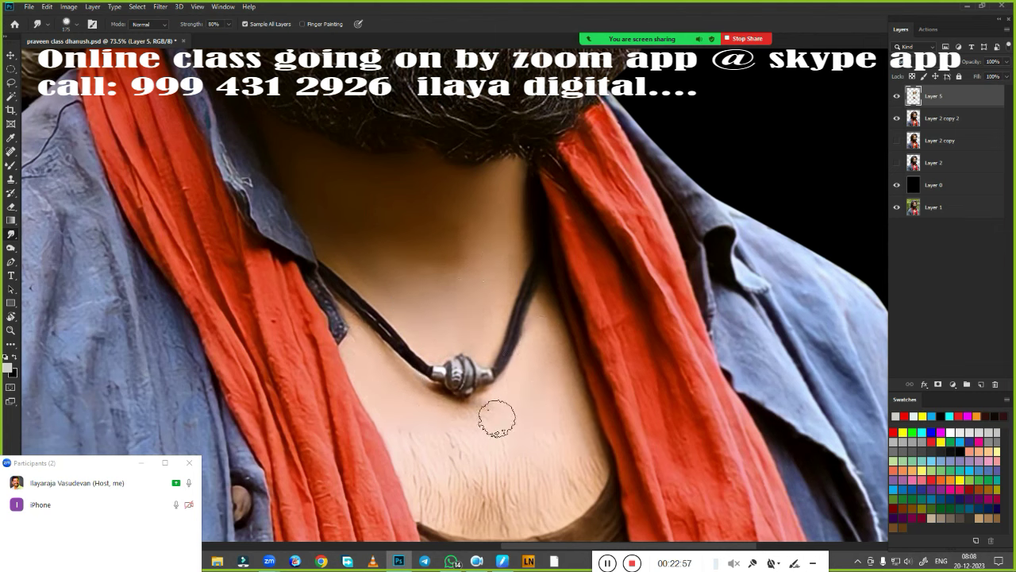
pyautogui.moveTo(498, 419)
pyautogui.mouseDown()
pyautogui.moveTo(447, 420)
pyautogui.moveTo(491, 473)
pyautogui.moveTo(431, 488)
pyautogui.moveTo(480, 512)
pyautogui.mouseUp()
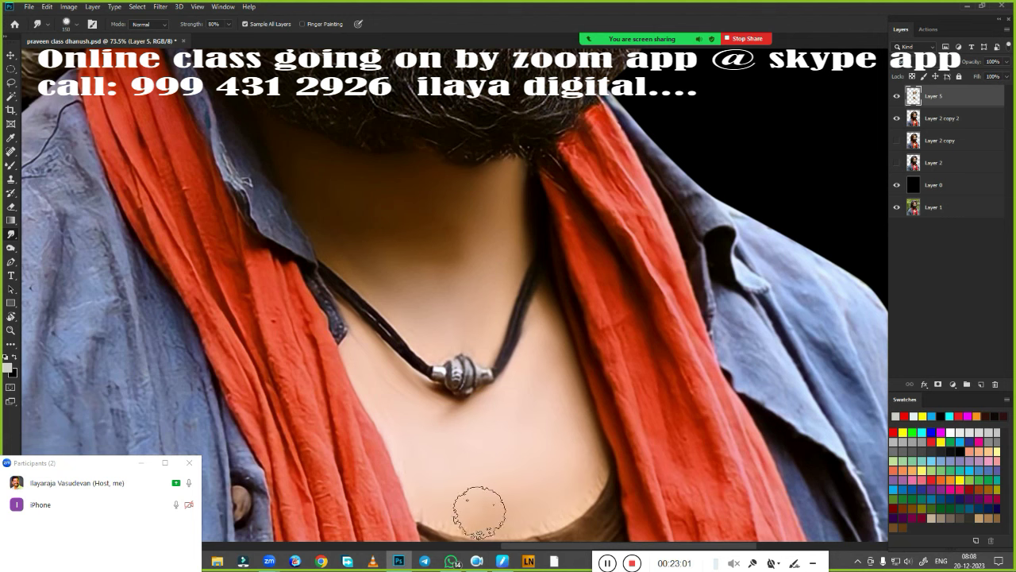
# Burn the hair and beard shadows on Layer 2 copy 2 at 72% exposure
pyautogui.hotkey('ctrl', '0')
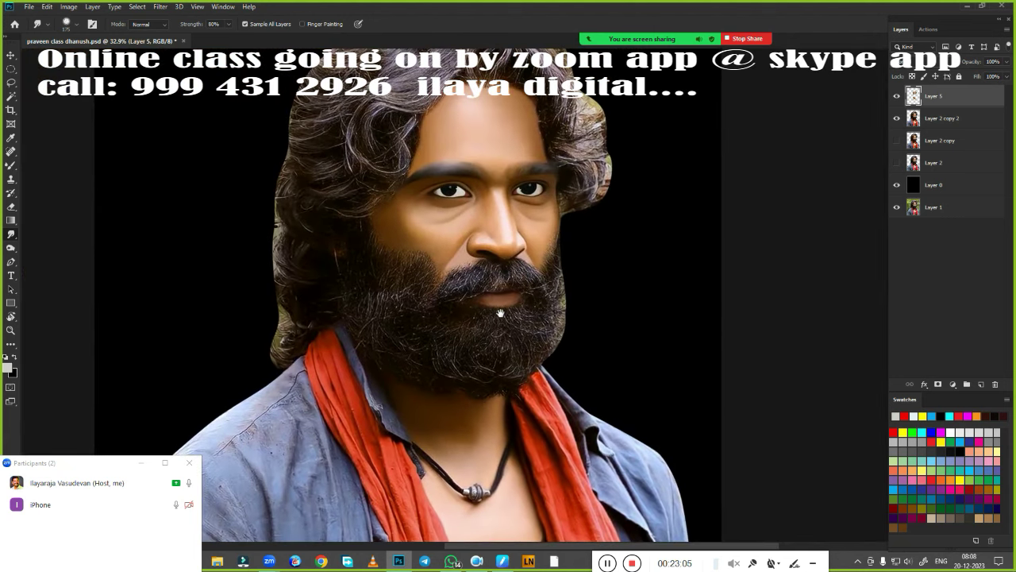
pyautogui.moveTo(500, 314); pyautogui.dragTo(492, 373)
pyautogui.click(944, 118)
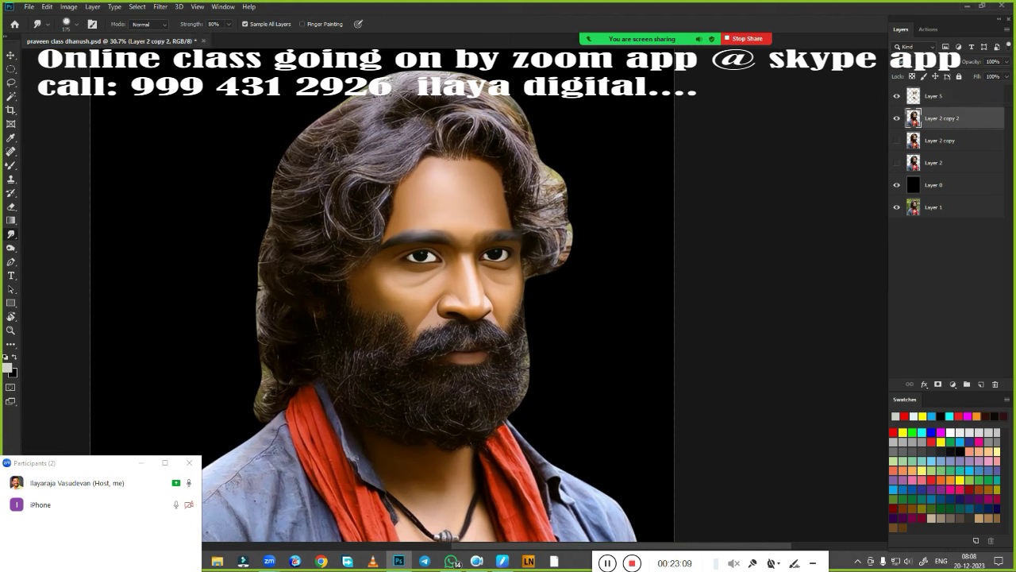
pyautogui.click(10, 250)
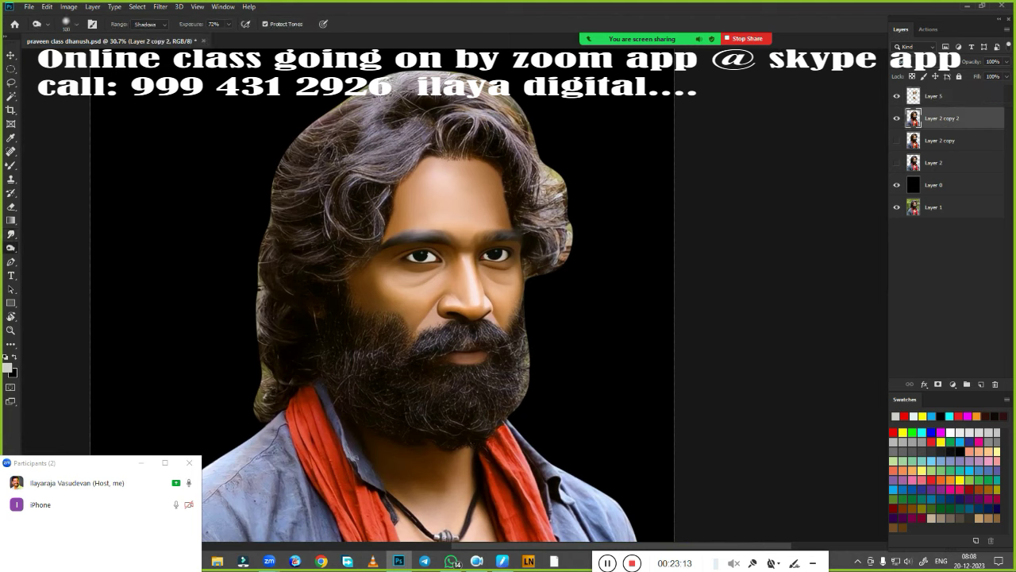
pyautogui.moveTo(398, 111)
pyautogui.mouseDown()
pyautogui.moveTo(334, 147)
pyautogui.moveTo(267, 352)
pyautogui.moveTo(381, 112)
pyautogui.moveTo(508, 71)
pyautogui.moveTo(579, 227)
pyautogui.moveTo(445, 111)
pyautogui.moveTo(318, 310)
pyautogui.mouseUp()
pyautogui.scroll(1, 477, 373)
pyautogui.scroll(1, 476, 373)
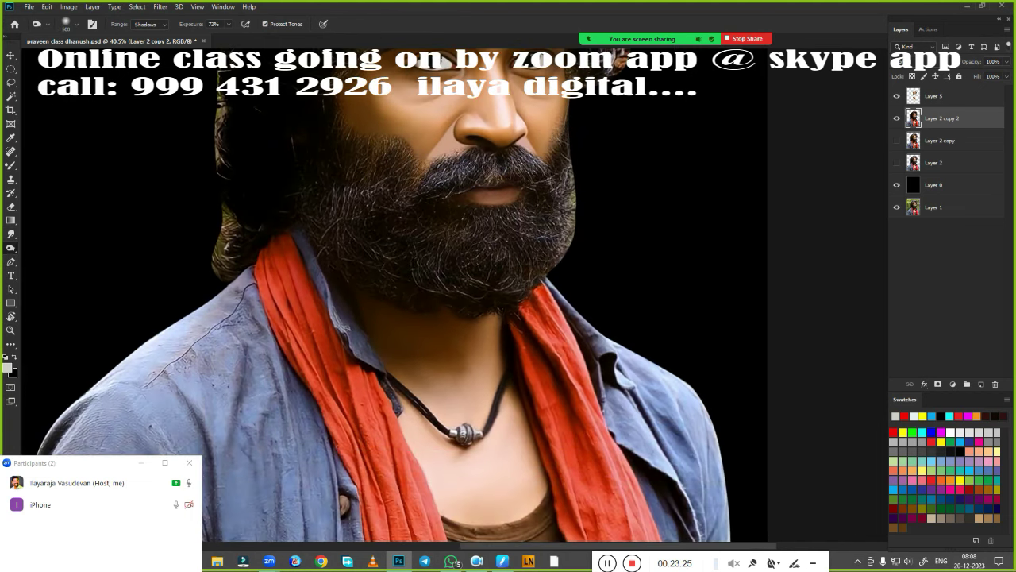
pyautogui.moveTo(406, 210)
pyautogui.mouseDown()
pyautogui.moveTo(448, 179)
pyautogui.moveTo(549, 181)
pyautogui.moveTo(562, 222)
pyautogui.moveTo(540, 208)
pyautogui.moveTo(443, 205)
pyautogui.moveTo(352, 153)
pyautogui.mouseUp()
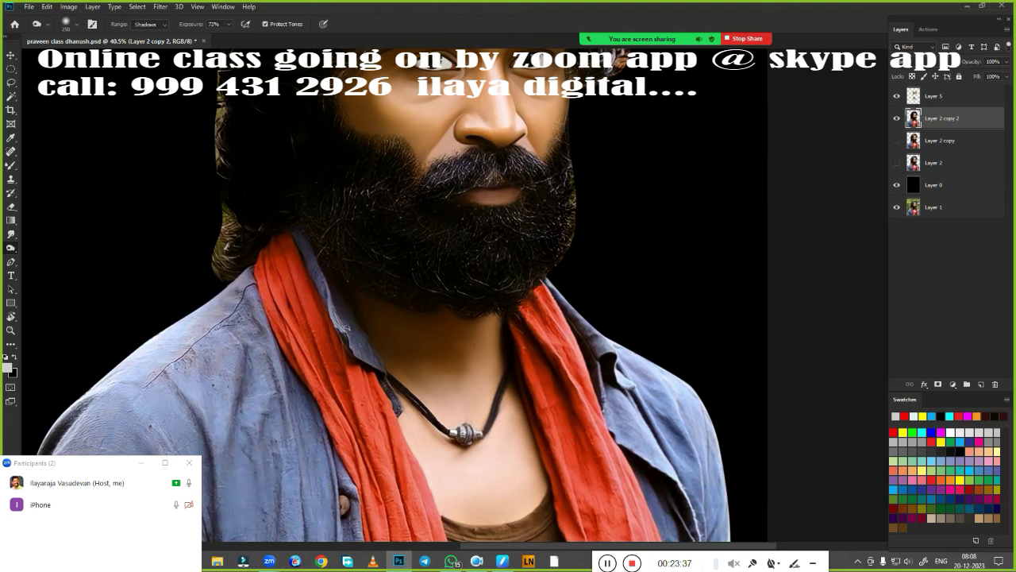
pyautogui.moveTo(496, 210)
pyautogui.mouseDown()
pyautogui.moveTo(477, 323)
pyautogui.moveTo(434, 441)
pyautogui.mouseUp()
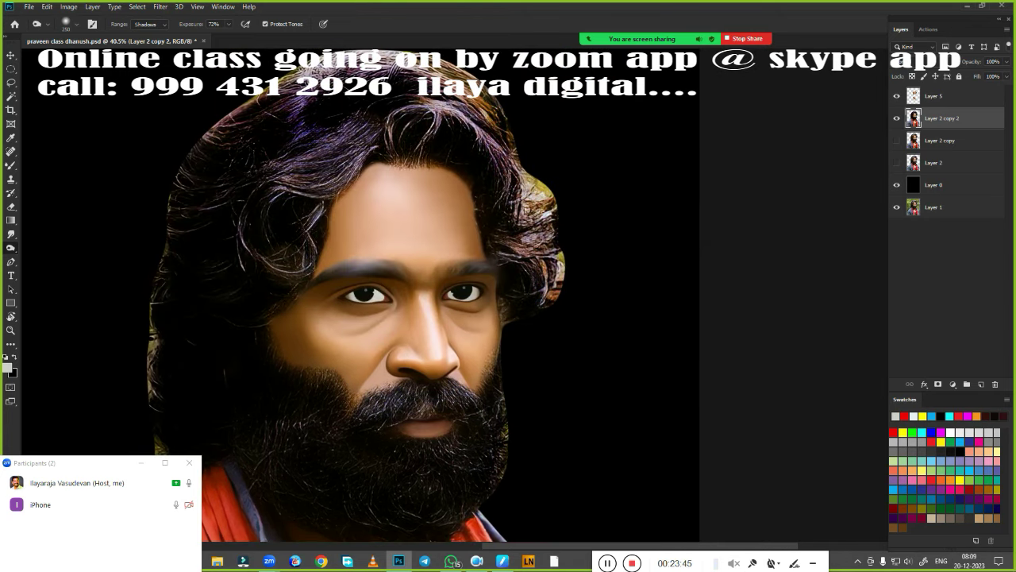
# Add a new empty layer on top and save the document
pyautogui.scroll(-3, 574, 360)
pyautogui.scroll(3, 604, 294)
pyautogui.scroll(2, 663, 276)
pyautogui.click(981, 385)
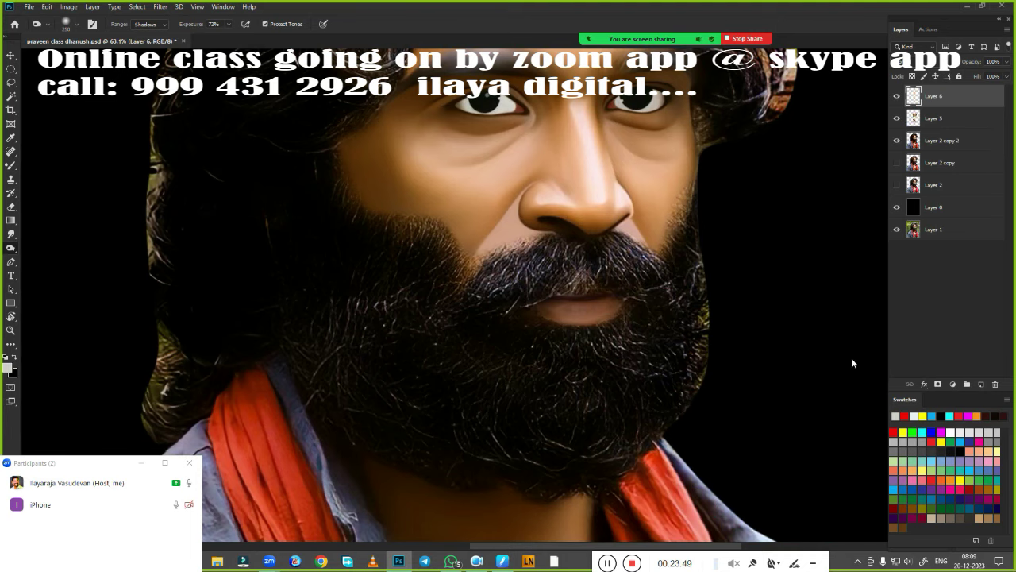
pyautogui.hotkey('ctrl', 's')
pyautogui.scroll(2, 507, 454)
pyautogui.scroll(2, 507, 454)
pyautogui.scroll(2, 507, 454)
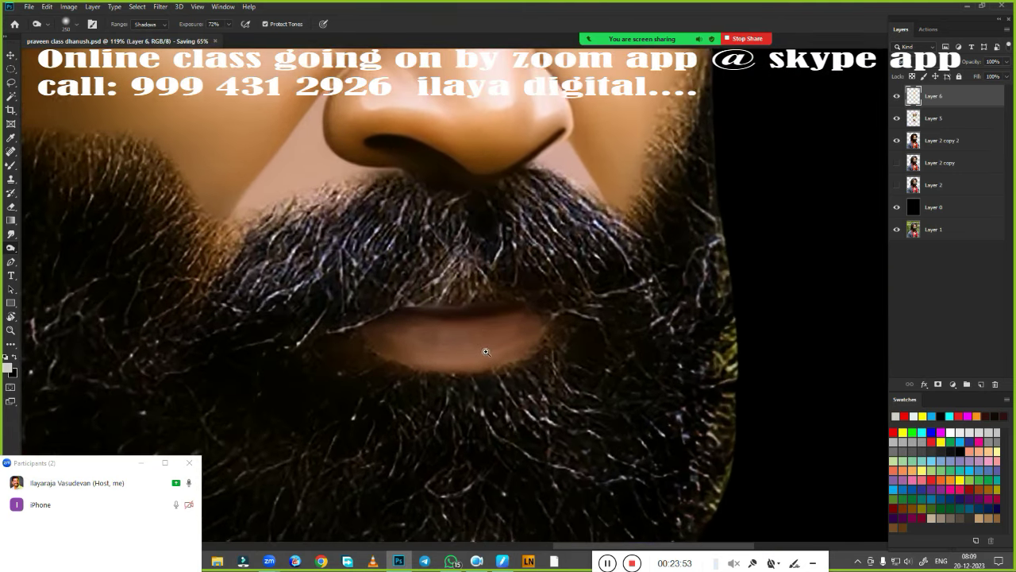
pyautogui.scroll(1, 485, 329)
# With a smaller Smudge brush, smear the moustache centre and upper hairs into soft strands
pyautogui.press('r')
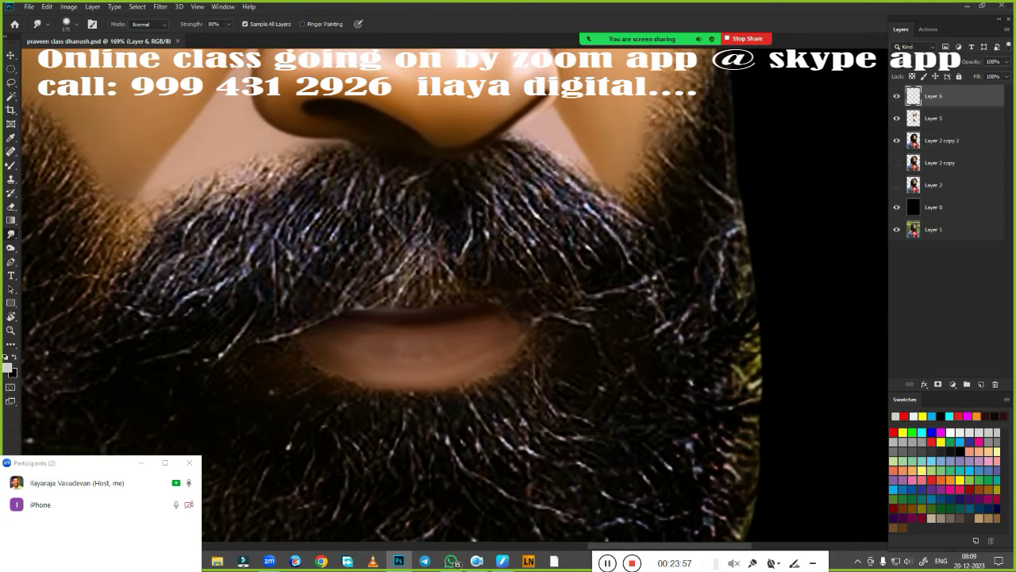
pyautogui.press('[')
pyautogui.scroll(-3, 508, 366)
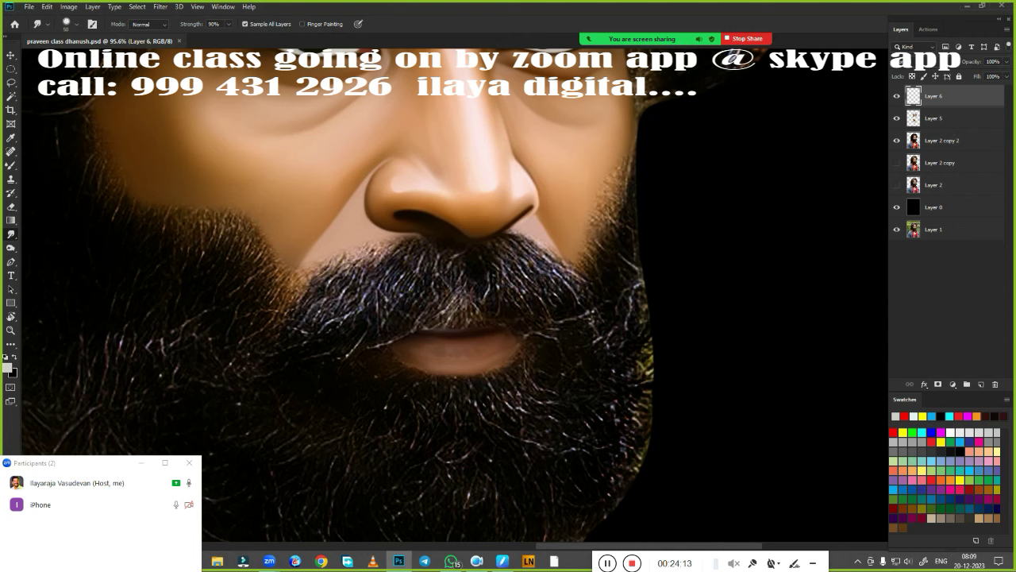
pyautogui.scroll(4, 480, 317)
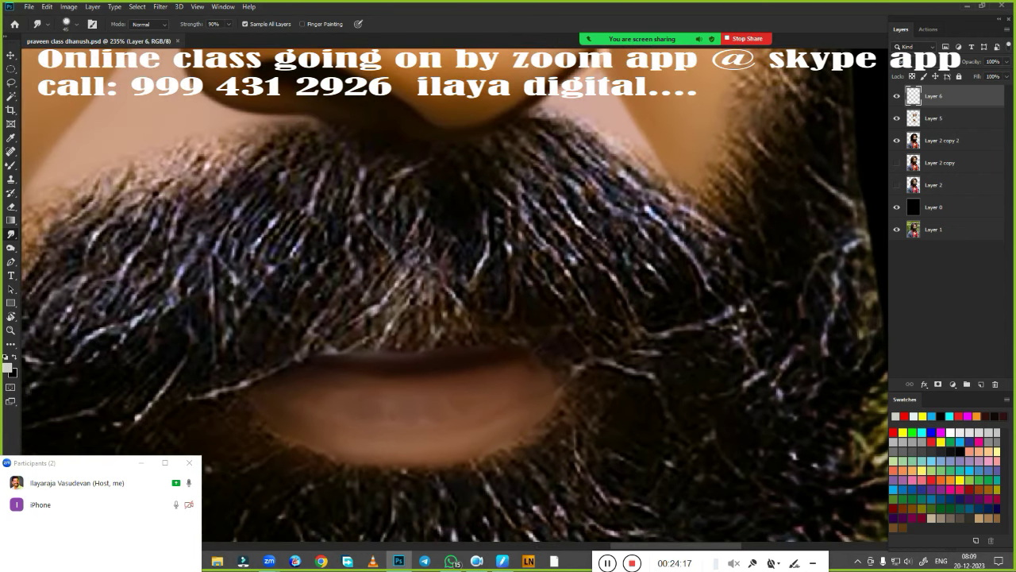
pyautogui.moveTo(474, 230)
pyautogui.mouseDown()
pyautogui.moveTo(488, 279)
pyautogui.moveTo(492, 224)
pyautogui.moveTo(518, 213)
pyautogui.moveTo(583, 316)
pyautogui.moveTo(617, 289)
pyautogui.moveTo(678, 278)
pyautogui.moveTo(721, 329)
pyautogui.mouseUp()
pyautogui.moveTo(471, 264)
pyautogui.mouseDown()
pyautogui.moveTo(486, 302)
pyautogui.moveTo(572, 313)
pyautogui.moveTo(646, 404)
pyautogui.moveTo(702, 420)
pyautogui.moveTo(563, 371)
pyautogui.mouseUp()
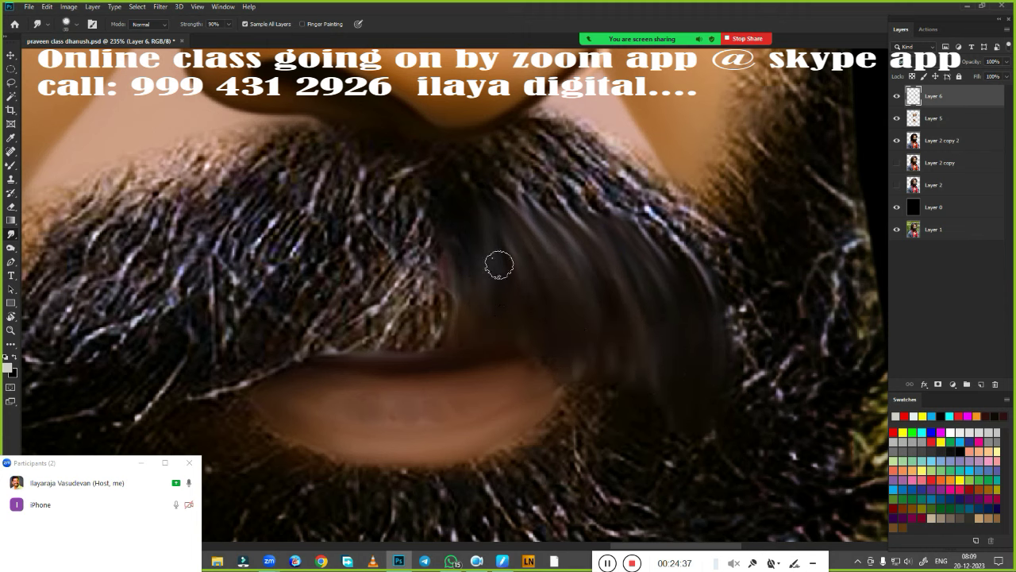
pyautogui.moveTo(444, 155)
pyautogui.mouseDown()
pyautogui.moveTo(492, 199)
pyautogui.moveTo(549, 211)
pyautogui.moveTo(575, 163)
pyautogui.moveTo(597, 173)
pyautogui.moveTo(692, 254)
pyautogui.moveTo(739, 363)
pyautogui.moveTo(738, 389)
pyautogui.mouseUp()
pyautogui.moveTo(623, 188)
pyautogui.mouseDown()
pyautogui.moveTo(636, 141)
pyautogui.moveTo(548, 119)
pyautogui.mouseUp()
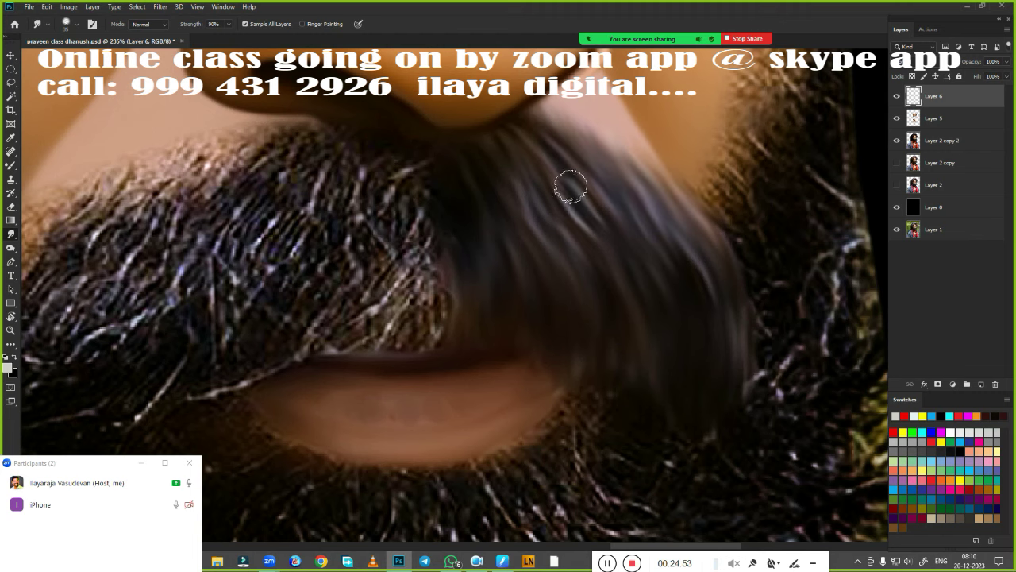
# Smooth the left moustache into diagonal strands and smudge away its white hairs
pyautogui.hotkey('ctrl', '0')
pyautogui.scroll(3, 604, 488)
pyautogui.scroll(3, 605, 488)
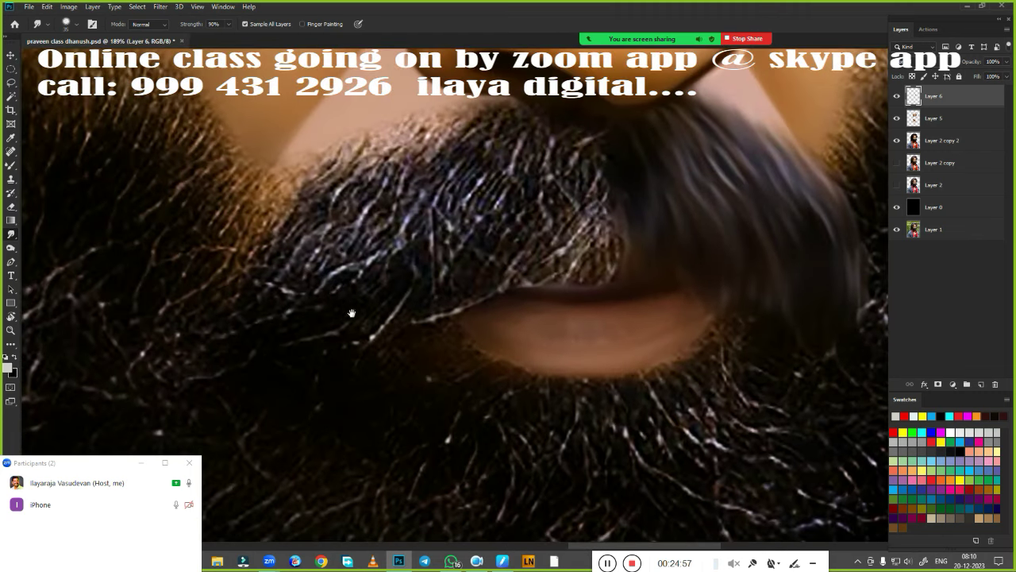
pyautogui.moveTo(269, 294)
pyautogui.mouseDown()
pyautogui.moveTo(413, 228)
pyautogui.moveTo(550, 235)
pyautogui.moveTo(591, 213)
pyautogui.mouseUp()
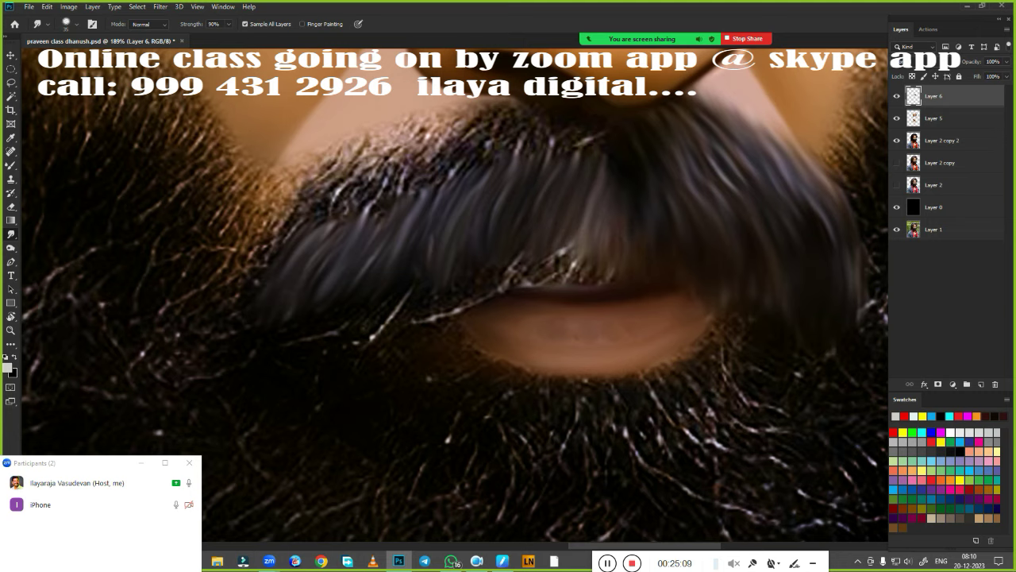
pyautogui.moveTo(388, 278); pyautogui.dragTo(405, 307)
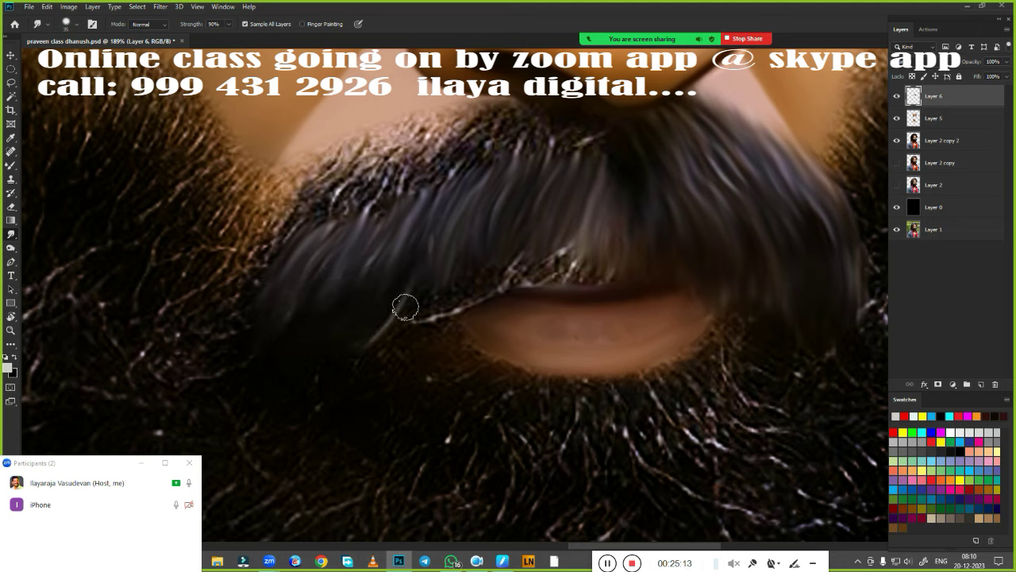
pyautogui.moveTo(531, 255); pyautogui.dragTo(556, 280)
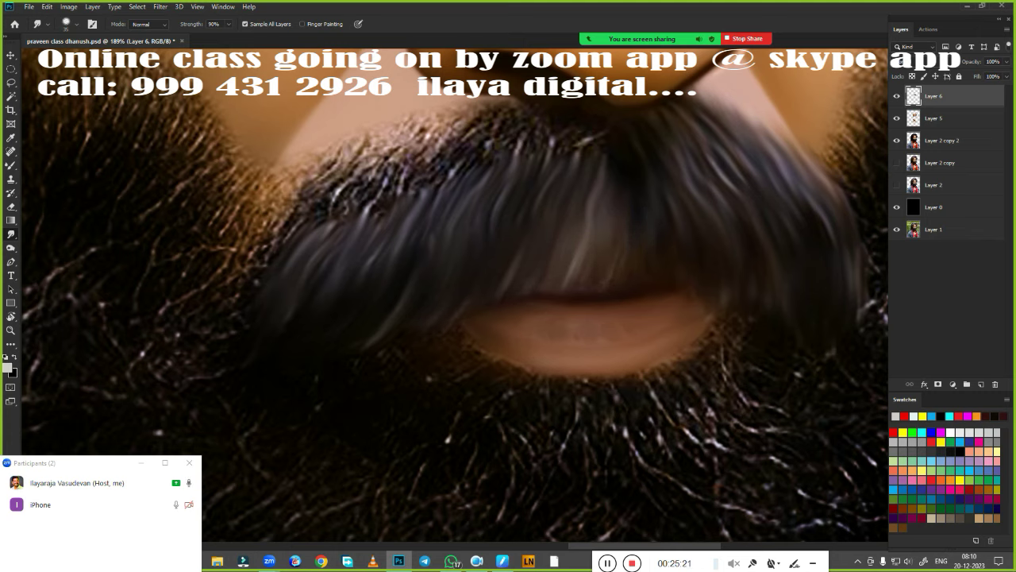
pyautogui.moveTo(266, 266); pyautogui.dragTo(306, 229)
# Sweep the moustache's right side into streaks and blend its edges into the beard
pyautogui.moveTo(306, 151)
pyautogui.mouseDown()
pyautogui.moveTo(266, 238)
pyautogui.moveTo(349, 135)
pyautogui.moveTo(381, 202)
pyautogui.mouseUp()
pyautogui.moveTo(397, 112)
pyautogui.mouseDown()
pyautogui.moveTo(368, 217)
pyautogui.moveTo(421, 127)
pyautogui.moveTo(449, 161)
pyautogui.mouseUp()
pyautogui.moveTo(488, 127)
pyautogui.mouseDown()
pyautogui.moveTo(503, 154)
pyautogui.moveTo(569, 131)
pyautogui.moveTo(610, 153)
pyautogui.mouseUp()
pyautogui.moveTo(397, 149)
pyautogui.mouseDown()
pyautogui.moveTo(266, 226)
pyautogui.moveTo(216, 325)
pyautogui.moveTo(243, 200)
pyautogui.mouseUp()
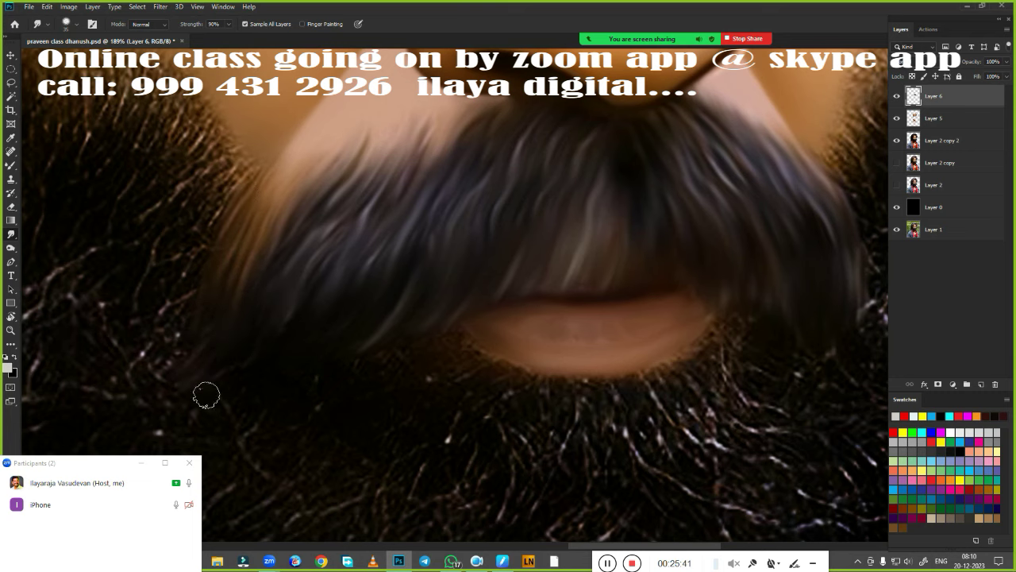
pyautogui.moveTo(748, 303); pyautogui.dragTo(470, 327)
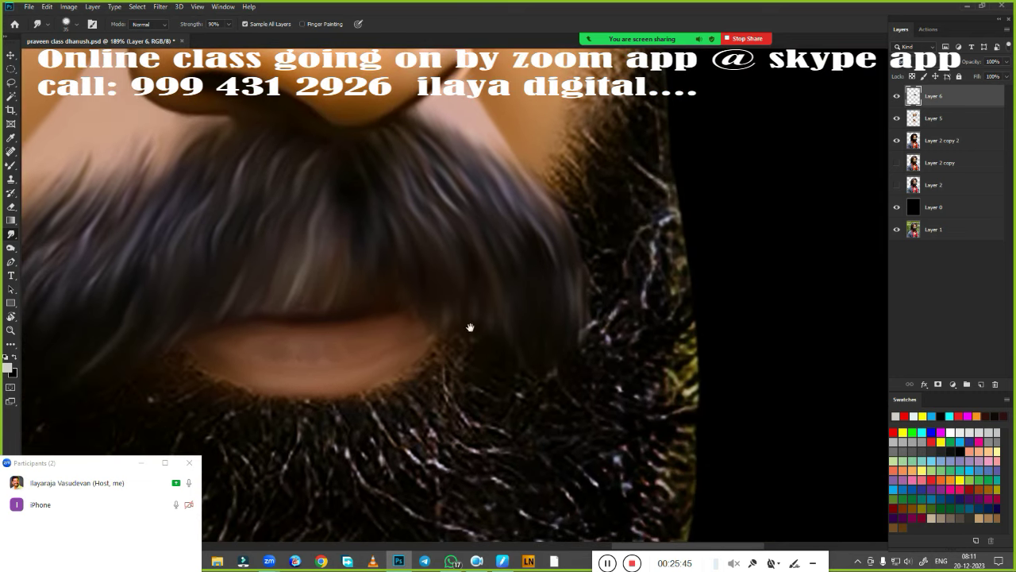
pyautogui.moveTo(530, 277)
pyautogui.mouseDown()
pyautogui.moveTo(577, 242)
pyautogui.moveTo(555, 328)
pyautogui.mouseUp()
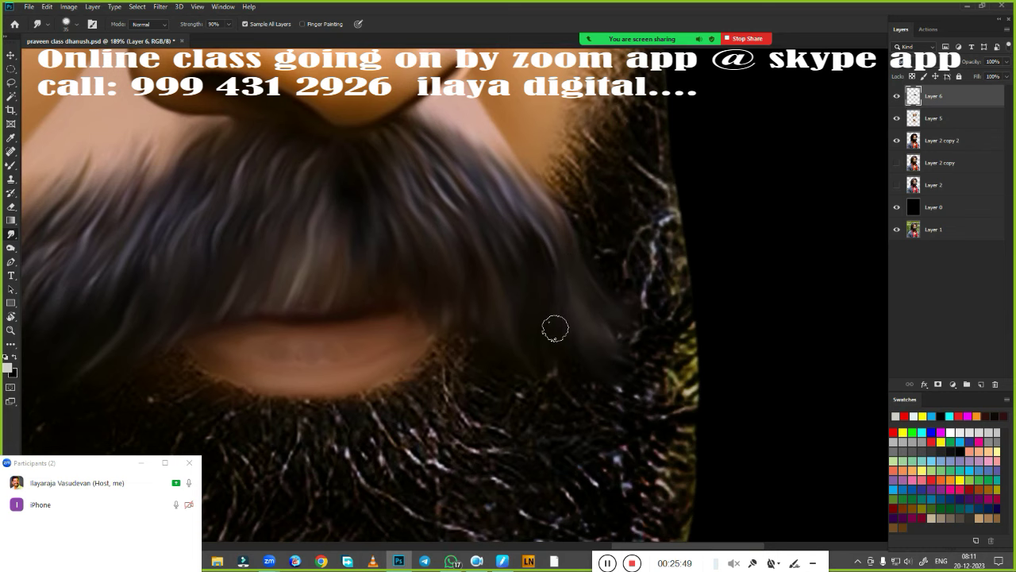
pyautogui.scroll(-5, 586, 465)
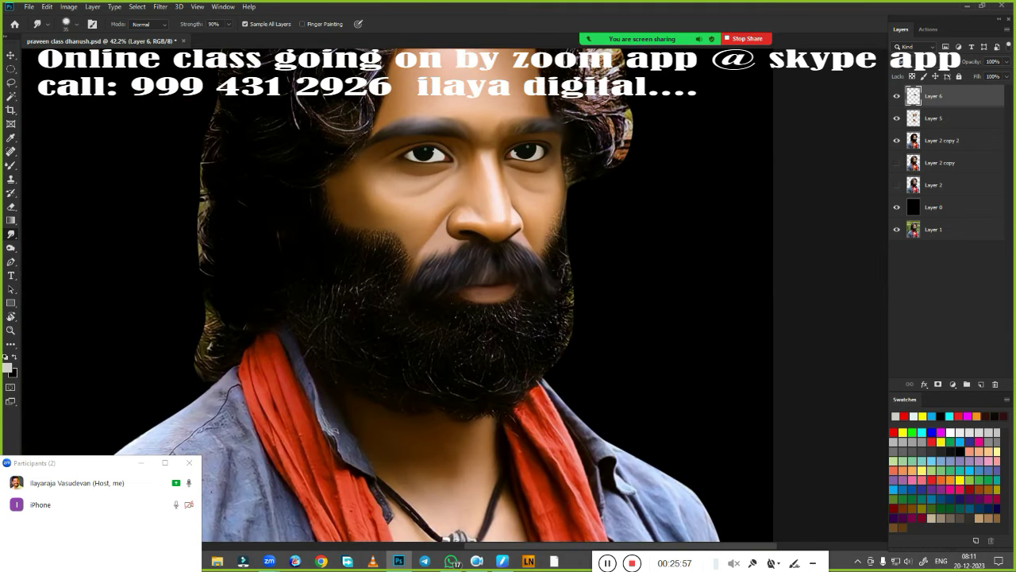
# Smear the upper beard edge toward the cheek
pyautogui.scroll(5, 361, 299)
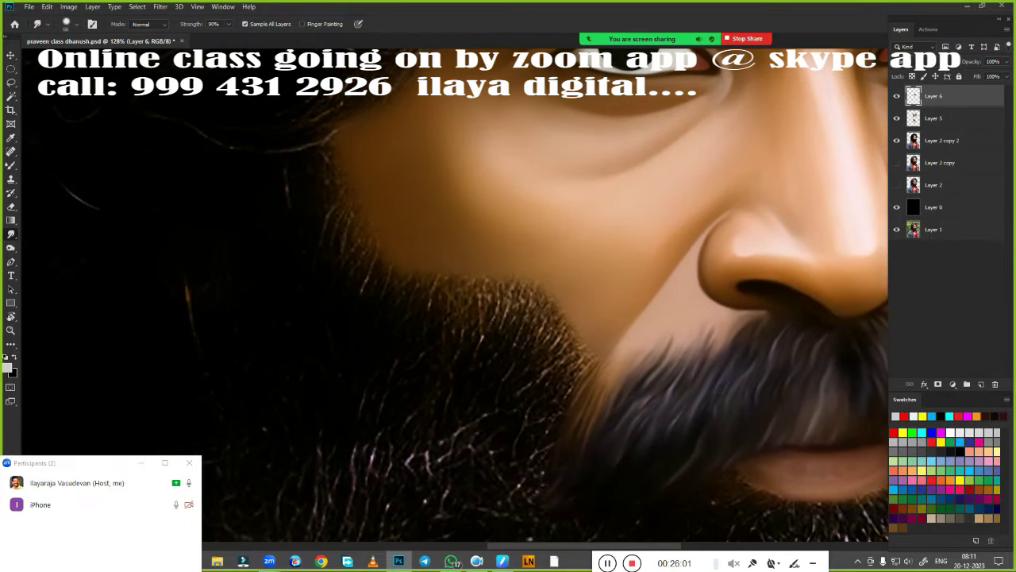
pyautogui.moveTo(476, 318); pyautogui.dragTo(491, 301)
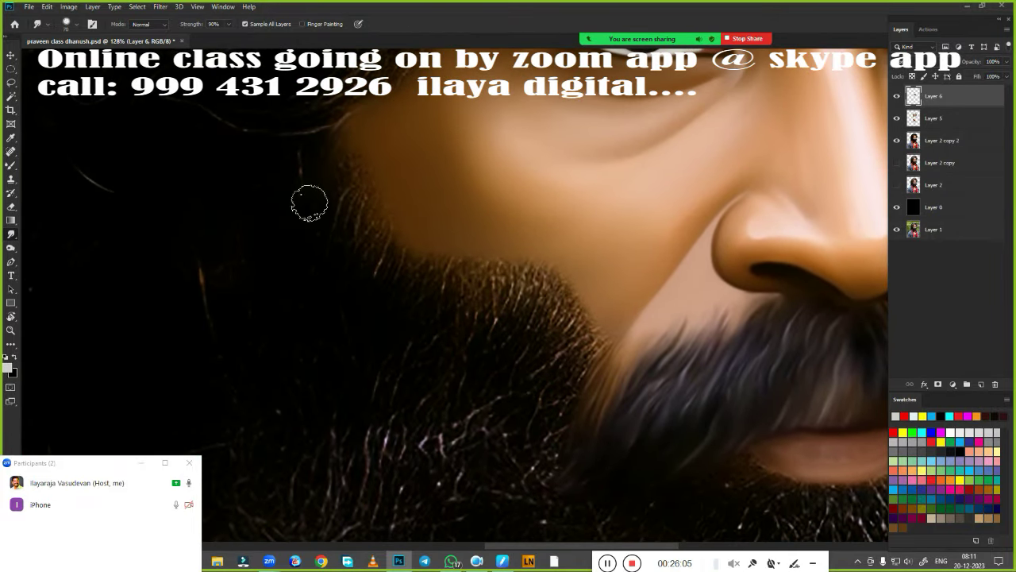
pyautogui.moveTo(382, 255)
pyautogui.mouseDown()
pyautogui.moveTo(445, 236)
pyautogui.moveTo(445, 334)
pyautogui.moveTo(469, 358)
pyautogui.moveTo(529, 324)
pyautogui.moveTo(586, 311)
pyautogui.moveTo(612, 336)
pyautogui.mouseUp()
pyautogui.scroll(-5, 507, 268)
pyautogui.click(635, 206)
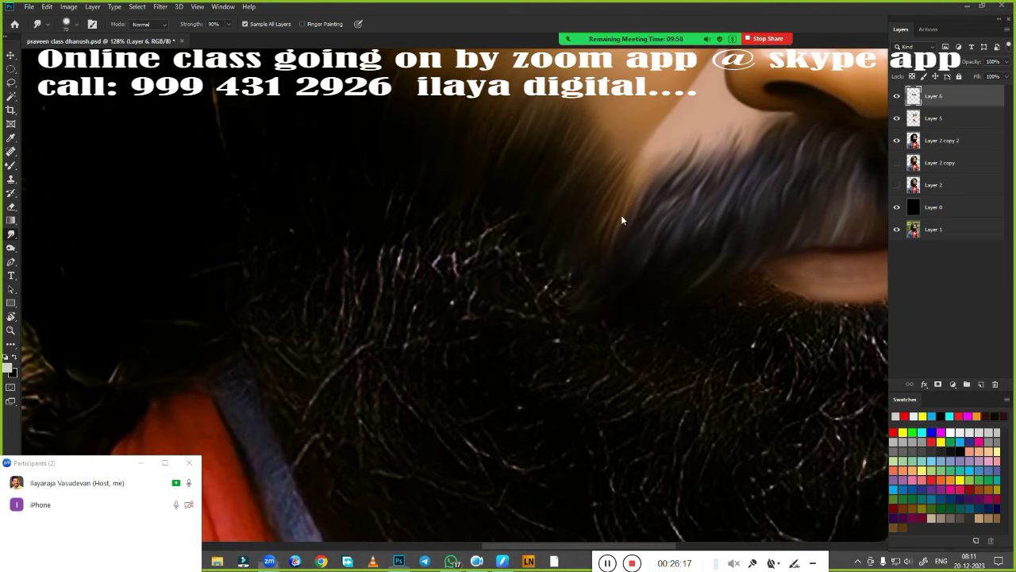
pyautogui.moveTo(532, 361)
pyautogui.mouseDown()
pyautogui.moveTo(302, 395)
pyautogui.moveTo(431, 404)
pyautogui.moveTo(521, 332)
pyautogui.mouseUp()
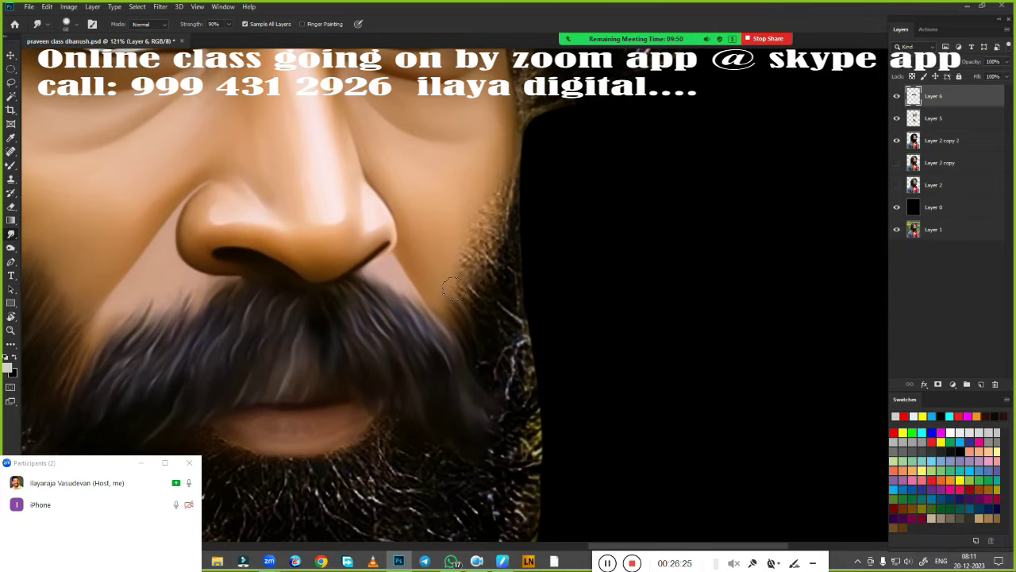
# Smooth and darken the stubble along the cheek edge and the beard's lower right edge
pyautogui.moveTo(500, 293); pyautogui.dragTo(502, 251)
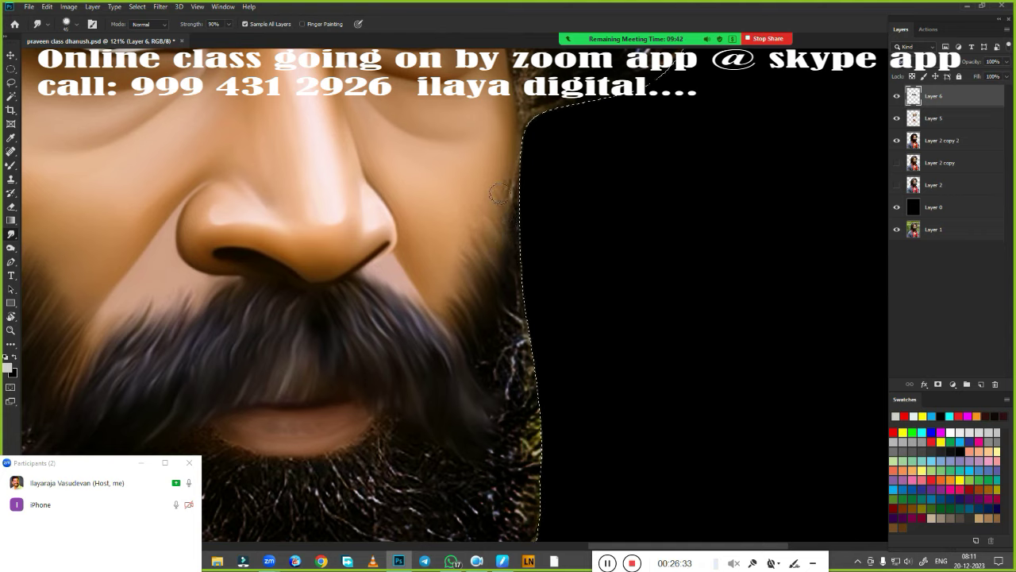
pyautogui.moveTo(537, 166); pyautogui.dragTo(539, 339)
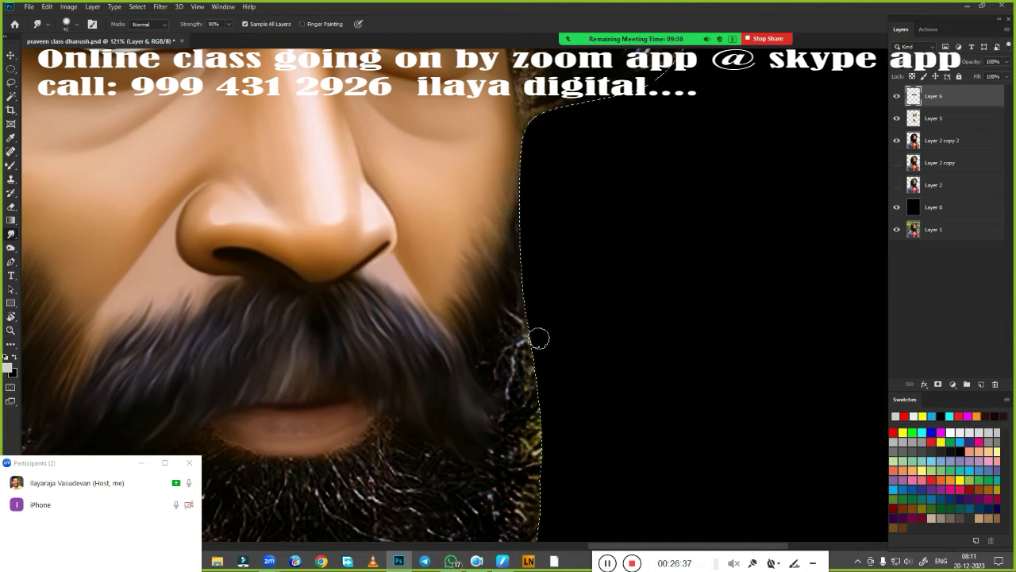
pyautogui.moveTo(477, 372)
pyautogui.mouseDown()
pyautogui.moveTo(501, 330)
pyautogui.moveTo(656, 268)
pyautogui.mouseUp()
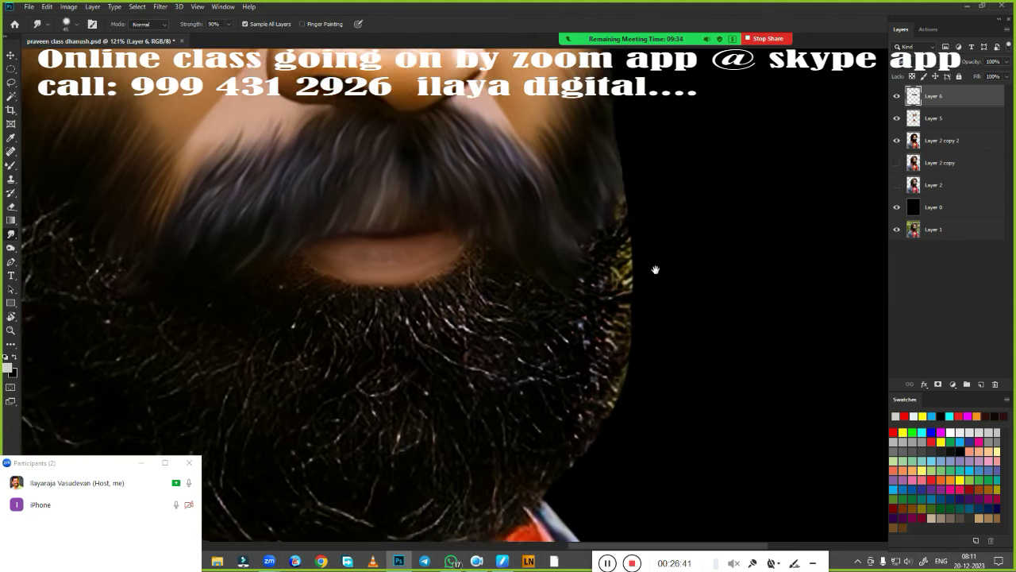
pyautogui.moveTo(639, 72)
pyautogui.mouseDown()
pyautogui.moveTo(656, 278)
pyautogui.moveTo(624, 389)
pyautogui.moveTo(603, 292)
pyautogui.mouseUp()
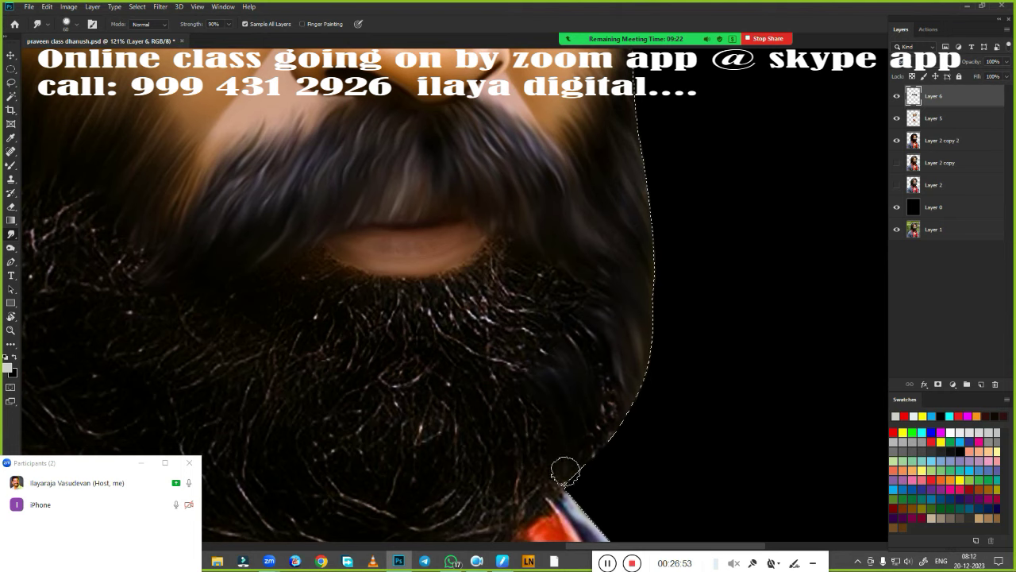
pyautogui.moveTo(566, 472); pyautogui.dragTo(609, 445)
pyautogui.scroll(5, 561, 363)
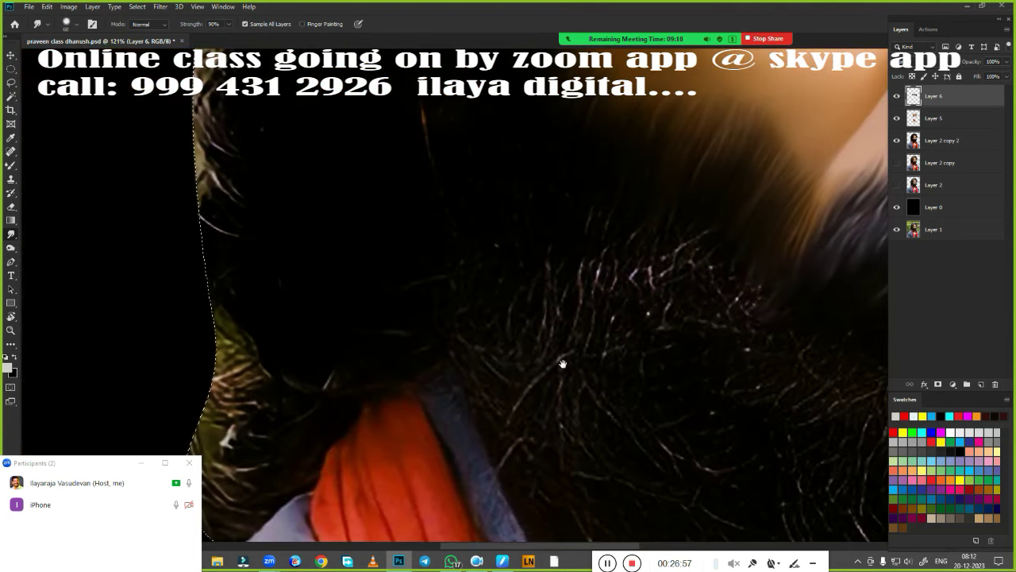
pyautogui.scroll(-5, 352, 329)
# Zoom in below the lower lip and smudge the chin beard hairs upward into streaks
pyautogui.scroll(3, 386, 273)
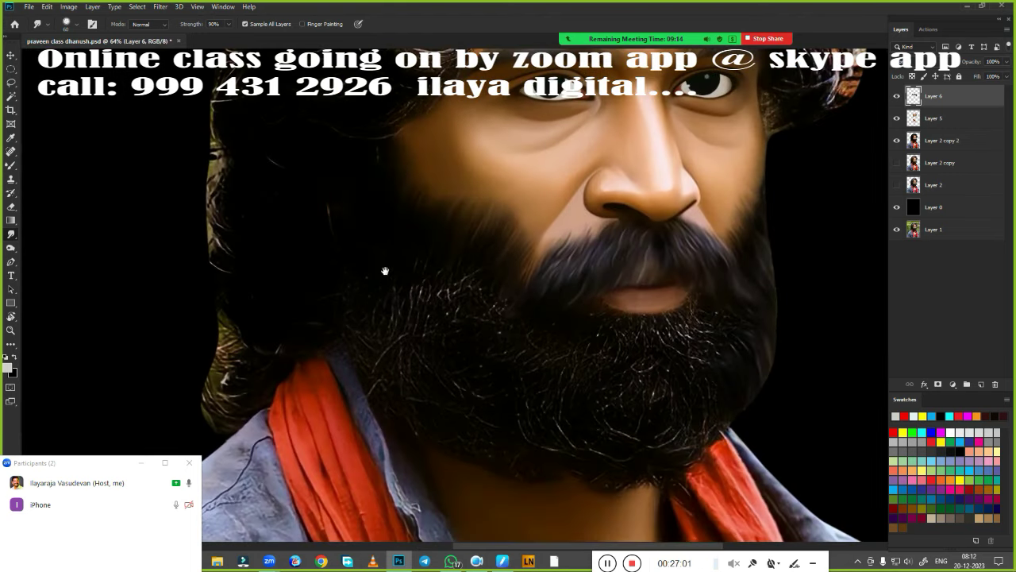
pyautogui.scroll(2, 351, 325)
pyautogui.scroll(1, 497, 325)
pyautogui.scroll(2, 497, 324)
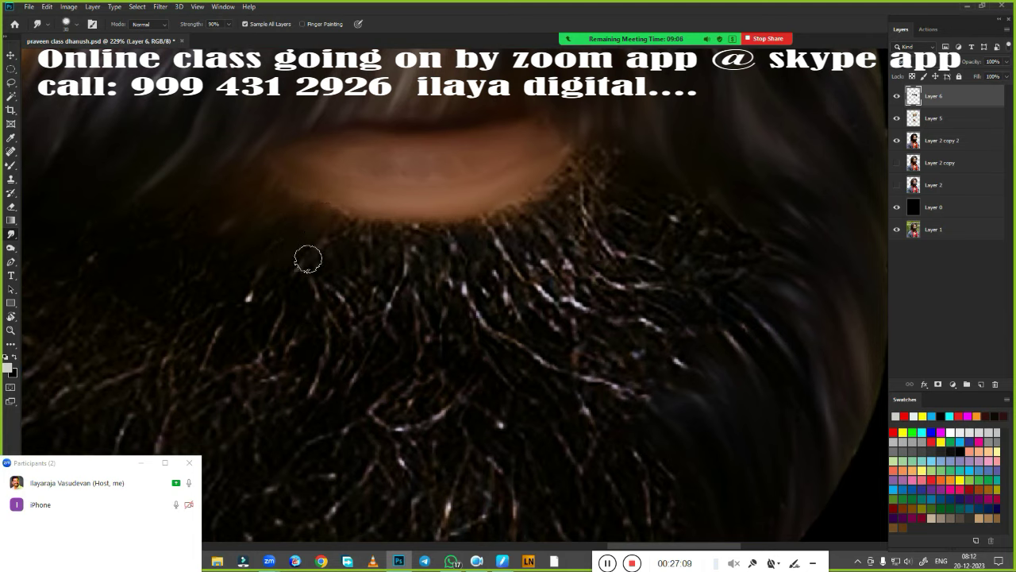
pyautogui.moveTo(426, 294)
pyautogui.mouseDown()
pyautogui.moveTo(461, 236)
pyautogui.moveTo(517, 243)
pyautogui.moveTo(579, 227)
pyautogui.moveTo(592, 200)
pyautogui.mouseUp()
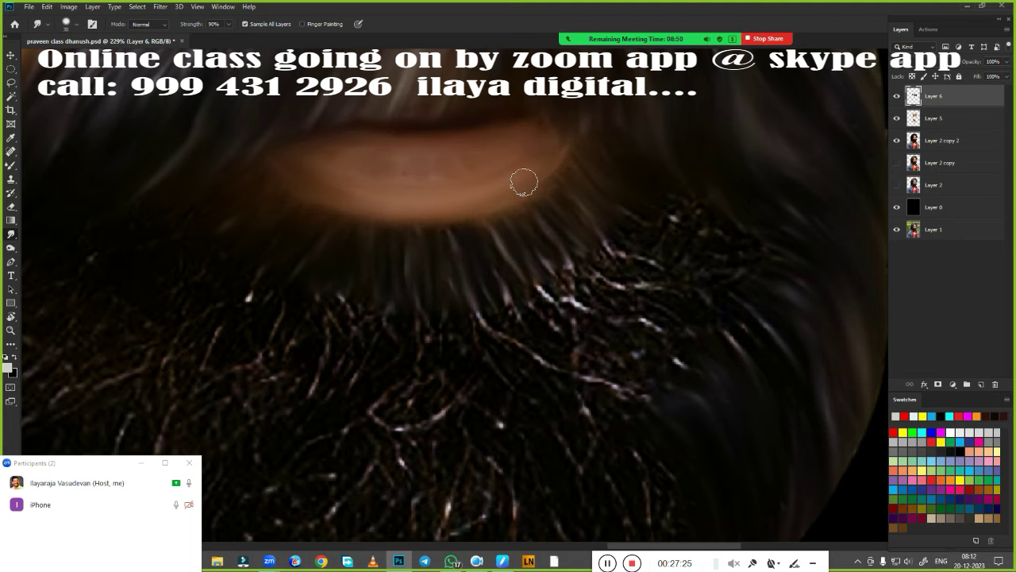
pyautogui.scroll(-5, 579, 360)
pyautogui.scroll(3, 579, 360)
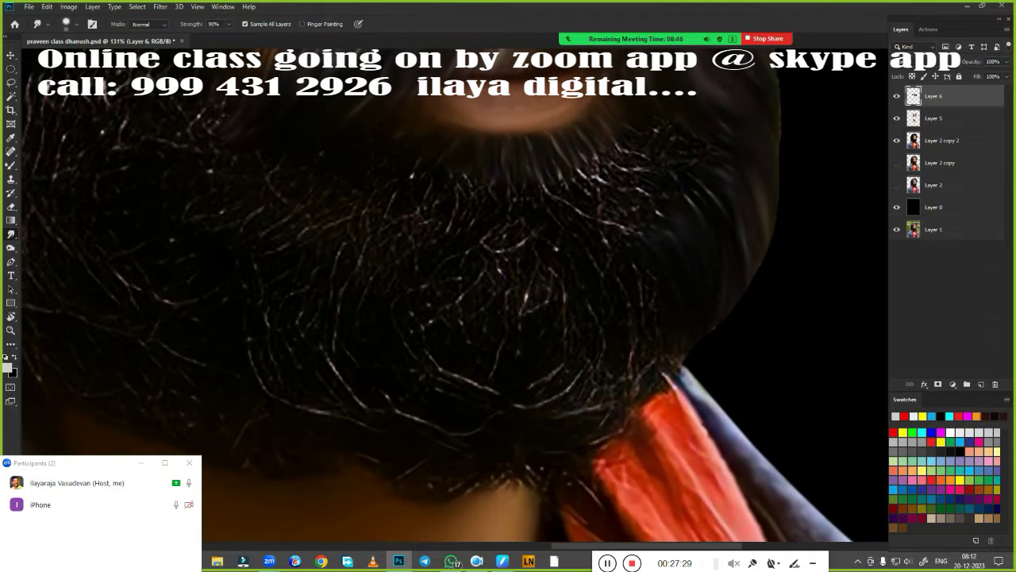
pyautogui.moveTo(568, 225)
pyautogui.mouseDown()
pyautogui.moveTo(643, 186)
pyautogui.moveTo(660, 150)
pyautogui.mouseUp()
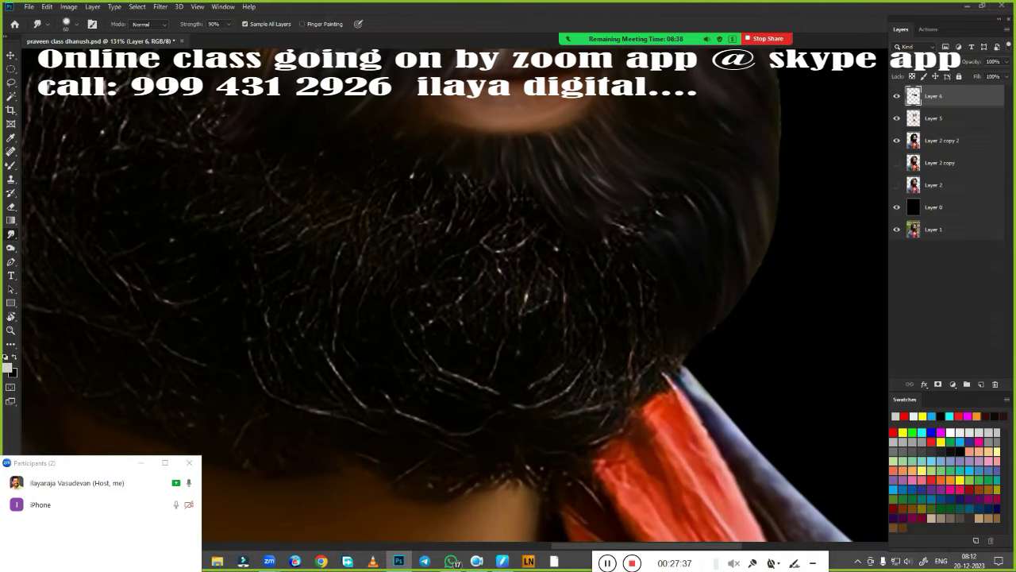
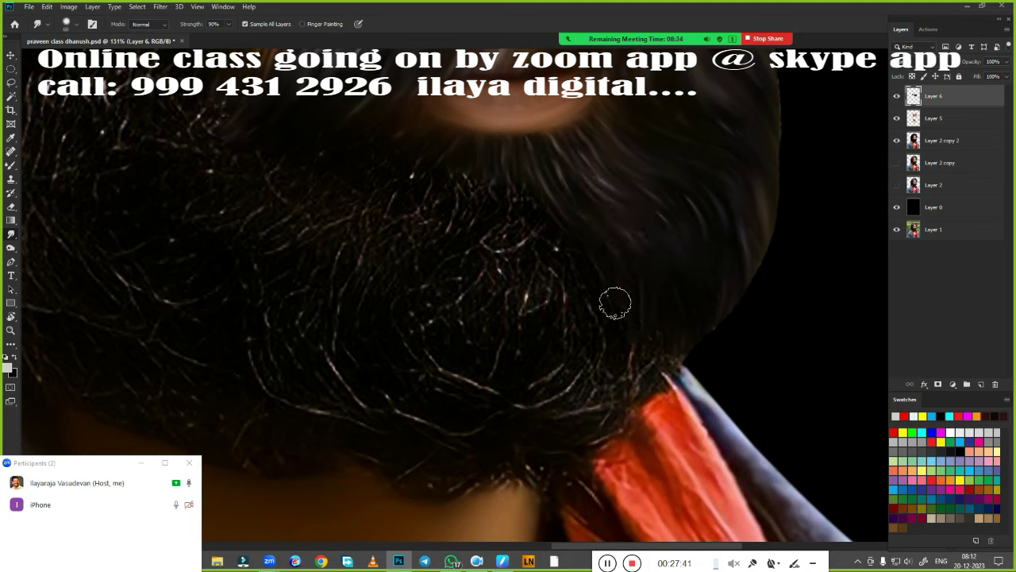
# Smudge the grey strands at the beard's right edge, below the lip and along its lower edge
pyautogui.moveTo(629, 369); pyautogui.dragTo(649, 321)
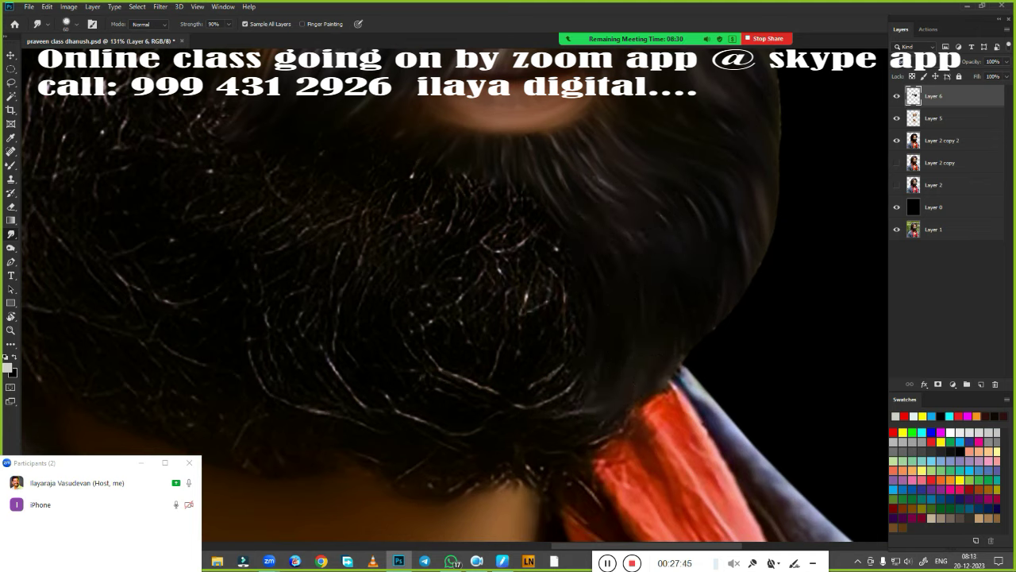
pyautogui.moveTo(398, 188)
pyautogui.mouseDown()
pyautogui.moveTo(438, 243)
pyautogui.moveTo(504, 182)
pyautogui.moveTo(559, 280)
pyautogui.mouseUp()
pyautogui.moveTo(277, 254)
pyautogui.mouseDown()
pyautogui.moveTo(347, 250)
pyautogui.moveTo(399, 278)
pyautogui.moveTo(479, 356)
pyautogui.moveTo(542, 296)
pyautogui.mouseUp()
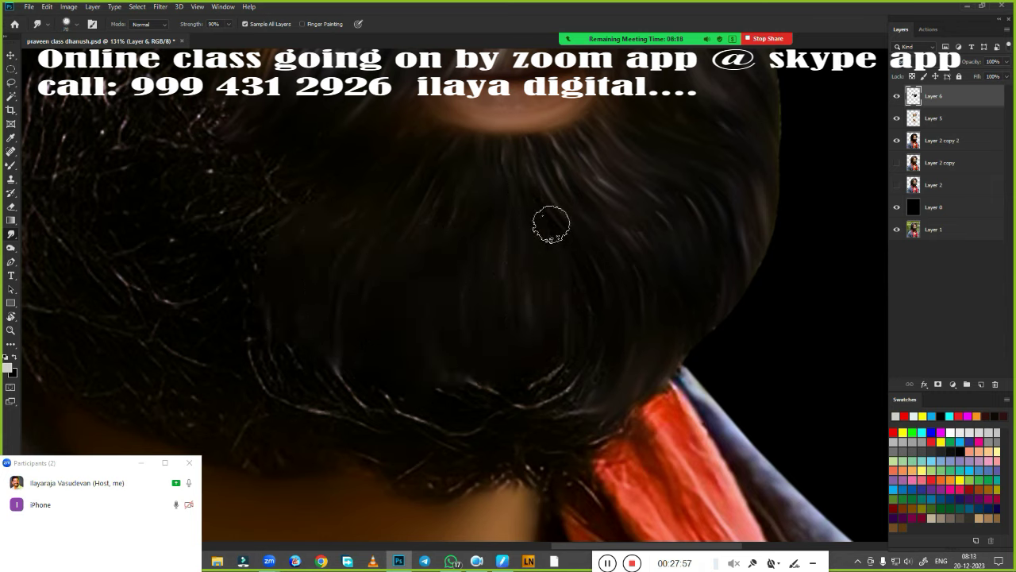
pyautogui.moveTo(362, 446)
pyautogui.mouseDown()
pyautogui.moveTo(351, 382)
pyautogui.moveTo(583, 410)
pyautogui.moveTo(481, 458)
pyautogui.mouseUp()
pyautogui.hscroll(-5, 515, 474)
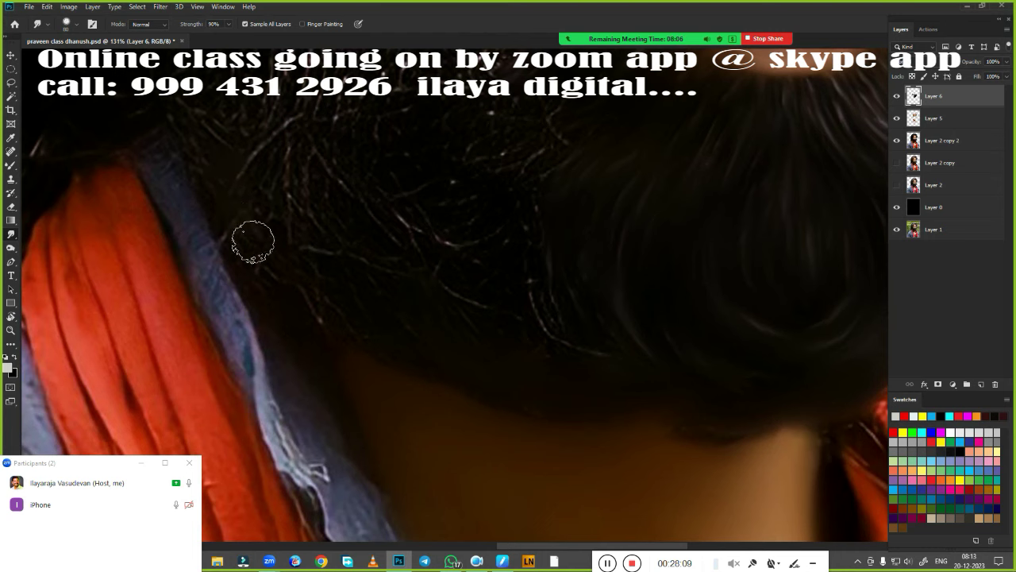
pyautogui.scroll(3, 336, 312)
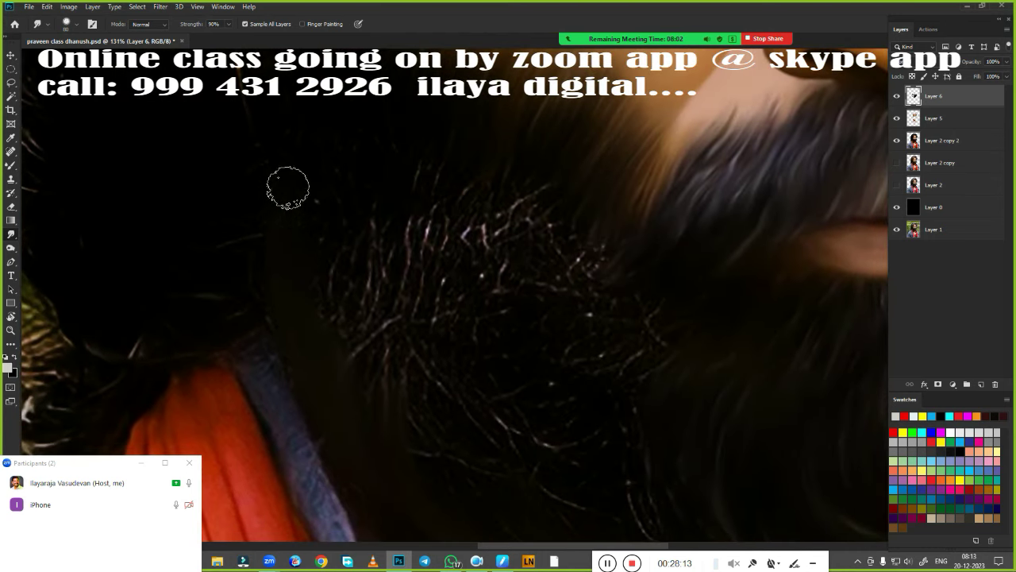
pyautogui.scroll(-3, 291, 211)
pyautogui.scroll(3, 312, 230)
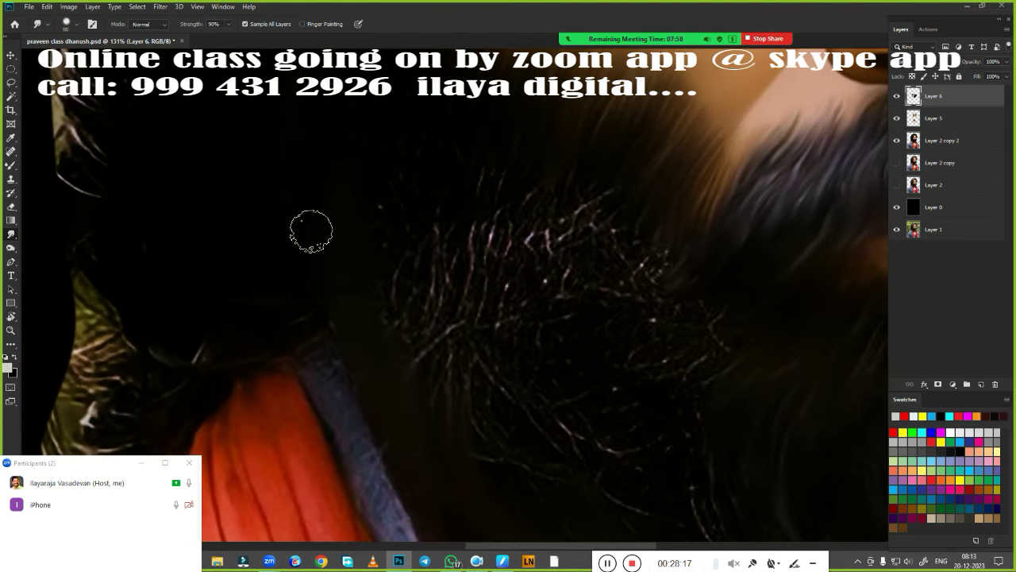
pyautogui.scroll(2, 461, 286)
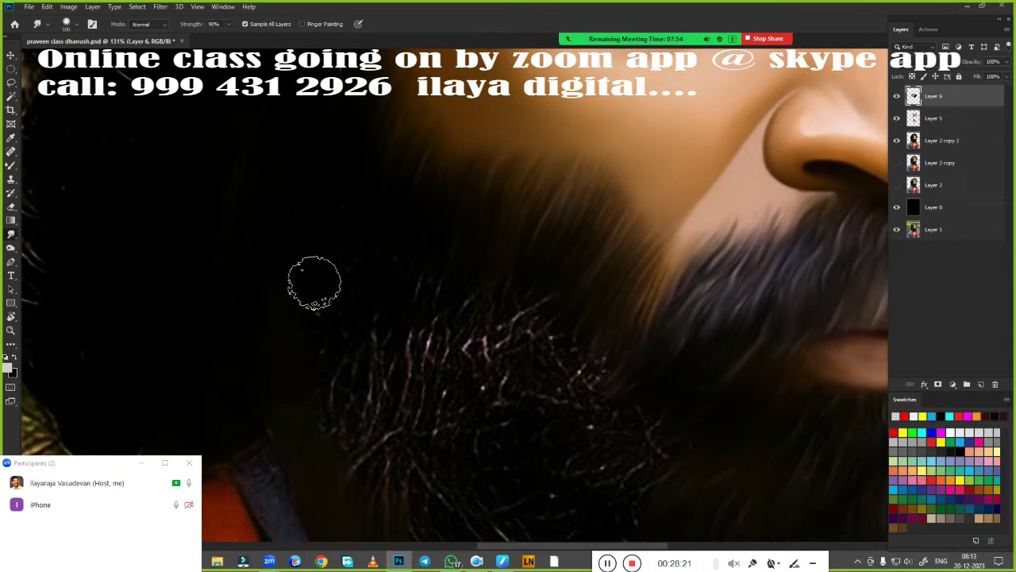
# Smear the remaining bright beard strands into the dark beard, including near the bottom
pyautogui.moveTo(315, 283)
pyautogui.mouseDown()
pyautogui.moveTo(390, 227)
pyautogui.moveTo(449, 295)
pyautogui.moveTo(469, 408)
pyautogui.moveTo(566, 305)
pyautogui.mouseUp()
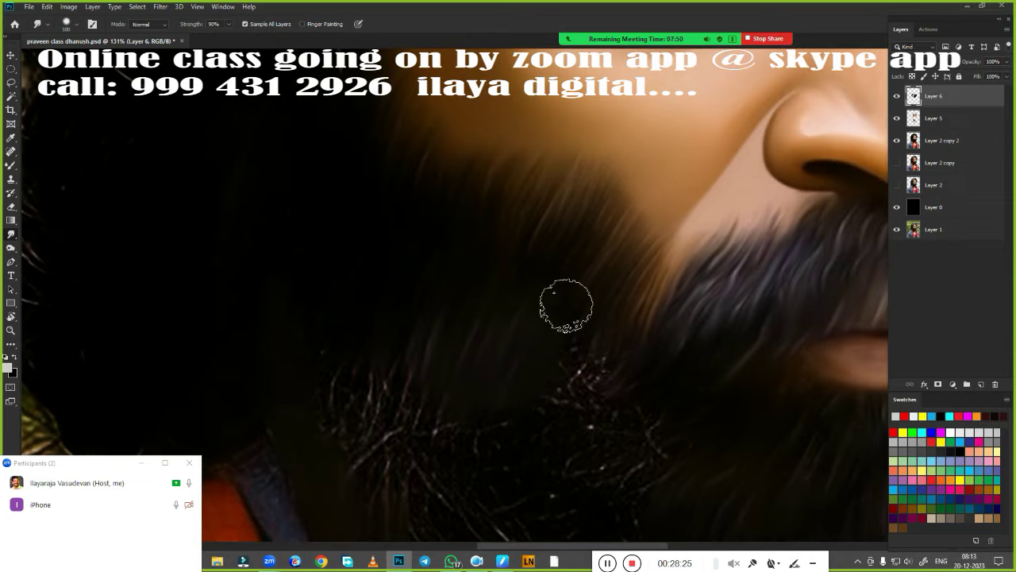
pyautogui.scroll(-2, 563, 415)
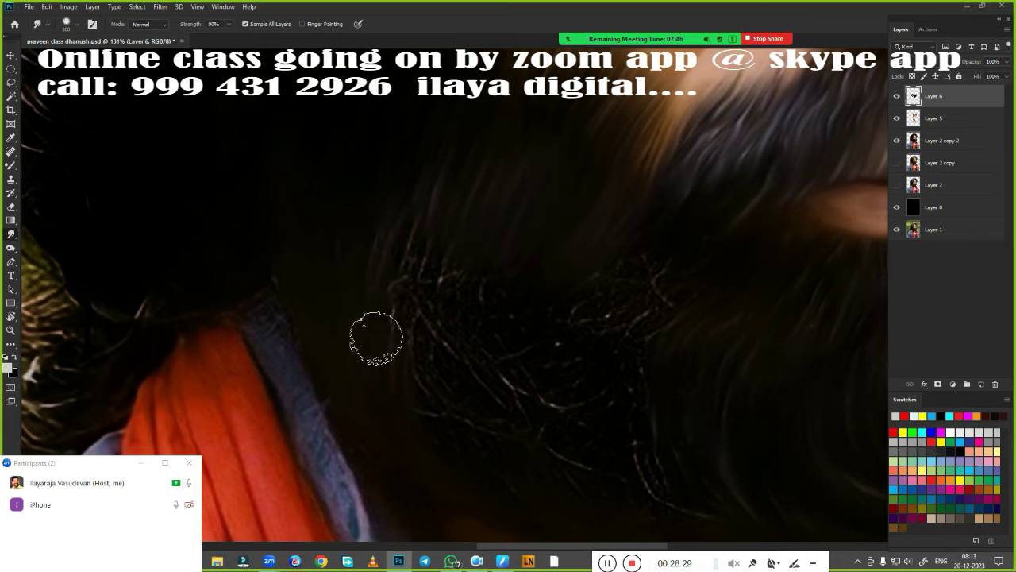
pyautogui.hscroll(3, 456, 415)
pyautogui.moveTo(373, 286); pyautogui.dragTo(359, 452)
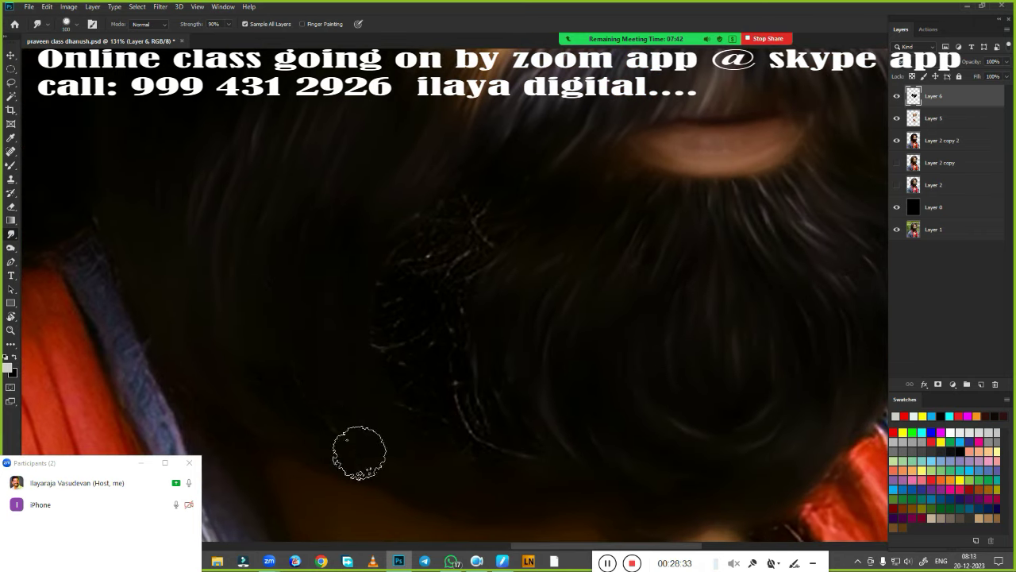
pyautogui.moveTo(448, 466); pyautogui.dragTo(543, 466)
pyautogui.moveTo(427, 226); pyautogui.dragTo(450, 250)
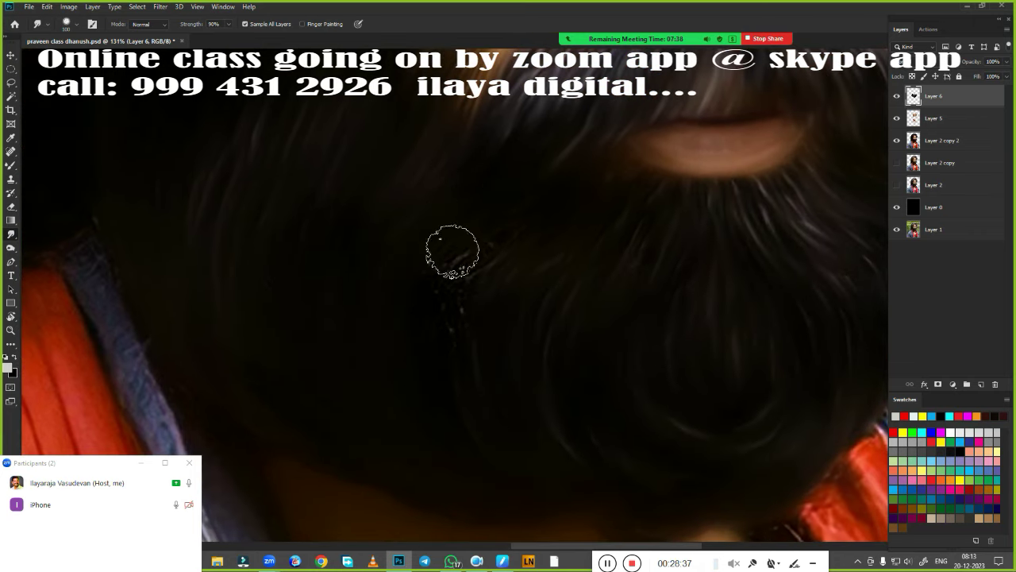
pyautogui.scroll(-3, 691, 442)
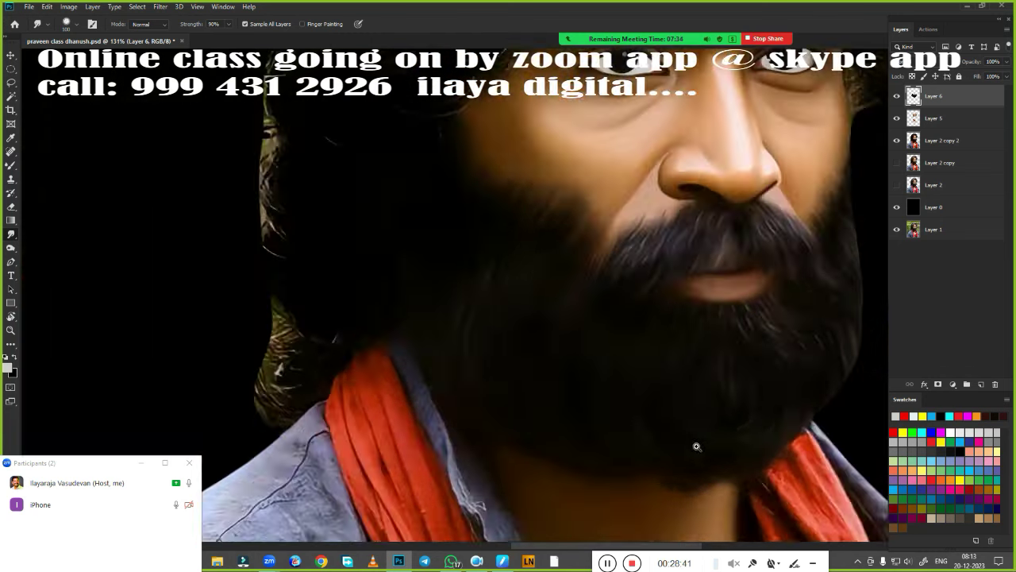
pyautogui.scroll(-2, 461, 354)
pyautogui.scroll(2, 461, 354)
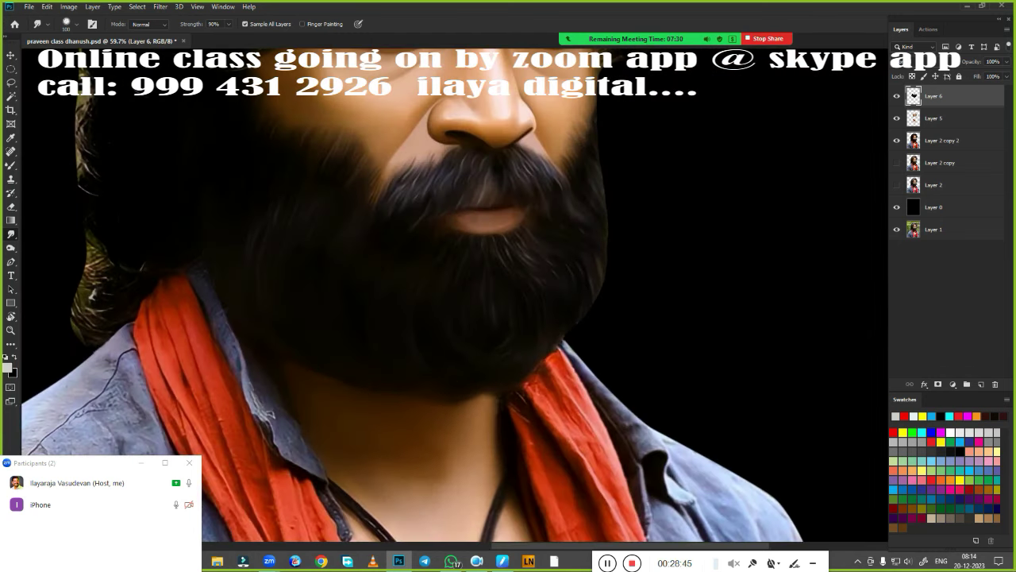
# Fit the portrait on screen, zoom in, and smear the side hair into a soft streak
pyautogui.hotkey('ctrl', '0')
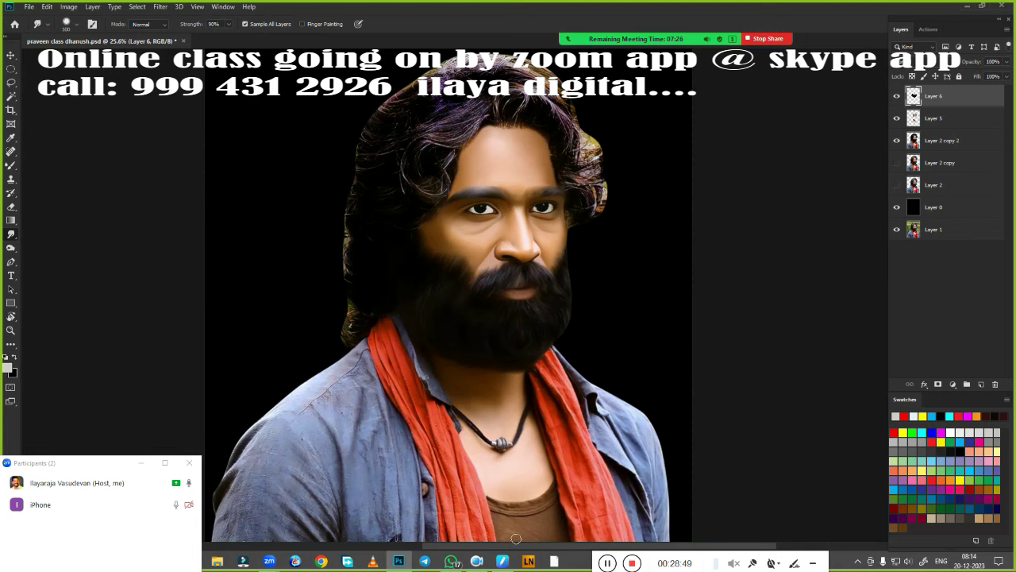
pyautogui.scroll(3, 567, 328)
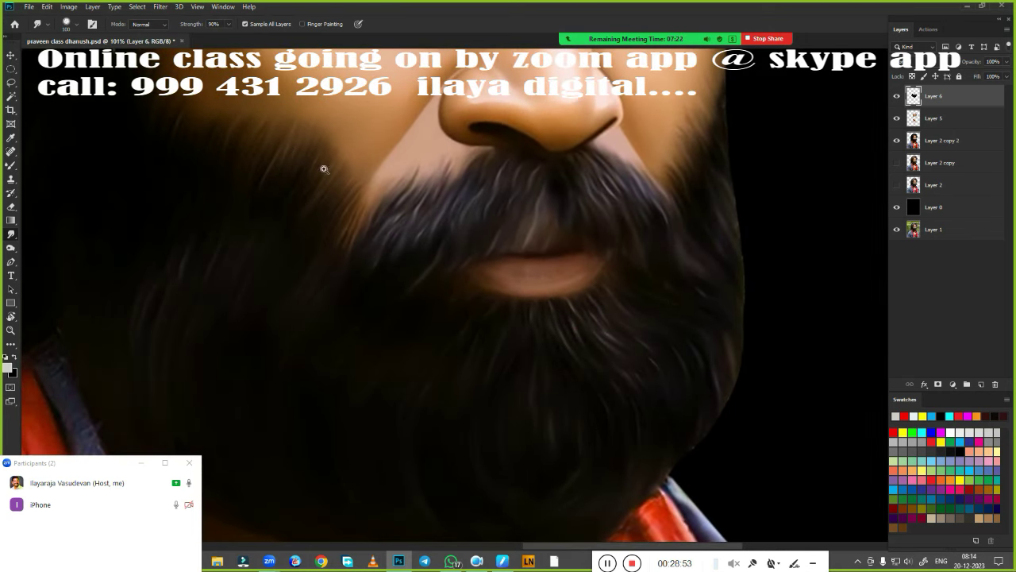
pyautogui.scroll(3, 530, 336)
pyautogui.scroll(-1, 529, 336)
pyautogui.scroll(-1, 582, 398)
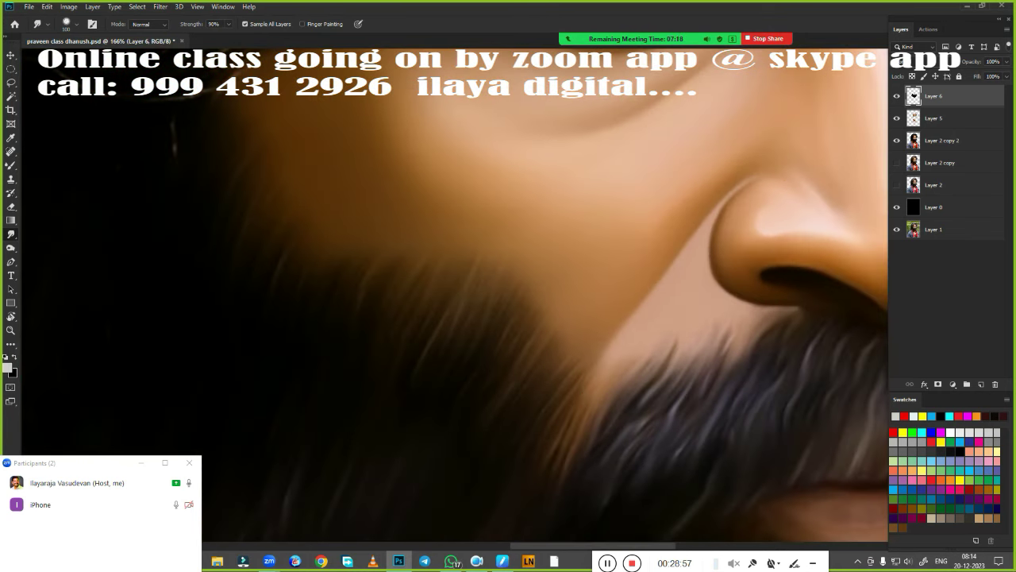
pyautogui.scroll(-3, 556, 333)
pyautogui.scroll(1, 352, 245)
pyautogui.scroll(3, 550, 362)
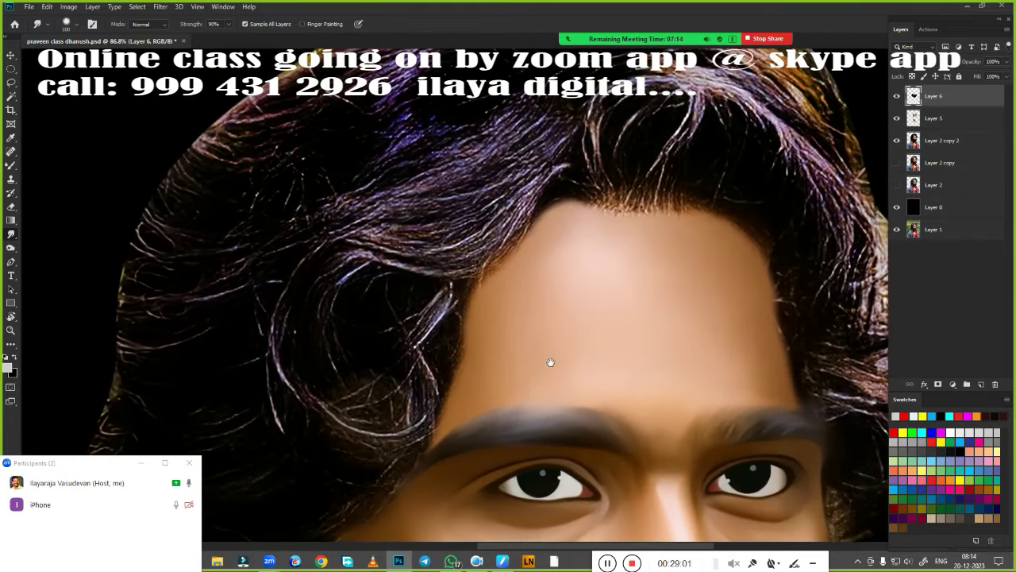
pyautogui.scroll(3, 550, 362)
pyautogui.scroll(-1, 519, 288)
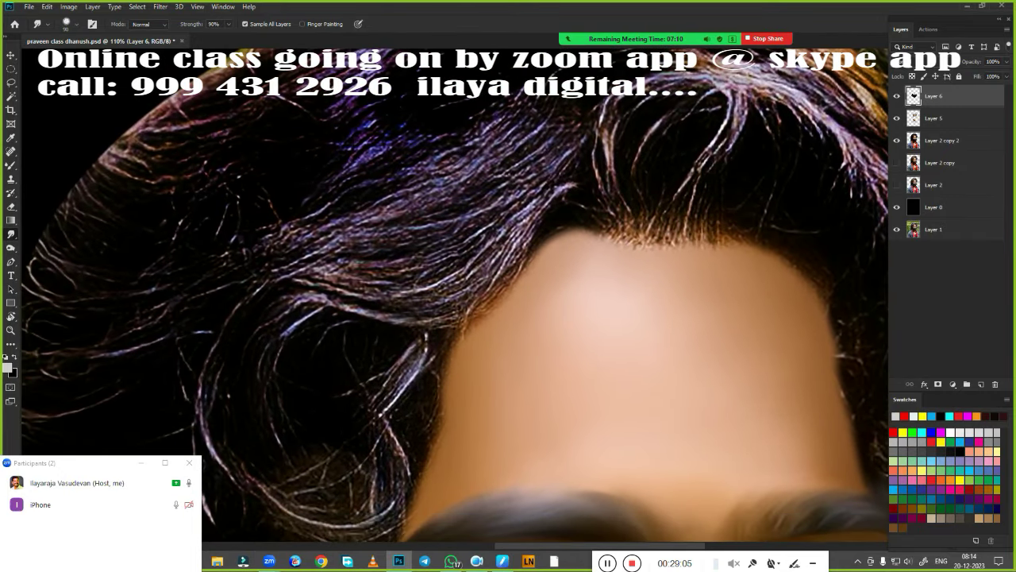
pyautogui.moveTo(318, 305)
pyautogui.mouseDown()
pyautogui.moveTo(272, 306)
pyautogui.moveTo(267, 295)
pyautogui.moveTo(358, 239)
pyautogui.moveTo(397, 231)
pyautogui.mouseUp()
# Smudge the hair above the forehead, side curl and hairline into smooth purple-dark streaks
pyautogui.moveTo(556, 107); pyautogui.dragTo(415, 182)
pyautogui.moveTo(580, 91); pyautogui.dragTo(449, 215)
pyautogui.moveTo(576, 127)
pyautogui.mouseDown()
pyautogui.moveTo(517, 193)
pyautogui.moveTo(609, 189)
pyautogui.moveTo(496, 258)
pyautogui.moveTo(329, 299)
pyautogui.moveTo(328, 277)
pyautogui.moveTo(397, 253)
pyautogui.moveTo(408, 198)
pyautogui.moveTo(265, 341)
pyautogui.moveTo(214, 366)
pyautogui.moveTo(254, 485)
pyautogui.moveTo(326, 381)
pyautogui.mouseUp()
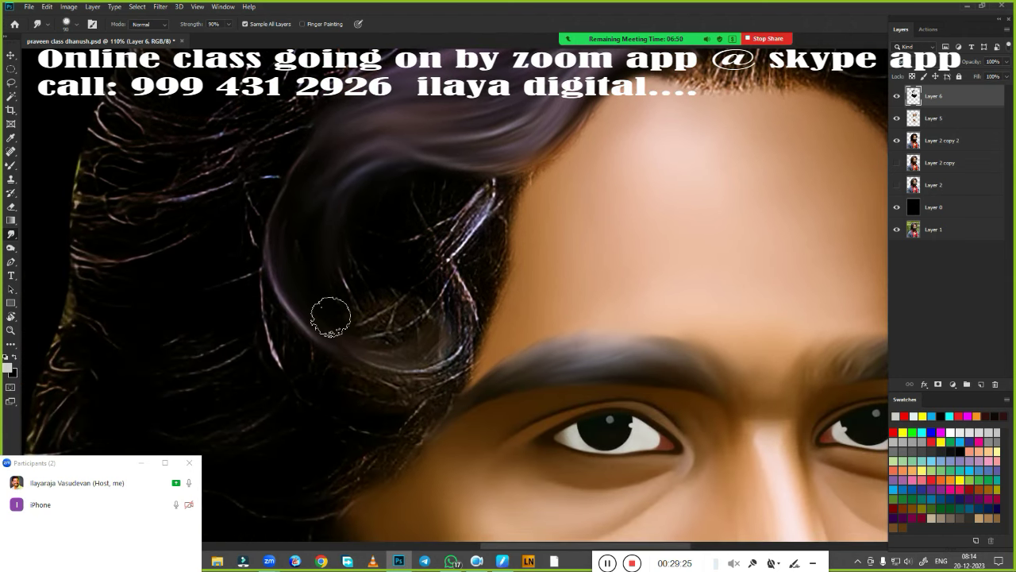
pyautogui.moveTo(449, 194)
pyautogui.mouseDown()
pyautogui.moveTo(522, 177)
pyautogui.moveTo(425, 262)
pyautogui.moveTo(486, 252)
pyautogui.mouseUp()
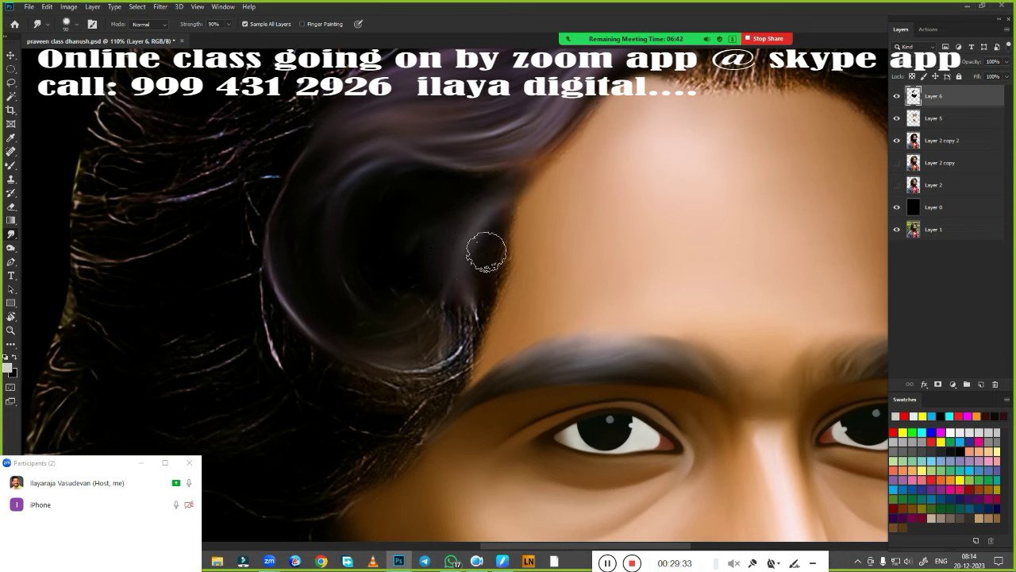
pyautogui.moveTo(431, 312); pyautogui.dragTo(473, 298)
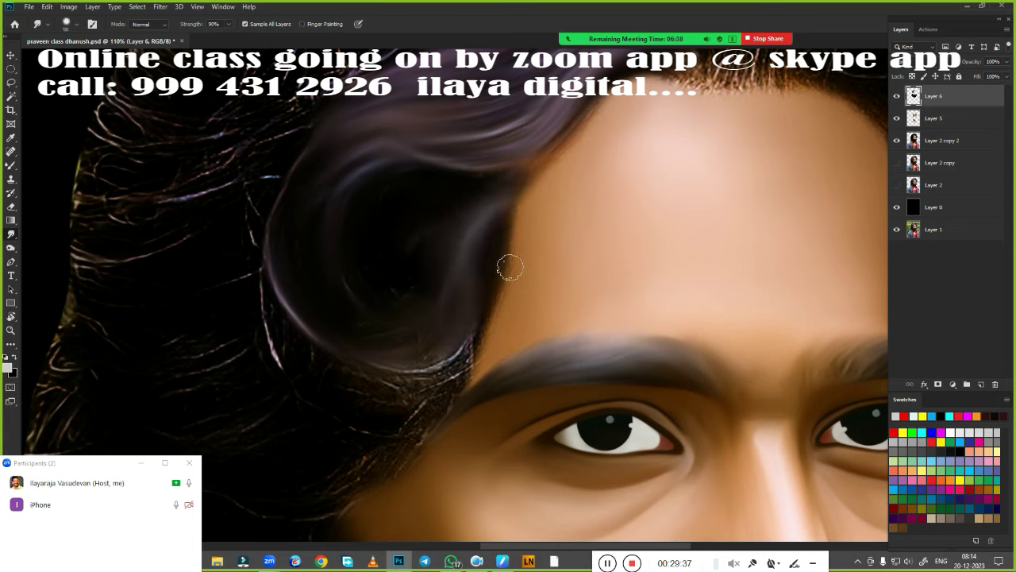
pyautogui.moveTo(397, 377)
pyautogui.mouseDown()
pyautogui.moveTo(447, 342)
pyautogui.moveTo(435, 408)
pyautogui.mouseUp()
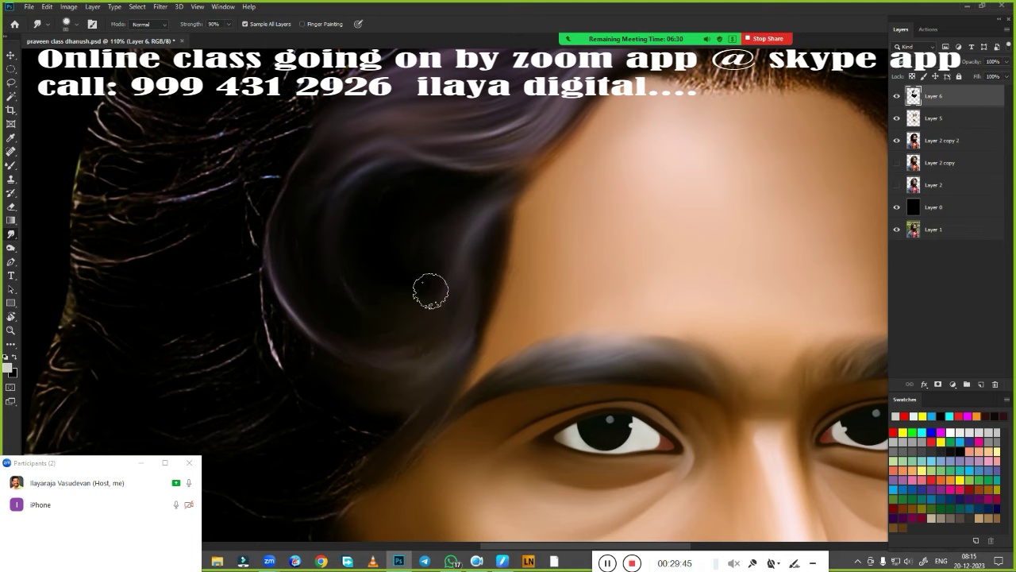
# Soften the bright hair strands beside the face near the eye and cheek
pyautogui.moveTo(430, 291); pyautogui.dragTo(574, 88)
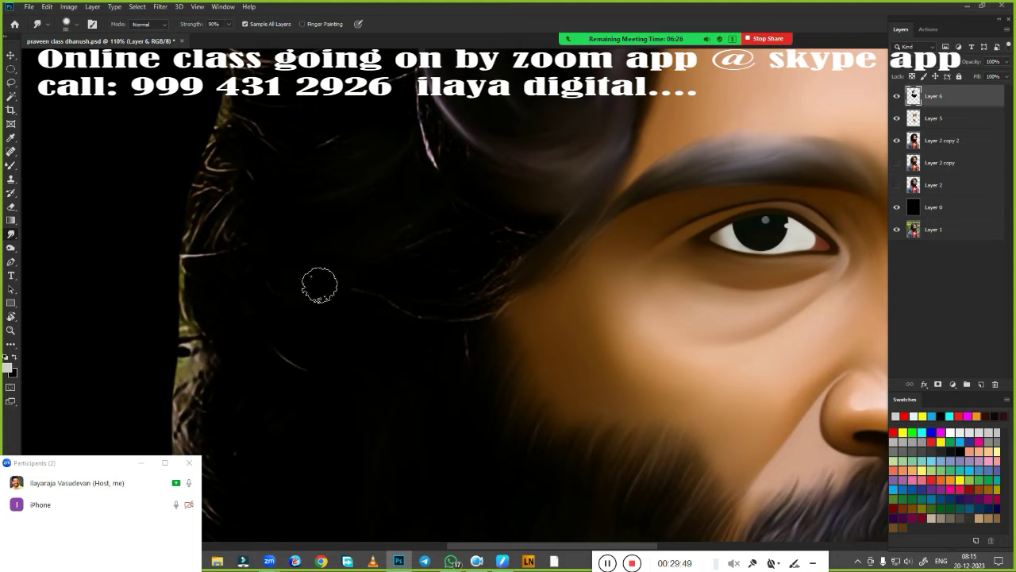
pyautogui.moveTo(397, 113); pyautogui.dragTo(431, 106)
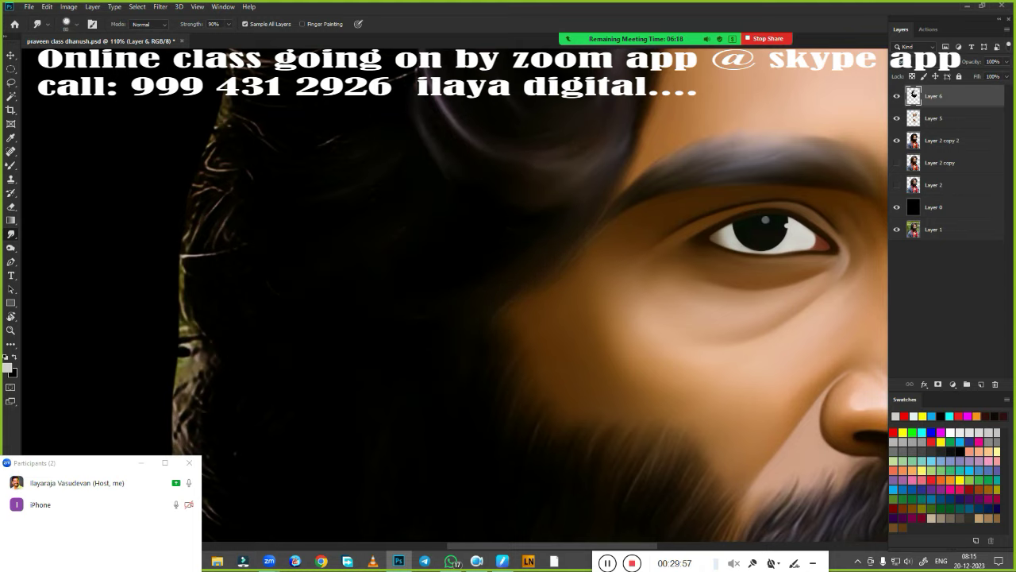
pyautogui.keyDown('alt'); pyautogui.scroll(-2, 460, 363); pyautogui.keyUp('alt')
pyautogui.scroll(5, 402, 408)
pyautogui.scroll(5, 317, 317)
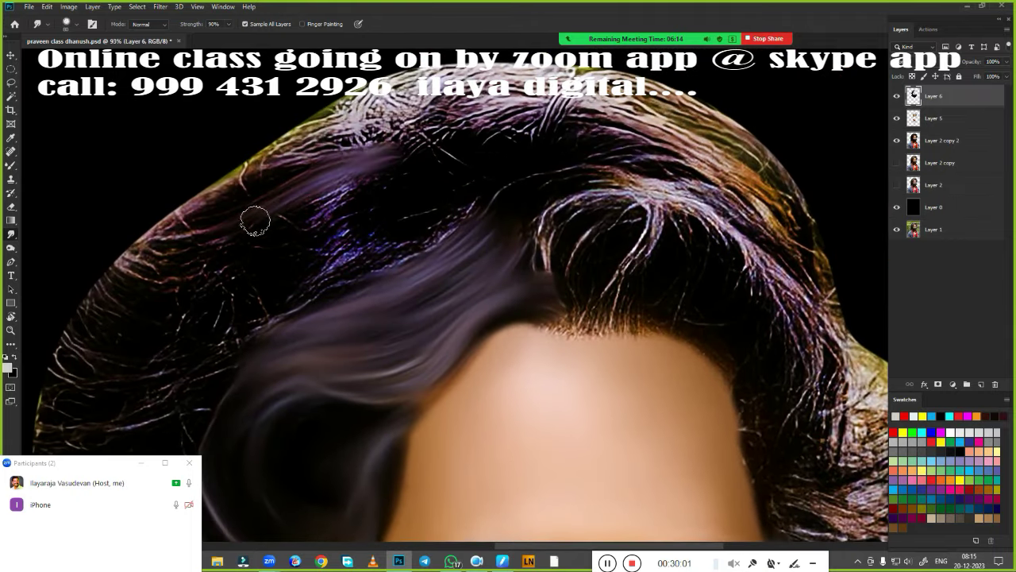
# Smudge the upper purple strands and bright crown curl into dark purple hair
pyautogui.moveTo(255, 222)
pyautogui.mouseDown()
pyautogui.moveTo(420, 178)
pyautogui.moveTo(331, 249)
pyautogui.moveTo(447, 227)
pyautogui.mouseUp()
pyautogui.moveTo(640, 321)
pyautogui.mouseDown()
pyautogui.moveTo(532, 309)
pyautogui.moveTo(518, 330)
pyautogui.moveTo(550, 308)
pyautogui.mouseUp()
pyautogui.moveTo(405, 207)
pyautogui.mouseDown()
pyautogui.moveTo(508, 143)
pyautogui.moveTo(524, 207)
pyautogui.mouseUp()
pyautogui.moveTo(421, 198)
pyautogui.mouseDown()
pyautogui.moveTo(431, 267)
pyautogui.moveTo(465, 245)
pyautogui.moveTo(544, 157)
pyautogui.moveTo(636, 254)
pyautogui.moveTo(703, 373)
pyautogui.mouseUp()
# Smear the forehead hairline and light curl strands into smooth dark hair
pyautogui.moveTo(401, 280)
pyautogui.mouseDown()
pyautogui.moveTo(535, 281)
pyautogui.moveTo(603, 341)
pyautogui.moveTo(618, 371)
pyautogui.mouseUp()
pyautogui.moveTo(386, 252); pyautogui.dragTo(437, 279)
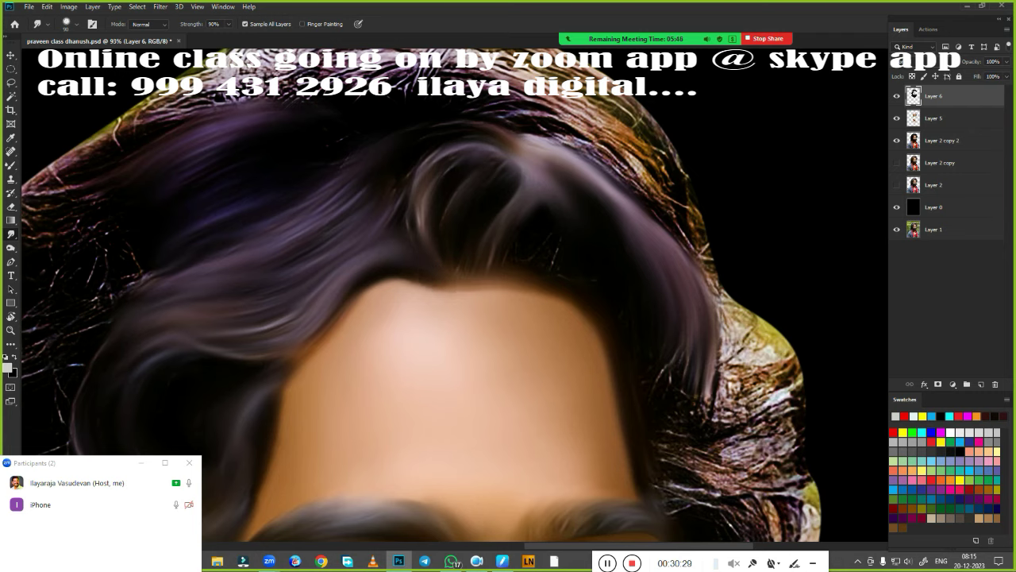
pyautogui.moveTo(393, 212)
pyautogui.mouseDown()
pyautogui.moveTo(466, 150)
pyautogui.moveTo(438, 172)
pyautogui.moveTo(429, 199)
pyautogui.moveTo(482, 213)
pyautogui.moveTo(438, 272)
pyautogui.moveTo(503, 141)
pyautogui.moveTo(370, 159)
pyautogui.moveTo(504, 164)
pyautogui.moveTo(481, 170)
pyautogui.mouseUp()
pyautogui.moveTo(421, 209)
pyautogui.mouseDown()
pyautogui.moveTo(413, 249)
pyautogui.moveTo(499, 229)
pyautogui.moveTo(526, 242)
pyautogui.moveTo(445, 277)
pyautogui.mouseUp()
pyautogui.scroll(5, 444, 277)
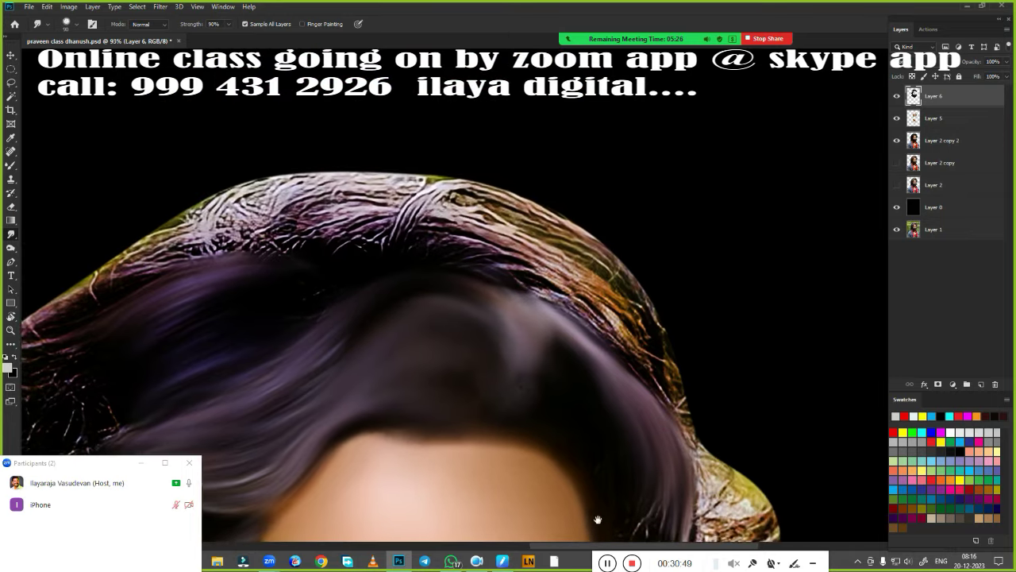
pyautogui.moveTo(540, 278)
pyautogui.mouseDown()
pyautogui.moveTo(465, 208)
pyautogui.moveTo(419, 211)
pyautogui.moveTo(501, 211)
pyautogui.moveTo(458, 215)
pyautogui.moveTo(466, 310)
pyautogui.moveTo(553, 420)
pyautogui.moveTo(549, 308)
pyautogui.moveTo(571, 235)
pyautogui.mouseUp()
pyautogui.scroll(-5, 498, 243)
pyautogui.hscroll(2, 499, 243)
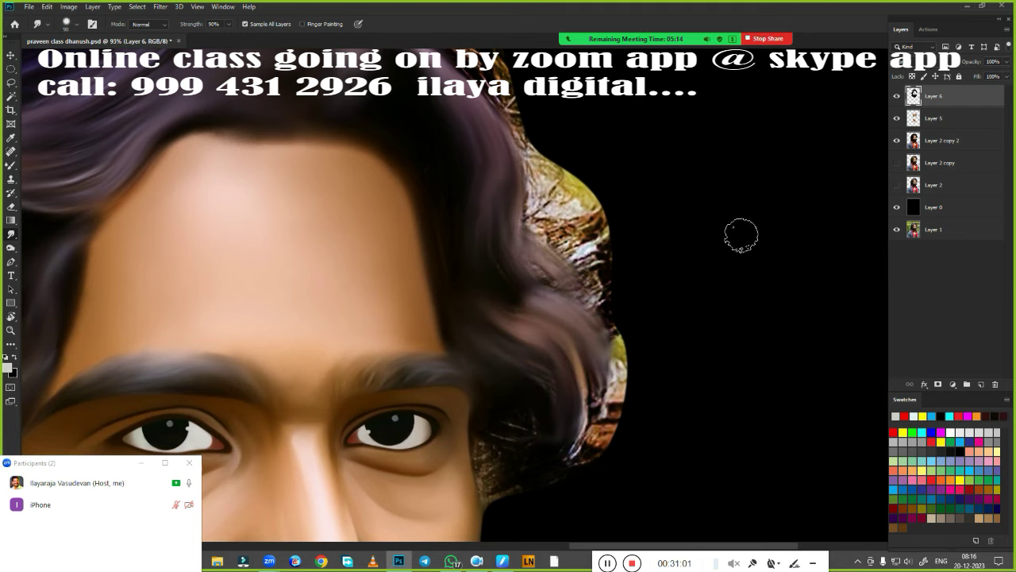
# Smudge the textured, stringy hair along the head's right edge smooth
pyautogui.scroll(2, 487, 244)
pyautogui.hscroll(1, 488, 245)
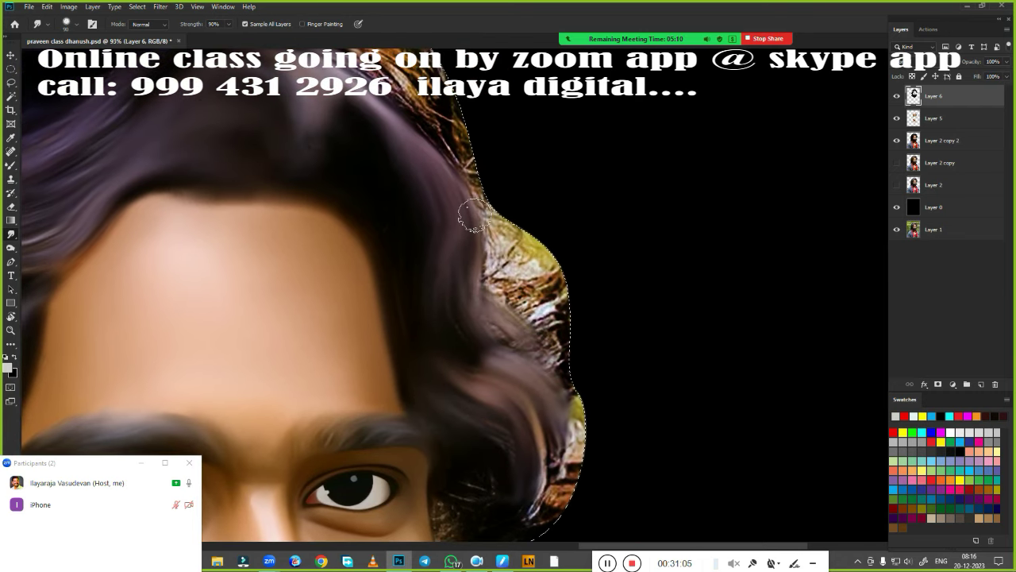
pyautogui.moveTo(468, 206)
pyautogui.mouseDown()
pyautogui.moveTo(545, 359)
pyautogui.moveTo(581, 168)
pyautogui.moveTo(548, 325)
pyautogui.mouseUp()
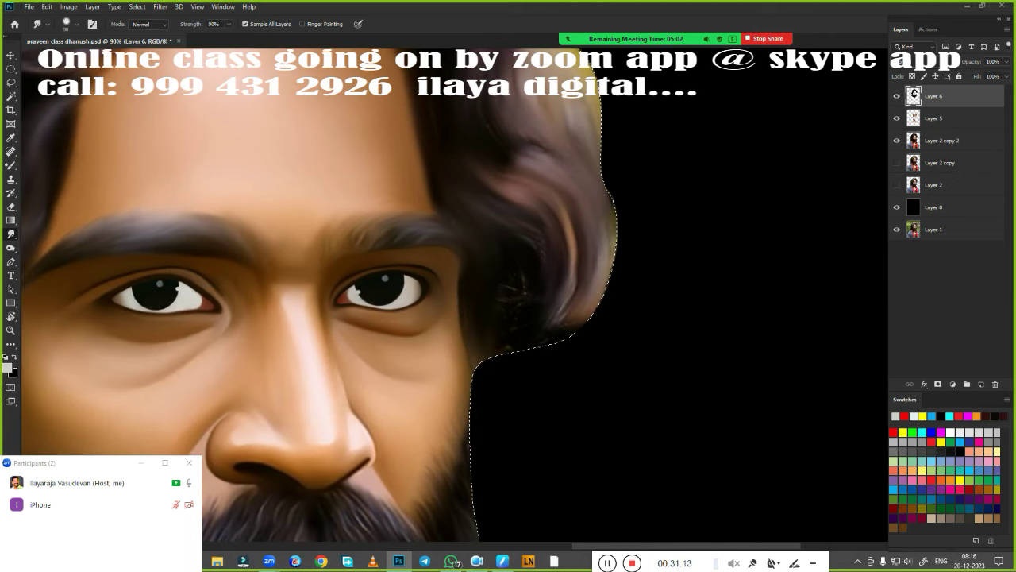
pyautogui.moveTo(476, 317)
pyautogui.mouseDown()
pyautogui.moveTo(524, 232)
pyautogui.moveTo(560, 333)
pyautogui.mouseUp()
pyautogui.moveTo(588, 198); pyautogui.dragTo(611, 246)
pyautogui.moveTo(604, 112); pyautogui.dragTo(508, 382)
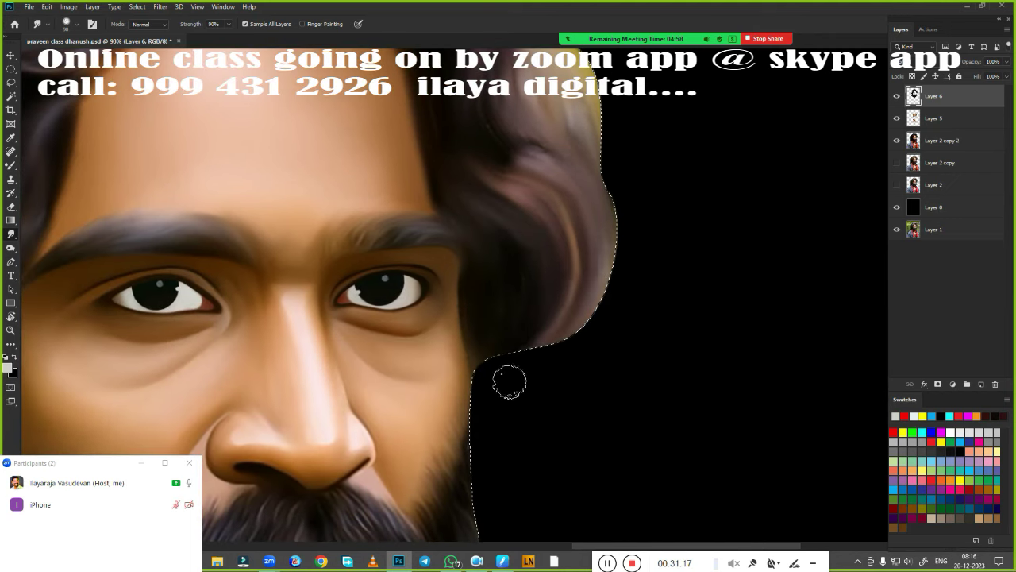
pyautogui.scroll(3, 508, 381)
pyautogui.hscroll(-1, 508, 381)
pyautogui.moveTo(631, 344); pyautogui.dragTo(596, 381)
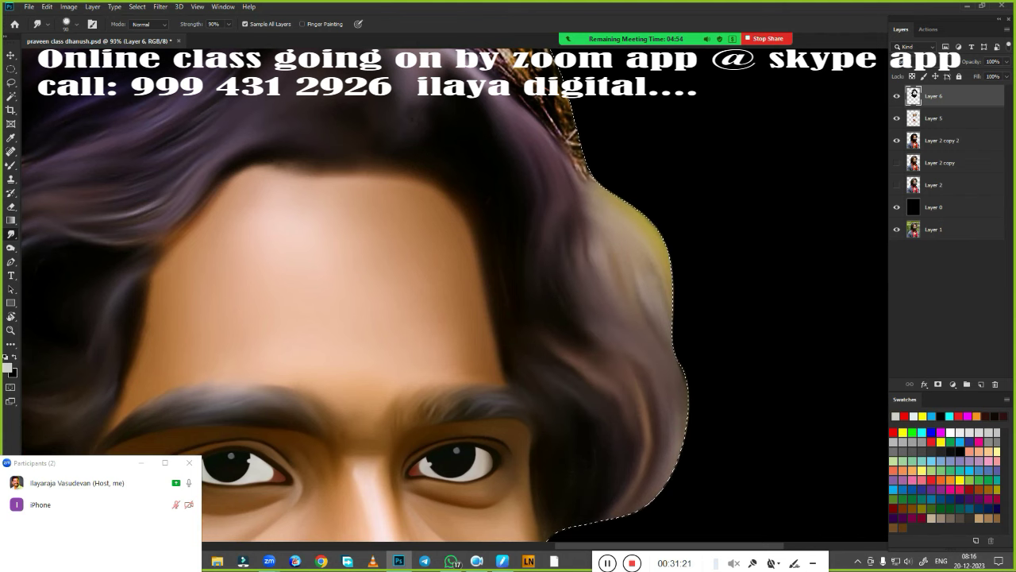
pyautogui.scroll(5, 452, 293)
pyautogui.hscroll(-3, 453, 294)
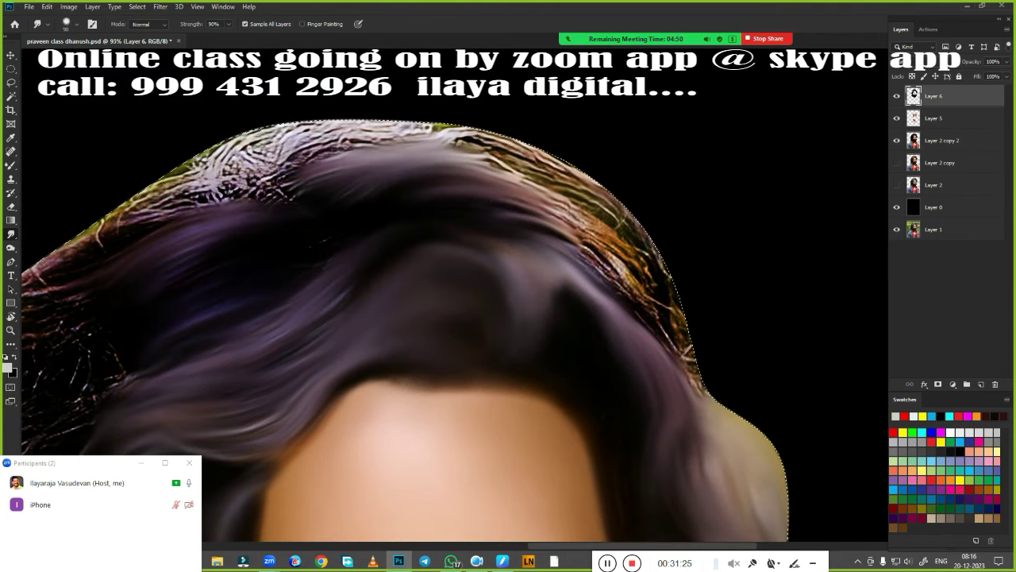
# Smooth the bright strands along the top and left hair edges, then zoom out
pyautogui.moveTo(262, 139)
pyautogui.mouseDown()
pyautogui.moveTo(477, 143)
pyautogui.moveTo(635, 254)
pyautogui.moveTo(699, 381)
pyautogui.moveTo(675, 223)
pyautogui.mouseUp()
pyautogui.hscroll(-3, 783, 268)
pyautogui.hscroll(-2, 783, 268)
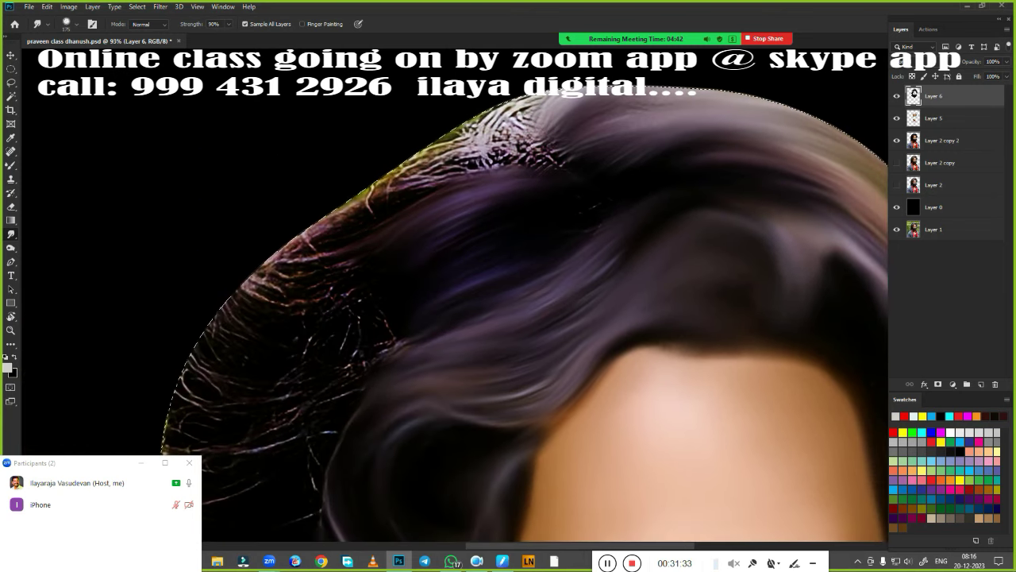
pyautogui.moveTo(349, 223)
pyautogui.mouseDown()
pyautogui.moveTo(473, 131)
pyautogui.moveTo(556, 111)
pyautogui.moveTo(363, 177)
pyautogui.moveTo(481, 170)
pyautogui.mouseUp()
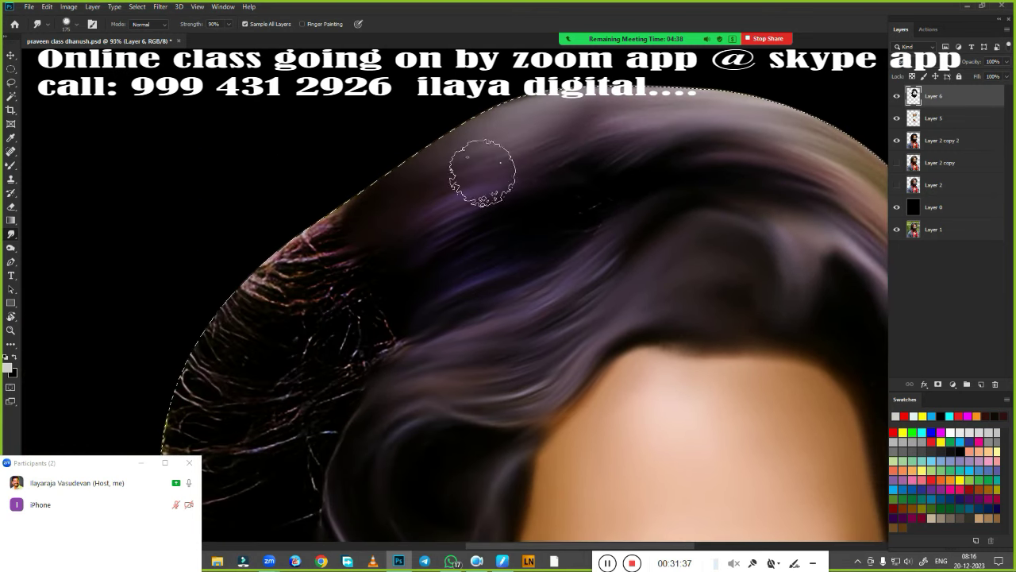
pyautogui.moveTo(472, 304)
pyautogui.mouseDown()
pyautogui.moveTo(545, 261)
pyautogui.moveTo(487, 216)
pyautogui.moveTo(579, 170)
pyautogui.moveTo(476, 183)
pyautogui.moveTo(318, 284)
pyautogui.moveTo(397, 342)
pyautogui.mouseUp()
pyautogui.moveTo(492, 171); pyautogui.dragTo(453, 227)
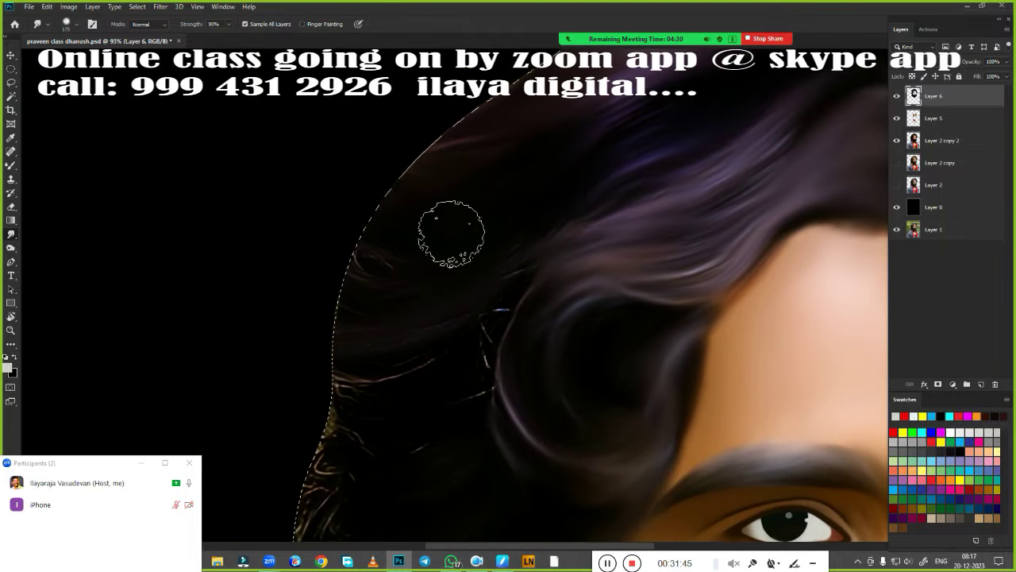
pyautogui.scroll(-3, 487, 236)
pyautogui.scroll(-5, 487, 236)
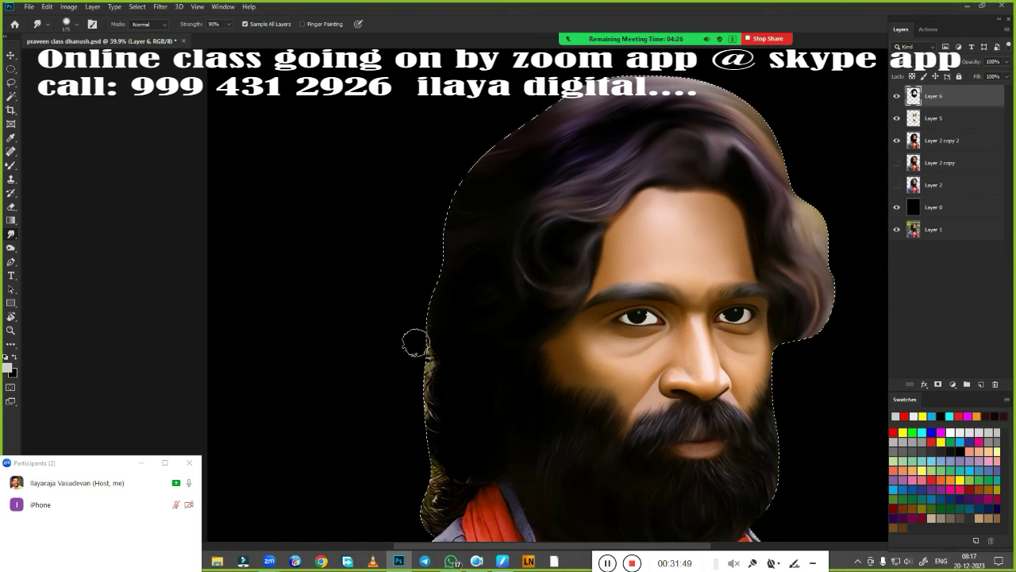
pyautogui.scroll(-3, 460, 422)
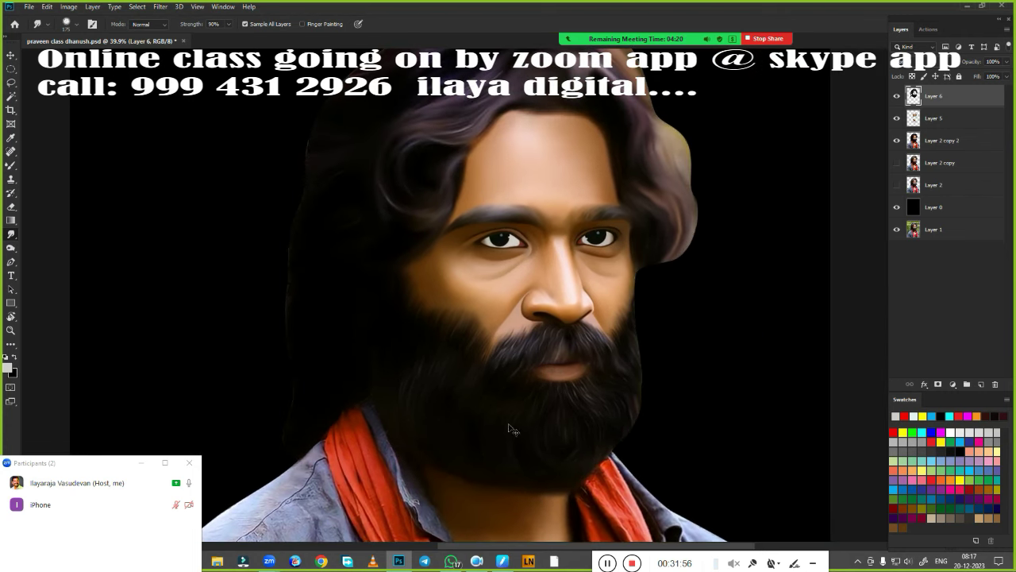
pyautogui.scroll(-3, 513, 429)
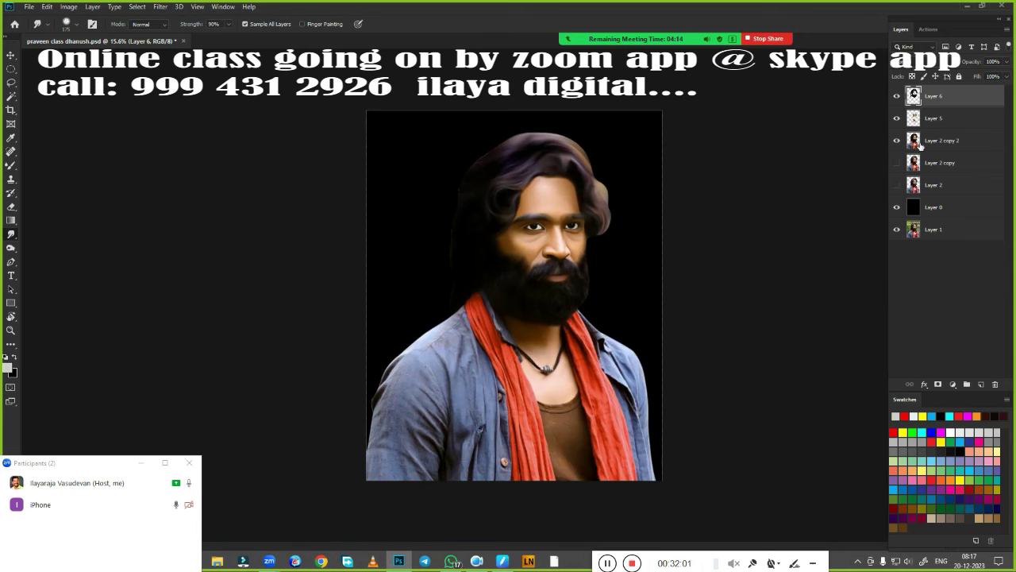
# Delete Layer 5 and reselect Layer 6
pyautogui.click(933, 117)
pyautogui.press('Delete')
pyautogui.keyDown('ctrl'); pyautogui.click(914, 118); pyautogui.keyUp('ctrl')
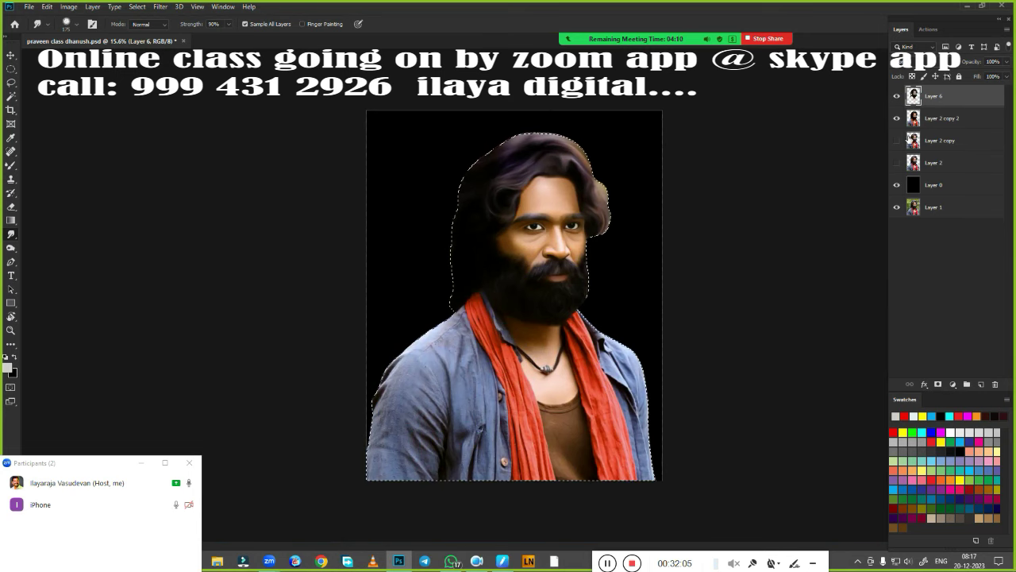
# Smooth the shirt's shoulder and sleeve wrinkles down to the lower sleeve
pyautogui.scroll(2, 588, 365)
pyautogui.scroll(2, 509, 413)
pyautogui.scroll(2, 444, 445)
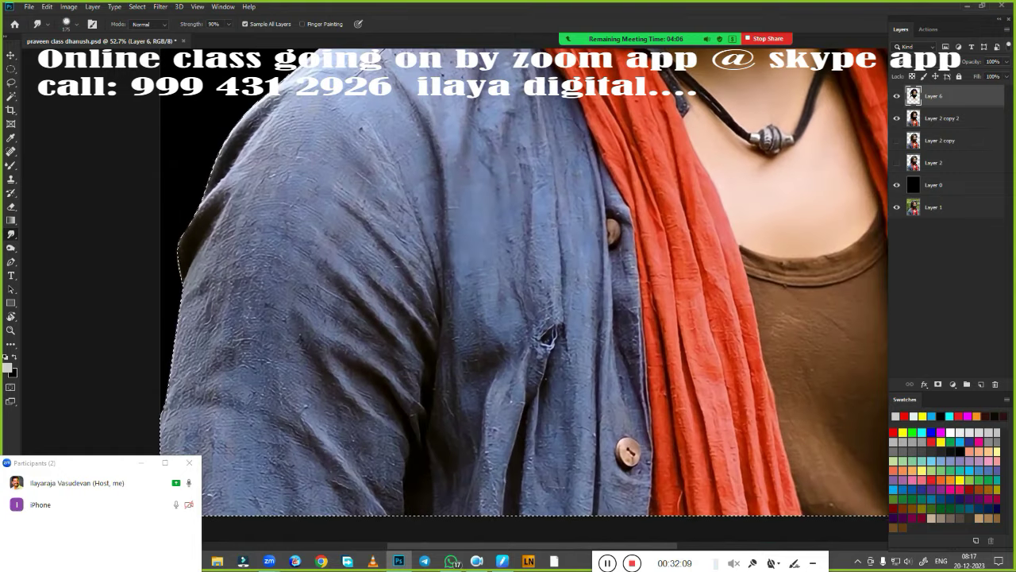
pyautogui.scroll(1, 415, 460)
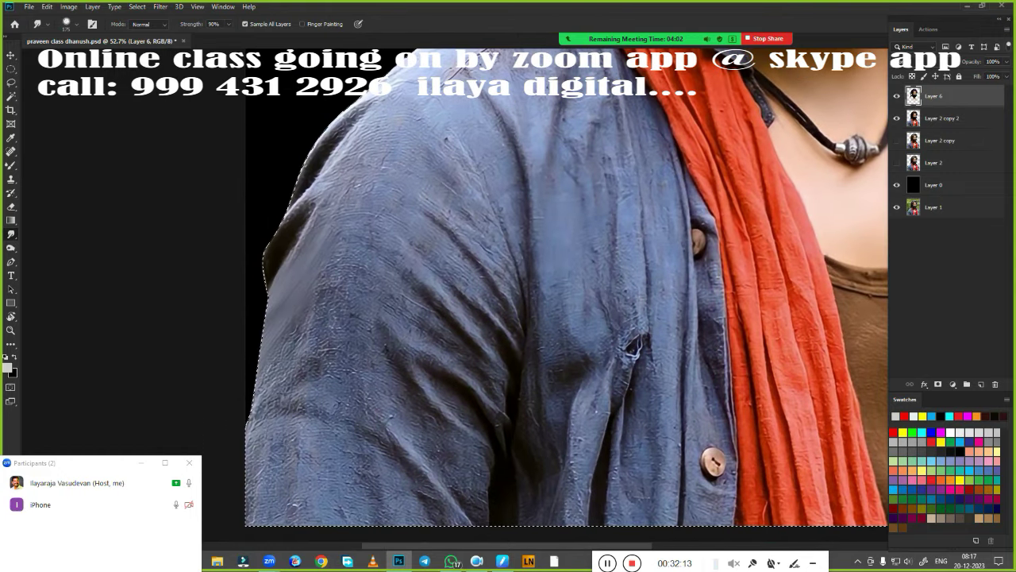
pyautogui.moveTo(350, 198)
pyautogui.mouseDown()
pyautogui.moveTo(301, 246)
pyautogui.moveTo(365, 111)
pyautogui.mouseUp()
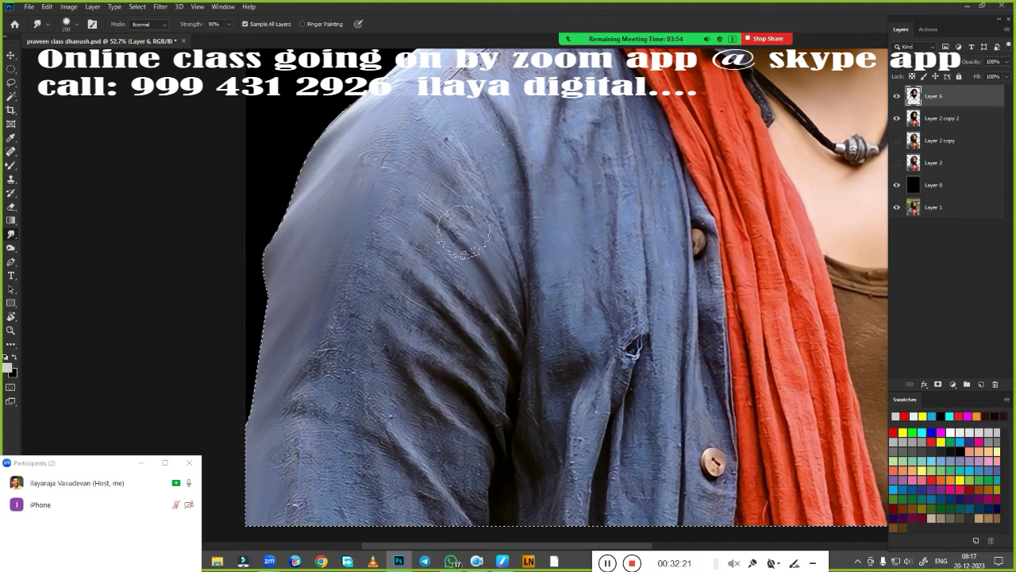
pyautogui.moveTo(484, 309); pyautogui.dragTo(448, 151)
pyautogui.moveTo(509, 119); pyautogui.dragTo(512, 309)
pyautogui.moveTo(393, 143)
pyautogui.mouseDown()
pyautogui.moveTo(373, 231)
pyautogui.moveTo(454, 283)
pyautogui.moveTo(421, 182)
pyautogui.moveTo(500, 350)
pyautogui.mouseUp()
pyautogui.moveTo(397, 286)
pyautogui.mouseDown()
pyautogui.moveTo(487, 420)
pyautogui.moveTo(379, 363)
pyautogui.moveTo(402, 431)
pyautogui.mouseUp()
pyautogui.moveTo(380, 237)
pyautogui.mouseDown()
pyautogui.moveTo(325, 325)
pyautogui.moveTo(294, 420)
pyautogui.mouseUp()
pyautogui.moveTo(399, 295)
pyautogui.mouseDown()
pyautogui.moveTo(272, 477)
pyautogui.moveTo(352, 432)
pyautogui.moveTo(329, 476)
pyautogui.mouseUp()
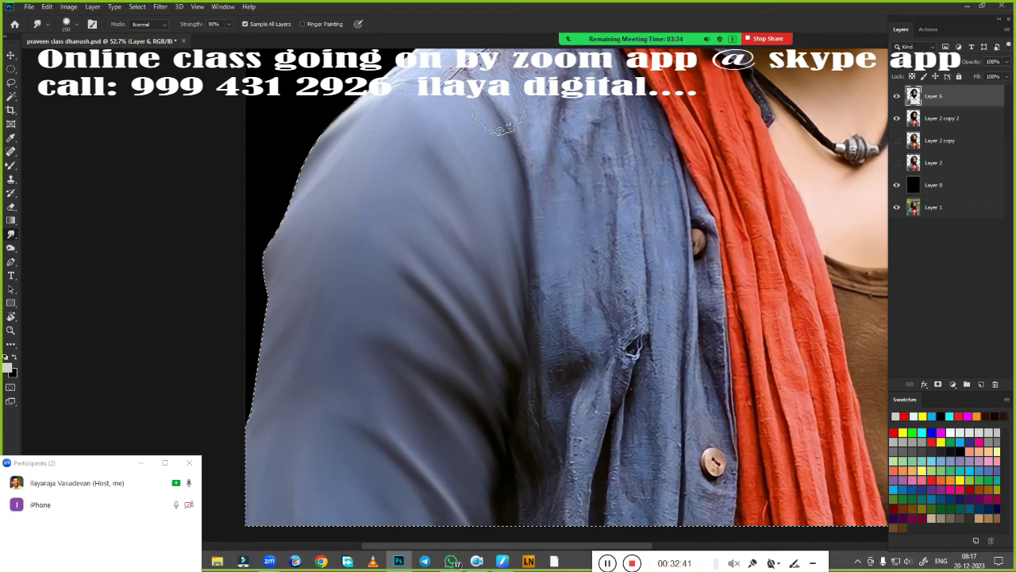
pyautogui.moveTo(498, 115)
pyautogui.mouseDown()
pyautogui.moveTo(556, 358)
pyautogui.moveTo(579, 289)
pyautogui.moveTo(615, 261)
pyautogui.moveTo(626, 291)
pyautogui.moveTo(659, 242)
pyautogui.moveTo(670, 352)
pyautogui.moveTo(618, 538)
pyautogui.mouseUp()
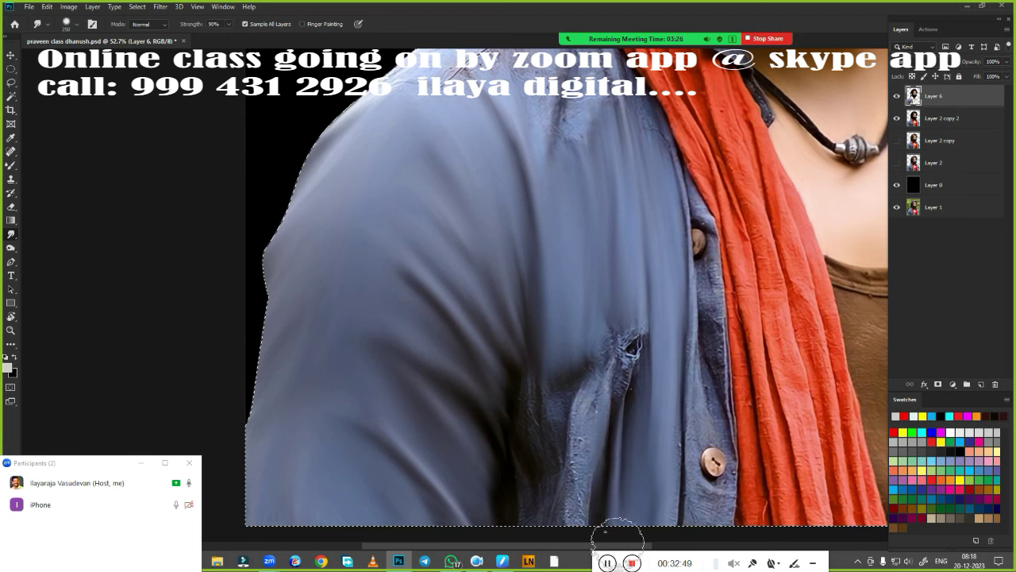
# Smudge the shirt placket, shoulder seam, wrinkles beside the scarf and the scarf's left edge
pyautogui.moveTo(590, 481); pyautogui.dragTo(334, 441)
pyautogui.moveTo(441, 218)
pyautogui.mouseDown()
pyautogui.moveTo(453, 341)
pyautogui.moveTo(415, 469)
pyautogui.moveTo(445, 509)
pyautogui.mouseUp()
pyautogui.moveTo(459, 429)
pyautogui.mouseDown()
pyautogui.moveTo(461, 413)
pyautogui.moveTo(461, 445)
pyautogui.mouseUp()
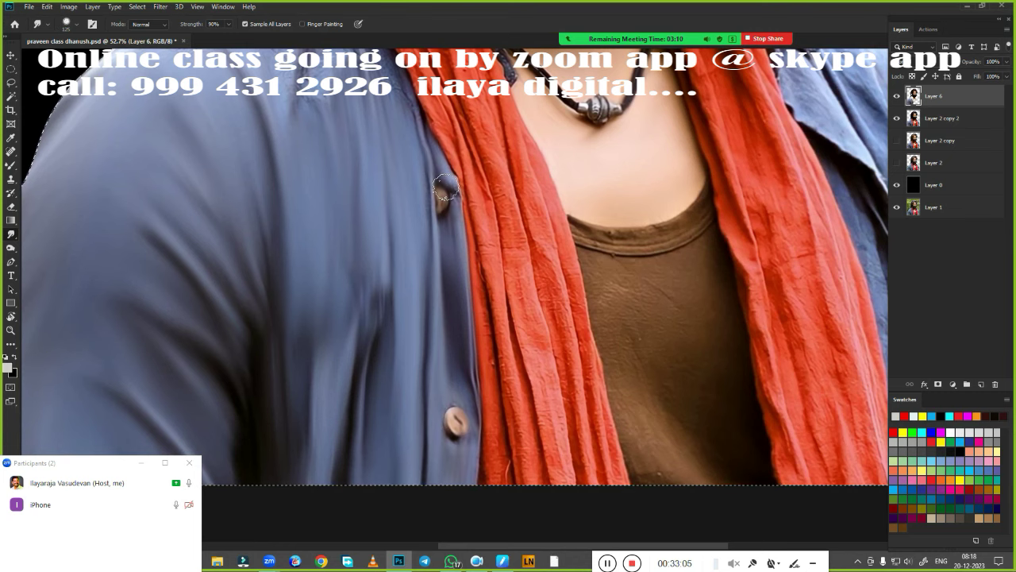
pyautogui.moveTo(436, 201); pyautogui.dragTo(532, 407)
pyautogui.moveTo(278, 242)
pyautogui.mouseDown()
pyautogui.moveTo(381, 143)
pyautogui.moveTo(222, 254)
pyautogui.moveTo(143, 342)
pyautogui.mouseUp()
pyautogui.moveTo(381, 143)
pyautogui.mouseDown()
pyautogui.moveTo(413, 119)
pyautogui.moveTo(263, 286)
pyautogui.mouseUp()
pyautogui.moveTo(429, 183)
pyautogui.mouseDown()
pyautogui.moveTo(465, 302)
pyautogui.moveTo(392, 205)
pyautogui.mouseUp()
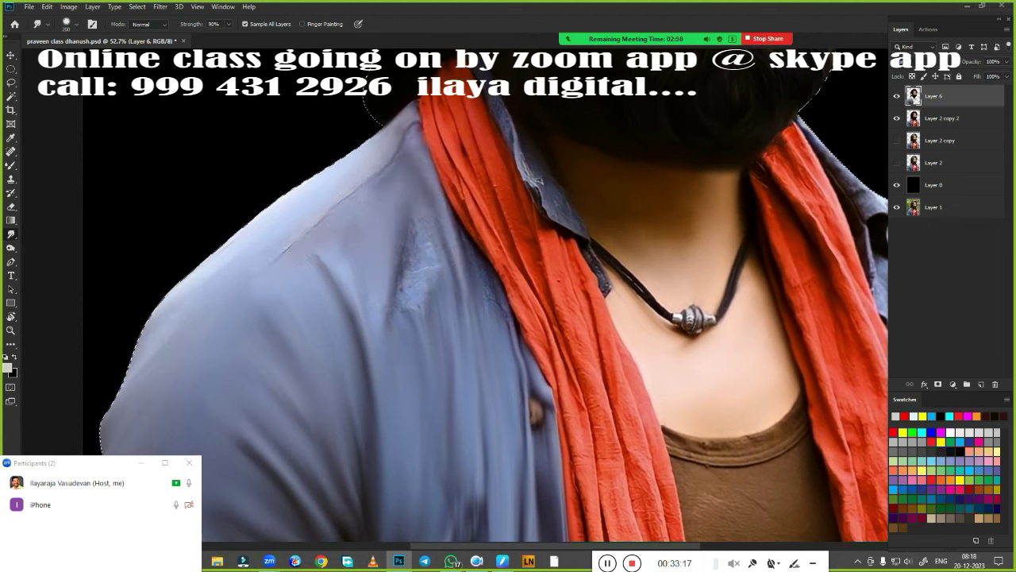
pyautogui.moveTo(407, 274)
pyautogui.mouseDown()
pyautogui.moveTo(397, 338)
pyautogui.moveTo(449, 254)
pyautogui.mouseUp()
pyautogui.moveTo(469, 230)
pyautogui.mouseDown()
pyautogui.moveTo(509, 341)
pyautogui.moveTo(445, 242)
pyautogui.mouseUp()
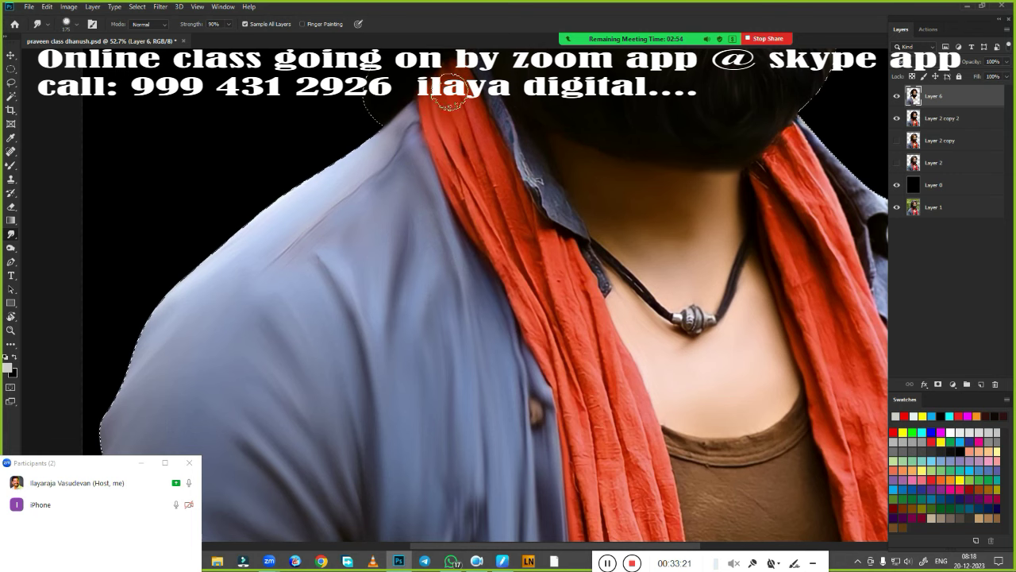
pyautogui.moveTo(448, 94)
pyautogui.mouseDown()
pyautogui.moveTo(529, 231)
pyautogui.moveTo(556, 325)
pyautogui.mouseUp()
pyautogui.moveTo(556, 246); pyautogui.dragTo(675, 476)
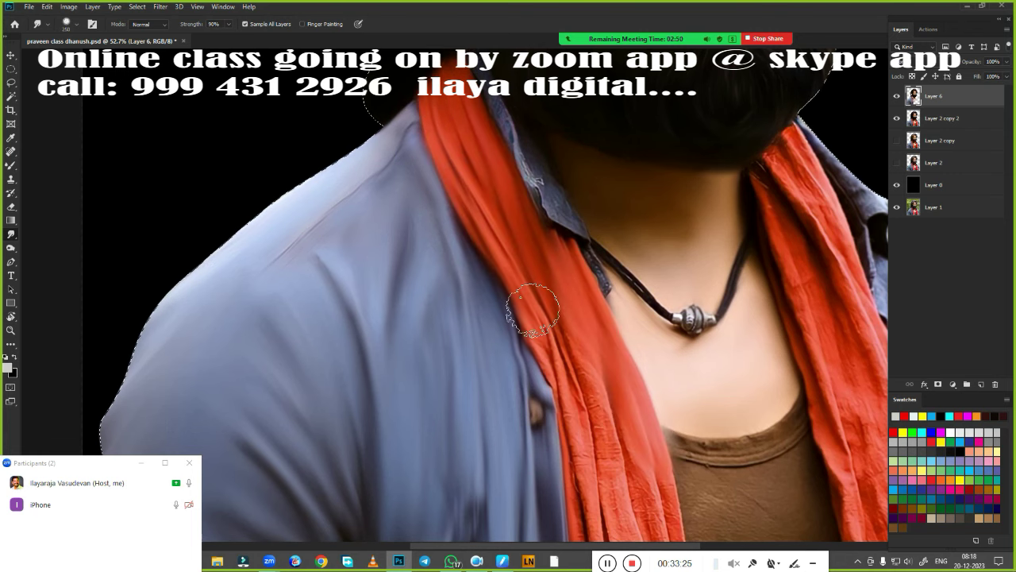
# Soften the shirt collar down to the necklace and along the right shoulder edge
pyautogui.moveTo(532, 309); pyautogui.dragTo(612, 493)
pyautogui.scroll(-3, 556, 357)
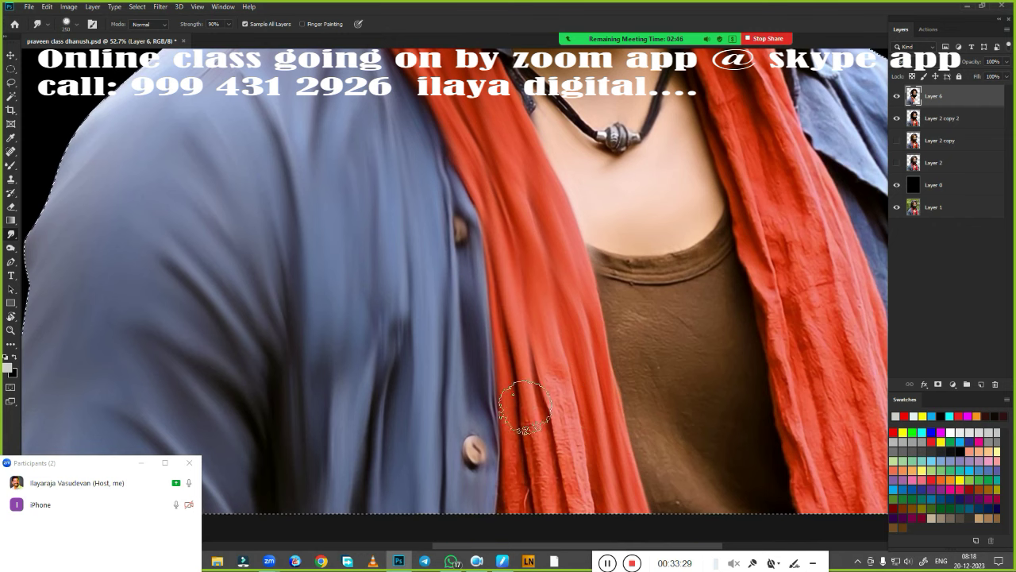
pyautogui.moveTo(435, 174)
pyautogui.mouseDown()
pyautogui.moveTo(284, 244)
pyautogui.moveTo(502, 444)
pyautogui.moveTo(454, 486)
pyautogui.mouseUp()
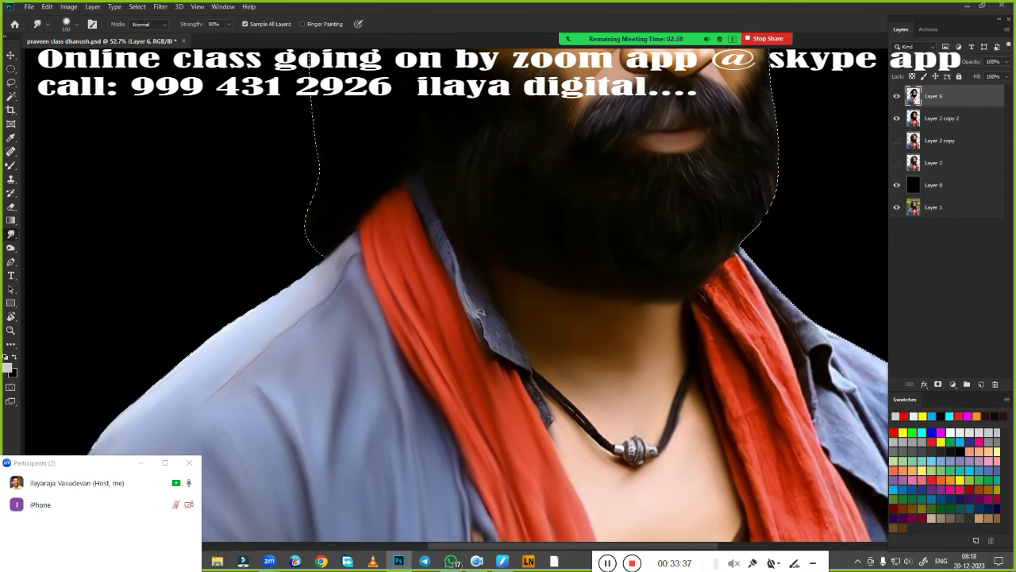
pyautogui.moveTo(436, 226)
pyautogui.mouseDown()
pyautogui.moveTo(481, 329)
pyautogui.moveTo(542, 381)
pyautogui.mouseUp()
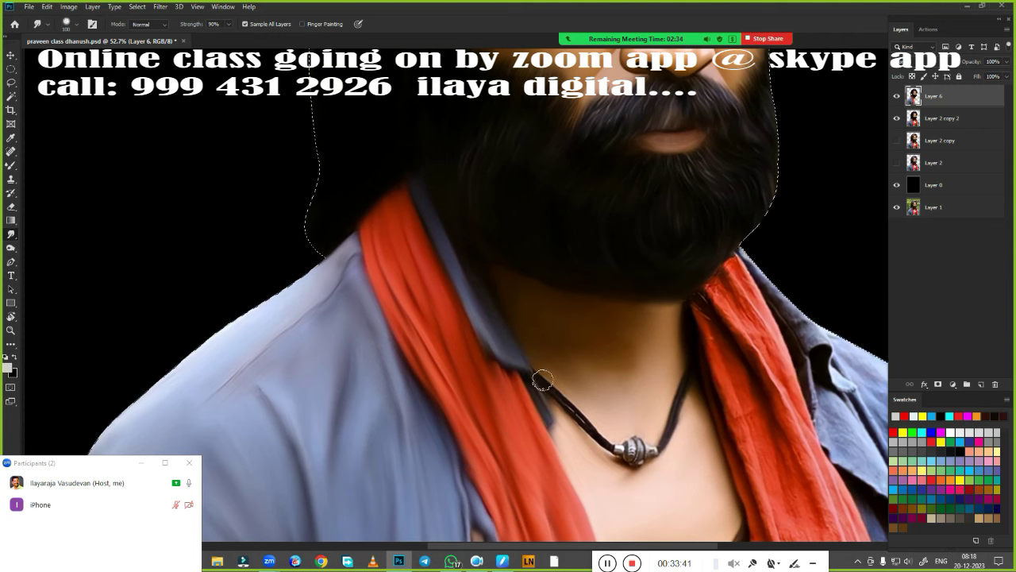
pyautogui.moveTo(773, 421); pyautogui.dragTo(471, 336)
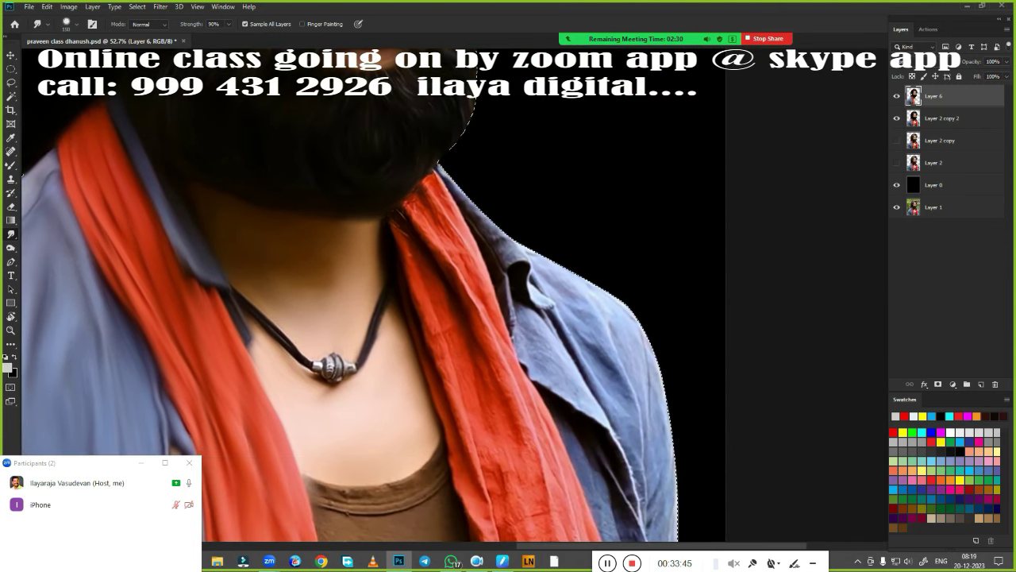
pyautogui.moveTo(438, 193)
pyautogui.mouseDown()
pyautogui.moveTo(469, 178)
pyautogui.moveTo(481, 207)
pyautogui.moveTo(556, 262)
pyautogui.mouseUp()
pyautogui.moveTo(476, 207)
pyautogui.mouseDown()
pyautogui.moveTo(516, 238)
pyautogui.moveTo(524, 342)
pyautogui.mouseUp()
pyautogui.moveTo(508, 246)
pyautogui.mouseDown()
pyautogui.moveTo(556, 318)
pyautogui.moveTo(604, 301)
pyautogui.moveTo(675, 540)
pyautogui.mouseUp()
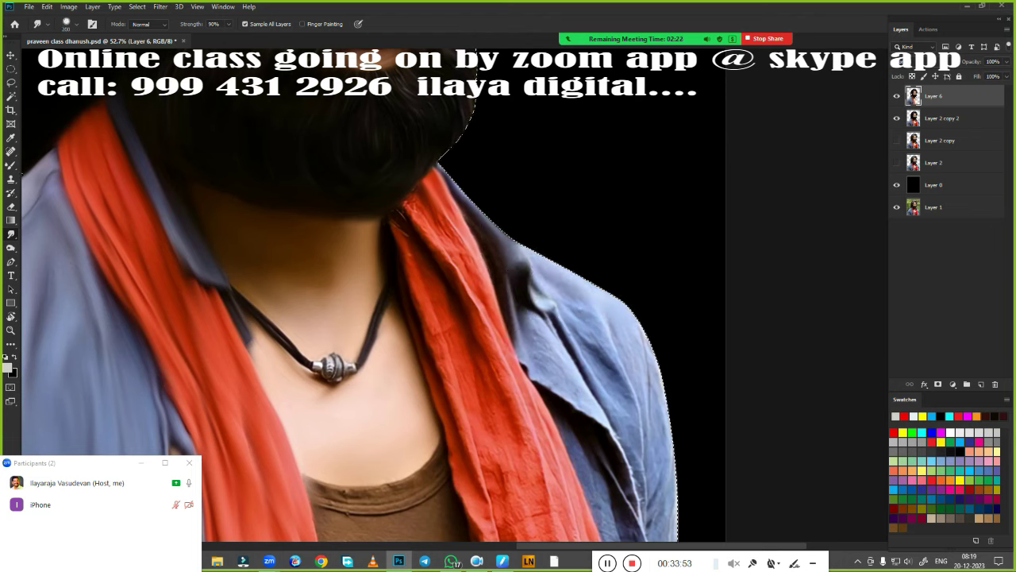
# Smear the right shoulder fold and the scarf edge by the neck smooth
pyautogui.moveTo(675, 317); pyautogui.dragTo(636, 445)
pyautogui.moveTo(556, 302); pyautogui.dragTo(651, 381)
pyautogui.moveTo(603, 325)
pyautogui.mouseDown()
pyautogui.moveTo(620, 453)
pyautogui.moveTo(667, 516)
pyautogui.mouseUp()
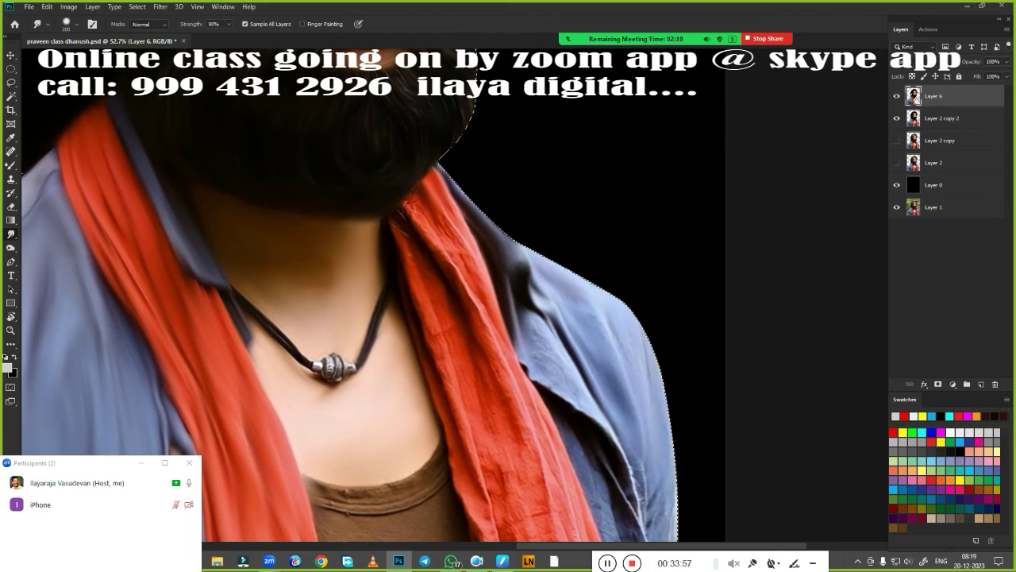
pyautogui.moveTo(524, 318); pyautogui.dragTo(620, 477)
pyautogui.moveTo(444, 210)
pyautogui.mouseDown()
pyautogui.moveTo(476, 318)
pyautogui.moveTo(548, 428)
pyautogui.moveTo(402, 226)
pyautogui.moveTo(476, 468)
pyautogui.mouseUp()
# Smooth the red scarf's folds, including its lower folds
pyautogui.moveTo(421, 246)
pyautogui.mouseDown()
pyautogui.moveTo(525, 469)
pyautogui.moveTo(471, 250)
pyautogui.moveTo(545, 381)
pyautogui.moveTo(442, 290)
pyautogui.moveTo(500, 540)
pyautogui.mouseUp()
pyautogui.moveTo(470, 291); pyautogui.dragTo(509, 476)
pyautogui.scroll(-3, 453, 263)
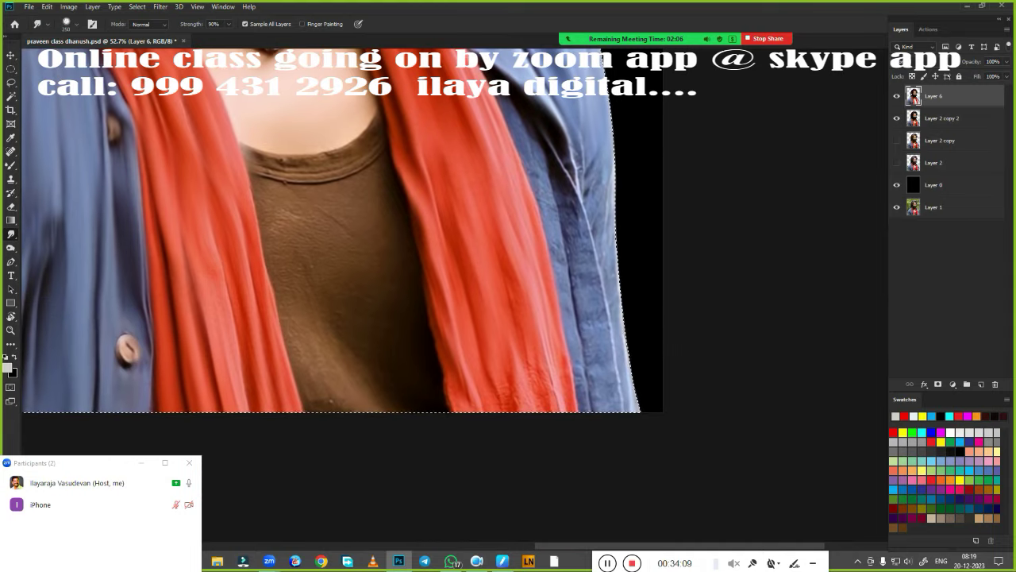
pyautogui.moveTo(556, 445); pyautogui.dragTo(508, 238)
pyautogui.moveTo(453, 366); pyautogui.dragTo(516, 409)
pyautogui.moveTo(508, 80); pyautogui.dragTo(596, 397)
# Soften the shirt folds right of the scarf and the brown shirt's neckline, then zoom out
pyautogui.moveTo(556, 143); pyautogui.dragTo(588, 247)
pyautogui.moveTo(603, 87); pyautogui.dragTo(627, 397)
pyautogui.moveTo(576, 287)
pyautogui.mouseDown()
pyautogui.moveTo(620, 494)
pyautogui.moveTo(607, 254)
pyautogui.mouseUp()
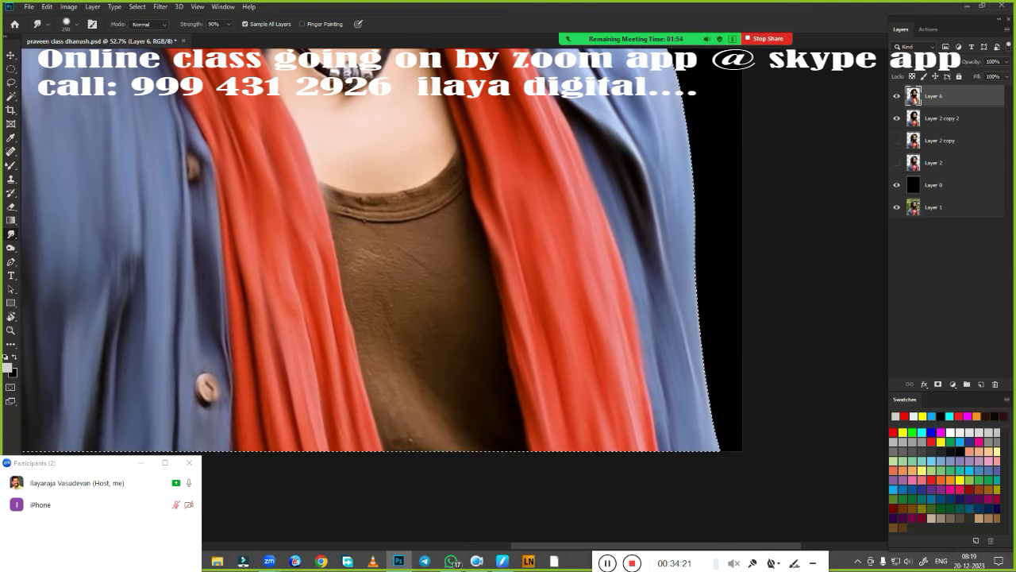
pyautogui.moveTo(341, 203)
pyautogui.mouseDown()
pyautogui.moveTo(413, 195)
pyautogui.moveTo(381, 210)
pyautogui.moveTo(374, 227)
pyautogui.moveTo(374, 357)
pyautogui.moveTo(478, 280)
pyautogui.moveTo(397, 306)
pyautogui.moveTo(401, 393)
pyautogui.mouseUp()
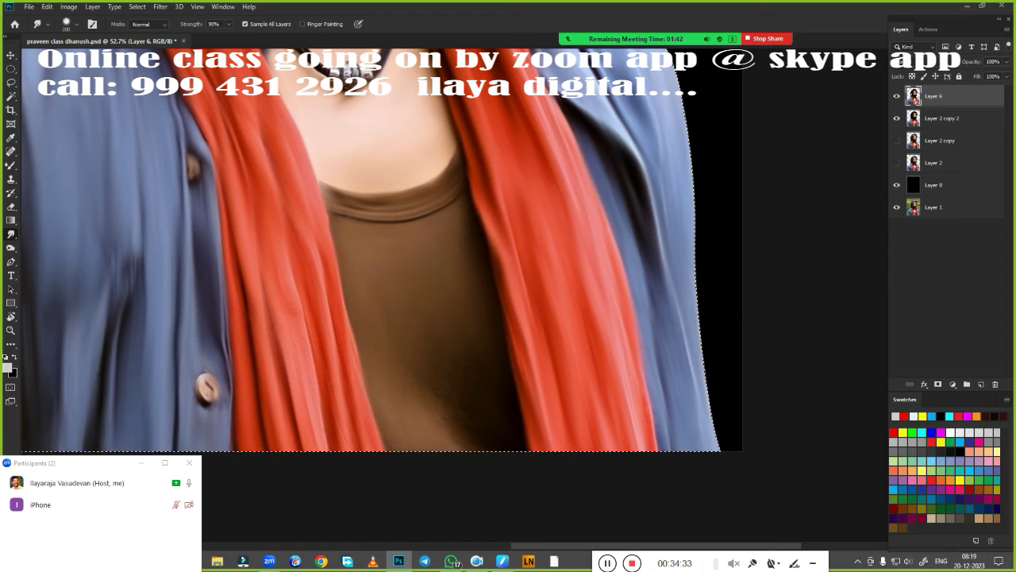
pyautogui.scroll(-3, 545, 440)
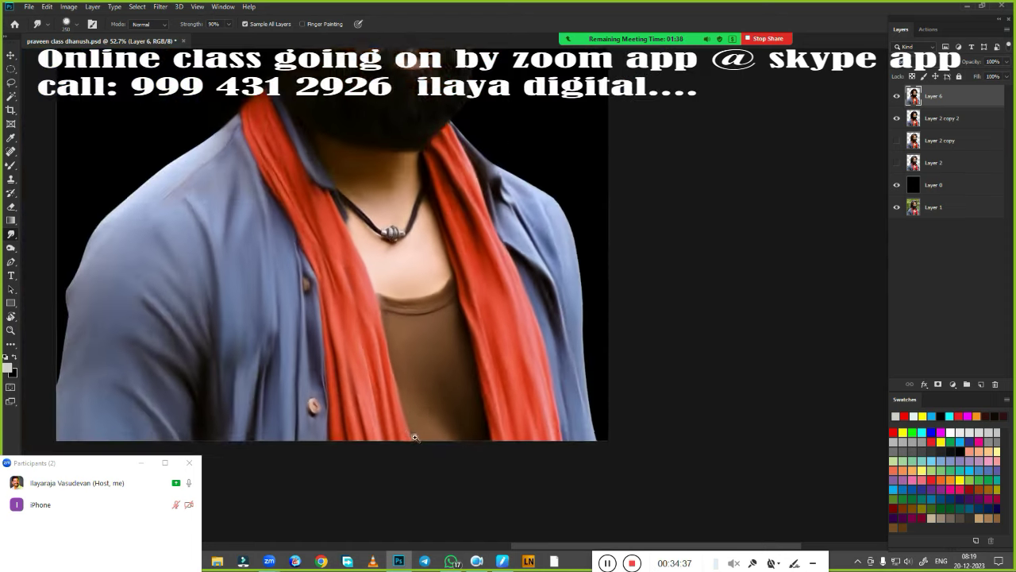
pyautogui.scroll(-2, 544, 440)
pyautogui.scroll(-2, 545, 440)
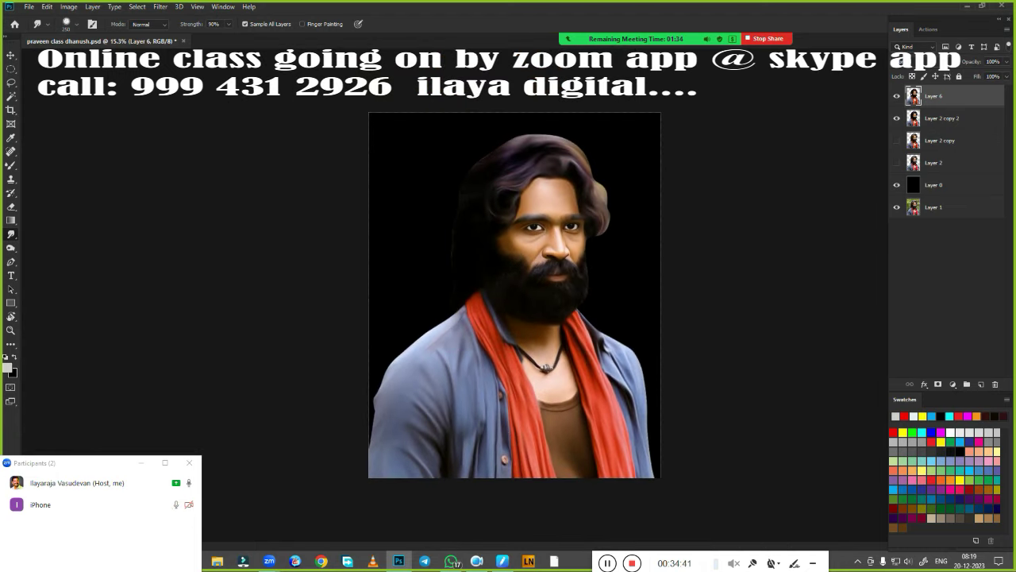
# Delete Layer 2 copy 2, then toggle the painted layer to compare it with the photo
pyautogui.click(945, 121)
pyautogui.press('Delete')
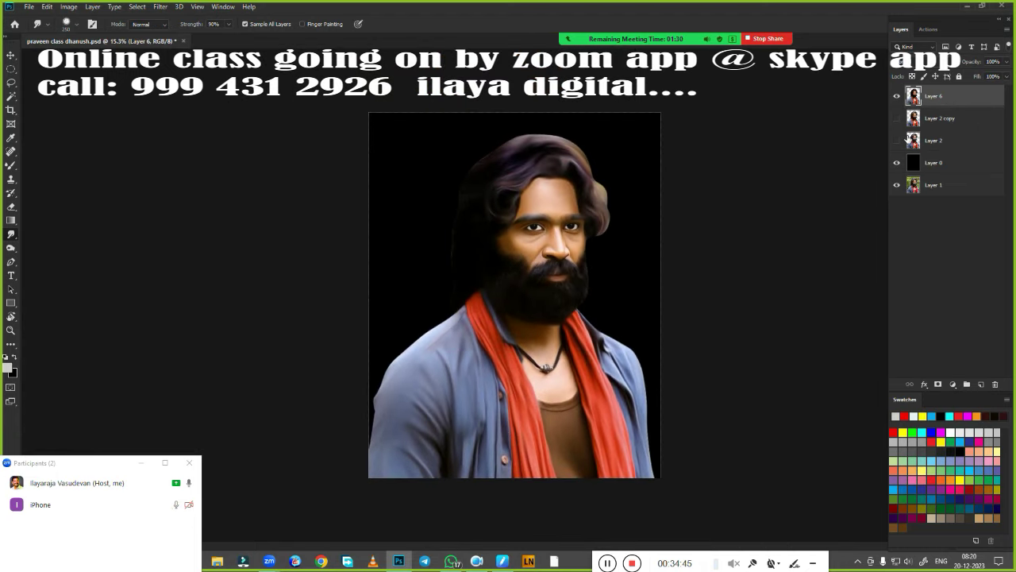
pyautogui.hotkey('ctrl', '+')
pyautogui.click(898, 95)
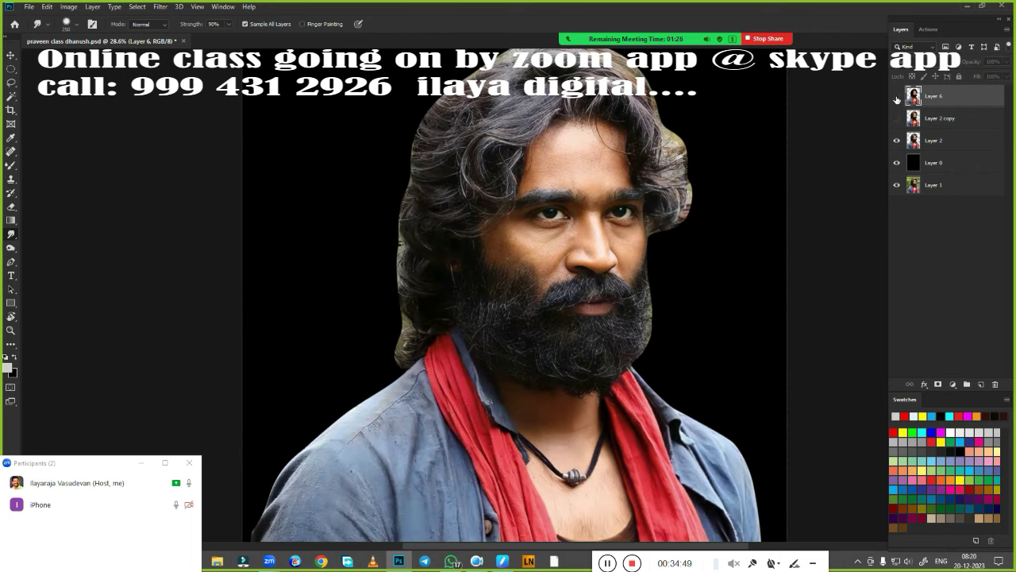
pyautogui.click(898, 96)
pyautogui.click(899, 96)
pyautogui.click(898, 96)
pyautogui.click(898, 96)
pyautogui.click(898, 96)
pyautogui.click(898, 96)
pyautogui.click(898, 96)
# Hide and reshow the painted layers, Layer 2 copy and Layer 2 to check against the background
pyautogui.scroll(-2, 641, 249)
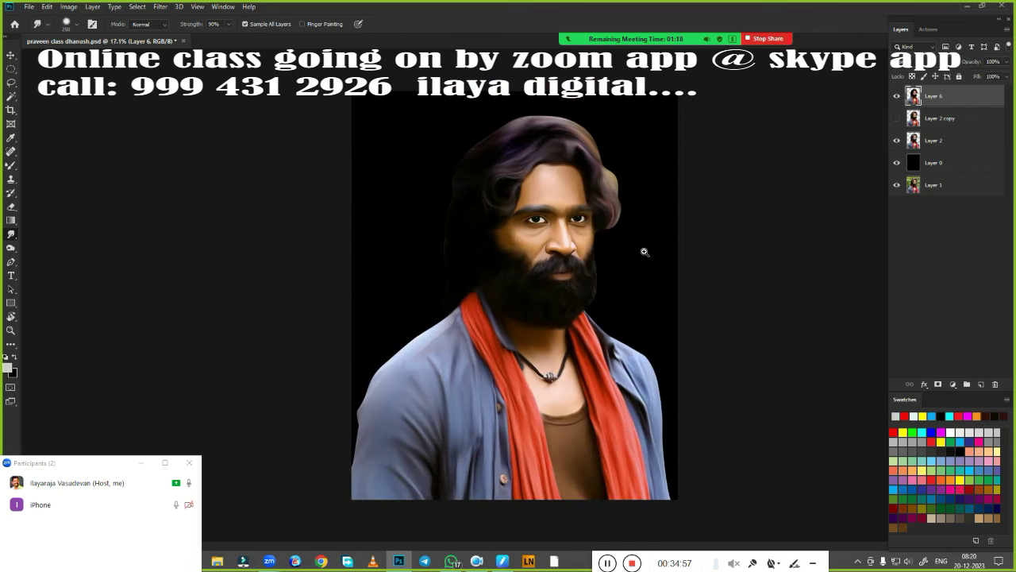
pyautogui.scroll(3, 559, 300)
pyautogui.scroll(-2, 559, 300)
pyautogui.scroll(-1, 622, 318)
pyautogui.scroll(-1, 610, 245)
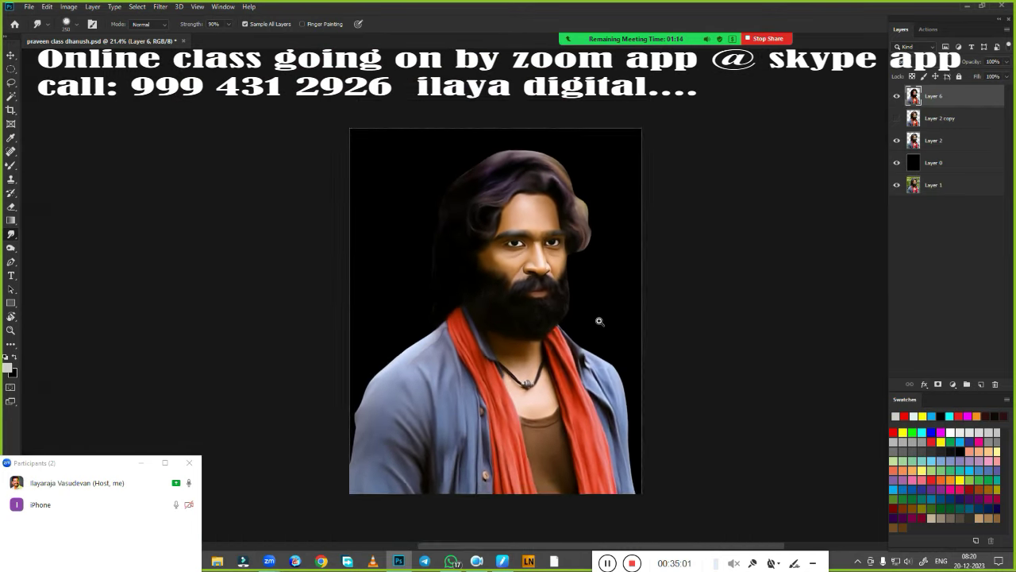
pyautogui.scroll(-1, 596, 323)
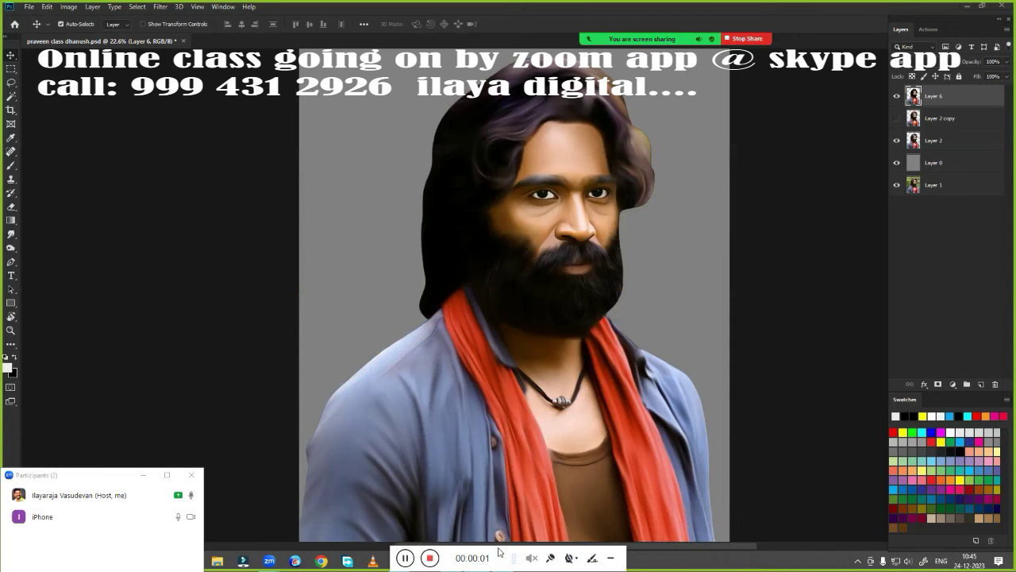
pyautogui.click(898, 96)
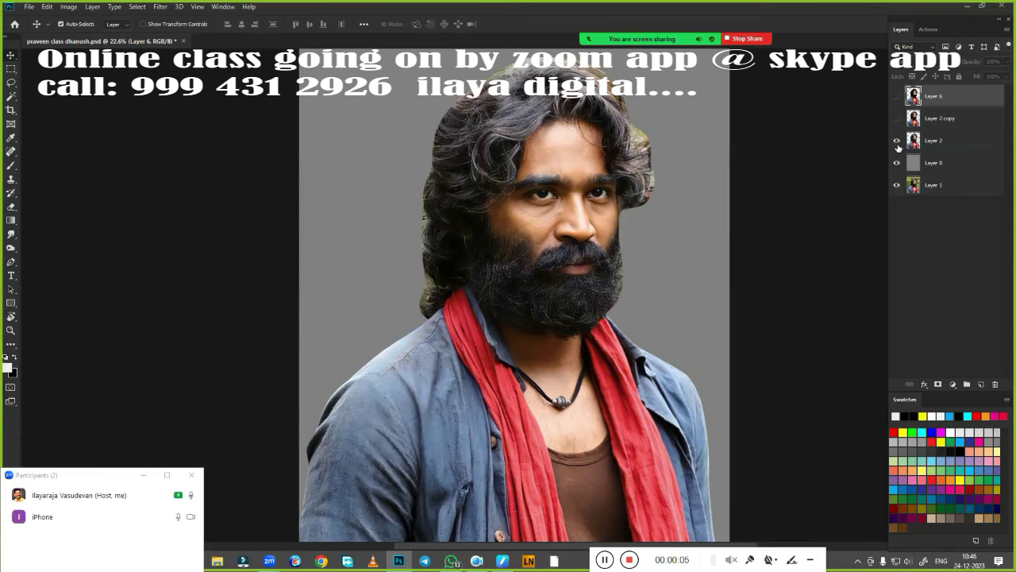
pyautogui.click(897, 141)
pyautogui.click(897, 162)
pyautogui.click(921, 185)
pyautogui.click(897, 162)
pyautogui.click(897, 141)
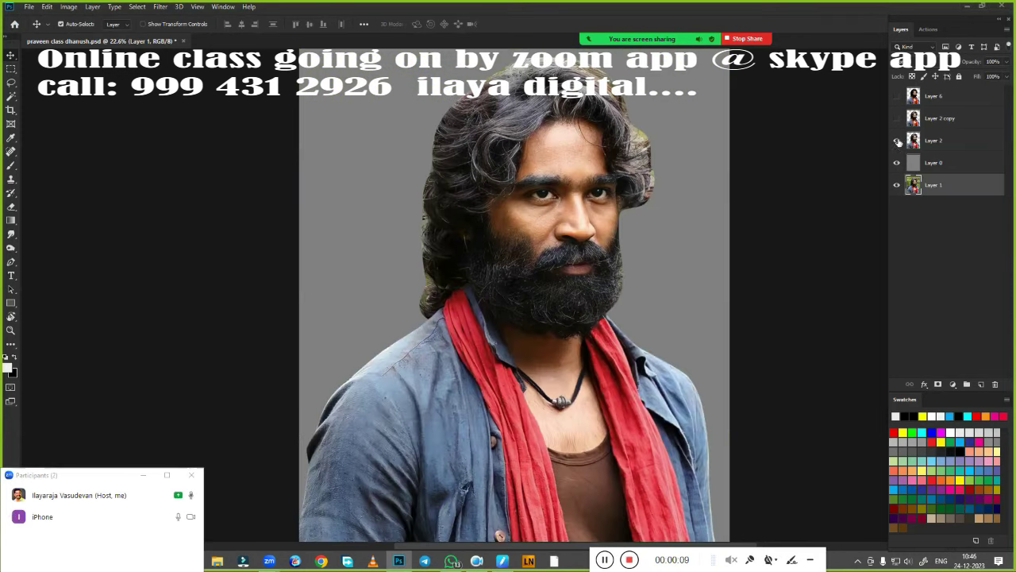
pyautogui.click(897, 118)
pyautogui.scroll(3, 674, 242)
pyautogui.click(898, 96)
pyautogui.scroll(-2, 687, 279)
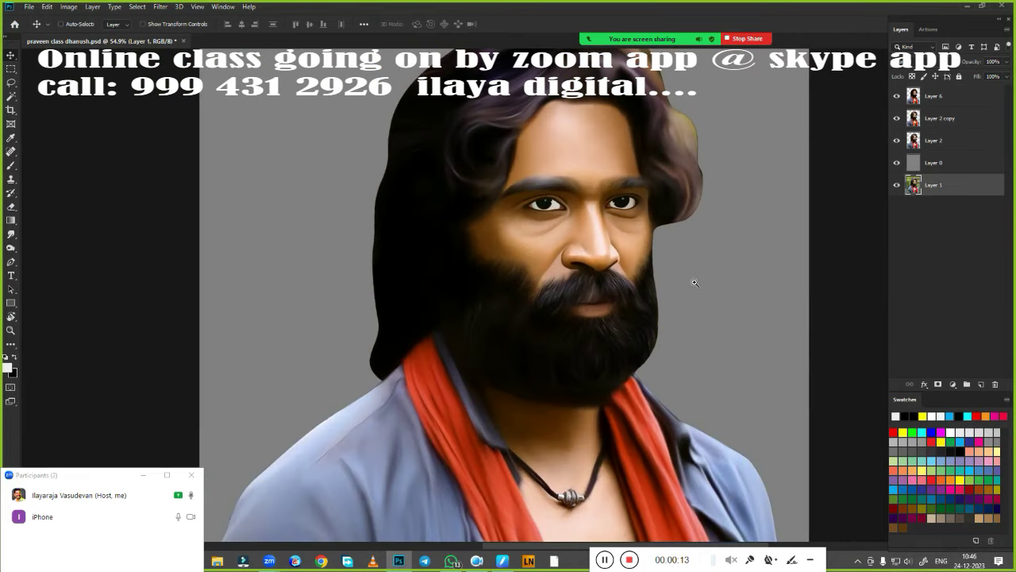
# Duplicate Layer 6 into Layer 6 copy, toggle it to compare, and discard a test empty layer
pyautogui.click(979, 93)
pyautogui.hotkey('ctrl', 'j')
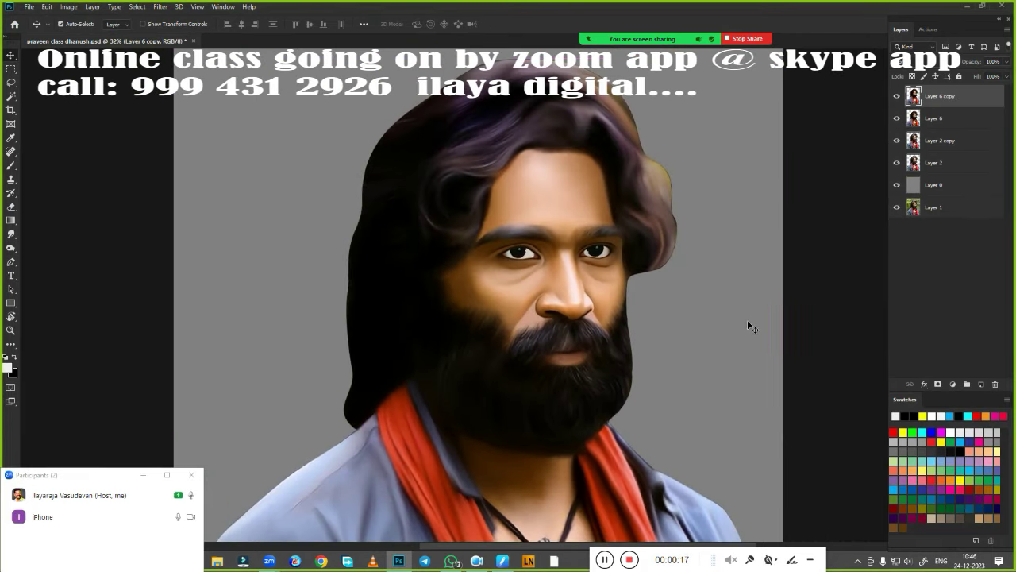
pyautogui.doubleClick(898, 96)
pyautogui.click(898, 96)
pyautogui.click(897, 96)
pyautogui.click(983, 385)
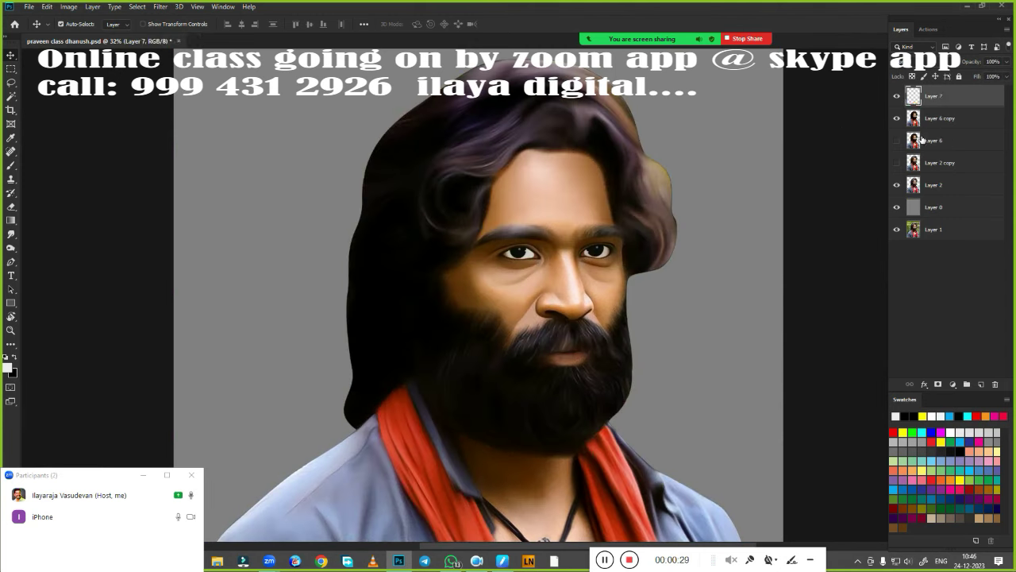
pyautogui.hotkey('ctrl', 'z')
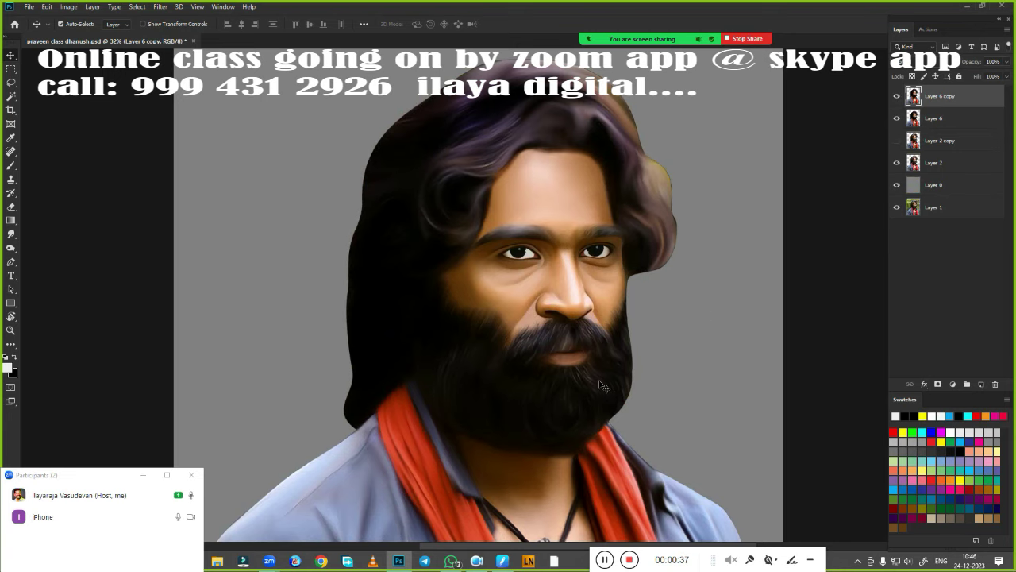
pyautogui.scroll(5, 592, 364)
pyautogui.press('l')
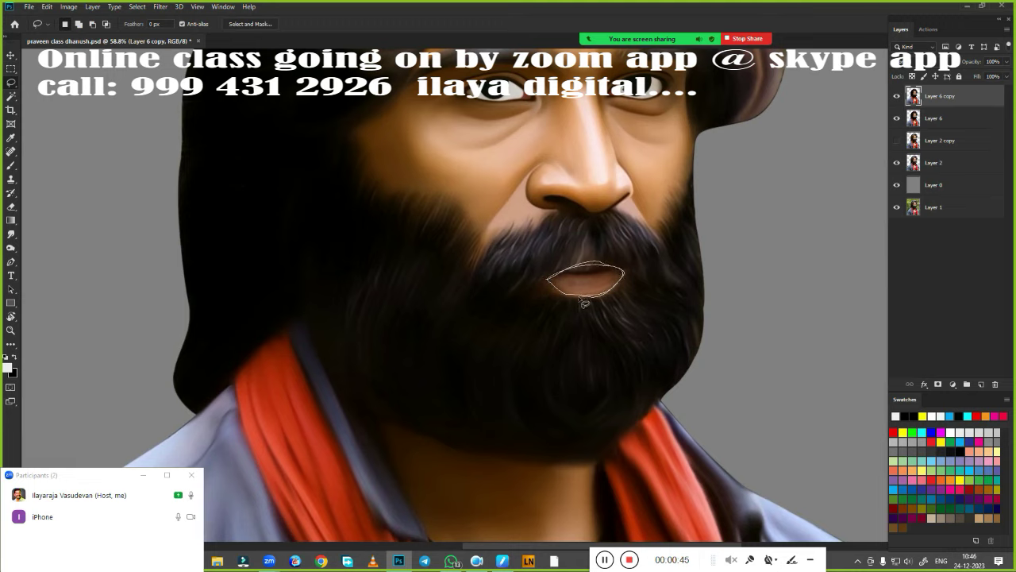
# Lasso the lips, feather the selection, and copy them onto their own layer
pyautogui.moveTo(558, 293); pyautogui.dragTo(555, 291)
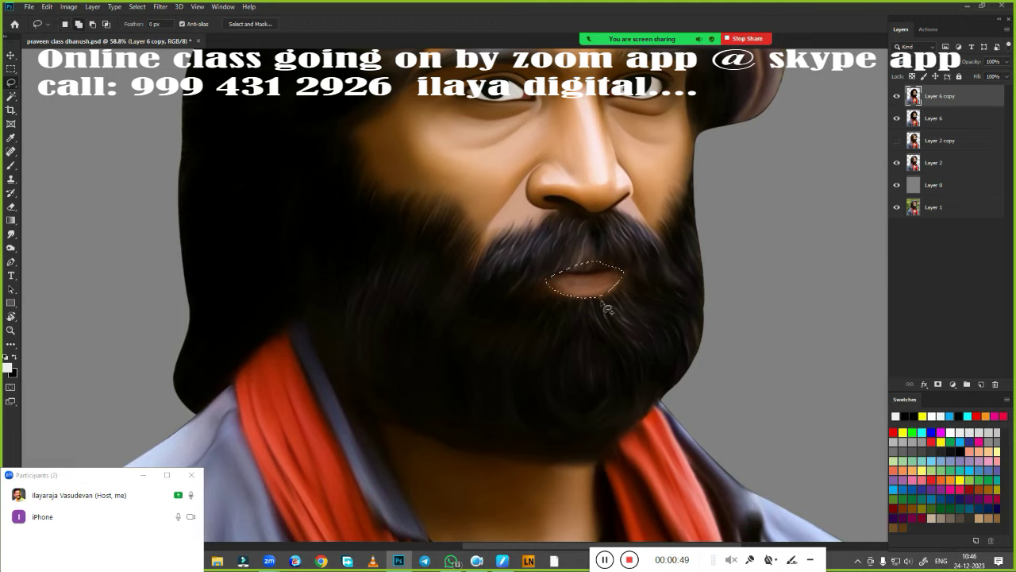
pyautogui.hotkey('shift', 'F6')
pyautogui.press('Return')
pyautogui.hotkey('ctrl', 'j')
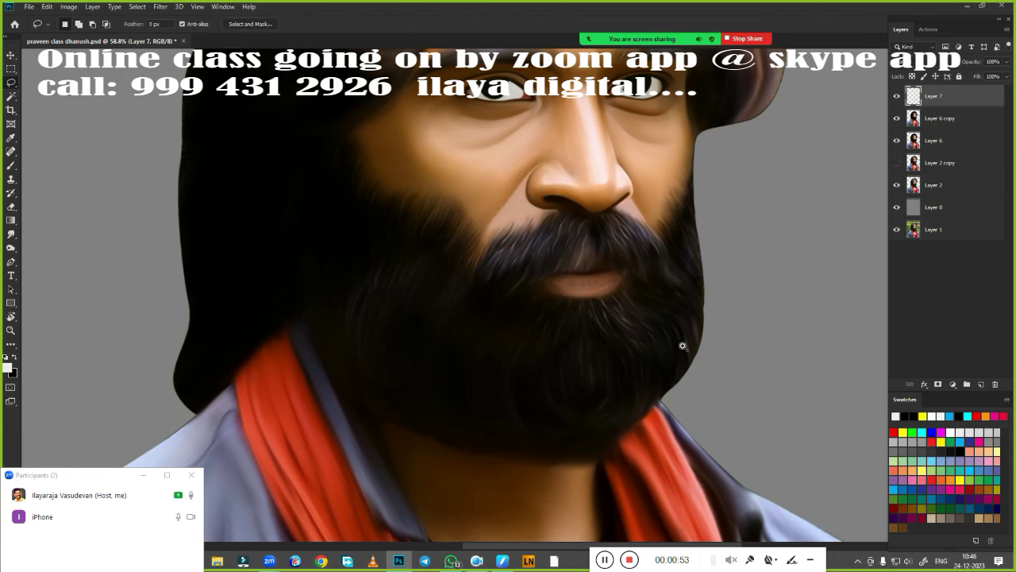
pyautogui.scroll(-3, 682, 345)
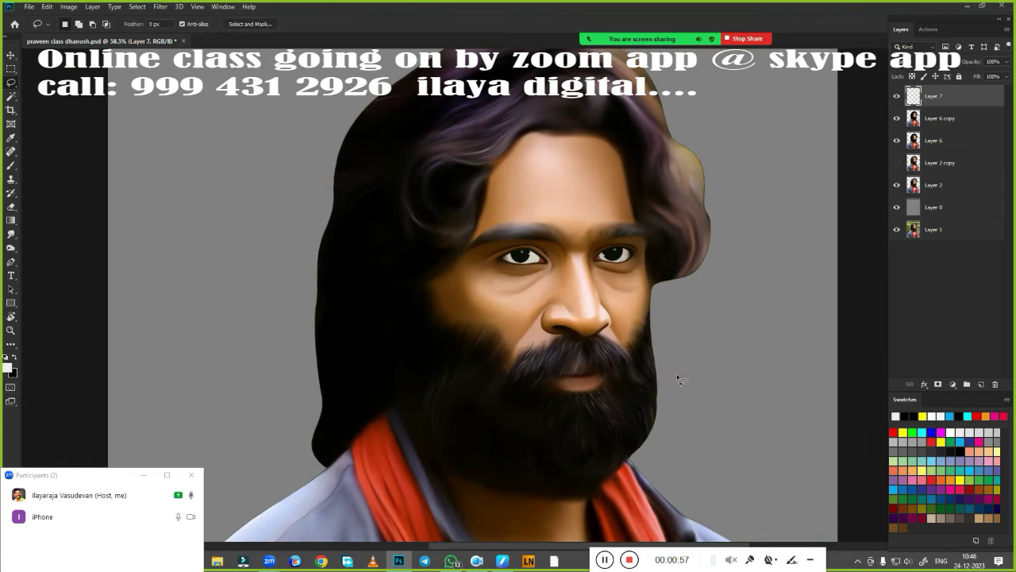
# Tweak the lip layer with Curves, then Hue/Saturation shifting hue toward red and Saturation +41
pyautogui.hotkey('ctrl', 'm')
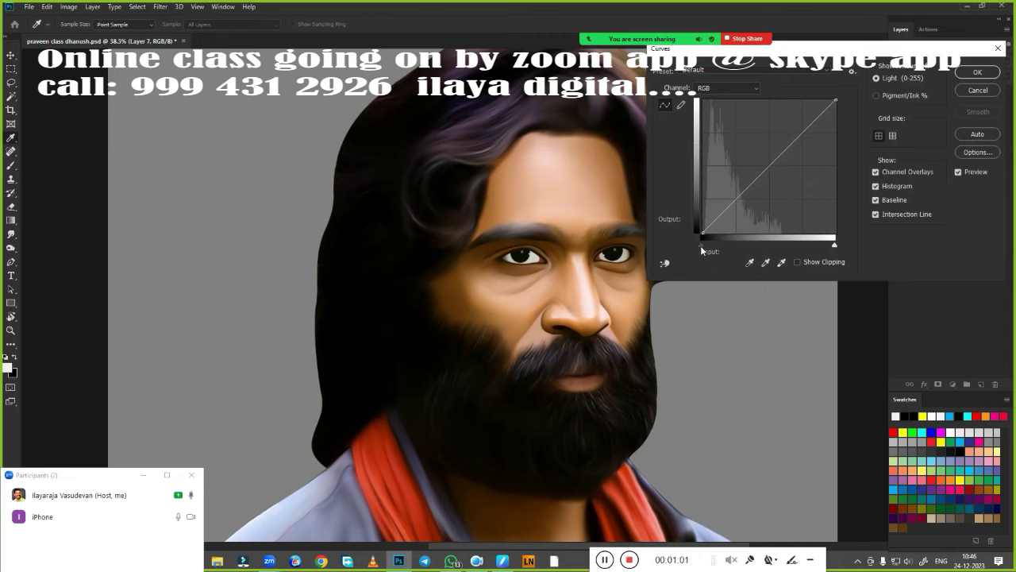
pyautogui.moveTo(701, 245); pyautogui.dragTo(708, 247)
pyautogui.click(997, 71)
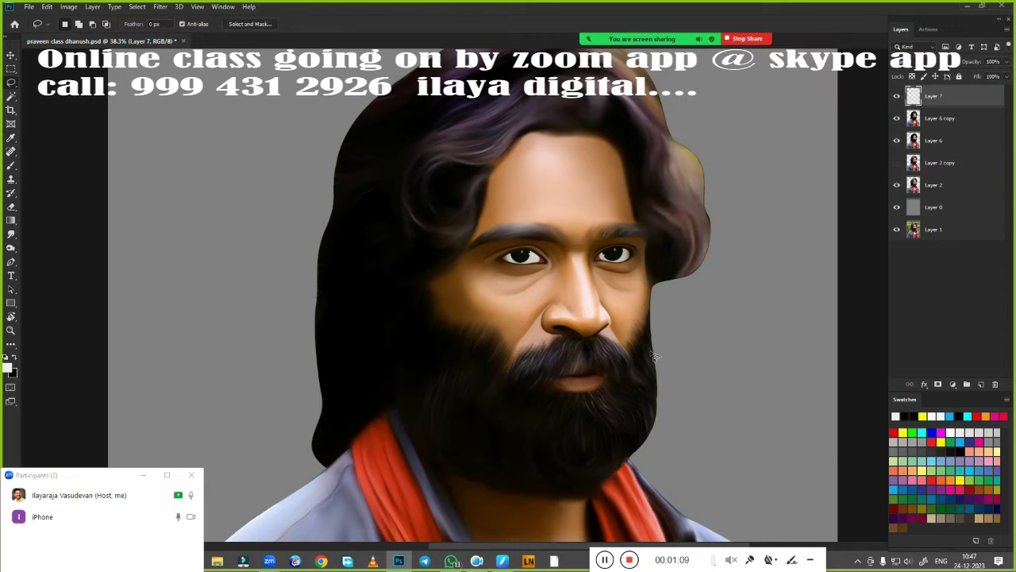
pyautogui.hotkey('ctrl', 'u')
pyautogui.scroll(3, 645, 353)
pyautogui.scroll(3, 626, 347)
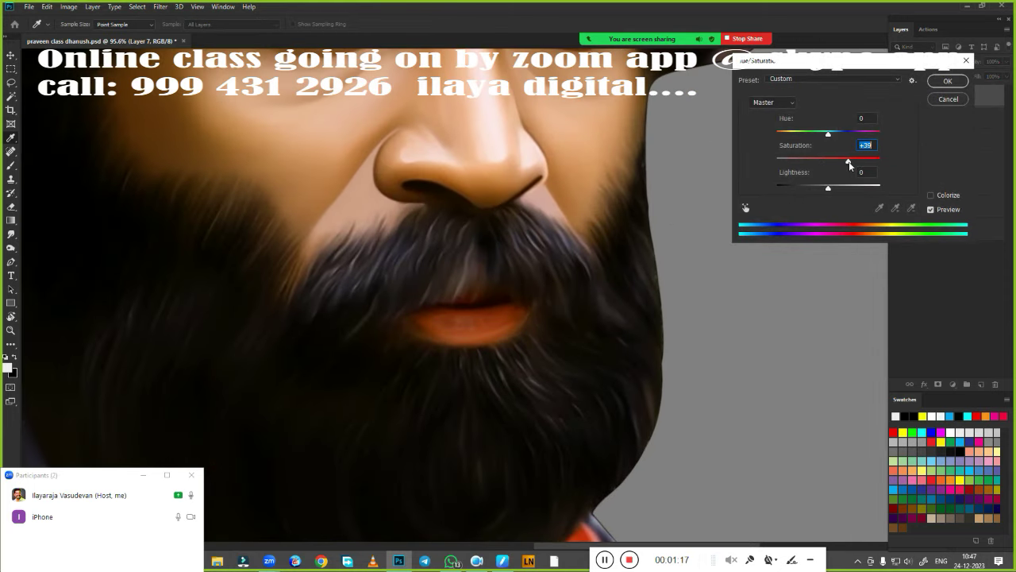
pyautogui.moveTo(827, 136); pyautogui.dragTo(823, 133)
pyautogui.scroll(-5, 596, 338)
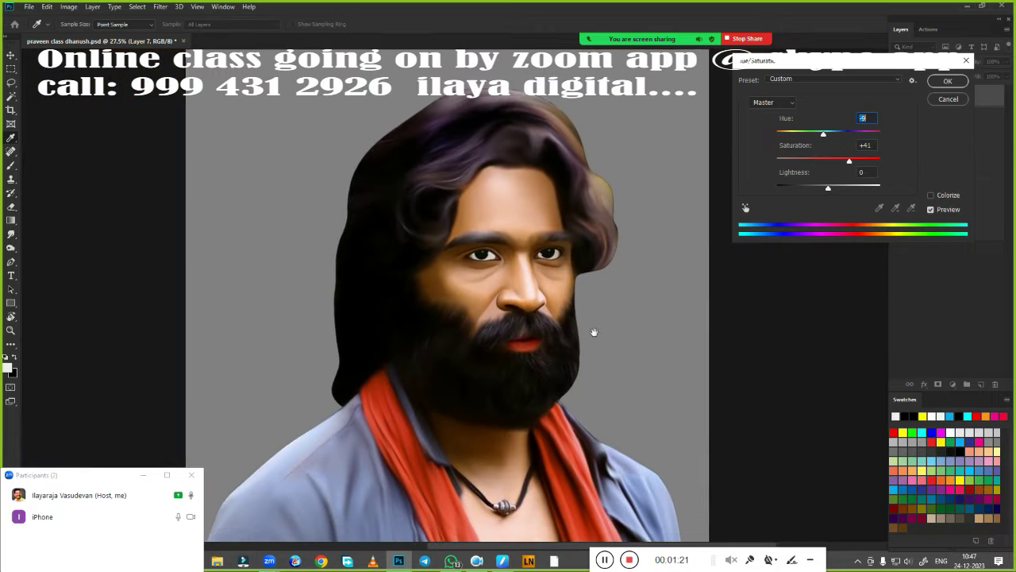
pyautogui.scroll(2, 595, 337)
pyautogui.scroll(-1, 599, 343)
pyautogui.scroll(-1, 599, 343)
pyautogui.click(948, 81)
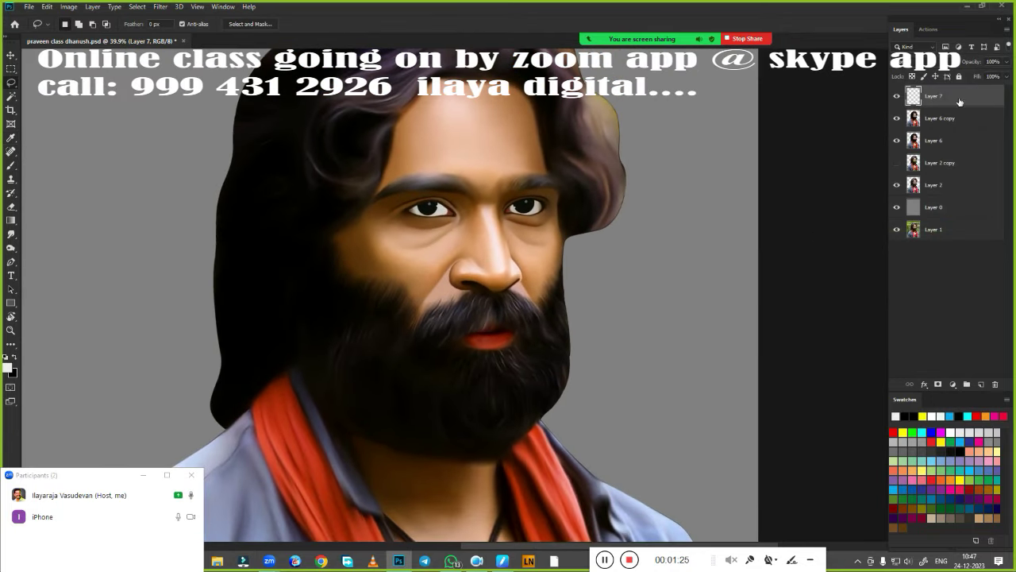
# Lower the lip layer's Fill and merge it down with the Layer 6 copy into Layer 7
pyautogui.click(1005, 79)
pyautogui.moveTo(987, 94)
pyautogui.mouseDown()
pyautogui.moveTo(959, 113)
pyautogui.moveTo(987, 90)
pyautogui.mouseUp()
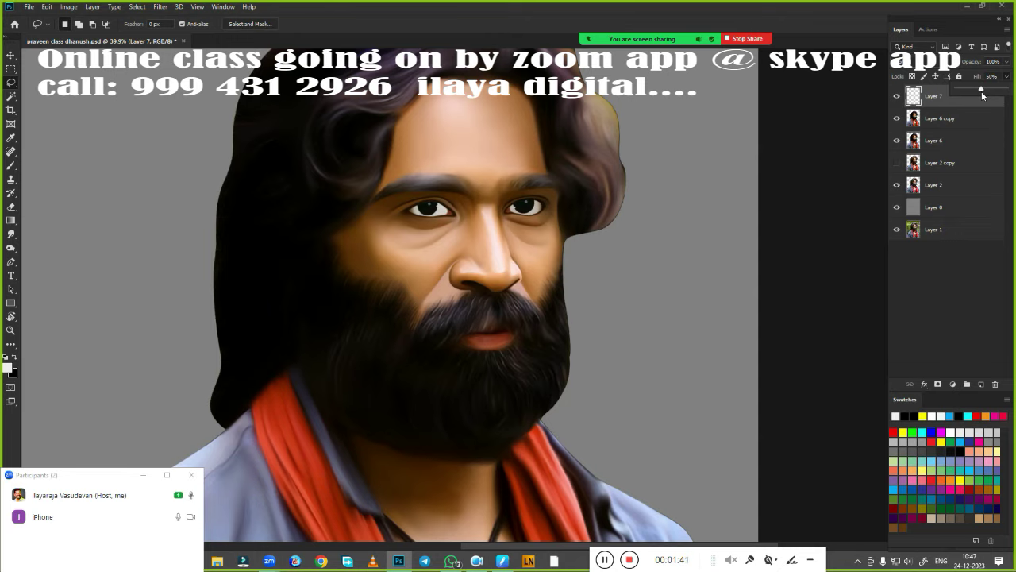
pyautogui.keyDown('shift'); pyautogui.click(978, 121); pyautogui.keyUp('shift')
pyautogui.hotkey('ctrl', 'e')
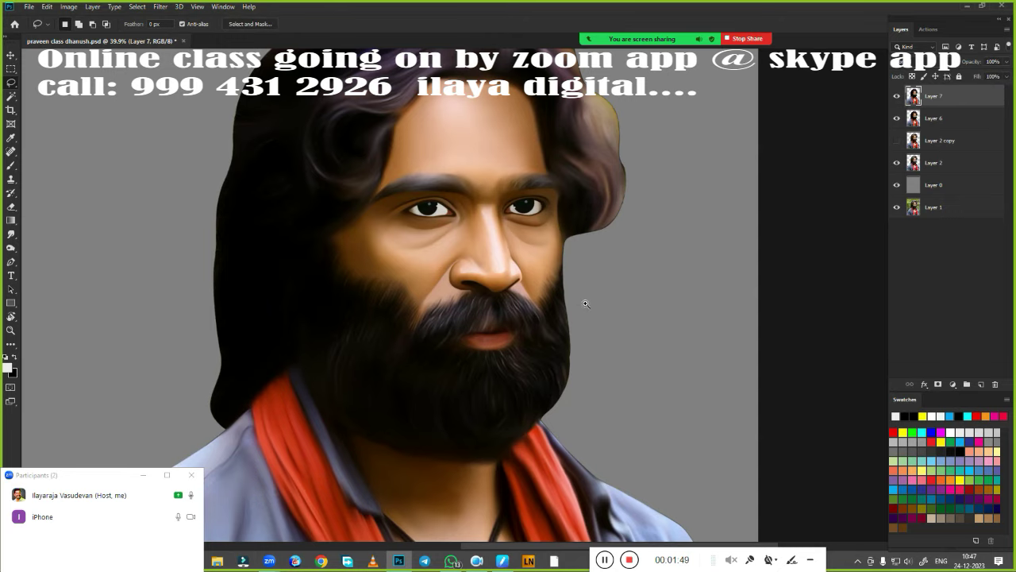
pyautogui.moveTo(585, 303); pyautogui.dragTo(647, 343)
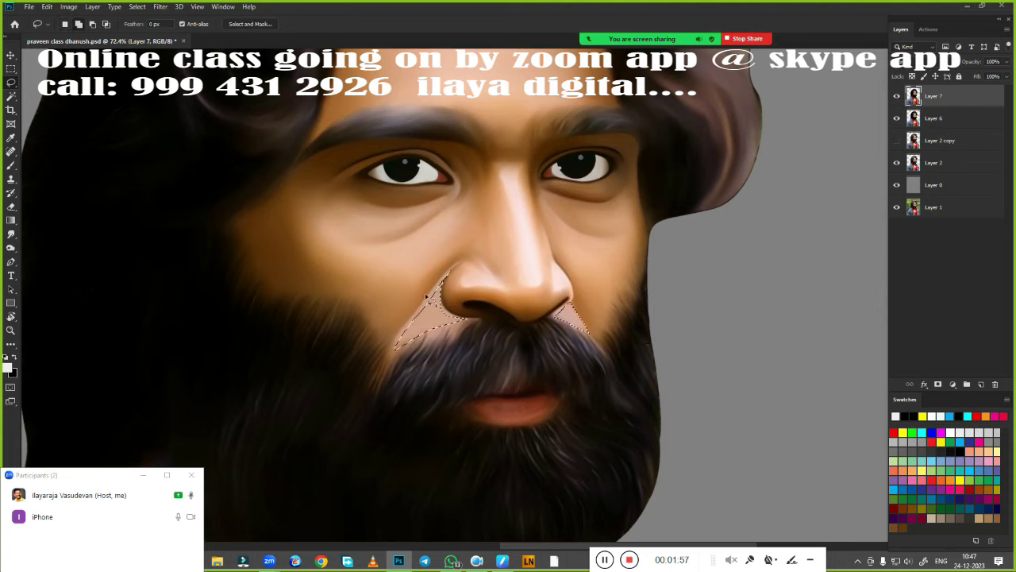
# Feather-select the skin patches beside both nostrils and copy them to Layer 8
pyautogui.moveTo(460, 370)
pyautogui.mouseDown()
pyautogui.moveTo(448, 318)
pyautogui.moveTo(449, 337)
pyautogui.mouseUp()
pyautogui.hotkey('shift', 'F6')
pyautogui.press('Return')
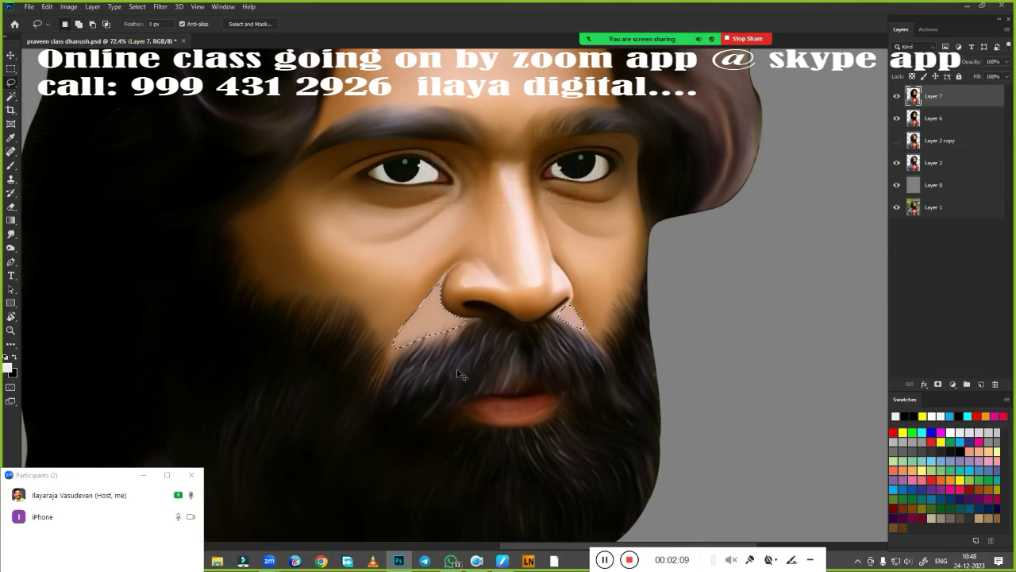
pyautogui.hotkey('ctrl', 'j')
# Apply Color Balance to the patches' Highlights: Cyan-Red -37 and Yellow-Blue +27
pyautogui.hotkey('ctrl', 'b')
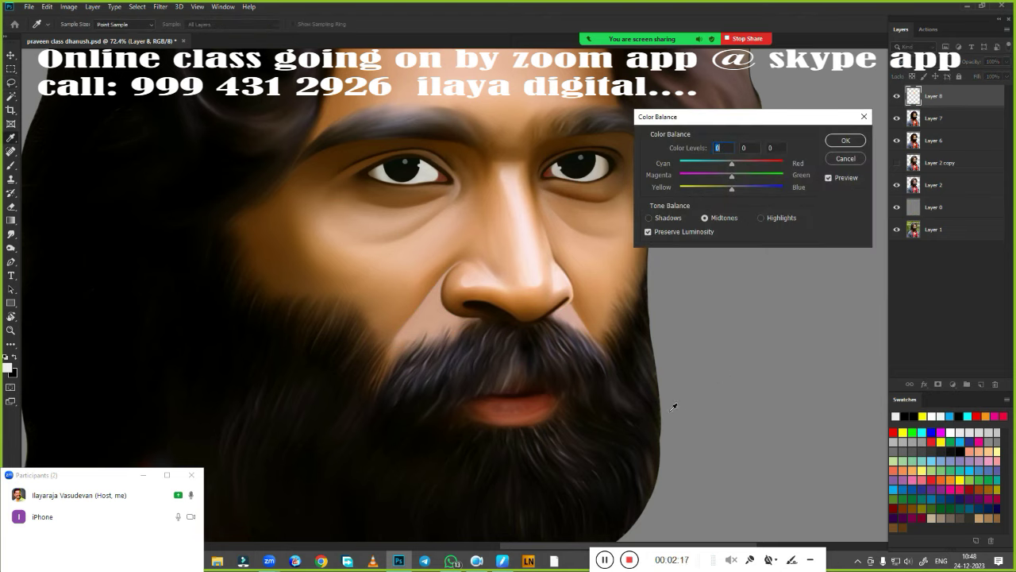
pyautogui.click(760, 217)
pyautogui.moveTo(721, 163)
pyautogui.mouseDown()
pyautogui.moveTo(714, 168)
pyautogui.moveTo(746, 188)
pyautogui.mouseUp()
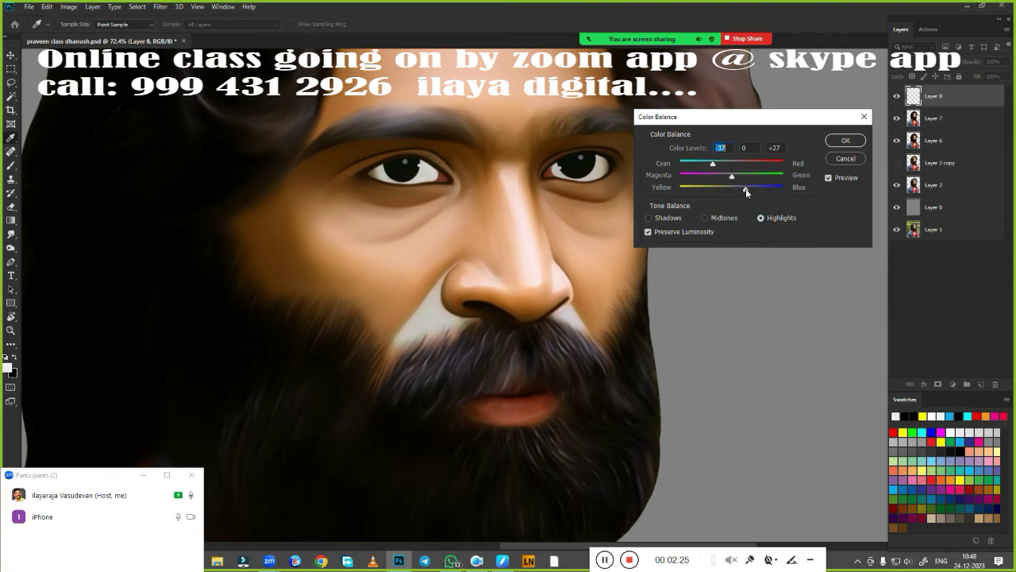
pyautogui.click(846, 140)
pyautogui.scroll(-5, 642, 378)
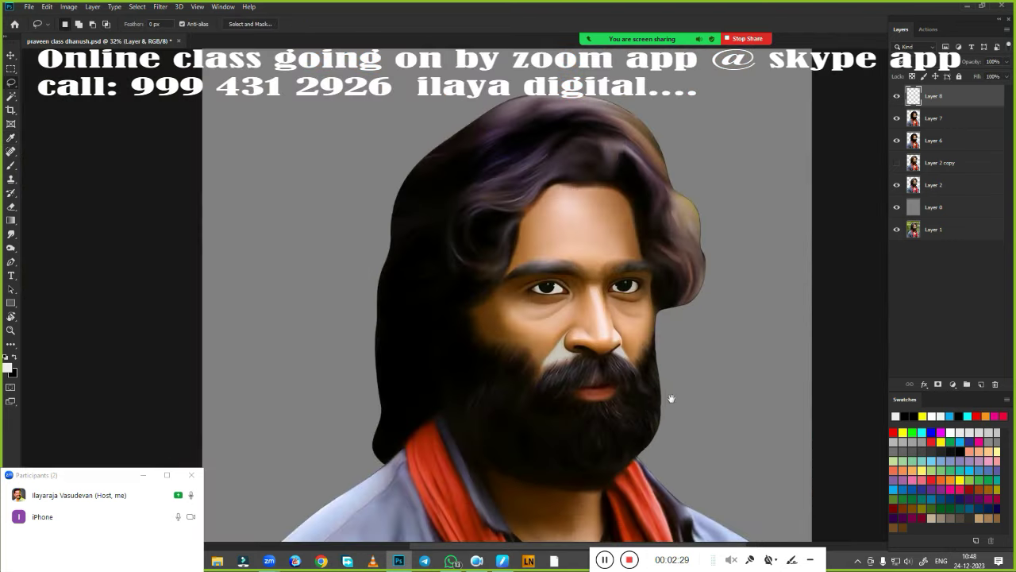
pyautogui.scroll(5, 669, 397)
pyautogui.scroll(3, 635, 307)
pyautogui.press('r')
pyautogui.press('e')
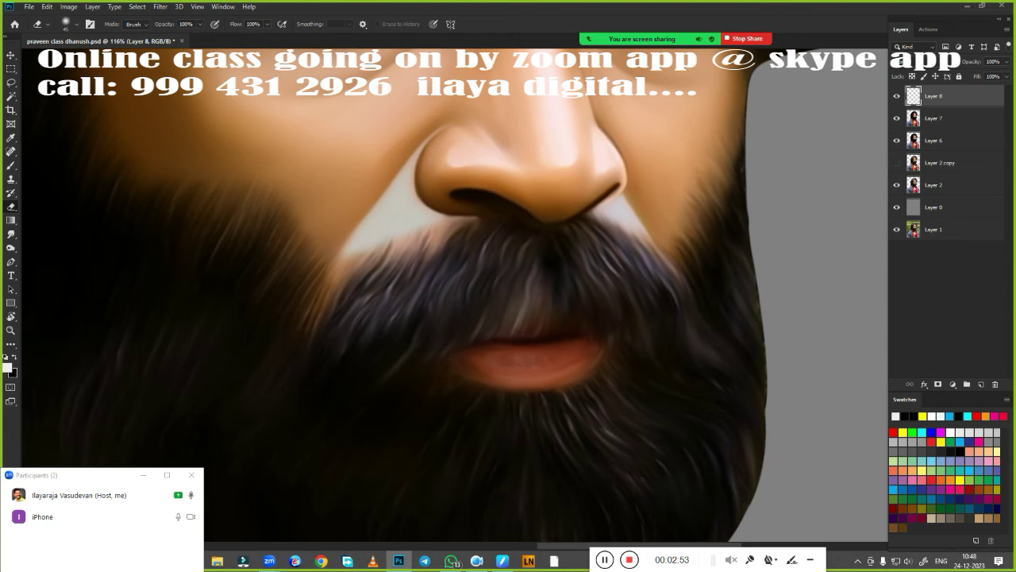
pyautogui.scroll(-5, 614, 340)
pyautogui.scroll(3, 544, 329)
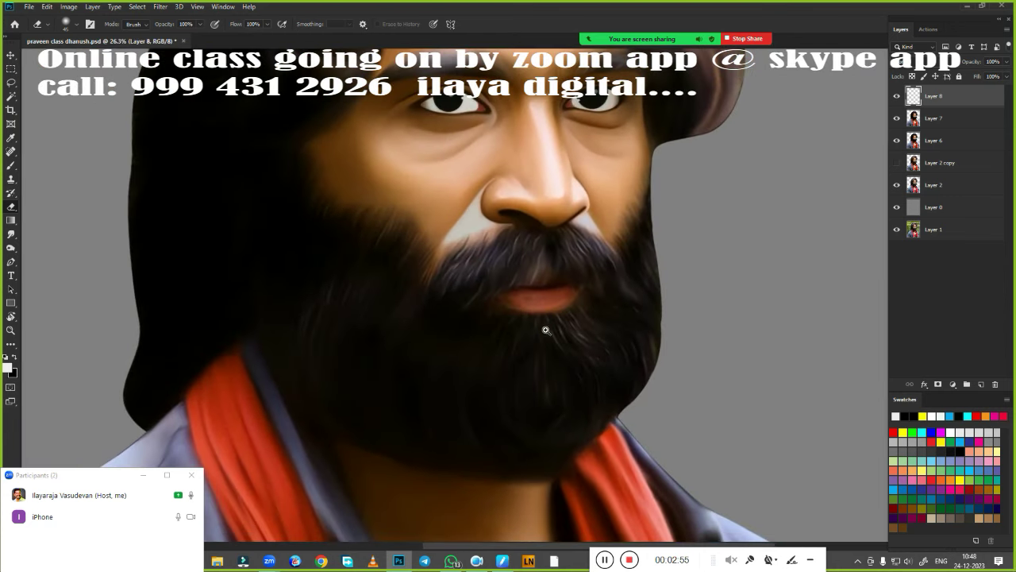
# Apply a 9.4-pixel Gaussian Blur to the Layer 8 nose patches and review the portrait
pyautogui.click(161, 8)
pyautogui.moveTo(198, 127)
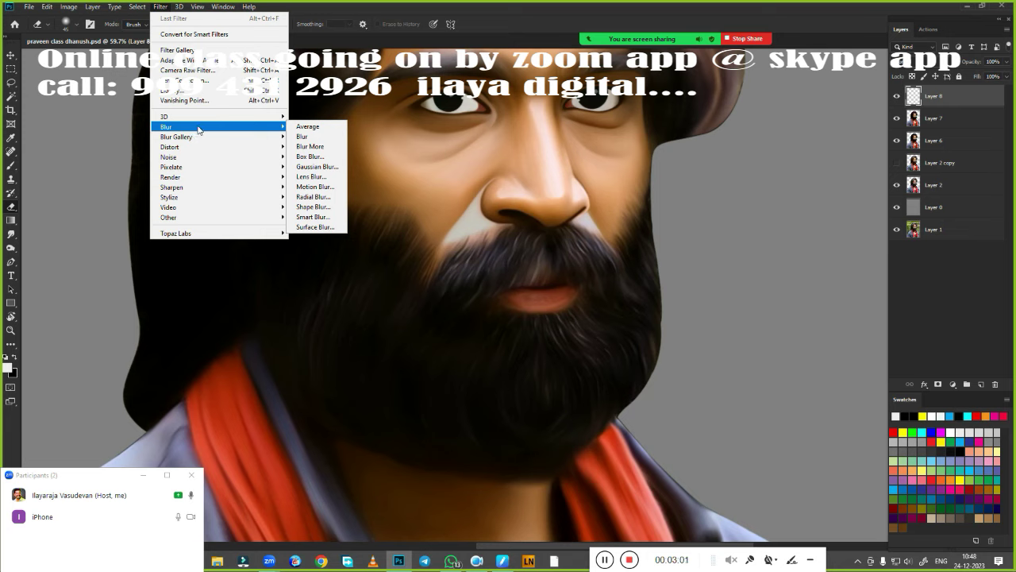
pyautogui.click(316, 166)
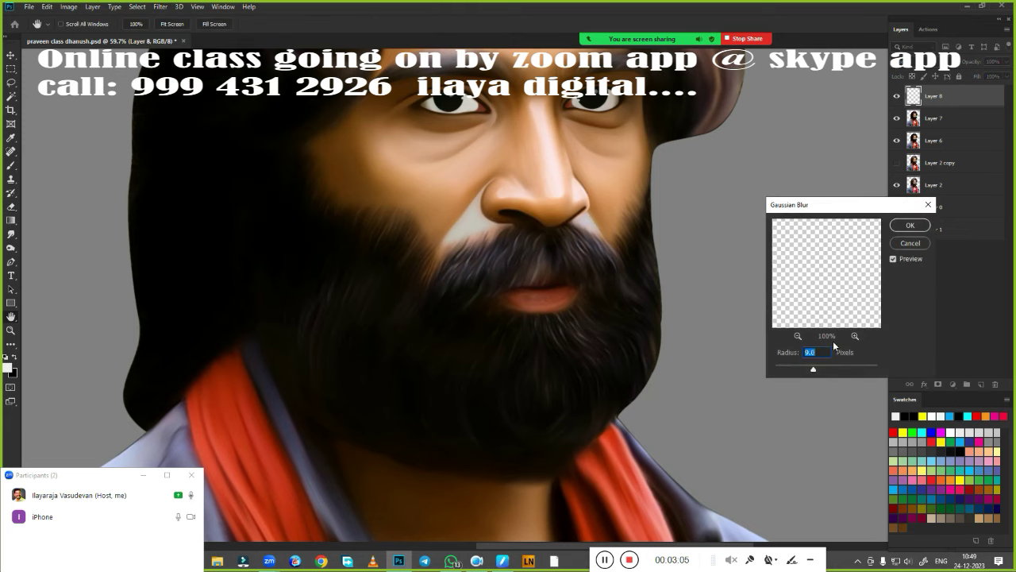
pyautogui.moveTo(823, 371)
pyautogui.mouseDown()
pyautogui.moveTo(840, 368)
pyautogui.moveTo(784, 369)
pyautogui.mouseUp()
pyautogui.click(803, 368)
pyautogui.moveTo(810, 367); pyautogui.dragTo(814, 370)
pyautogui.click(894, 258)
pyautogui.press('Return')
pyautogui.press('e')
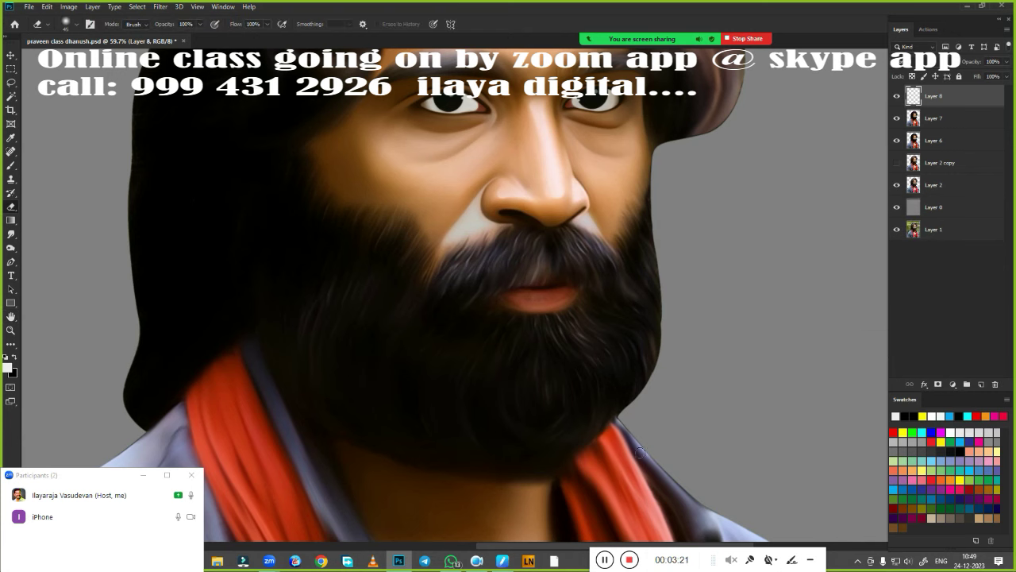
pyautogui.scroll(5, 581, 324)
pyautogui.scroll(-2, 505, 388)
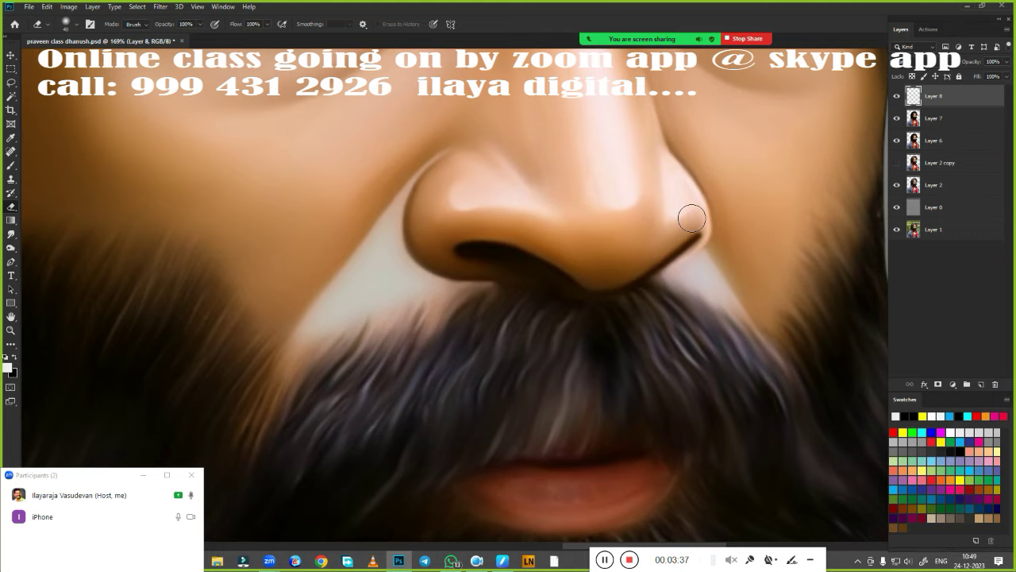
pyautogui.hotkey('ctrl', '0')
pyautogui.moveTo(610, 362); pyautogui.dragTo(615, 366)
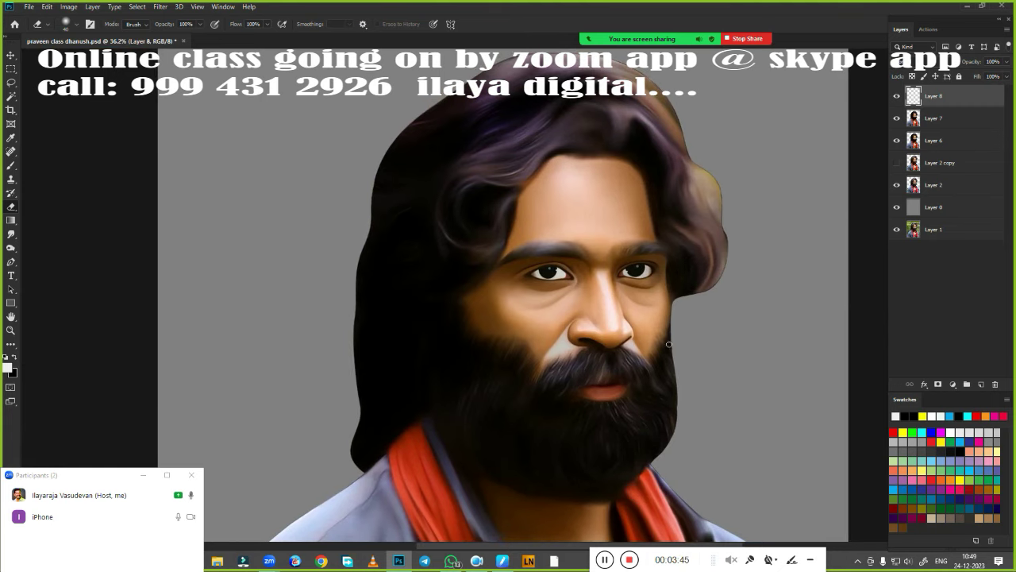
# Merge the patch layer down and raise the portrait's Hue/Saturation Saturation to +35
pyautogui.hotkey('ctrl', 'e')
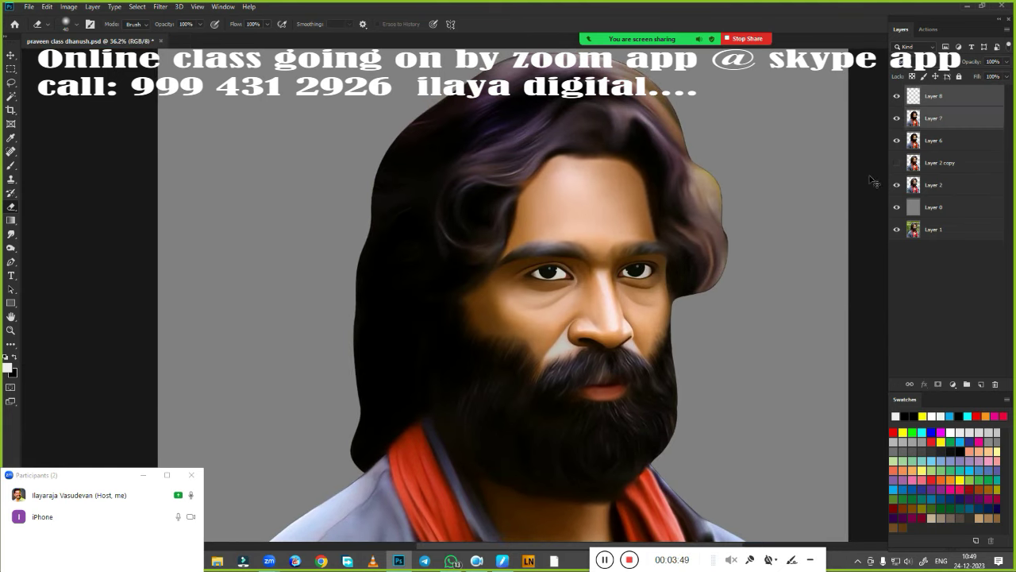
pyautogui.scroll(-2, 670, 341)
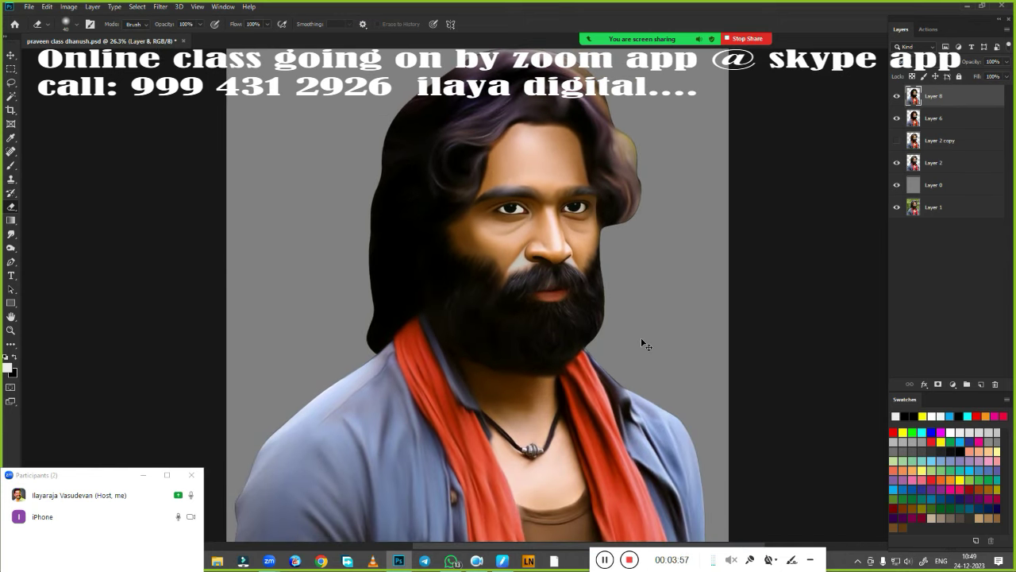
pyautogui.hotkey('ctrl', 'u')
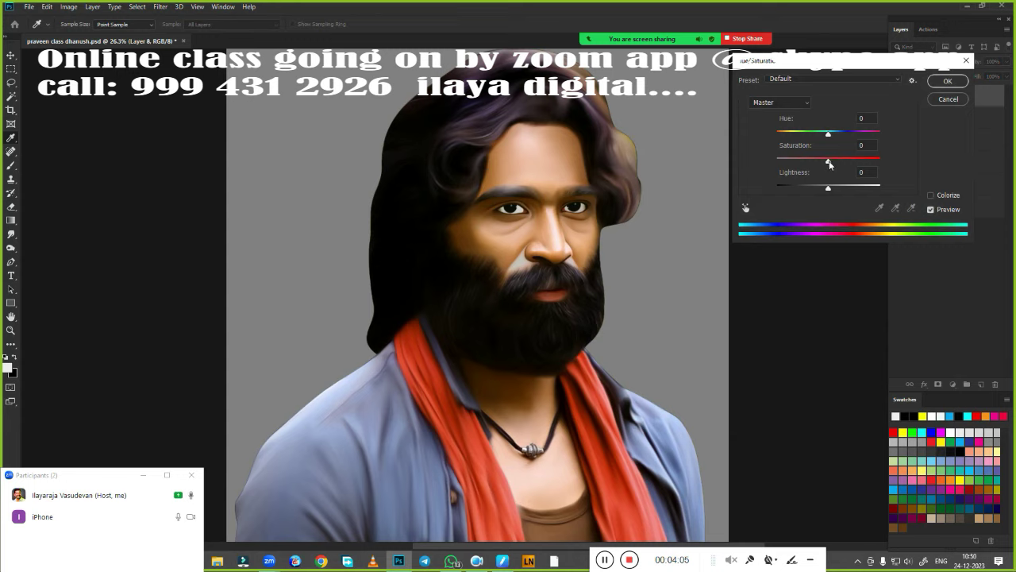
pyautogui.moveTo(829, 164); pyautogui.dragTo(845, 163)
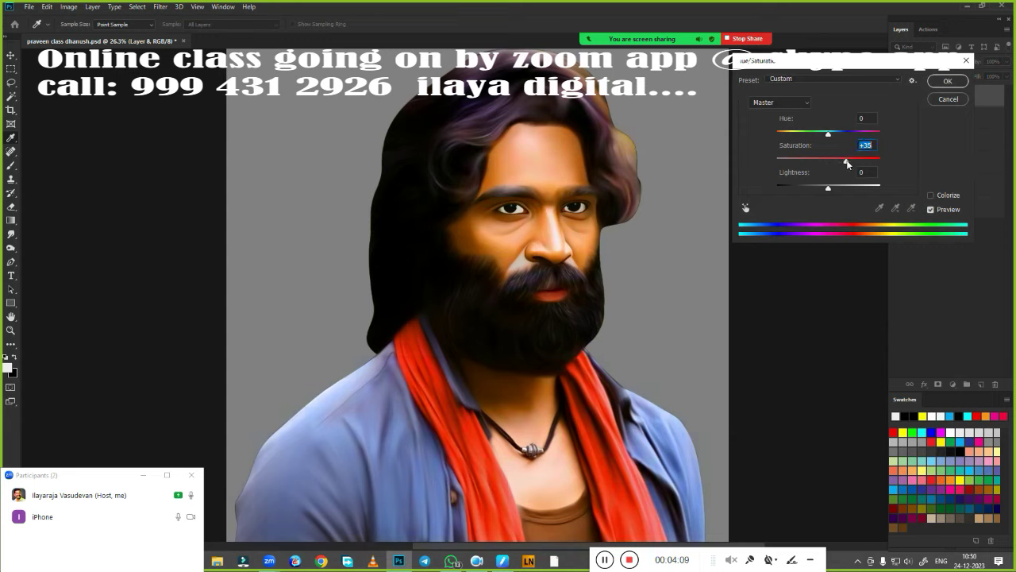
pyautogui.click(946, 83)
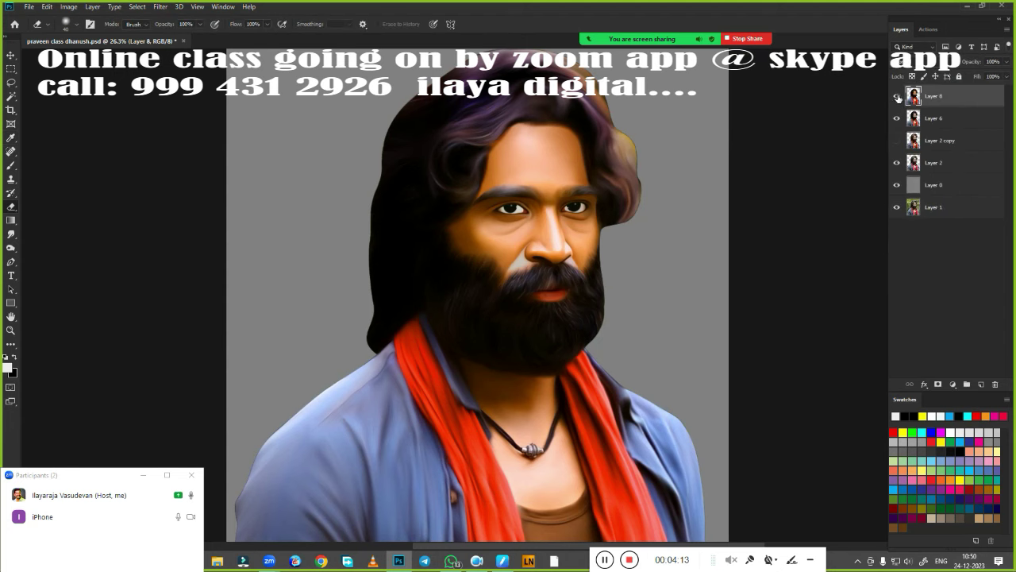
pyautogui.scroll(4, 646, 277)
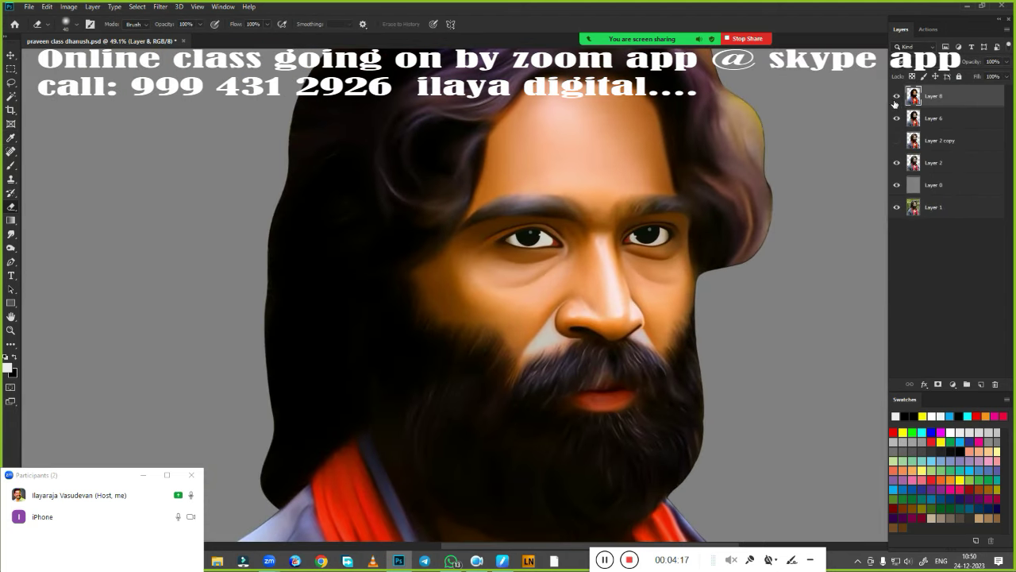
# Fit the portrait on screen and drag the document out into a floating window
pyautogui.hotkey('ctrl', '0')
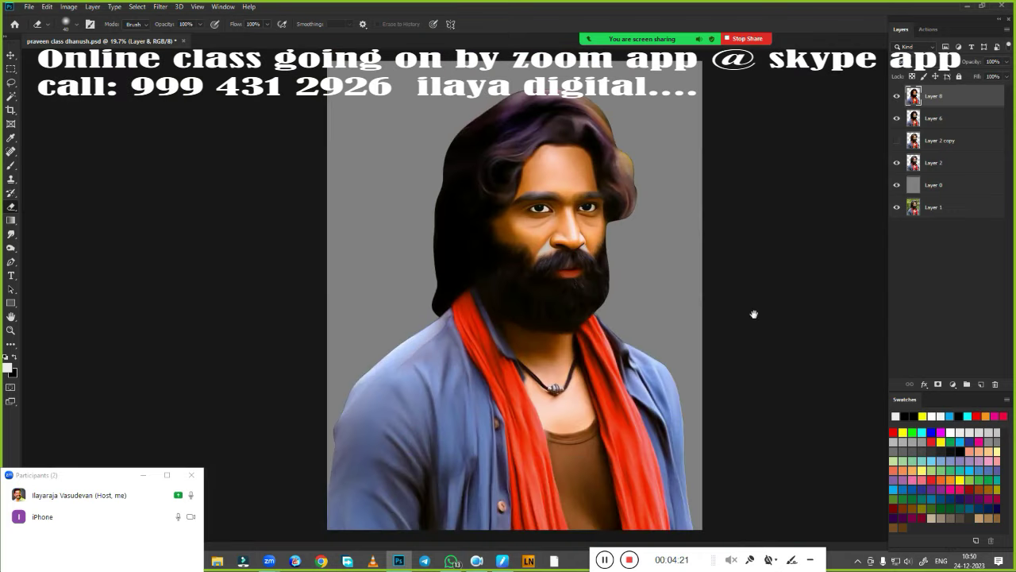
pyautogui.scroll(2, 671, 247)
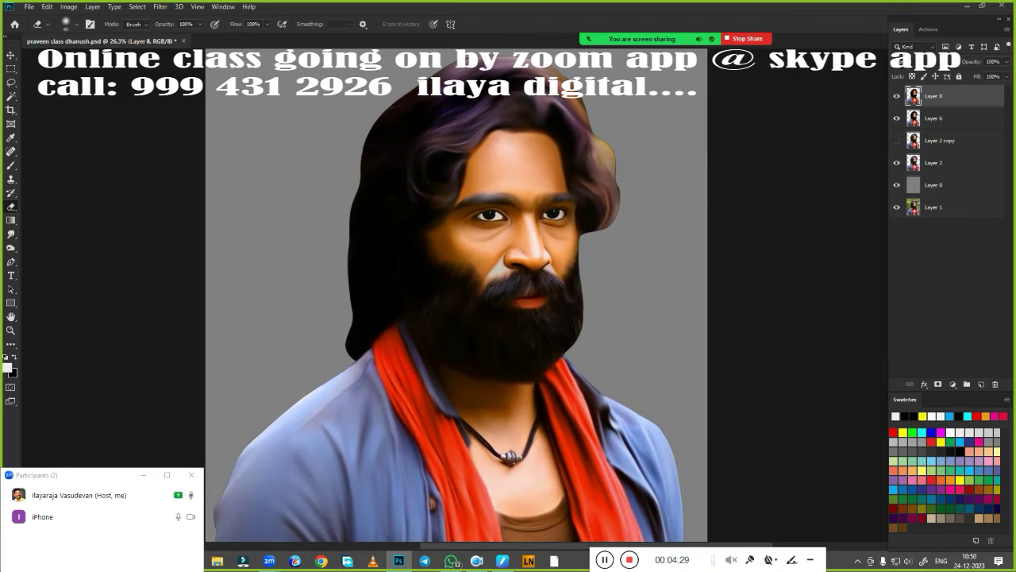
pyautogui.press('l')
pyautogui.moveTo(103, 41); pyautogui.dragTo(103, 73)
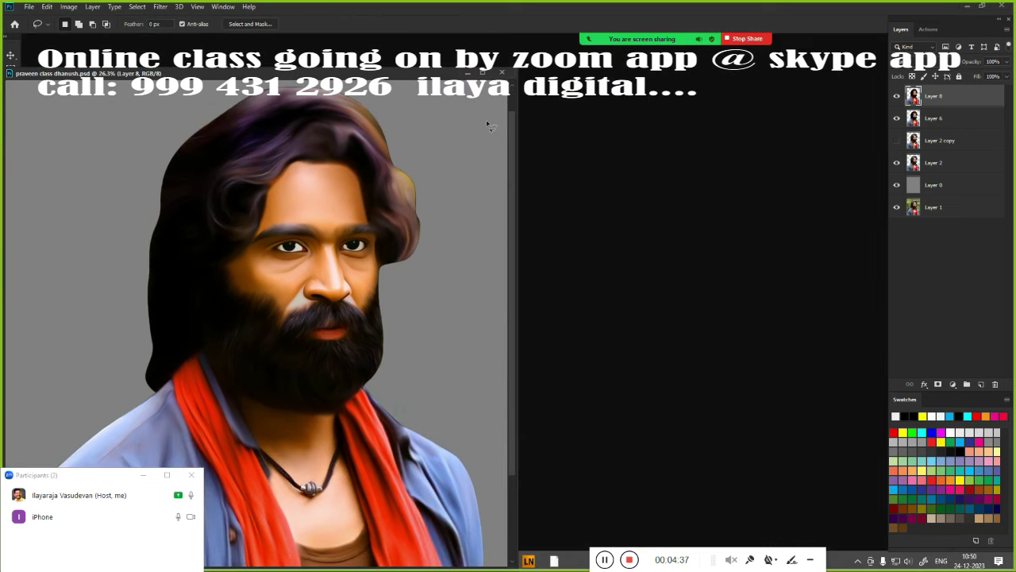
# Close the floating window and reopen praveen class dhanush.psd
pyautogui.click(502, 71)
pyautogui.hotkey('ctrl', 'o')
pyautogui.doubleClick(776, 168)
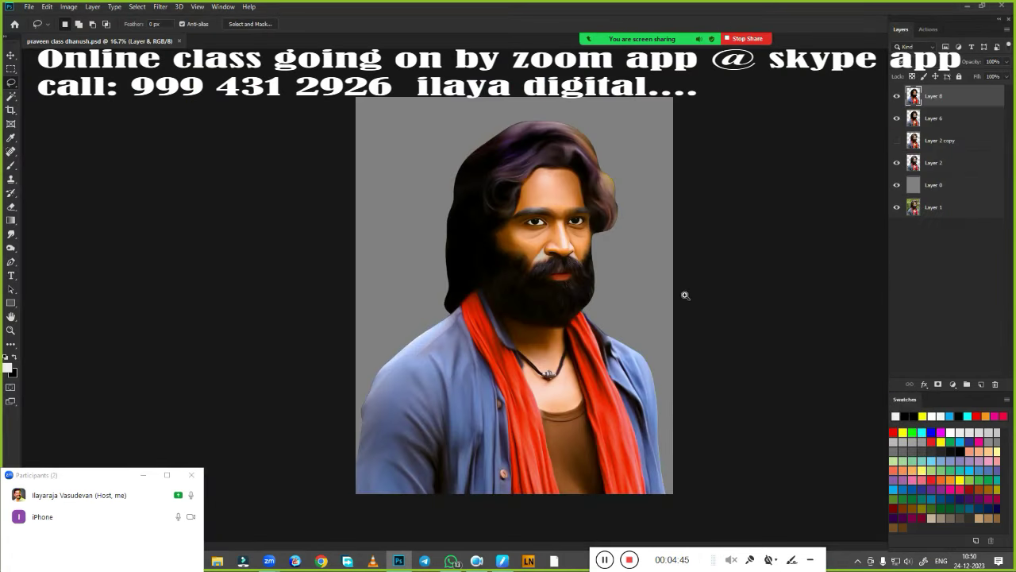
pyautogui.scroll(3, 686, 295)
pyautogui.scroll(-2, 660, 290)
pyautogui.scroll(3, 585, 299)
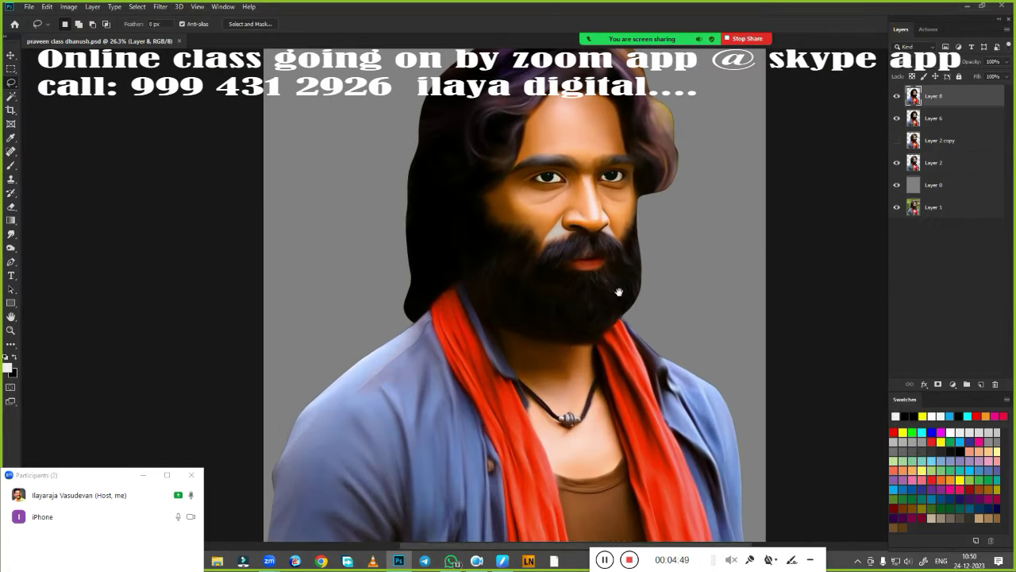
pyautogui.scroll(1, 619, 289)
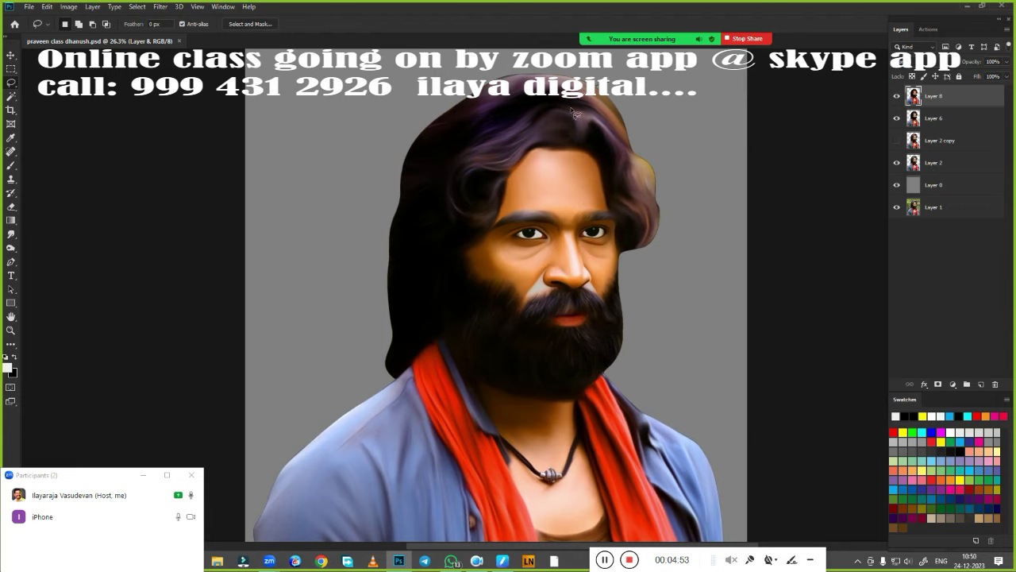
# Lasso the portrait's left side from the hair top past the eye, feather, and copy to Layer 9
pyautogui.moveTo(573, 111); pyautogui.dragTo(526, 226)
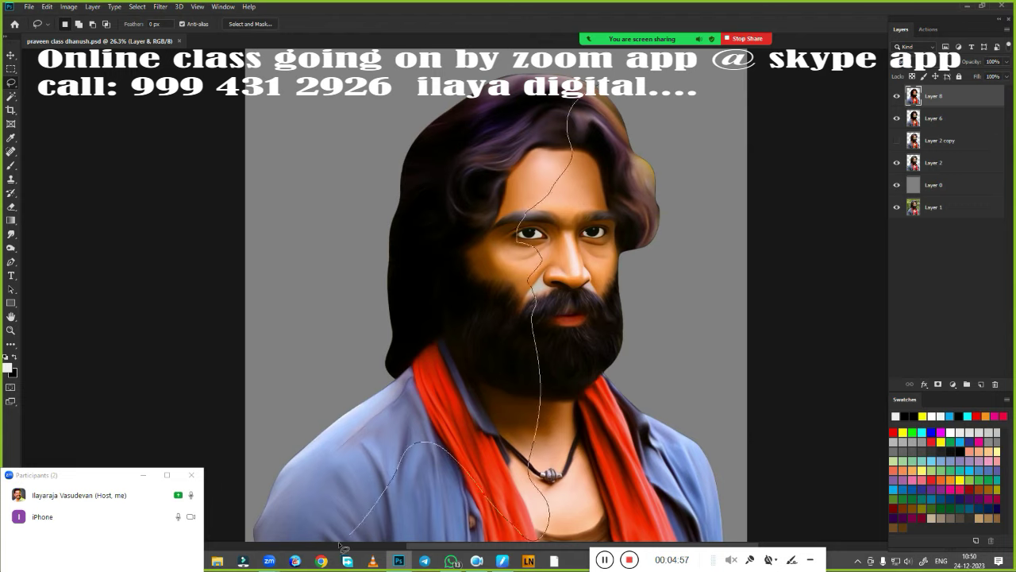
pyautogui.moveTo(536, 277); pyautogui.dragTo(575, 24)
pyautogui.hotkey('shift', 'F6')
pyautogui.press('Return')
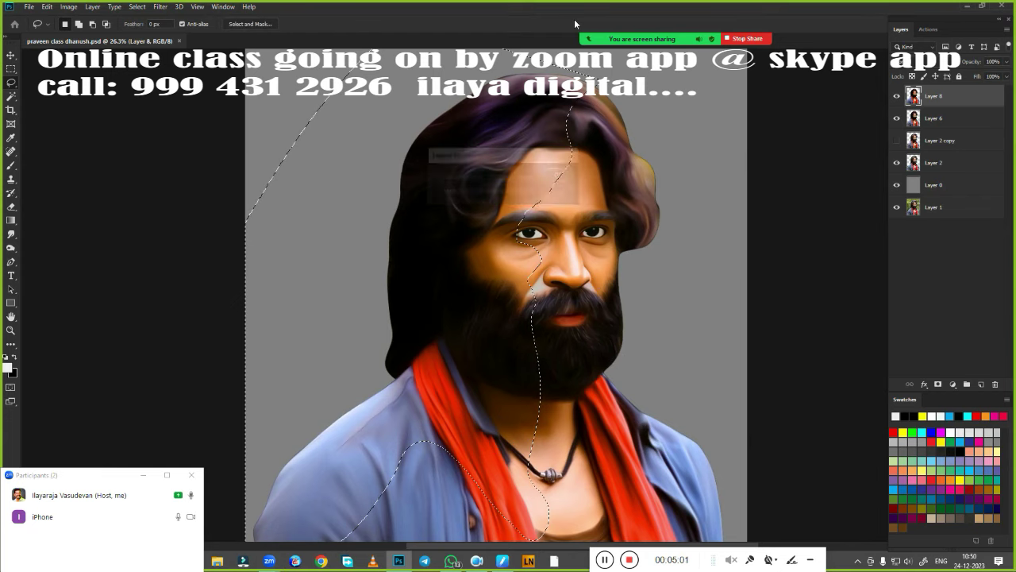
pyautogui.hotkey('ctrl', 'j')
# Shift Layer 9 toward magenta with Color Balance across midtones, highlights and shadows
pyautogui.hotkey('ctrl', 'b')
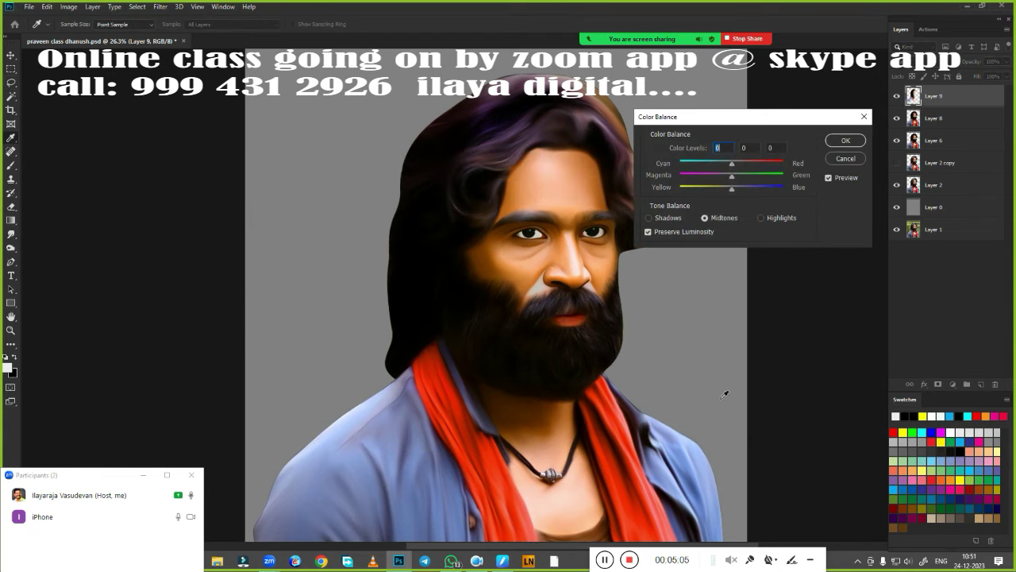
pyautogui.moveTo(731, 176); pyautogui.dragTo(725, 178)
pyautogui.click(760, 217)
pyautogui.click(649, 217)
pyautogui.click(729, 175)
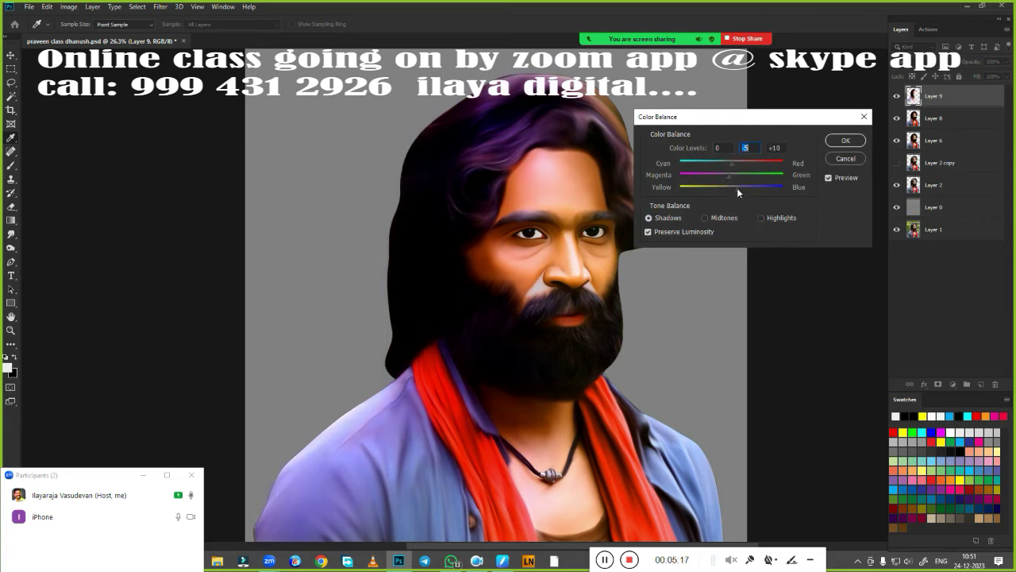
pyautogui.press('Tab')
pyautogui.press('Return')
pyautogui.press('l')
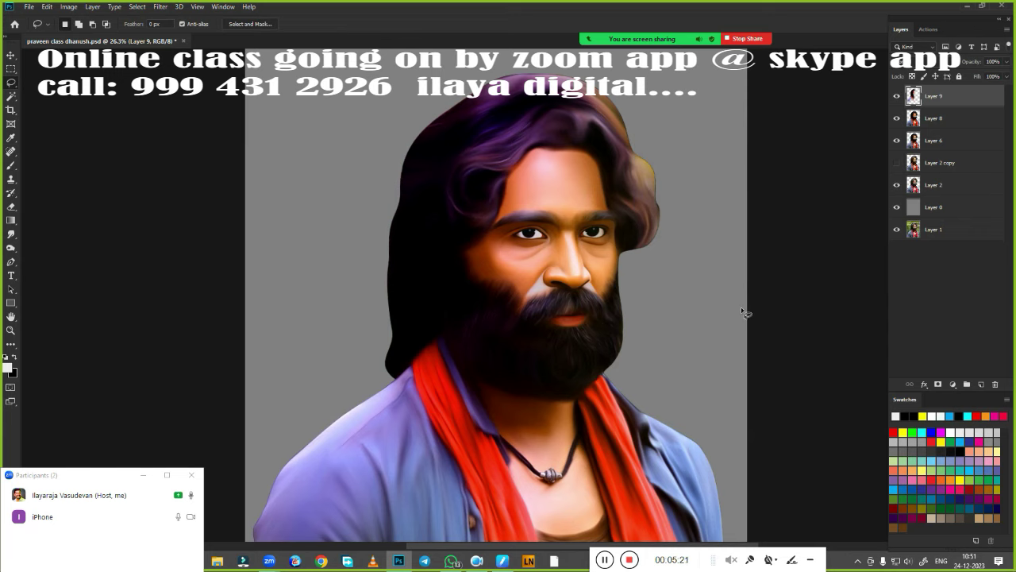
# Increase Layer 9's Hue/Saturation Saturation to +21
pyautogui.hotkey('ctrl', 'u')
pyautogui.moveTo(828, 160); pyautogui.dragTo(840, 159)
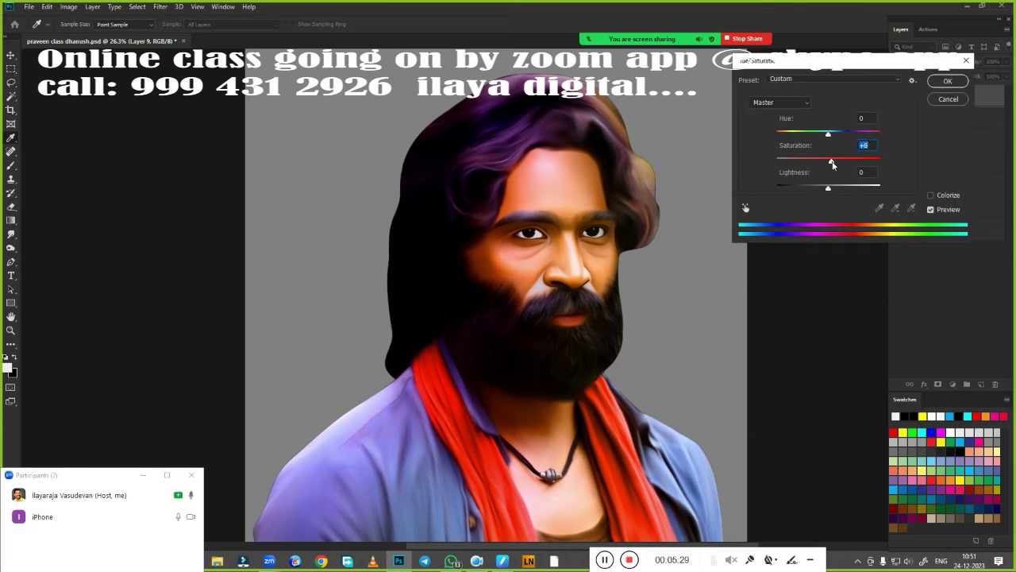
pyautogui.press('Return')
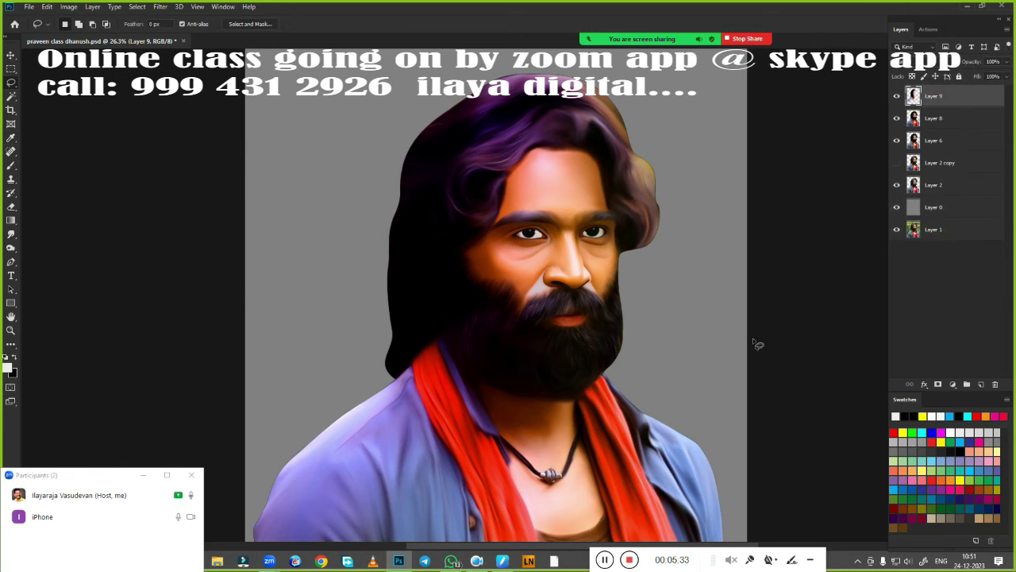
pyautogui.scroll(-2, 704, 306)
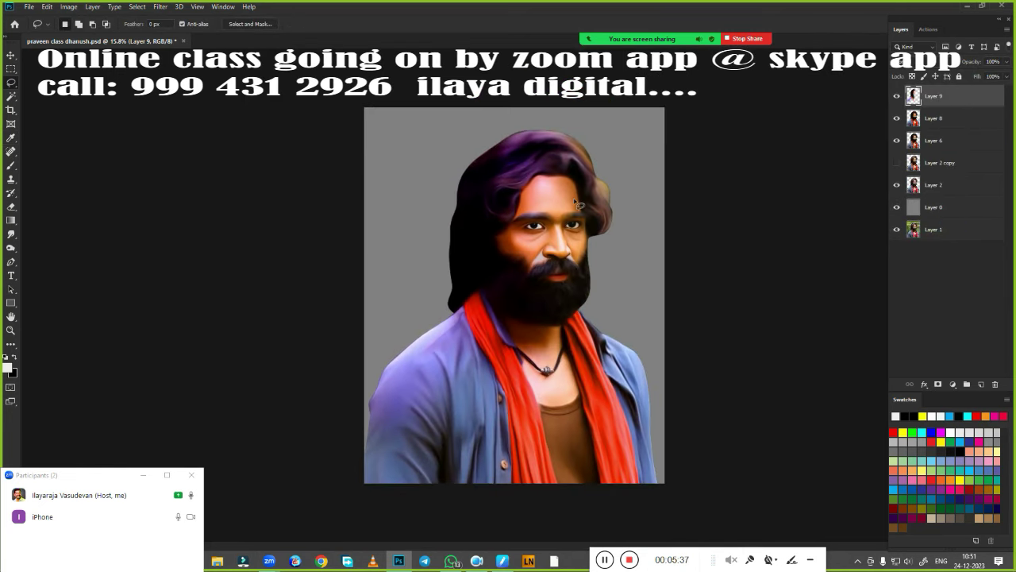
# Lasso the right side of the face to the chest, feather 150 px, copy to Layer 10 at top
pyautogui.hotkey('ctrl', '+')
pyautogui.hotkey('alt', '[')
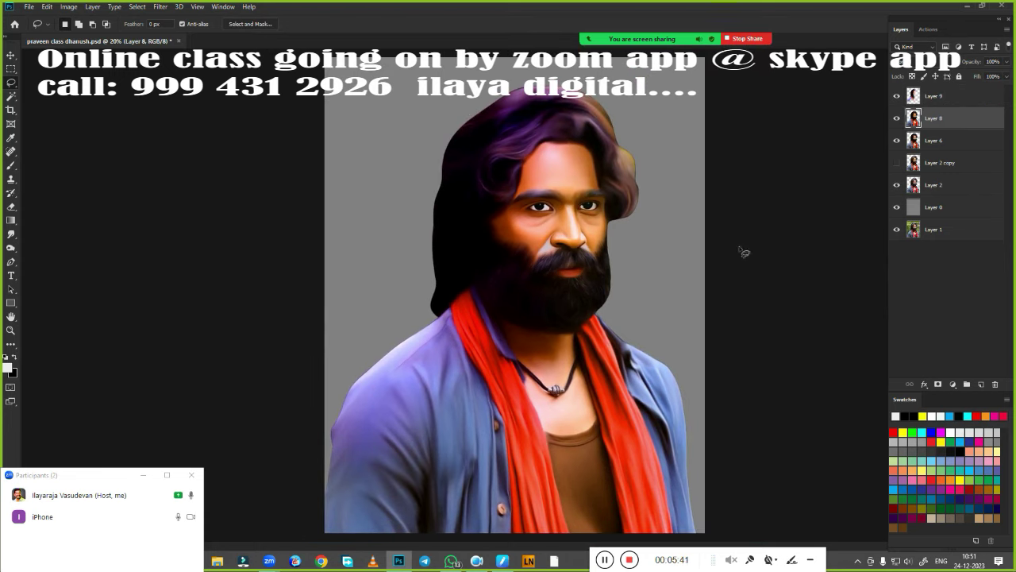
pyautogui.moveTo(568, 75); pyautogui.dragTo(631, 441)
pyautogui.hotkey('shift', 'F6')
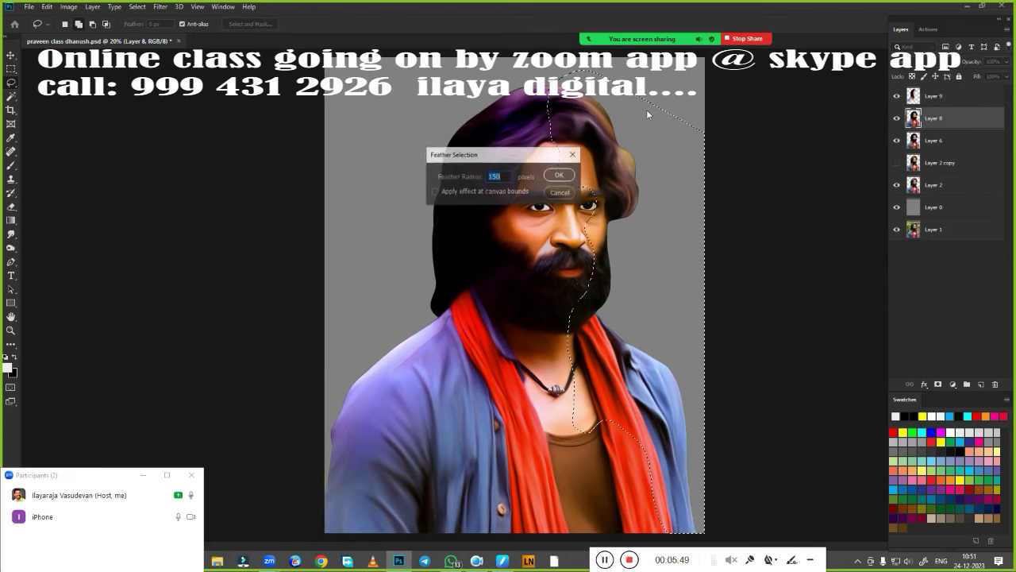
pyautogui.press('Return')
pyautogui.hotkey('ctrl', 'j')
pyautogui.hotkey('ctrl', ']')
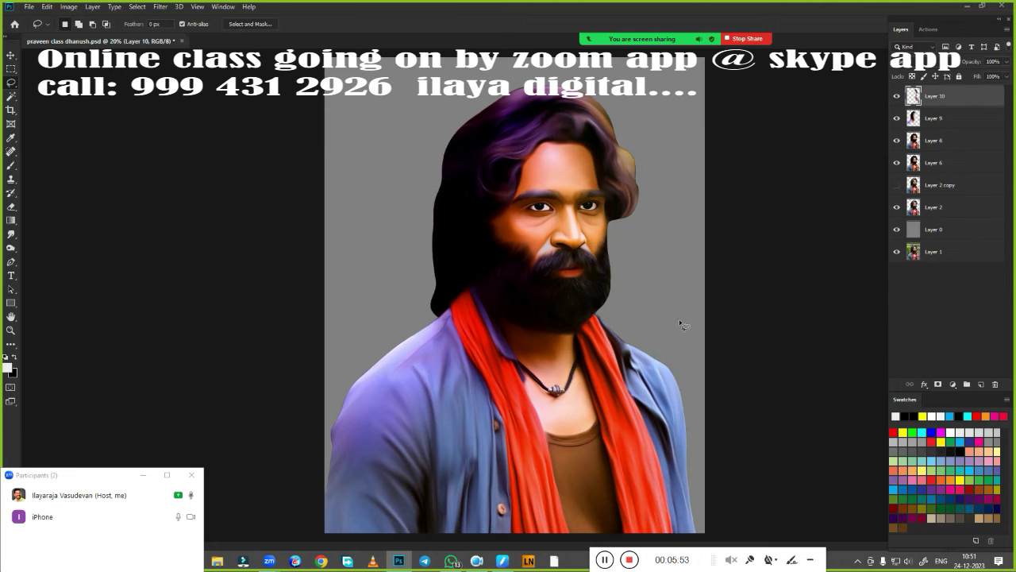
# Give Layer 10 Saturation +20 and warm its Highlights with Color Balance Yellow/Blue -13
pyautogui.hotkey('ctrl', 'u')
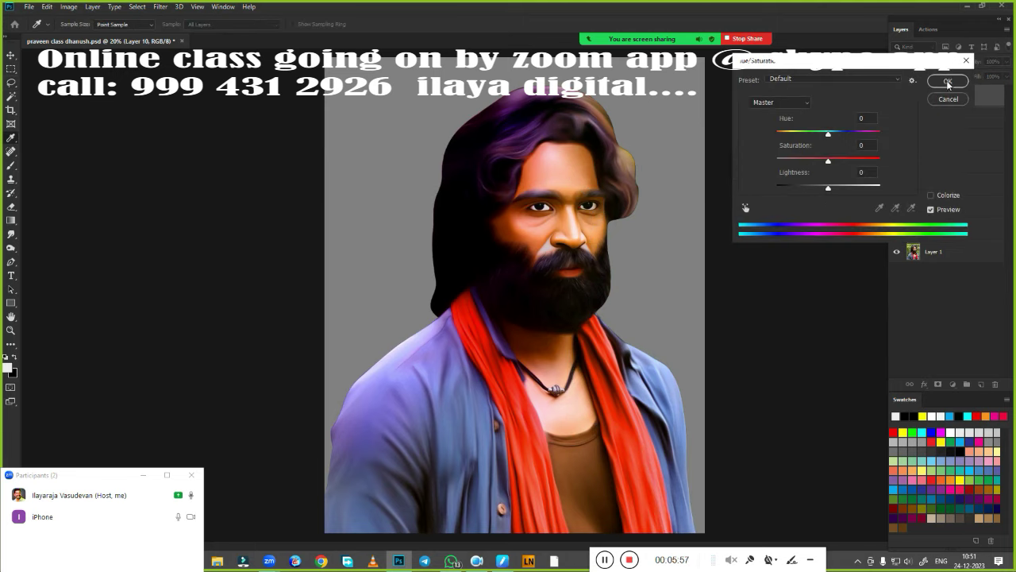
pyautogui.click(829, 165)
pyautogui.hotkey('ctrl', 'b')
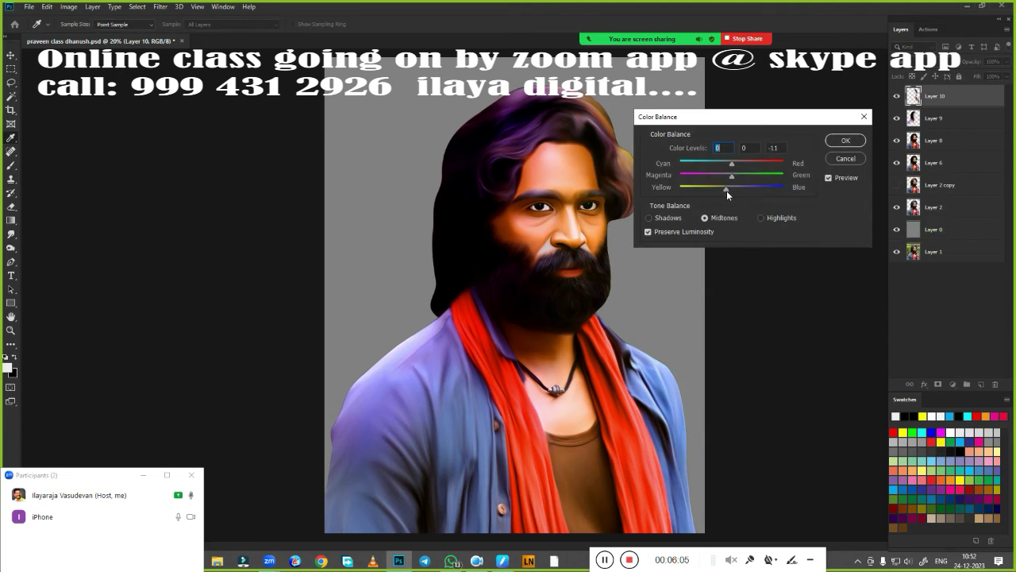
pyautogui.click(760, 217)
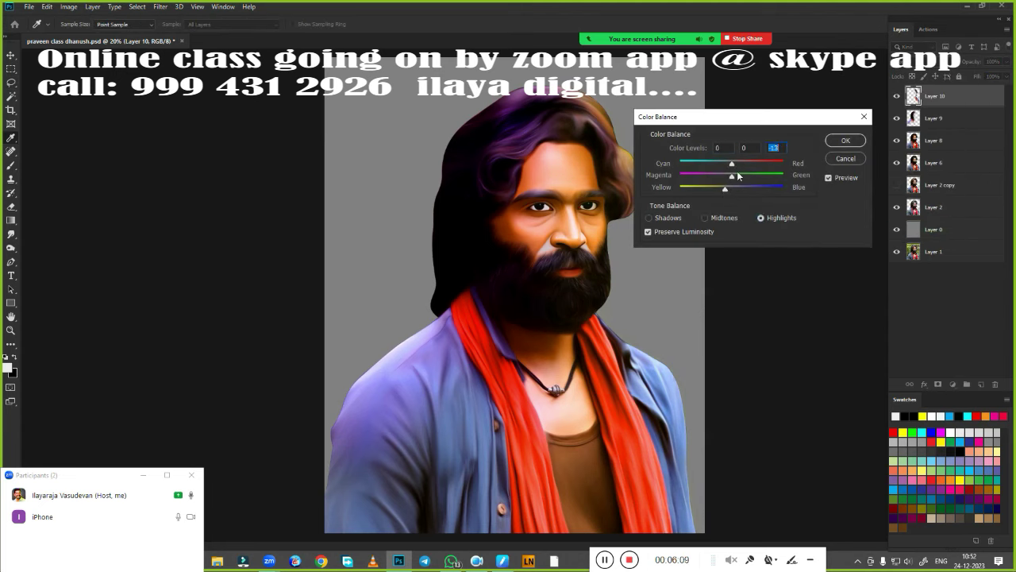
pyautogui.click(844, 141)
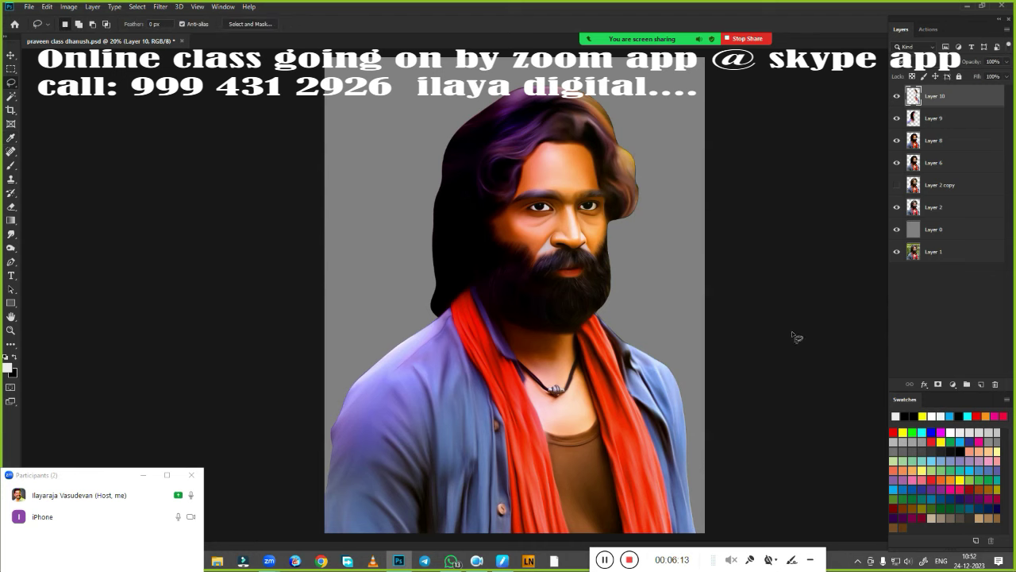
pyautogui.scroll(5, 553, 143)
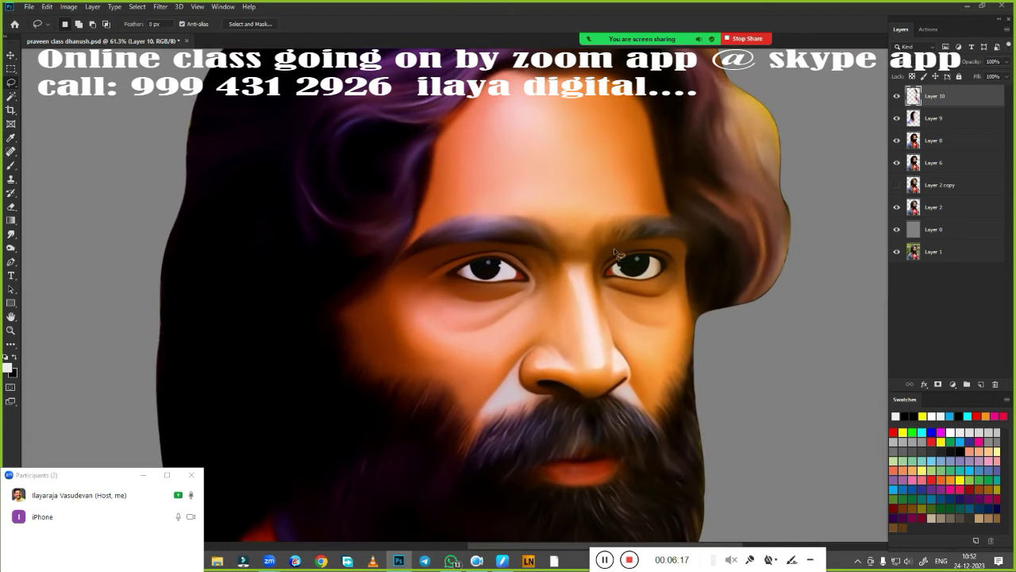
pyautogui.scroll(-5, 616, 252)
pyautogui.keyDown('shift'); pyautogui.click(934, 118); pyautogui.keyUp('shift')
# Merge the three retouch layers into one and toggle it to compare before and after
pyautogui.keyDown('shift'); pyautogui.click(934, 139); pyautogui.keyUp('shift')
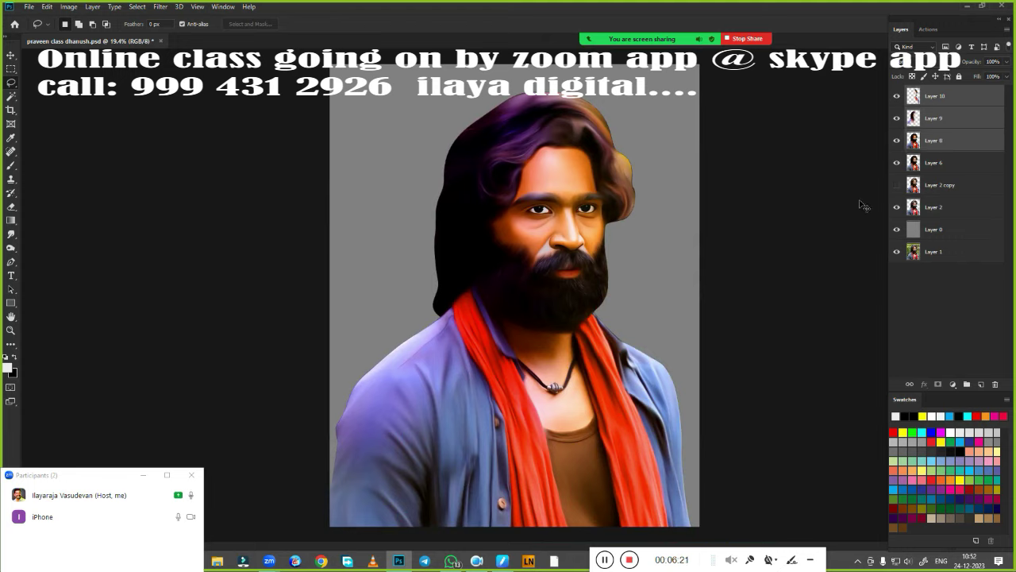
pyautogui.hotkey('ctrl', 'e')
pyautogui.click(897, 96)
pyautogui.click(897, 96)
pyautogui.click(898, 96)
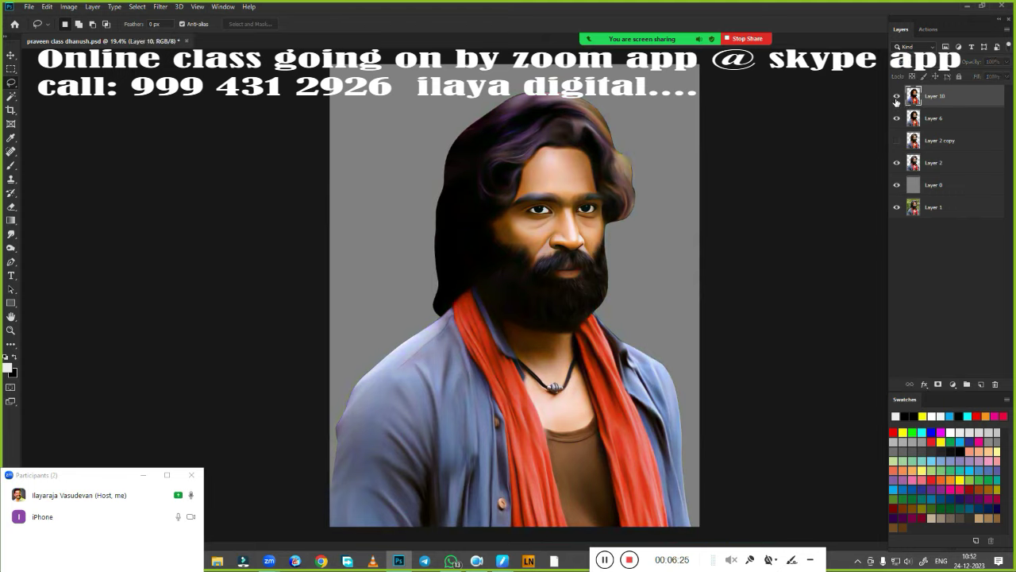
pyautogui.click(897, 96)
pyautogui.click(897, 96)
pyautogui.click(898, 96)
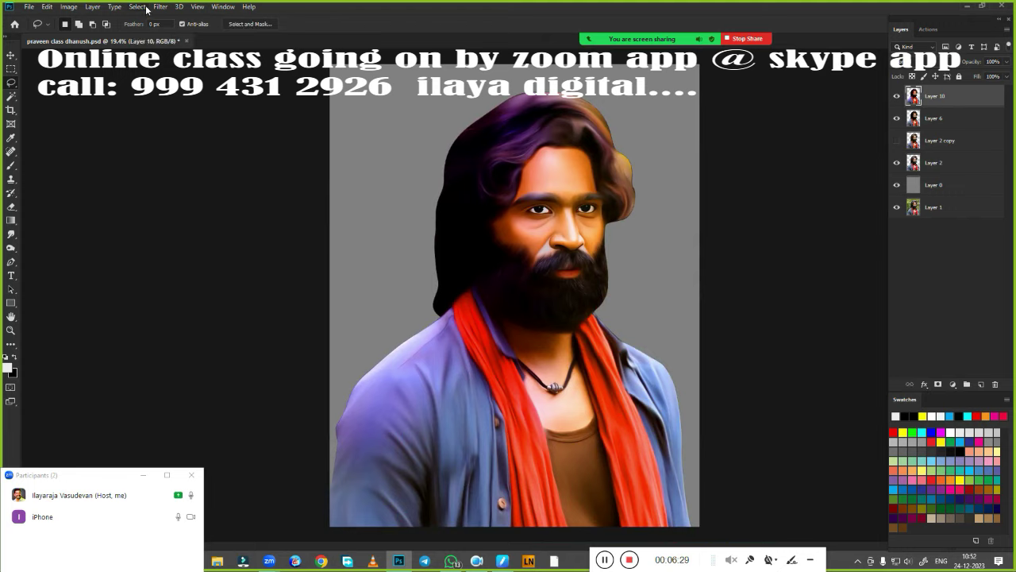
# Select the portrait's highlights using Color Range with the Highlights preset
pyautogui.click(138, 7)
pyautogui.click(159, 113)
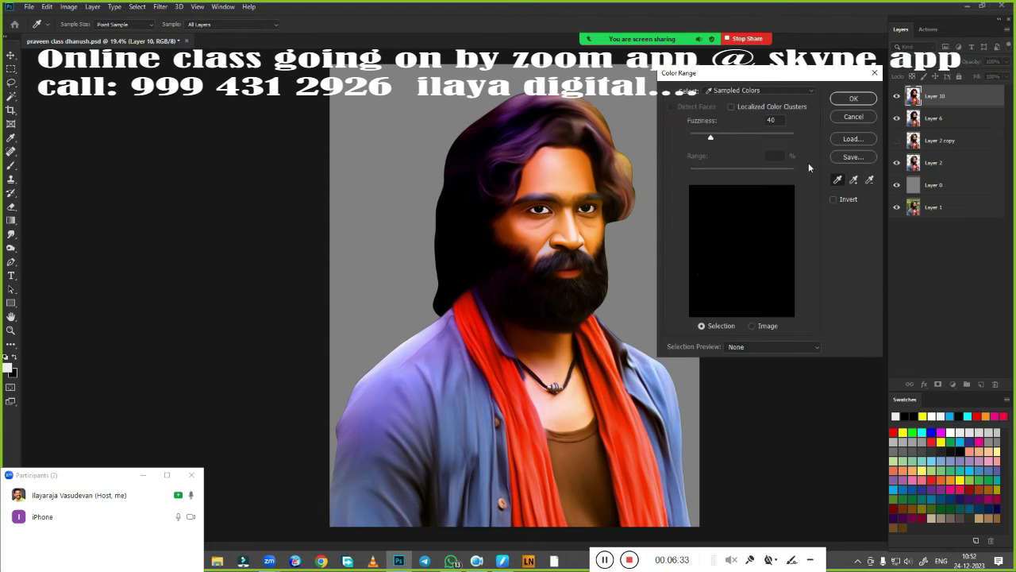
pyautogui.click(782, 91)
pyautogui.click(760, 191)
pyautogui.click(854, 98)
# Apply a highlights colour balance of 0, -7, +8 toward magenta and blue
pyautogui.scroll(3, 625, 306)
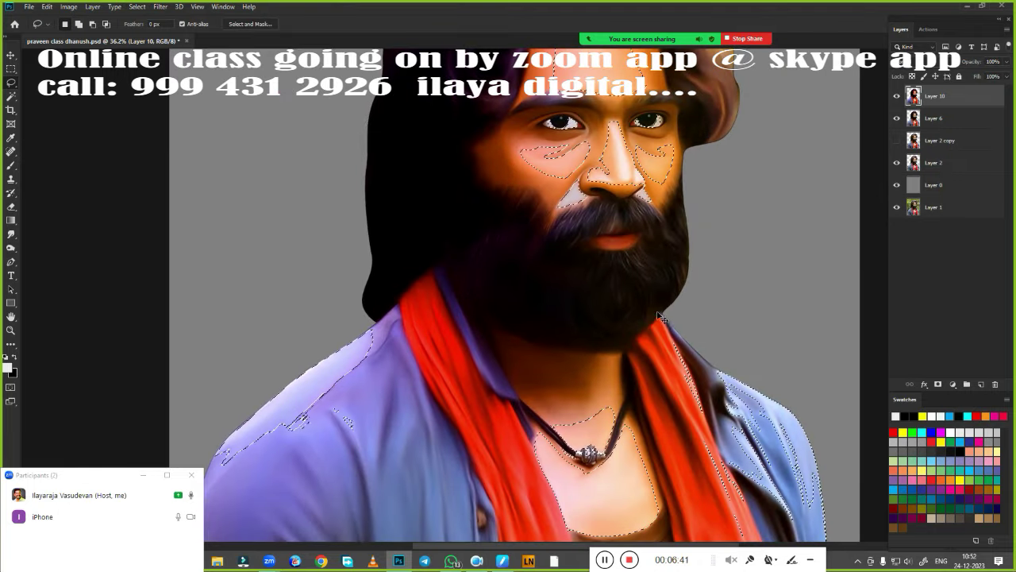
pyautogui.hotkey('ctrl', 'b')
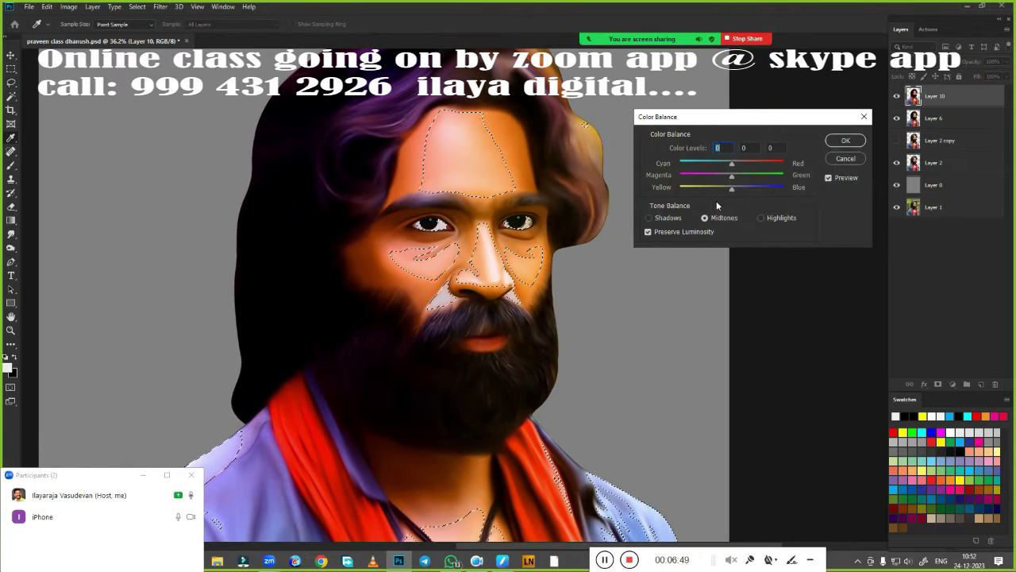
pyautogui.moveTo(731, 175); pyautogui.dragTo(753, 189)
pyautogui.click(761, 218)
pyautogui.press('Return')
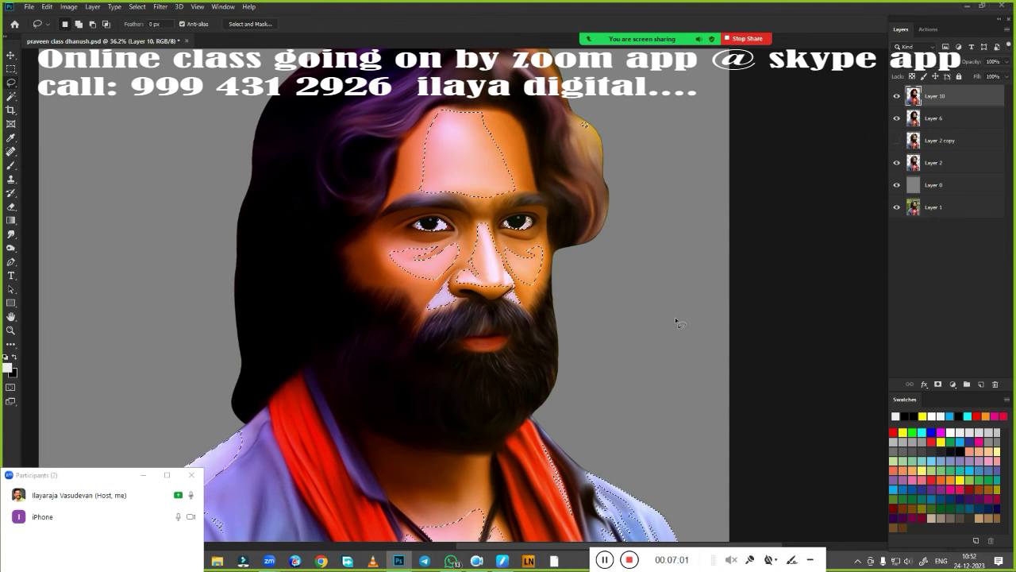
# Toggle the painted layer off and on to compare the colour-balanced result
pyautogui.scroll(-5, 668, 327)
pyautogui.click(896, 97)
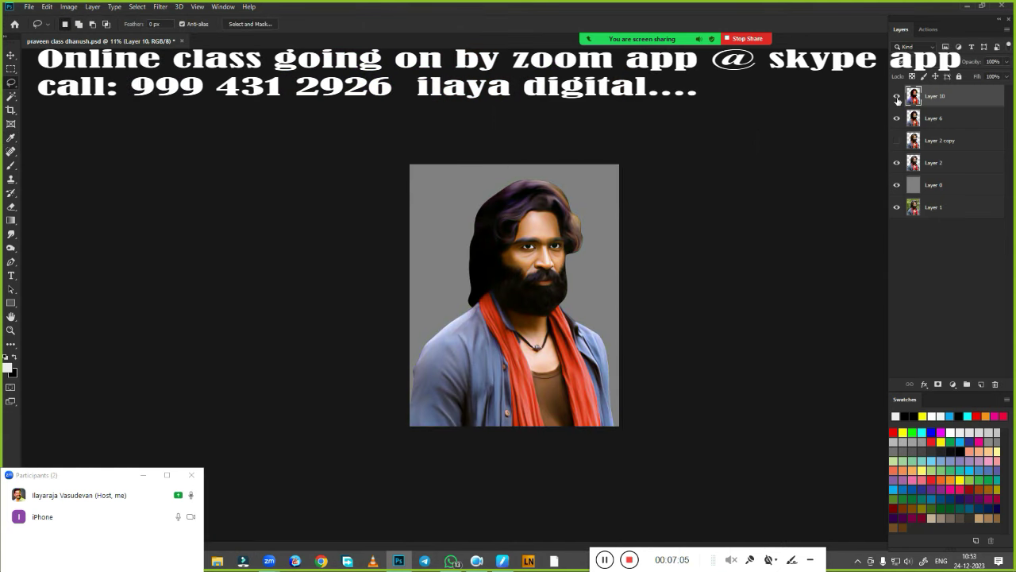
pyautogui.click(897, 96)
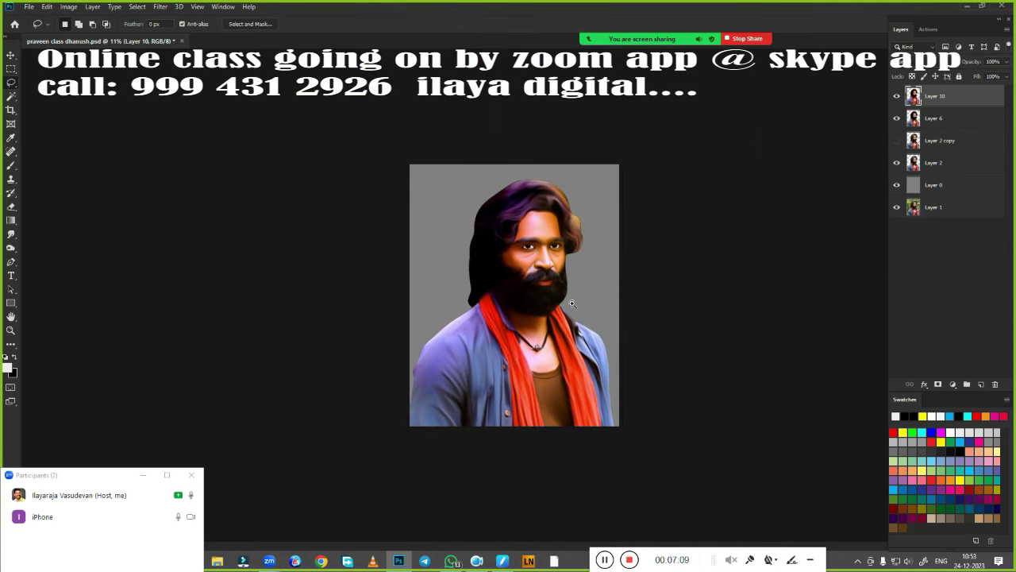
pyautogui.scroll(5, 568, 326)
pyautogui.scroll(-3, 691, 300)
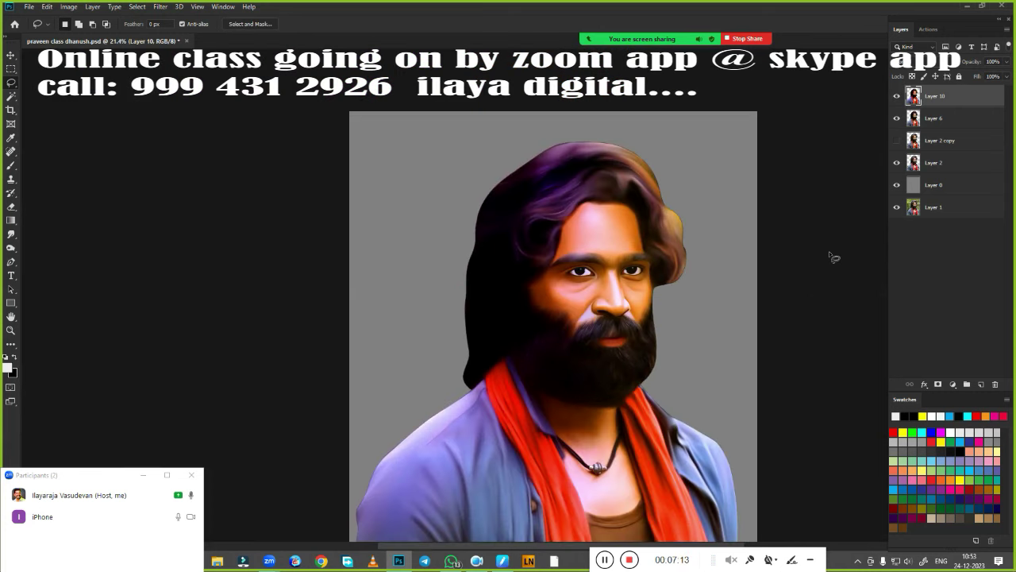
# Duplicate Layer 10, add an empty Layer 11 on top, and bring up the pen tablet's pressure settings
pyautogui.hotkey('ctrl', 'j')
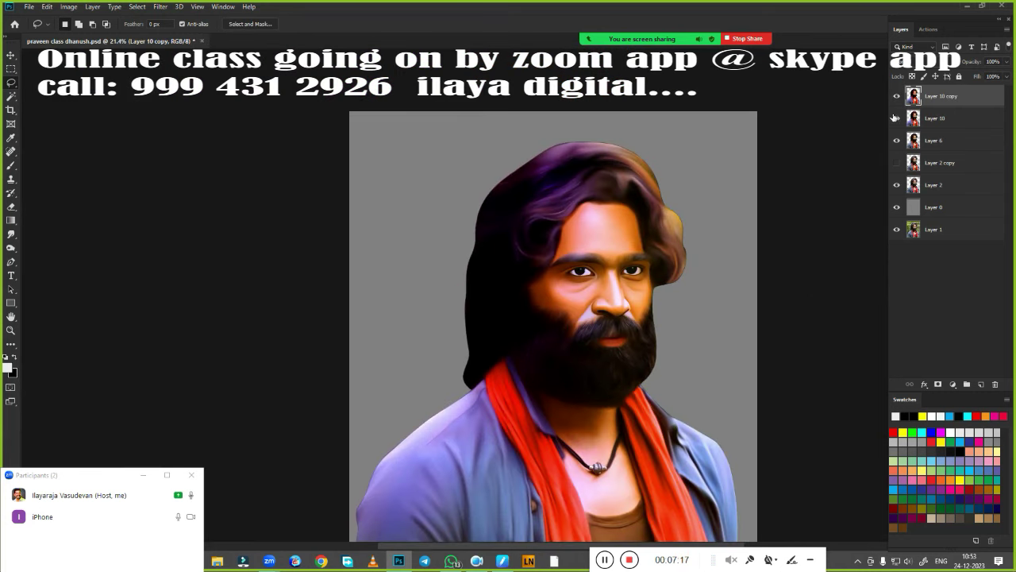
pyautogui.click(981, 384)
pyautogui.scroll(5, 652, 334)
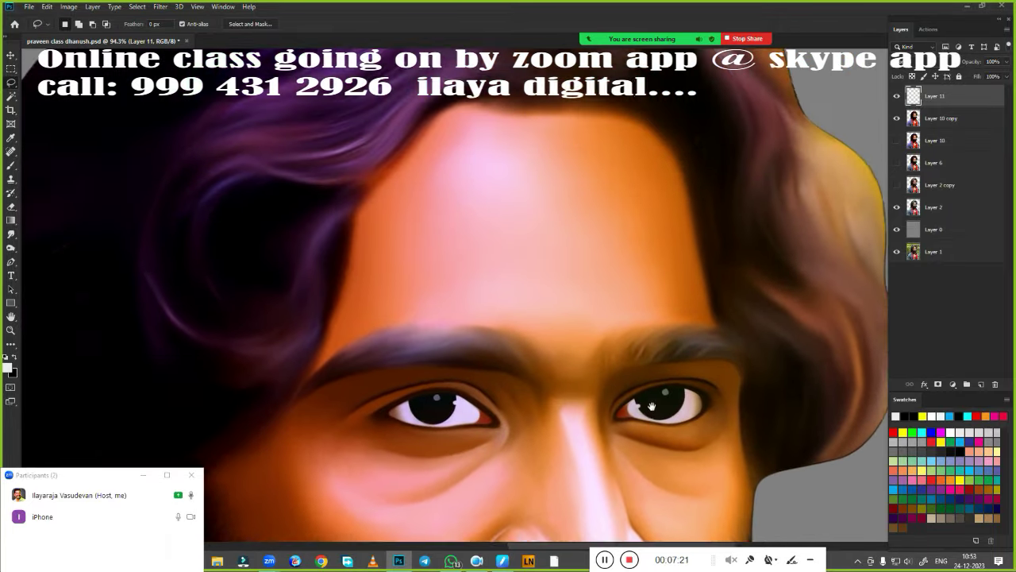
pyautogui.scroll(-1, 652, 334)
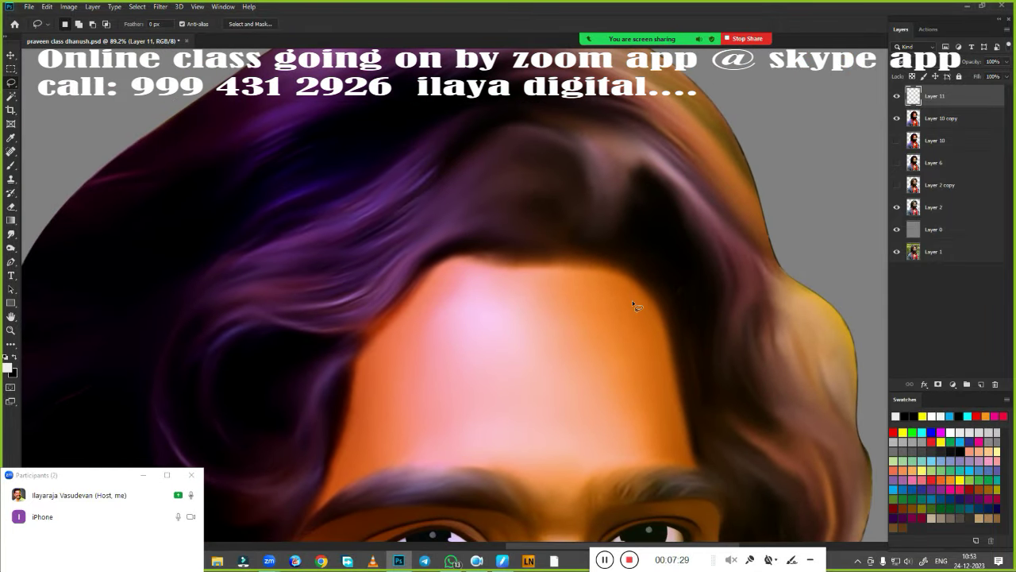
pyautogui.click(502, 561)
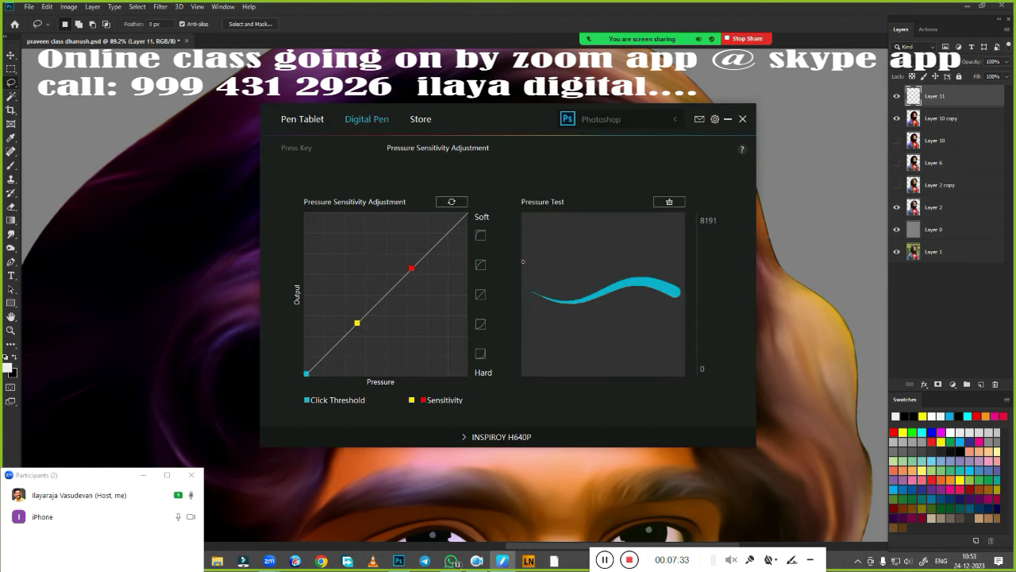
# Set the Huion pen's Photoshop pressure curve to Hard and minimize the driver window
pyautogui.click(633, 119)
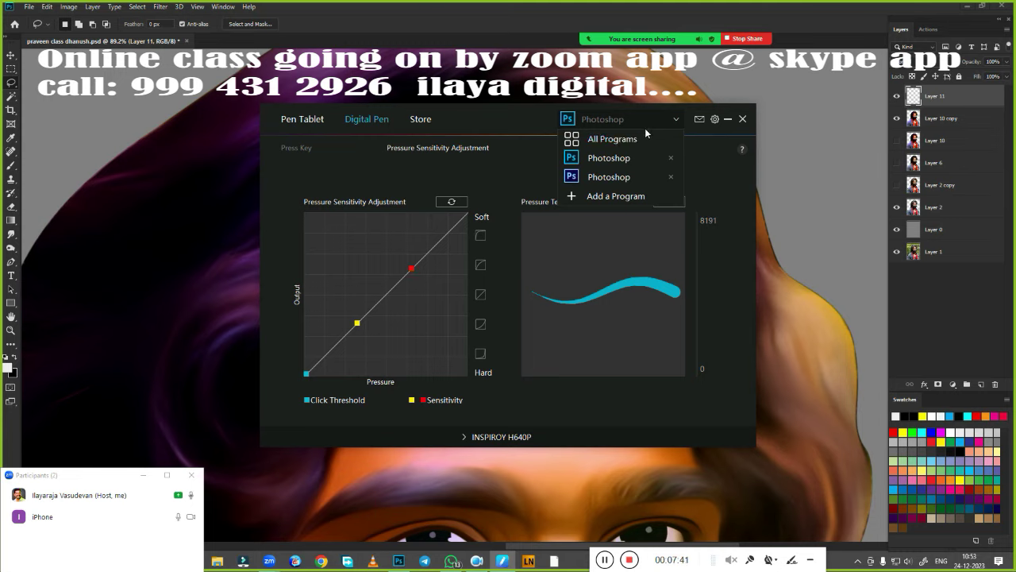
pyautogui.click(640, 178)
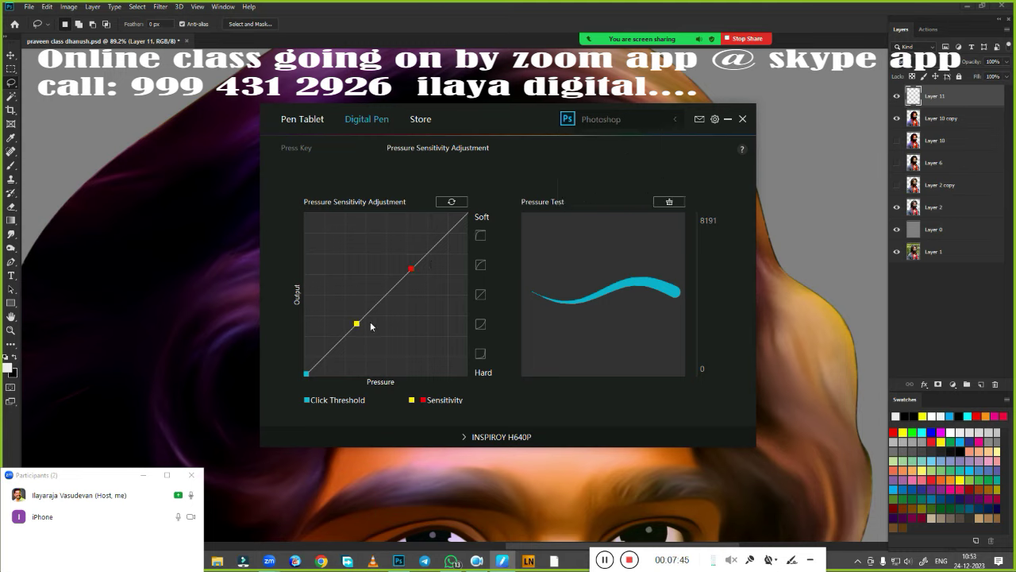
pyautogui.click(479, 354)
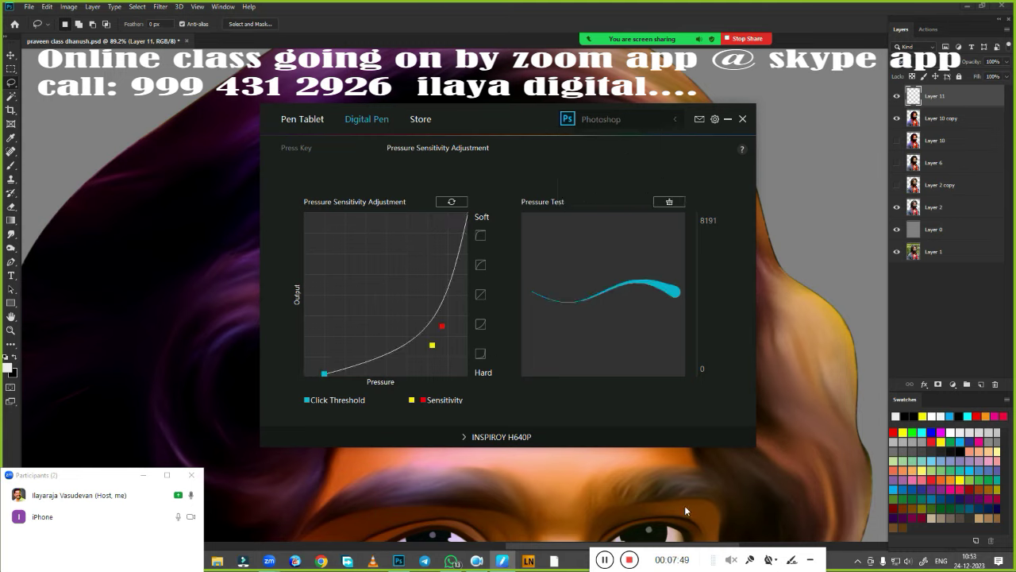
pyautogui.click(480, 294)
pyautogui.click(481, 353)
pyautogui.click(728, 125)
pyautogui.moveTo(572, 386)
pyautogui.mouseDown()
pyautogui.moveTo(559, 353)
pyautogui.moveTo(380, 230)
pyautogui.mouseUp()
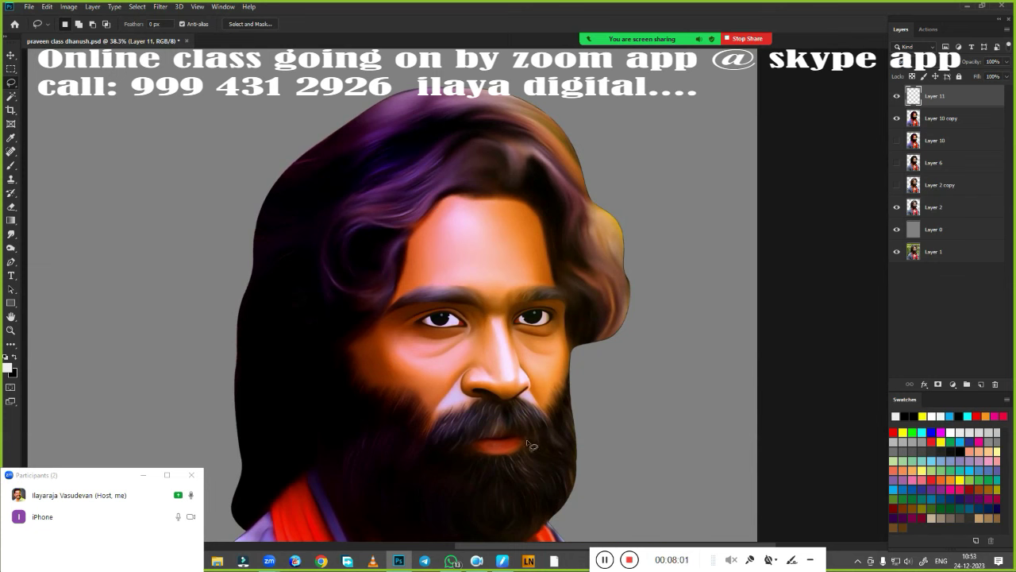
# Compare Layer 10 copy against the original photo, then lower its fill to 71%
pyautogui.click(898, 119)
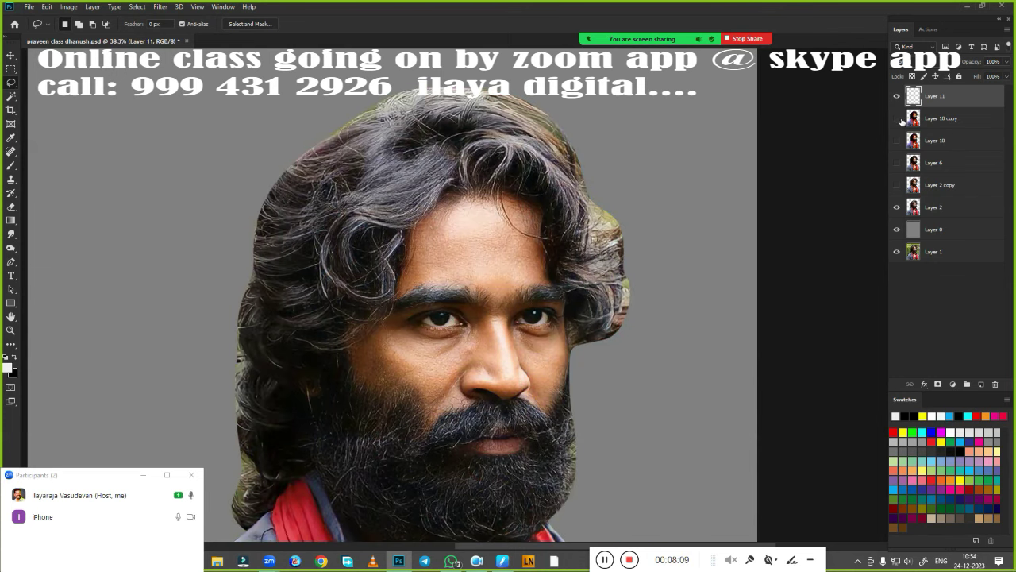
pyautogui.click(898, 119)
pyautogui.click(941, 119)
pyautogui.click(1007, 77)
pyautogui.moveTo(1007, 89); pyautogui.dragTo(993, 96)
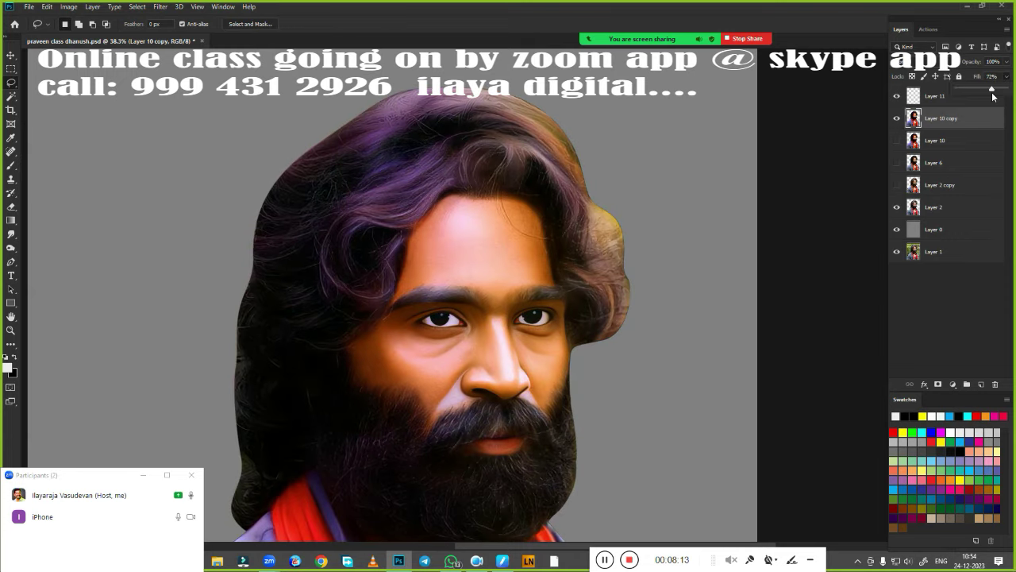
pyautogui.moveTo(500, 232); pyautogui.dragTo(592, 115)
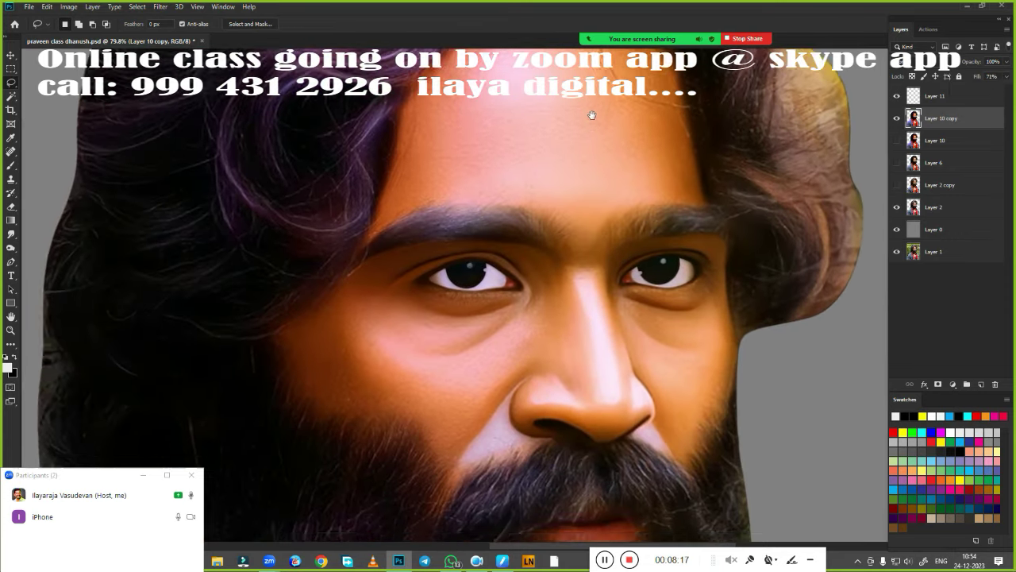
pyautogui.scroll(-3, 591, 116)
pyautogui.scroll(5, 669, 351)
pyautogui.scroll(2, 606, 352)
pyautogui.scroll(-5, 546, 162)
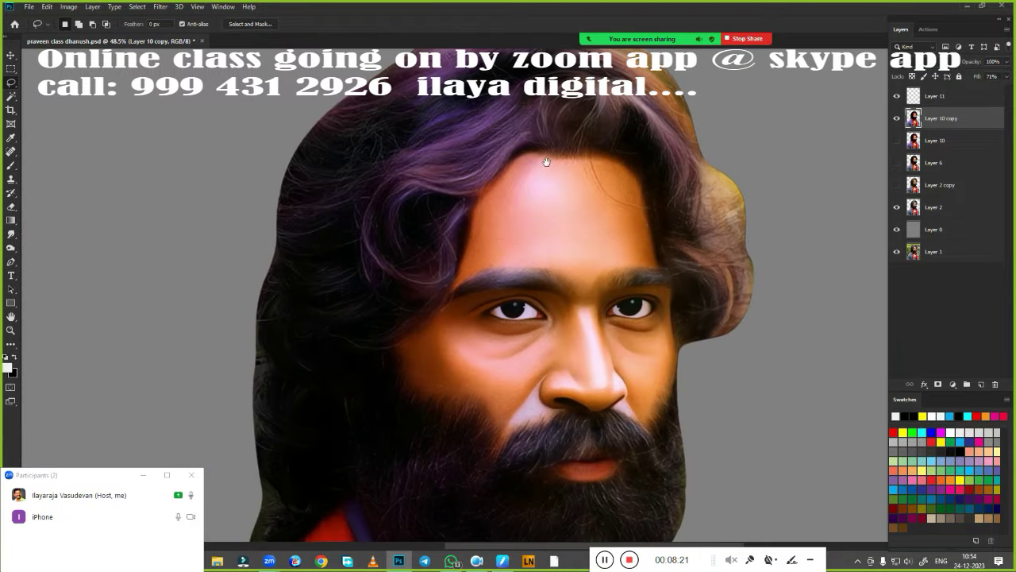
pyautogui.scroll(-1, 546, 162)
pyautogui.scroll(2, 556, 220)
pyautogui.scroll(2, 532, 137)
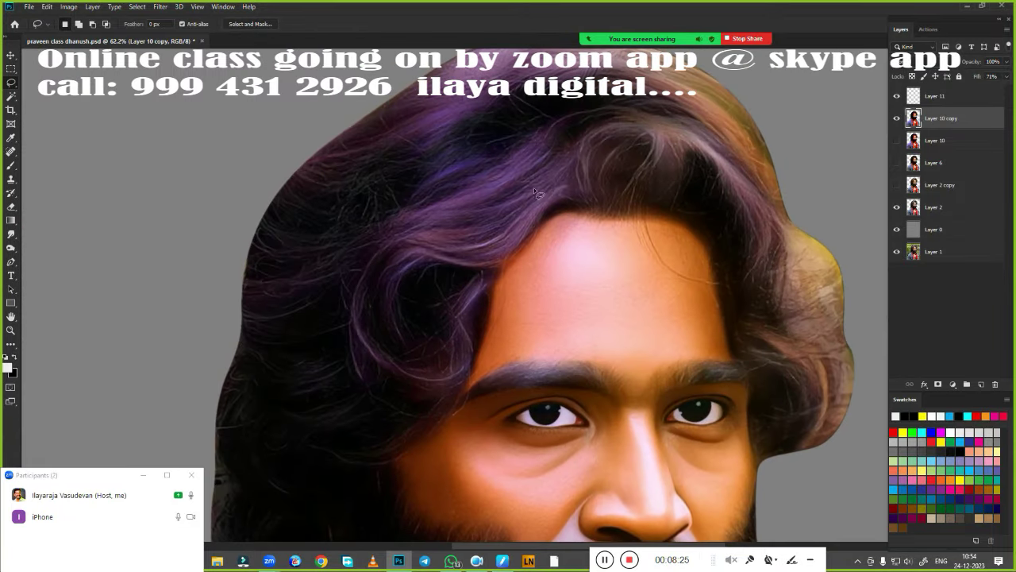
pyautogui.scroll(3, 537, 190)
pyautogui.scroll(-1, 608, 246)
# Switch to a smaller Brush with a different preset and a light cyan paint colour
pyautogui.press('b')
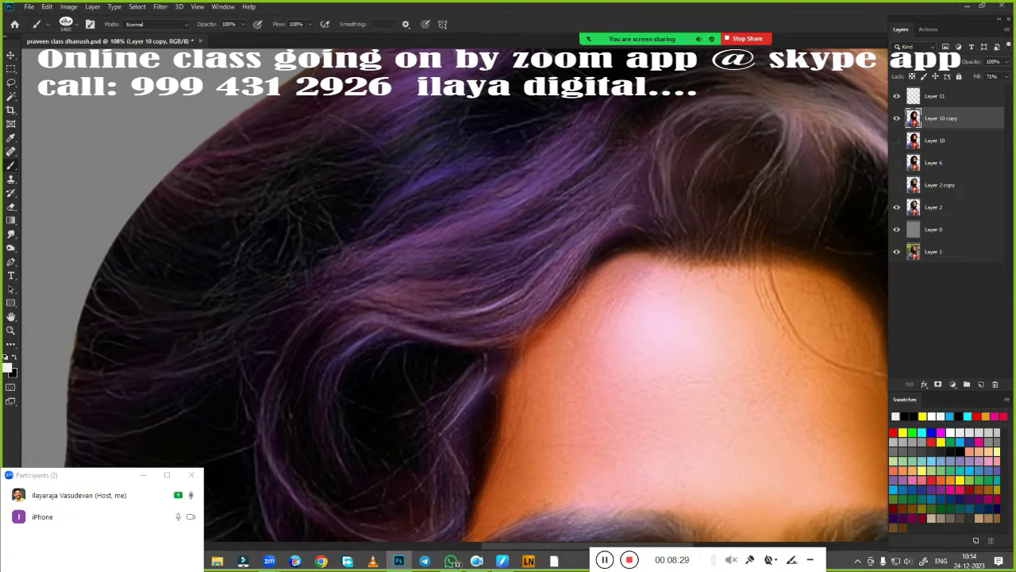
pyautogui.press('[')
pyautogui.rightClick(335, 225)
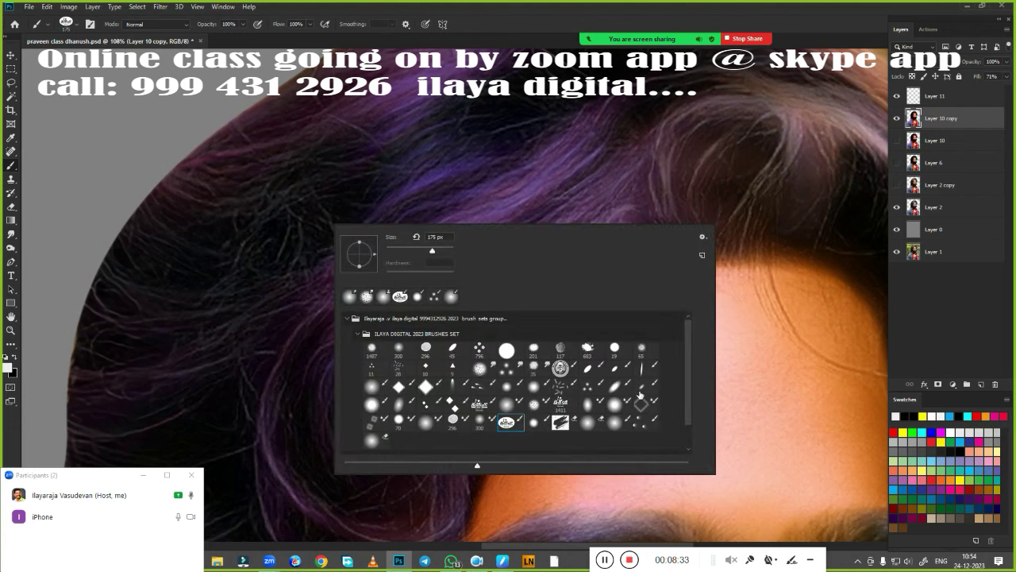
pyautogui.doubleClick(452, 385)
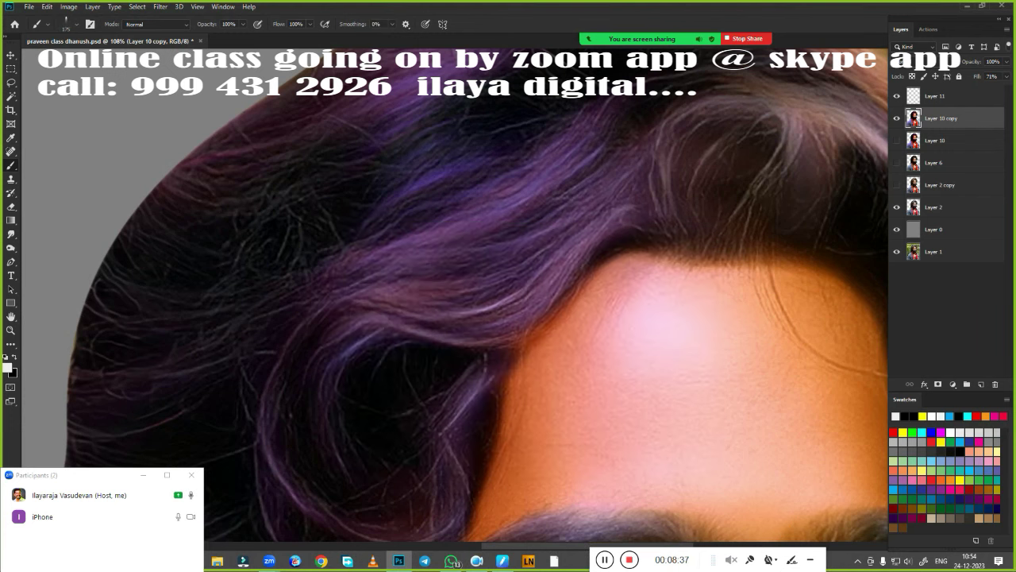
pyautogui.rightClick(415, 286)
pyautogui.press('Return')
pyautogui.click(961, 439)
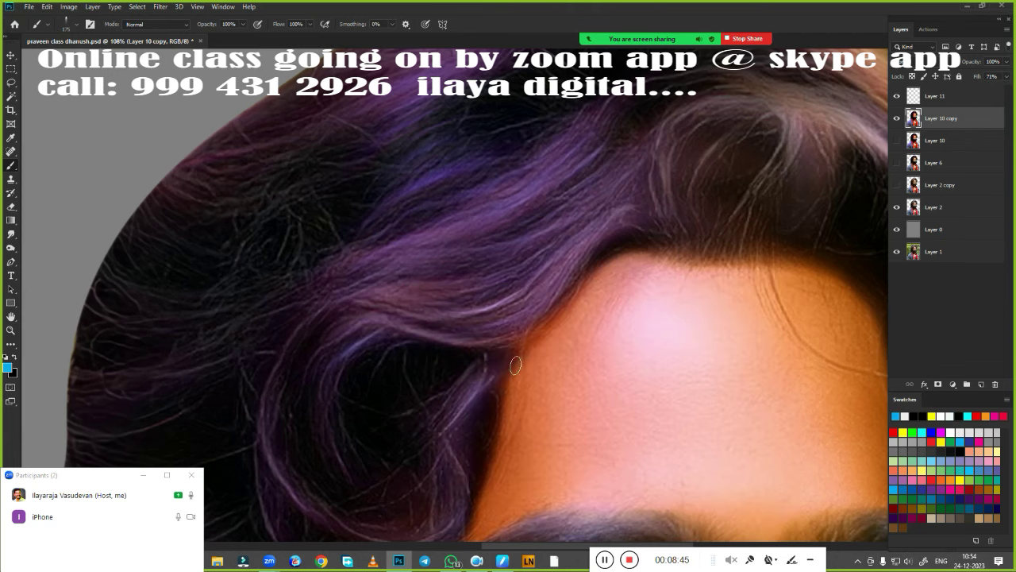
# Paint thin light-blue strands across the hair above the temple
pyautogui.scroll(-3, 516, 365)
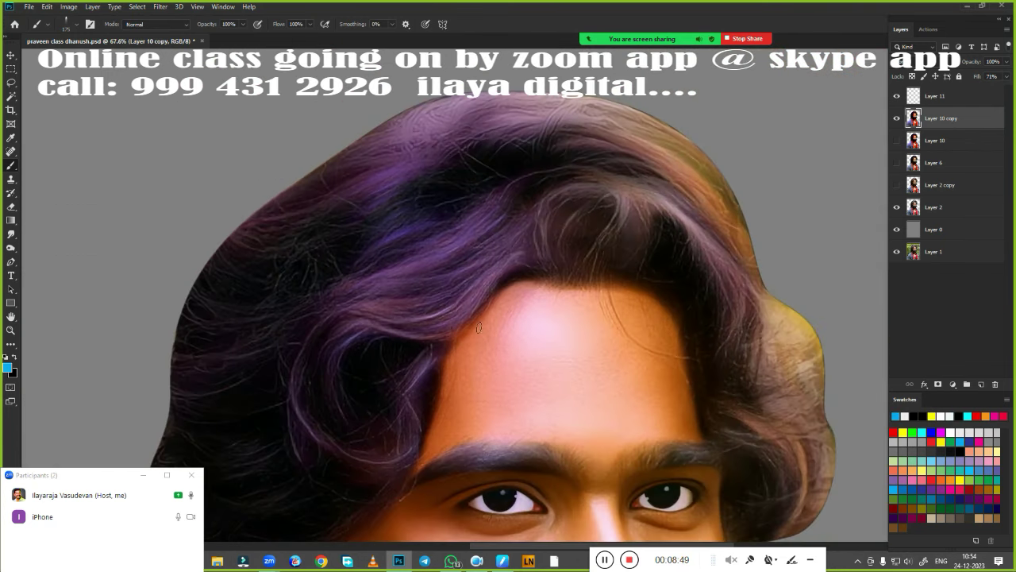
pyautogui.scroll(-2, 517, 357)
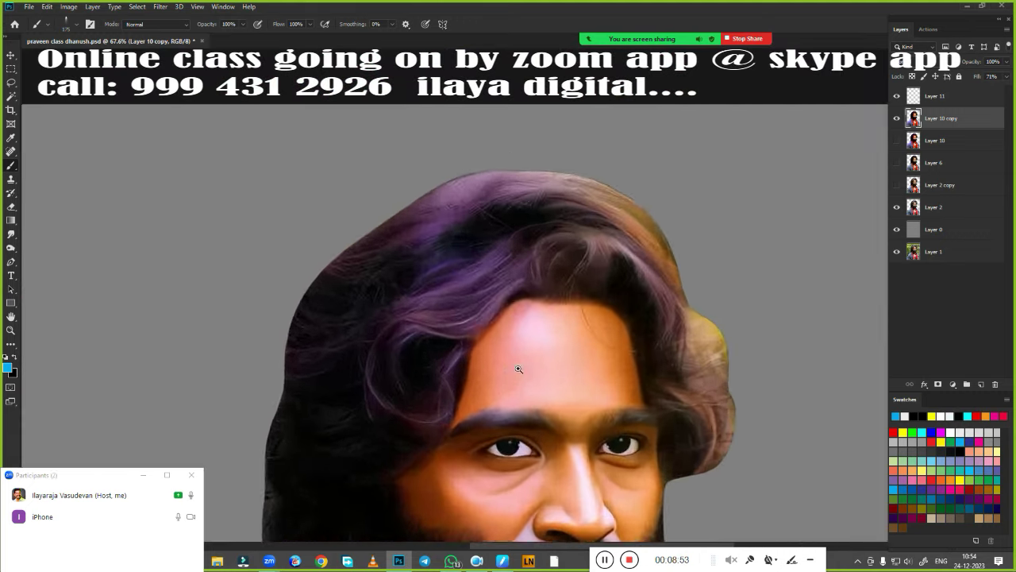
pyautogui.scroll(-1, 500, 376)
pyautogui.scroll(3, 533, 383)
pyautogui.scroll(2, 532, 384)
pyautogui.scroll(2, 646, 227)
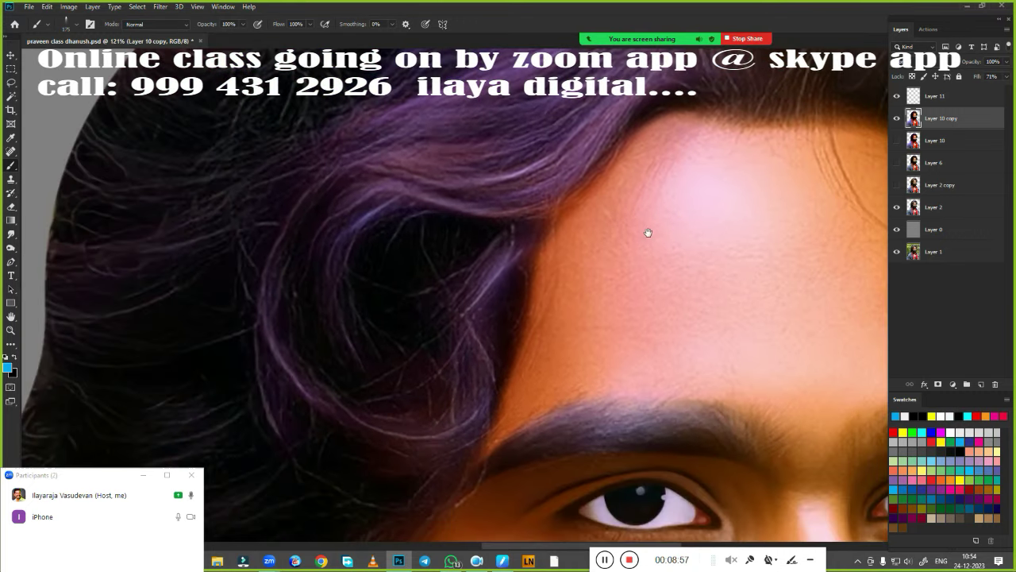
pyautogui.scroll(1, 556, 288)
pyautogui.scroll(1, 620, 357)
pyautogui.moveTo(522, 385); pyautogui.dragTo(442, 374)
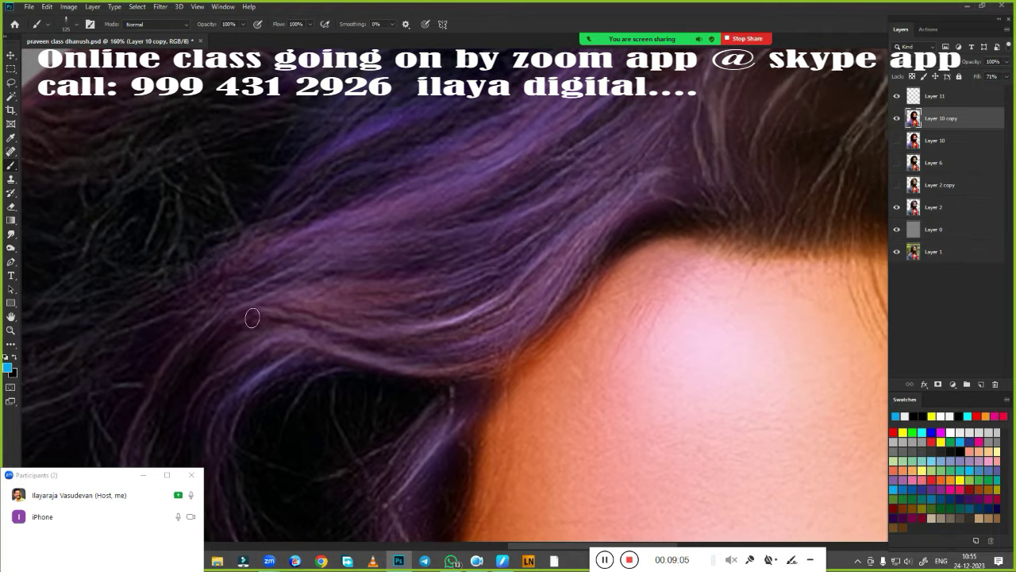
pyautogui.moveTo(208, 300); pyautogui.dragTo(369, 229)
pyautogui.moveTo(239, 291)
pyautogui.mouseDown()
pyautogui.moveTo(303, 257)
pyautogui.moveTo(339, 256)
pyautogui.mouseUp()
pyautogui.moveTo(249, 310); pyautogui.dragTo(322, 281)
pyautogui.moveTo(278, 310); pyautogui.dragTo(304, 303)
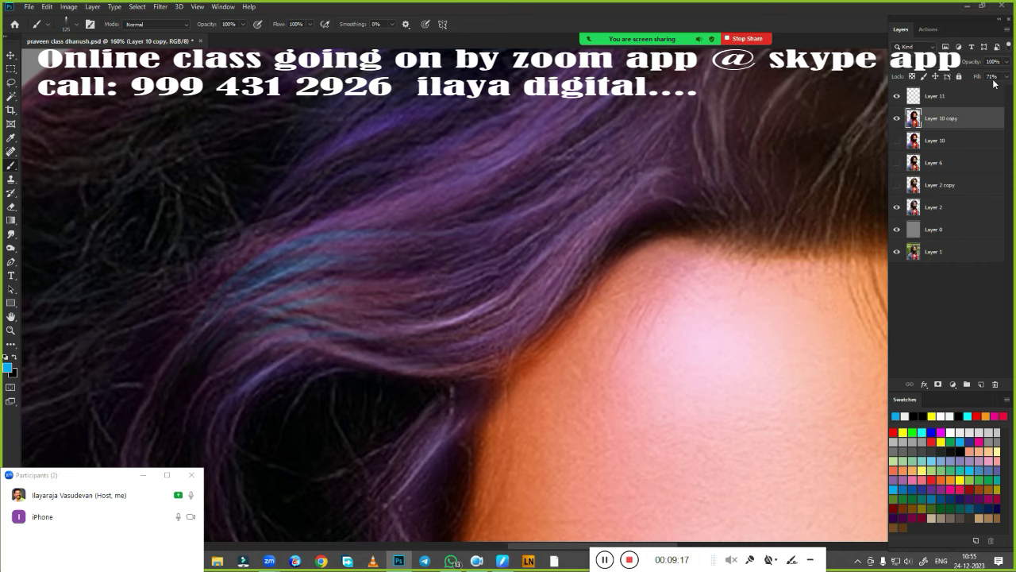
# Raise the layer fill back to 100% and dismiss the Image Size dialog unchanged
pyautogui.moveTo(1007, 77); pyautogui.dragTo(1010, 89)
pyautogui.scroll(-3, 497, 279)
pyautogui.scroll(-2, 497, 279)
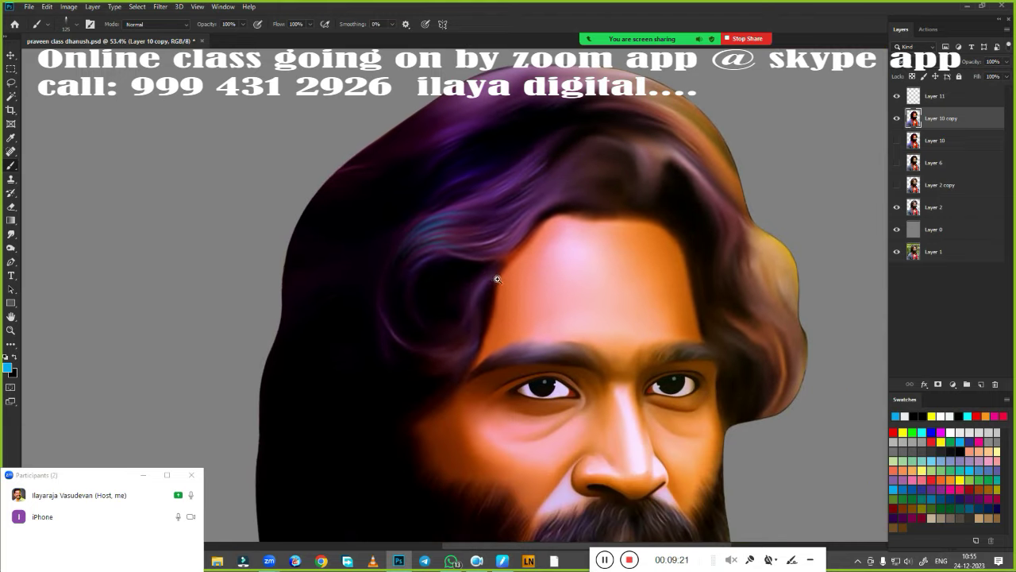
pyautogui.scroll(2, 497, 279)
pyautogui.scroll(1, 508, 277)
pyautogui.scroll(1, 508, 278)
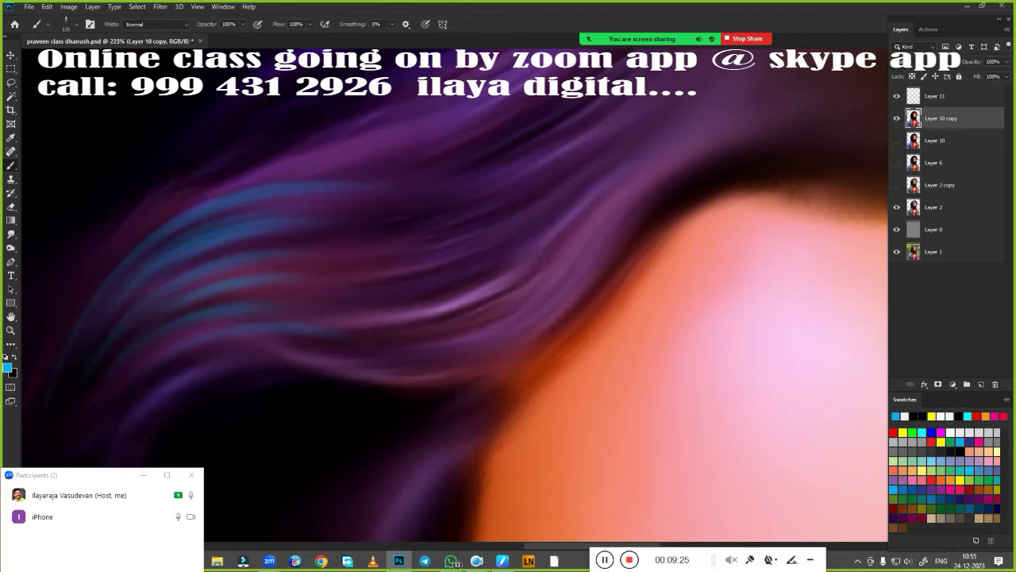
pyautogui.hotkey('ctrl', 'alt', 'i')
pyautogui.click(664, 109)
# Paint a light-blue double arc of strands along the hairline
pyautogui.scroll(-1, 483, 386)
pyautogui.scroll(-2, 463, 408)
pyautogui.scroll(2, 519, 404)
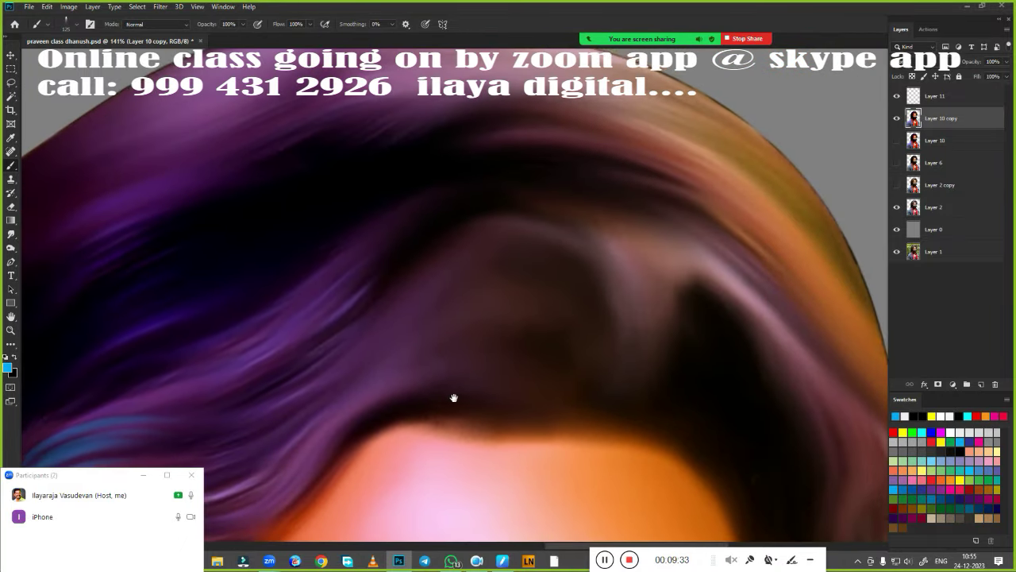
pyautogui.scroll(1, 556, 362)
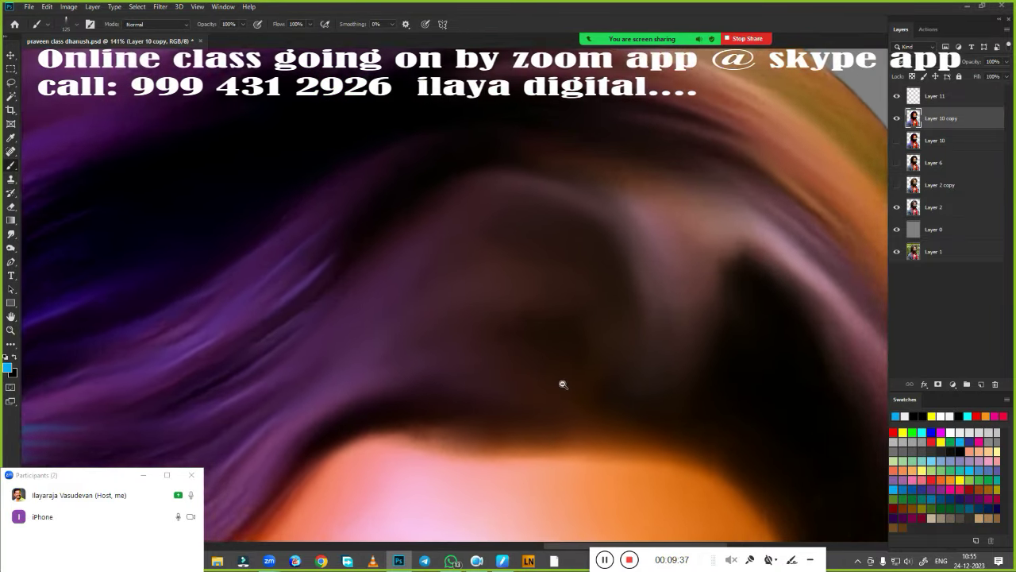
pyautogui.scroll(2, 563, 384)
pyautogui.moveTo(294, 246); pyautogui.dragTo(653, 274)
pyautogui.moveTo(419, 213); pyautogui.dragTo(605, 235)
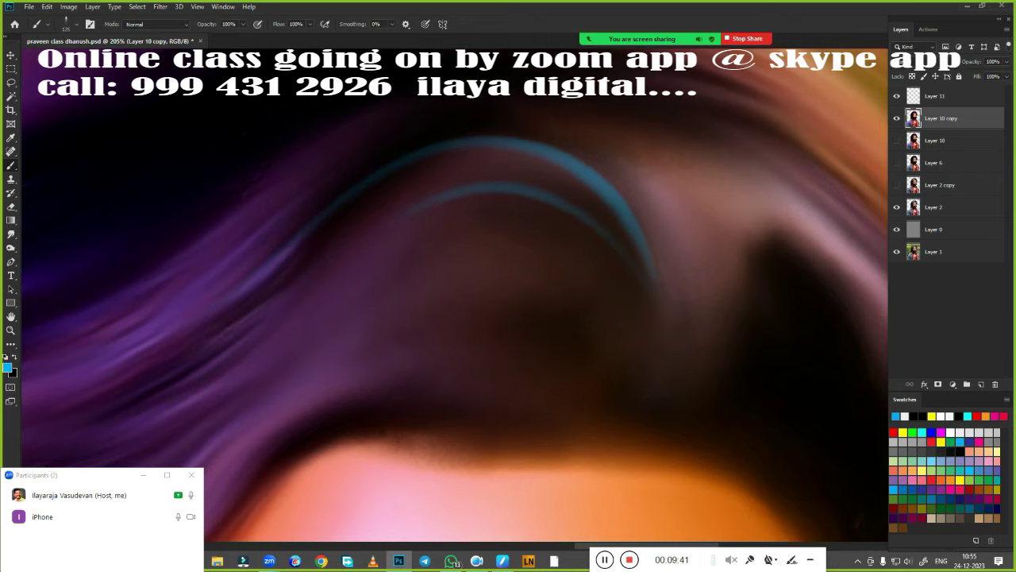
pyautogui.moveTo(485, 182); pyautogui.dragTo(624, 240)
pyautogui.moveTo(453, 176); pyautogui.dragTo(642, 291)
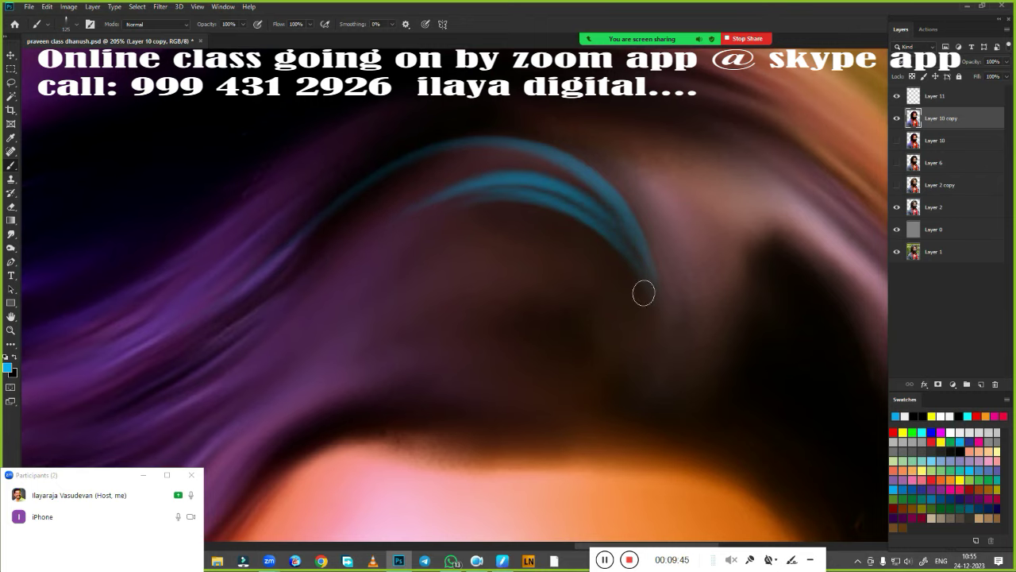
# Add more blue strands along the arc, undo two, and repaint them above the hairline
pyautogui.scroll(-2, 579, 376)
pyautogui.moveTo(397, 232); pyautogui.dragTo(639, 274)
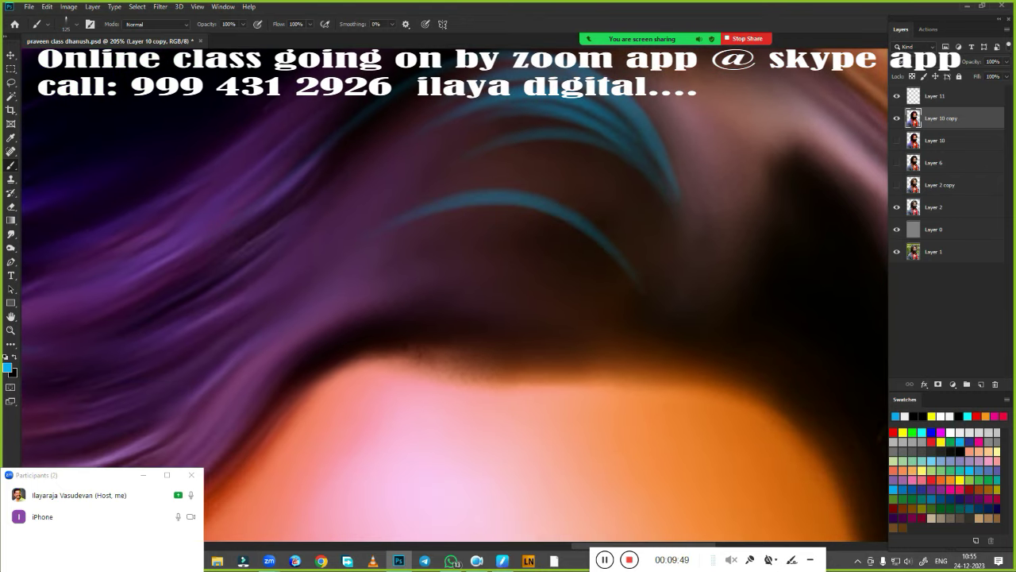
pyautogui.moveTo(456, 181); pyautogui.dragTo(638, 270)
pyautogui.hotkey('ctrl', 'z')
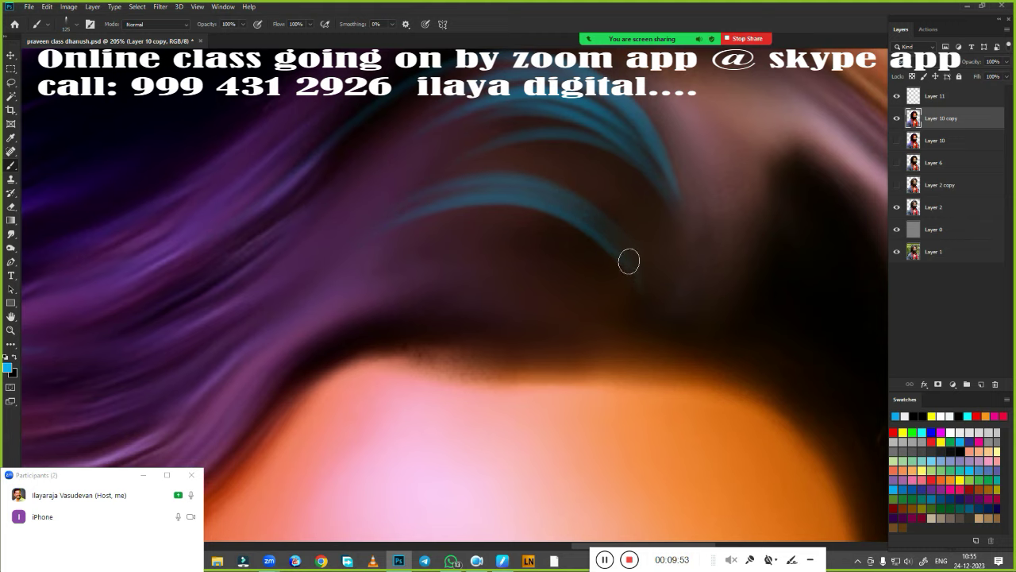
pyautogui.hotkey('ctrl', 'z')
pyautogui.hotkey('ctrl', 'z')
pyautogui.hotkey('ctrl', 'z')
pyautogui.hotkey('ctrl', 'z')
pyautogui.scroll(-2, 360, 265)
pyautogui.moveTo(422, 237); pyautogui.dragTo(611, 243)
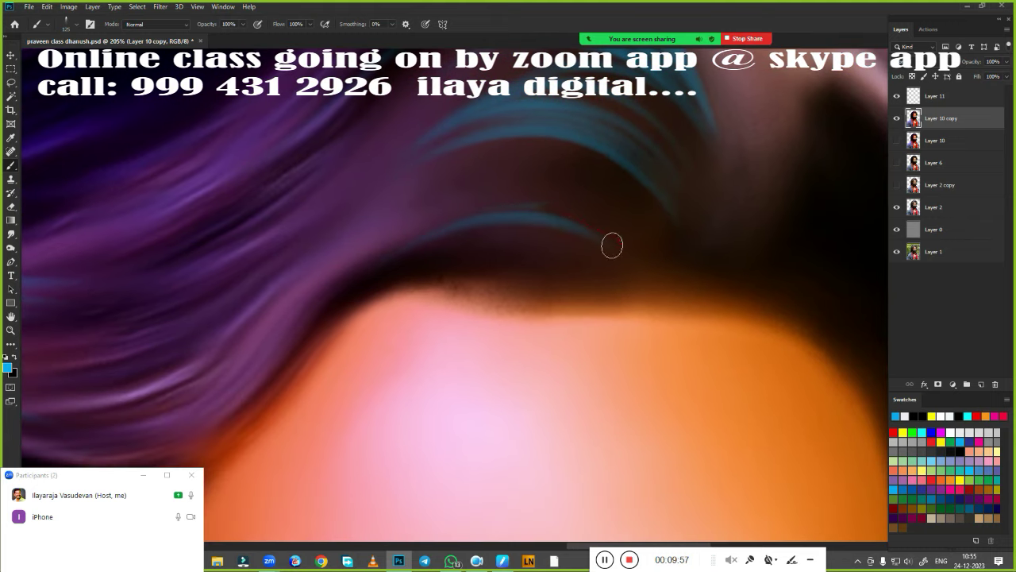
pyautogui.moveTo(523, 189); pyautogui.dragTo(622, 232)
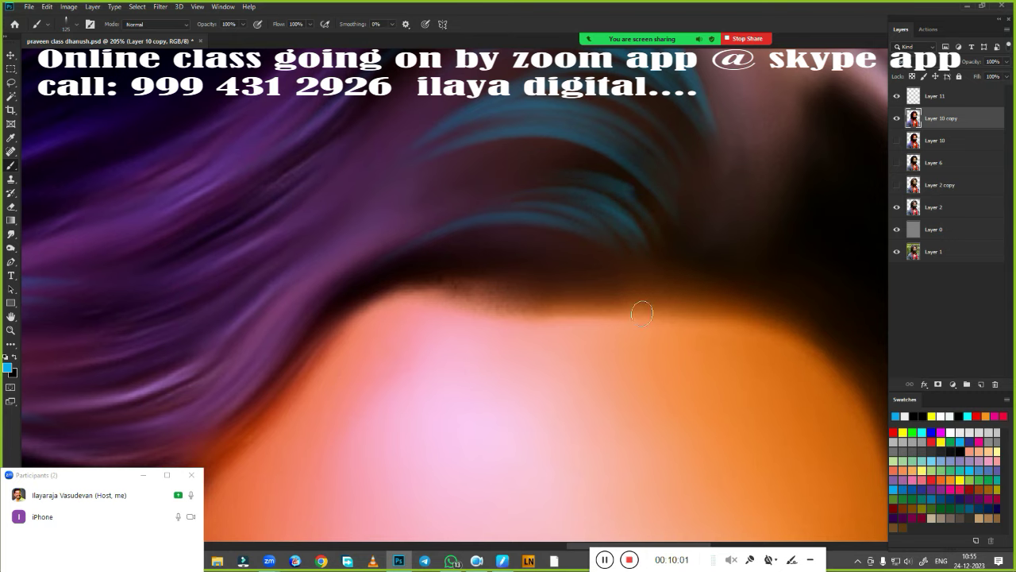
pyautogui.scroll(-2, 625, 356)
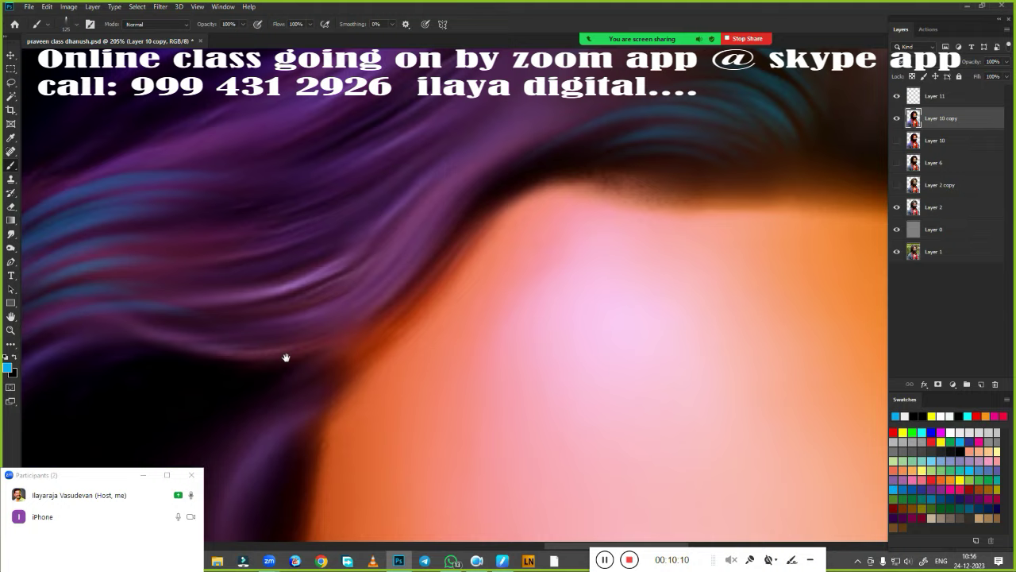
# Rotate the canvas to follow the hair flow and paint light-blue strands along it
pyautogui.scroll(-3, 446, 355)
pyautogui.press('r')
pyautogui.moveTo(446, 355); pyautogui.dragTo(579, 209)
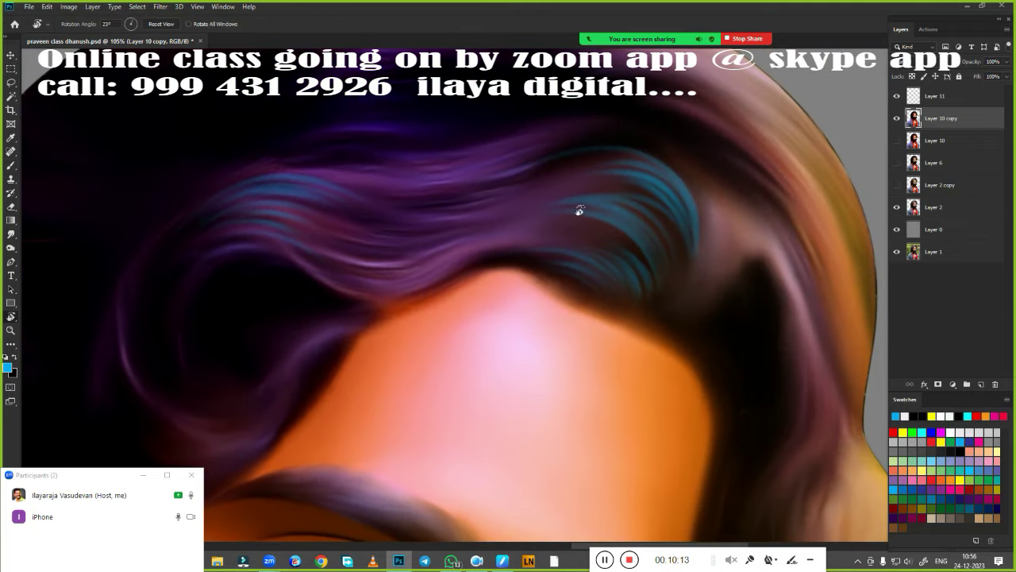
pyautogui.scroll(3, 479, 358)
pyautogui.press('b')
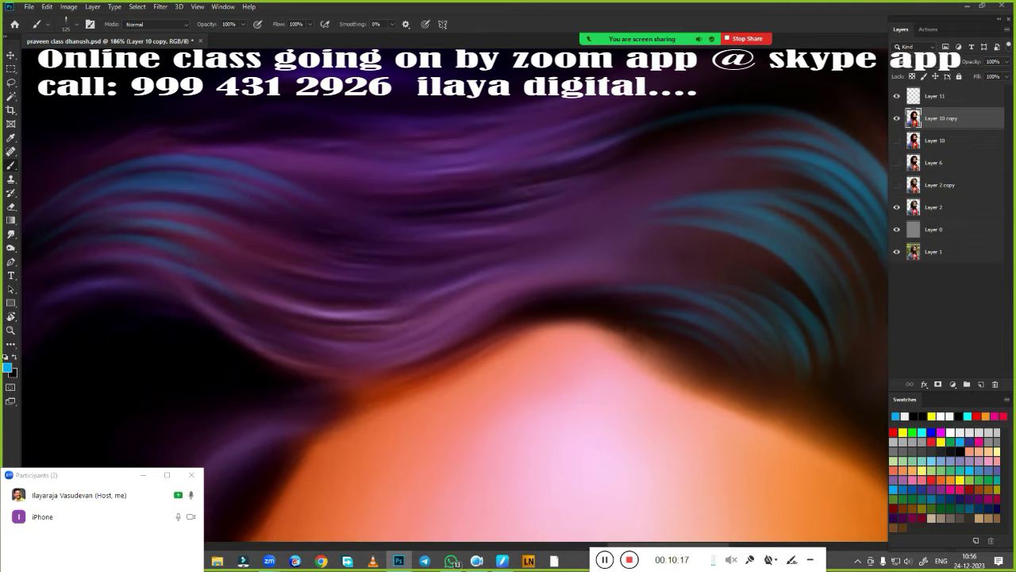
pyautogui.moveTo(465, 327); pyautogui.dragTo(261, 352)
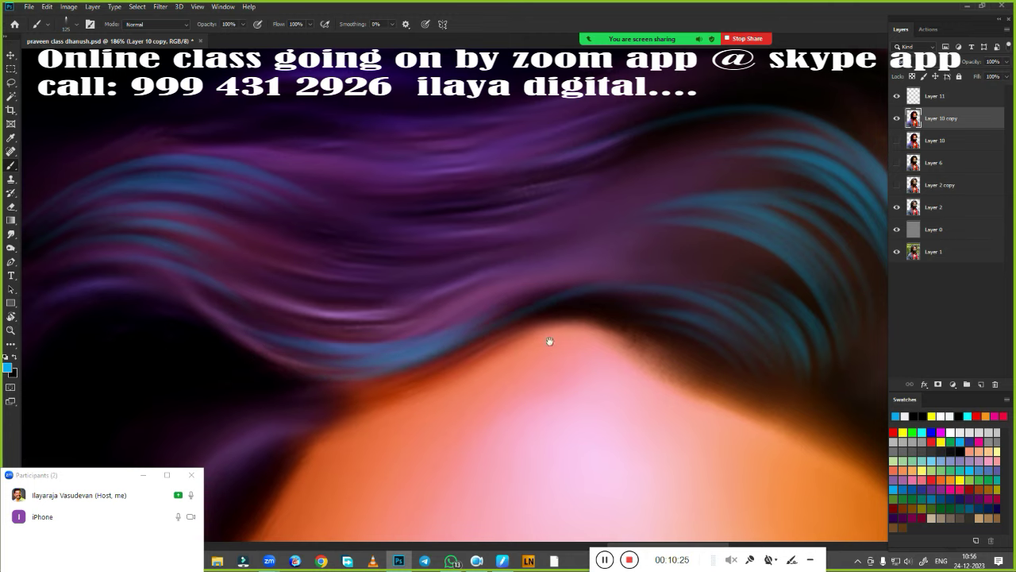
pyautogui.scroll(3, 549, 340)
pyautogui.moveTo(403, 297); pyautogui.dragTo(515, 262)
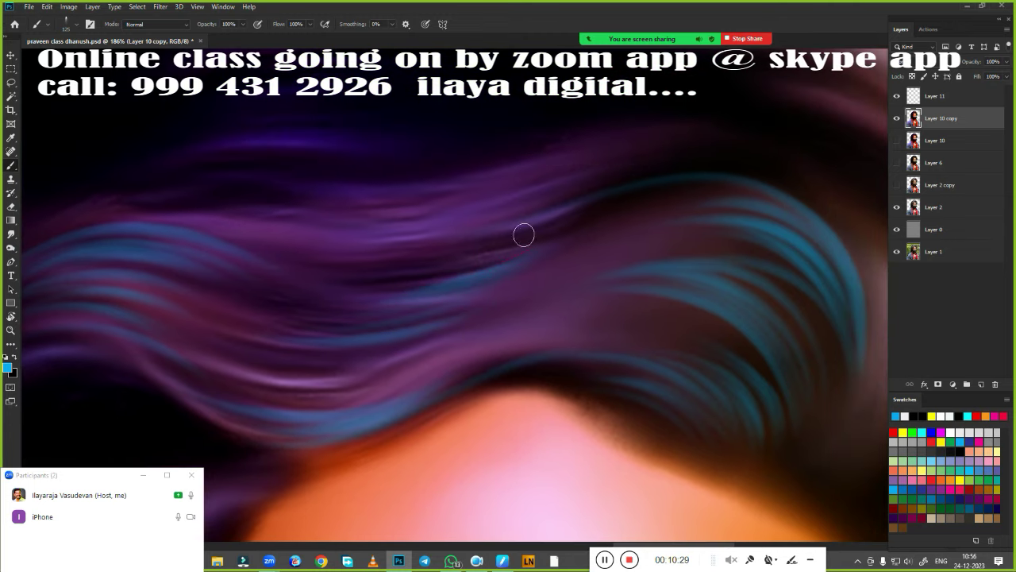
pyautogui.moveTo(337, 326); pyautogui.dragTo(500, 277)
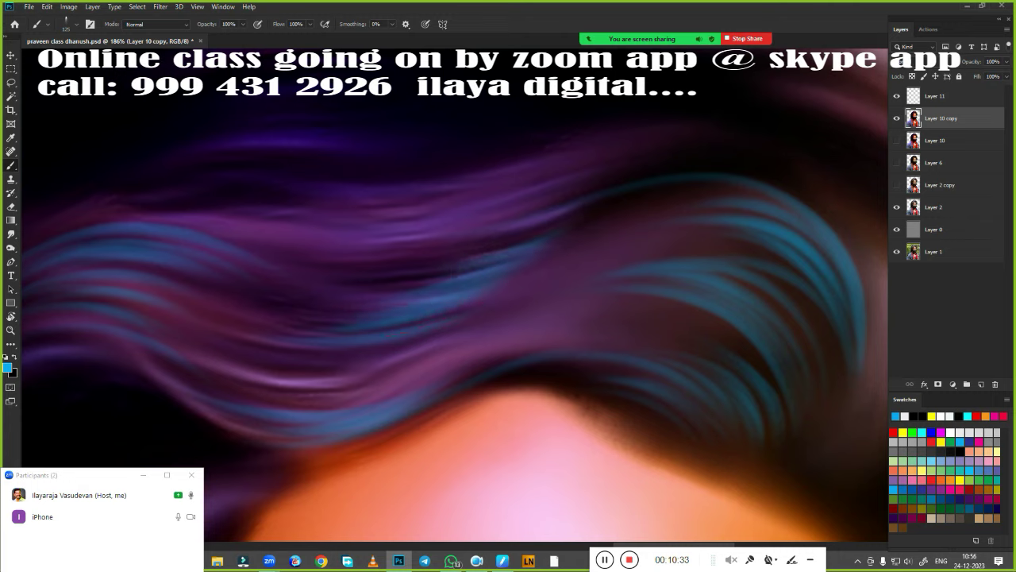
pyautogui.moveTo(432, 332); pyautogui.dragTo(358, 365)
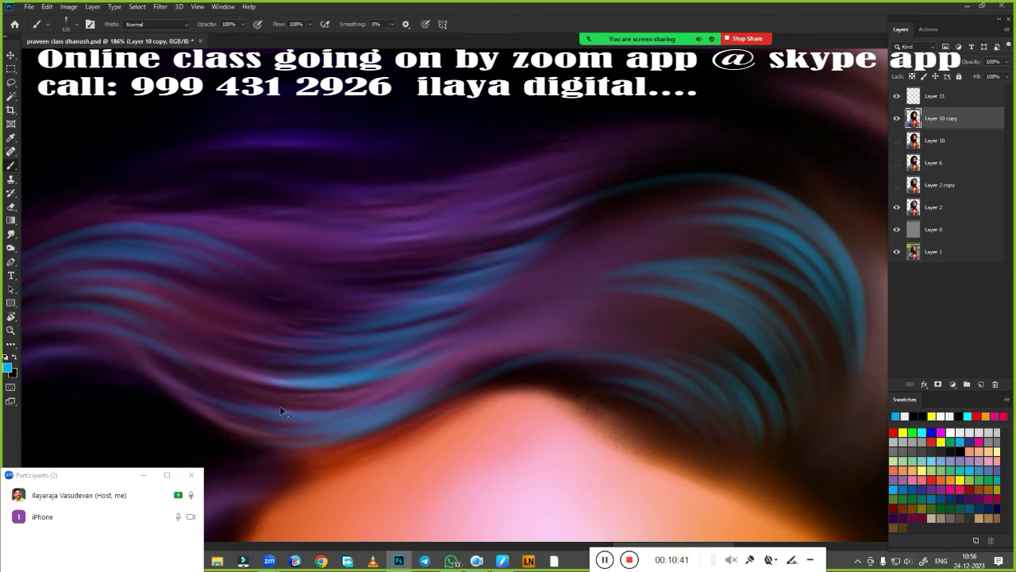
# Paint curved blue strands arcing up through the hair
pyautogui.moveTo(500, 286)
pyautogui.mouseDown()
pyautogui.moveTo(420, 415)
pyautogui.moveTo(562, 265)
pyautogui.mouseUp()
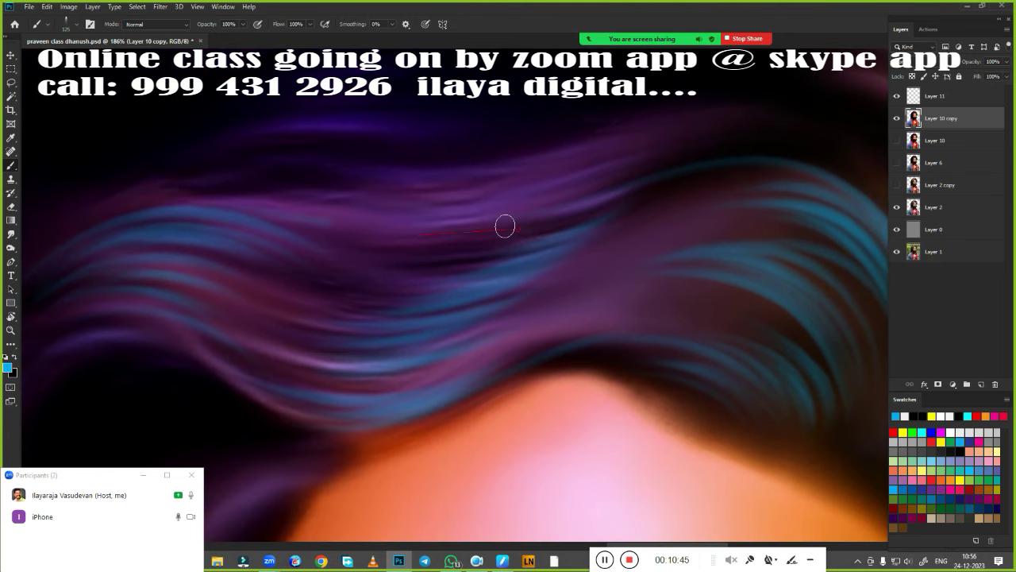
pyautogui.scroll(-2, 516, 198)
pyautogui.scroll(-2, 651, 306)
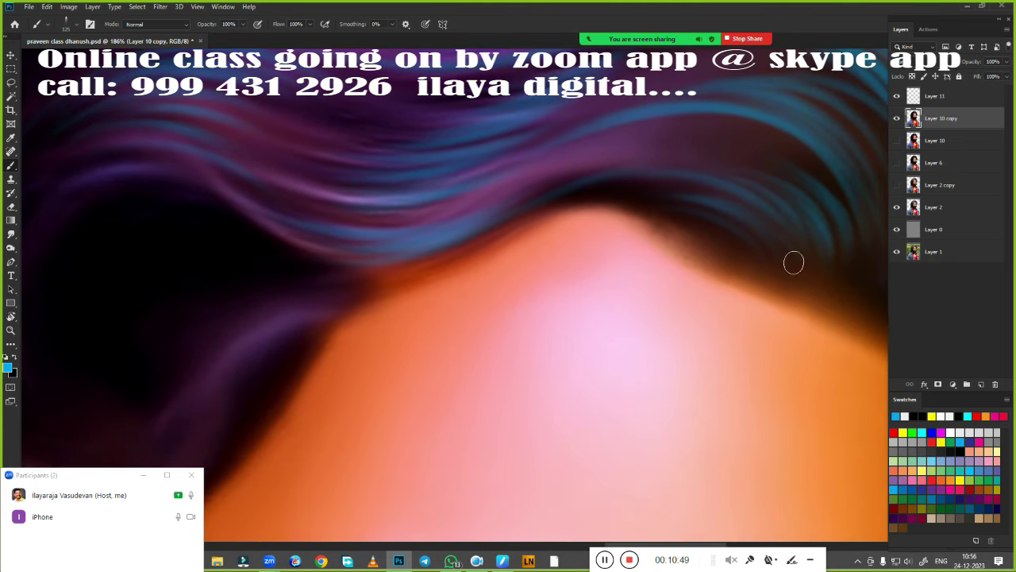
pyautogui.moveTo(461, 230); pyautogui.dragTo(612, 278)
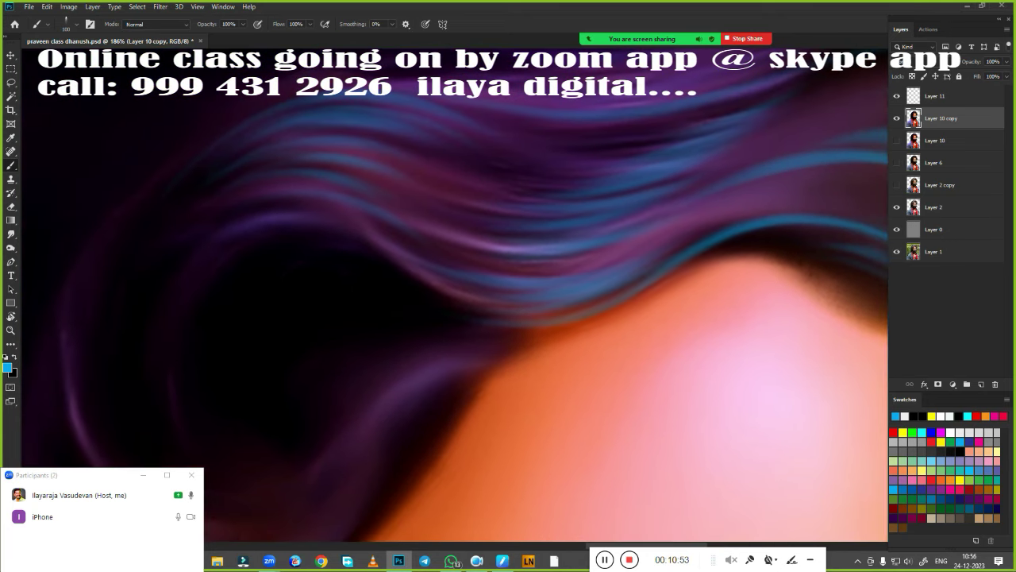
pyautogui.moveTo(294, 238); pyautogui.dragTo(155, 381)
pyautogui.moveTo(270, 222)
pyautogui.mouseDown()
pyautogui.moveTo(151, 341)
pyautogui.moveTo(163, 278)
pyautogui.mouseUp()
pyautogui.scroll(-2, 715, 351)
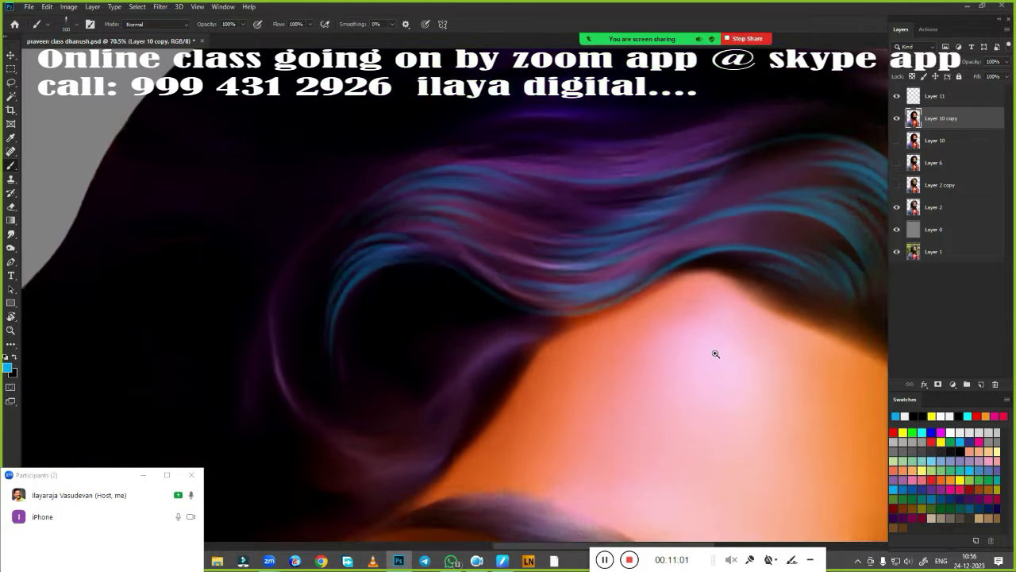
pyautogui.moveTo(715, 352)
pyautogui.mouseDown()
pyautogui.moveTo(786, 214)
pyautogui.moveTo(850, 254)
pyautogui.mouseUp()
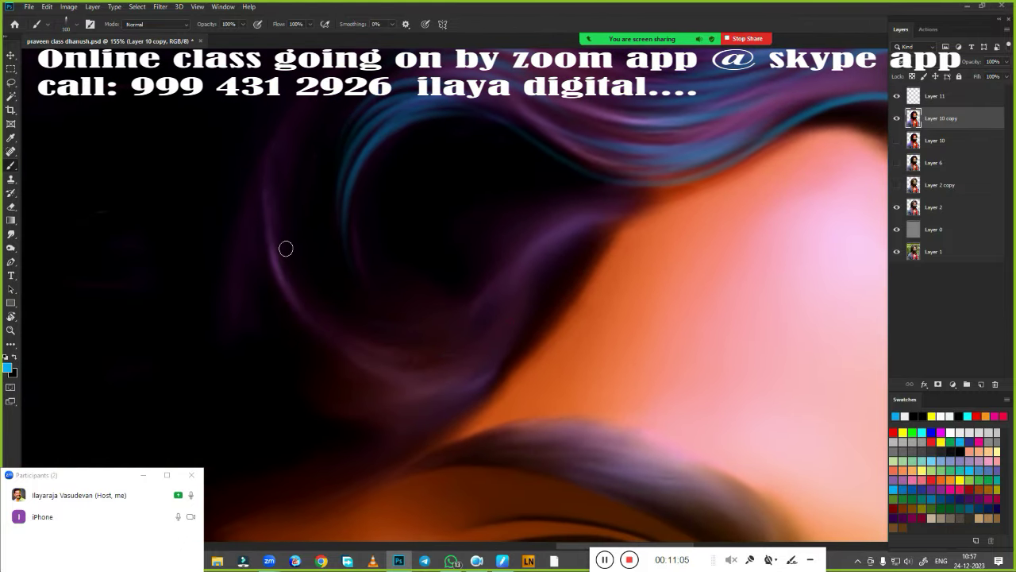
# Paint curved blue strands around the hair curl and along the upper hair arc
pyautogui.moveTo(445, 366)
pyautogui.mouseDown()
pyautogui.moveTo(274, 179)
pyautogui.moveTo(310, 309)
pyautogui.mouseUp()
pyautogui.moveTo(437, 397); pyautogui.dragTo(306, 322)
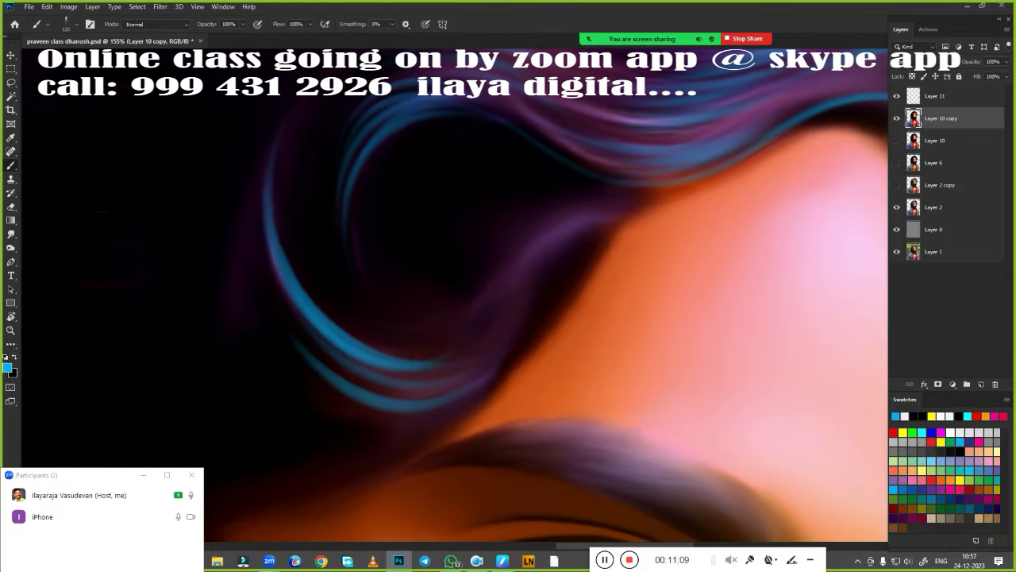
pyautogui.moveTo(460, 409); pyautogui.dragTo(298, 343)
pyautogui.moveTo(417, 397)
pyautogui.mouseDown()
pyautogui.moveTo(392, 355)
pyautogui.moveTo(505, 326)
pyautogui.mouseUp()
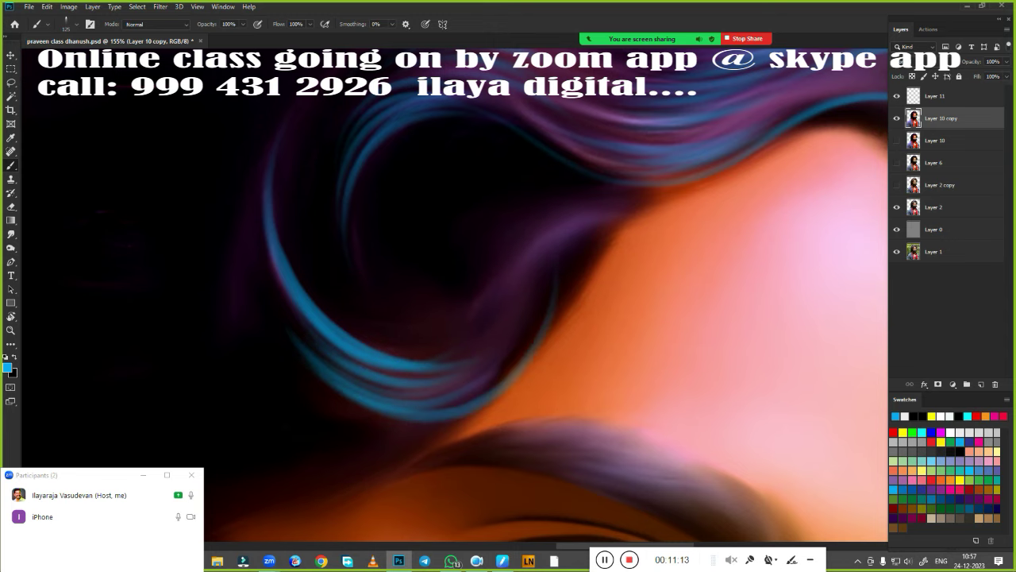
pyautogui.moveTo(289, 359); pyautogui.dragTo(352, 509)
pyautogui.moveTo(363, 305); pyautogui.dragTo(530, 204)
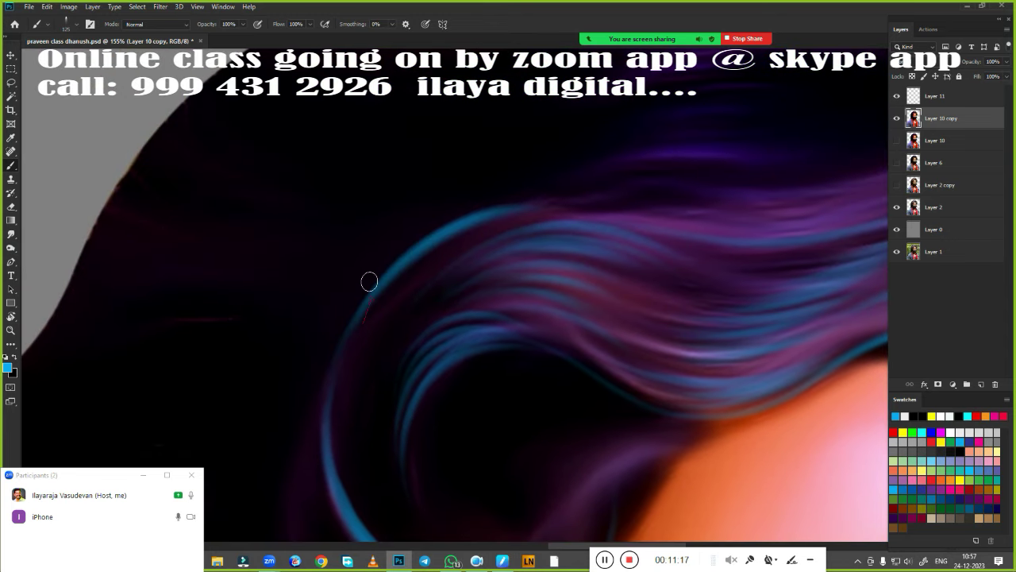
pyautogui.moveTo(370, 282); pyautogui.dragTo(553, 214)
pyautogui.moveTo(422, 230)
pyautogui.mouseDown()
pyautogui.moveTo(592, 151)
pyautogui.moveTo(631, 144)
pyautogui.mouseUp()
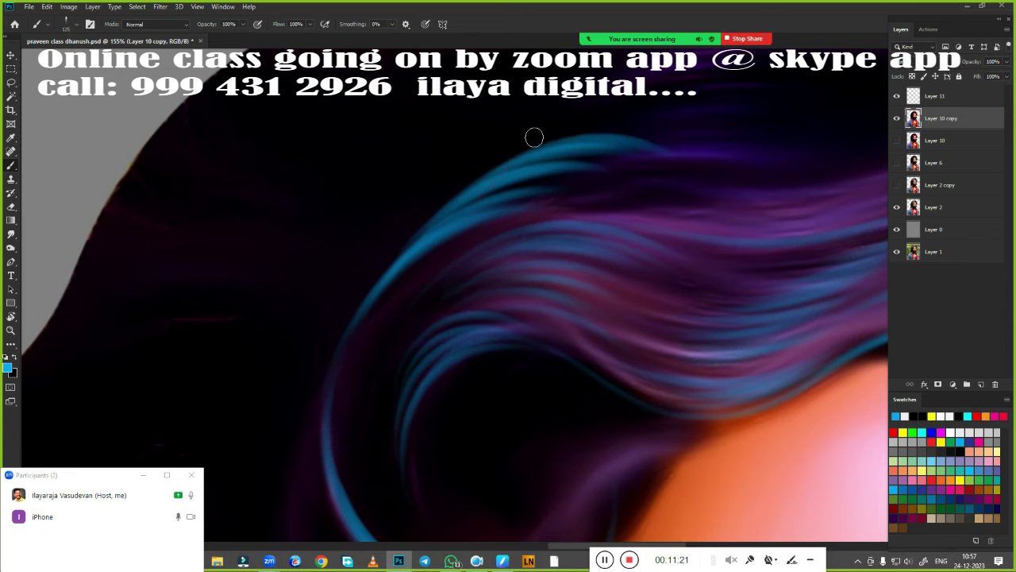
# Add blue strands through the inner swirl near the forehead and along the hair-skin edge
pyautogui.moveTo(342, 354); pyautogui.dragTo(222, 170)
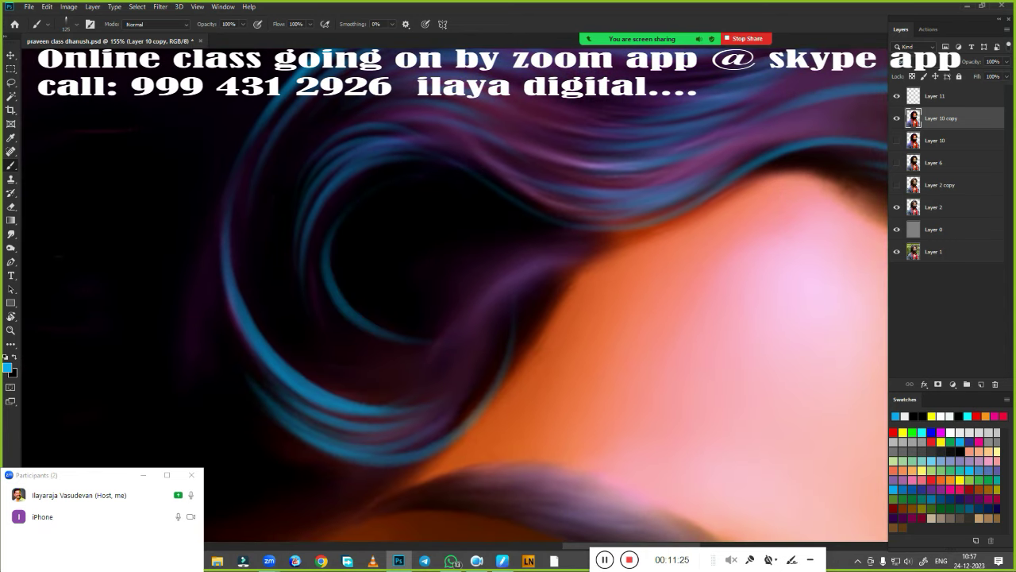
pyautogui.moveTo(349, 288); pyautogui.dragTo(404, 184)
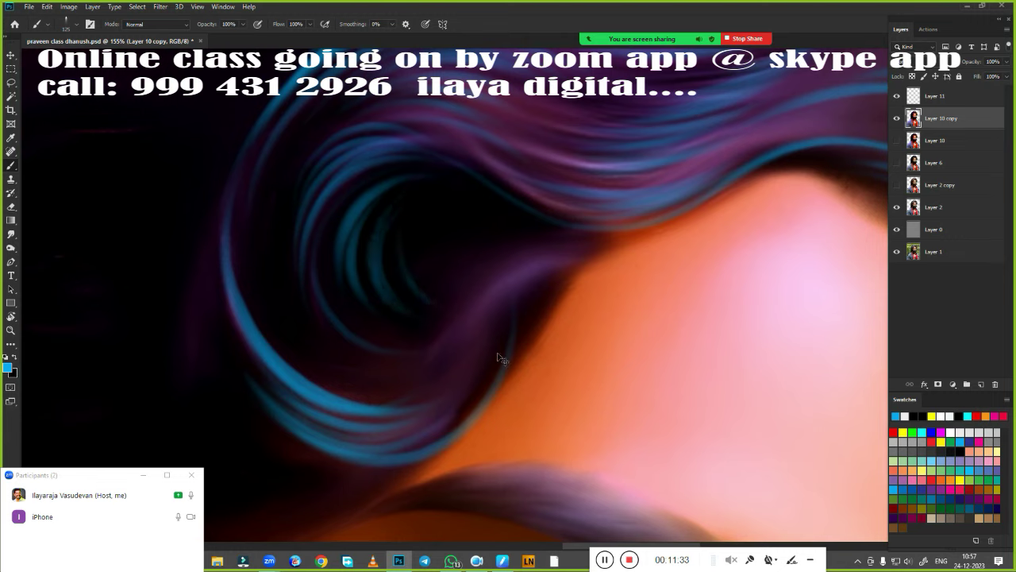
pyautogui.moveTo(474, 318); pyautogui.dragTo(552, 255)
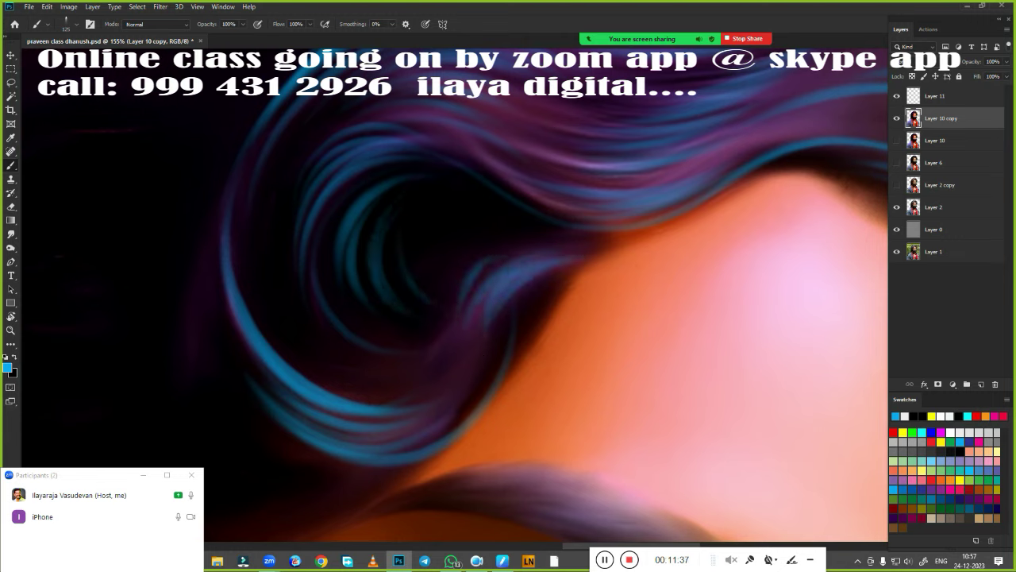
pyautogui.moveTo(301, 369)
pyautogui.mouseDown()
pyautogui.moveTo(487, 340)
pyautogui.moveTo(548, 318)
pyautogui.mouseUp()
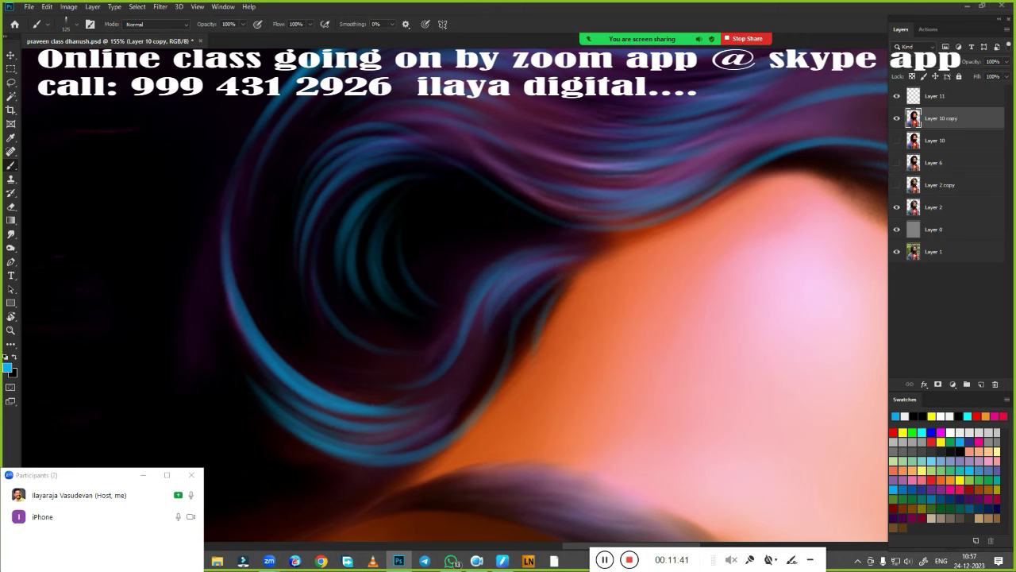
pyautogui.scroll(-3, 420, 426)
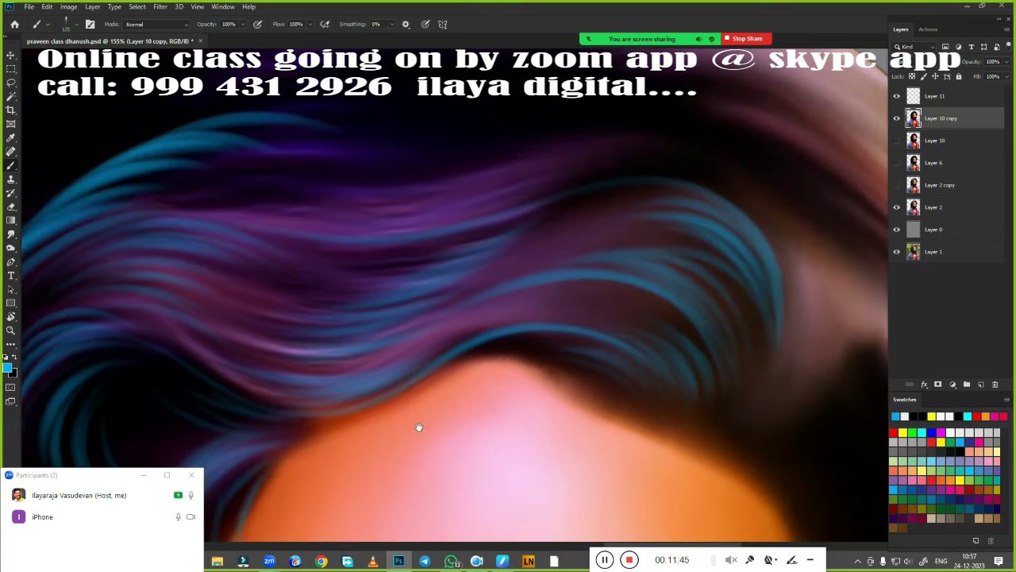
pyautogui.scroll(-2, 420, 426)
# Switch to Lasso, compare with Layer 10 copy hidden, delete that layer, then restore it
pyautogui.scroll(-2, 681, 325)
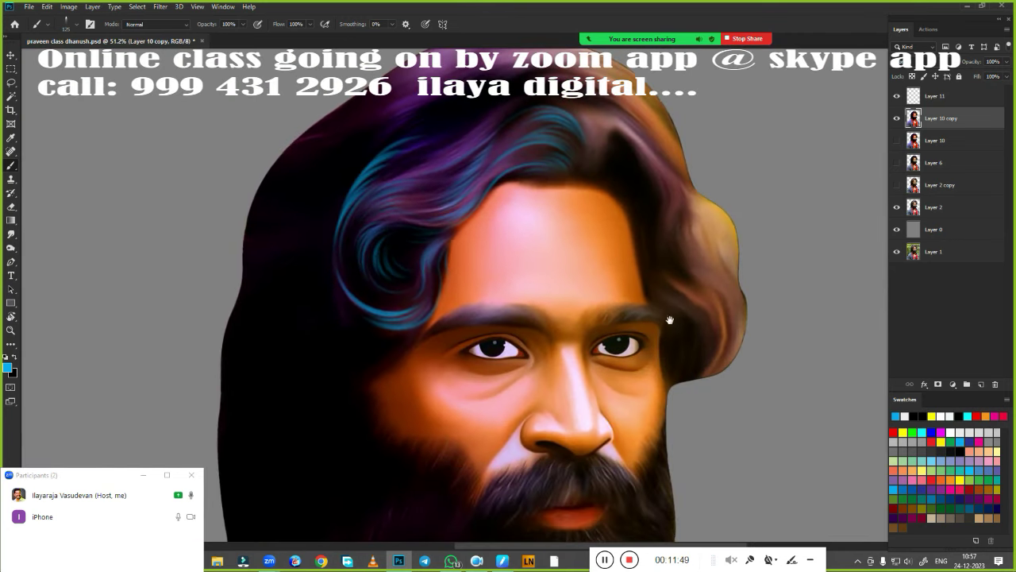
pyautogui.press('l')
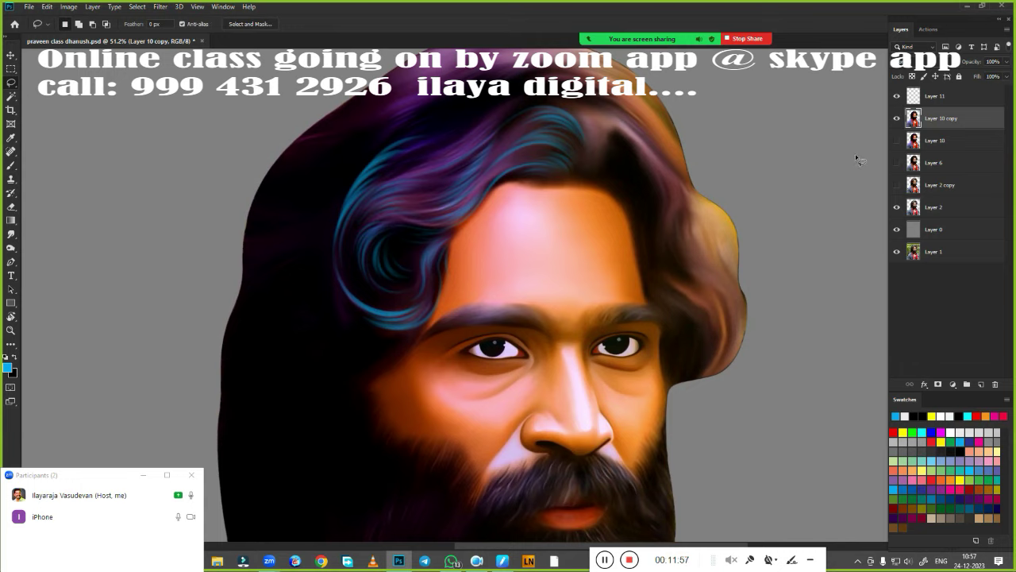
pyautogui.click(897, 118)
pyautogui.click(898, 119)
pyautogui.click(898, 118)
pyautogui.click(898, 118)
pyautogui.press('Delete')
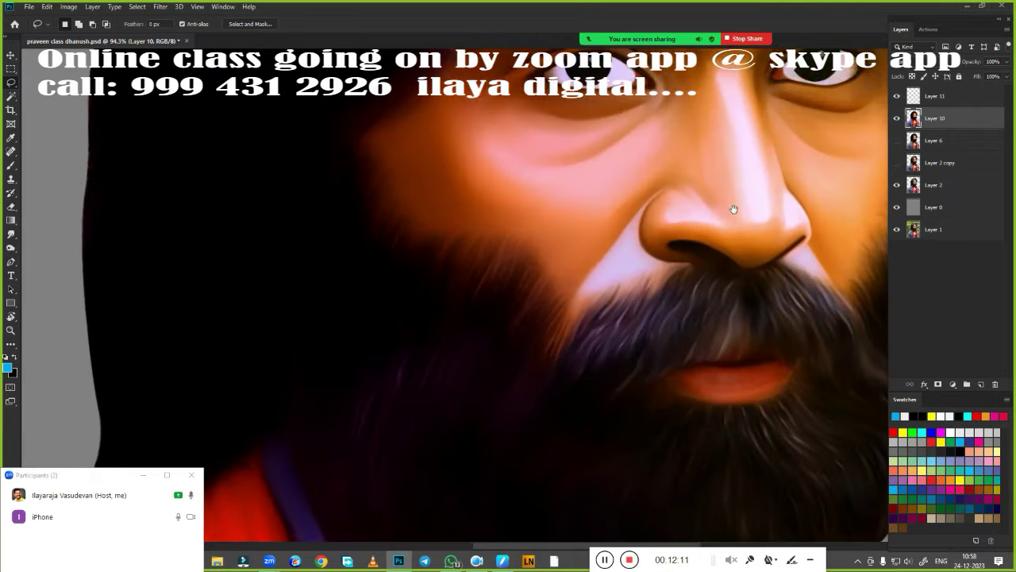
pyautogui.click(630, 373)
pyautogui.keyDown('alt'); pyautogui.click(630, 372); pyautogui.keyUp('alt')
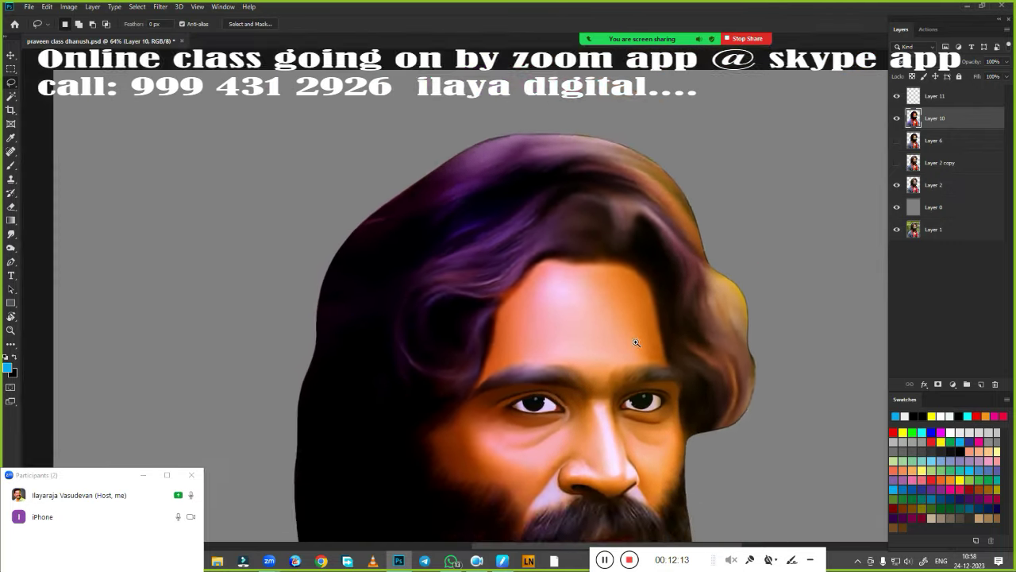
pyautogui.hotkey('ctrl', 'z')
# On Layer 11, zoom into the hair above the forehead and choose a soft round brush
pyautogui.click(937, 96)
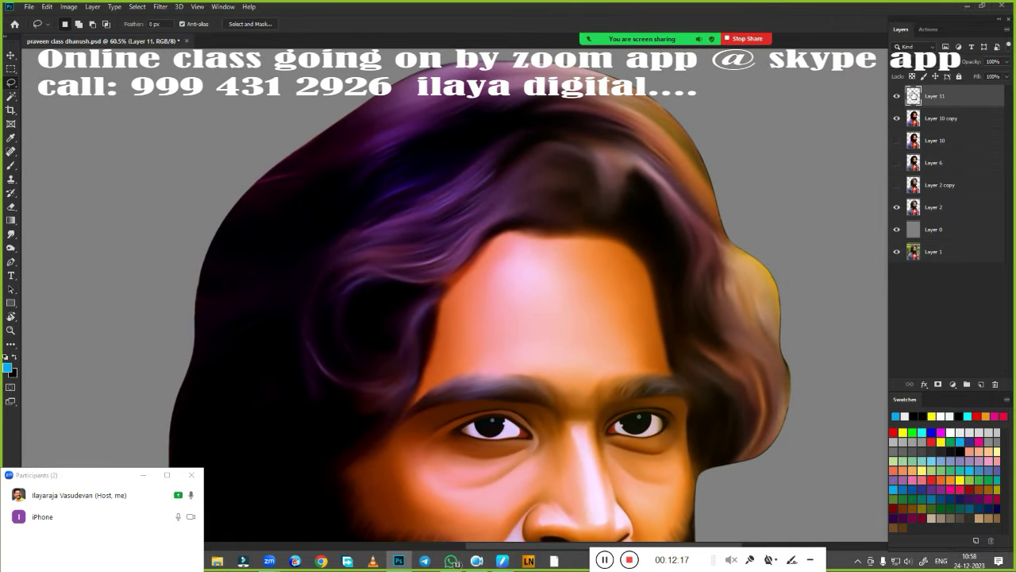
pyautogui.moveTo(503, 302)
pyautogui.mouseDown()
pyautogui.moveTo(554, 463)
pyautogui.moveTo(572, 416)
pyautogui.moveTo(320, 481)
pyautogui.moveTo(402, 452)
pyautogui.moveTo(323, 359)
pyautogui.moveTo(631, 440)
pyautogui.moveTo(279, 490)
pyautogui.moveTo(306, 476)
pyautogui.mouseUp()
pyautogui.press('r')
pyautogui.press('b')
pyautogui.moveTo(453, 472); pyautogui.dragTo(435, 310)
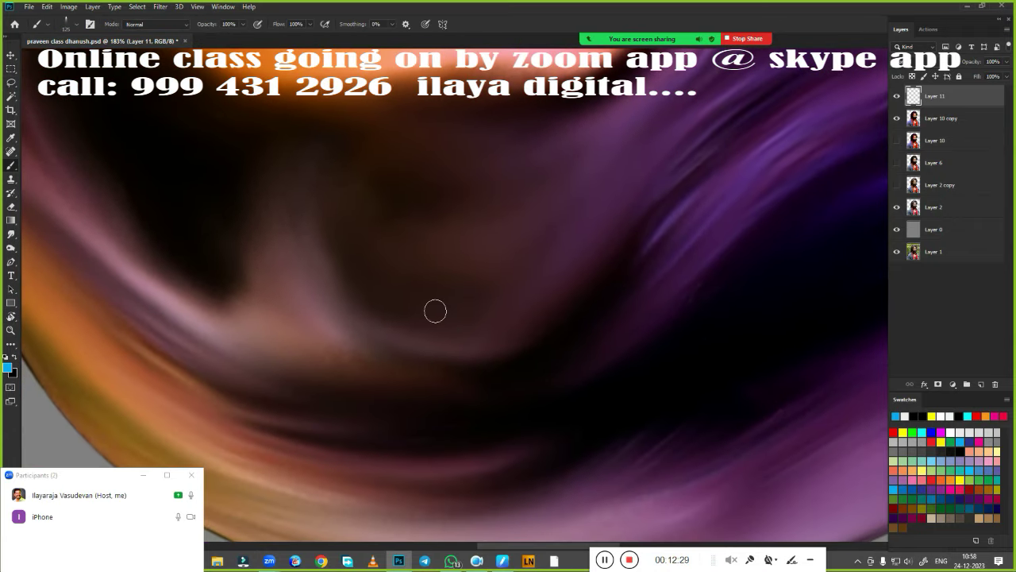
pyautogui.rightClick(436, 311)
pyautogui.click(628, 467)
pyautogui.press('Return')
# Paint trial cyan strands over the hair curl, undo them, and bring up the brush presets
pyautogui.moveTo(319, 223); pyautogui.dragTo(505, 350)
pyautogui.hotkey('ctrl', 'z')
pyautogui.moveTo(320, 229); pyautogui.dragTo(536, 359)
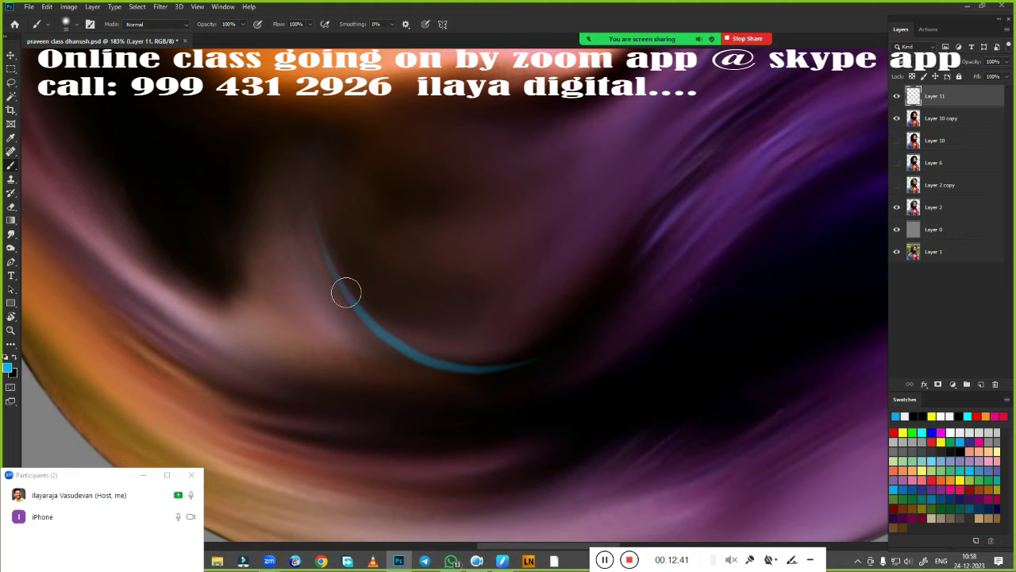
pyautogui.moveTo(400, 318); pyautogui.dragTo(327, 252)
pyautogui.press(']')
pyautogui.moveTo(356, 287); pyautogui.dragTo(464, 350)
pyautogui.moveTo(359, 256); pyautogui.dragTo(484, 327)
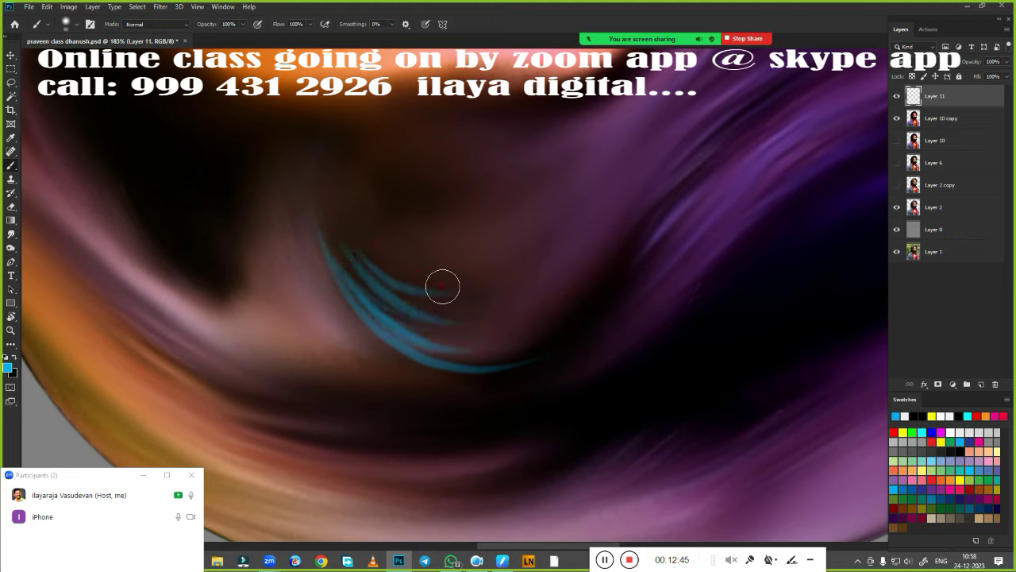
pyautogui.moveTo(342, 213); pyautogui.dragTo(457, 270)
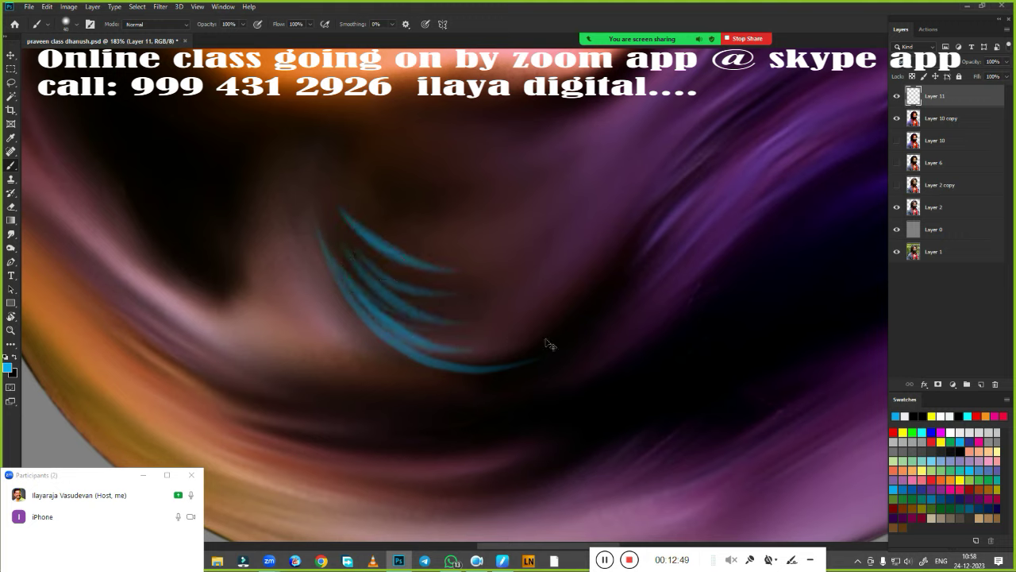
pyautogui.hotkey('ctrl', 'z')
pyautogui.hotkey('ctrl', 'z')
pyautogui.hotkey('ctrl', 'z')
pyautogui.hotkey('ctrl', 'z')
pyautogui.hotkey('ctrl', 'z')
pyautogui.rightClick(578, 299)
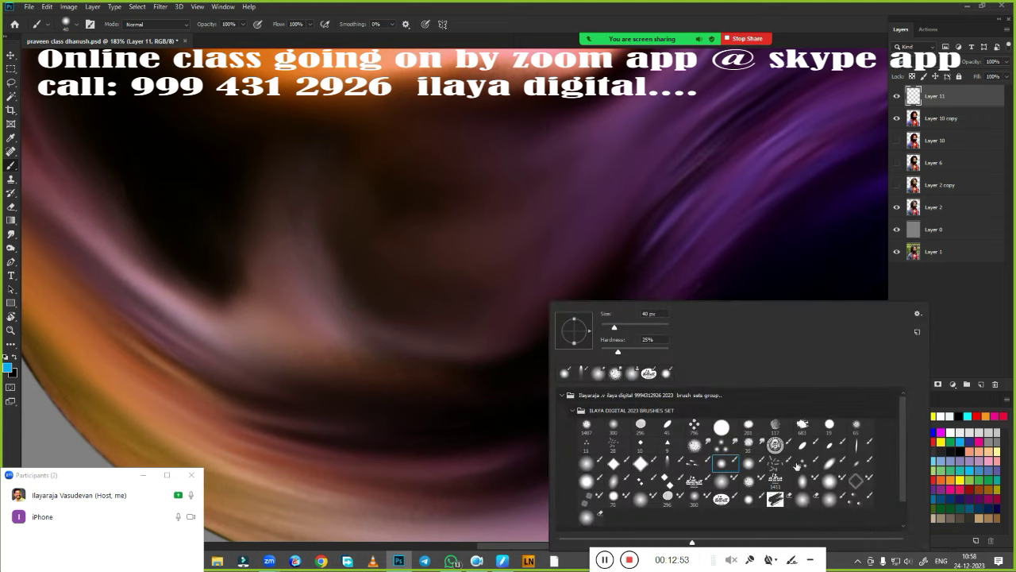
# With the three-dot hair brush tip, paint curved cyan strands through the hair curl
pyautogui.click(337, 238)
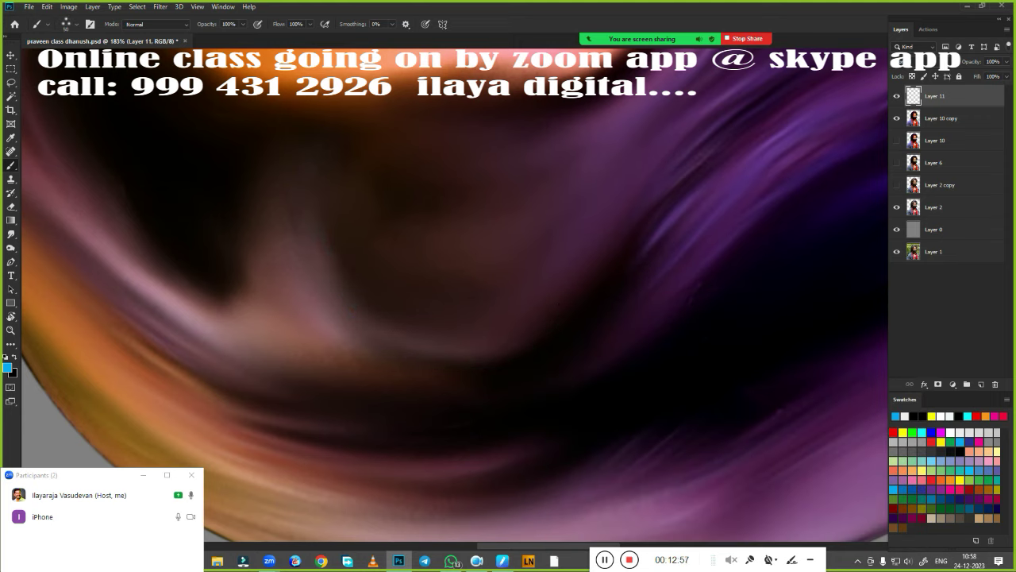
pyautogui.moveTo(321, 258); pyautogui.dragTo(482, 367)
pyautogui.moveTo(341, 306); pyautogui.dragTo(465, 242)
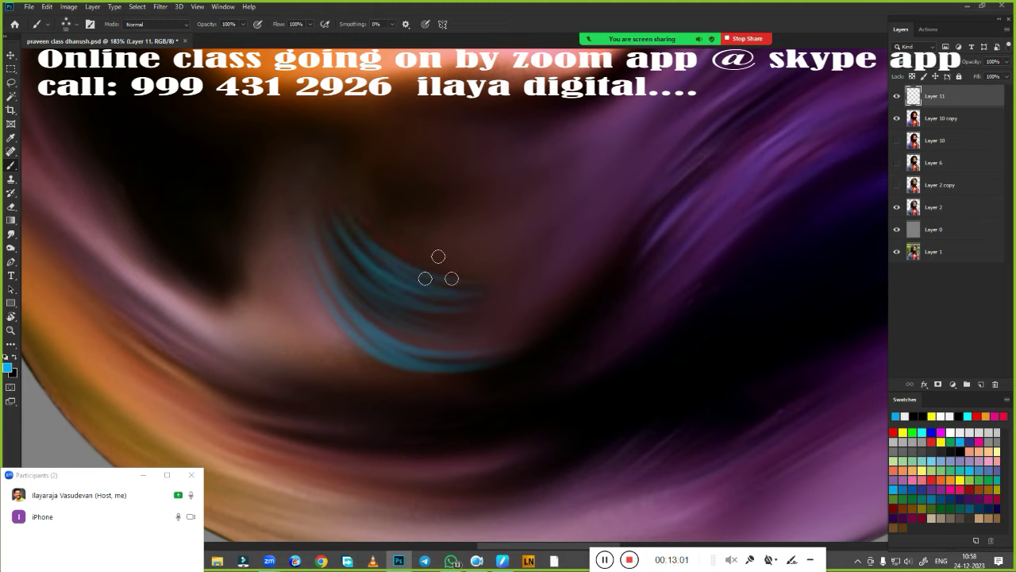
pyautogui.moveTo(361, 262); pyautogui.dragTo(481, 218)
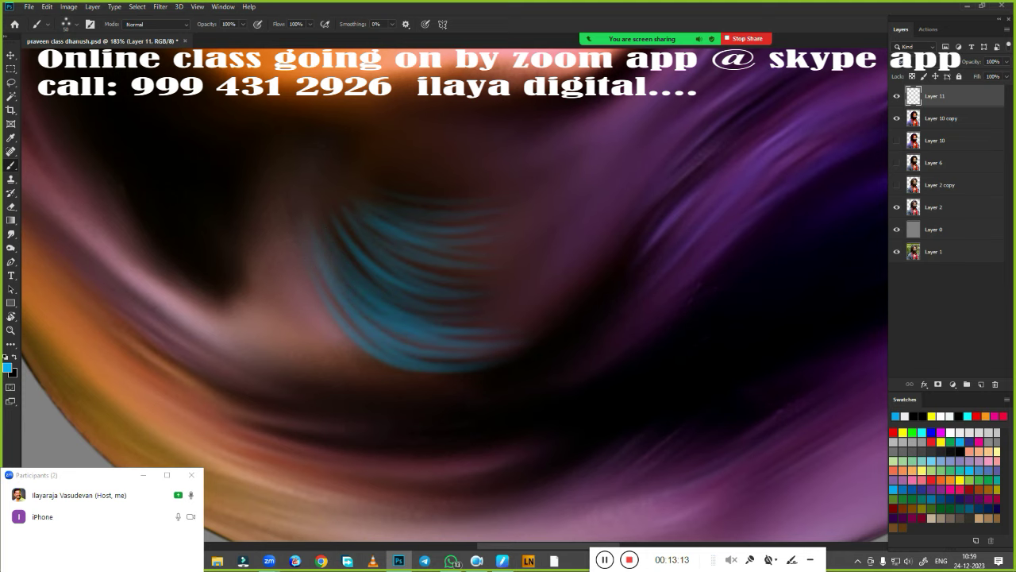
# Add more cyan strands above the first ones, sweeping one across the blue strokes
pyautogui.moveTo(519, 331); pyautogui.dragTo(518, 453)
pyautogui.moveTo(357, 300); pyautogui.dragTo(524, 277)
pyautogui.moveTo(402, 276); pyautogui.dragTo(507, 249)
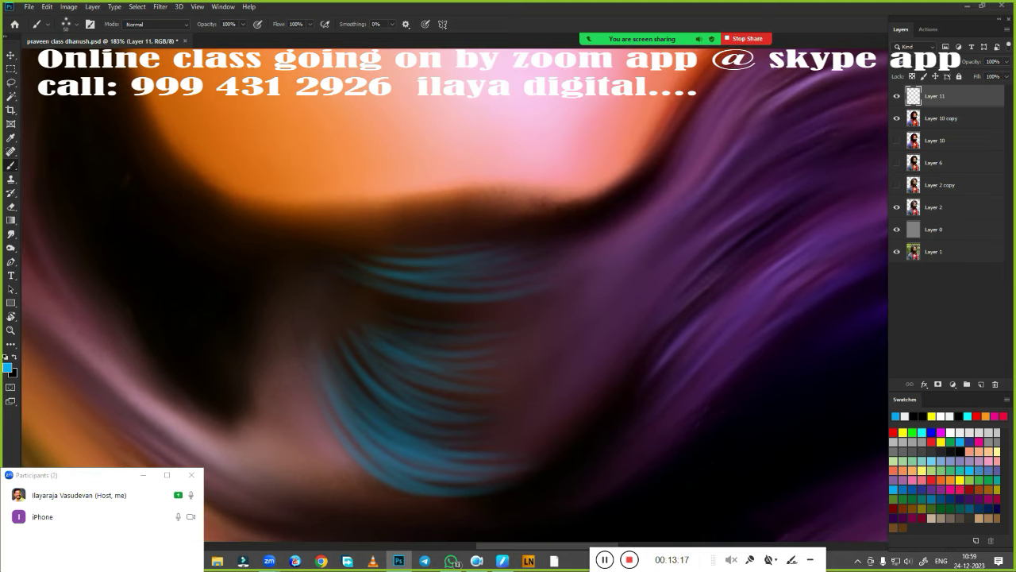
pyautogui.moveTo(406, 315); pyautogui.dragTo(524, 302)
pyautogui.scroll(-2, 479, 293)
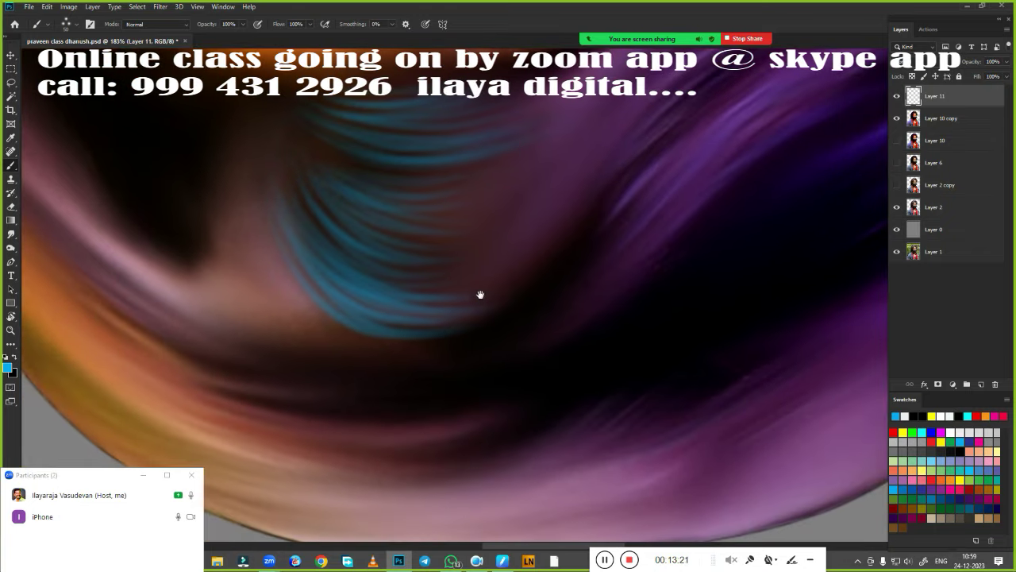
pyautogui.scroll(1, 442, 409)
pyautogui.scroll(2, 442, 408)
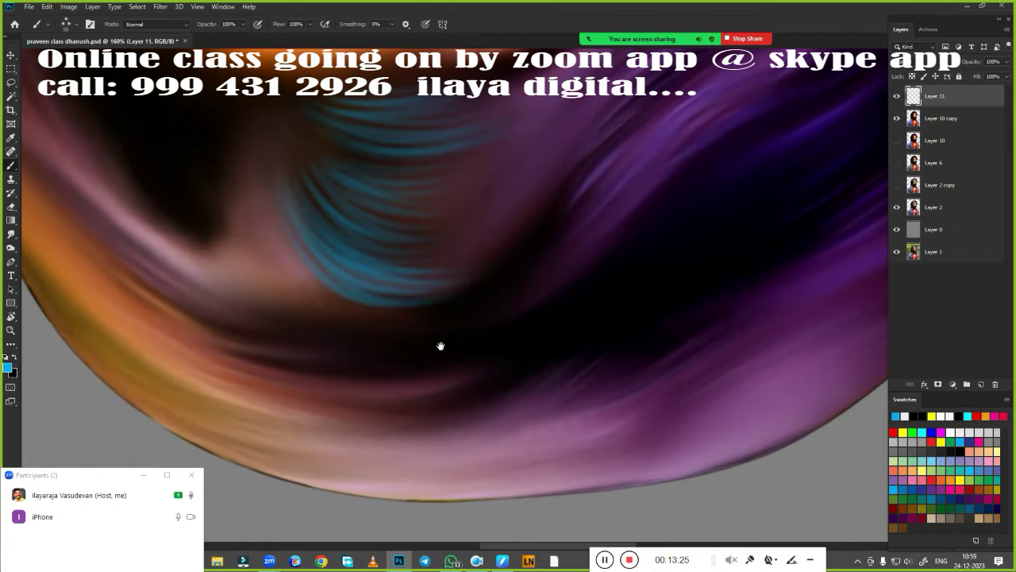
# Rotate the canvas so the hairline lies level and streak cyan strands across the purple hair
pyautogui.moveTo(440, 345)
pyautogui.mouseDown()
pyautogui.moveTo(392, 483)
pyautogui.moveTo(354, 499)
pyautogui.moveTo(465, 367)
pyautogui.moveTo(289, 359)
pyautogui.mouseUp()
pyautogui.moveTo(374, 390); pyautogui.dragTo(455, 377)
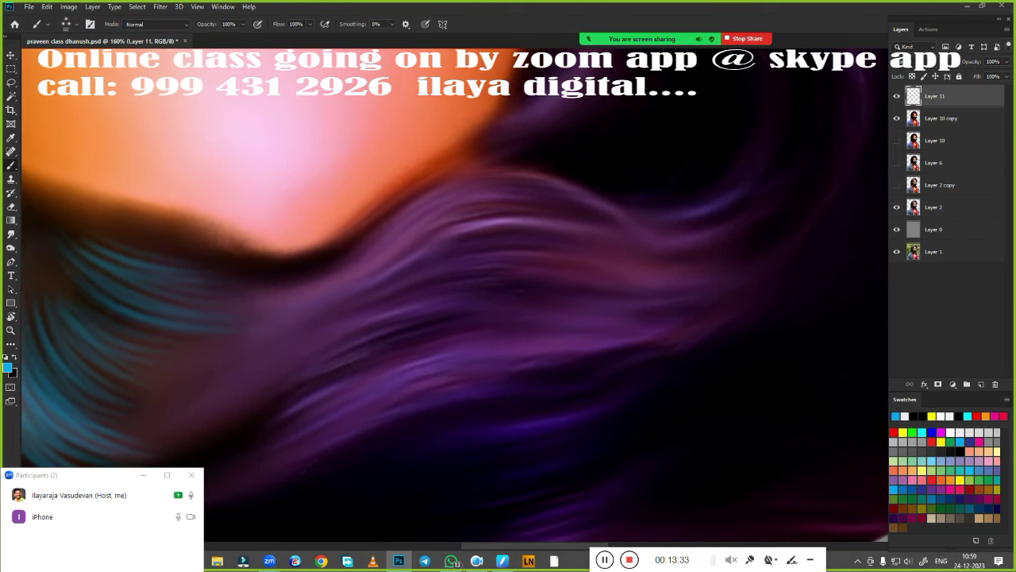
pyautogui.moveTo(477, 208)
pyautogui.mouseDown()
pyautogui.moveTo(563, 200)
pyautogui.moveTo(517, 171)
pyautogui.mouseUp()
pyautogui.moveTo(627, 195); pyautogui.dragTo(404, 222)
pyautogui.moveTo(440, 179); pyautogui.dragTo(639, 168)
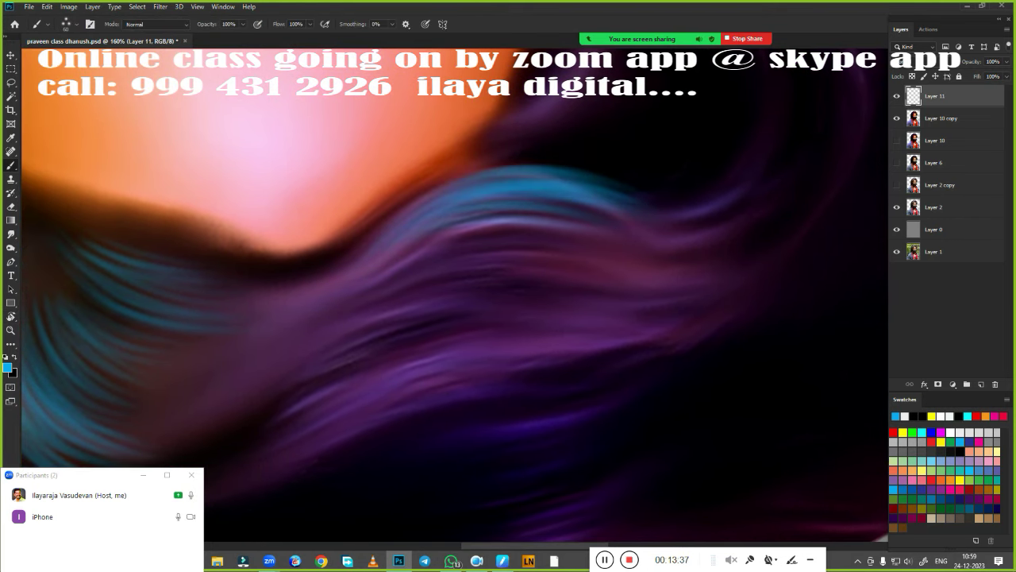
pyautogui.scroll(-2, 453, 293)
pyautogui.moveTo(358, 270)
pyautogui.mouseDown()
pyautogui.moveTo(508, 245)
pyautogui.moveTo(373, 285)
pyautogui.mouseUp()
pyautogui.moveTo(405, 254)
pyautogui.mouseDown()
pyautogui.moveTo(588, 239)
pyautogui.moveTo(476, 208)
pyautogui.moveTo(635, 175)
pyautogui.mouseUp()
pyautogui.moveTo(477, 429); pyautogui.dragTo(473, 308)
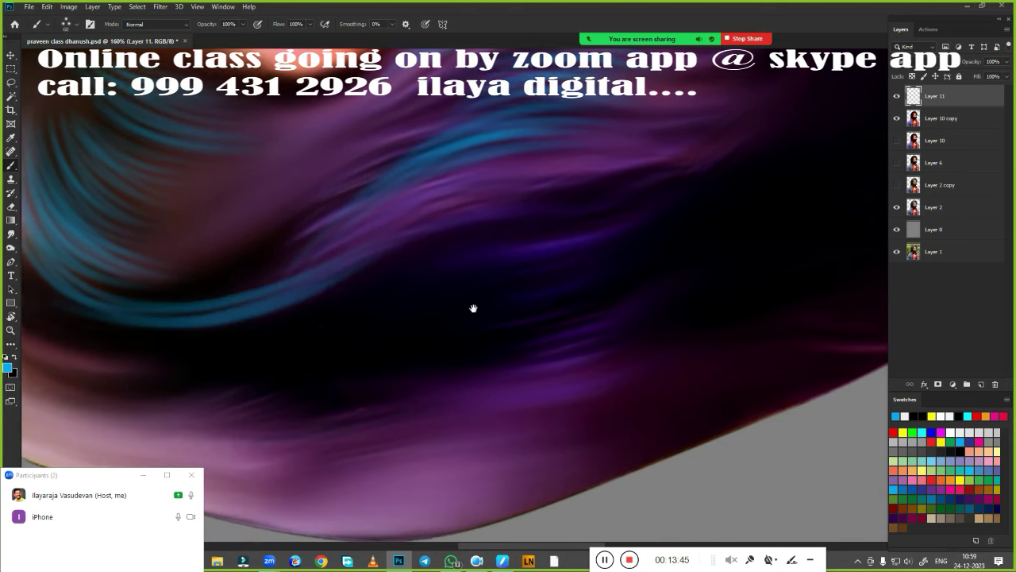
pyautogui.scroll(-5, 473, 308)
# Paint more cyan strands along the hair curl to thicken the blue swirl
pyautogui.scroll(2, 477, 310)
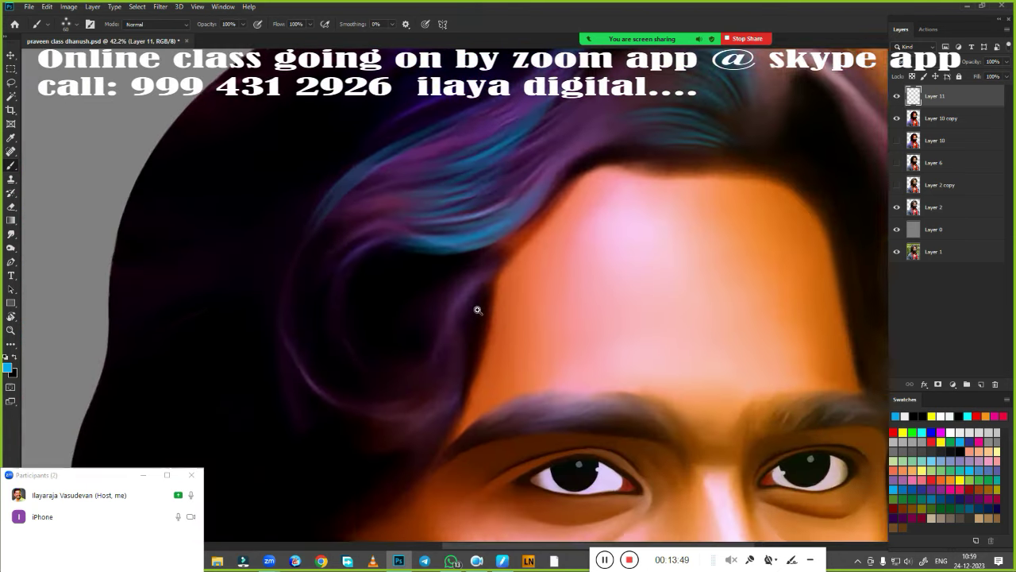
pyautogui.scroll(3, 478, 309)
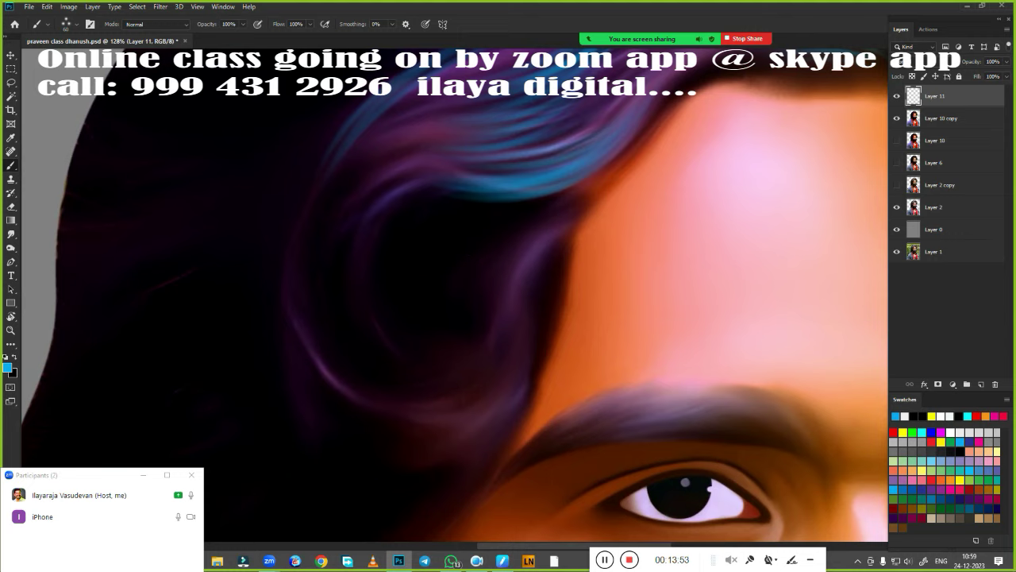
pyautogui.moveTo(403, 213); pyautogui.dragTo(435, 365)
pyautogui.hotkey('ctrl', 'z')
pyautogui.moveTo(404, 213); pyautogui.dragTo(435, 365)
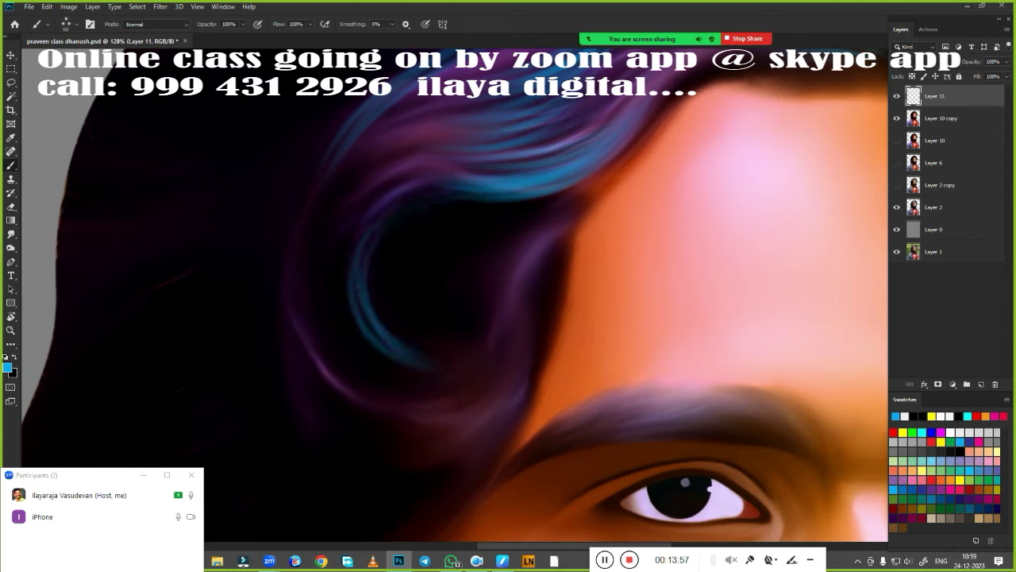
pyautogui.moveTo(350, 280); pyautogui.dragTo(430, 386)
pyautogui.moveTo(332, 308); pyautogui.dragTo(442, 403)
pyautogui.moveTo(319, 381); pyautogui.dragTo(453, 431)
pyautogui.moveTo(294, 362); pyautogui.dragTo(516, 458)
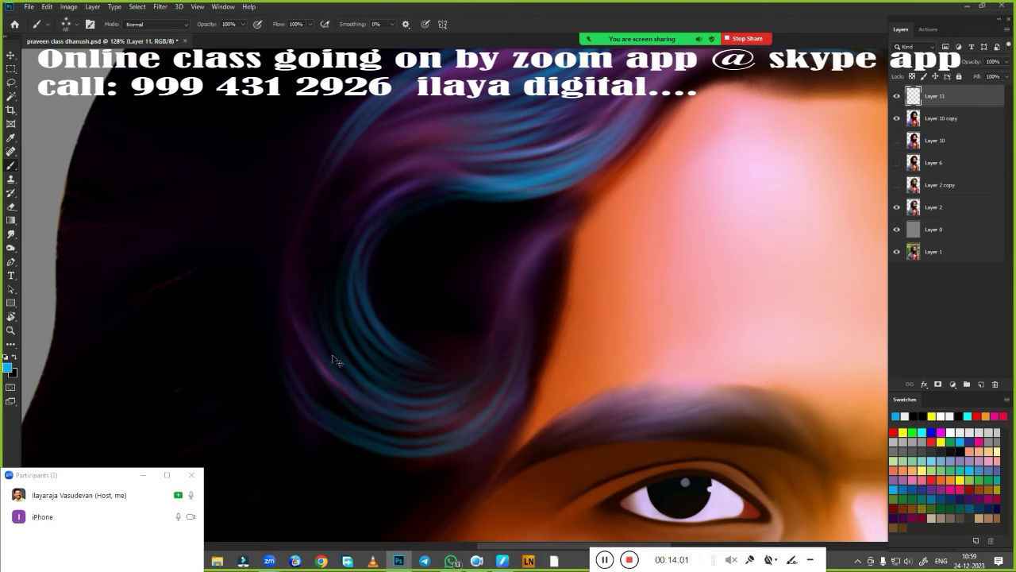
# Toggle undo and redo to compare the last cyan curl stroke, keeping it
pyautogui.hotkey('ctrl', 'z')
pyautogui.hotkey('ctrl', 'shift', 'z')
pyautogui.hotkey('ctrl', 'z')
pyautogui.hotkey('ctrl', 'shift', 'z')
pyautogui.scroll(3, 427, 418)
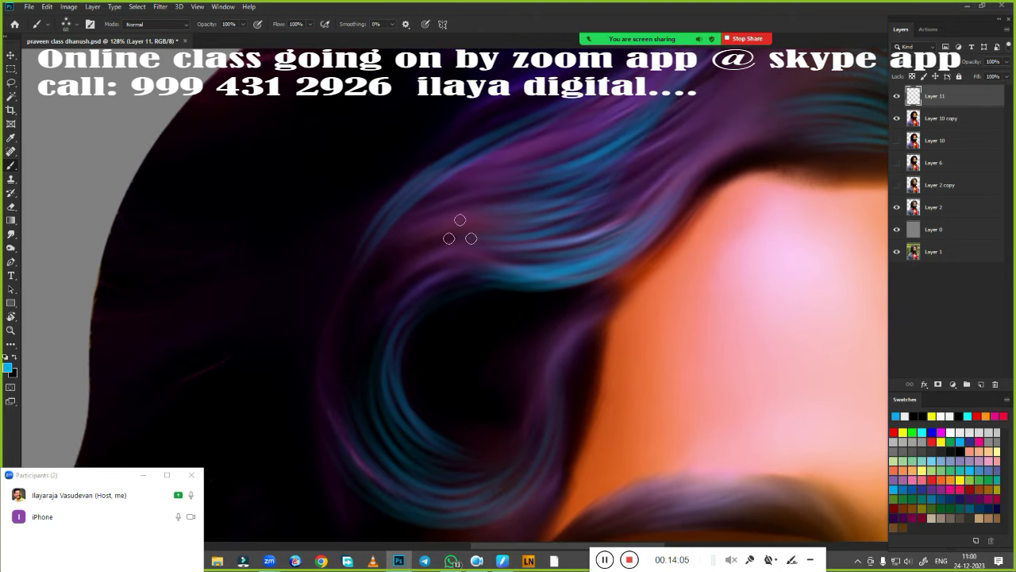
pyautogui.scroll(-3, 357, 249)
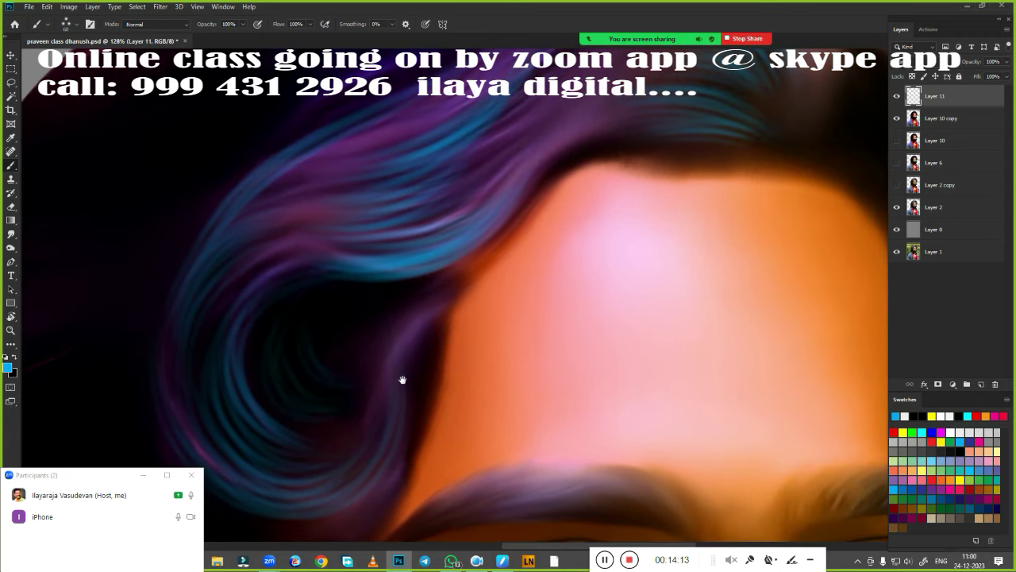
pyautogui.scroll(3, 401, 378)
pyautogui.scroll(3, 343, 300)
pyautogui.scroll(3, 365, 270)
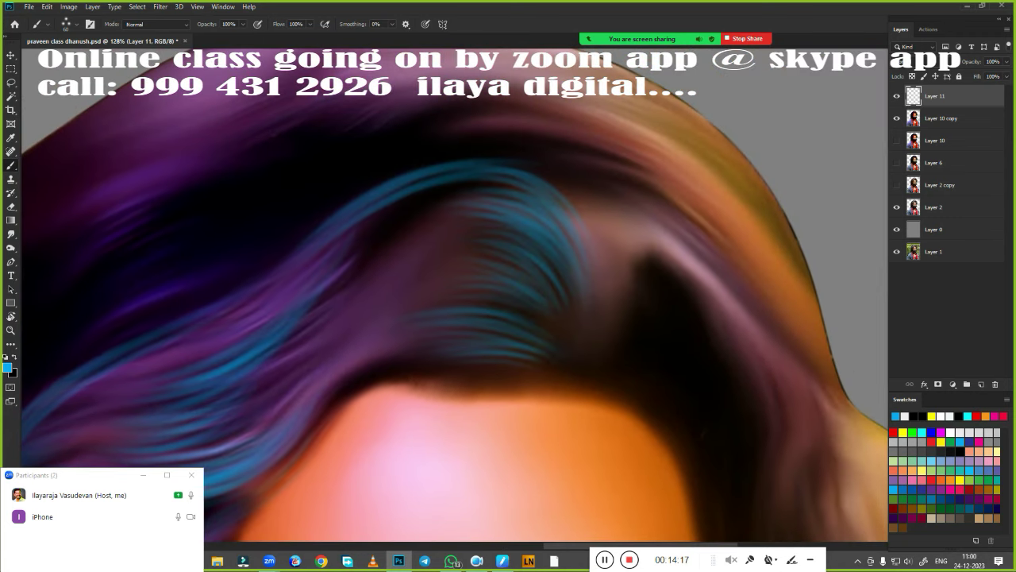
pyautogui.scroll(-3, 396, 234)
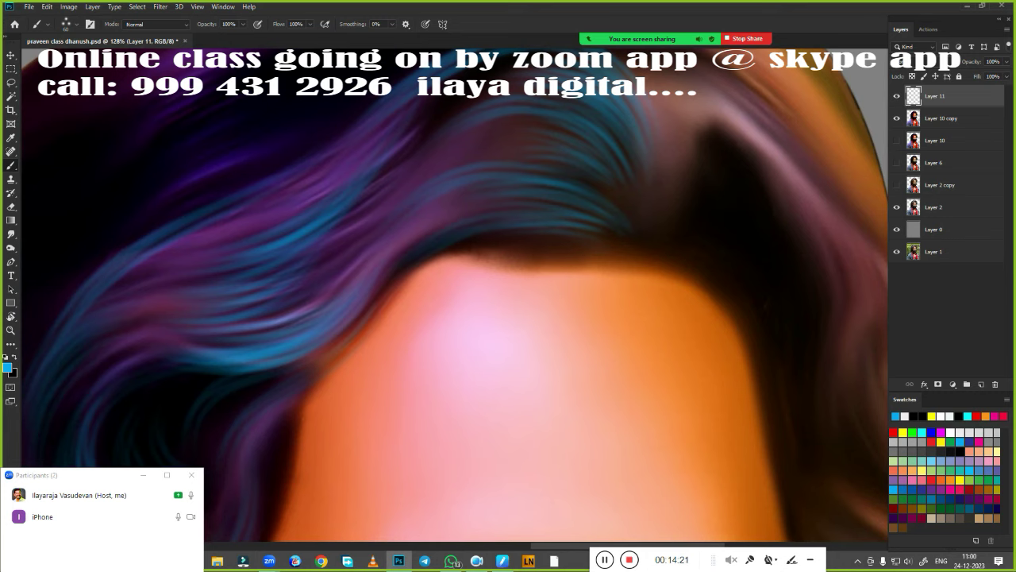
pyautogui.scroll(3, 452, 222)
pyautogui.scroll(3, 297, 334)
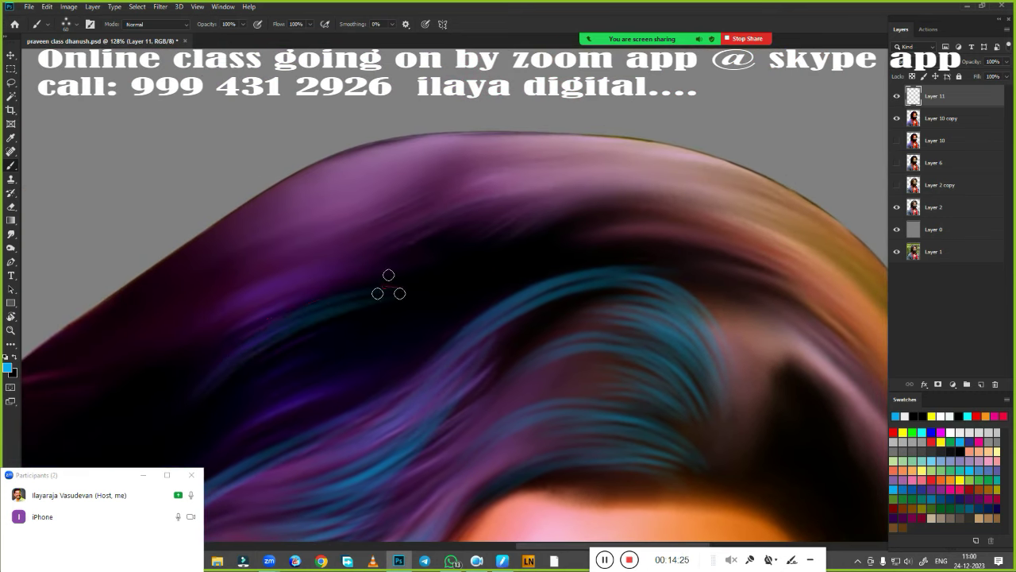
# Brush lighter purple along the top of the hair
pyautogui.moveTo(447, 237)
pyautogui.mouseDown()
pyautogui.moveTo(261, 272)
pyautogui.moveTo(569, 176)
pyautogui.mouseUp()
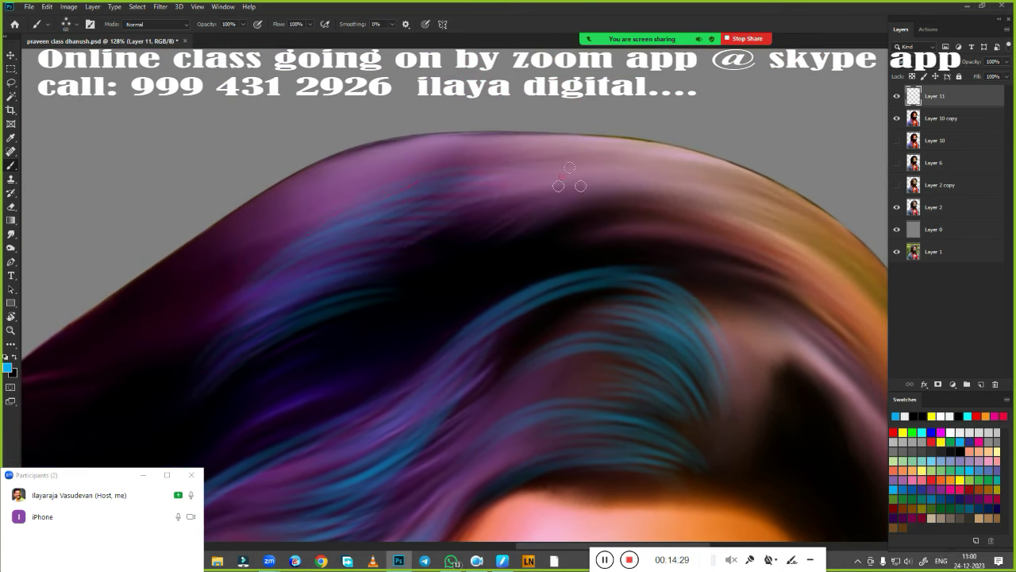
pyautogui.scroll(-3, 640, 341)
pyautogui.scroll(-2, 551, 200)
pyautogui.scroll(1, 567, 199)
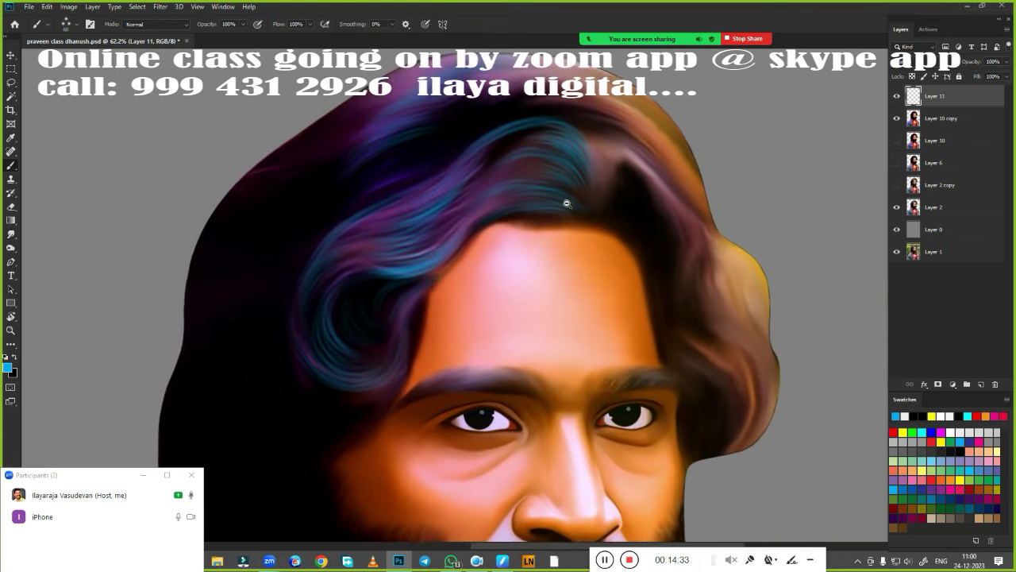
# On Layer 10 copy, draw then clear a Lasso selection around the head, and ready the Pen tool
pyautogui.click(936, 121)
pyautogui.press('l')
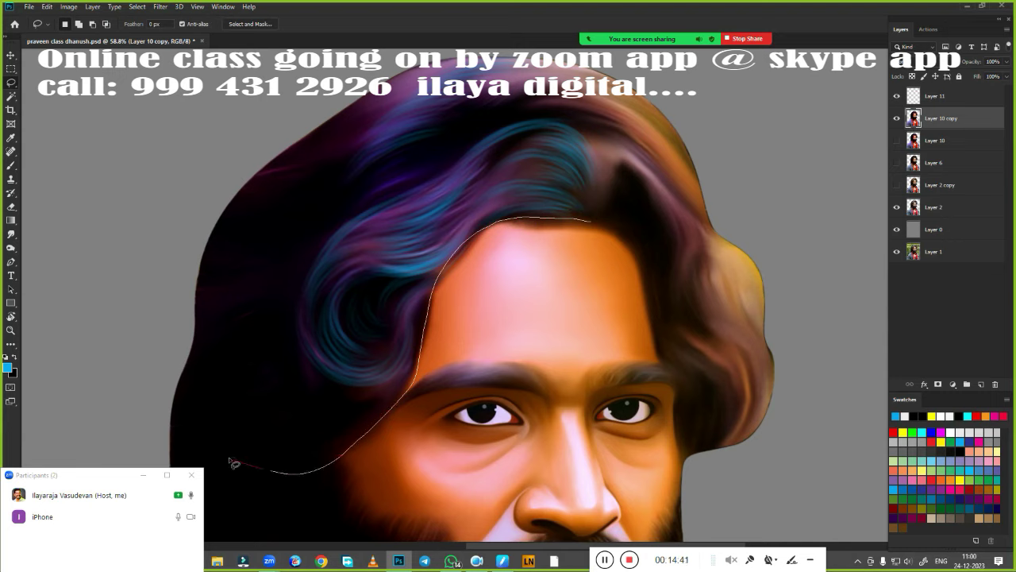
pyautogui.moveTo(232, 464); pyautogui.dragTo(769, 146)
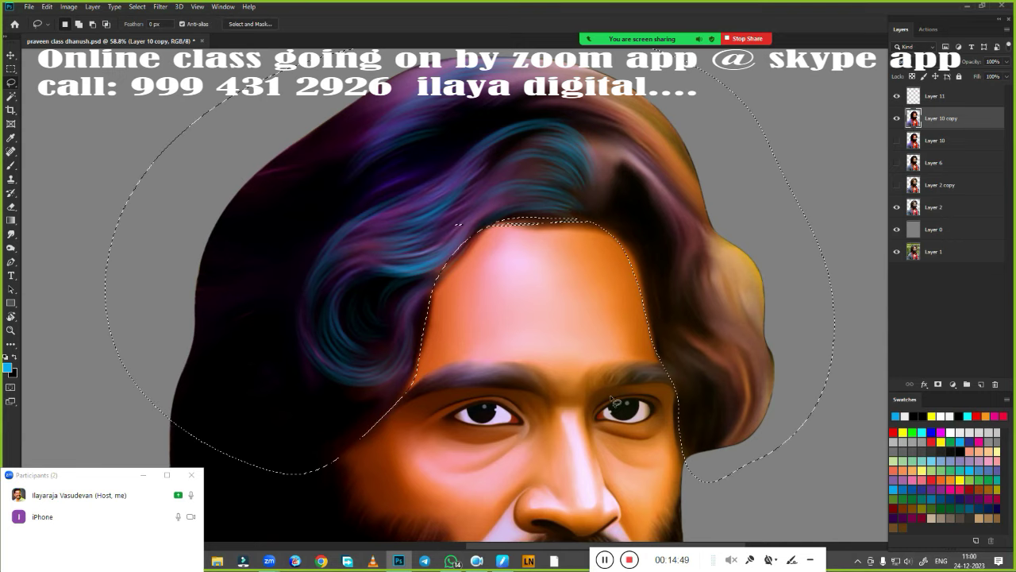
pyautogui.click(553, 314)
pyautogui.press('p')
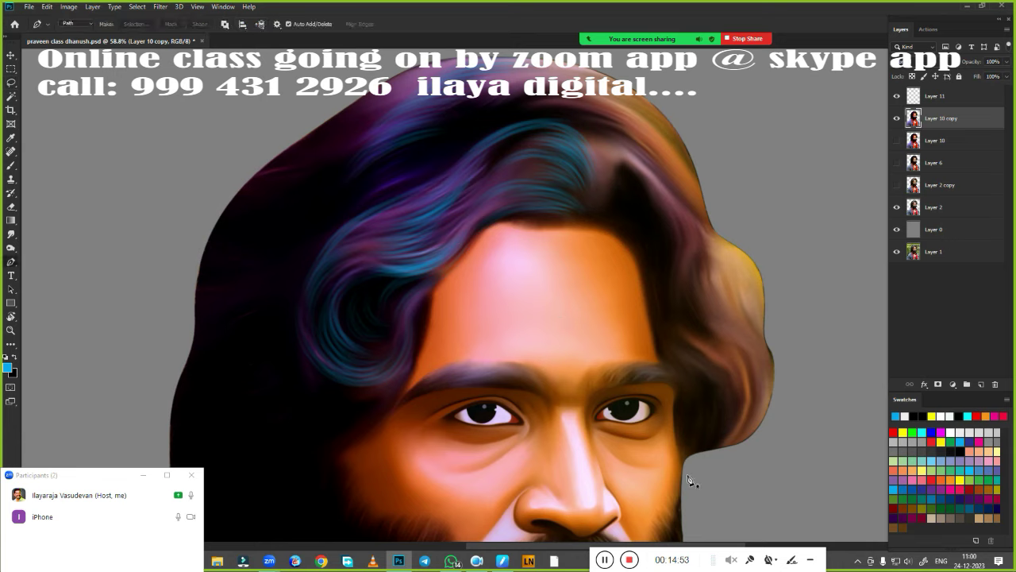
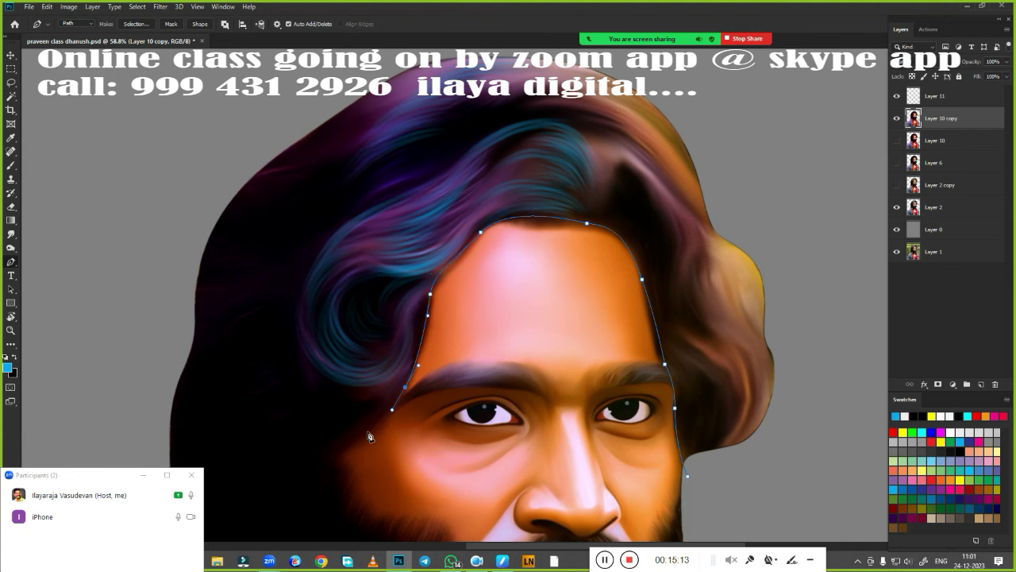
# Extend the Pen path outlining the hair across the left side and top of the head
pyautogui.moveTo(119, 349); pyautogui.dragTo(86, 228)
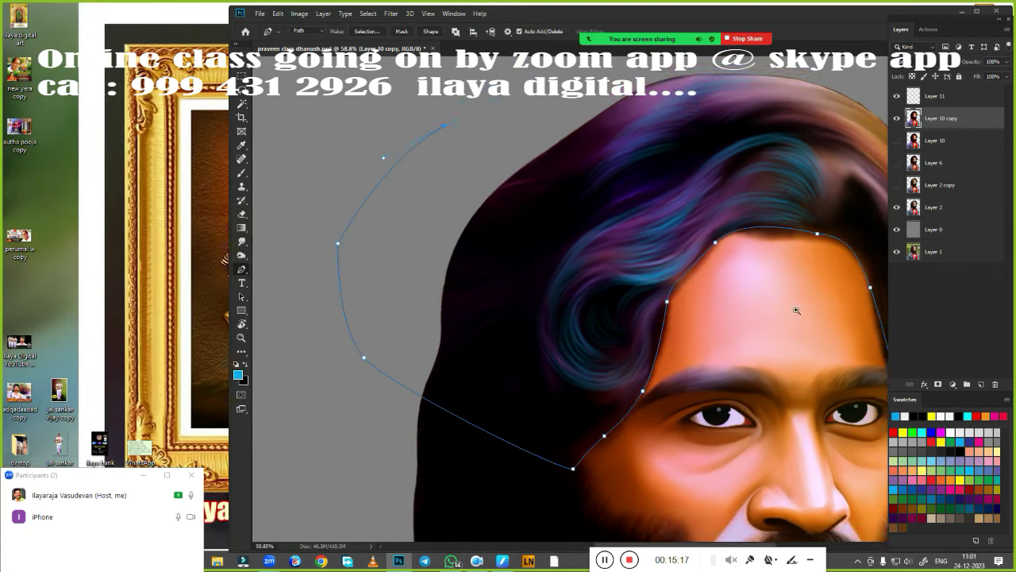
pyautogui.scroll(-3, 791, 338)
pyautogui.moveTo(833, 40); pyautogui.dragTo(787, 37)
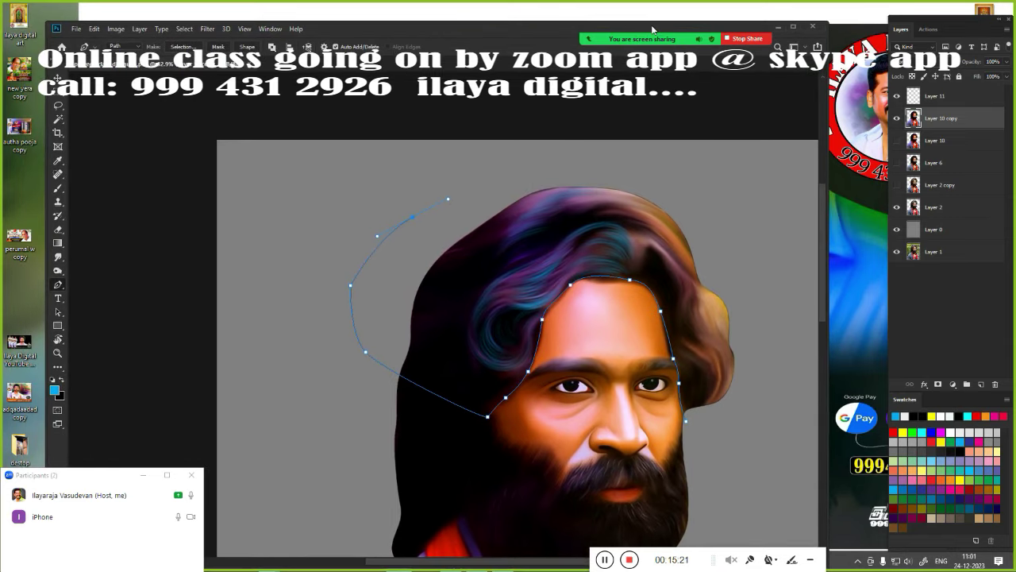
pyautogui.click(748, 11)
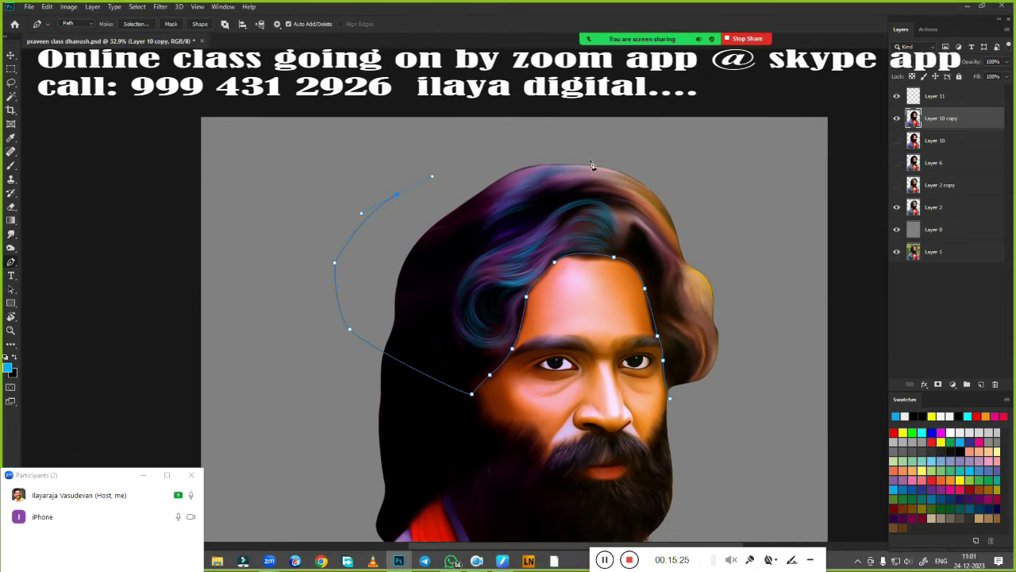
pyautogui.moveTo(612, 139); pyautogui.dragTo(641, 145)
pyautogui.moveTo(699, 179); pyautogui.dragTo(710, 187)
# Copy the feathered hair selection to Layer 12 and darken it with Lightness about -84
pyautogui.hotkey('ctrl', 'Return')
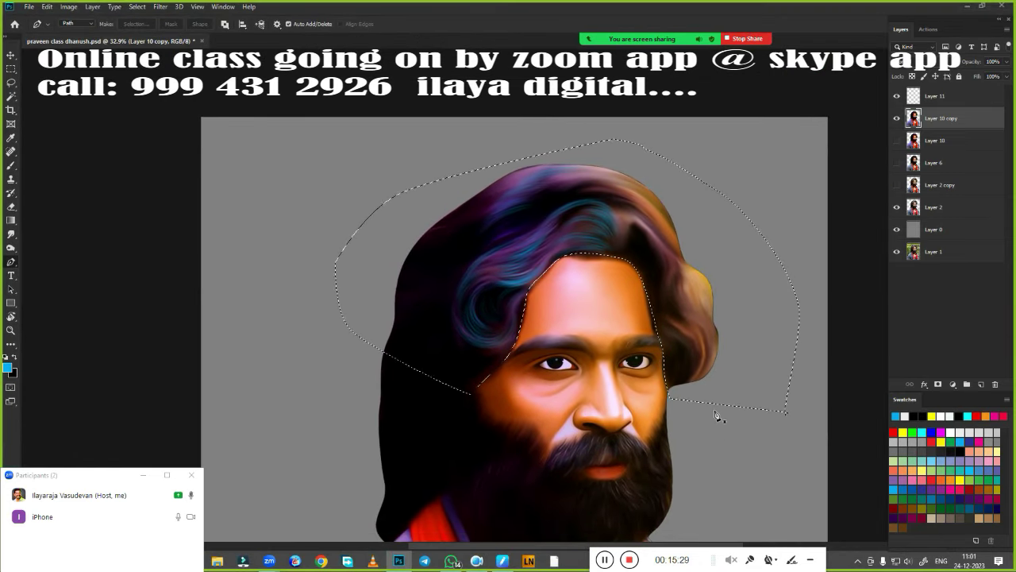
pyautogui.hotkey('shift', 'F6')
pyautogui.press('Return')
pyautogui.hotkey('ctrl', 'j')
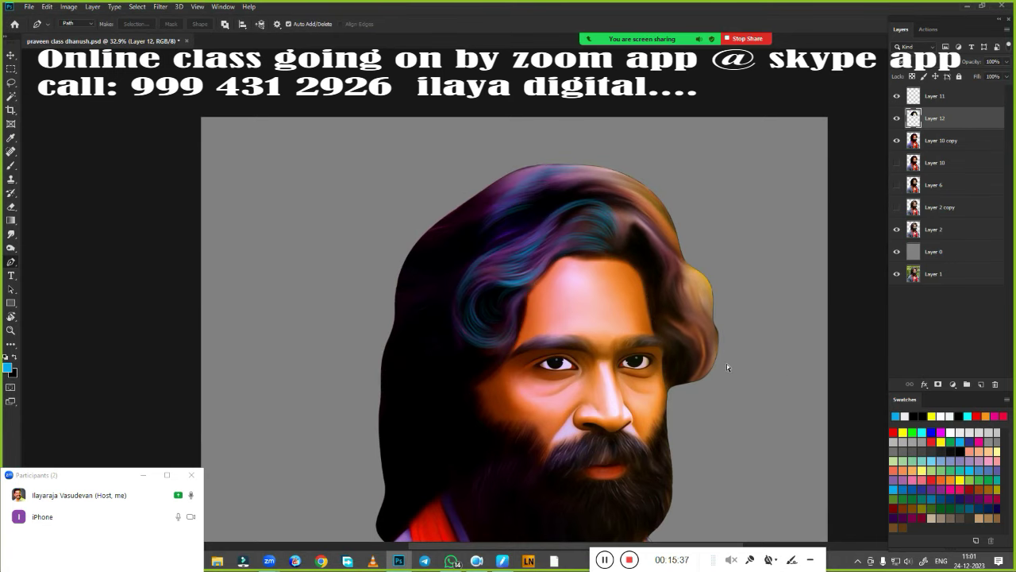
pyautogui.hotkey('ctrl', 'u')
pyautogui.moveTo(828, 187)
pyautogui.mouseDown()
pyautogui.moveTo(805, 188)
pyautogui.moveTo(777, 218)
pyautogui.moveTo(785, 216)
pyautogui.mouseUp()
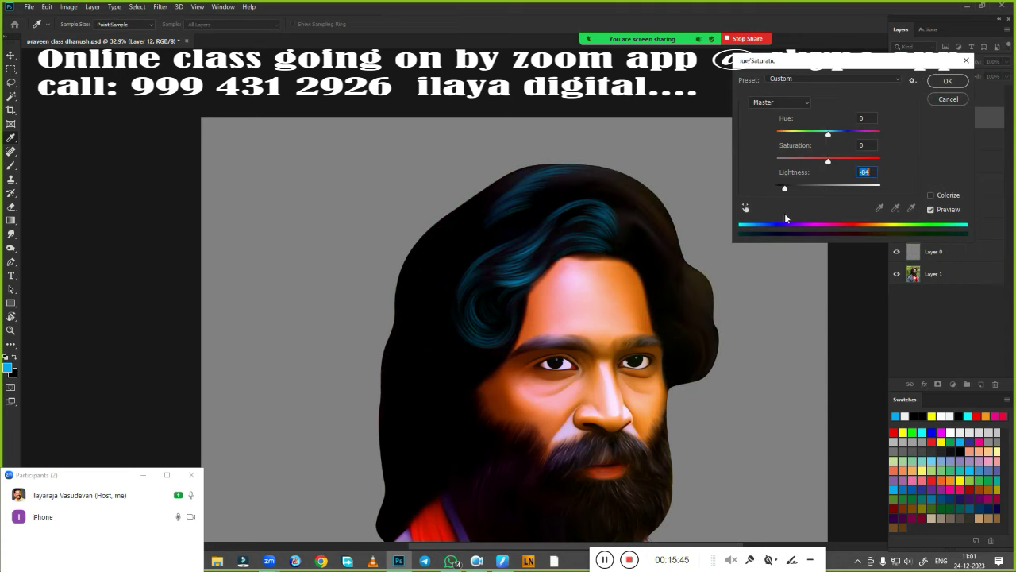
# Apply the Hue/Saturation darkening to the copied hair
pyautogui.click(948, 81)
pyautogui.press('p')
pyautogui.scroll(5, 692, 227)
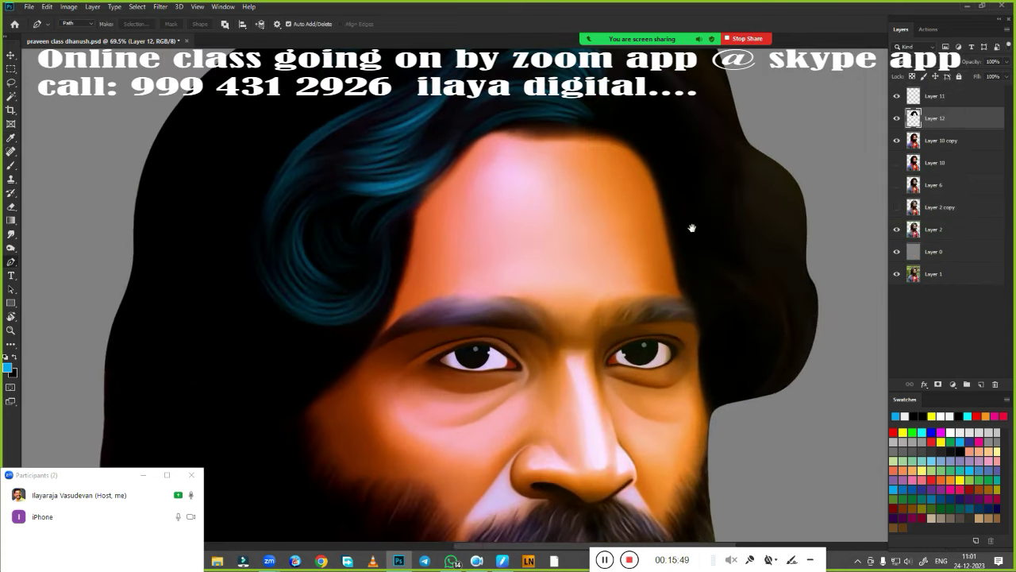
pyautogui.scroll(2, 639, 303)
# Paint brighter blue strands along the upper hair curve
pyautogui.press('b')
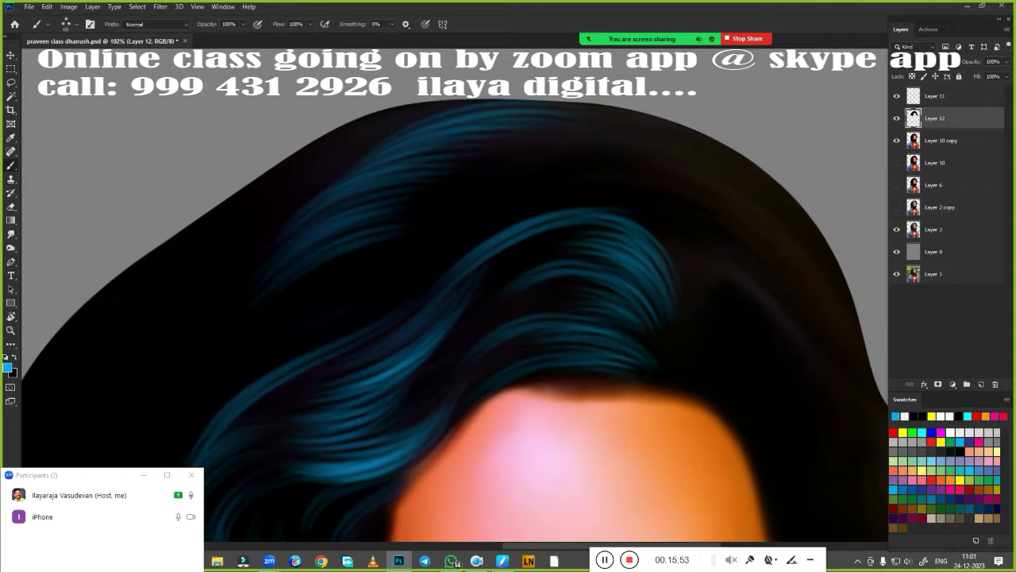
pyautogui.scroll(2, 487, 357)
pyautogui.scroll(1, 469, 473)
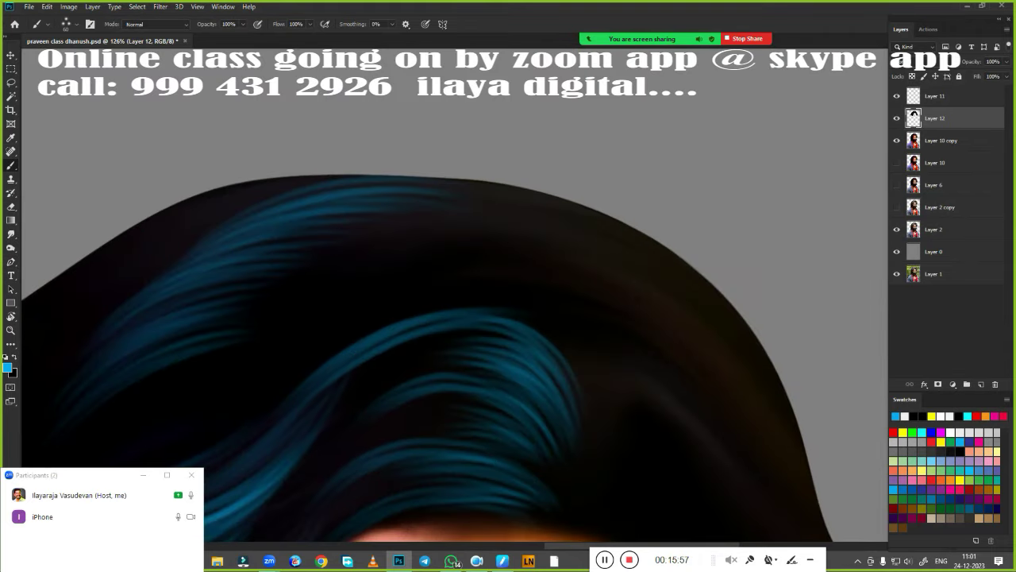
pyautogui.scroll(1, 565, 372)
pyautogui.scroll(1, 588, 376)
pyautogui.moveTo(501, 207); pyautogui.dragTo(635, 283)
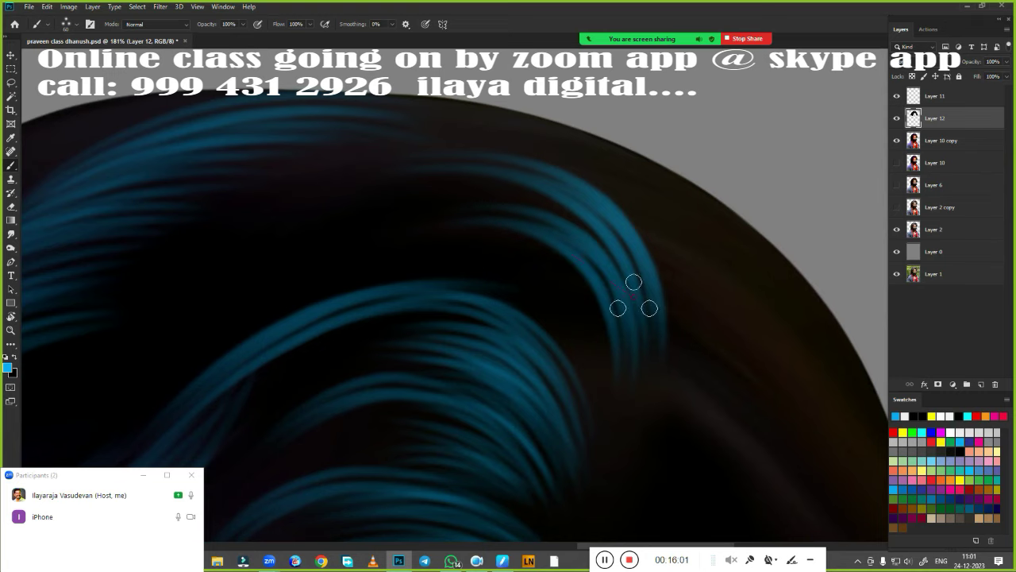
pyautogui.moveTo(540, 270); pyautogui.dragTo(611, 444)
pyautogui.moveTo(545, 286)
pyautogui.mouseDown()
pyautogui.moveTo(608, 334)
pyautogui.moveTo(667, 273)
pyautogui.moveTo(628, 357)
pyautogui.mouseUp()
# Paint more blue strands through the middle of the hair
pyautogui.scroll(-5, 726, 341)
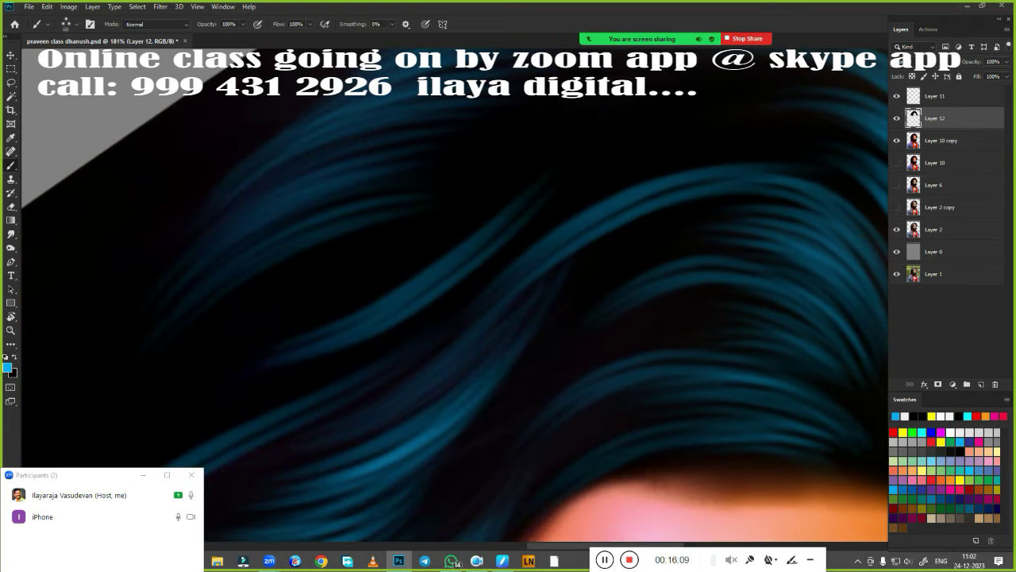
pyautogui.moveTo(278, 350); pyautogui.dragTo(540, 191)
pyautogui.moveTo(714, 199); pyautogui.dragTo(729, 304)
pyautogui.scroll(2, 729, 304)
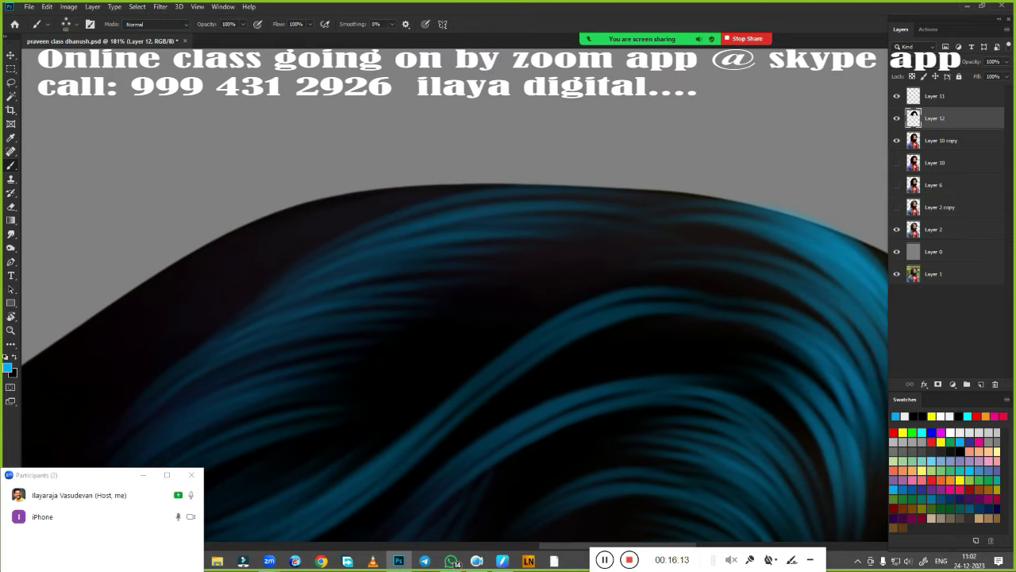
pyautogui.scroll(-5, 631, 221)
pyautogui.scroll(3, 631, 222)
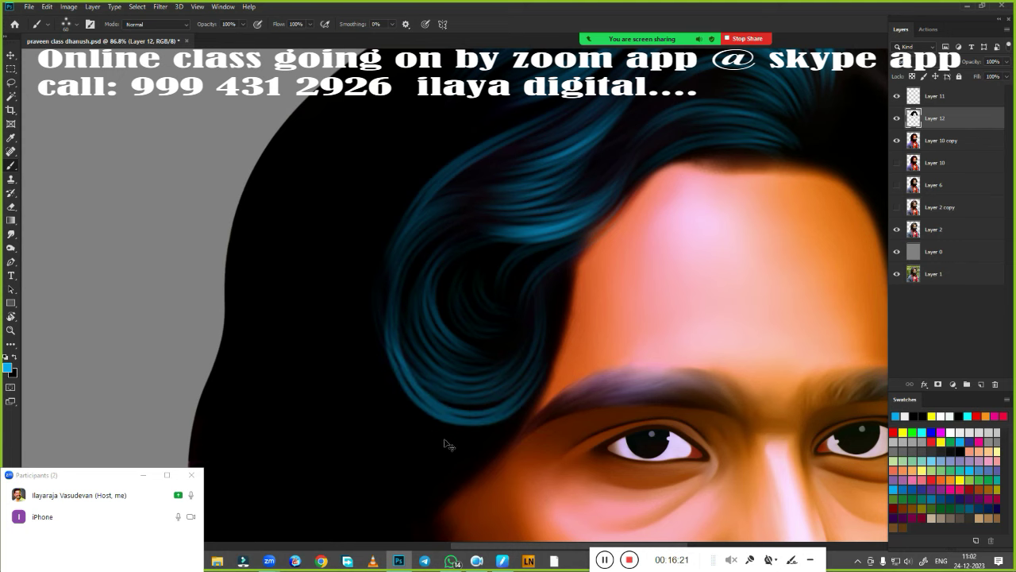
pyautogui.scroll(-3, 495, 432)
pyautogui.scroll(2, 494, 431)
# Clean up the hair edge with the Spot Healing Brush and rotate the view to inspect it
pyautogui.press('j')
pyautogui.moveTo(311, 330); pyautogui.dragTo(320, 268)
pyautogui.press('r')
pyautogui.moveTo(385, 315); pyautogui.dragTo(691, 366)
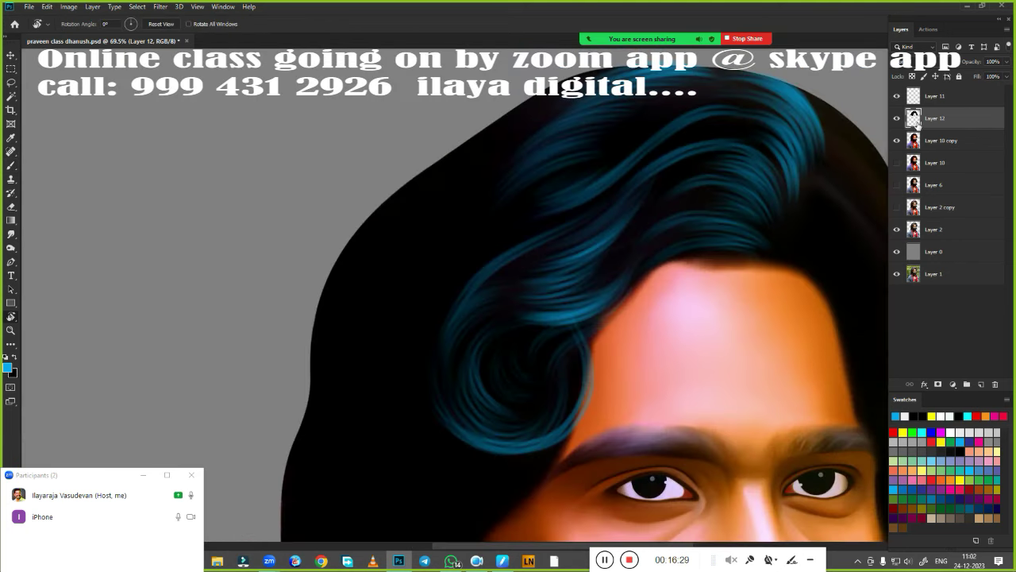
# Toggle Layer 12 and Layer 11 visibility to compare the hair, leaving both hidden
pyautogui.click(898, 118)
pyautogui.click(898, 119)
pyautogui.click(897, 95)
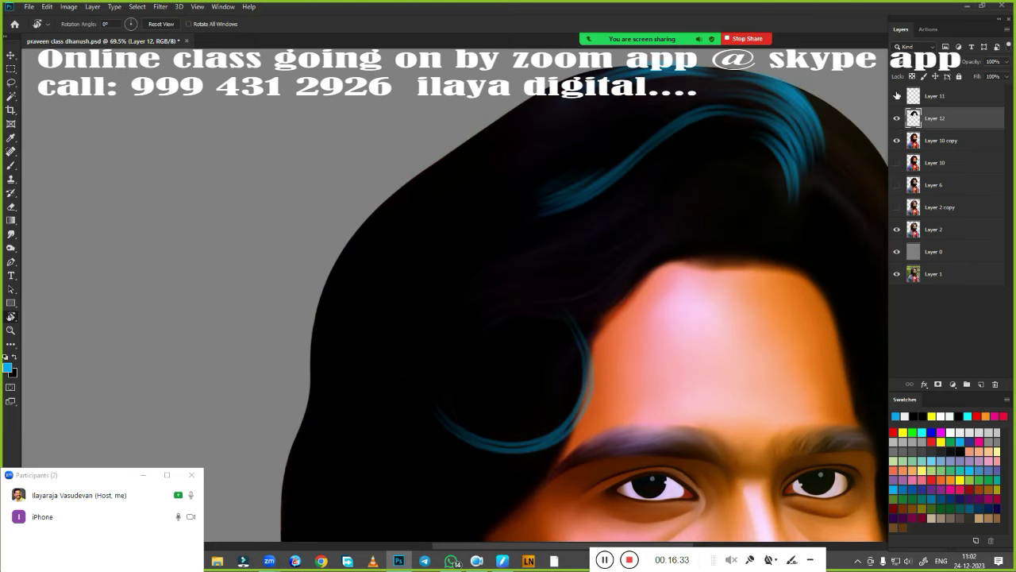
pyautogui.click(896, 137)
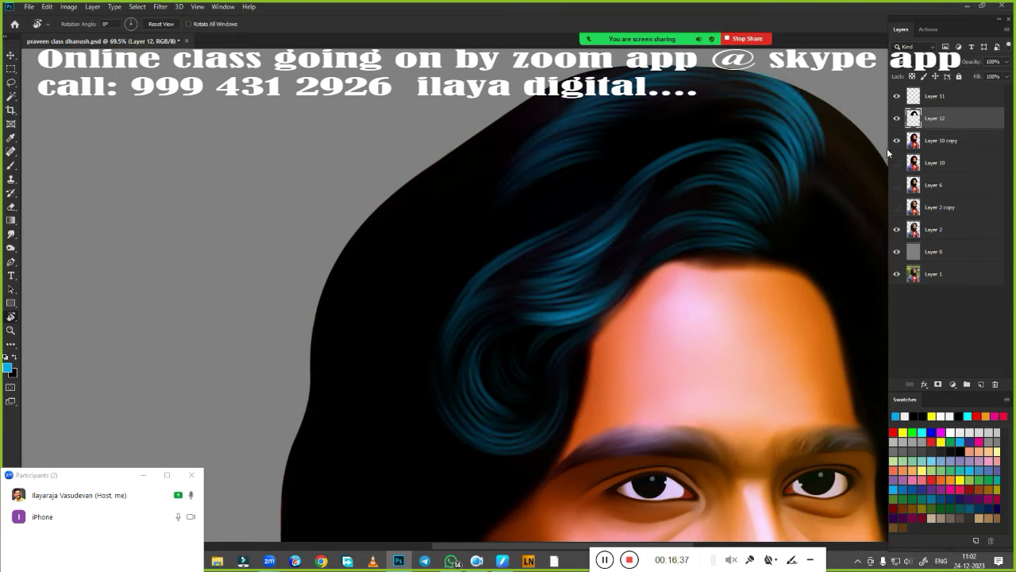
pyautogui.click(897, 118)
pyautogui.click(899, 96)
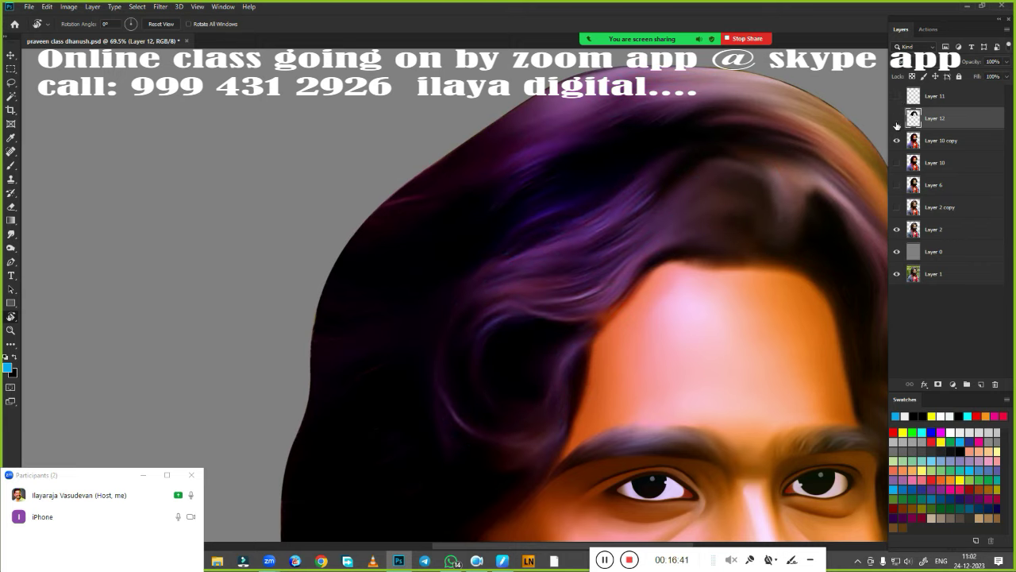
# Darken the hair further with Hue/Saturation Lightness and show Layer 11 again
pyautogui.hotkey('ctrl', 'u')
pyautogui.moveTo(813, 188); pyautogui.dragTo(799, 196)
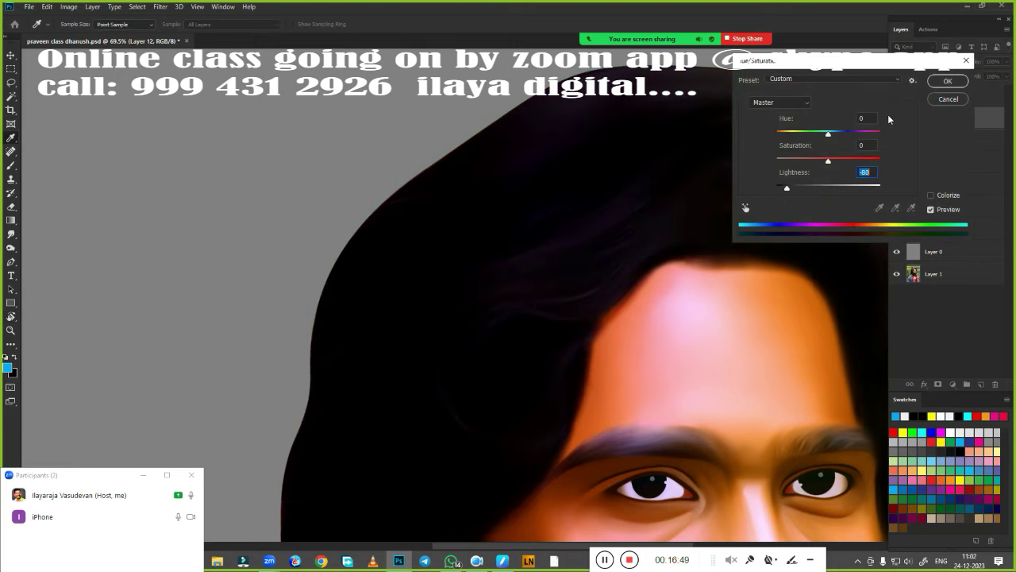
pyautogui.click(948, 81)
pyautogui.click(898, 96)
pyautogui.scroll(2, 713, 294)
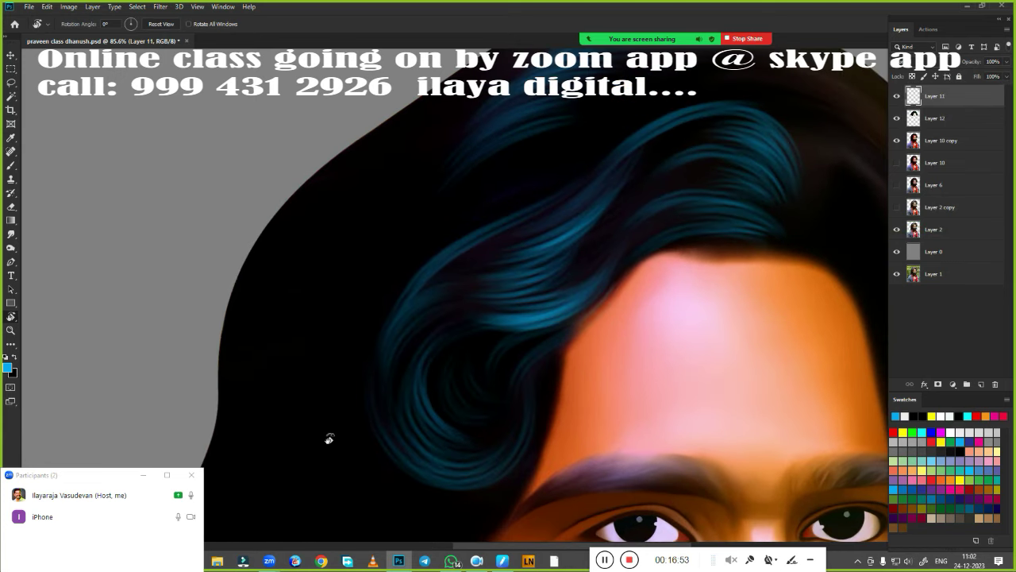
pyautogui.moveTo(329, 440); pyautogui.dragTo(323, 370)
pyautogui.scroll(-5, 322, 370)
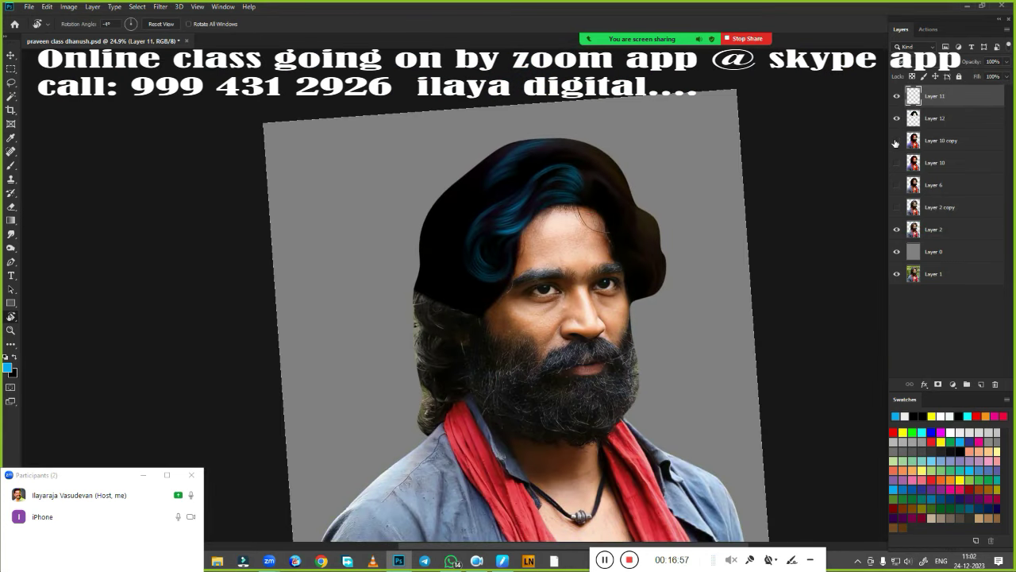
# Hide Layer 12 to view the original photo hair and rotate the canvas view
pyautogui.click(898, 118)
pyautogui.scroll(2, 620, 334)
pyautogui.moveTo(462, 359)
pyautogui.mouseDown()
pyautogui.moveTo(231, 372)
pyautogui.moveTo(445, 329)
pyautogui.mouseUp()
pyautogui.scroll(3, 458, 281)
pyautogui.scroll(-2, 508, 318)
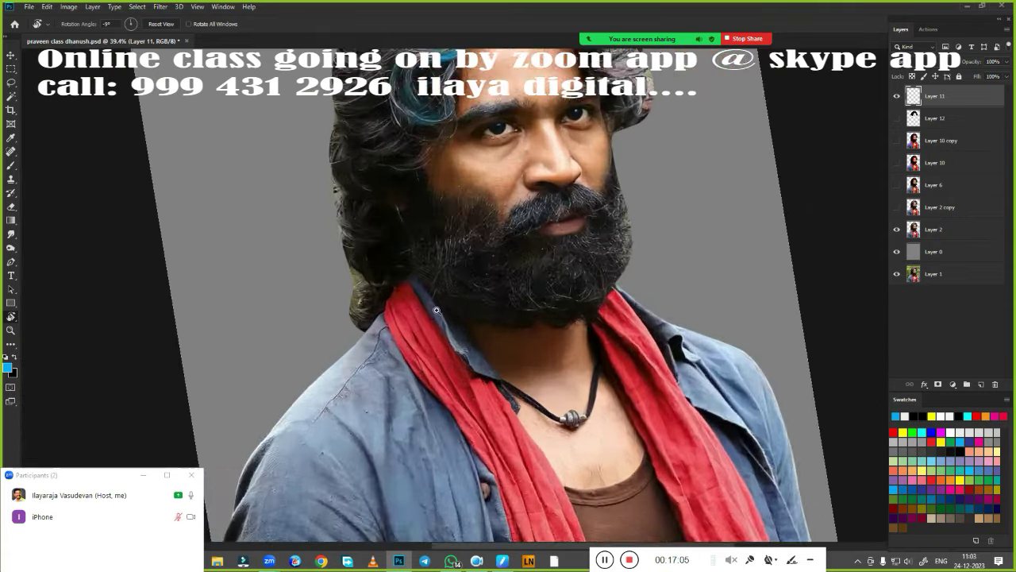
pyautogui.scroll(2, 546, 349)
pyautogui.scroll(-2, 546, 349)
pyautogui.scroll(2, 526, 382)
pyautogui.scroll(2, 526, 382)
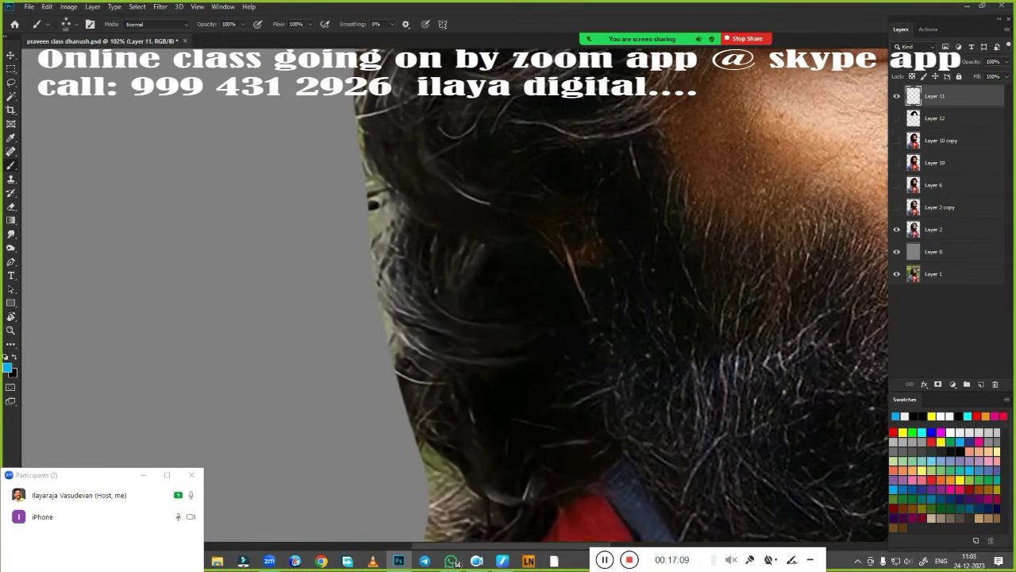
# Paint a blue strand along the side hair, undoing two unwanted attempts
pyautogui.press('b')
pyautogui.moveTo(483, 438); pyautogui.dragTo(395, 281)
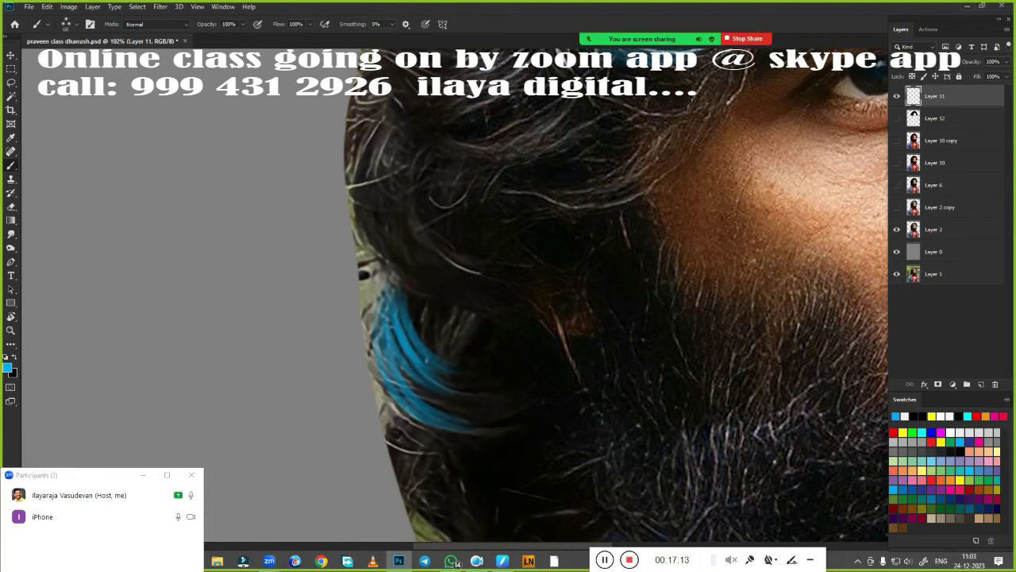
pyautogui.moveTo(385, 337); pyautogui.dragTo(493, 429)
pyautogui.hotkey('ctrl', 'z')
pyautogui.moveTo(373, 319); pyautogui.dragTo(493, 429)
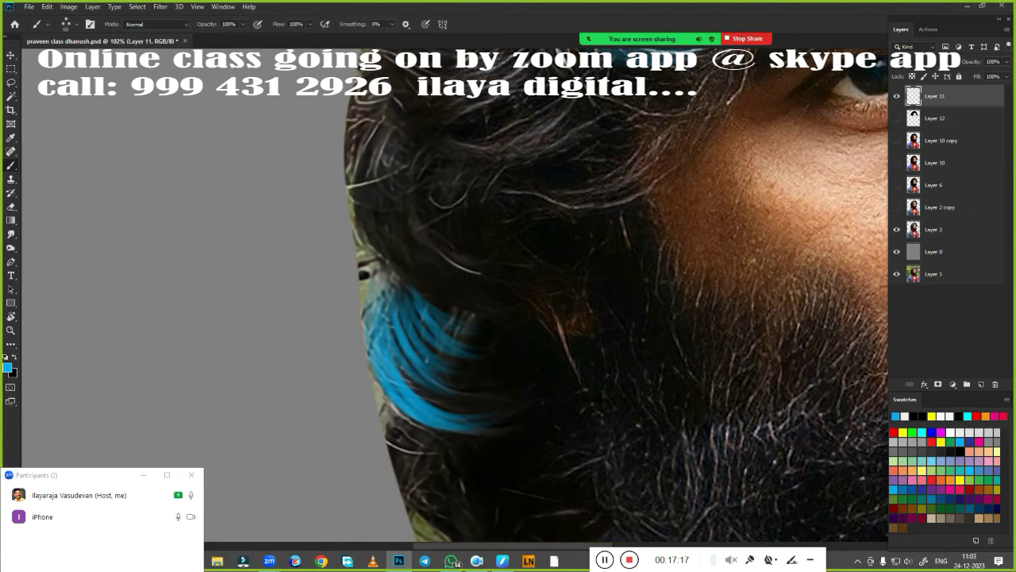
pyautogui.hotkey('ctrl', 'z')
pyautogui.scroll(3, 433, 441)
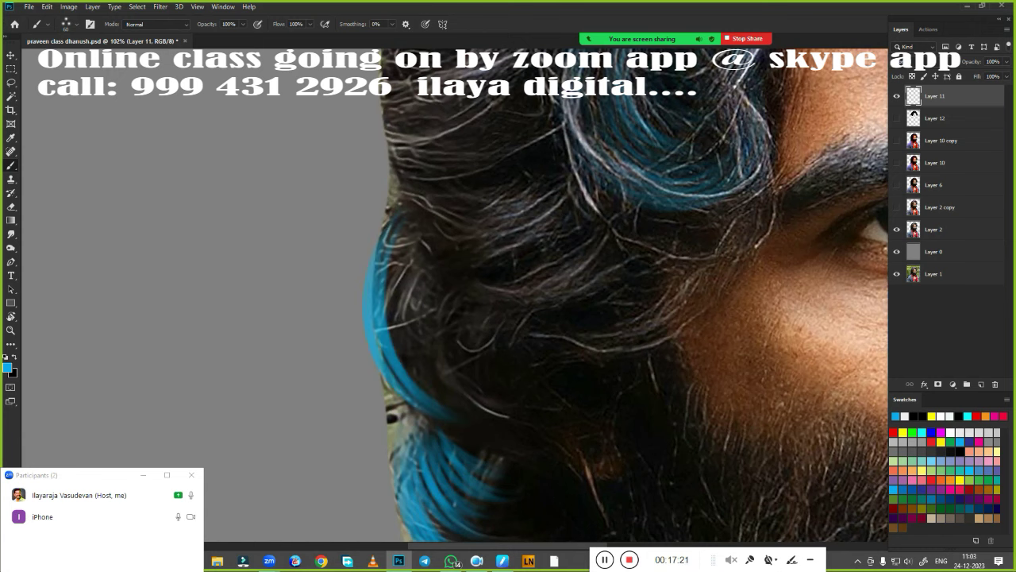
# Paint curved blue strands along the hair edge and over the hair beside the chin
pyautogui.moveTo(468, 438); pyautogui.dragTo(374, 327)
pyautogui.moveTo(476, 349); pyautogui.dragTo(446, 258)
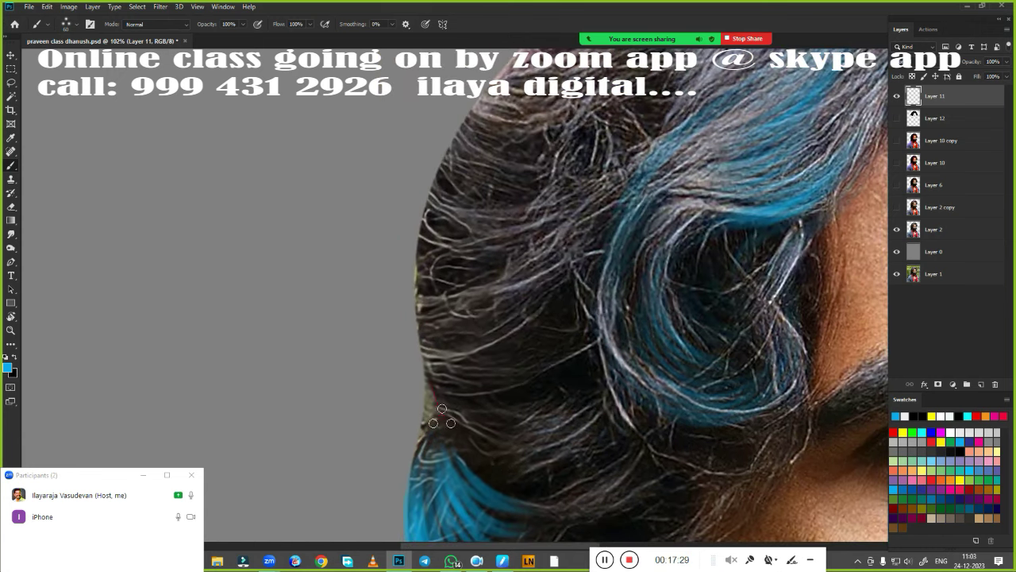
pyautogui.moveTo(560, 291)
pyautogui.mouseDown()
pyautogui.moveTo(521, 159)
pyautogui.moveTo(331, 208)
pyautogui.moveTo(413, 507)
pyautogui.mouseUp()
pyautogui.hotkey('ctrl', 'z')
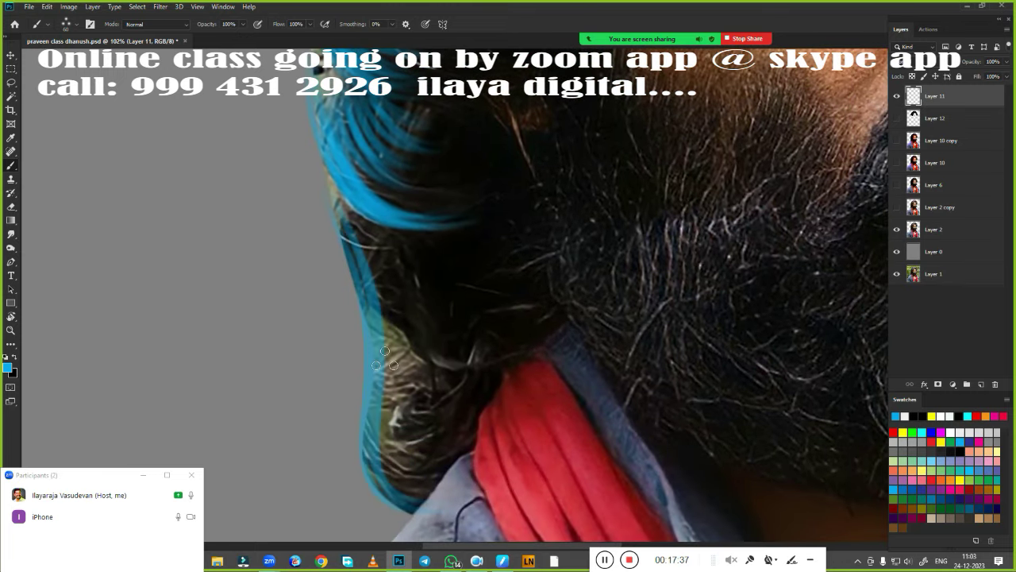
pyautogui.hotkey('ctrl', 'z')
pyautogui.moveTo(463, 446); pyautogui.dragTo(454, 348)
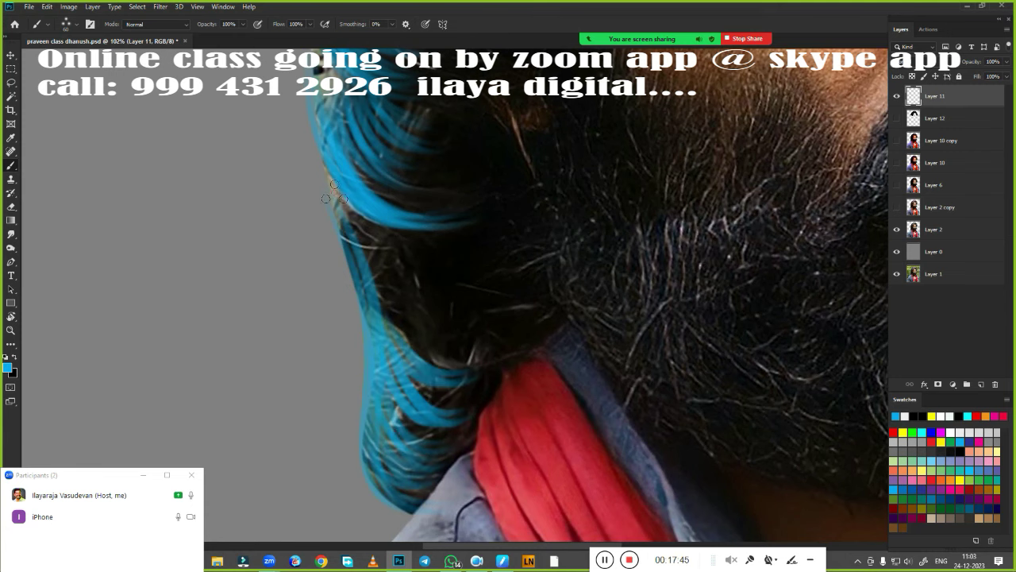
# Paint several bright blue strands sweeping across the dark left-side curls
pyautogui.moveTo(334, 191); pyautogui.dragTo(477, 310)
pyautogui.moveTo(381, 278); pyautogui.dragTo(509, 333)
pyautogui.moveTo(382, 305); pyautogui.dragTo(500, 350)
pyautogui.moveTo(350, 211); pyautogui.dragTo(477, 246)
pyautogui.scroll(-5, 546, 318)
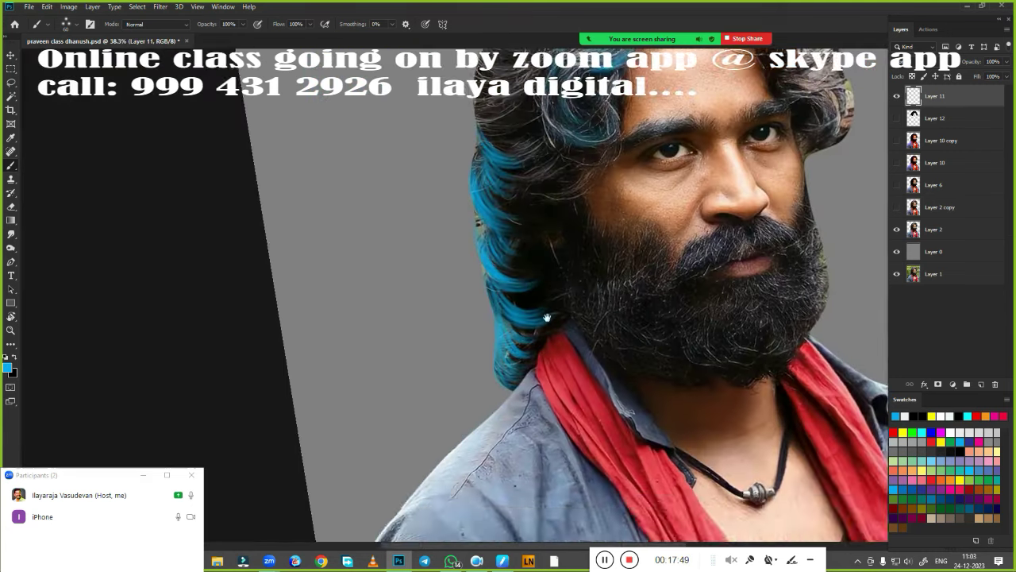
pyautogui.scroll(2, 546, 318)
pyautogui.scroll(2, 481, 468)
pyautogui.scroll(1, 411, 418)
pyautogui.scroll(1, 303, 310)
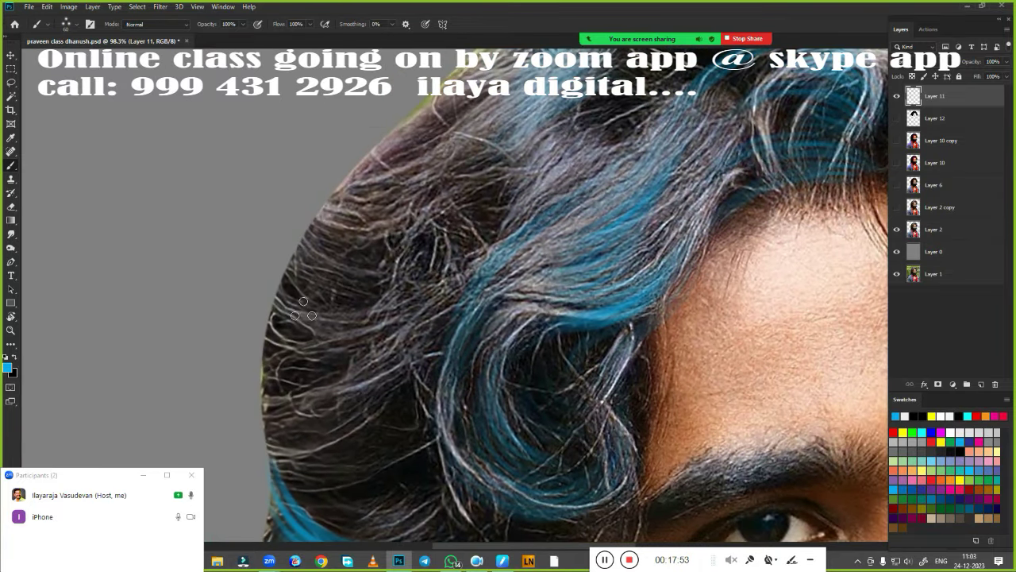
pyautogui.moveTo(296, 260); pyautogui.dragTo(316, 296)
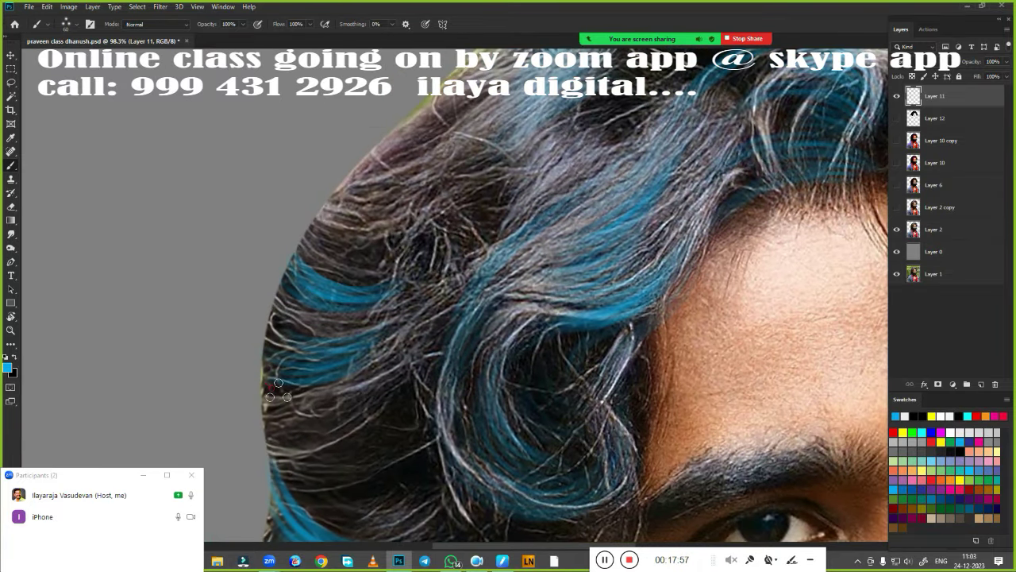
# Zoom out, then hide and show Layer 12 to compare the painted hair with the photo
pyautogui.scroll(2, 285, 432)
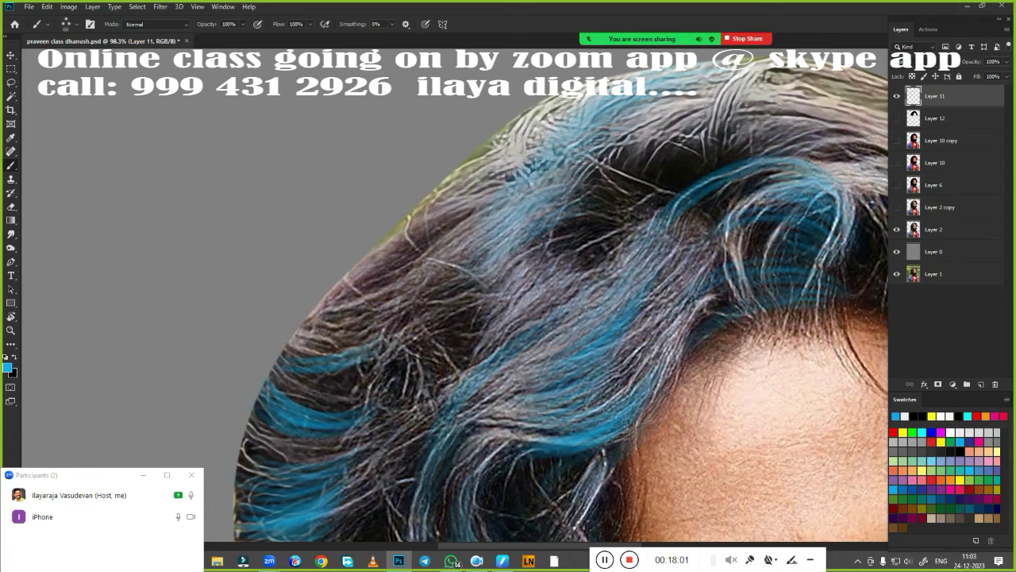
pyautogui.scroll(-1, 333, 342)
pyautogui.scroll(-2, 306, 278)
pyautogui.scroll(-2, 447, 365)
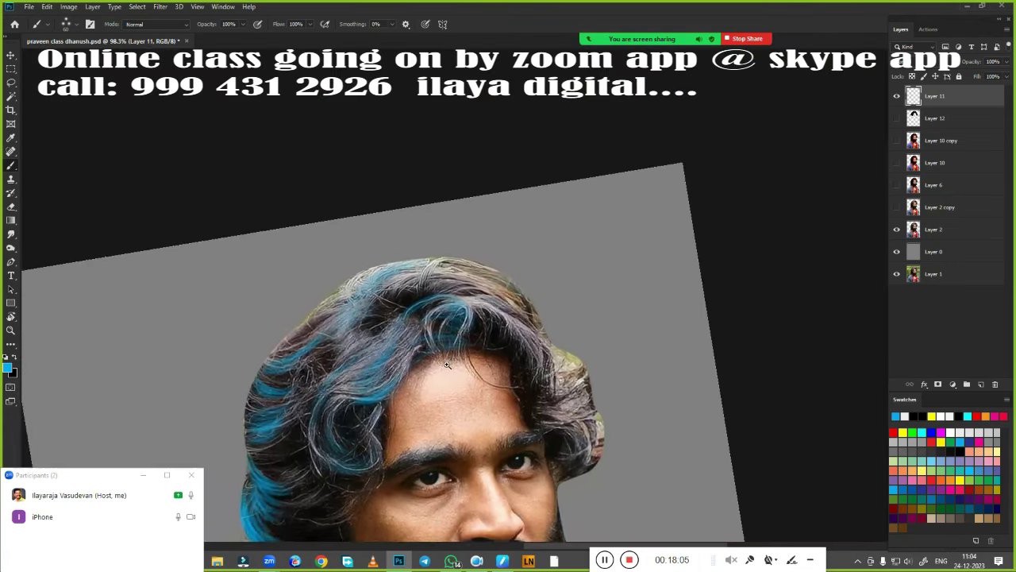
pyautogui.scroll(1, 447, 365)
pyautogui.scroll(1, 447, 365)
pyautogui.scroll(1, 447, 364)
pyautogui.scroll(1, 447, 365)
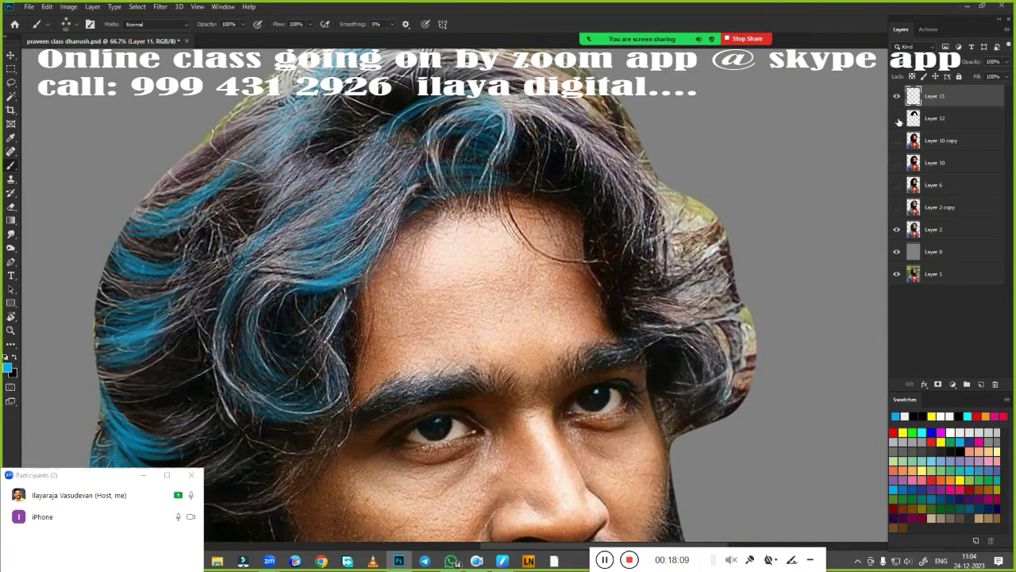
pyautogui.click(897, 118)
pyautogui.scroll(-1, 895, 123)
pyautogui.click(896, 118)
pyautogui.scroll(-1, 895, 126)
# Toggle Layers 12 and 11 again, leaving Layer 12's smooth blue-black hair visible
pyautogui.click(897, 119)
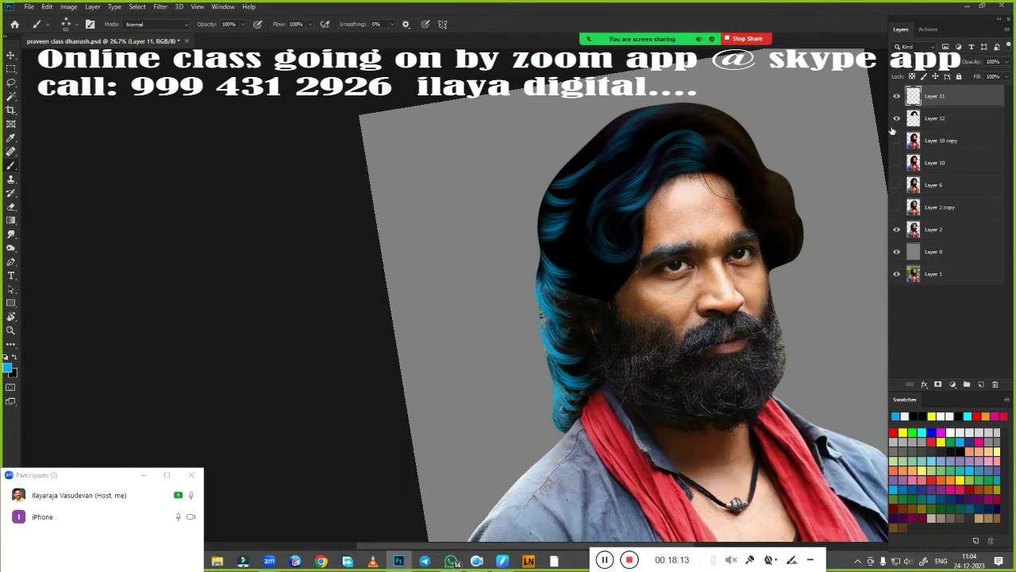
pyautogui.click(898, 119)
pyautogui.click(898, 96)
pyautogui.click(897, 96)
pyautogui.scroll(2, 633, 335)
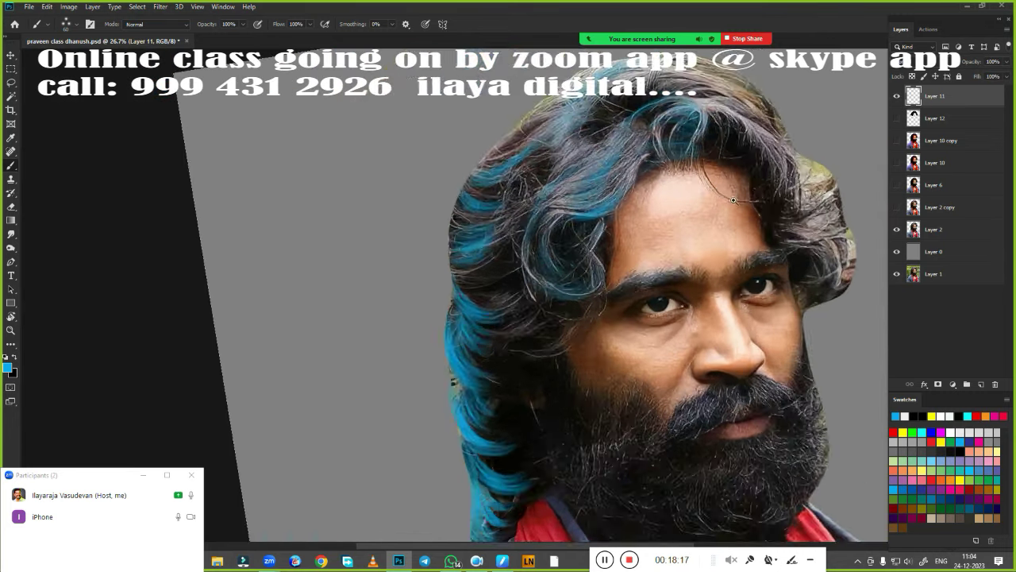
pyautogui.scroll(2, 632, 335)
pyautogui.click(897, 118)
# Erase some blue strands near the crown of the head with the Eraser
pyautogui.press('e')
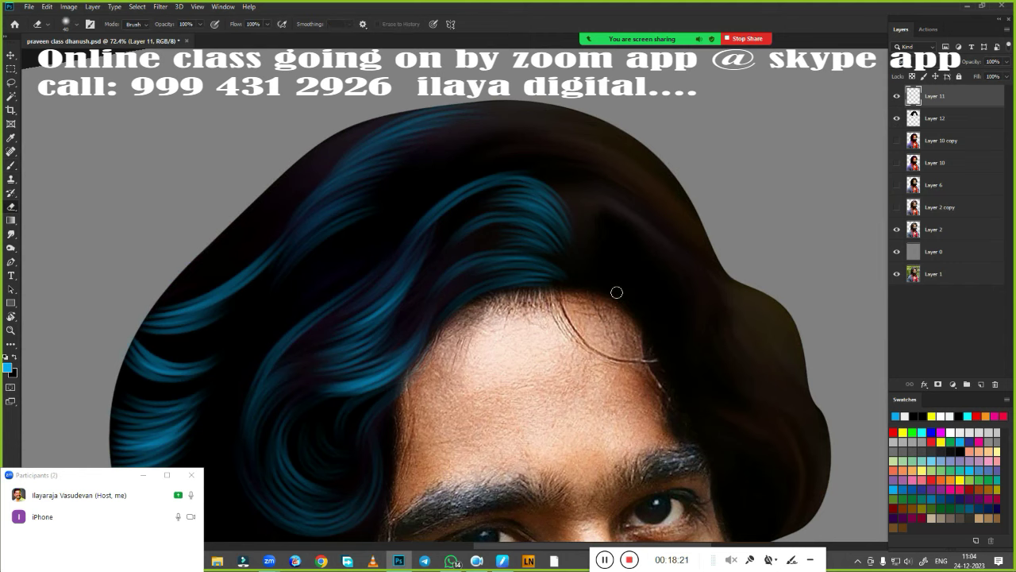
pyautogui.moveTo(508, 191); pyautogui.dragTo(545, 245)
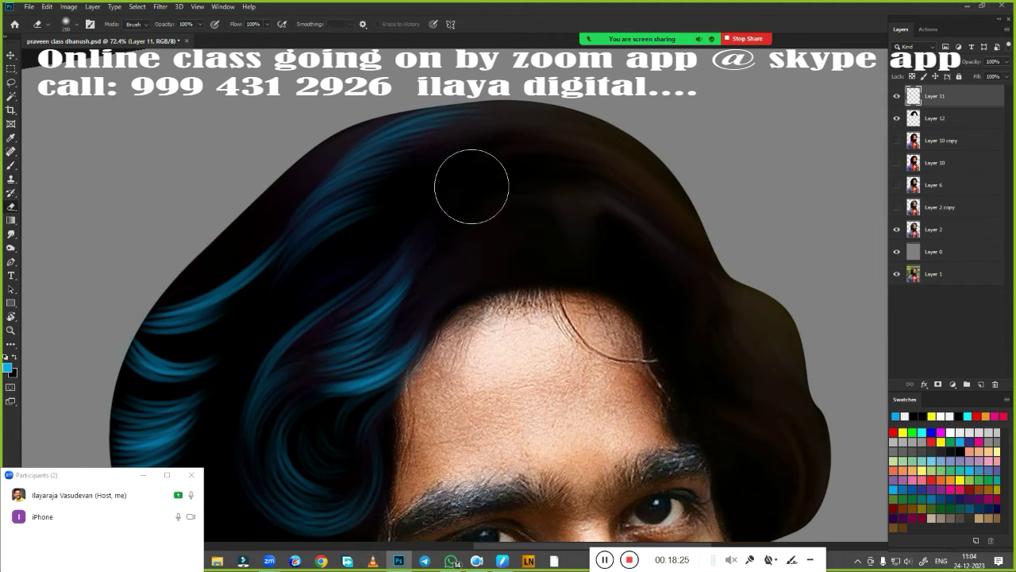
pyautogui.scroll(-3, 719, 395)
pyautogui.scroll(5, 649, 261)
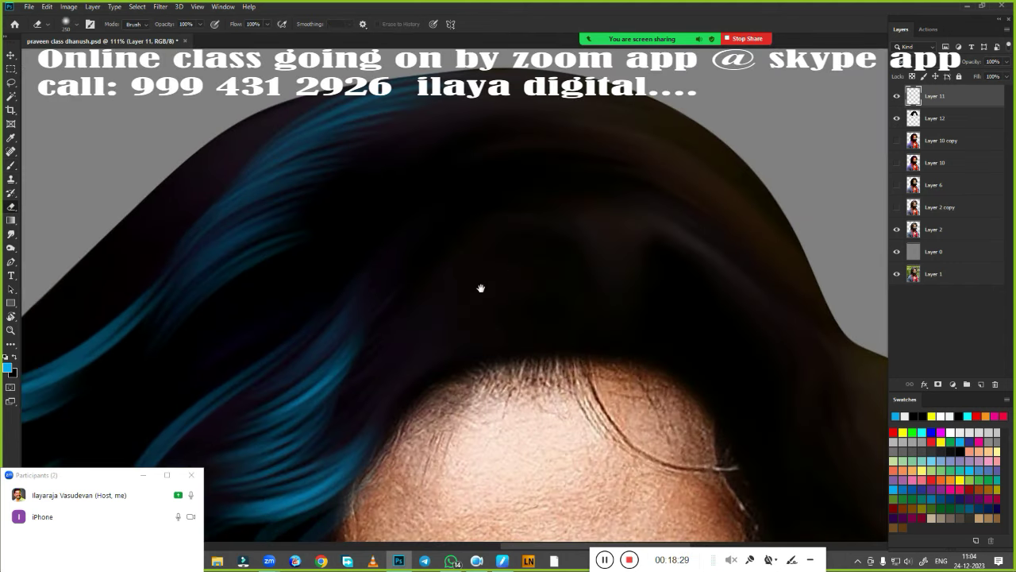
pyautogui.moveTo(481, 288)
pyautogui.mouseDown()
pyautogui.moveTo(578, 340)
pyautogui.moveTo(294, 340)
pyautogui.mouseUp()
# Paint a bright blue rim along the top edge of the hair with the Brush
pyautogui.press('b')
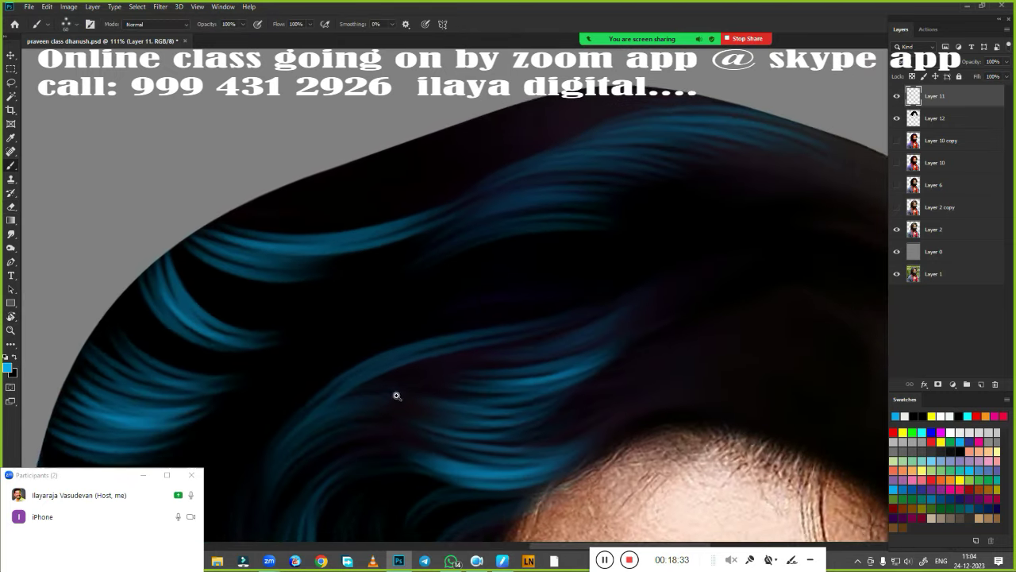
pyautogui.scroll(1, 396, 395)
pyautogui.moveTo(204, 286); pyautogui.dragTo(421, 208)
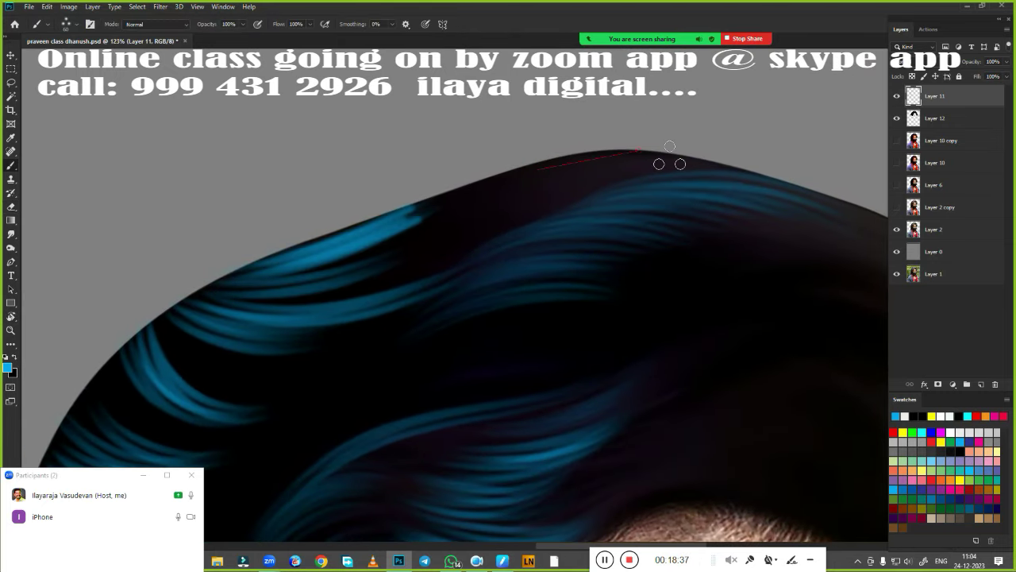
pyautogui.moveTo(658, 164); pyautogui.dragTo(273, 281)
pyautogui.moveTo(124, 329)
pyautogui.mouseDown()
pyautogui.moveTo(453, 210)
pyautogui.moveTo(286, 266)
pyautogui.mouseUp()
# Add blue rim strokes along the hair's outer edge and a new strand across the hair
pyautogui.moveTo(461, 224); pyautogui.dragTo(683, 274)
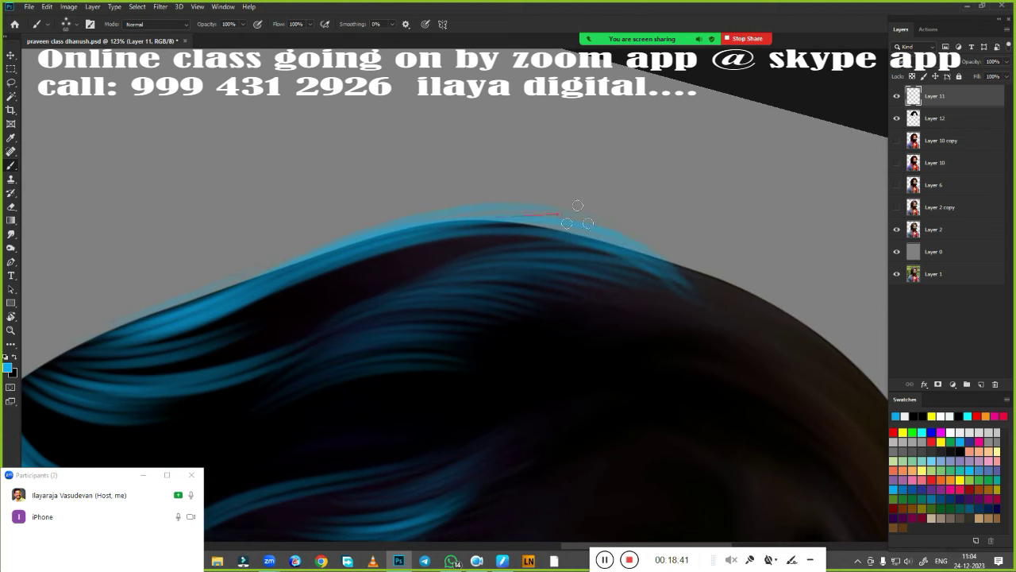
pyautogui.moveTo(579, 209); pyautogui.dragTo(556, 334)
pyautogui.moveTo(210, 316)
pyautogui.mouseDown()
pyautogui.moveTo(690, 243)
pyautogui.moveTo(416, 364)
pyautogui.moveTo(548, 282)
pyautogui.moveTo(663, 272)
pyautogui.moveTo(533, 408)
pyautogui.mouseUp()
pyautogui.moveTo(333, 397); pyautogui.dragTo(470, 187)
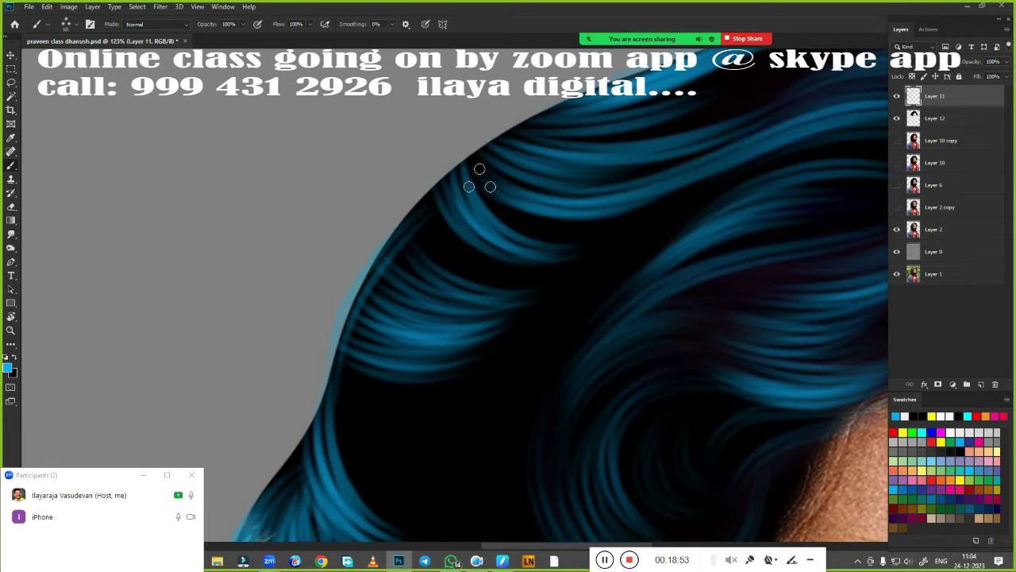
pyautogui.moveTo(353, 317); pyautogui.dragTo(475, 187)
pyautogui.moveTo(500, 325)
pyautogui.mouseDown()
pyautogui.moveTo(420, 281)
pyautogui.moveTo(410, 260)
pyautogui.mouseUp()
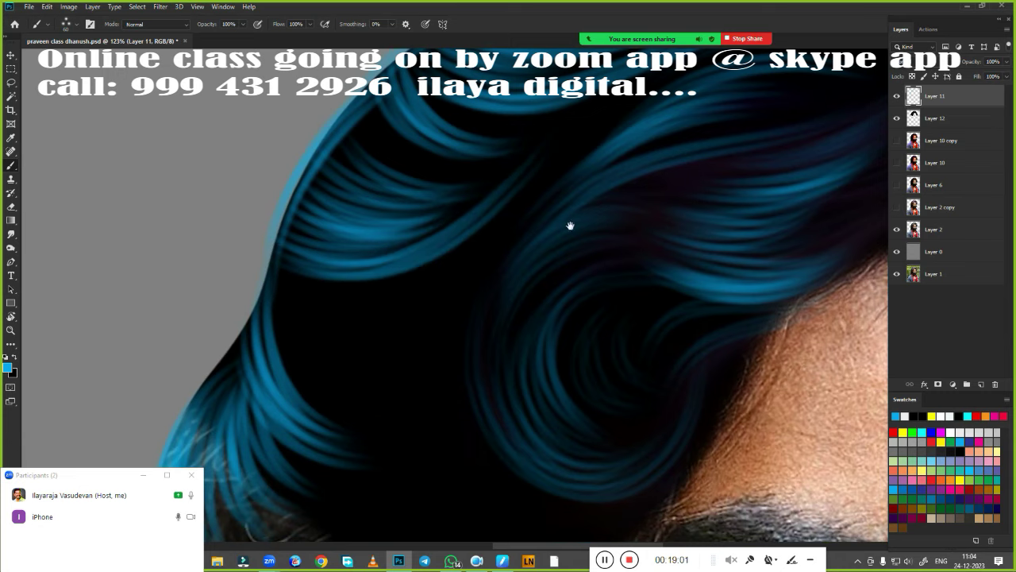
# Rotate the canvas and paint blue strands in the dark area left of the curl
pyautogui.moveTo(569, 227); pyautogui.dragTo(611, 310)
pyautogui.moveTo(398, 389)
pyautogui.mouseDown()
pyautogui.moveTo(262, 488)
pyautogui.moveTo(630, 200)
pyautogui.moveTo(325, 274)
pyautogui.moveTo(246, 199)
pyautogui.mouseUp()
pyautogui.moveTo(381, 223); pyautogui.dragTo(254, 191)
pyautogui.moveTo(382, 203); pyautogui.dragTo(250, 163)
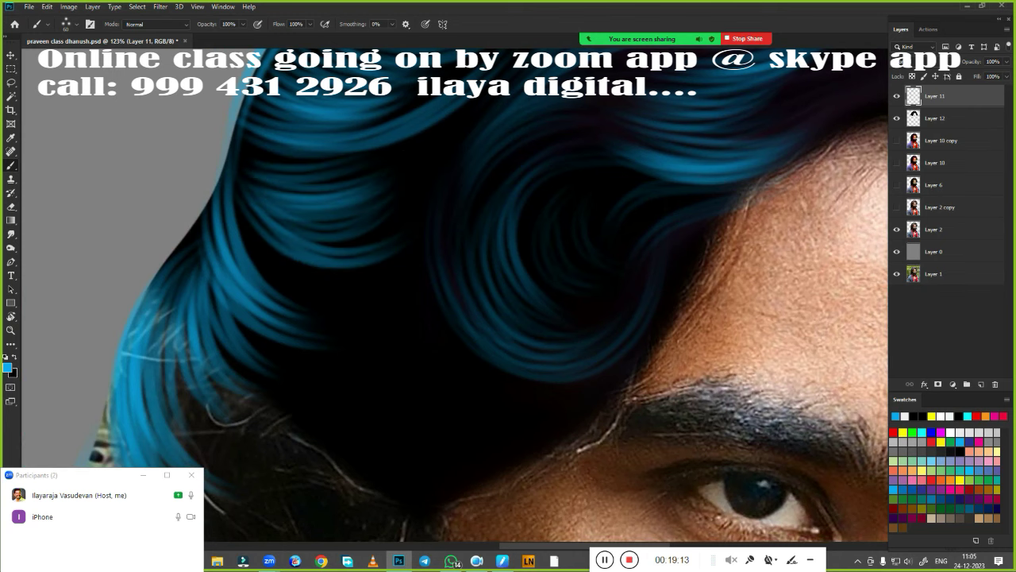
pyautogui.moveTo(318, 251); pyautogui.dragTo(238, 143)
# Hide Layer 12's near-black hair to reveal the original grey-streaked photo hair beneath
pyautogui.scroll(-3, 565, 188)
pyautogui.scroll(-3, 416, 390)
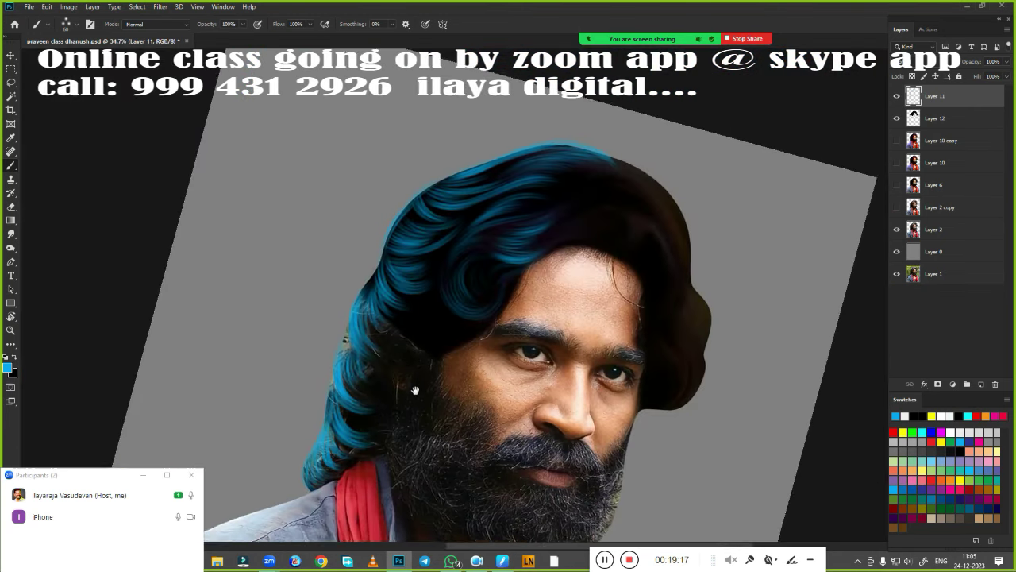
pyautogui.scroll(2, 486, 385)
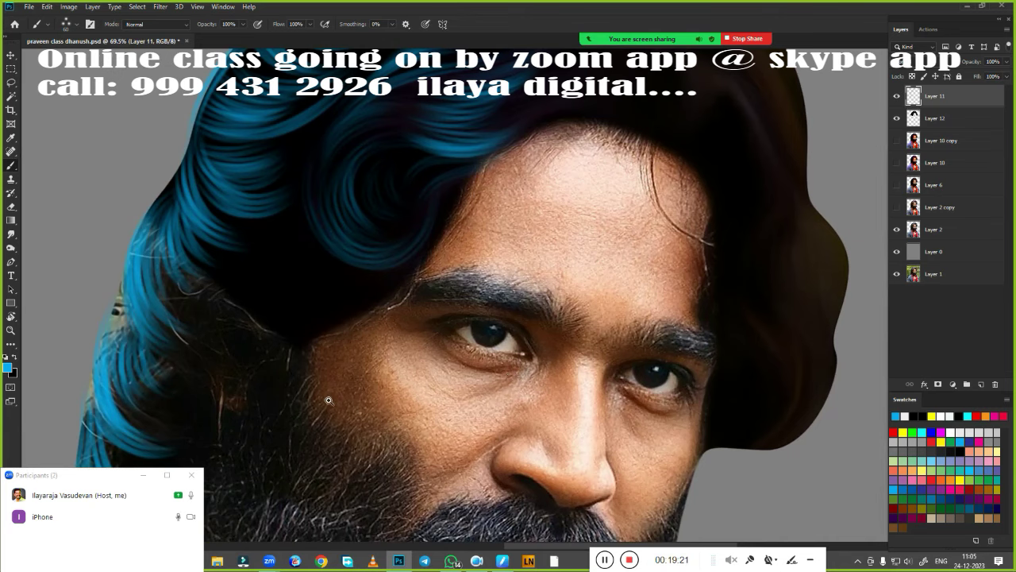
pyautogui.scroll(-1, 328, 400)
pyautogui.scroll(1, 327, 400)
pyautogui.click(897, 117)
pyautogui.scroll(2, 647, 382)
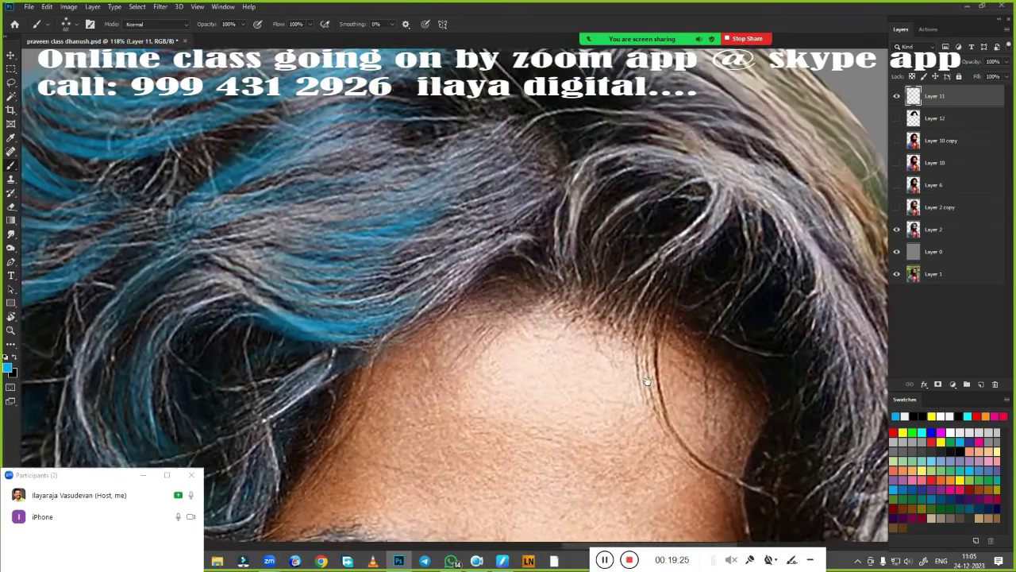
pyautogui.scroll(2, 647, 382)
pyautogui.scroll(1, 625, 457)
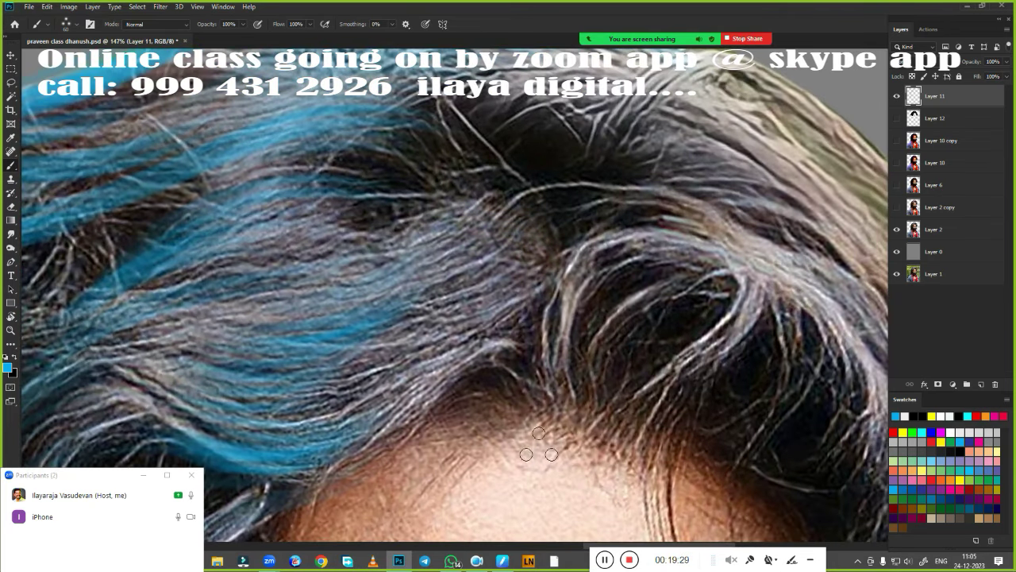
# Show the painted hair and brush blue strands across the dark hair above the forehead
pyautogui.click(898, 117)
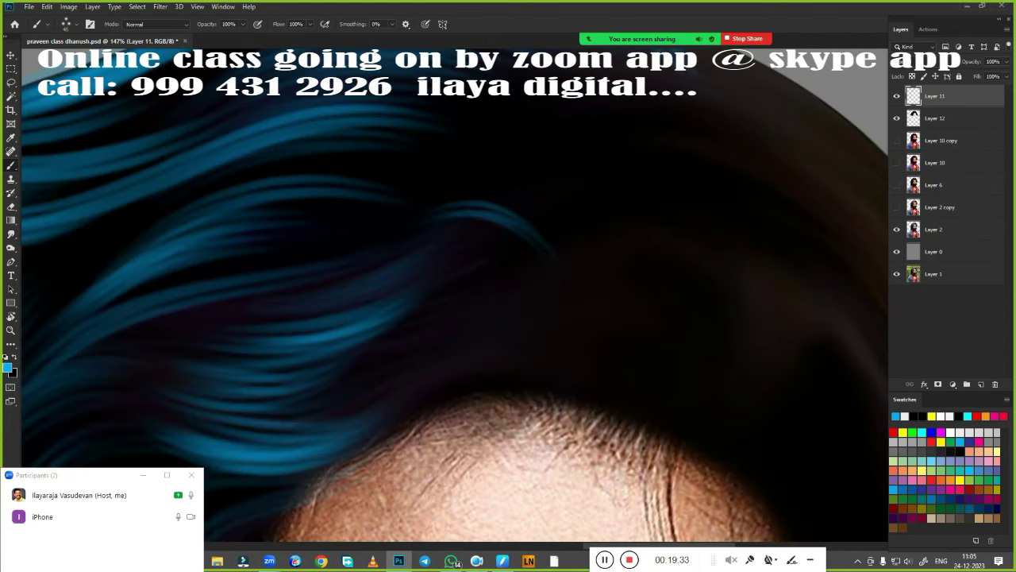
pyautogui.moveTo(556, 322); pyautogui.dragTo(425, 282)
pyautogui.moveTo(548, 314); pyautogui.dragTo(365, 334)
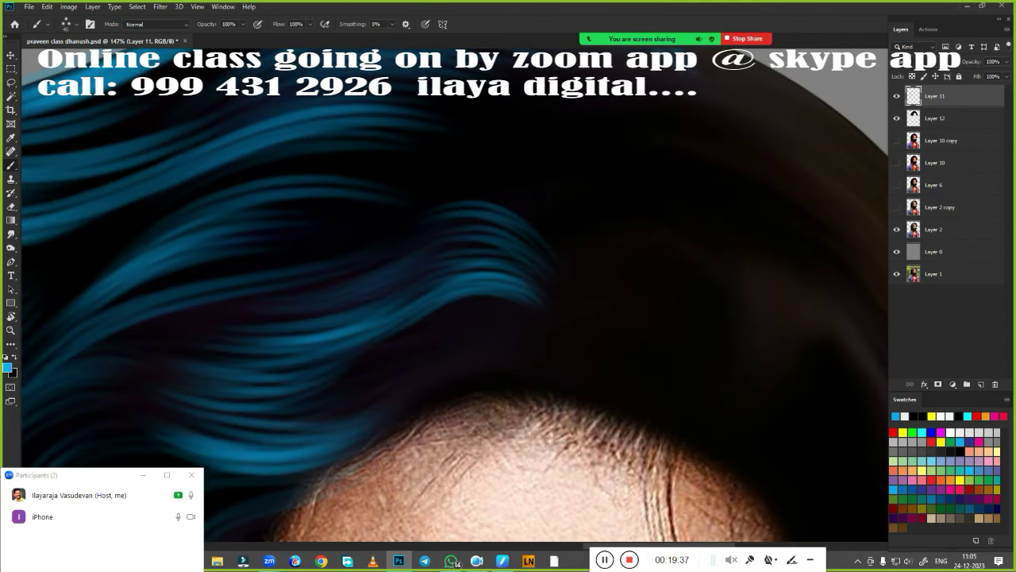
pyautogui.moveTo(548, 258); pyautogui.dragTo(349, 234)
pyautogui.scroll(-3, 450, 123)
pyautogui.scroll(1, 545, 238)
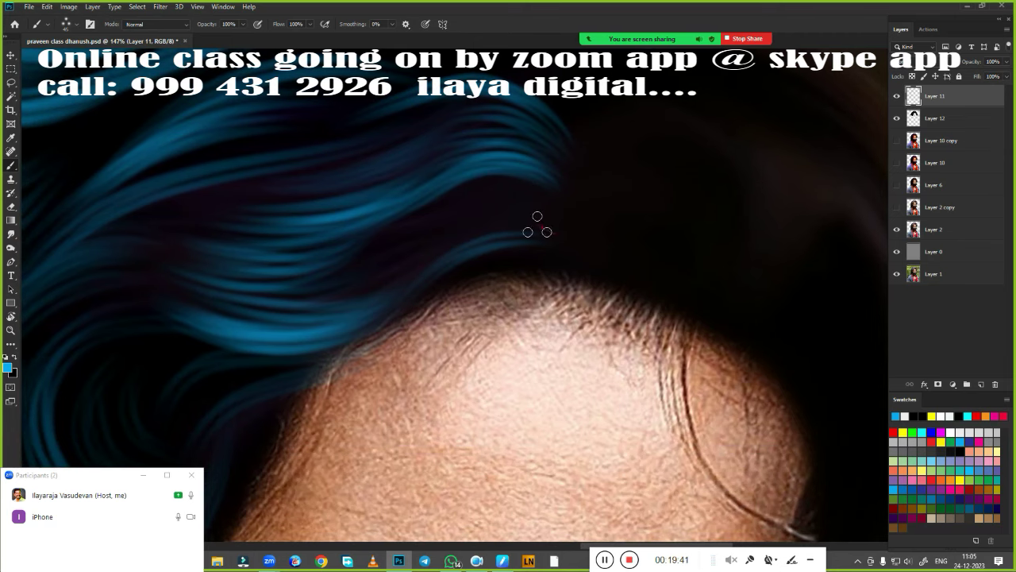
pyautogui.moveTo(538, 228); pyautogui.dragTo(404, 272)
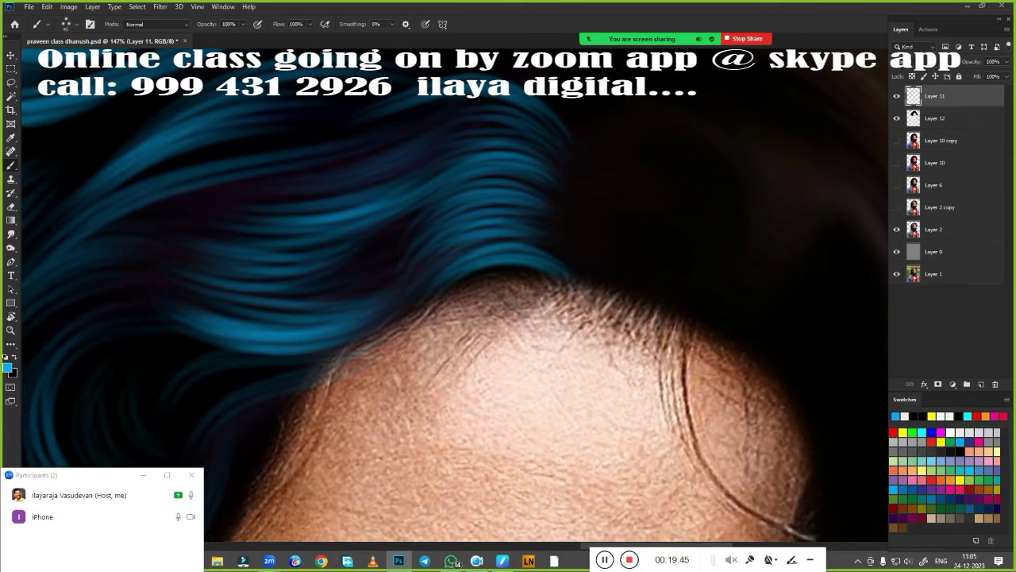
# Paint curved blue strands down and to the right through the hair near the crown
pyautogui.scroll(-3, 556, 256)
pyautogui.hscroll(-4, 540, 230)
pyautogui.scroll(3, 532, 214)
pyautogui.scroll(3, 532, 215)
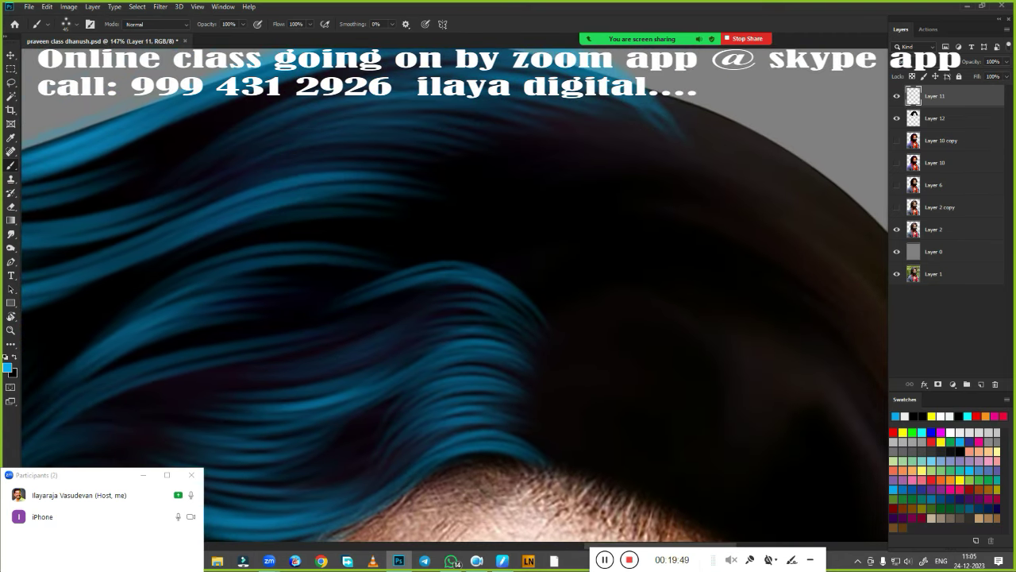
pyautogui.moveTo(555, 266)
pyautogui.mouseDown()
pyautogui.moveTo(572, 300)
pyautogui.moveTo(582, 296)
pyautogui.moveTo(483, 405)
pyautogui.mouseUp()
pyautogui.moveTo(477, 199); pyautogui.dragTo(530, 333)
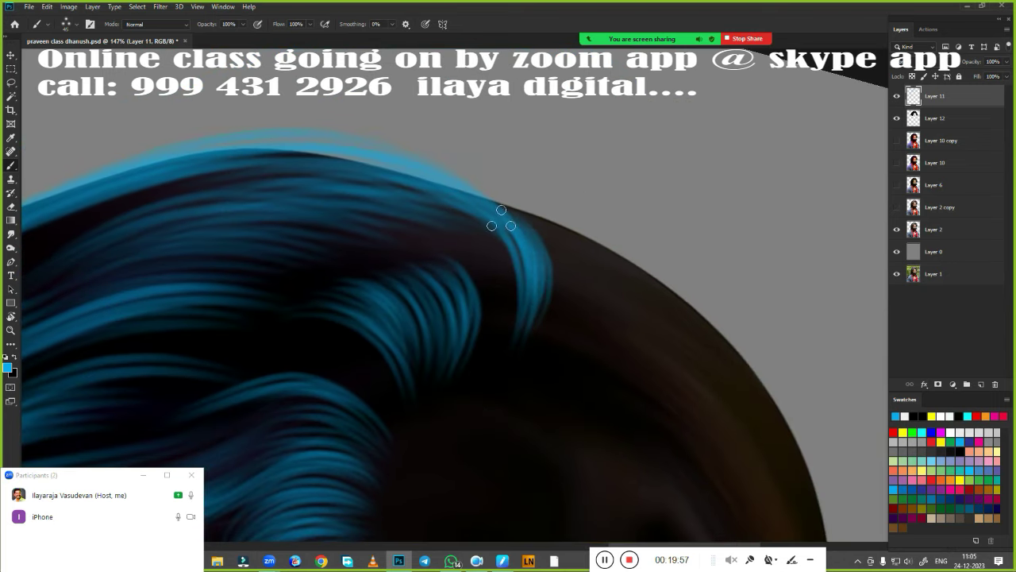
pyautogui.moveTo(501, 219); pyautogui.dragTo(584, 309)
# Pan over the top of the hair and toggle Layer 12's visibility to compare with the photo
pyautogui.moveTo(488, 202)
pyautogui.mouseDown()
pyautogui.moveTo(674, 227)
pyautogui.moveTo(368, 196)
pyautogui.mouseUp()
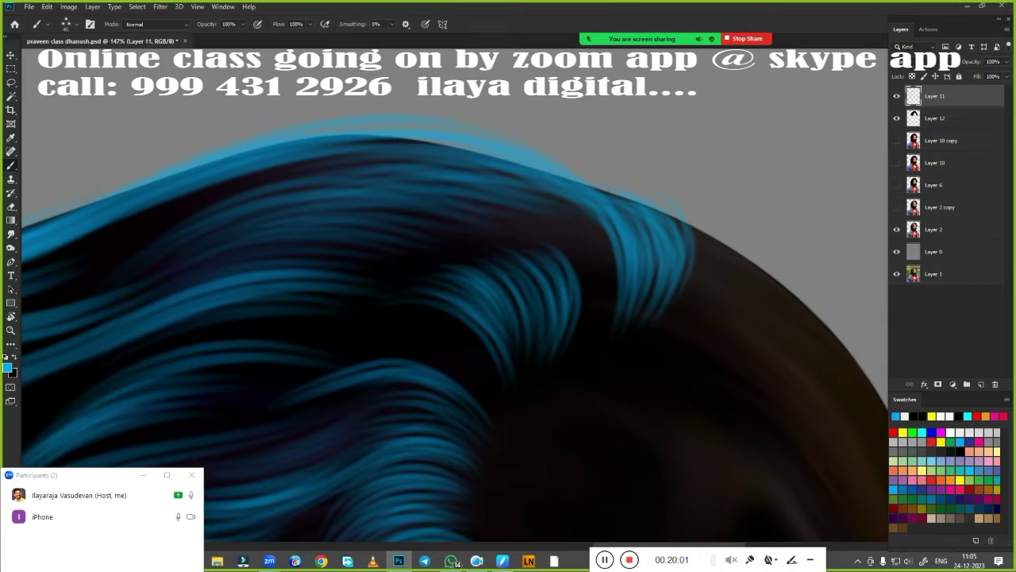
pyautogui.moveTo(549, 363); pyautogui.dragTo(592, 341)
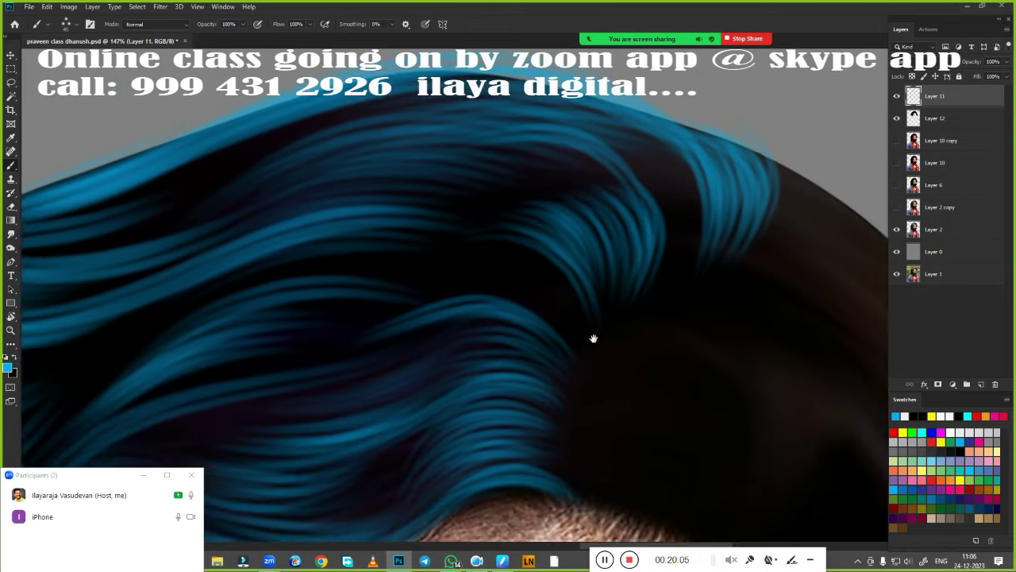
pyautogui.moveTo(535, 135)
pyautogui.mouseDown()
pyautogui.moveTo(649, 262)
pyautogui.moveTo(829, 163)
pyautogui.mouseUp()
pyautogui.click(897, 117)
pyautogui.moveTo(639, 324)
pyautogui.mouseDown()
pyautogui.moveTo(581, 325)
pyautogui.moveTo(549, 437)
pyautogui.mouseUp()
pyautogui.click(896, 118)
# Hide Layer 12 and undo/redo the last strand to compare it
pyautogui.click(896, 118)
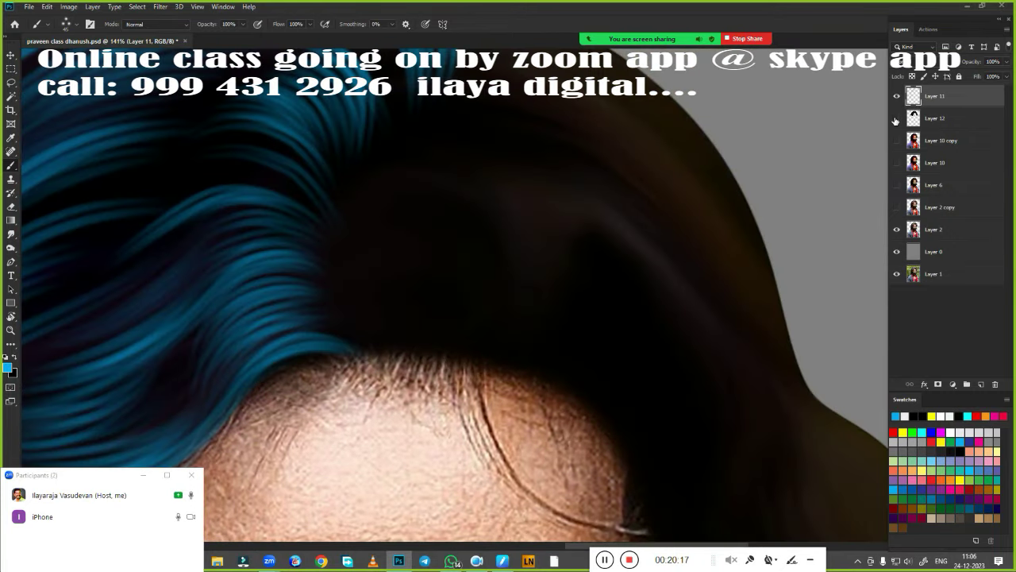
pyautogui.hotkey('ctrl', 'shift', 'z')
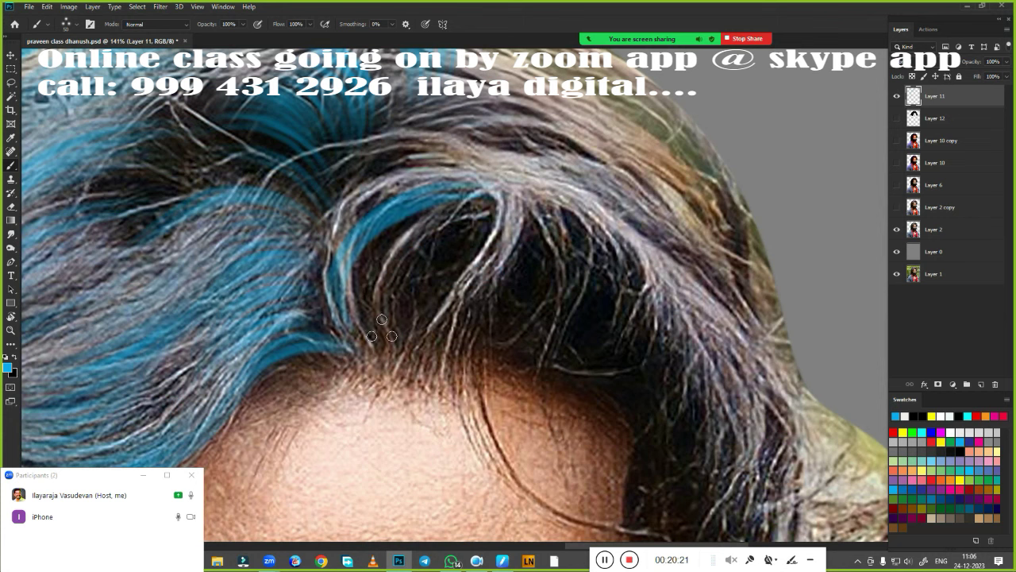
pyautogui.hotkey('ctrl', 'z')
pyautogui.hotkey('ctrl', 'shift', 'z')
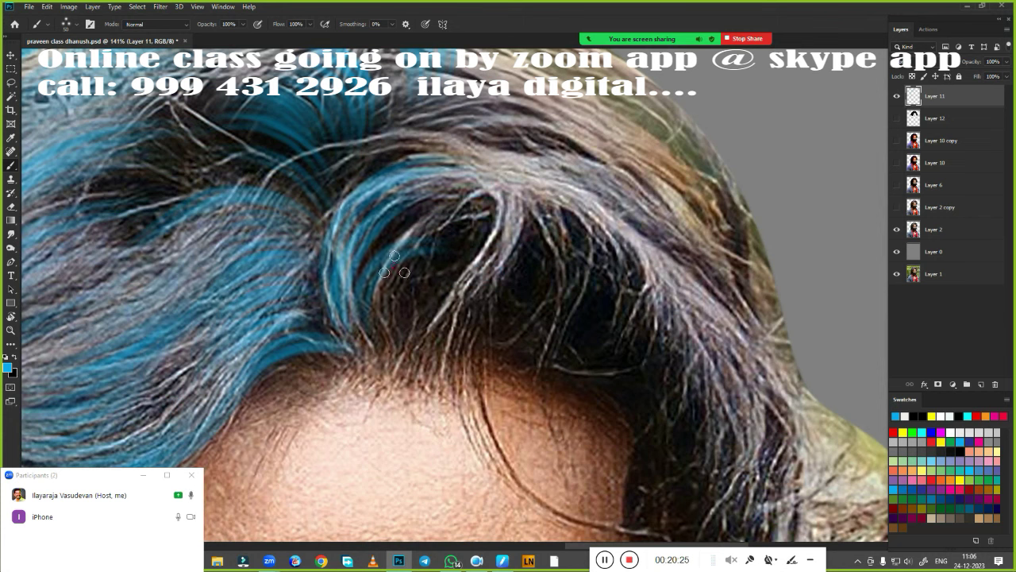
pyautogui.scroll(5, 498, 250)
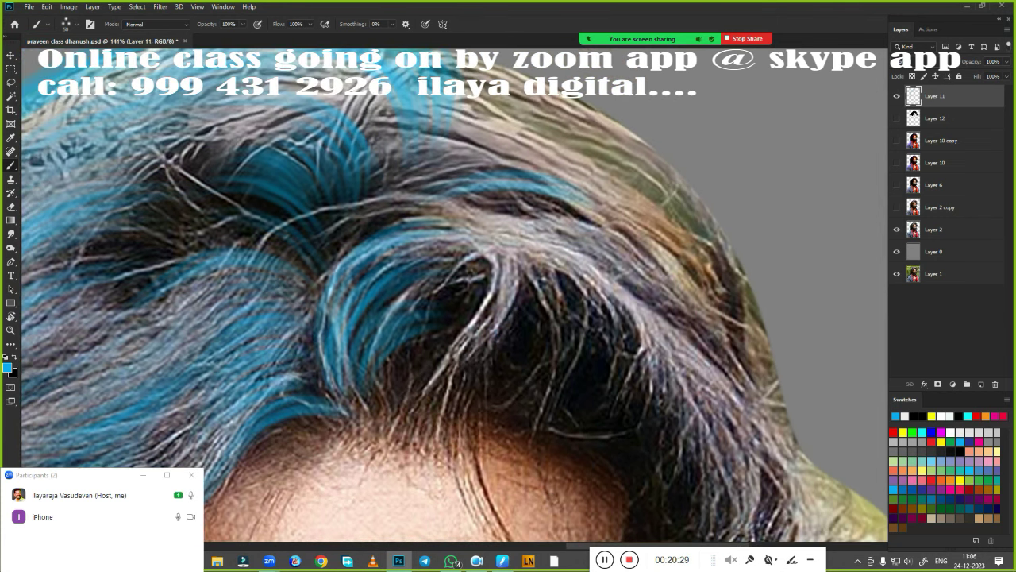
# Turn on Layer 12 and Layer 10 copy visibility and zoom in on the hair
pyautogui.click(897, 118)
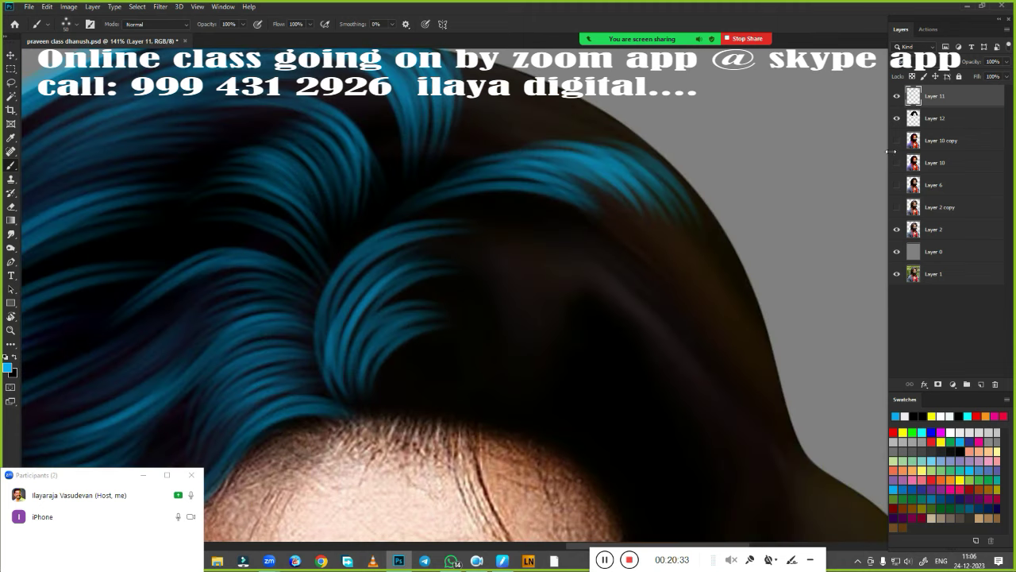
pyautogui.click(896, 140)
pyautogui.scroll(-3, 581, 324)
pyautogui.scroll(2, 584, 227)
pyautogui.scroll(2, 584, 227)
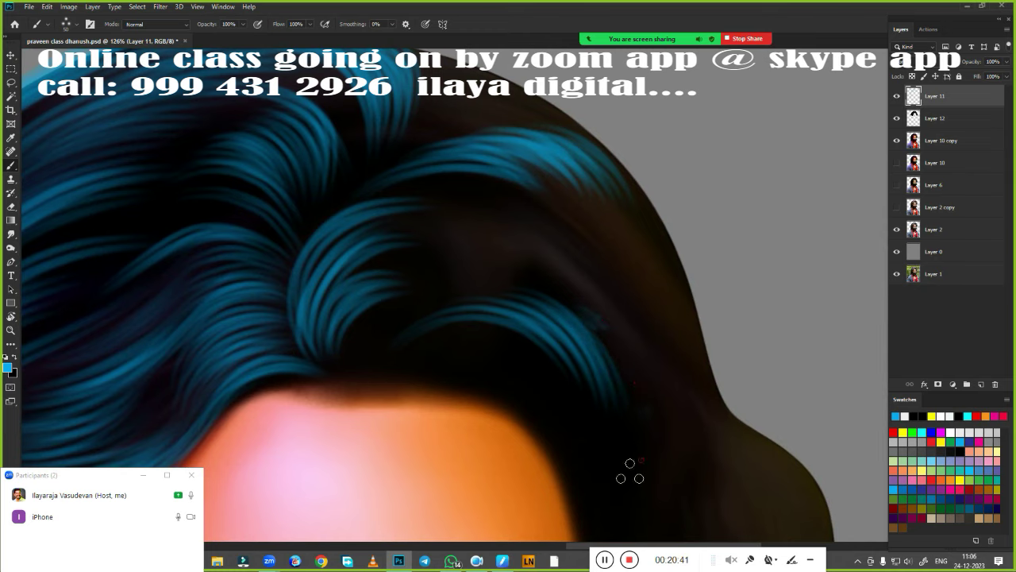
# Paint blue strands along the right hair edge beside the forehead
pyautogui.moveTo(671, 403); pyautogui.dragTo(671, 473)
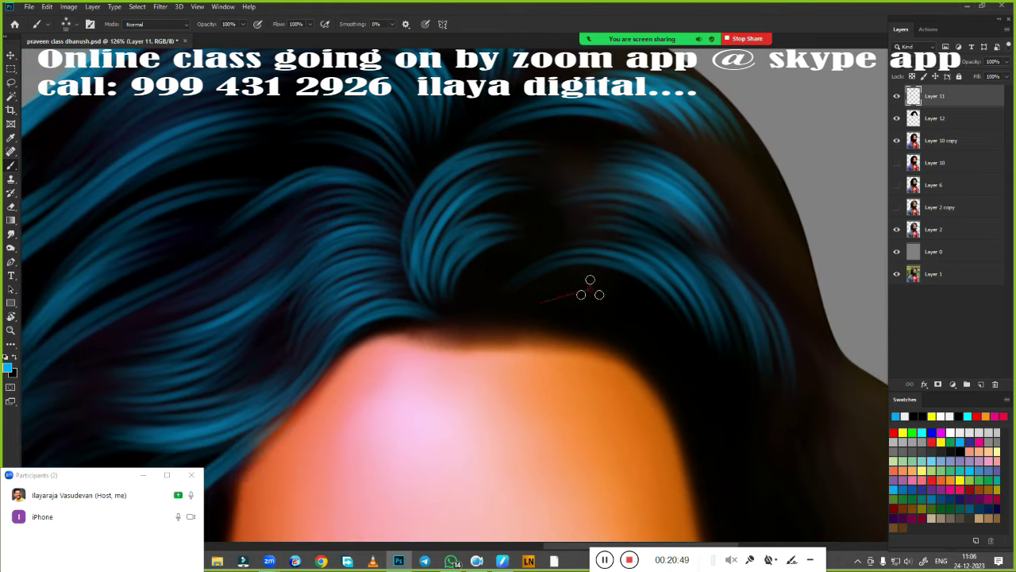
pyautogui.moveTo(511, 235); pyautogui.dragTo(525, 424)
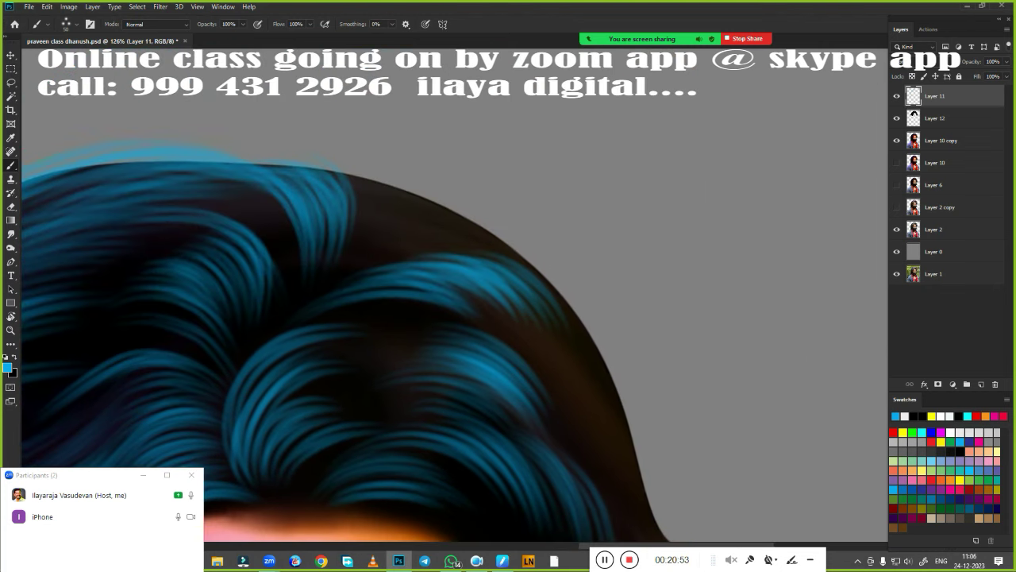
pyautogui.moveTo(556, 368); pyautogui.dragTo(556, 170)
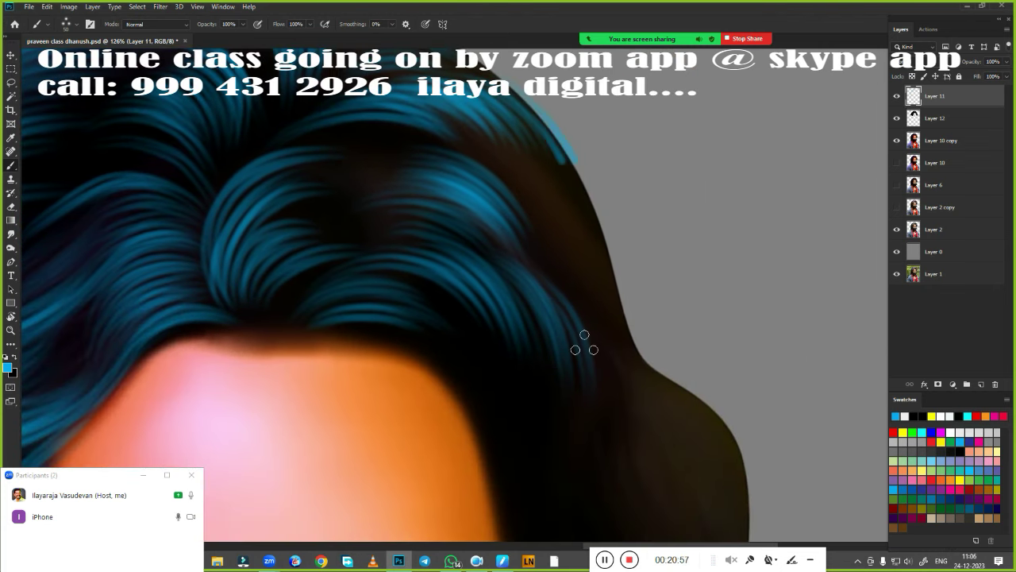
pyautogui.moveTo(646, 374)
pyautogui.mouseDown()
pyautogui.moveTo(584, 131)
pyautogui.moveTo(659, 318)
pyautogui.mouseUp()
pyautogui.moveTo(603, 191); pyautogui.dragTo(630, 256)
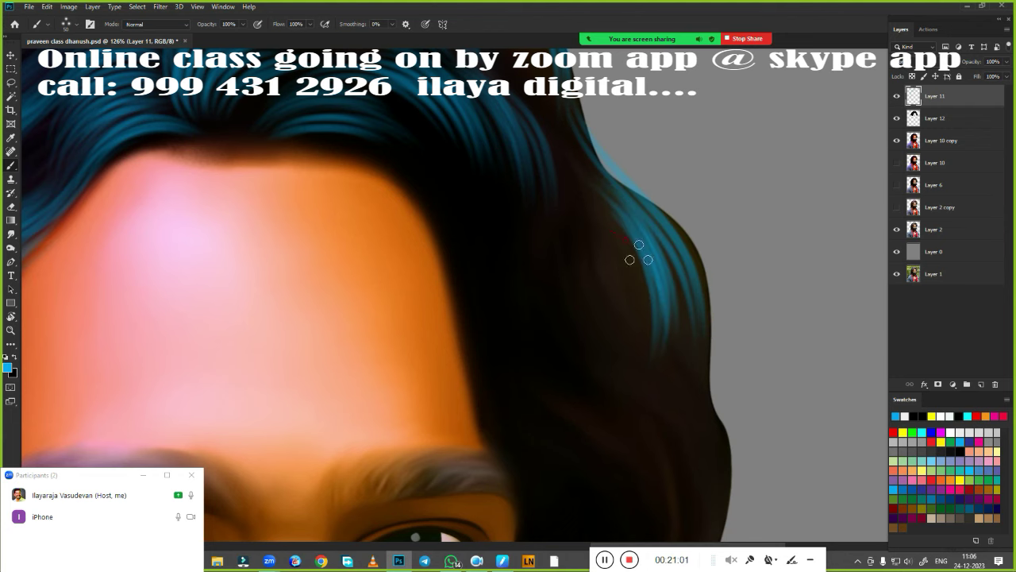
pyautogui.moveTo(659, 349)
pyautogui.mouseDown()
pyautogui.moveTo(619, 199)
pyautogui.moveTo(699, 325)
pyautogui.mouseUp()
pyautogui.moveTo(681, 360); pyautogui.dragTo(636, 165)
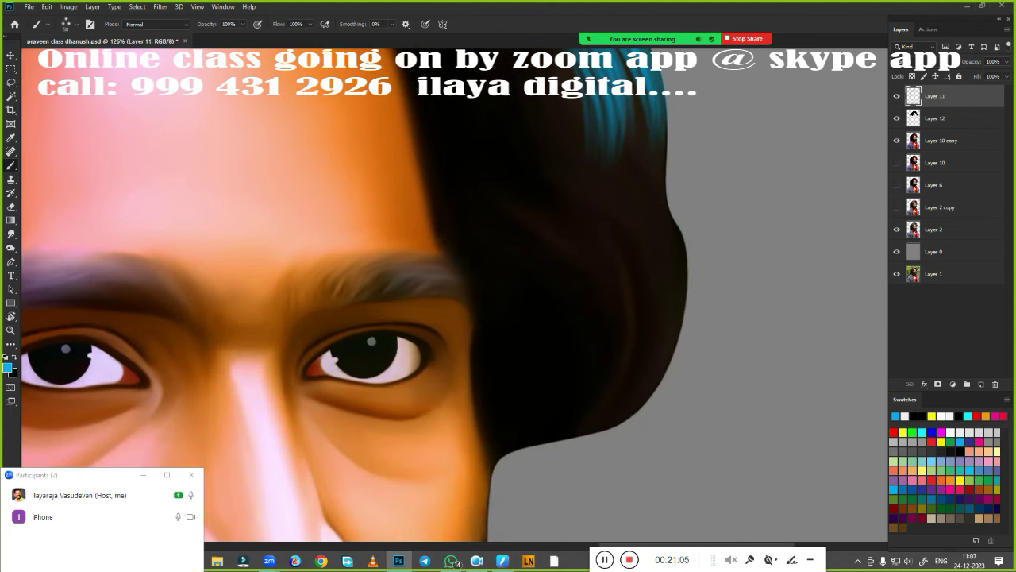
# Paint curving blue strands through the lower-right hair and the dark hair near the eye
pyautogui.moveTo(685, 270); pyautogui.dragTo(508, 459)
pyautogui.moveTo(671, 341); pyautogui.dragTo(544, 441)
pyautogui.moveTo(628, 262)
pyautogui.mouseDown()
pyautogui.moveTo(521, 430)
pyautogui.moveTo(536, 425)
pyautogui.mouseUp()
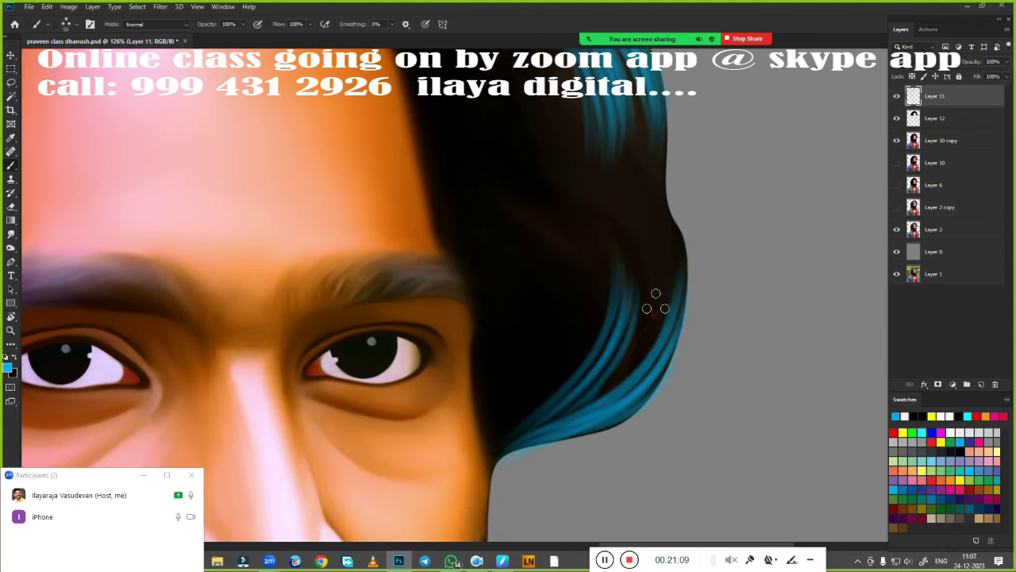
pyautogui.moveTo(660, 270); pyautogui.dragTo(595, 395)
pyautogui.moveTo(586, 224); pyautogui.dragTo(521, 413)
pyautogui.moveTo(528, 198); pyautogui.dragTo(464, 330)
pyautogui.moveTo(552, 222); pyautogui.dragTo(500, 349)
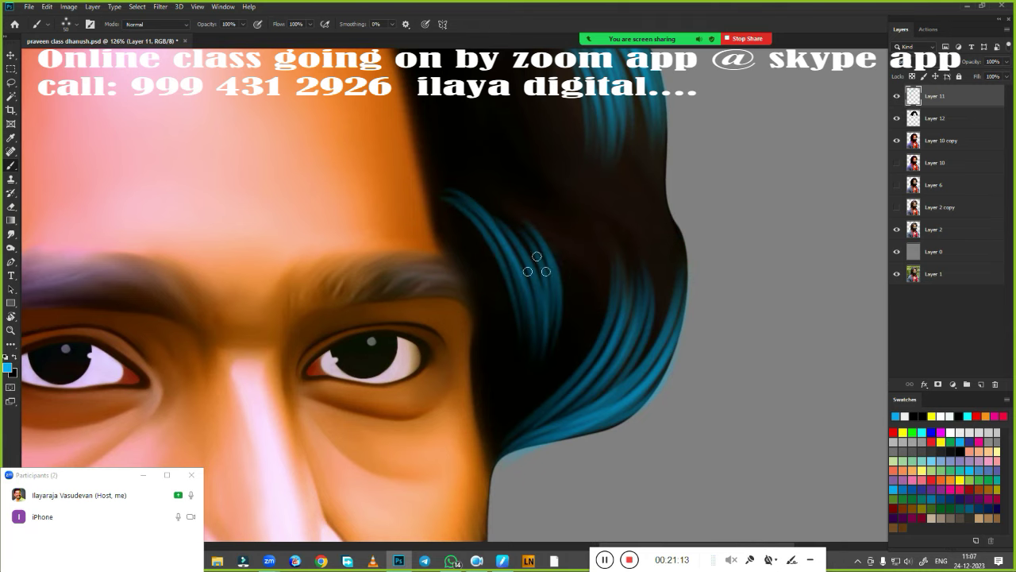
pyautogui.moveTo(575, 254); pyautogui.dragTo(486, 421)
# Paint blue strands right of the forehead curving down toward the eye and along the right edge
pyautogui.moveTo(512, 319); pyautogui.dragTo(486, 394)
pyautogui.moveTo(598, 334); pyautogui.dragTo(610, 499)
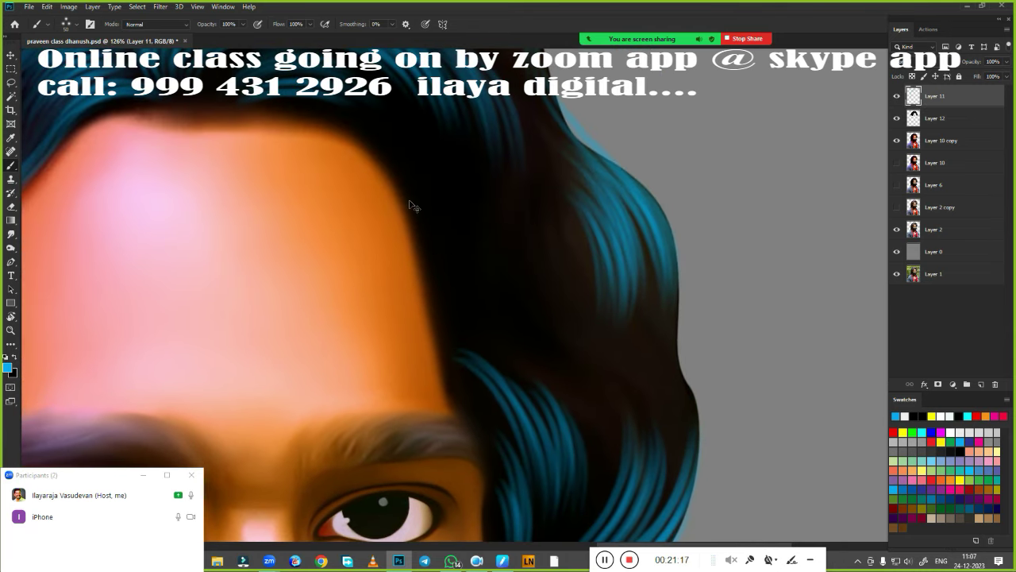
pyautogui.moveTo(424, 200); pyautogui.dragTo(546, 333)
pyautogui.moveTo(472, 239); pyautogui.dragTo(583, 381)
pyautogui.moveTo(529, 274); pyautogui.dragTo(604, 397)
pyautogui.moveTo(549, 295); pyautogui.dragTo(623, 469)
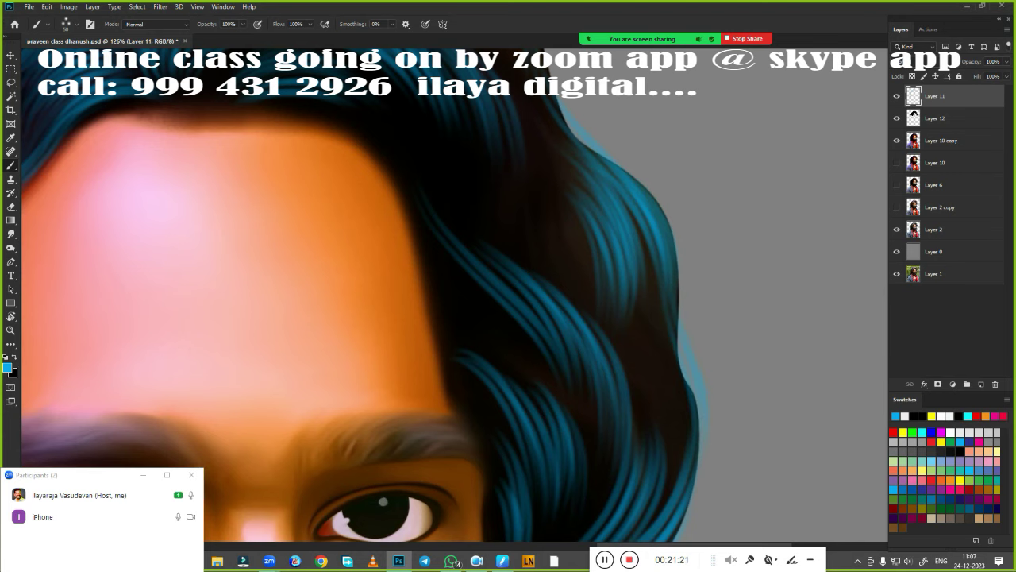
pyautogui.moveTo(671, 302); pyautogui.dragTo(689, 457)
# Undo the last stray strand and brighten the blue strands in the upper hair
pyautogui.scroll(2, 688, 379)
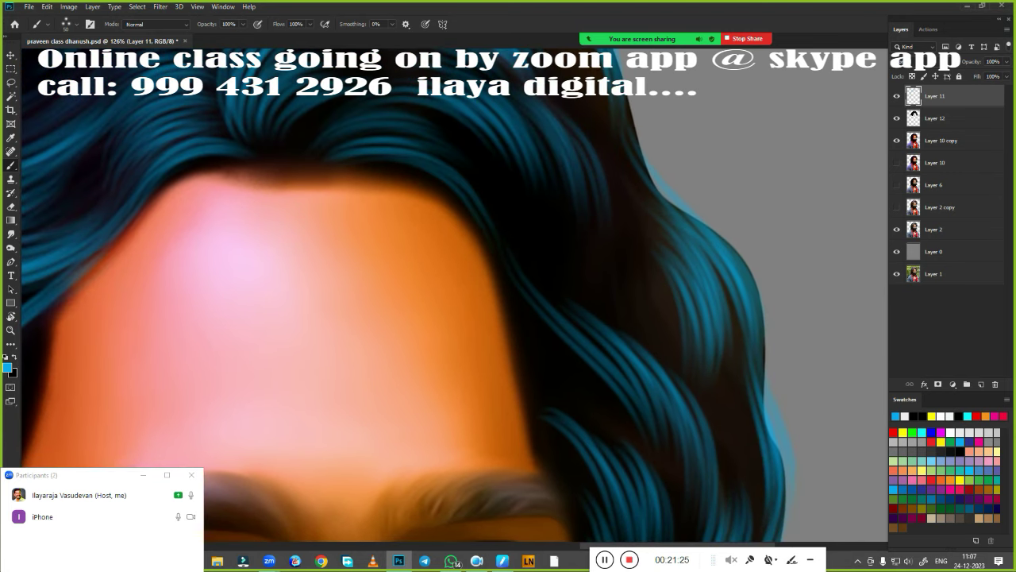
pyautogui.hotkey('ctrl', 'z')
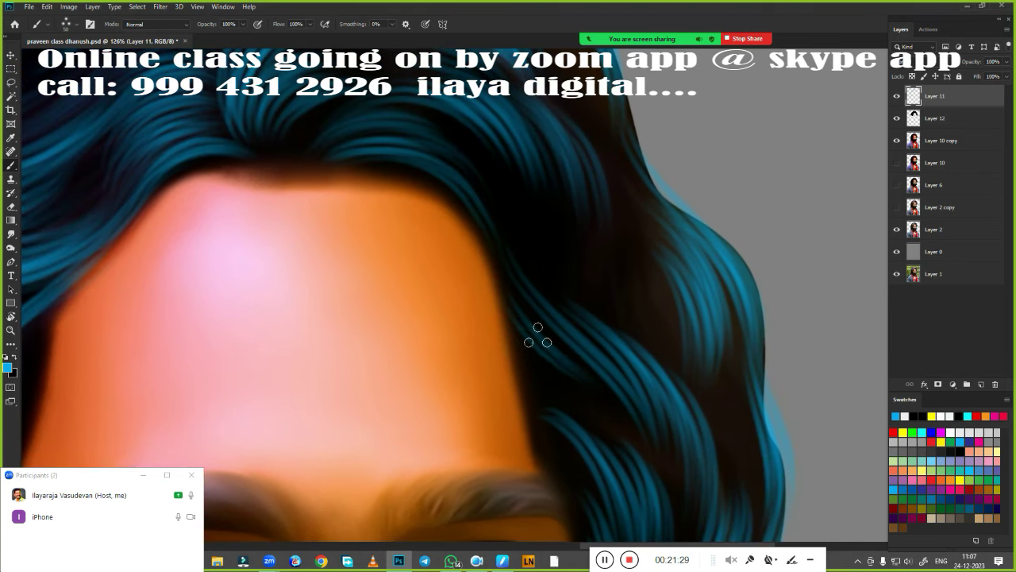
pyautogui.scroll(-3, 615, 423)
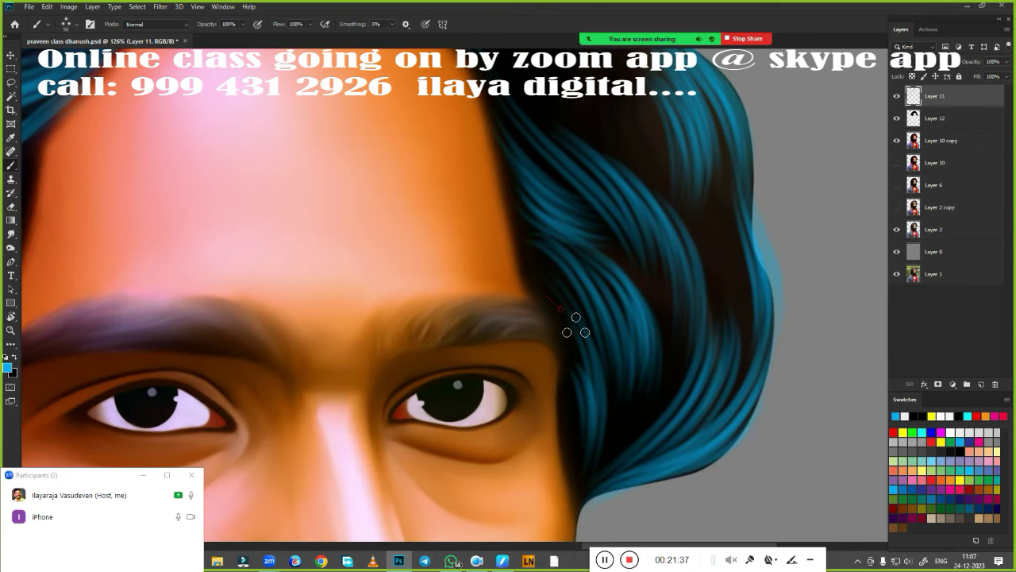
pyautogui.scroll(3, 676, 469)
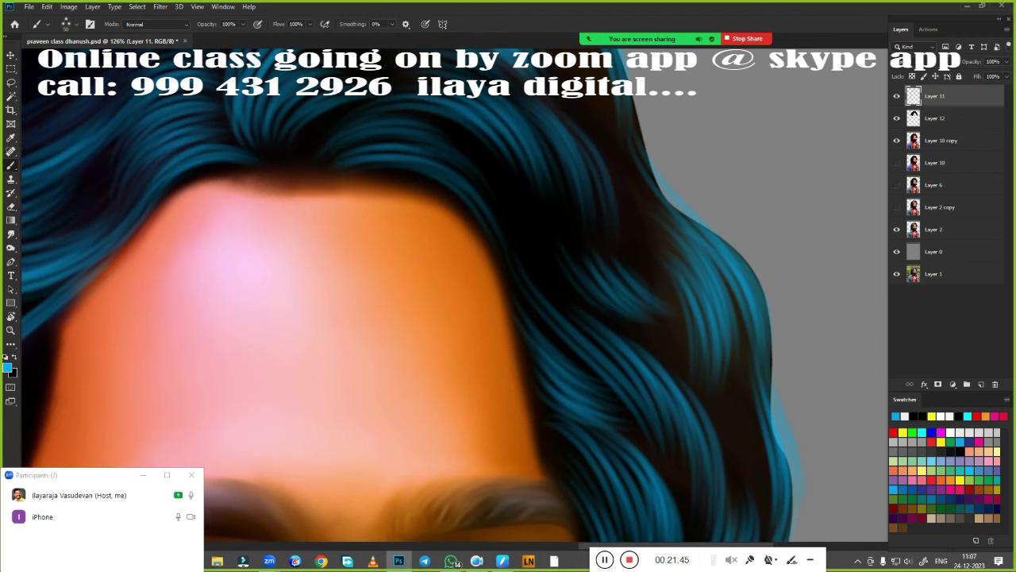
pyautogui.scroll(2, 725, 429)
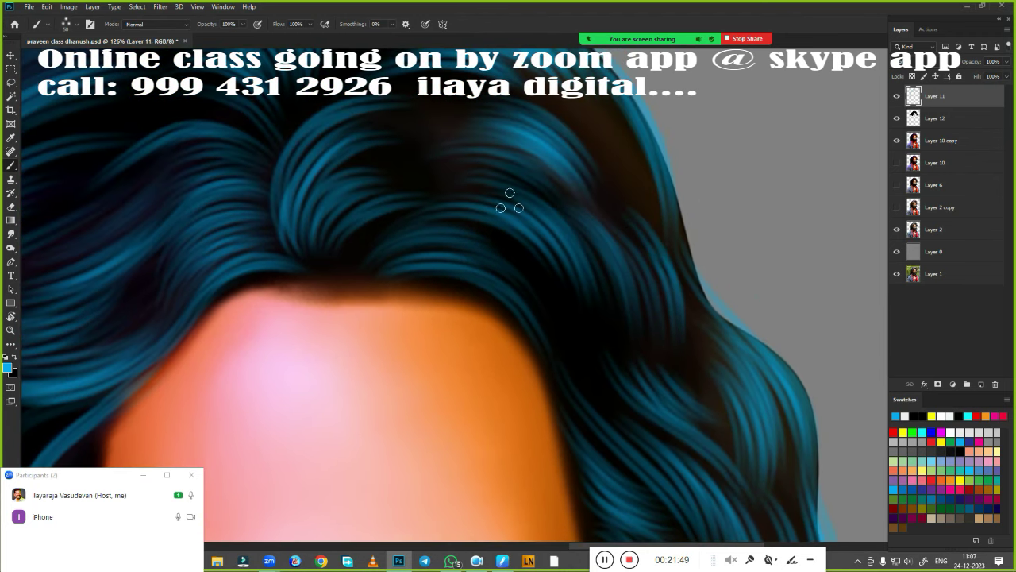
pyautogui.moveTo(510, 200); pyautogui.dragTo(556, 342)
pyautogui.scroll(2, 421, 301)
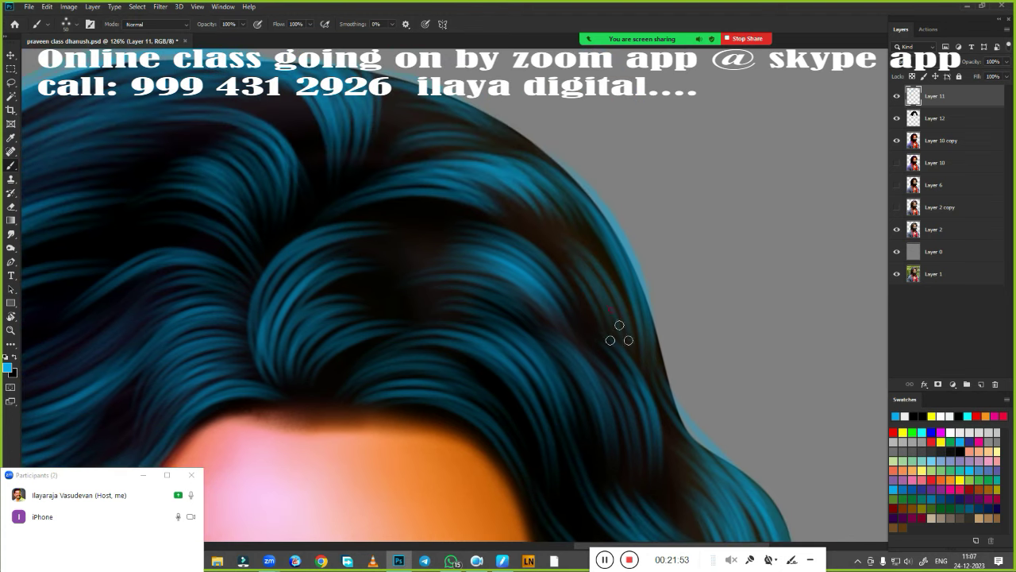
pyautogui.scroll(-5, 588, 278)
pyautogui.scroll(2, 461, 336)
# Select Layer 10 copy, fit the canvas with Ctrl+0, and toggle Layer 11 to compare the hair
pyautogui.scroll(2, 447, 341)
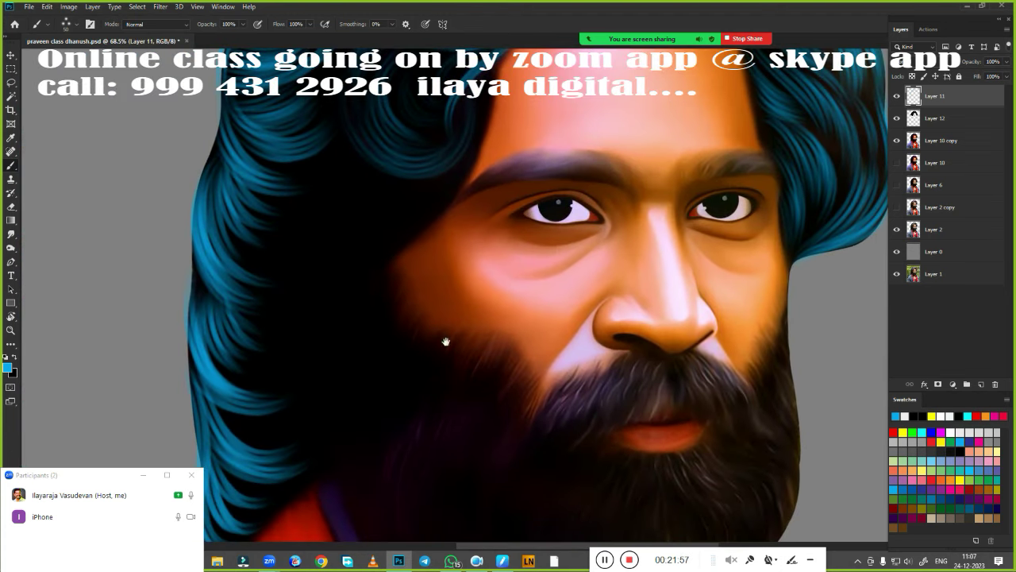
pyautogui.scroll(1, 451, 376)
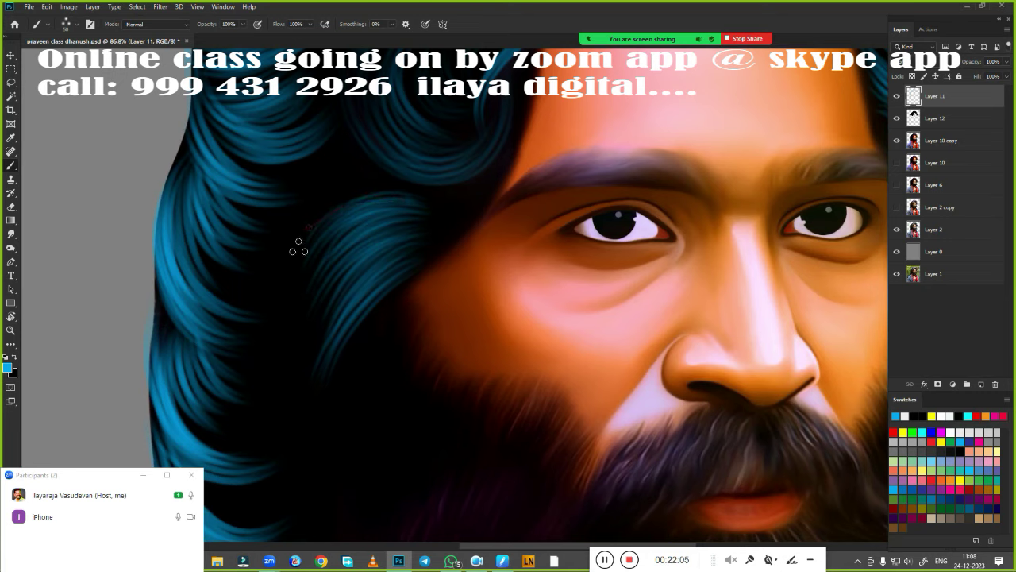
pyautogui.keyDown('ctrl'); pyautogui.click(404, 266); pyautogui.keyUp('ctrl')
pyautogui.scroll(3, 413, 358)
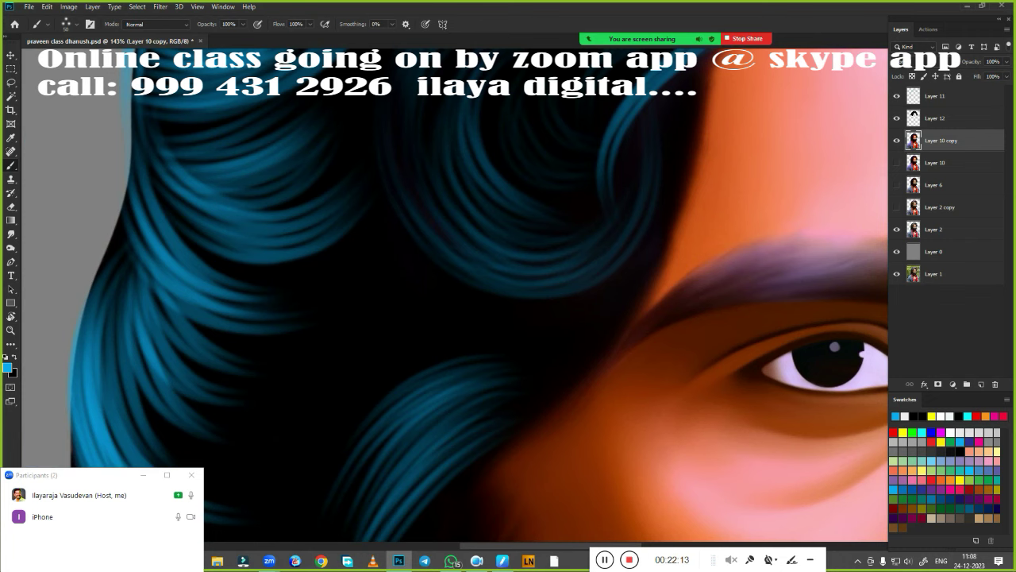
pyautogui.hotkey('ctrl', '0')
pyautogui.click(895, 96)
pyautogui.click(895, 97)
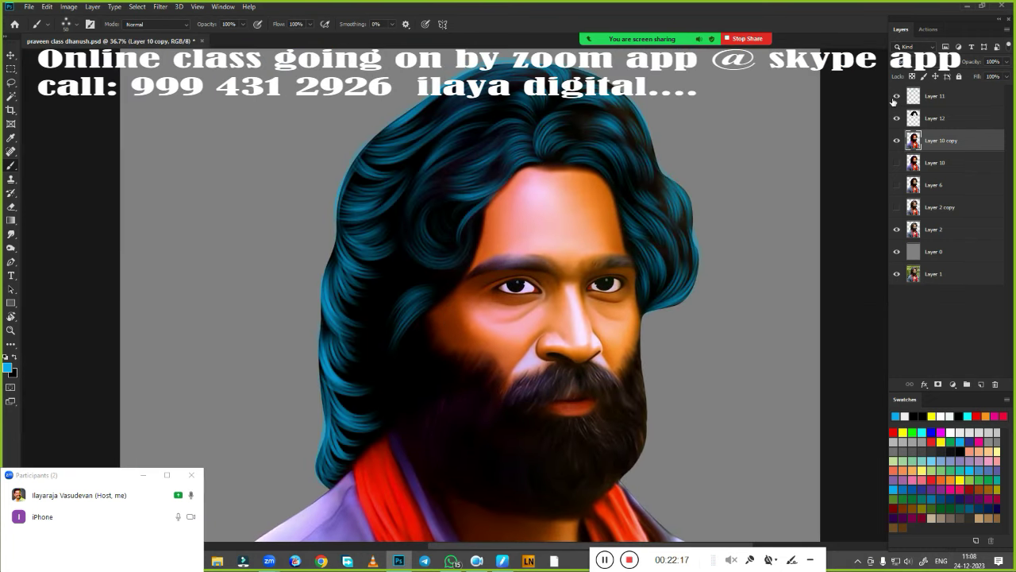
pyautogui.click(895, 96)
pyautogui.click(896, 96)
# Rearrange the Layer 10 copies so Layer 10 copy 2 sits above Layer 10, rechecking Layer 11
pyautogui.click(913, 97)
pyautogui.click(933, 143)
pyautogui.click(925, 163)
pyautogui.click(951, 150)
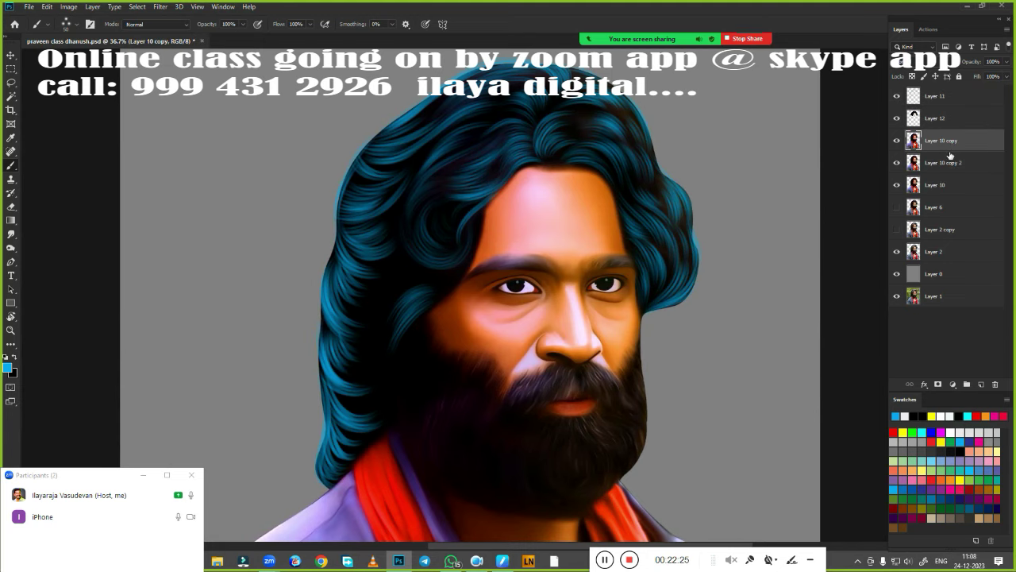
pyautogui.click(898, 96)
pyautogui.click(897, 96)
pyautogui.click(897, 96)
pyautogui.click(898, 96)
# On Layer 11, paint blue strands between the left hair curls, redoing one misplaced stroke
pyautogui.click(937, 96)
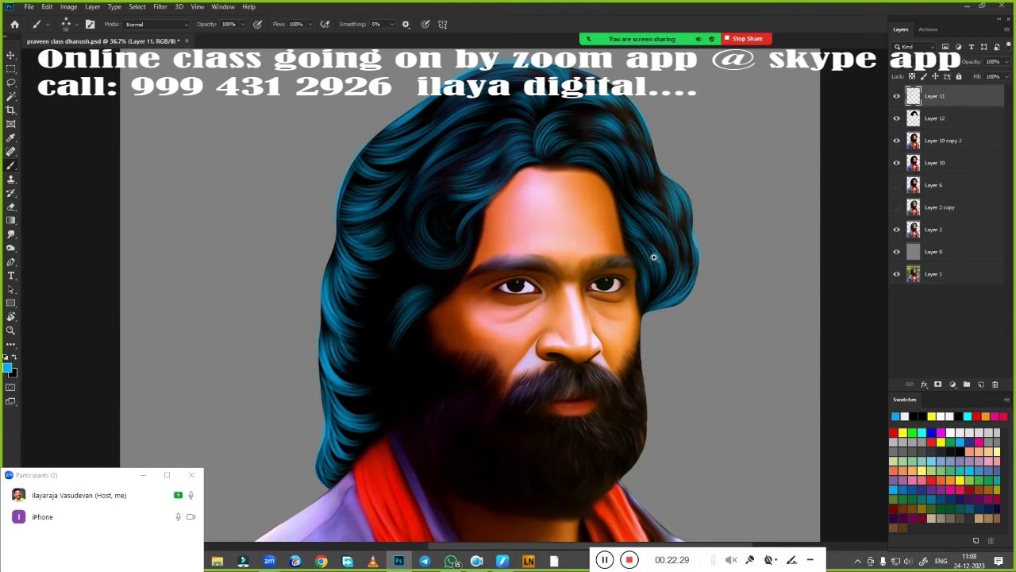
pyautogui.scroll(5, 514, 315)
pyautogui.moveTo(515, 315); pyautogui.dragTo(512, 389)
pyautogui.scroll(2, 512, 390)
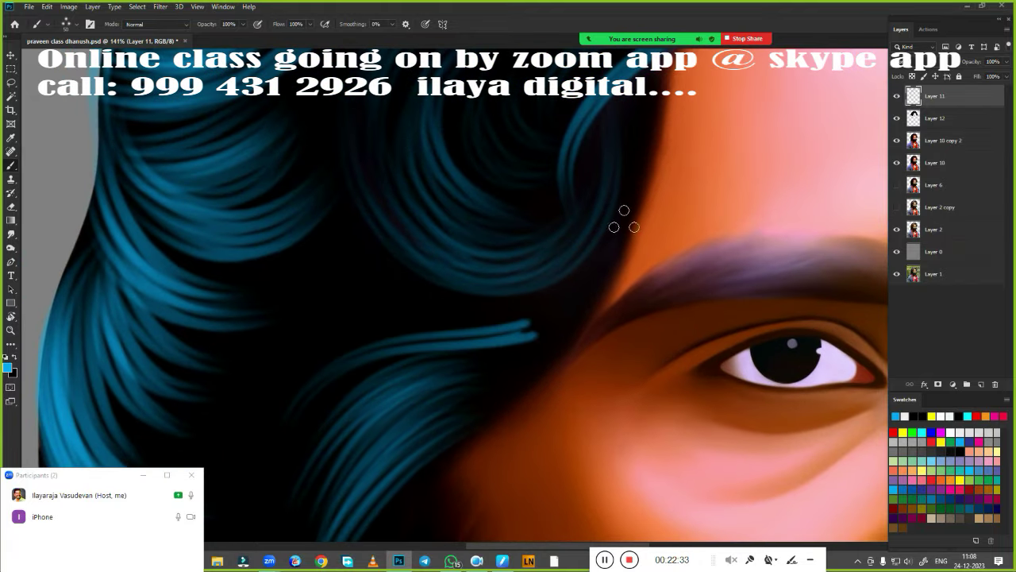
pyautogui.moveTo(374, 324); pyautogui.dragTo(575, 254)
pyautogui.hotkey('ctrl', 'z')
pyautogui.moveTo(418, 351)
pyautogui.mouseDown()
pyautogui.moveTo(630, 215)
pyautogui.moveTo(501, 386)
pyautogui.mouseUp()
# Paint more blue strands beside the forehead, near the eye and down the lower left hair
pyautogui.moveTo(615, 325); pyautogui.dragTo(503, 518)
pyautogui.moveTo(544, 258)
pyautogui.mouseDown()
pyautogui.moveTo(509, 381)
pyautogui.moveTo(492, 296)
pyautogui.moveTo(488, 445)
pyautogui.mouseUp()
pyautogui.moveTo(203, 492)
pyautogui.mouseDown()
pyautogui.moveTo(270, 259)
pyautogui.moveTo(390, 193)
pyautogui.moveTo(356, 363)
pyautogui.mouseUp()
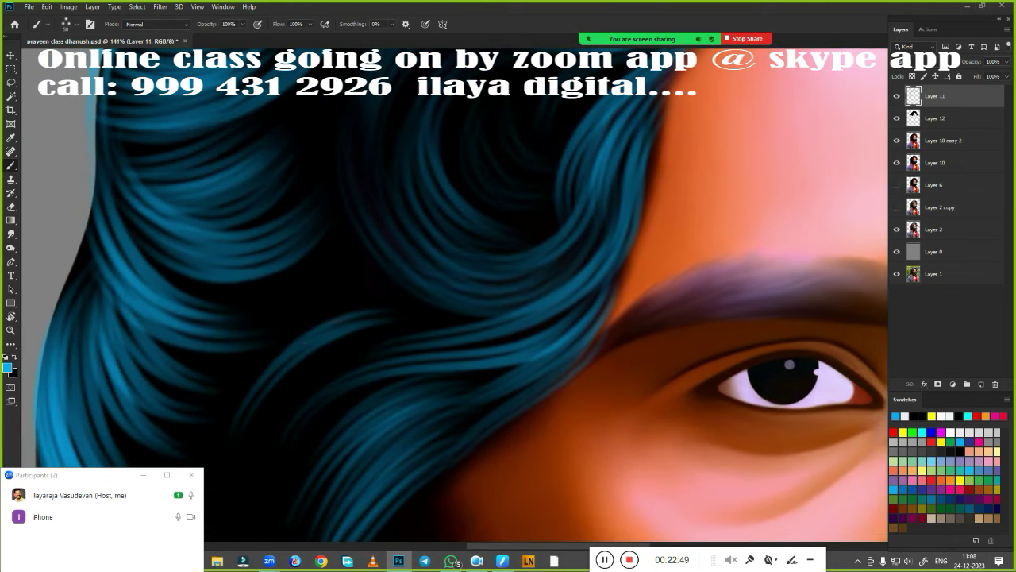
pyautogui.moveTo(286, 312)
pyautogui.mouseDown()
pyautogui.moveTo(477, 171)
pyautogui.moveTo(391, 415)
pyautogui.moveTo(182, 262)
pyautogui.mouseUp()
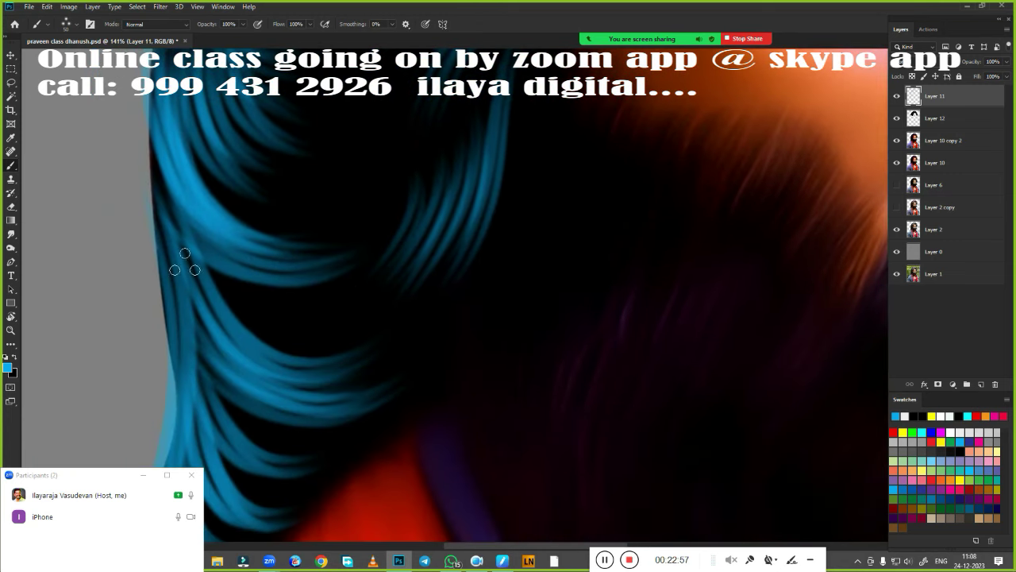
pyautogui.moveTo(493, 276)
pyautogui.mouseDown()
pyautogui.moveTo(486, 233)
pyautogui.moveTo(361, 381)
pyautogui.moveTo(497, 264)
pyautogui.mouseUp()
pyautogui.scroll(-5, 390, 488)
pyautogui.scroll(5, 495, 427)
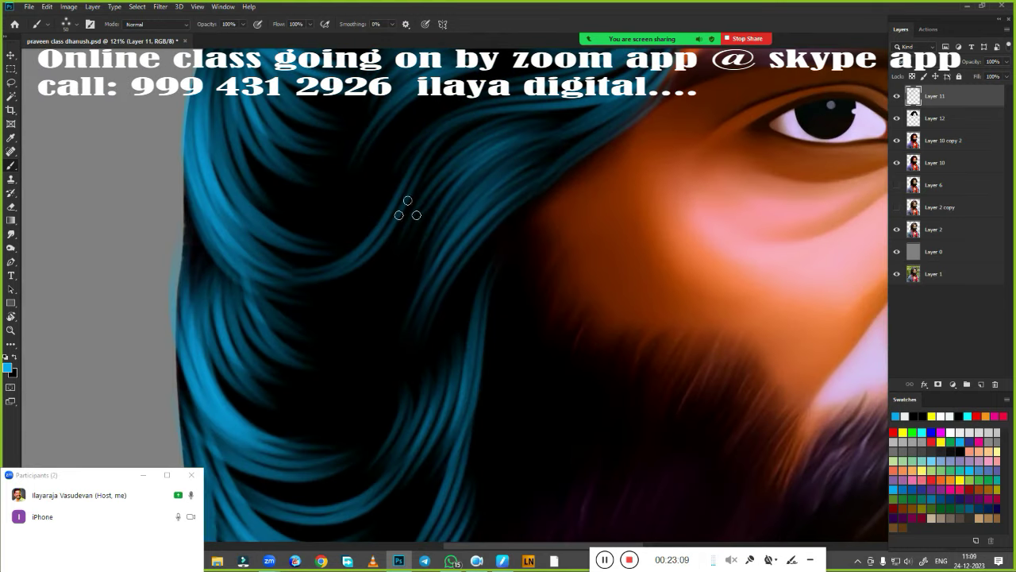
pyautogui.moveTo(408, 210); pyautogui.dragTo(296, 319)
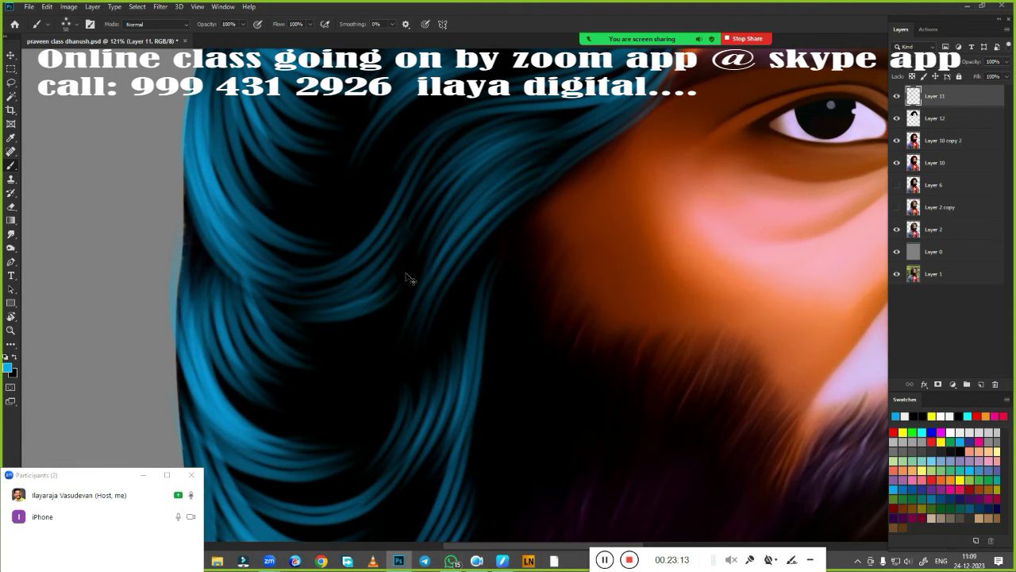
# Zoom out to review the whole head of blue-black hair
pyautogui.scroll(-2, 532, 294)
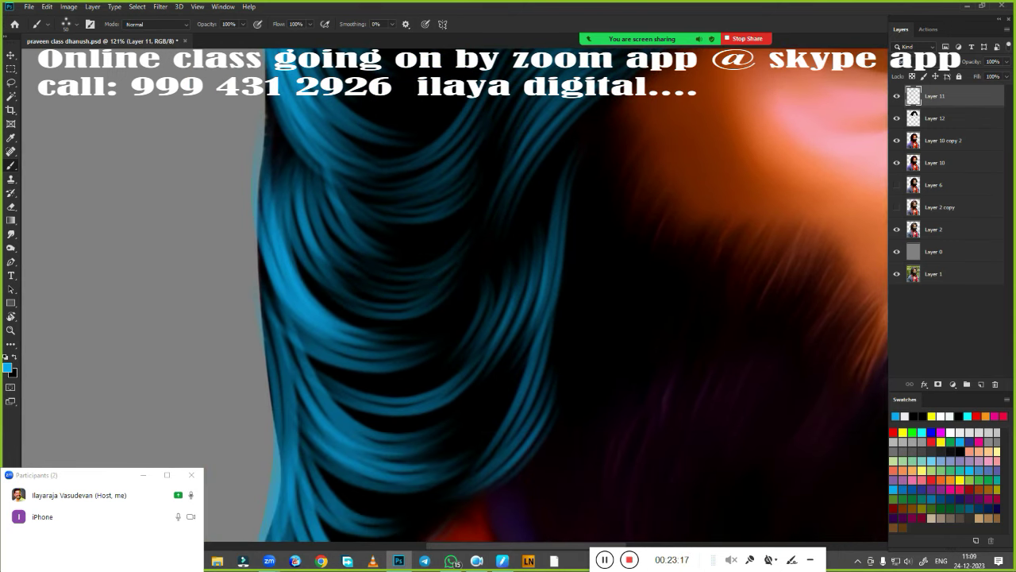
pyautogui.moveTo(466, 210); pyautogui.dragTo(458, 343)
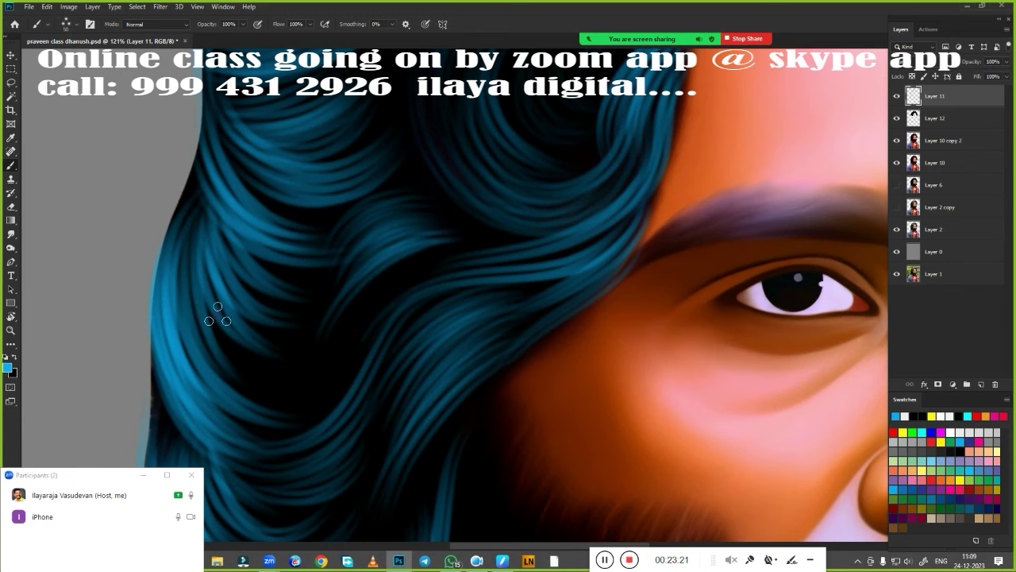
pyautogui.scroll(-3, 310, 363)
pyautogui.scroll(-3, 454, 390)
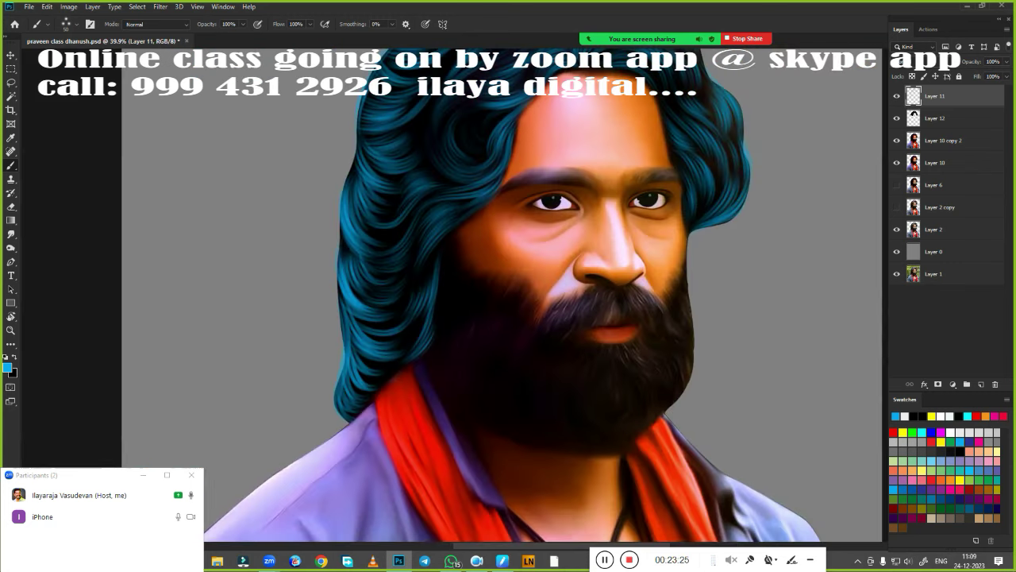
pyautogui.scroll(-2, 549, 340)
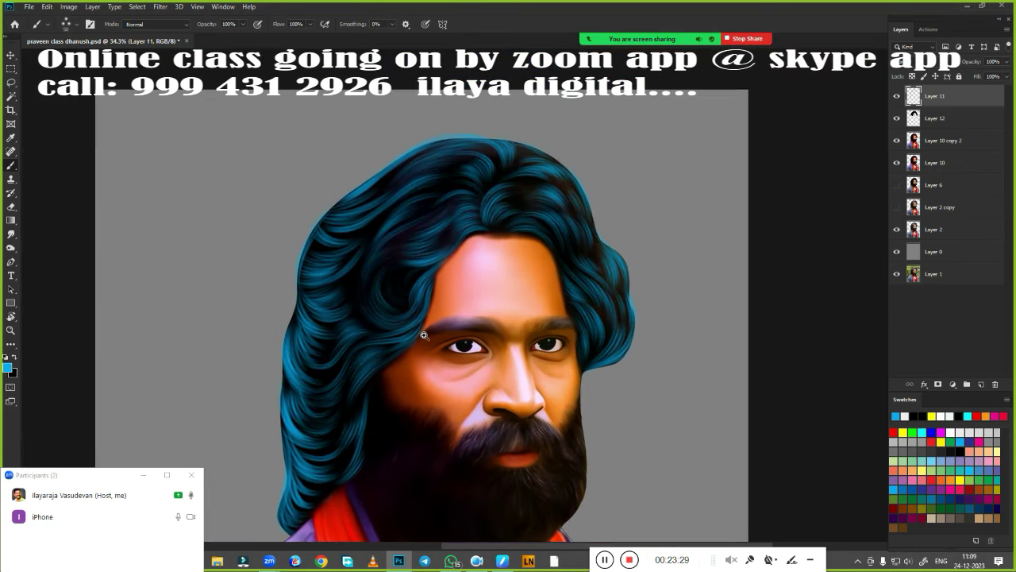
pyautogui.scroll(3, 548, 340)
pyautogui.scroll(-1, 744, 220)
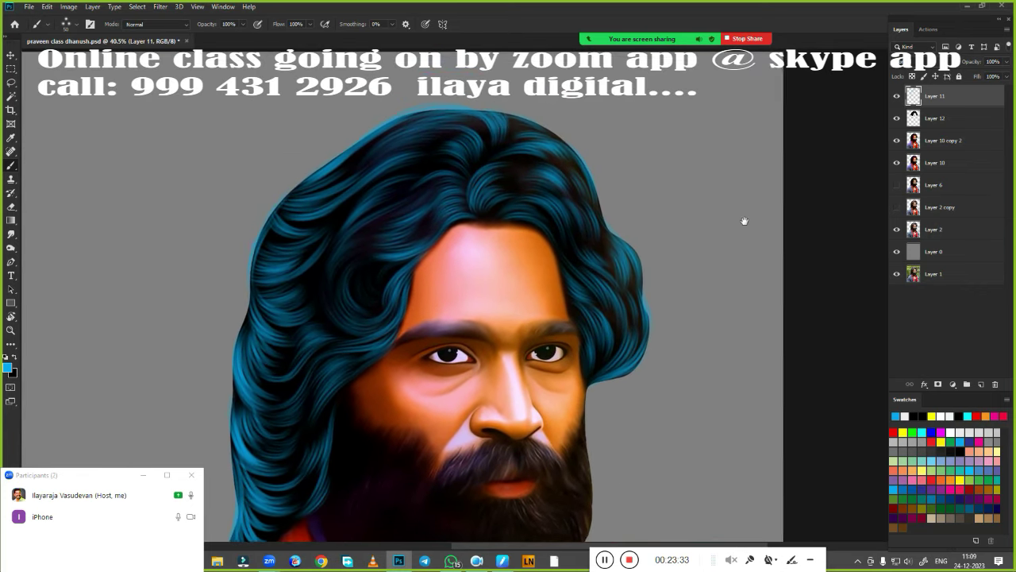
pyautogui.scroll(-1, 745, 220)
# Open and close the Brush Preset picker, then zoom in on the forehead hairline
pyautogui.rightClick(439, 302)
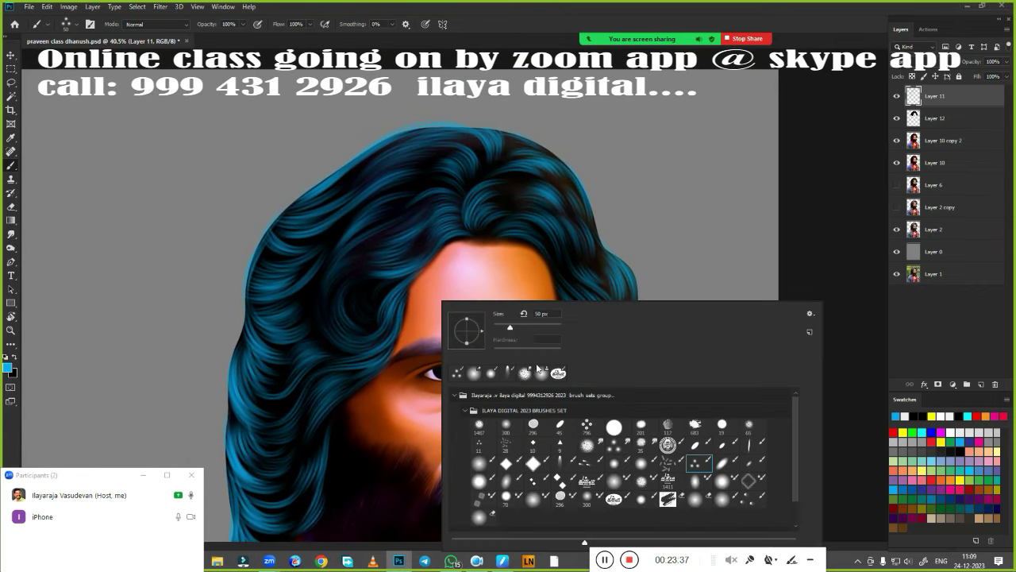
pyautogui.click(493, 33)
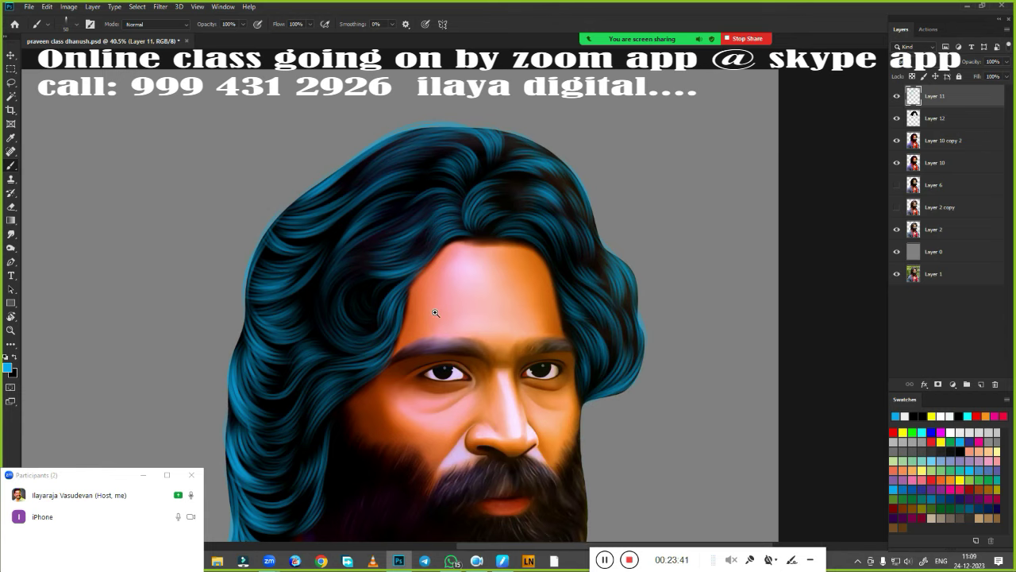
pyautogui.scroll(4, 435, 313)
pyautogui.moveTo(593, 345); pyautogui.dragTo(577, 291)
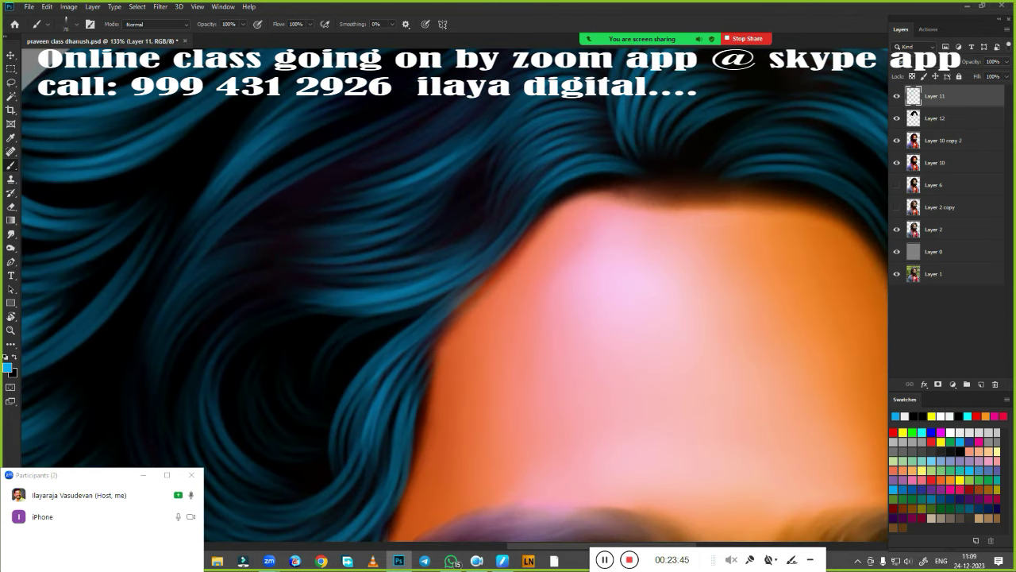
# Clean the hairline edge and paint thin light-blue strands along the crown
pyautogui.moveTo(653, 186); pyautogui.dragTo(651, 283)
pyautogui.moveTo(548, 282); pyautogui.dragTo(488, 352)
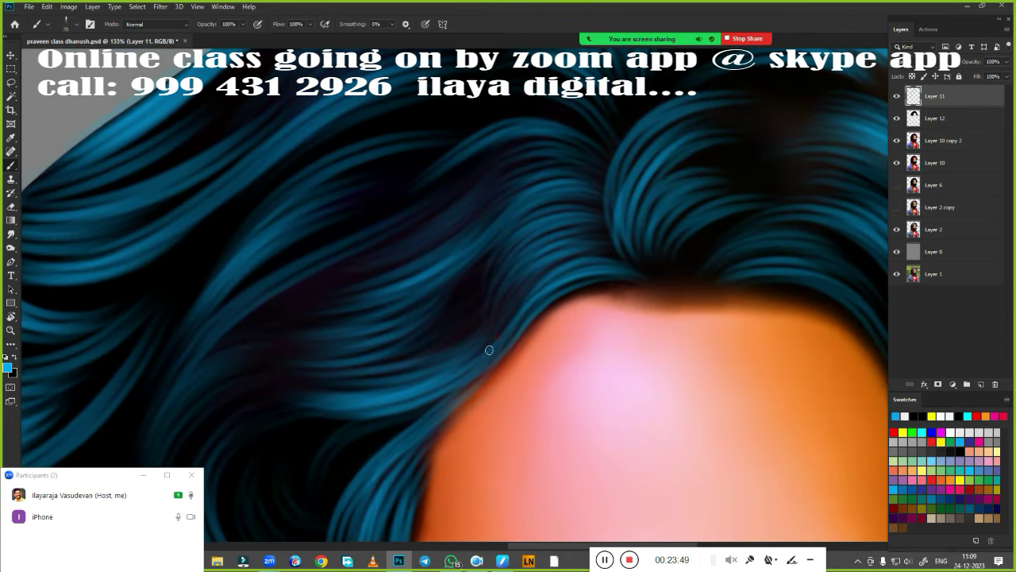
pyautogui.moveTo(603, 157)
pyautogui.mouseDown()
pyautogui.moveTo(606, 339)
pyautogui.moveTo(421, 270)
pyautogui.mouseUp()
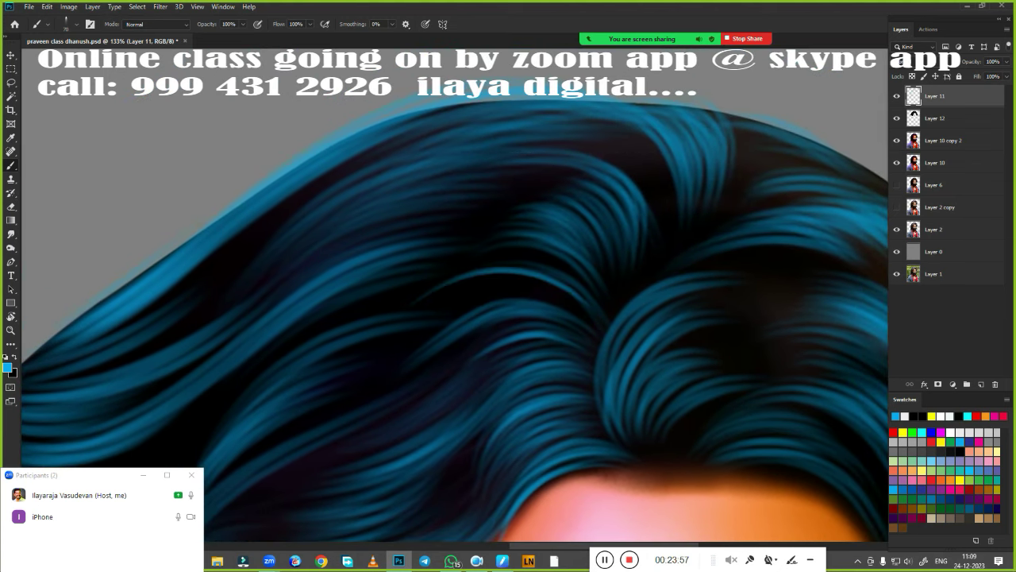
pyautogui.moveTo(627, 294); pyautogui.dragTo(509, 206)
pyautogui.moveTo(651, 254); pyautogui.dragTo(508, 151)
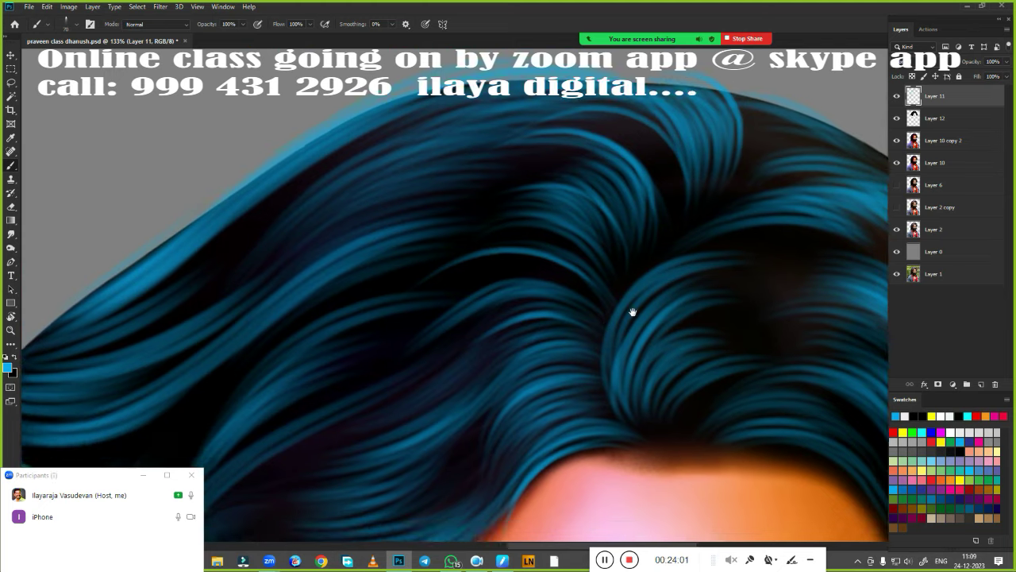
pyautogui.moveTo(630, 332); pyautogui.dragTo(667, 35)
# Paint curved blue strands into the hair left of the forehead, then review down to the collar
pyautogui.moveTo(345, 237); pyautogui.dragTo(345, 420)
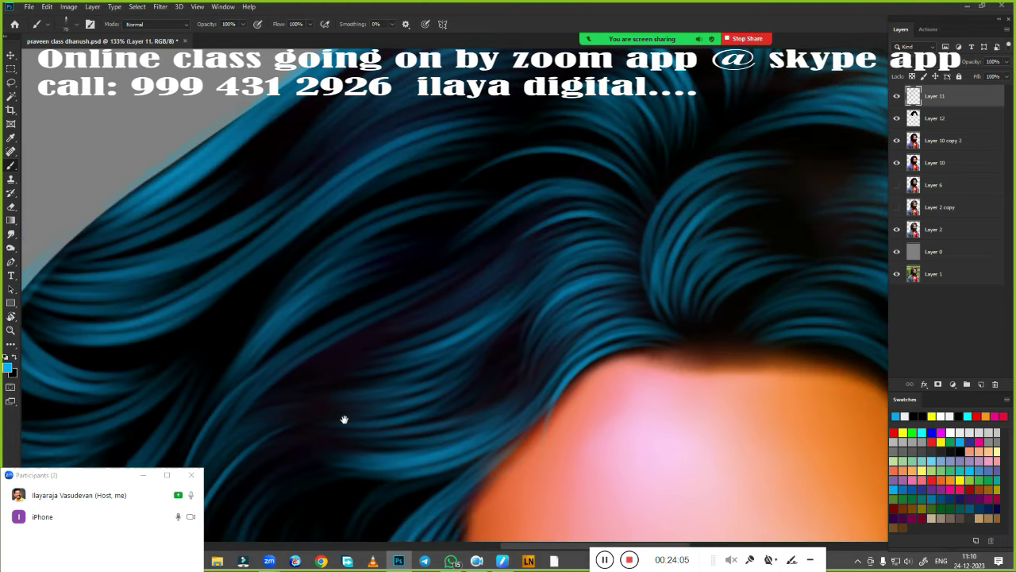
pyautogui.moveTo(363, 358); pyautogui.dragTo(331, 251)
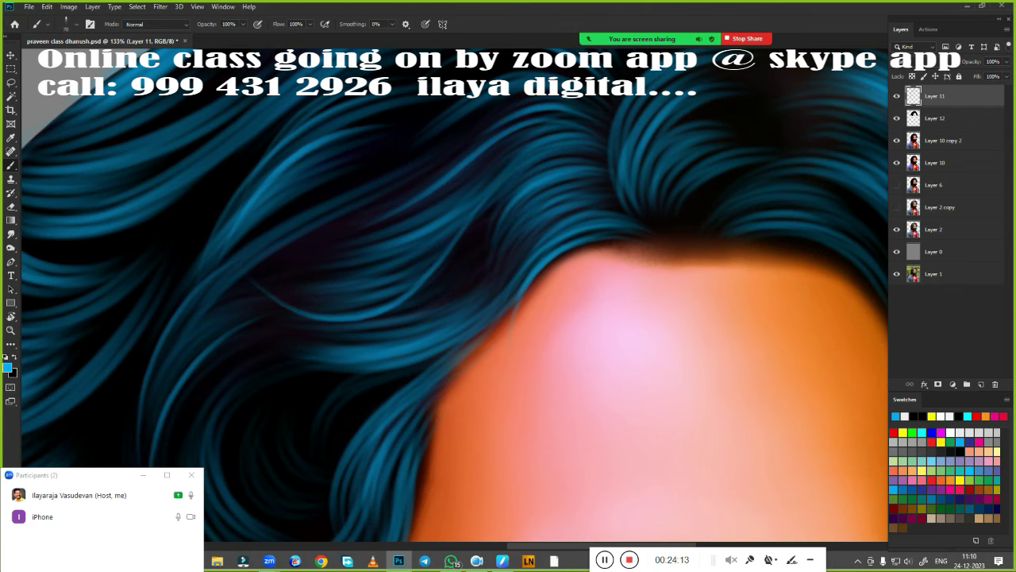
pyautogui.moveTo(425, 305); pyautogui.dragTo(512, 190)
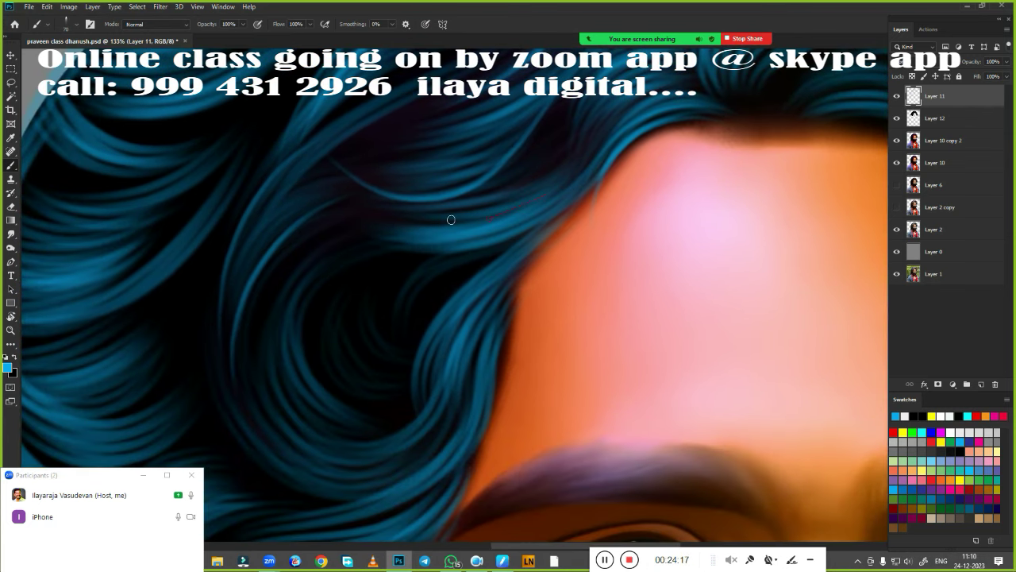
pyautogui.moveTo(313, 328); pyautogui.dragTo(404, 350)
pyautogui.moveTo(325, 413); pyautogui.dragTo(472, 323)
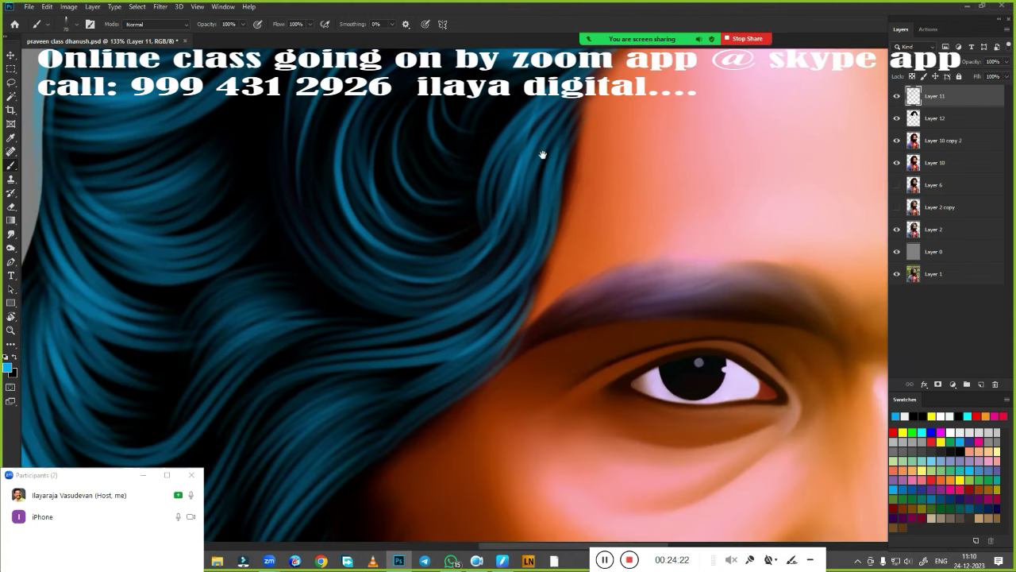
pyautogui.moveTo(434, 403); pyautogui.dragTo(544, 154)
pyautogui.moveTo(312, 283)
pyautogui.mouseDown()
pyautogui.moveTo(530, 304)
pyautogui.moveTo(573, 140)
pyautogui.mouseUp()
pyautogui.moveTo(413, 445); pyautogui.dragTo(397, 170)
pyautogui.moveTo(477, 445); pyautogui.dragTo(494, 182)
pyautogui.moveTo(445, 334); pyautogui.dragTo(525, 182)
pyautogui.moveTo(275, 208)
pyautogui.mouseDown()
pyautogui.moveTo(299, 351)
pyautogui.moveTo(376, 209)
pyautogui.mouseUp()
pyautogui.scroll(-3, 376, 209)
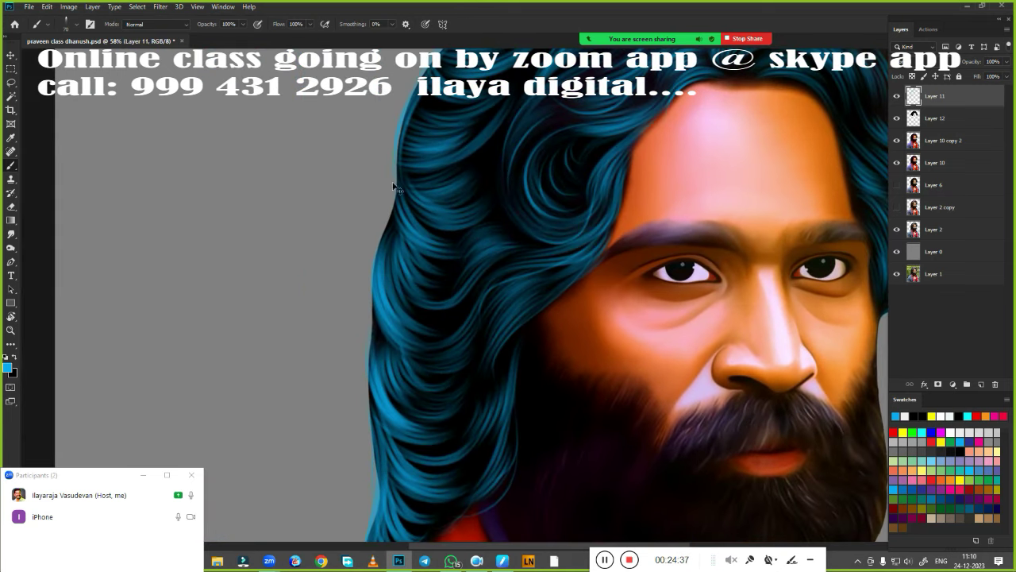
# Zoom to 104% and pan over the beard, red collar and lower side hair
pyautogui.scroll(2, 395, 187)
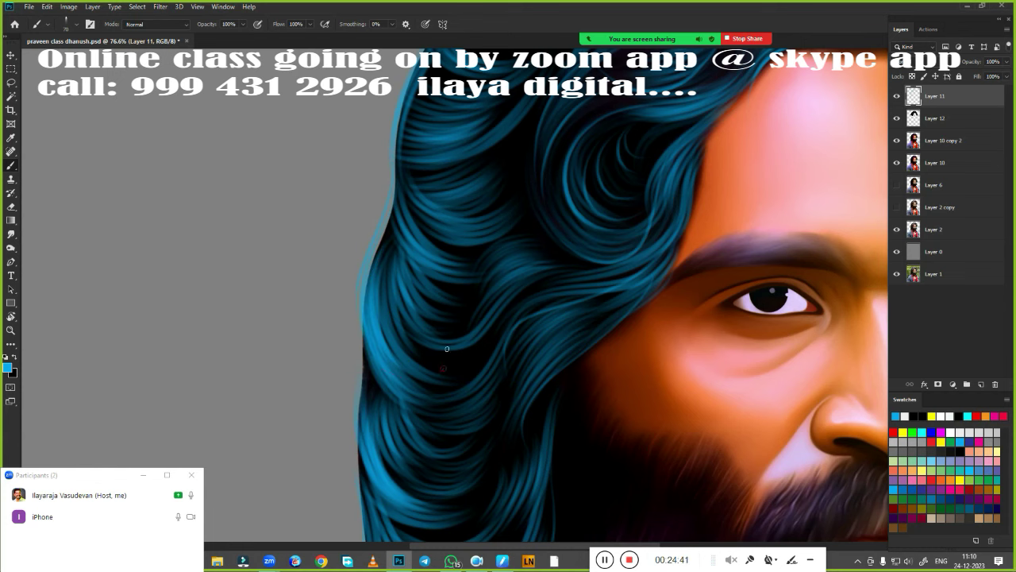
pyautogui.moveTo(446, 349); pyautogui.dragTo(442, 215)
pyautogui.scroll(1, 451, 263)
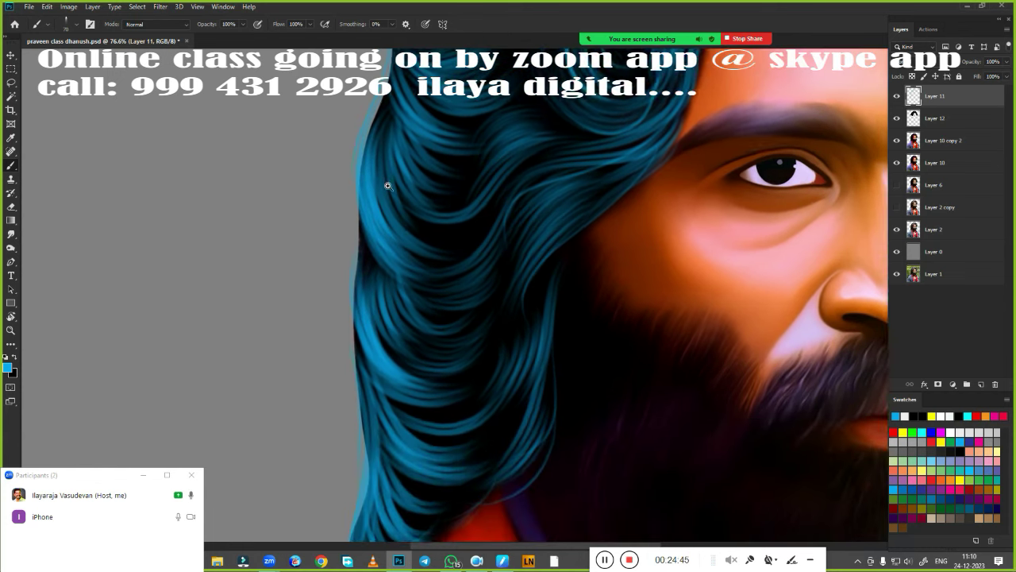
pyautogui.scroll(1, 450, 263)
pyautogui.moveTo(426, 336); pyautogui.dragTo(364, 200)
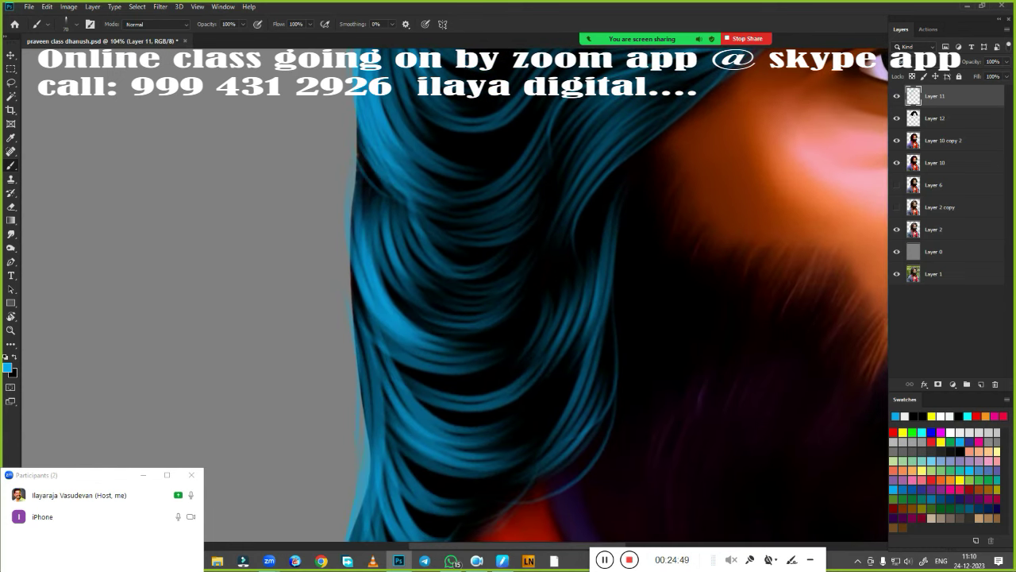
pyautogui.moveTo(455, 338); pyautogui.dragTo(431, 243)
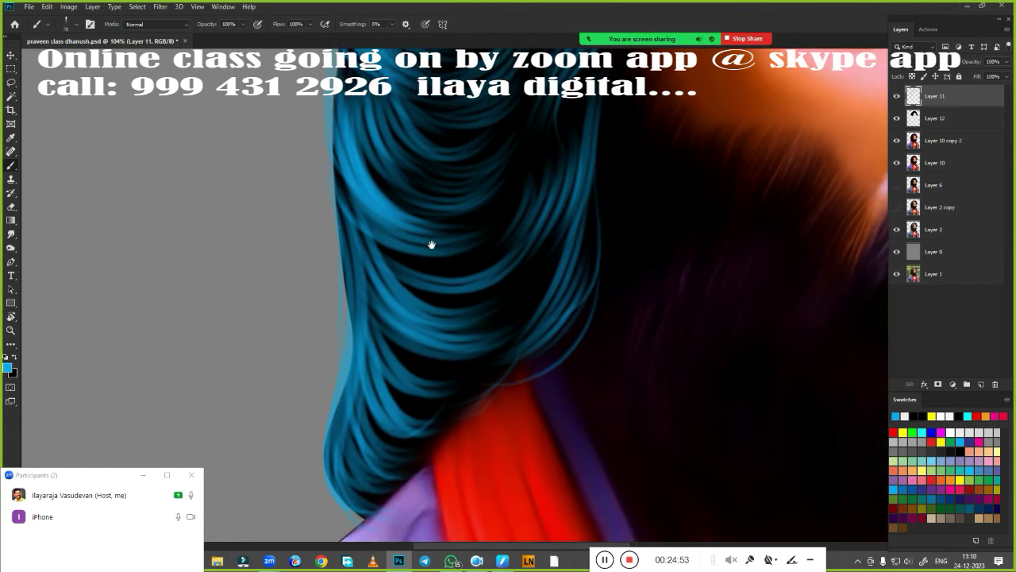
pyautogui.moveTo(446, 310); pyautogui.dragTo(413, 345)
pyautogui.moveTo(523, 286); pyautogui.dragTo(477, 444)
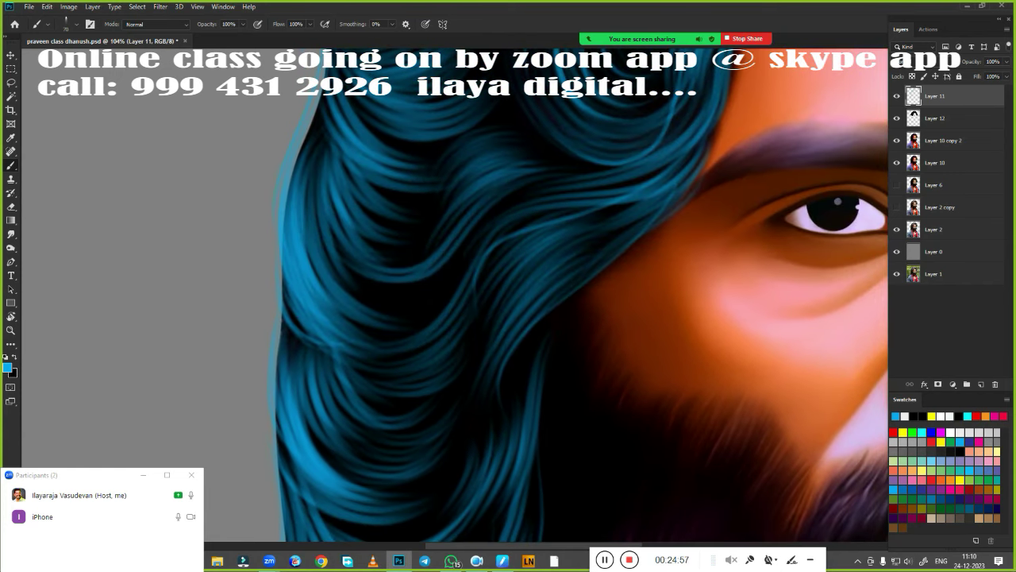
pyautogui.moveTo(483, 304); pyautogui.dragTo(522, 277)
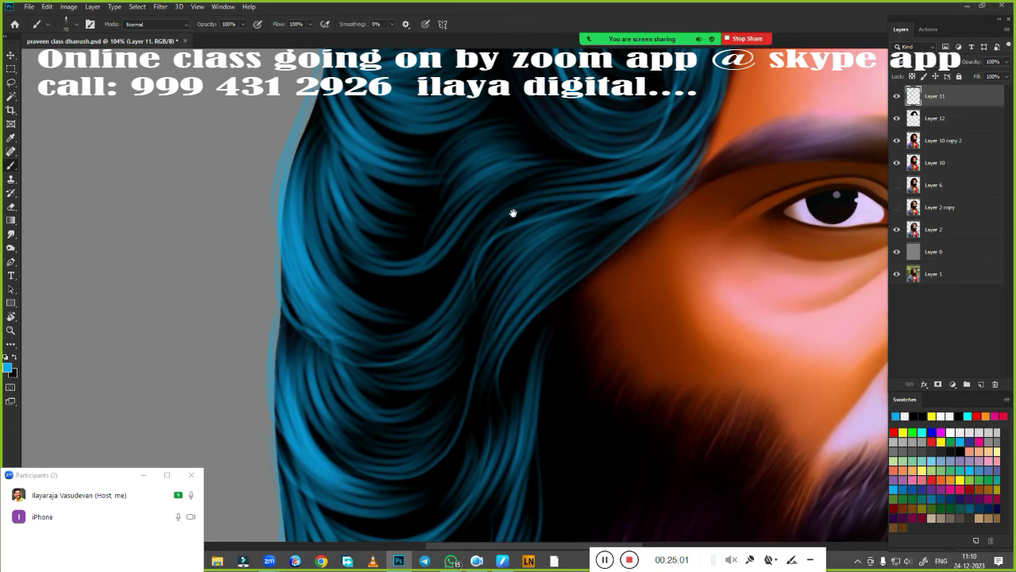
# Paint bright blue strands into the dark hair on the right side of the crown
pyautogui.moveTo(513, 212); pyautogui.dragTo(420, 408)
pyautogui.moveTo(502, 259); pyautogui.dragTo(456, 320)
pyautogui.moveTo(464, 284)
pyautogui.mouseDown()
pyautogui.moveTo(389, 386)
pyautogui.moveTo(484, 399)
pyautogui.mouseUp()
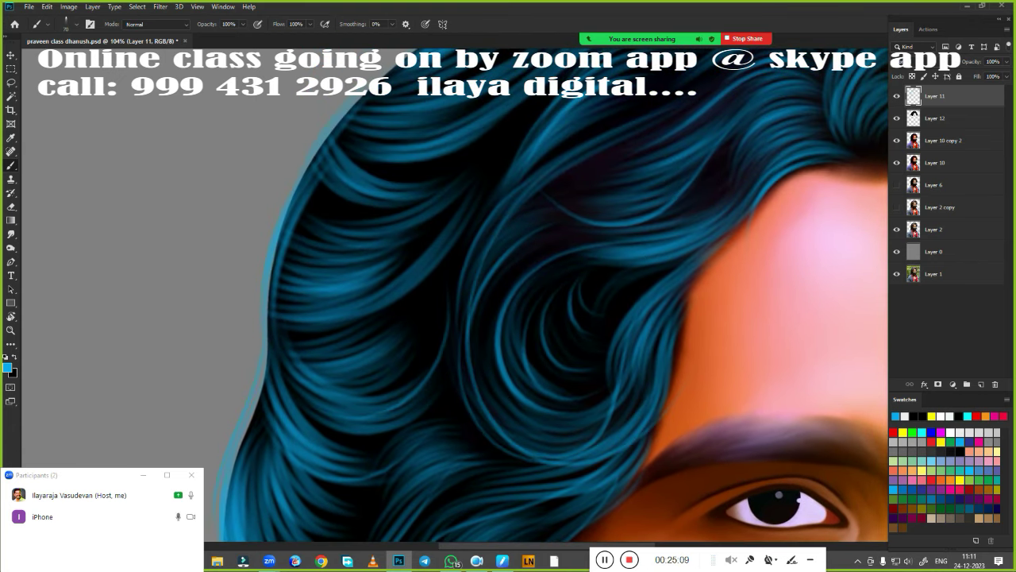
pyautogui.moveTo(465, 270)
pyautogui.mouseDown()
pyautogui.moveTo(525, 339)
pyautogui.moveTo(572, 219)
pyautogui.moveTo(653, 237)
pyautogui.mouseUp()
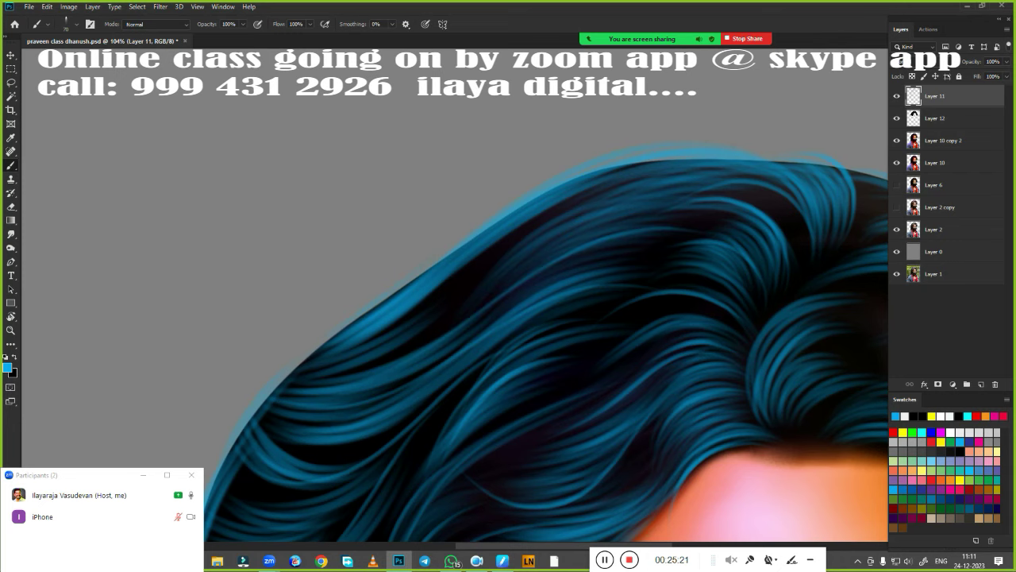
pyautogui.moveTo(834, 366); pyautogui.dragTo(647, 381)
pyautogui.moveTo(649, 204)
pyautogui.mouseDown()
pyautogui.moveTo(454, 266)
pyautogui.moveTo(458, 165)
pyautogui.mouseUp()
pyautogui.moveTo(475, 213); pyautogui.dragTo(580, 317)
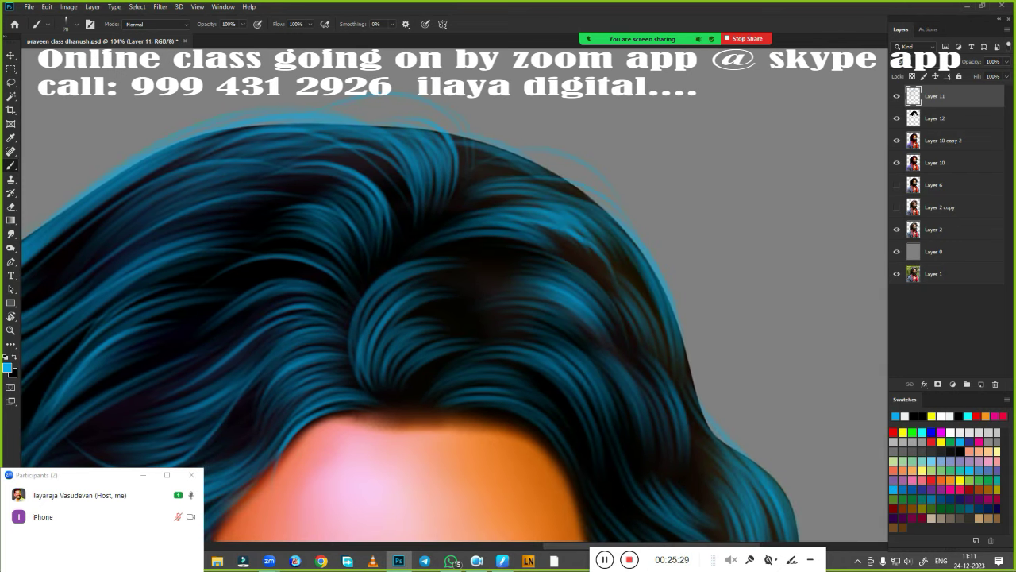
pyautogui.moveTo(438, 398); pyautogui.dragTo(395, 246)
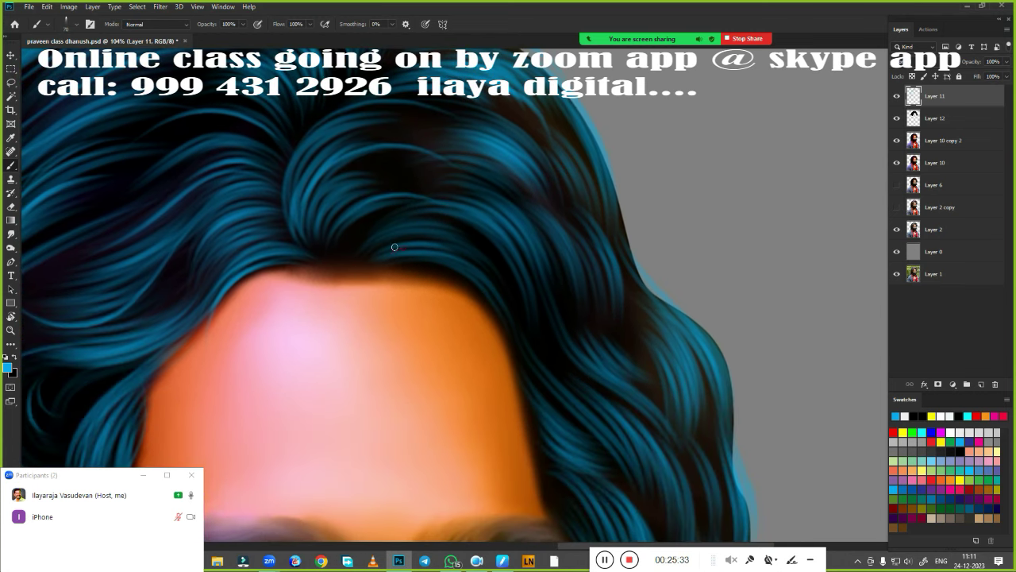
pyautogui.moveTo(476, 333); pyautogui.dragTo(421, 350)
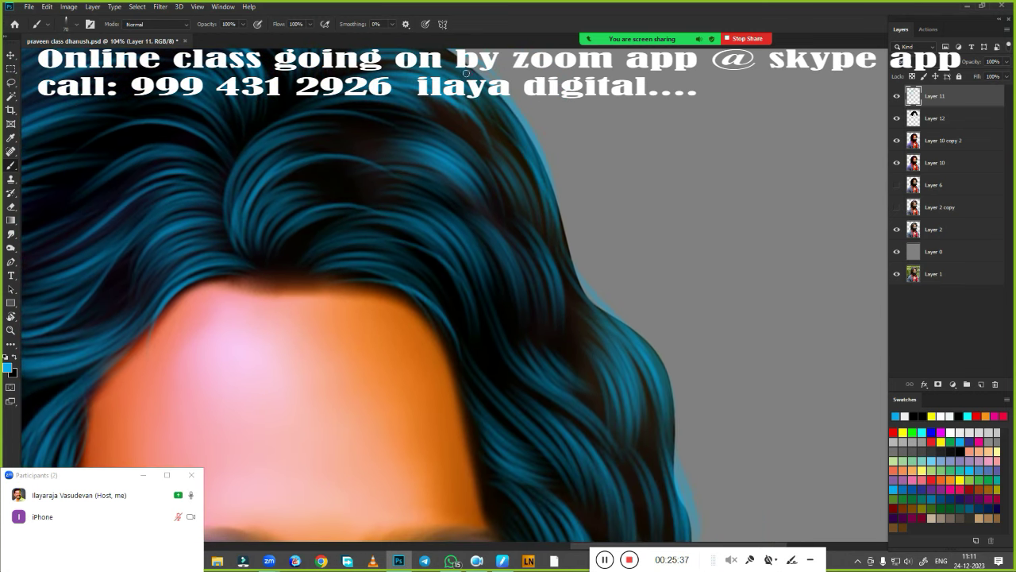
# Paint two light-blue strands through the upper right hair
pyautogui.scroll(-3, 580, 196)
pyautogui.scroll(-1, 651, 230)
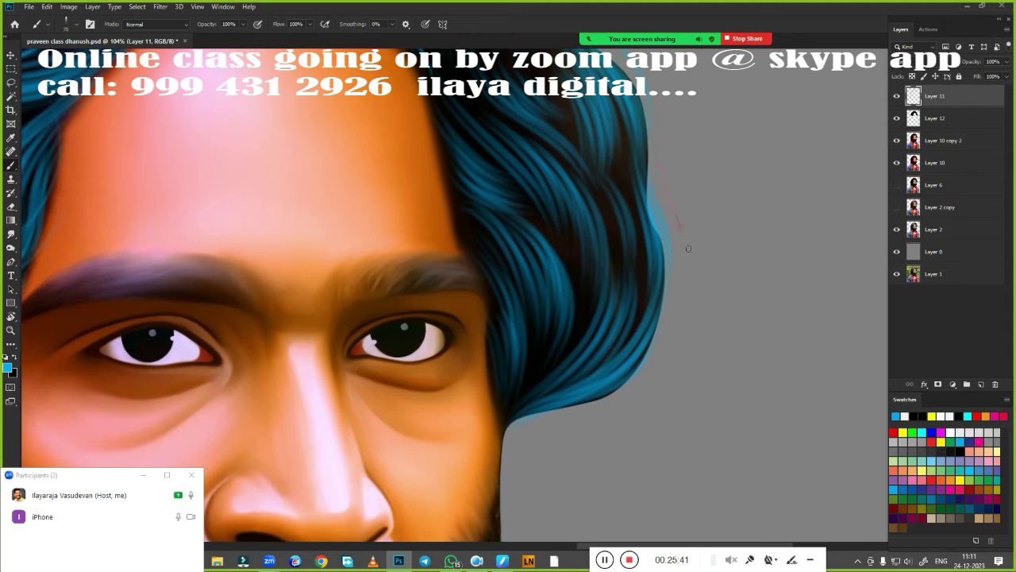
pyautogui.scroll(1, 609, 318)
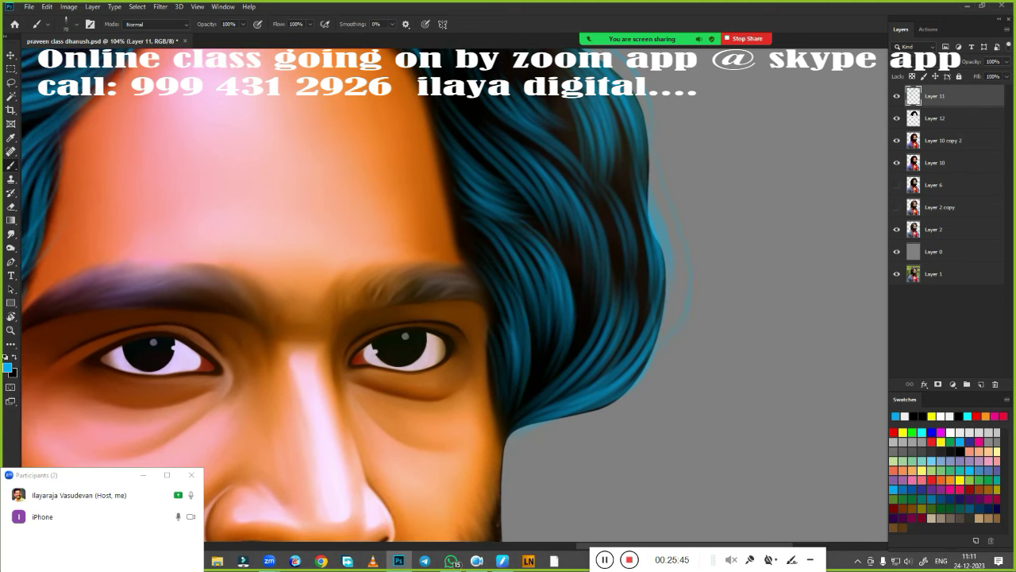
pyautogui.scroll(2, 604, 397)
pyautogui.scroll(1, 660, 386)
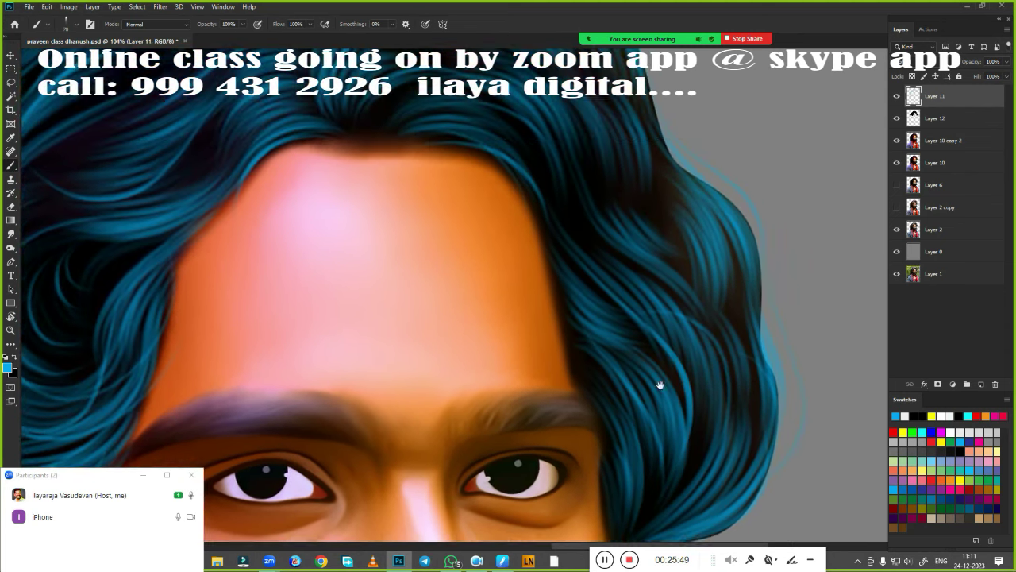
pyautogui.scroll(1, 659, 386)
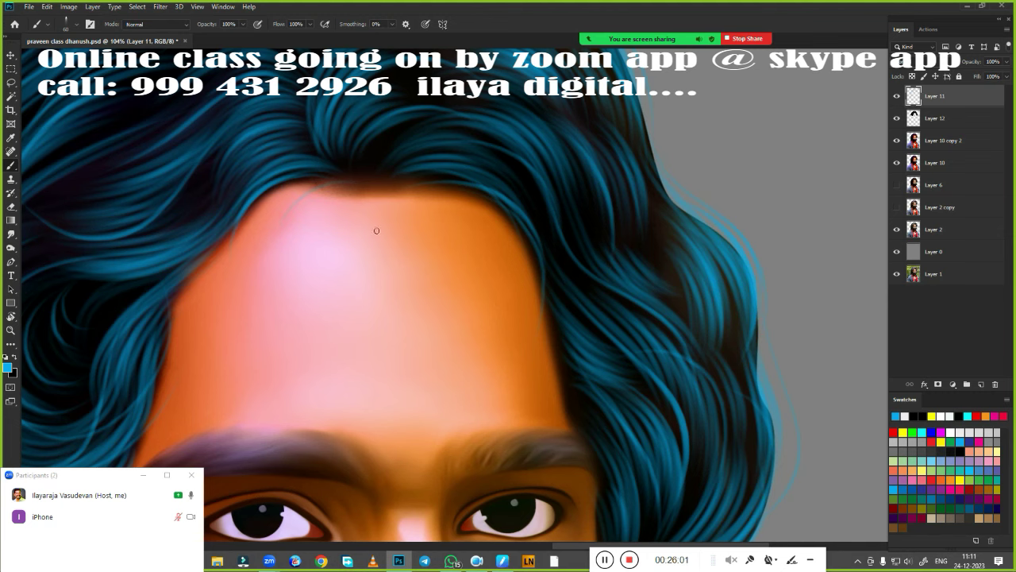
pyautogui.moveTo(509, 399); pyautogui.dragTo(706, 381)
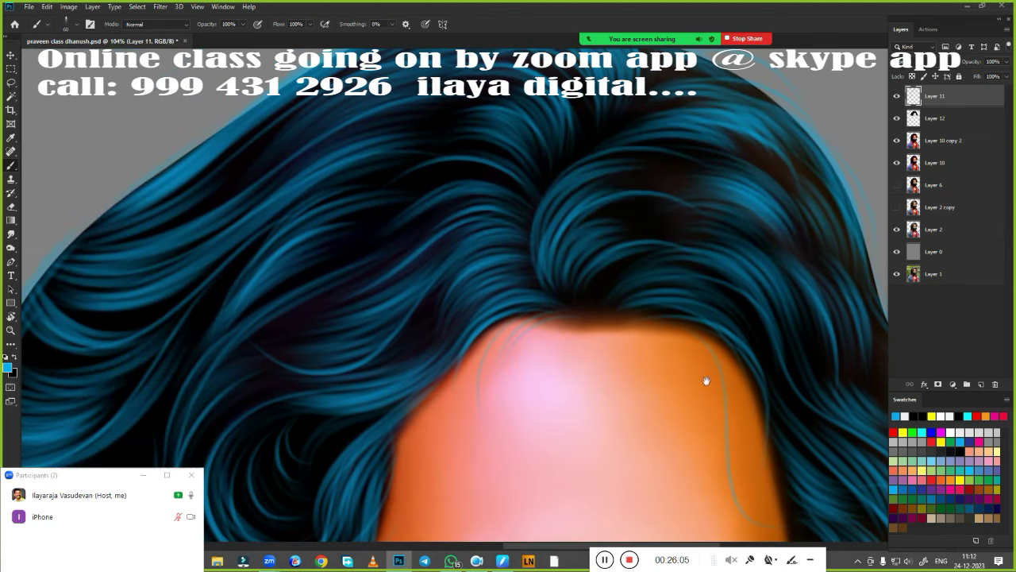
pyautogui.moveTo(640, 298); pyautogui.dragTo(767, 173)
pyautogui.moveTo(794, 241); pyautogui.dragTo(617, 241)
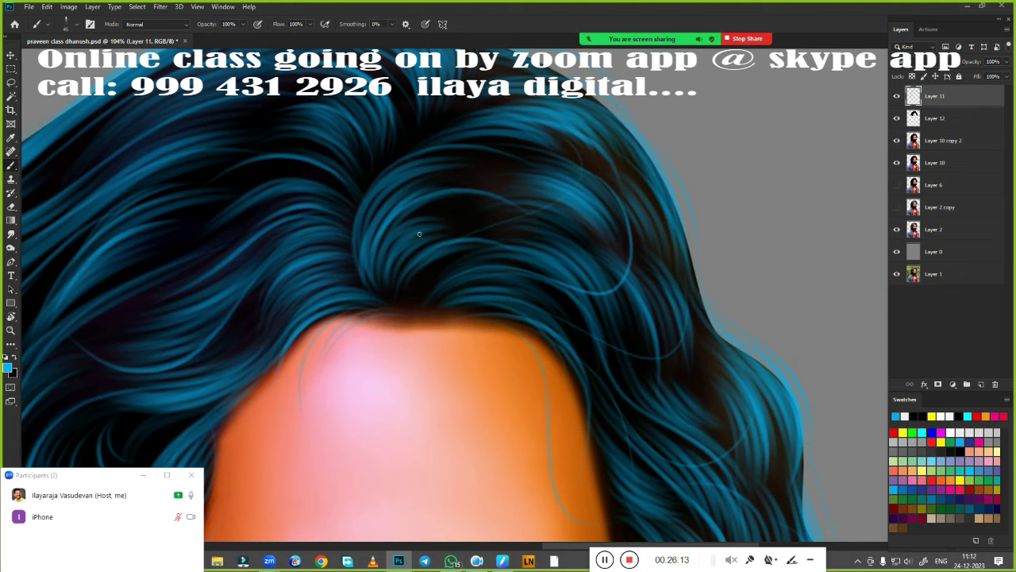
# Pan around the hair mass and eyebrows, then fit the whole portrait on screen
pyautogui.moveTo(555, 357); pyautogui.dragTo(496, 190)
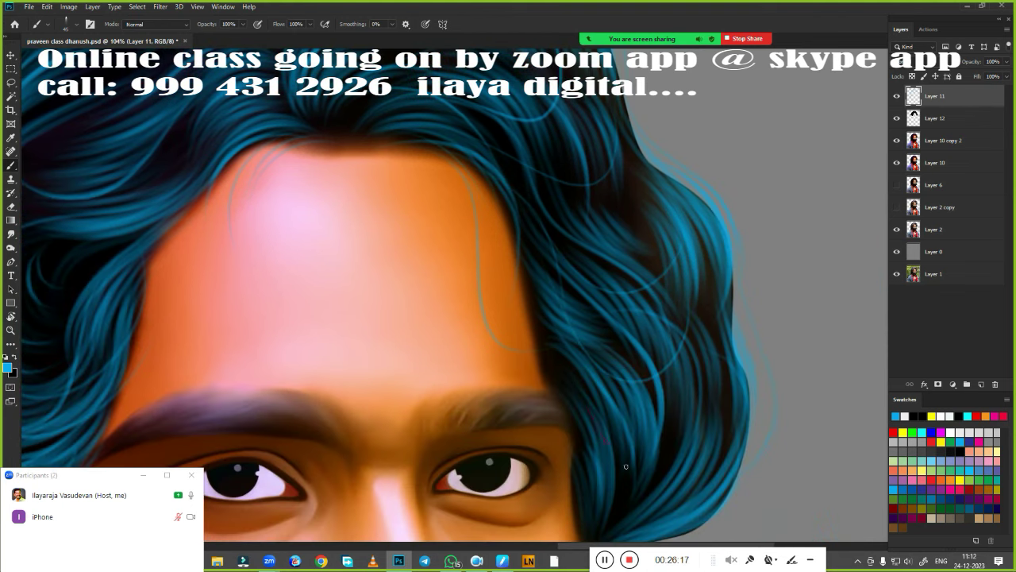
pyautogui.moveTo(626, 467); pyautogui.dragTo(794, 516)
pyautogui.moveTo(721, 376); pyautogui.dragTo(786, 429)
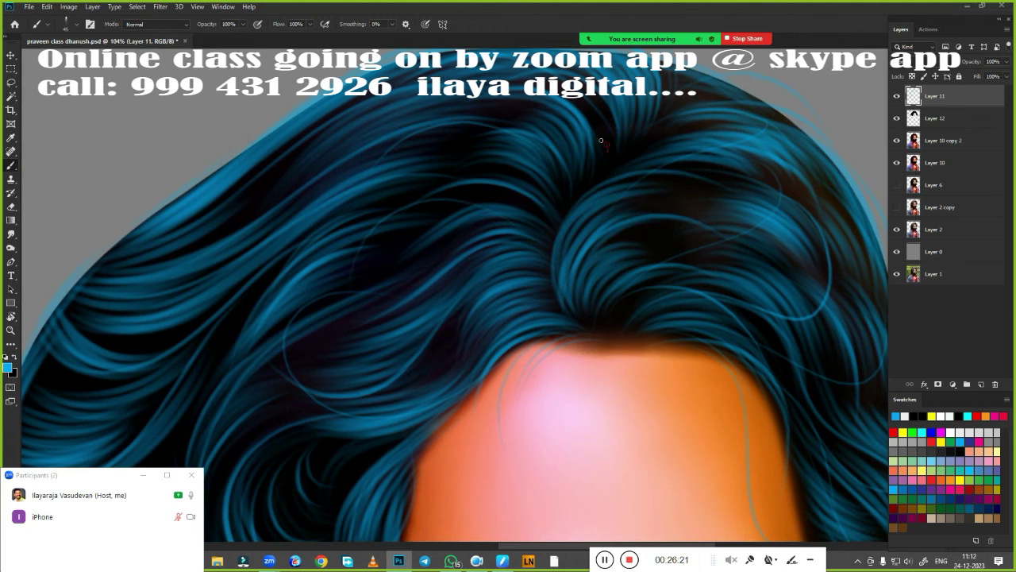
pyautogui.moveTo(547, 272); pyautogui.dragTo(586, 109)
pyautogui.moveTo(326, 131); pyautogui.dragTo(350, 334)
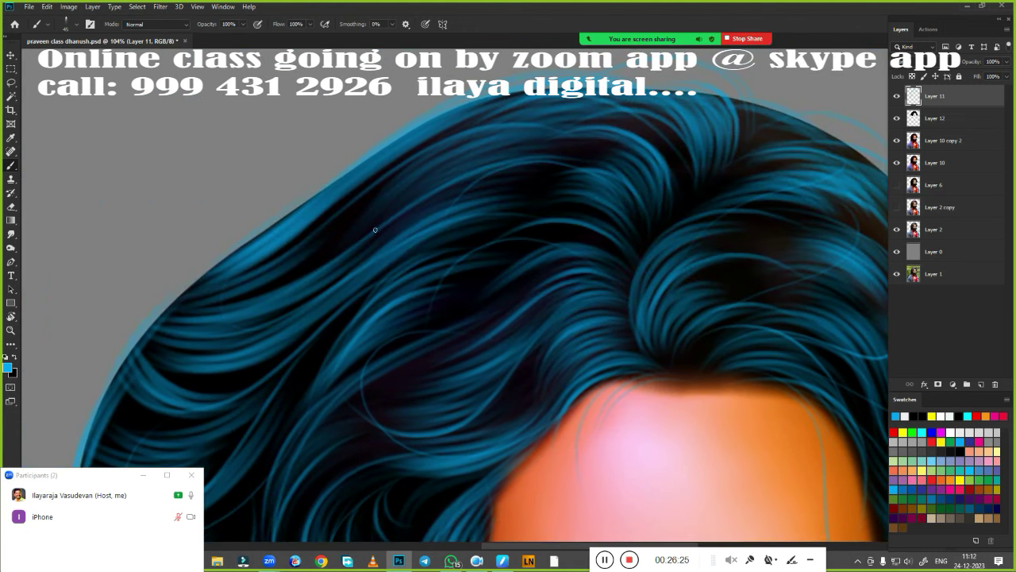
pyautogui.hotkey('ctrl', '0')
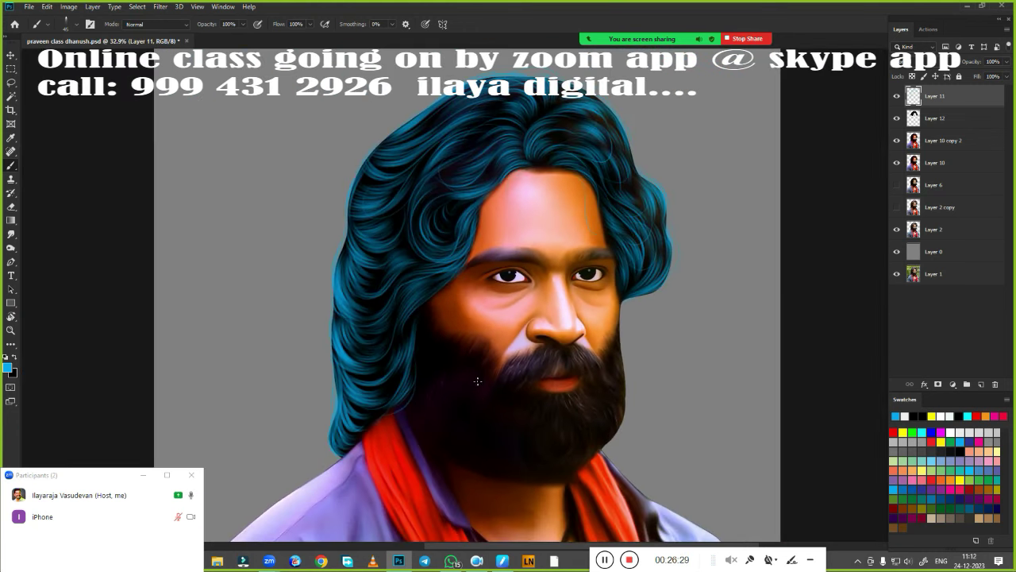
# Add a new empty layer above Layer 11
pyautogui.moveTo(494, 325); pyautogui.dragTo(552, 267)
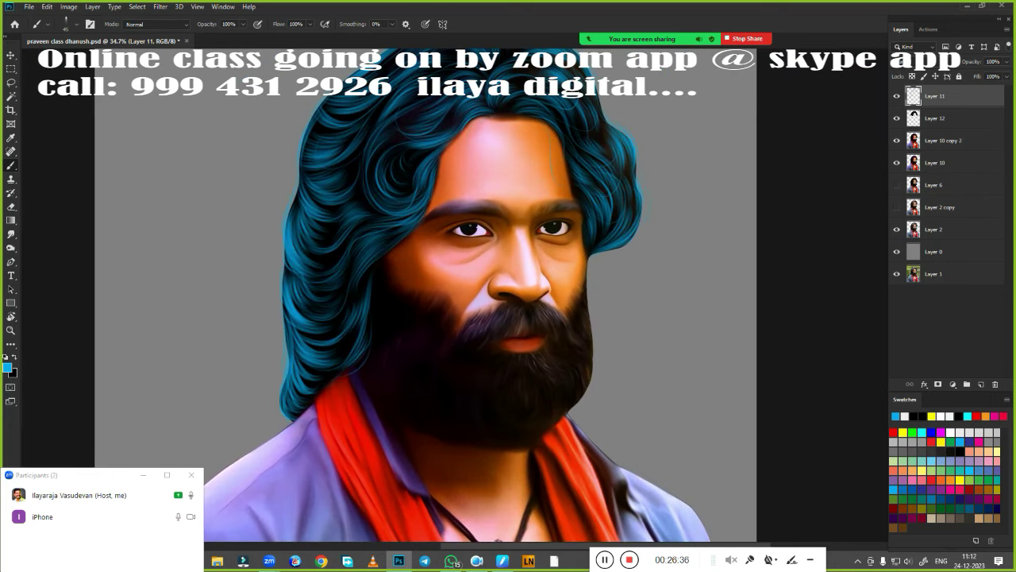
pyautogui.moveTo(570, 354)
pyautogui.mouseDown()
pyautogui.moveTo(599, 367)
pyautogui.moveTo(499, 383)
pyautogui.moveTo(542, 381)
pyautogui.moveTo(517, 347)
pyautogui.moveTo(597, 405)
pyautogui.mouseUp()
pyautogui.click(981, 384)
# Select a scattered hair brush for eyebrows and move the new Layer 13 below Layer 11
pyautogui.rightClick(597, 405)
pyautogui.click(693, 465)
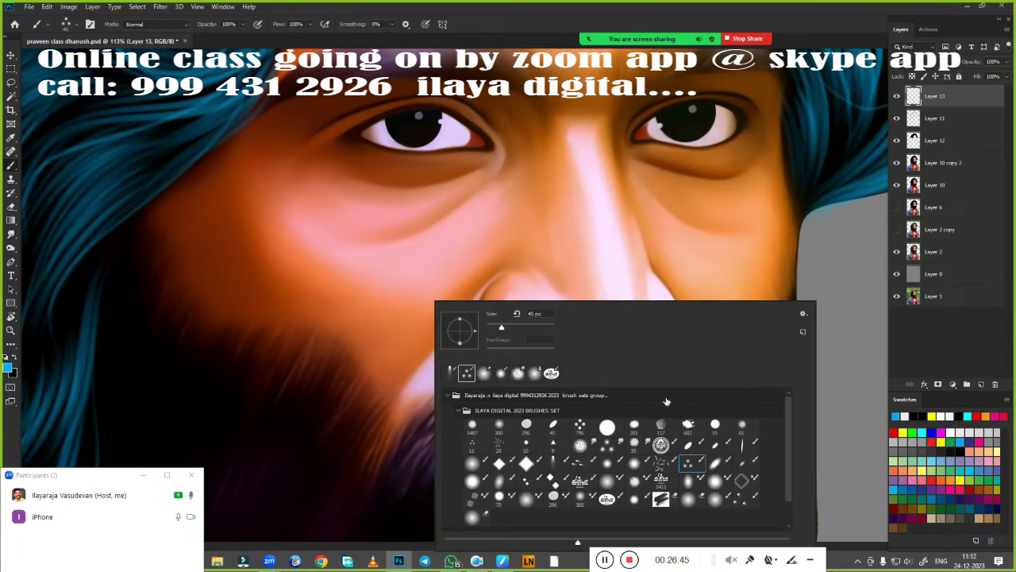
pyautogui.press('Return')
pyautogui.moveTo(667, 402)
pyautogui.mouseDown()
pyautogui.moveTo(452, 231)
pyautogui.moveTo(463, 409)
pyautogui.moveTo(592, 435)
pyautogui.mouseUp()
pyautogui.hotkey('ctrl', '[')
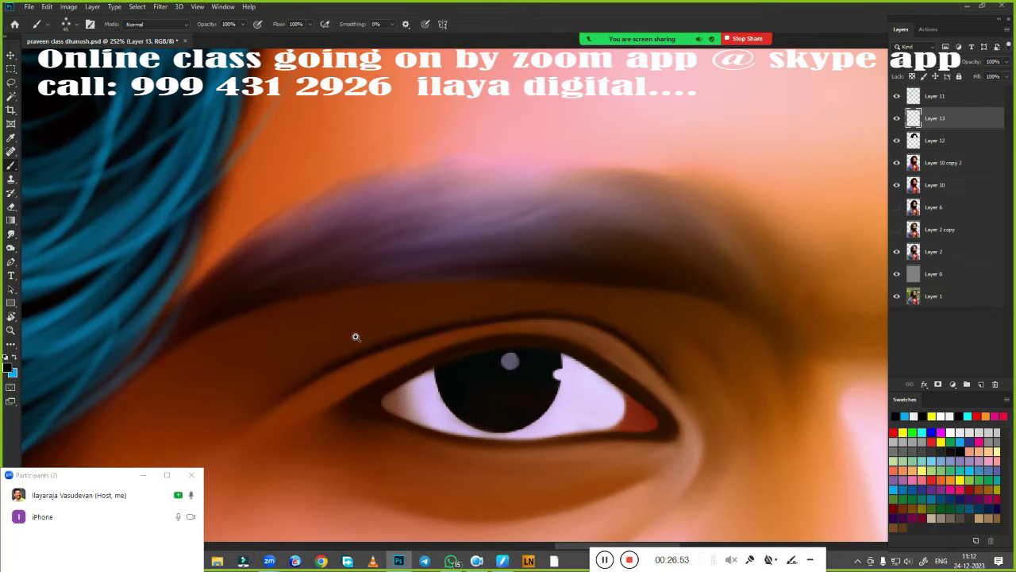
# Paint dark hair strokes along the first eyebrow and darken its lower edge
pyautogui.moveTo(356, 337)
pyautogui.mouseDown()
pyautogui.moveTo(318, 338)
pyautogui.moveTo(426, 340)
pyautogui.mouseUp()
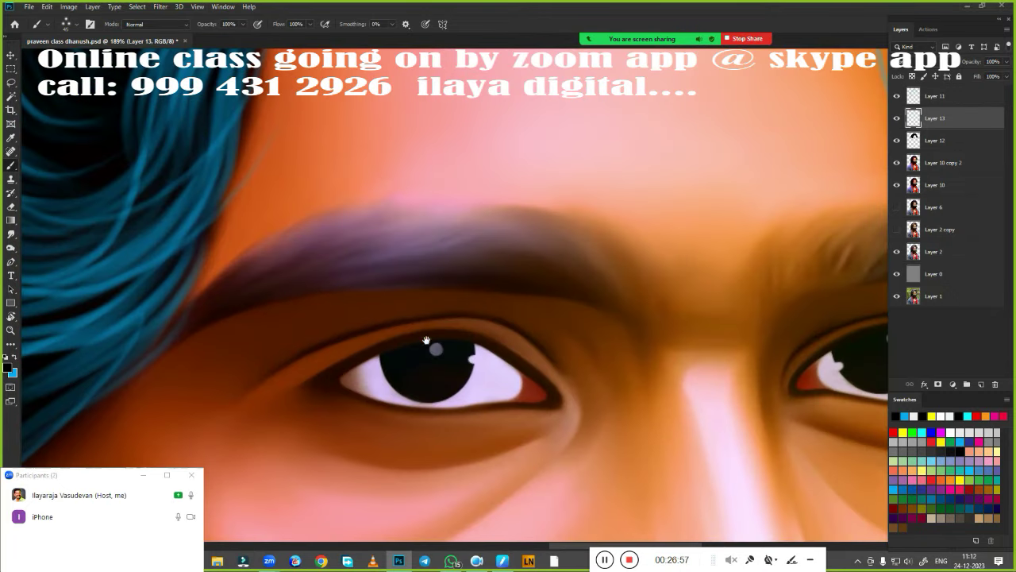
pyautogui.moveTo(362, 305); pyautogui.dragTo(378, 294)
pyautogui.moveTo(190, 278)
pyautogui.mouseDown()
pyautogui.moveTo(357, 194)
pyautogui.moveTo(437, 199)
pyautogui.mouseUp()
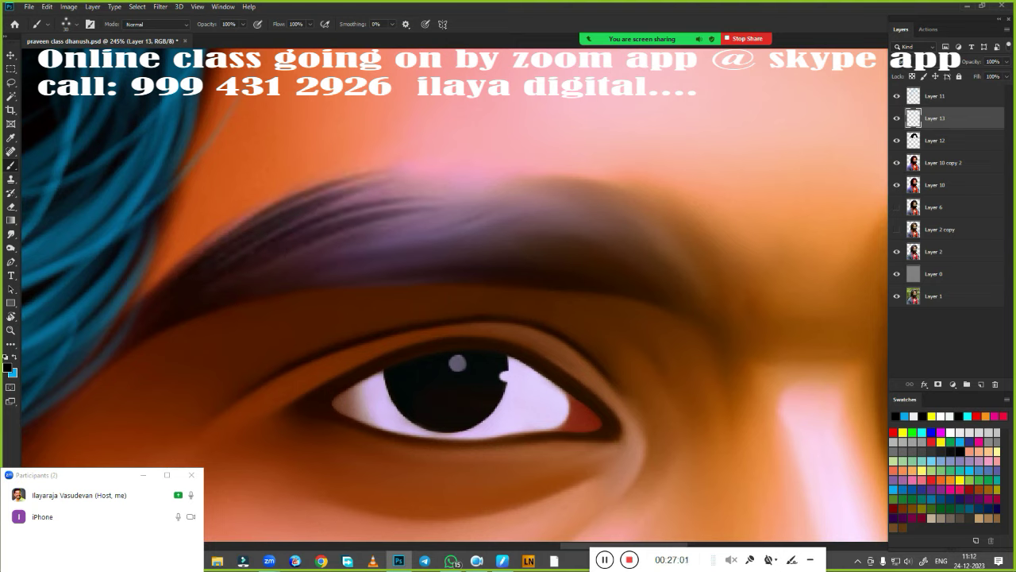
pyautogui.moveTo(266, 266); pyautogui.dragTo(476, 202)
pyautogui.moveTo(273, 286); pyautogui.dragTo(461, 238)
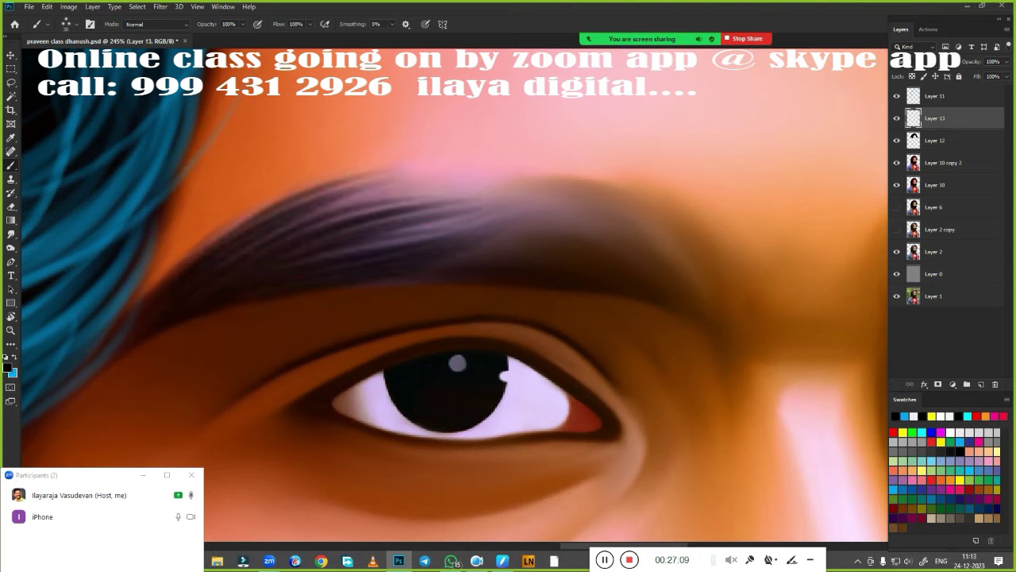
pyautogui.moveTo(319, 266); pyautogui.dragTo(489, 245)
pyautogui.moveTo(369, 286); pyautogui.dragTo(571, 253)
pyautogui.moveTo(441, 266); pyautogui.dragTo(599, 243)
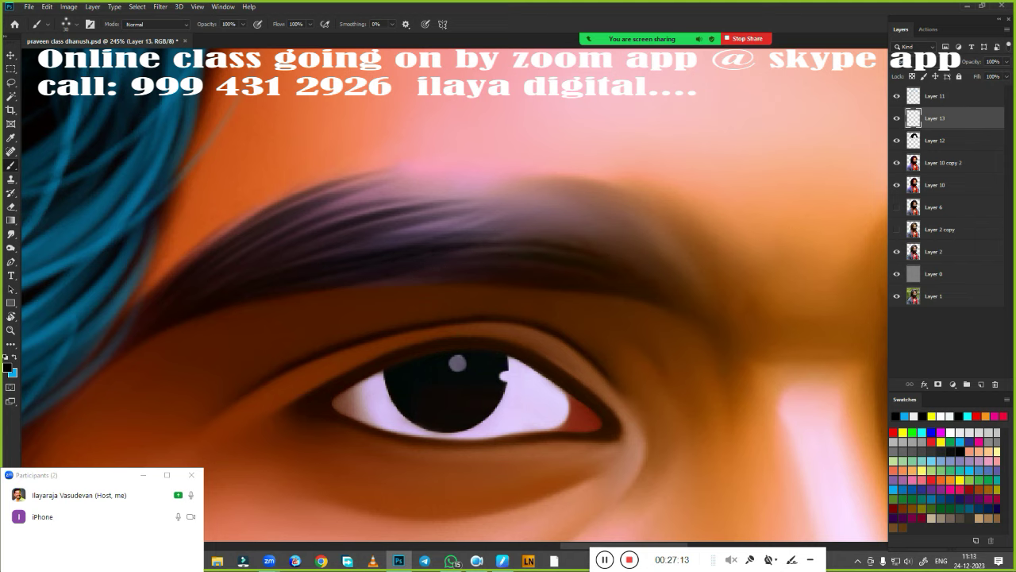
# Extend the eyebrow's tail and add dark hairs across its top
pyautogui.moveTo(655, 258); pyautogui.dragTo(691, 191)
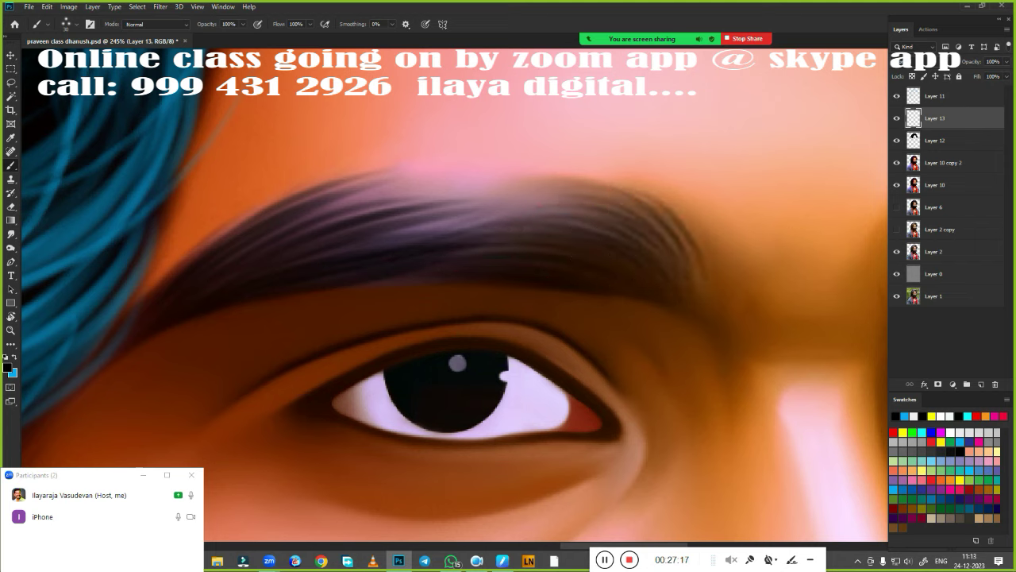
pyautogui.moveTo(357, 246); pyautogui.dragTo(548, 202)
pyautogui.moveTo(691, 238)
pyautogui.mouseDown()
pyautogui.moveTo(603, 187)
pyautogui.moveTo(485, 179)
pyautogui.mouseUp()
pyautogui.moveTo(624, 254); pyautogui.dragTo(508, 207)
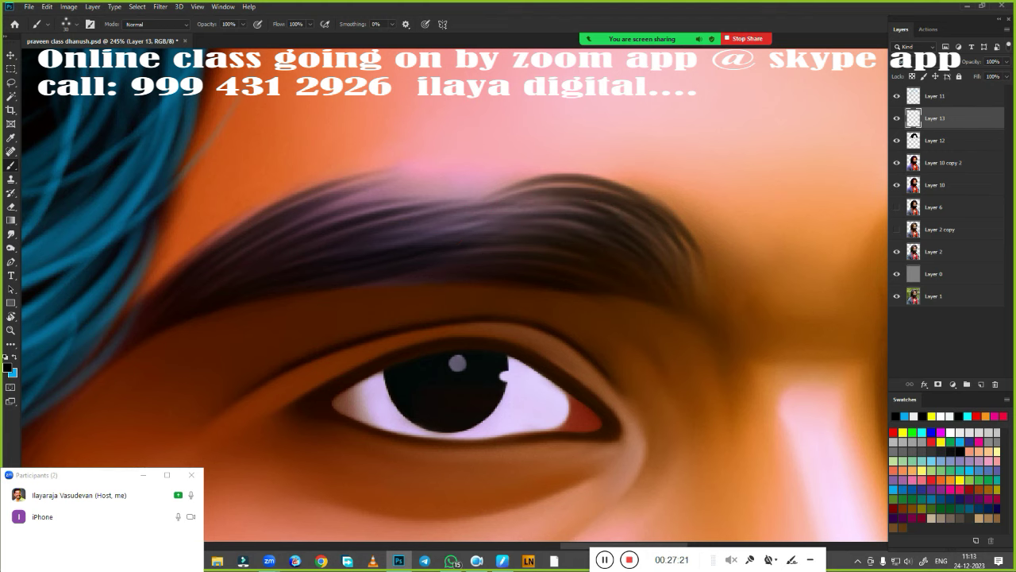
pyautogui.moveTo(436, 207); pyautogui.dragTo(270, 174)
pyautogui.moveTo(294, 219); pyautogui.dragTo(493, 187)
pyautogui.moveTo(381, 235); pyautogui.dragTo(587, 207)
# Fill in more dark hairs across the first eyebrow and its tail
pyautogui.hscroll(5, 437, 333)
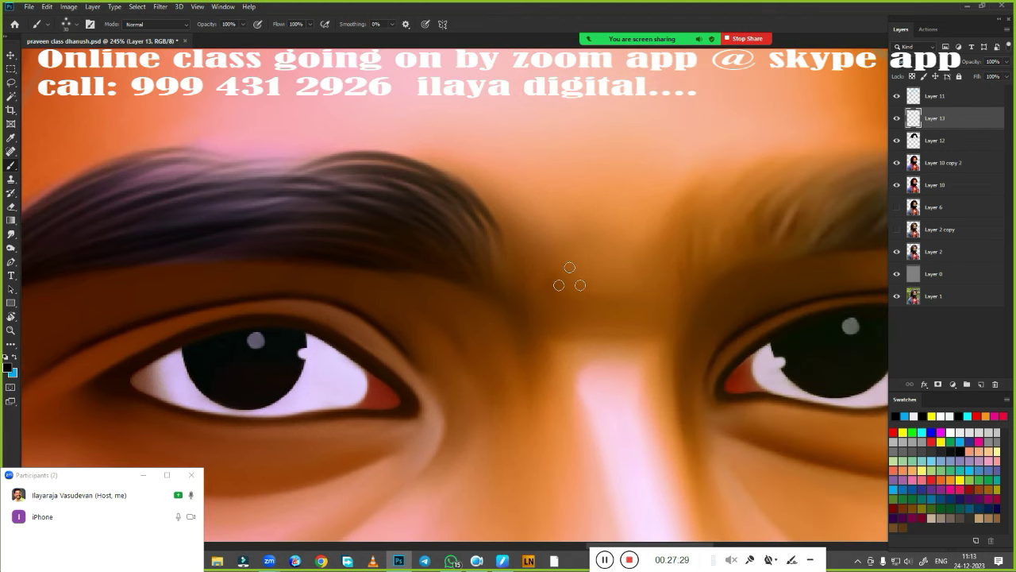
pyautogui.hscroll(-5, 570, 278)
pyautogui.scroll(2, 569, 278)
pyautogui.moveTo(230, 290); pyautogui.dragTo(421, 218)
pyautogui.moveTo(316, 253); pyautogui.dragTo(533, 254)
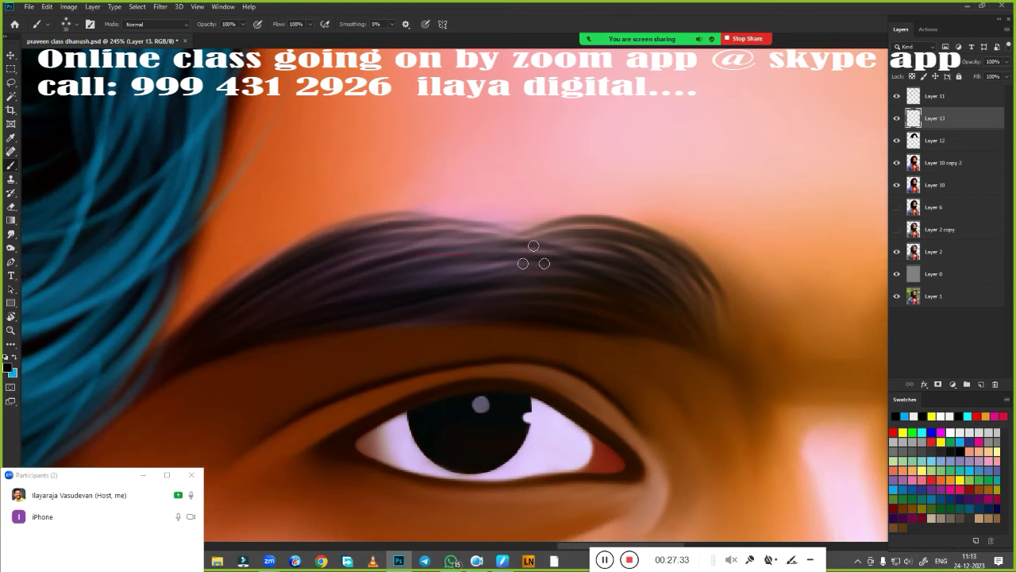
pyautogui.hscroll(5, 533, 257)
pyautogui.scroll(-2, 533, 257)
pyautogui.moveTo(628, 294)
pyautogui.mouseDown()
pyautogui.moveTo(683, 194)
pyautogui.moveTo(707, 198)
pyautogui.mouseUp()
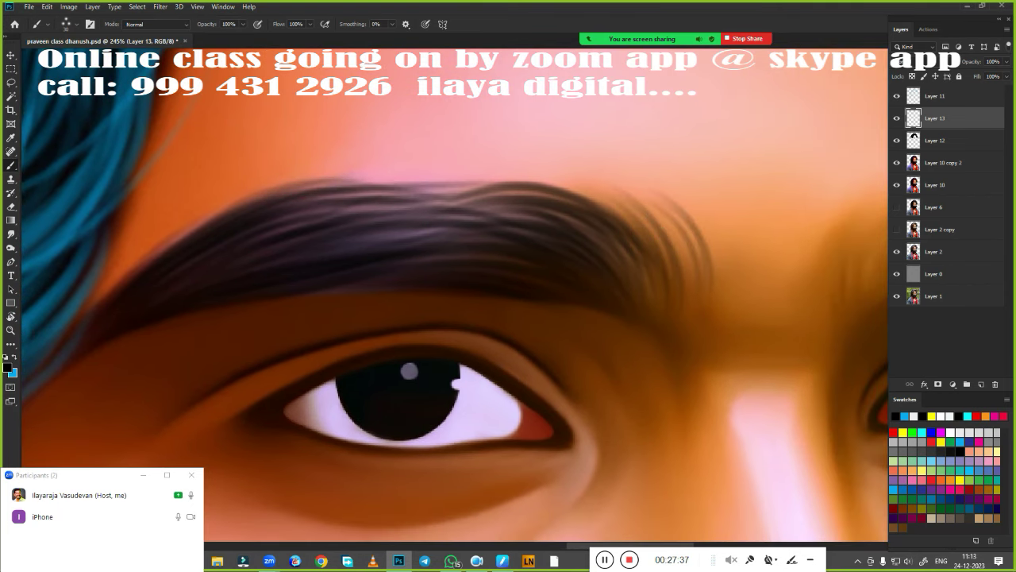
pyautogui.moveTo(378, 223); pyautogui.dragTo(546, 185)
pyautogui.moveTo(344, 239)
pyautogui.mouseDown()
pyautogui.moveTo(483, 208)
pyautogui.moveTo(471, 243)
pyautogui.mouseUp()
pyautogui.hscroll(5, 477, 317)
# Paint dark hairs across the other eyebrow, covering the faint reddish line
pyautogui.moveTo(321, 302); pyautogui.dragTo(411, 183)
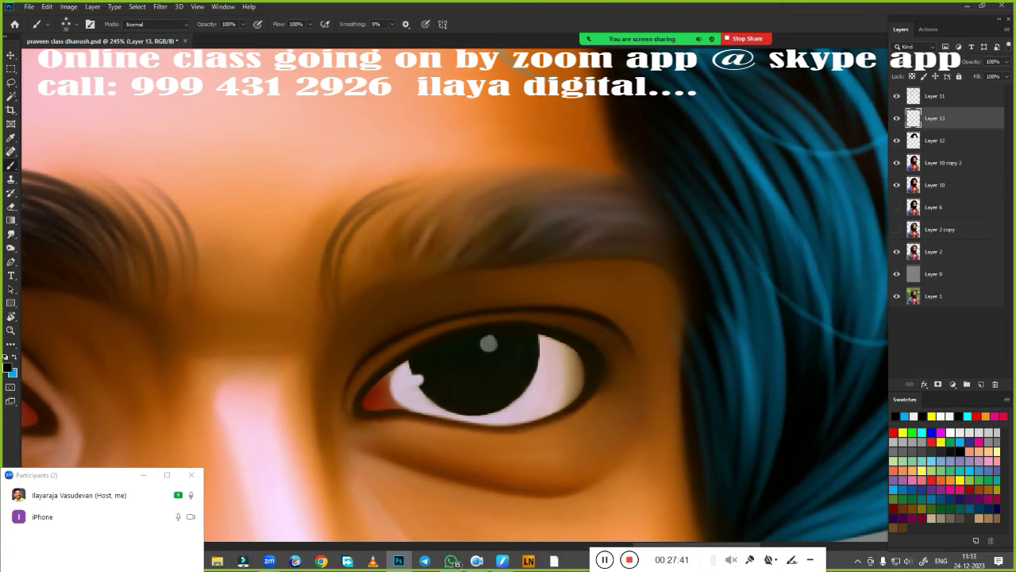
pyautogui.moveTo(341, 282); pyautogui.dragTo(477, 191)
pyautogui.moveTo(381, 284)
pyautogui.mouseDown()
pyautogui.moveTo(524, 187)
pyautogui.moveTo(580, 181)
pyautogui.mouseUp()
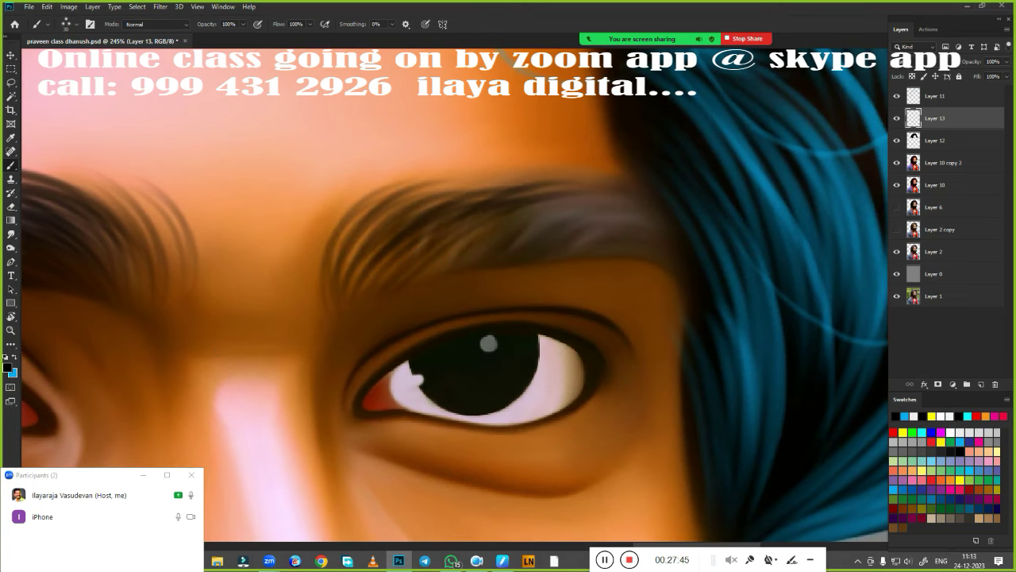
pyautogui.moveTo(429, 278); pyautogui.dragTo(596, 203)
pyautogui.moveTo(460, 242); pyautogui.dragTo(615, 192)
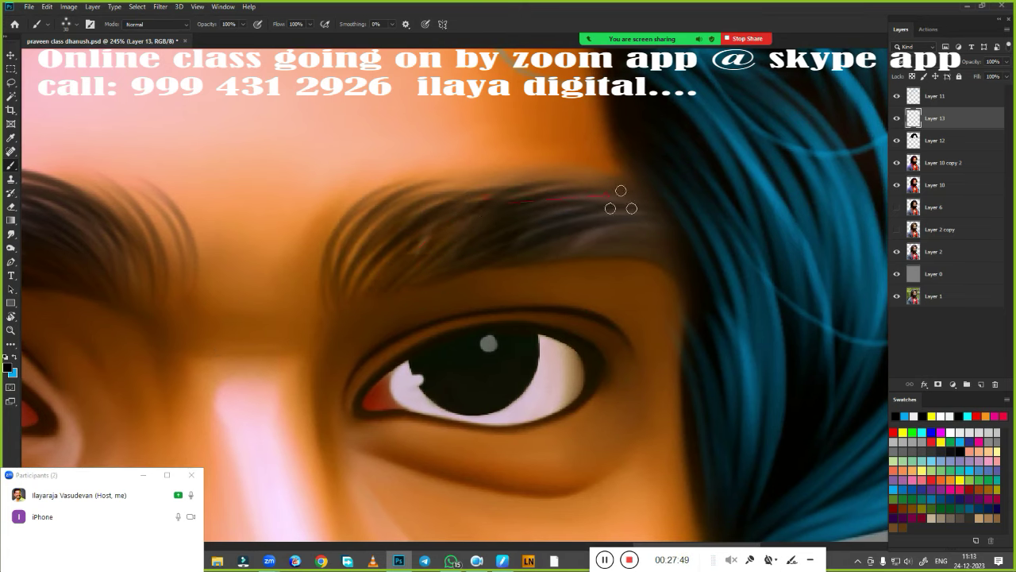
pyautogui.moveTo(413, 252); pyautogui.dragTo(627, 208)
pyautogui.moveTo(486, 271); pyautogui.dragTo(652, 235)
pyautogui.moveTo(580, 253); pyautogui.dragTo(663, 226)
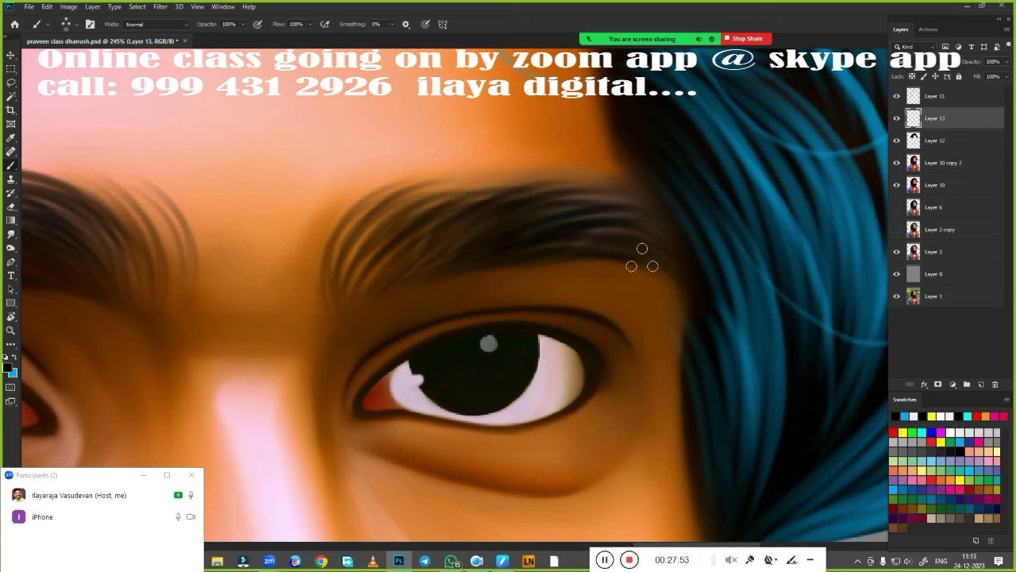
pyautogui.moveTo(350, 270)
pyautogui.mouseDown()
pyautogui.moveTo(504, 202)
pyautogui.moveTo(657, 214)
pyautogui.mouseUp()
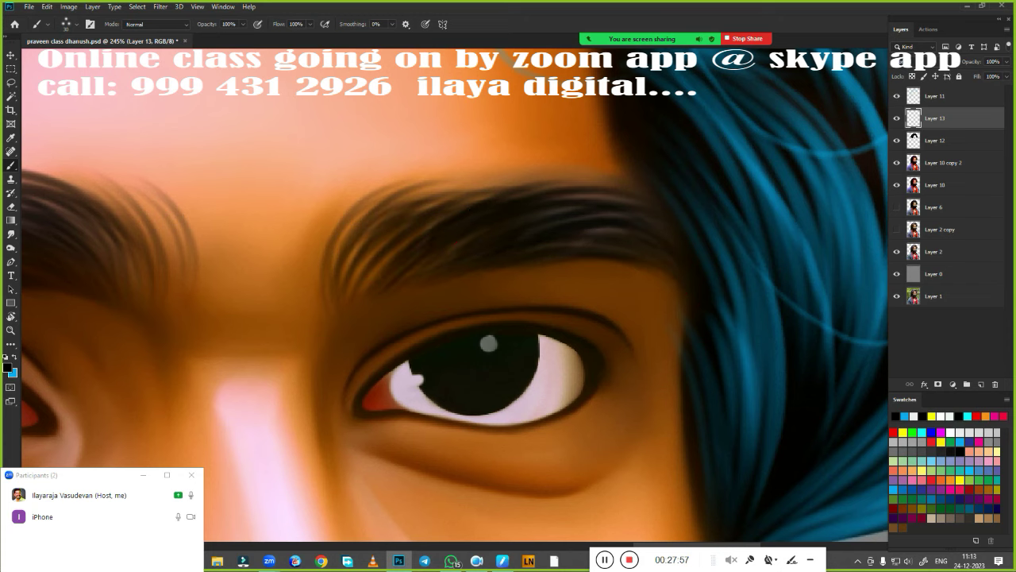
pyautogui.scroll(-3, 645, 344)
pyautogui.scroll(-4, 552, 331)
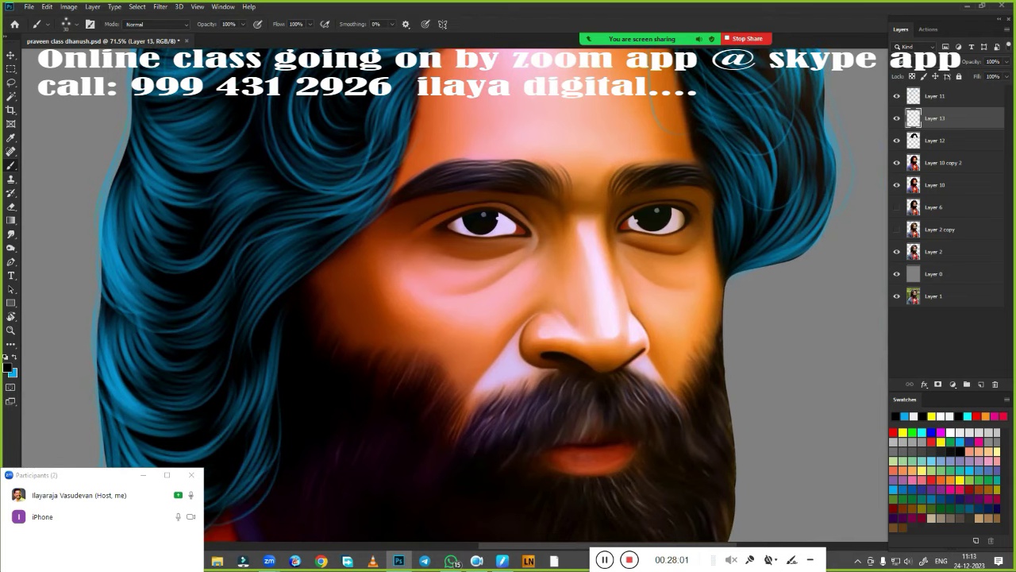
# Swap to the lighter colour and add highlight hairs to both eyebrows
pyautogui.press('x')
pyautogui.scroll(5, 493, 238)
pyautogui.scroll(-2, 492, 238)
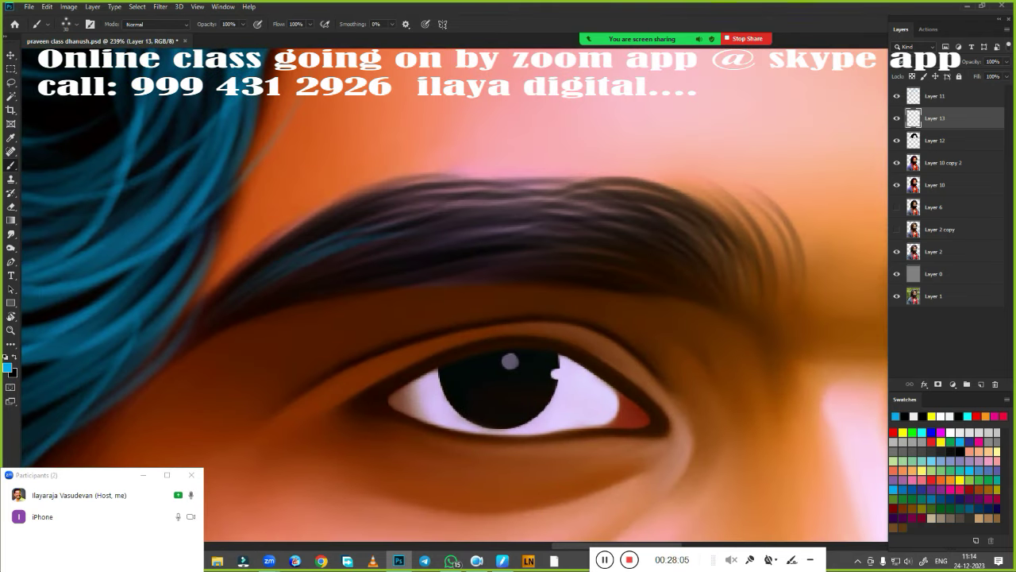
pyautogui.moveTo(238, 278); pyautogui.dragTo(432, 190)
pyautogui.moveTo(317, 274); pyautogui.dragTo(480, 230)
pyautogui.moveTo(298, 298); pyautogui.dragTo(456, 263)
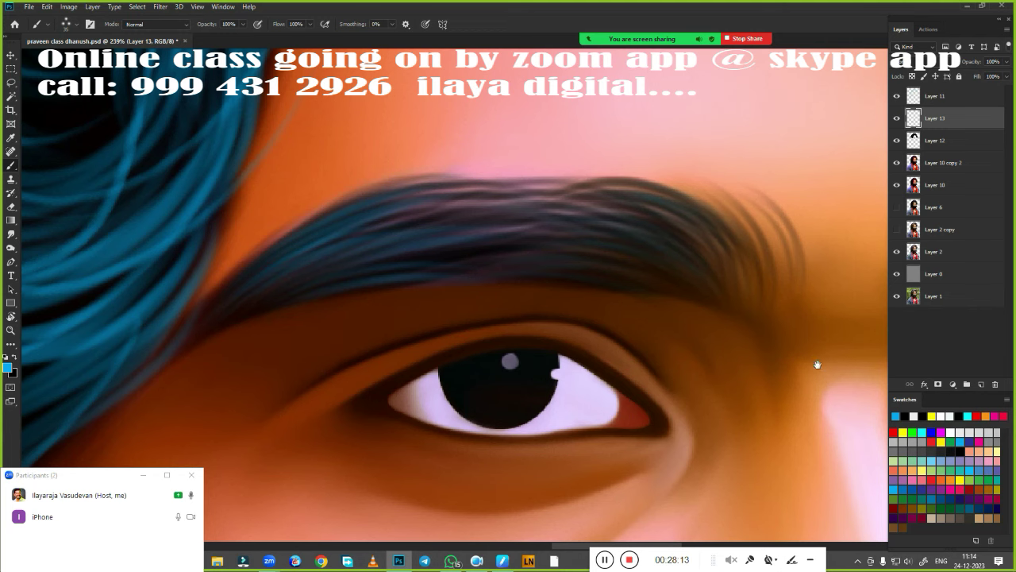
pyautogui.moveTo(818, 365); pyautogui.dragTo(199, 401)
pyautogui.moveTo(403, 270); pyautogui.dragTo(318, 295)
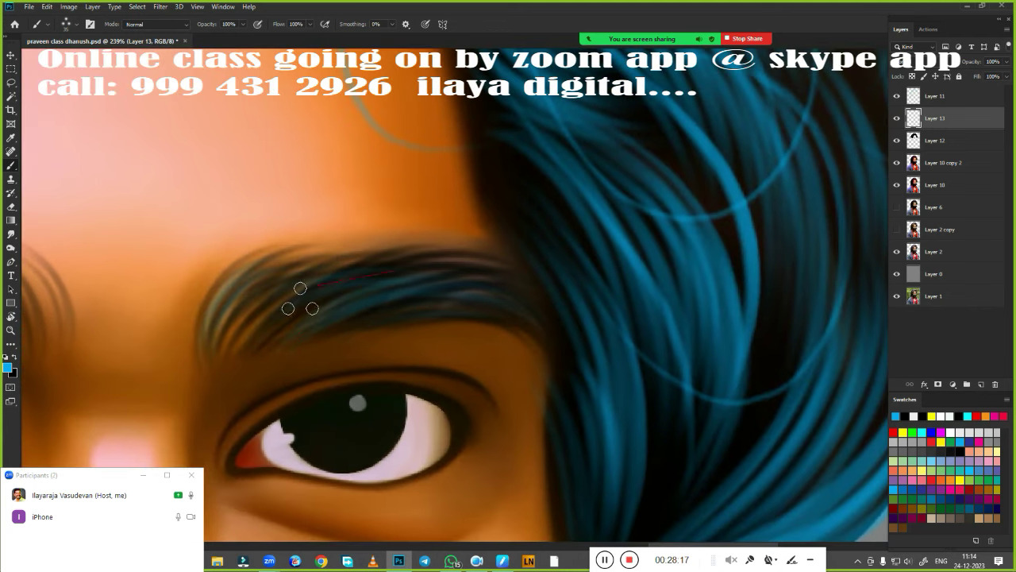
pyautogui.scroll(-10, 538, 342)
pyautogui.scroll(5, 538, 341)
pyautogui.scroll(2, 721, 340)
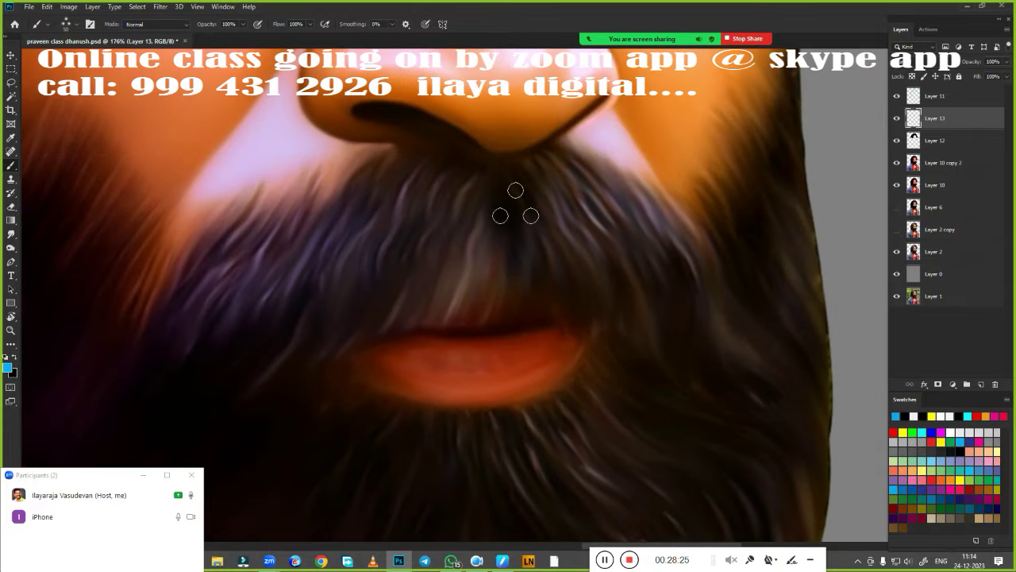
# Undo a stray blue moustache stroke, return to dark colour, and darken the right and central beard
pyautogui.moveTo(515, 205); pyautogui.dragTo(522, 282)
pyautogui.hotkey('ctrl', 'z')
pyautogui.press('x')
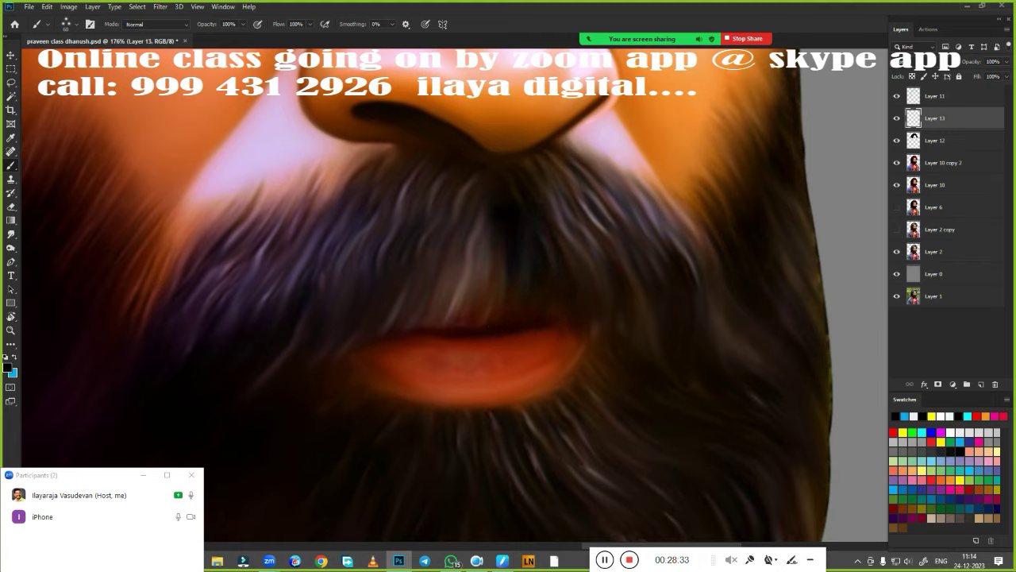
pyautogui.click(631, 201)
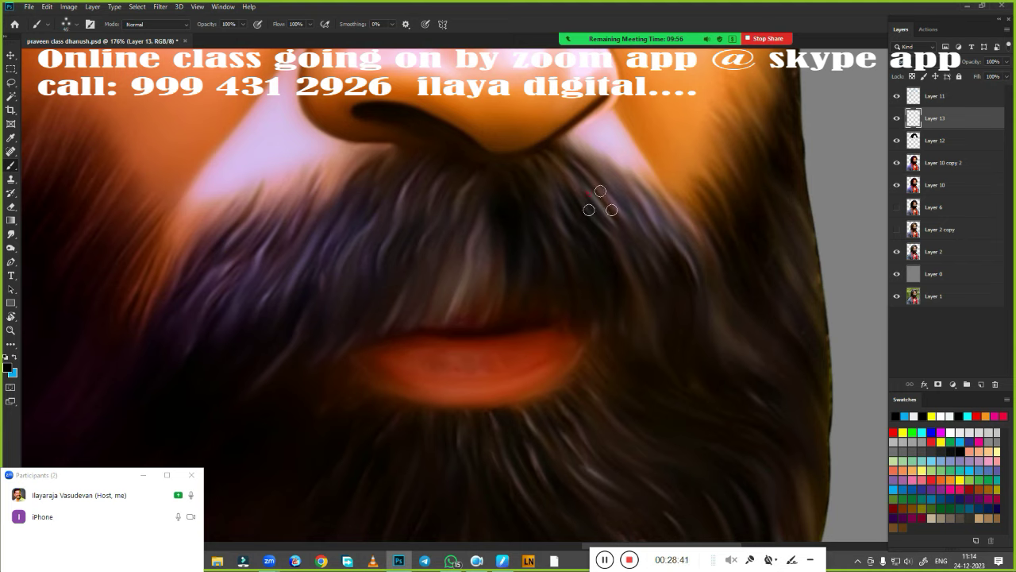
pyautogui.moveTo(600, 200)
pyautogui.mouseDown()
pyautogui.moveTo(657, 222)
pyautogui.moveTo(688, 260)
pyautogui.mouseUp()
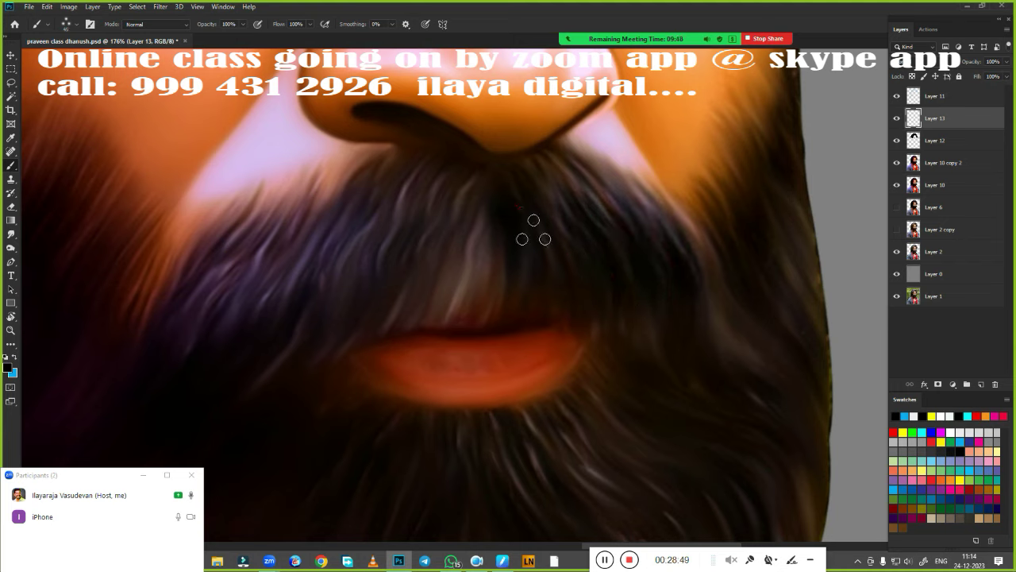
pyautogui.moveTo(534, 232)
pyautogui.mouseDown()
pyautogui.moveTo(495, 302)
pyautogui.moveTo(523, 242)
pyautogui.mouseUp()
# Paint dark strands across the left beard and the moustache above the lips
pyautogui.moveTo(510, 316); pyautogui.dragTo(476, 231)
pyautogui.moveTo(175, 317); pyautogui.dragTo(207, 262)
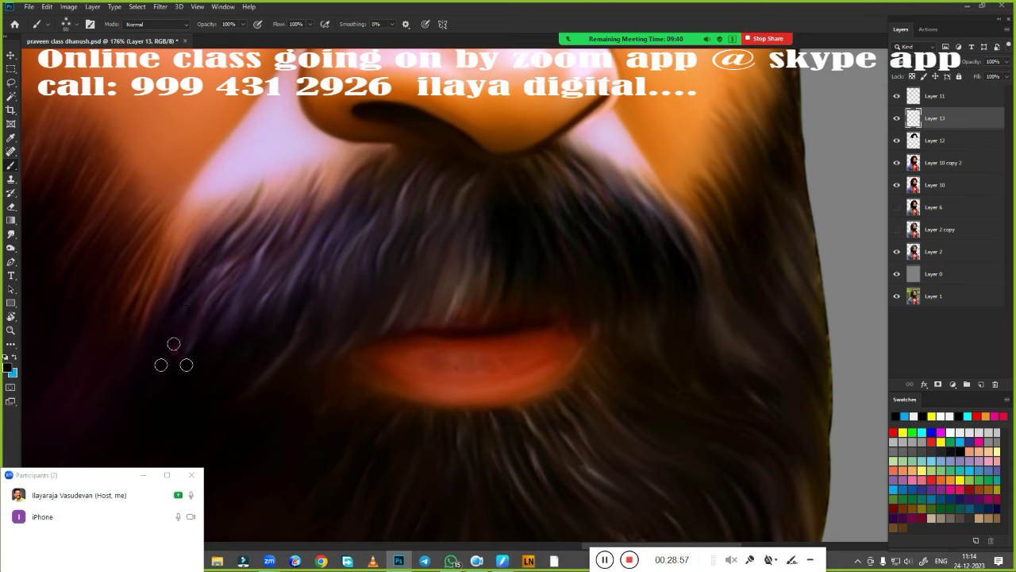
pyautogui.moveTo(207, 333); pyautogui.dragTo(270, 246)
pyautogui.moveTo(270, 318)
pyautogui.mouseDown()
pyautogui.moveTo(317, 203)
pyautogui.moveTo(329, 286)
pyautogui.mouseUp()
pyautogui.moveTo(373, 205); pyautogui.dragTo(397, 278)
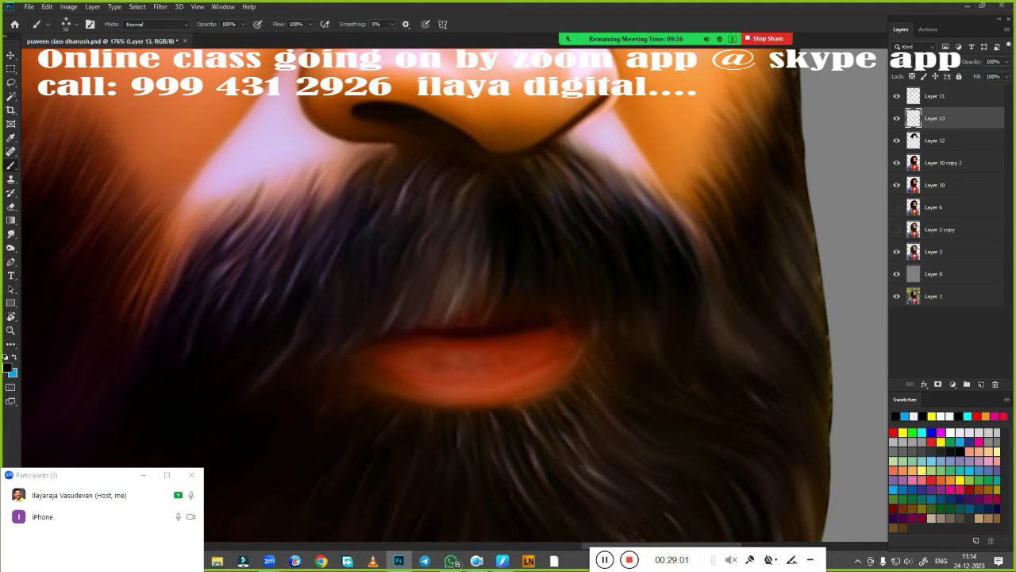
pyautogui.moveTo(444, 205)
pyautogui.mouseDown()
pyautogui.moveTo(481, 243)
pyautogui.moveTo(453, 310)
pyautogui.mouseUp()
pyautogui.moveTo(388, 340); pyautogui.dragTo(444, 205)
pyautogui.moveTo(476, 267); pyautogui.dragTo(468, 305)
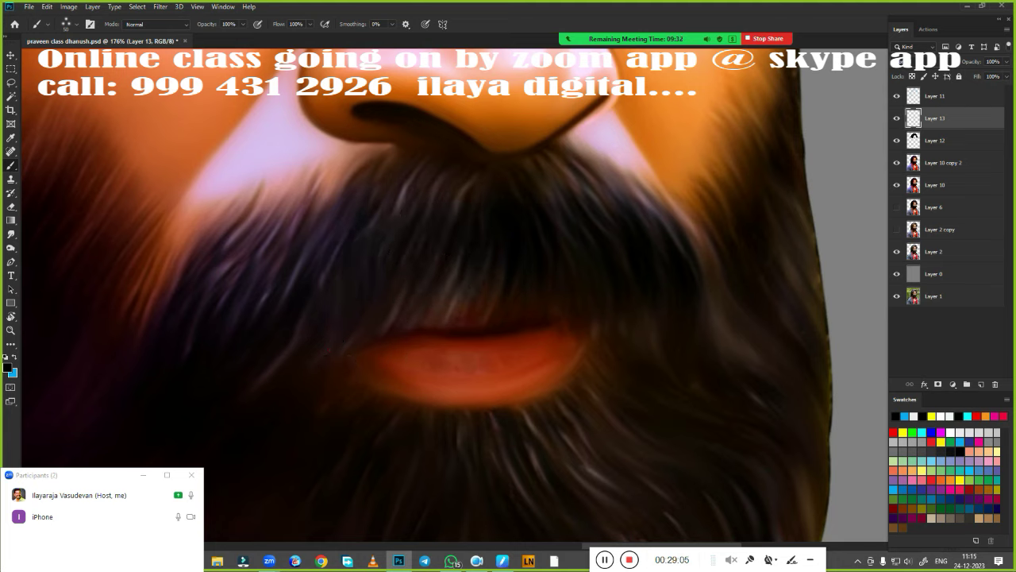
# Darken the left beard, the area below the nose, and patches near the upper lip
pyautogui.moveTo(175, 309); pyautogui.dragTo(222, 207)
pyautogui.moveTo(215, 293)
pyautogui.mouseDown()
pyautogui.moveTo(262, 207)
pyautogui.moveTo(333, 174)
pyautogui.mouseUp()
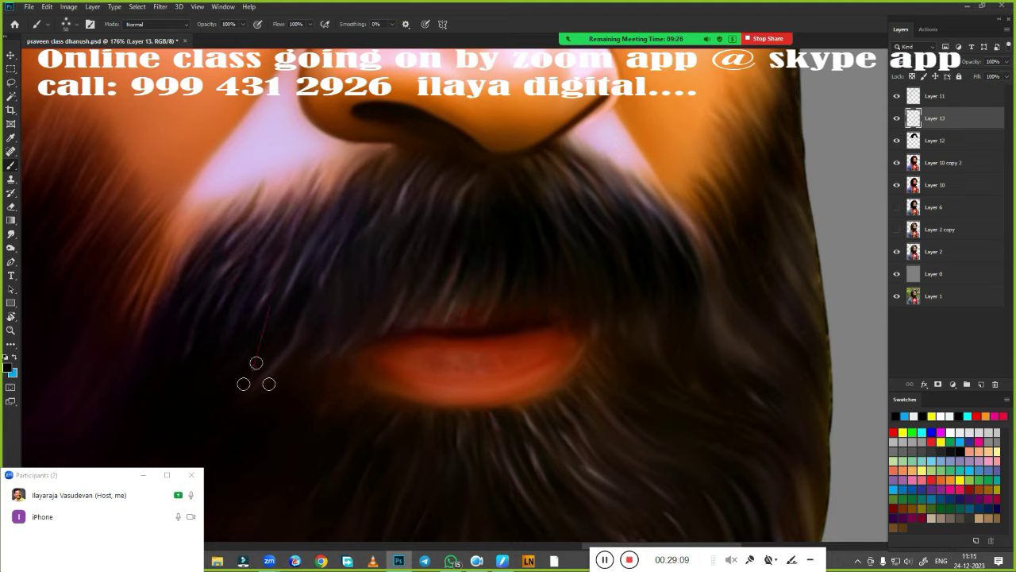
pyautogui.moveTo(270, 302); pyautogui.dragTo(373, 215)
pyautogui.moveTo(414, 172); pyautogui.dragTo(430, 209)
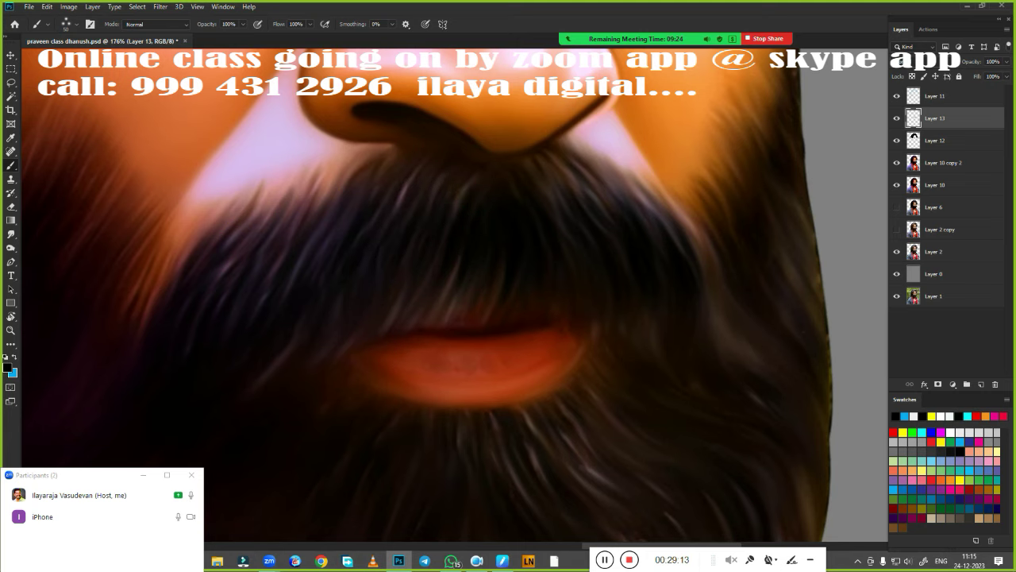
pyautogui.moveTo(619, 184); pyautogui.dragTo(689, 238)
pyautogui.moveTo(481, 237); pyautogui.dragTo(361, 345)
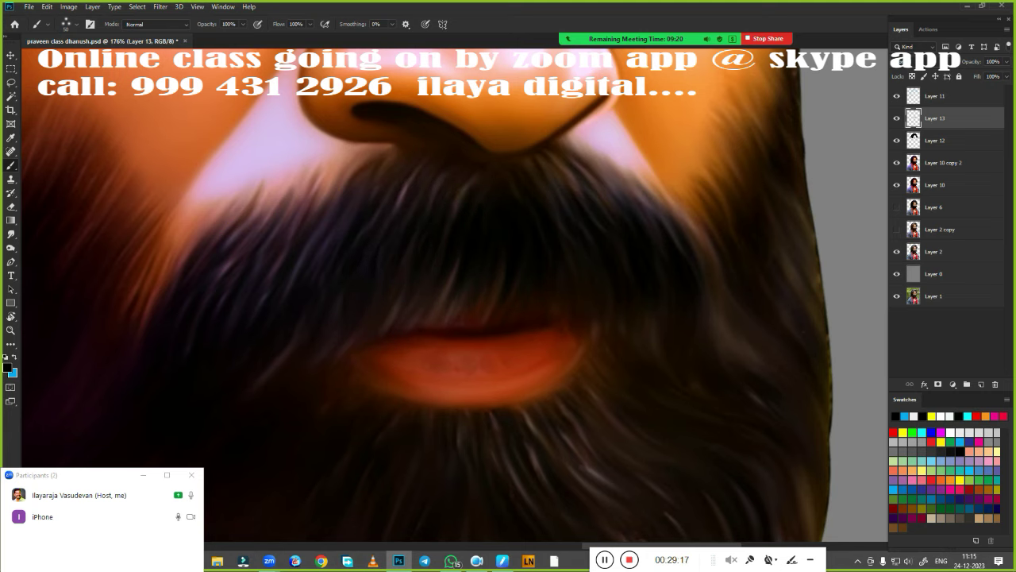
pyautogui.scroll(-3, 489, 262)
pyautogui.scroll(-2, 489, 263)
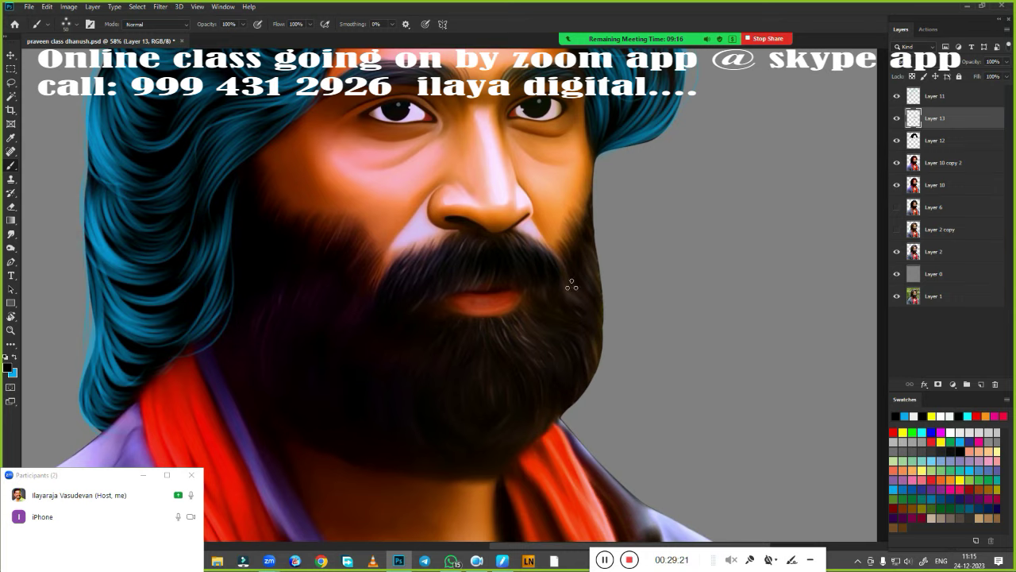
# Merge Layer 12 into the portrait layer beneath it
pyautogui.click(937, 162)
pyautogui.press('Delete')
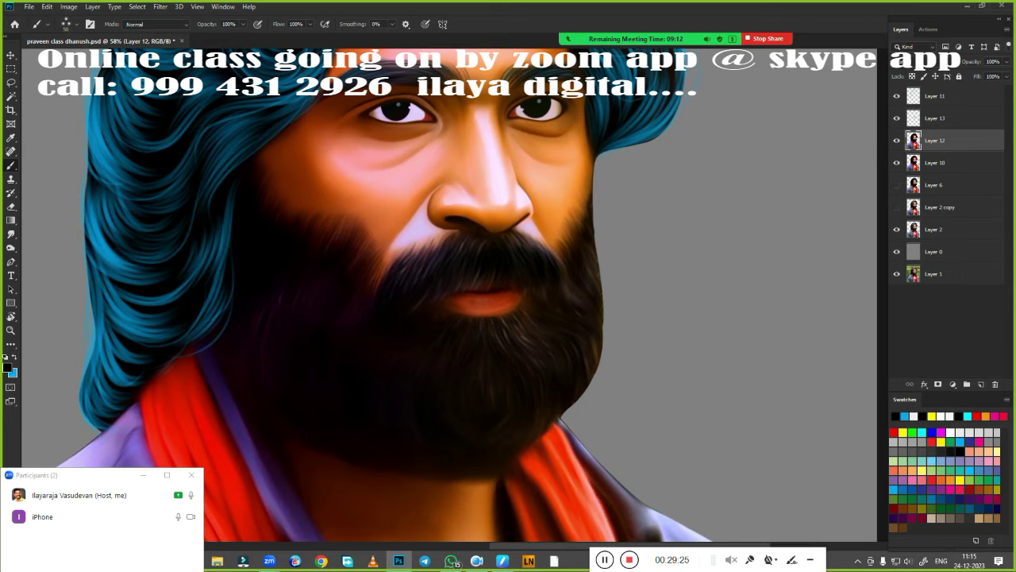
pyautogui.scroll(3, 552, 320)
pyautogui.scroll(-3, 633, 302)
pyautogui.scroll(3, 681, 371)
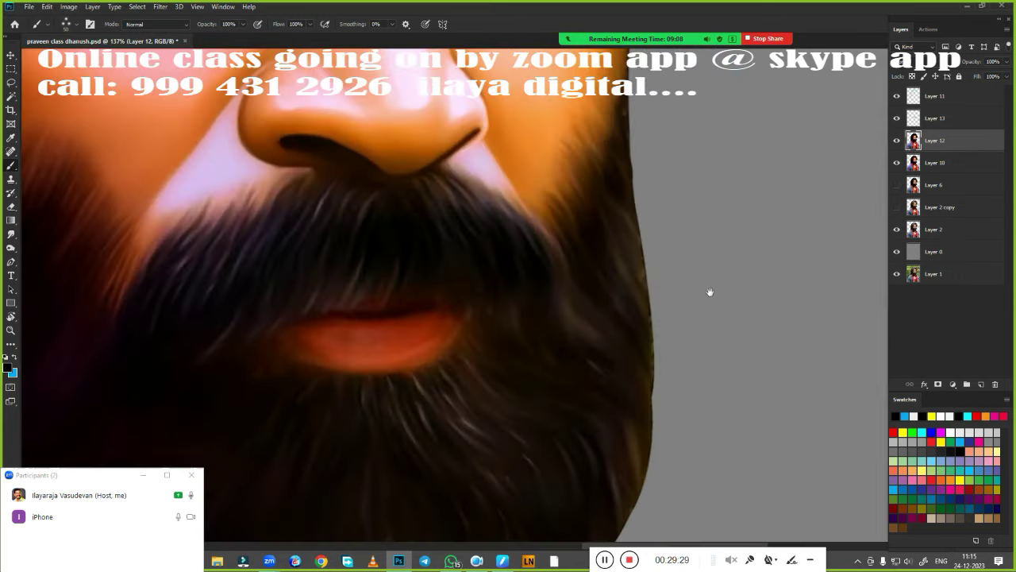
pyautogui.scroll(1, 710, 291)
# Paint dark hair strands along the beard's outer edge
pyautogui.moveTo(334, 317)
pyautogui.mouseDown()
pyautogui.moveTo(370, 465)
pyautogui.moveTo(318, 397)
pyautogui.moveTo(363, 320)
pyautogui.moveTo(377, 226)
pyautogui.moveTo(417, 167)
pyautogui.moveTo(440, 95)
pyautogui.mouseUp()
pyautogui.moveTo(453, 270); pyautogui.dragTo(465, 461)
pyautogui.moveTo(429, 337)
pyautogui.mouseDown()
pyautogui.moveTo(473, 258)
pyautogui.moveTo(456, 235)
pyautogui.mouseUp()
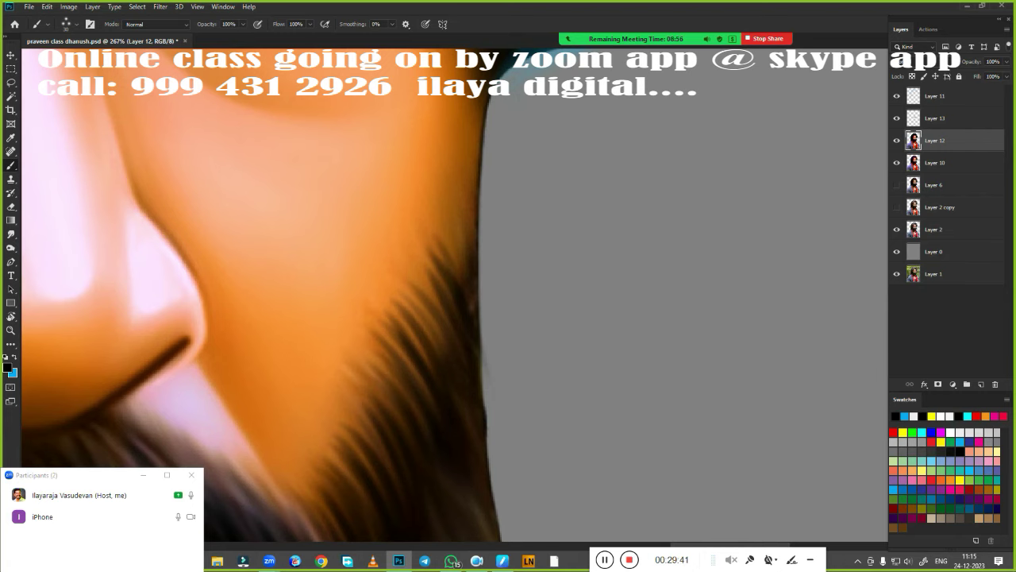
pyautogui.moveTo(441, 285); pyautogui.dragTo(481, 212)
pyautogui.moveTo(457, 246); pyautogui.dragTo(489, 189)
# Add short dark strands along the jawline beard edge
pyautogui.moveTo(405, 370); pyautogui.dragTo(555, 140)
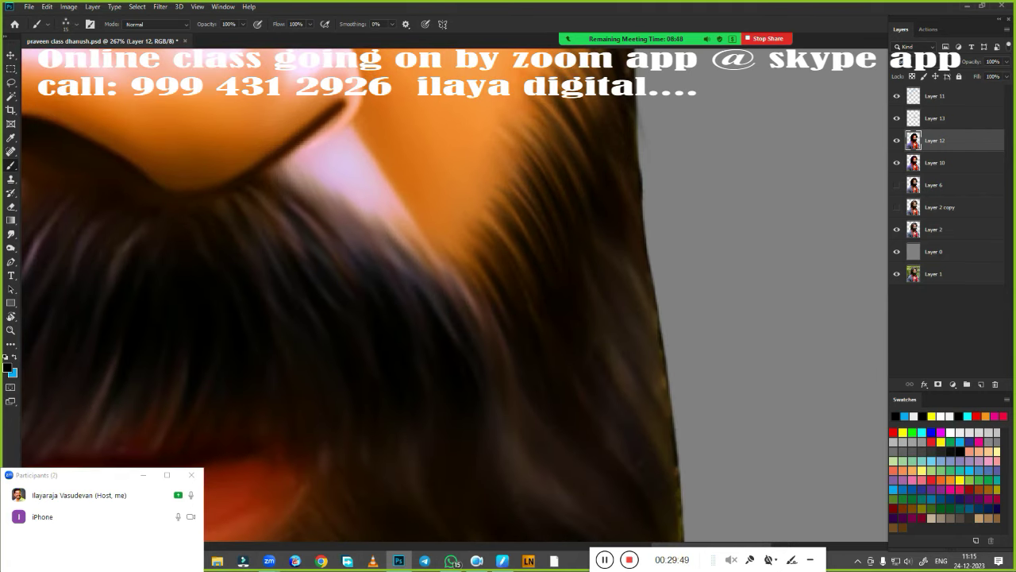
pyautogui.moveTo(485, 259); pyautogui.dragTo(502, 237)
pyautogui.moveTo(467, 326); pyautogui.dragTo(492, 264)
pyautogui.scroll(-5, 513, 382)
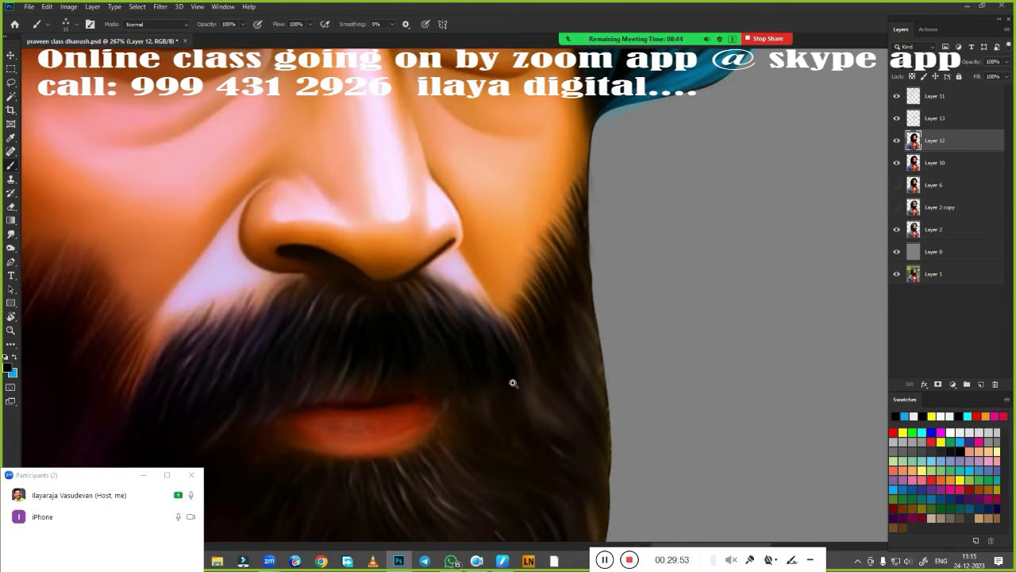
pyautogui.scroll(5, 586, 313)
pyautogui.moveTo(513, 210); pyautogui.dragTo(478, 155)
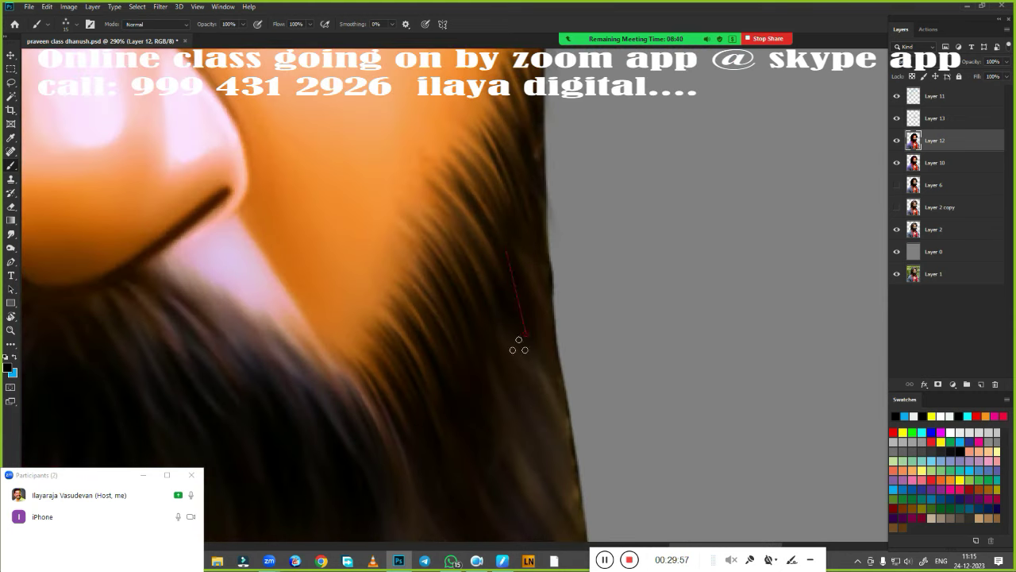
pyautogui.moveTo(477, 261); pyautogui.dragTo(487, 214)
pyautogui.scroll(-5, 500, 382)
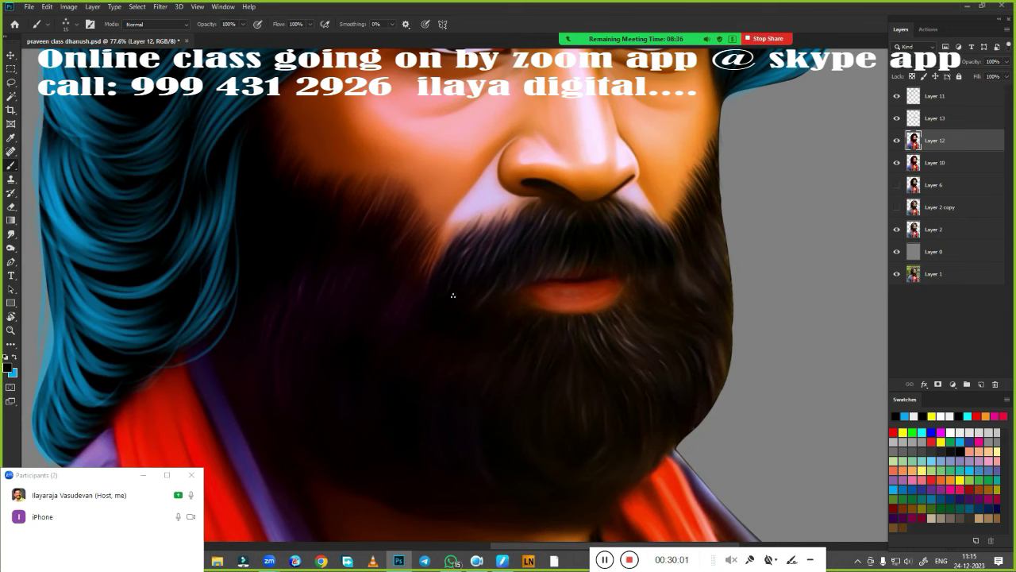
pyautogui.scroll(4, 453, 295)
pyautogui.scroll(2, 510, 325)
# Paint dark strands across the width of the moustache
pyautogui.moveTo(286, 243); pyautogui.dragTo(222, 469)
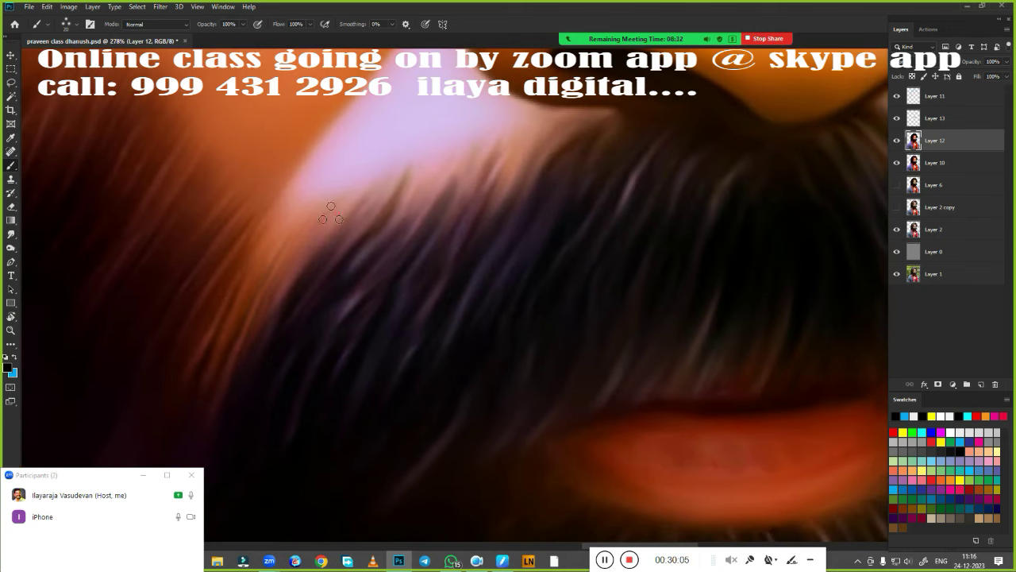
pyautogui.moveTo(329, 216); pyautogui.dragTo(270, 341)
pyautogui.moveTo(356, 205); pyautogui.dragTo(298, 314)
pyautogui.moveTo(405, 185); pyautogui.dragTo(330, 317)
pyautogui.moveTo(437, 176); pyautogui.dragTo(375, 287)
pyautogui.moveTo(470, 157); pyautogui.dragTo(458, 186)
pyautogui.moveTo(502, 148); pyautogui.dragTo(417, 327)
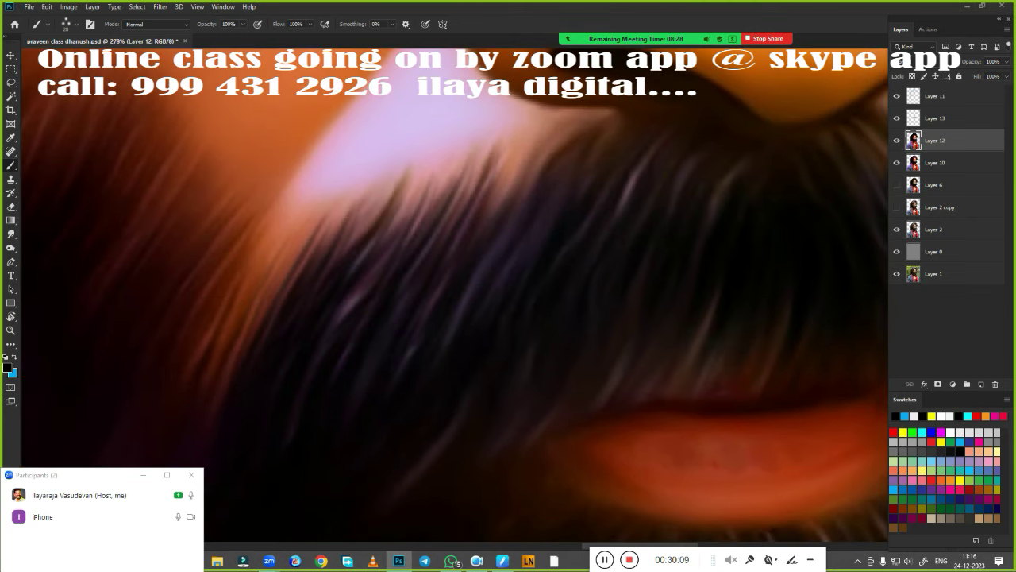
pyautogui.moveTo(532, 129); pyautogui.dragTo(425, 318)
pyautogui.moveTo(502, 227); pyautogui.dragTo(471, 296)
pyautogui.moveTo(579, 152); pyautogui.dragTo(531, 248)
pyautogui.moveTo(593, 177); pyautogui.dragTo(578, 200)
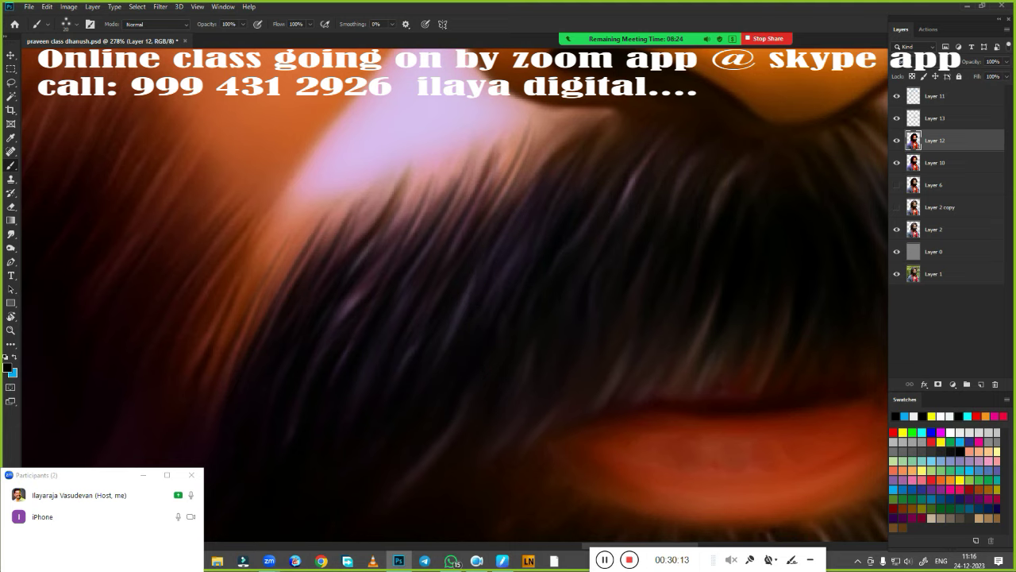
# Work more strands into the moustache's left side and a thin strand near the lips
pyautogui.moveTo(534, 154); pyautogui.dragTo(487, 232)
pyautogui.moveTo(457, 178); pyautogui.dragTo(438, 214)
pyautogui.moveTo(419, 179); pyautogui.dragTo(351, 310)
pyautogui.moveTo(309, 247); pyautogui.dragTo(270, 308)
pyautogui.moveTo(277, 255); pyautogui.dragTo(210, 378)
pyautogui.moveTo(297, 235); pyautogui.dragTo(224, 375)
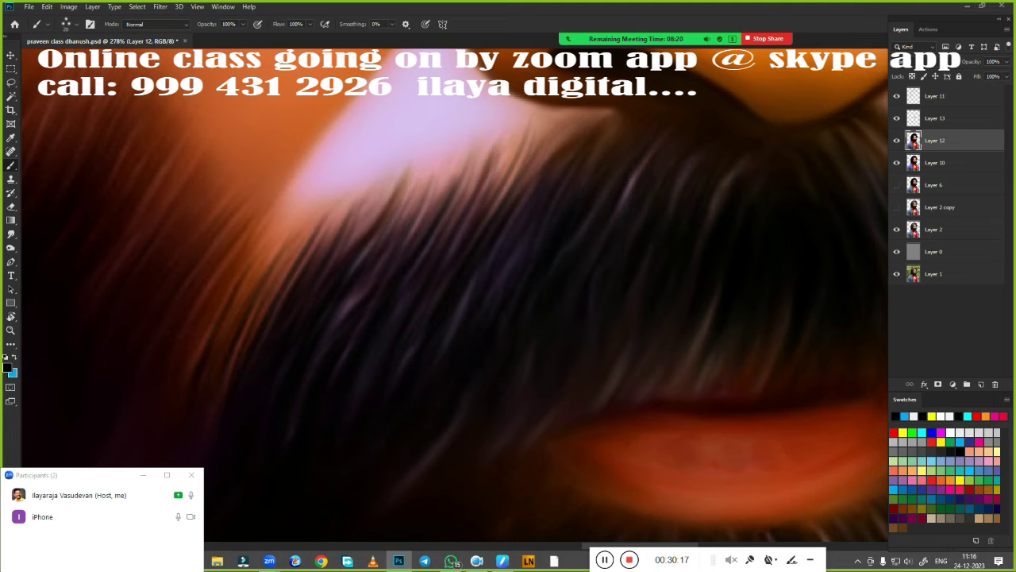
pyautogui.moveTo(608, 411); pyautogui.dragTo(250, 292)
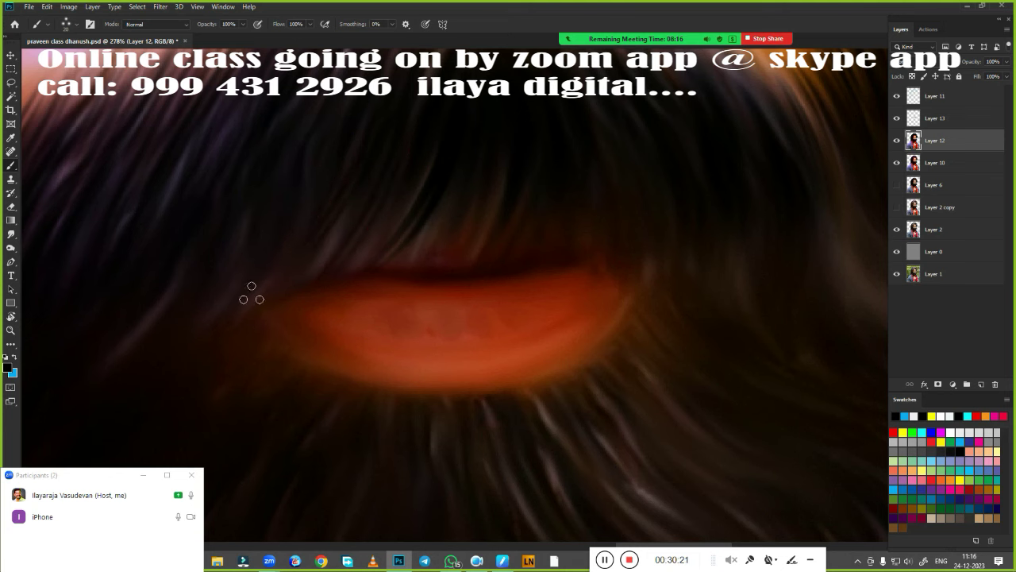
pyautogui.moveTo(103, 40); pyautogui.dragTo(586, 40)
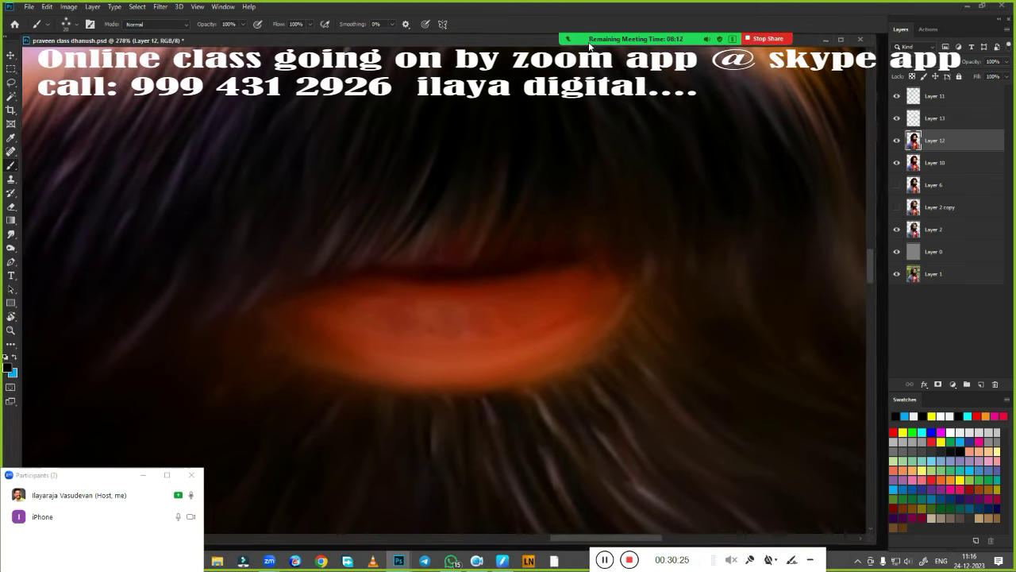
pyautogui.moveTo(574, 147); pyautogui.dragTo(554, 208)
# Toggle Layer 12's visibility to compare the beard, then select Layer 13
pyautogui.scroll(-5, 553, 208)
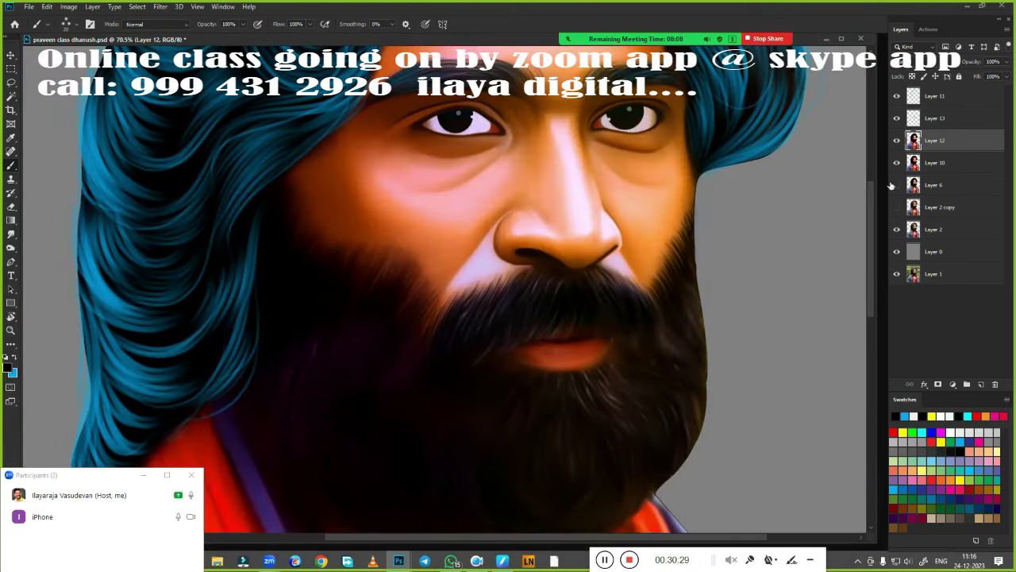
pyautogui.click(897, 141)
pyautogui.click(897, 141)
pyautogui.click(898, 141)
pyautogui.click(897, 140)
pyautogui.click(897, 141)
pyautogui.click(897, 141)
pyautogui.click(902, 119)
# Paint thin test strokes on the beard on Layer 13 and undo the last one
pyautogui.scroll(1, 606, 336)
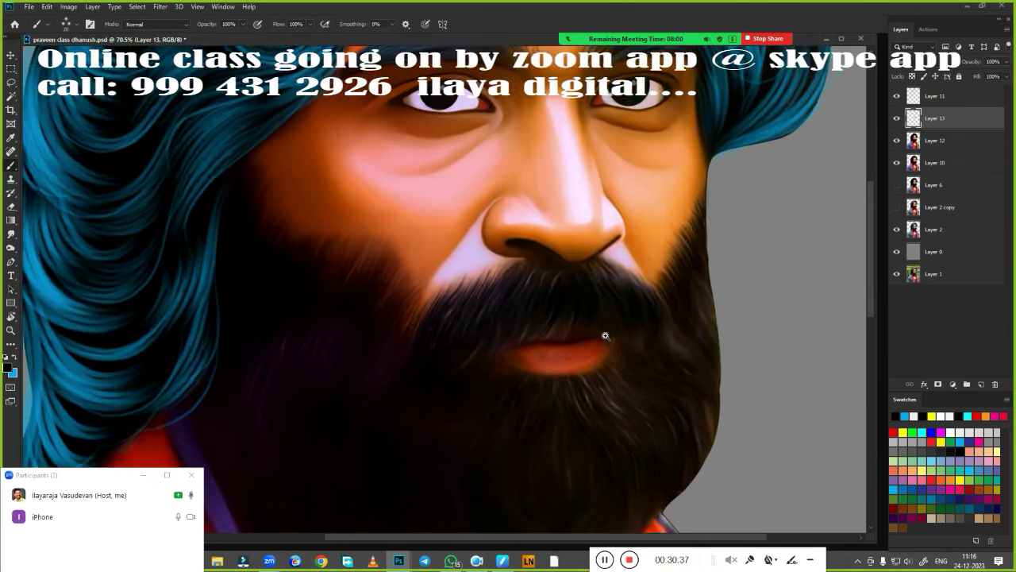
pyautogui.scroll(1, 701, 351)
pyautogui.scroll(1, 472, 351)
pyautogui.scroll(1, 496, 333)
pyautogui.scroll(2, 496, 333)
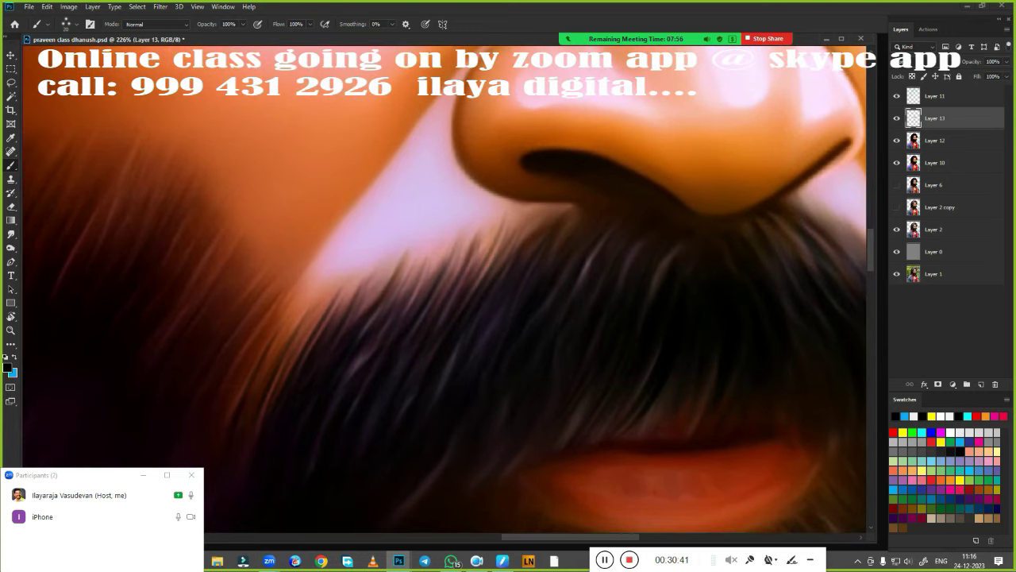
pyautogui.moveTo(610, 342); pyautogui.dragTo(400, 366)
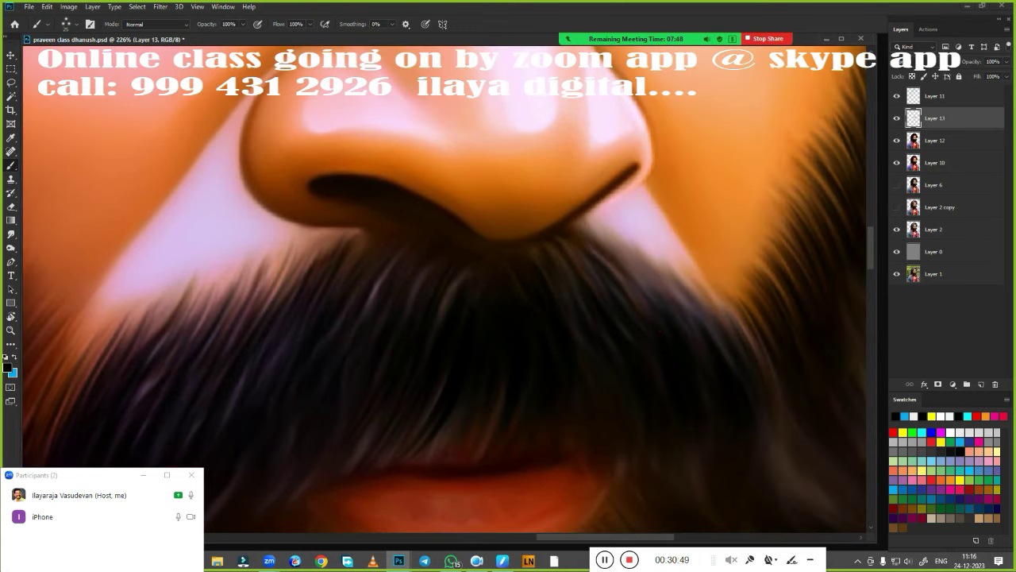
pyautogui.moveTo(770, 387); pyautogui.dragTo(774, 456)
pyautogui.moveTo(296, 374); pyautogui.dragTo(797, 307)
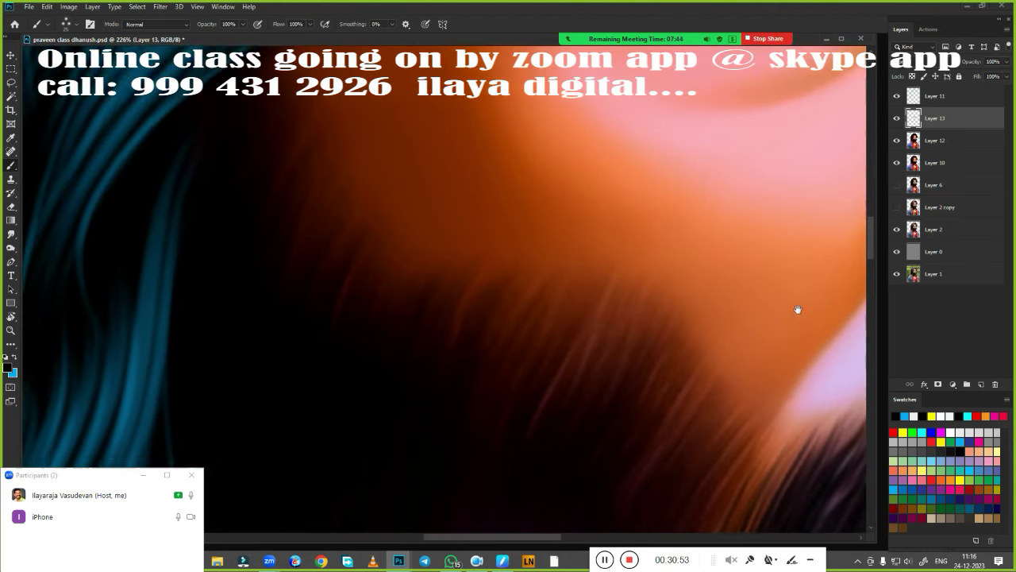
pyautogui.scroll(-2, 579, 366)
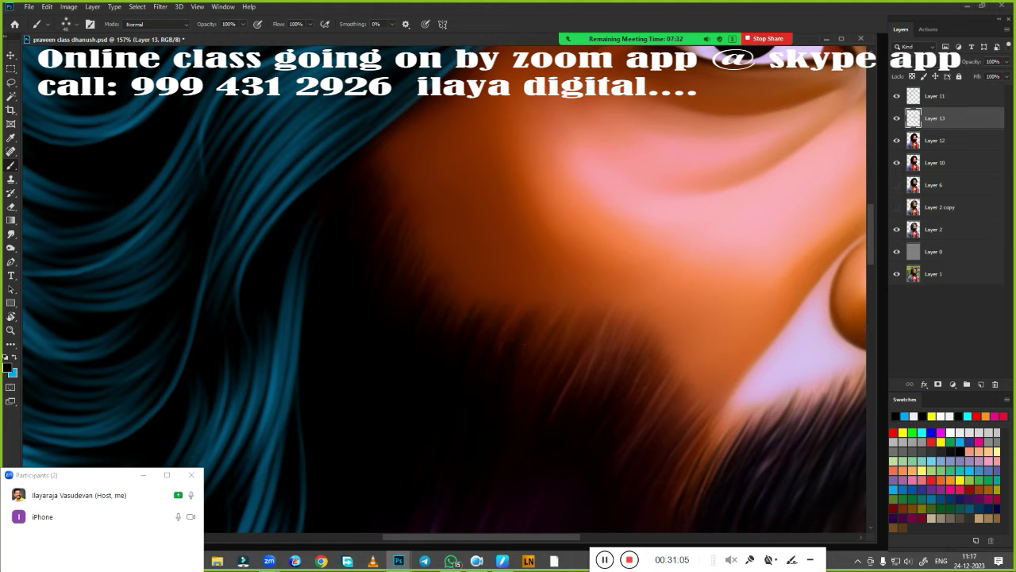
pyautogui.moveTo(548, 433); pyautogui.dragTo(545, 492)
pyautogui.hotkey('ctrl', 'z')
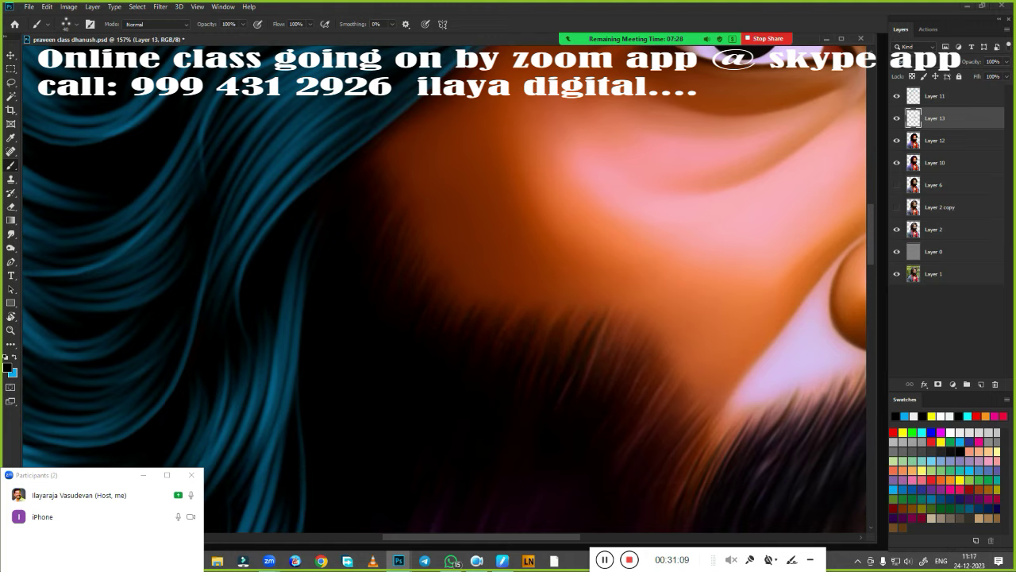
# Test the brush with a dab on the beard, then add a new empty Layer 14
pyautogui.moveTo(587, 413); pyautogui.dragTo(376, 278)
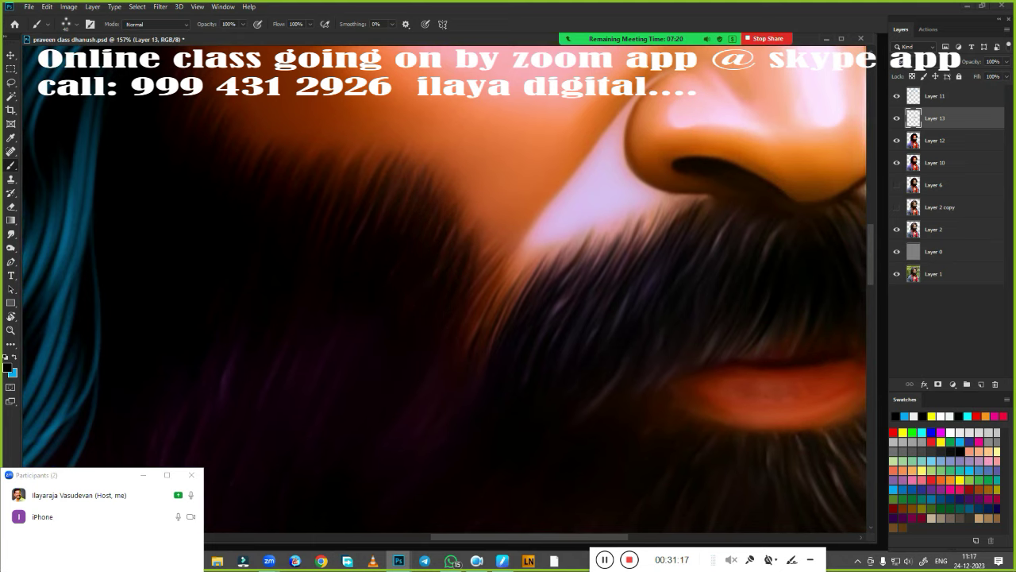
pyautogui.click(477, 352)
pyautogui.scroll(-5, 609, 310)
pyautogui.scroll(3, 585, 336)
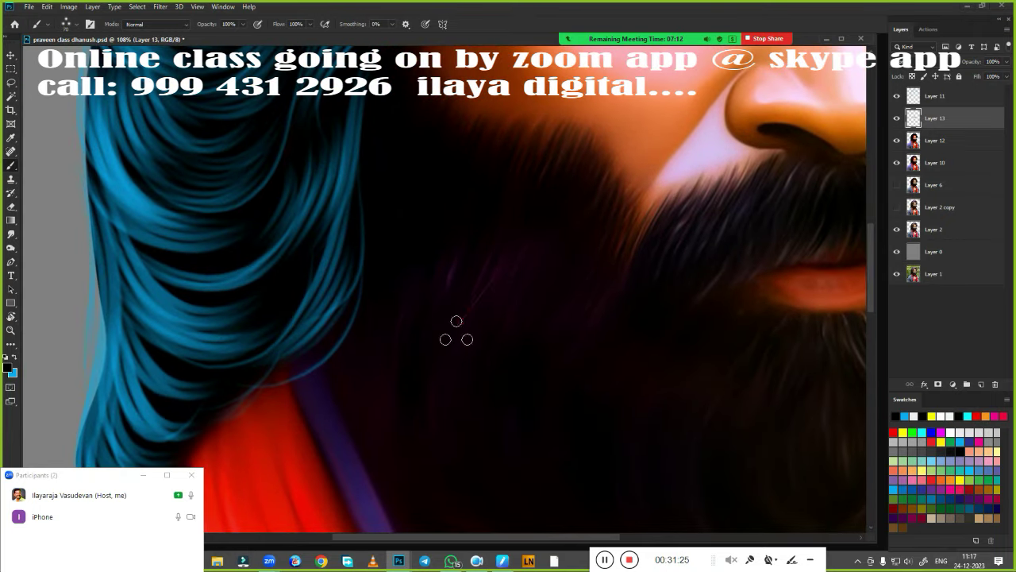
pyautogui.scroll(-4, 485, 282)
pyautogui.scroll(3, 485, 282)
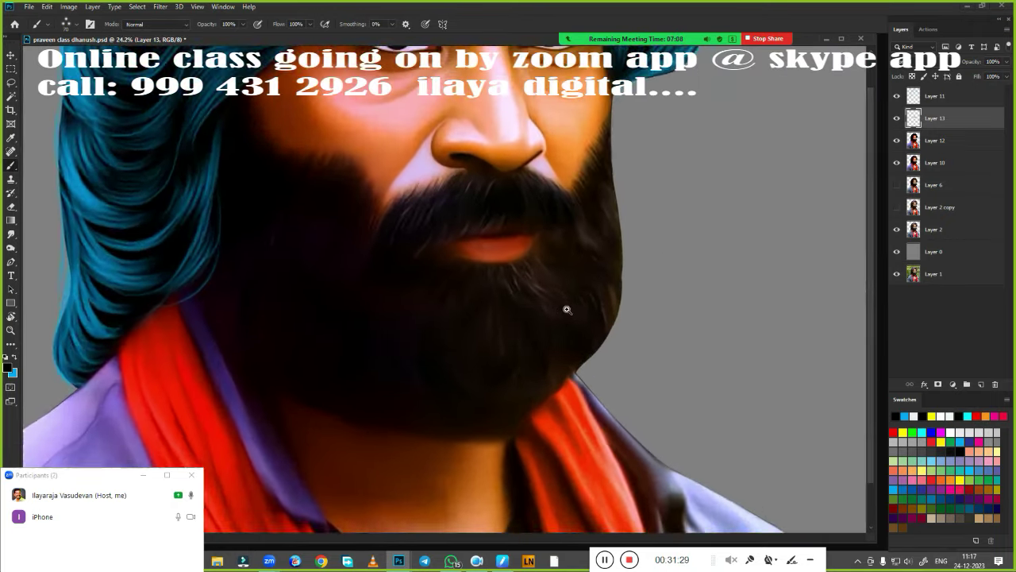
pyautogui.scroll(1, 485, 282)
pyautogui.click(982, 385)
pyautogui.scroll(1, 484, 282)
# Make blue the painting colour and paint blue strands over the dark beard
pyautogui.press('x')
pyautogui.scroll(2, 484, 282)
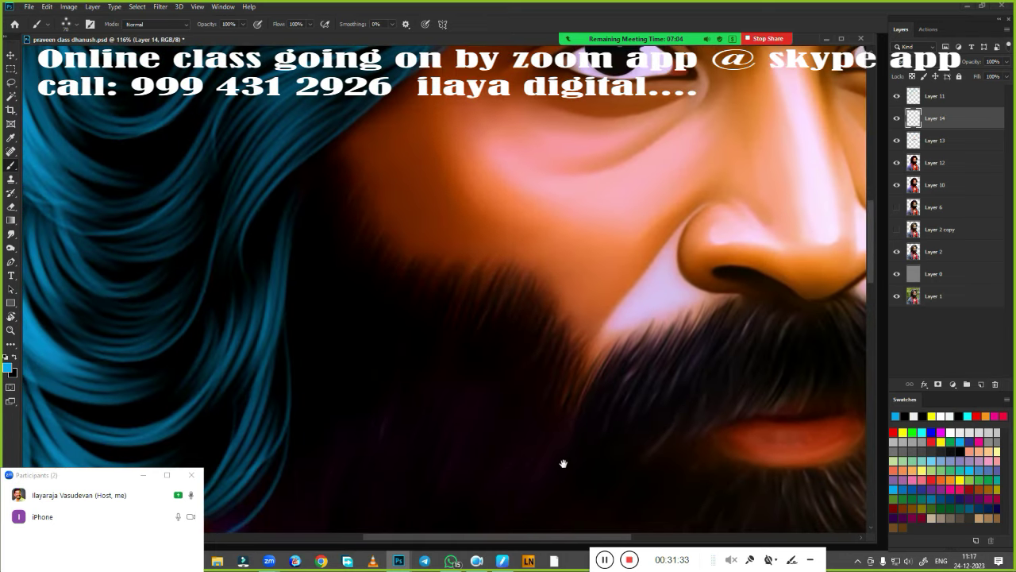
pyautogui.scroll(2, 563, 466)
pyautogui.scroll(2, 532, 299)
pyautogui.scroll(1, 606, 355)
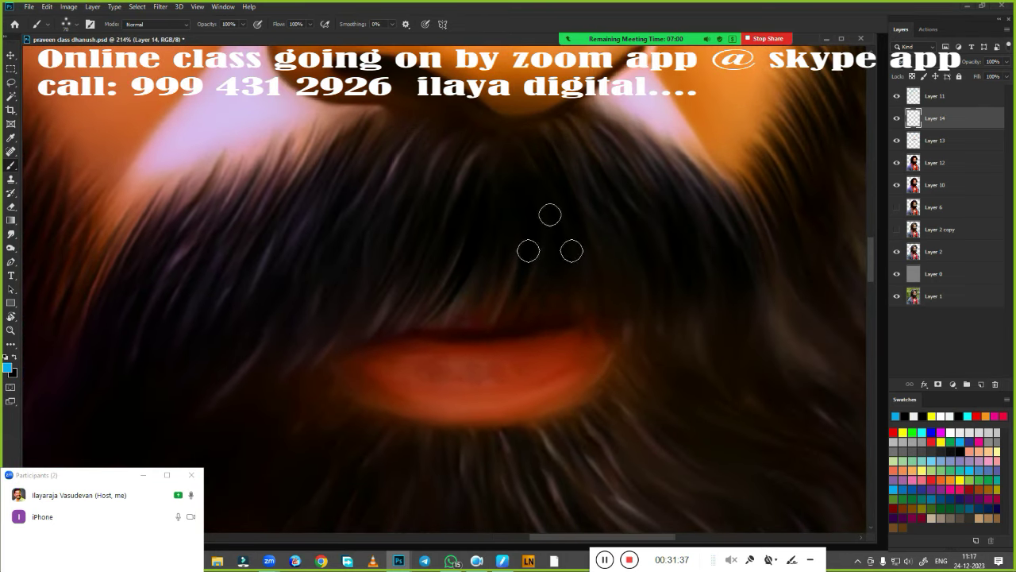
pyautogui.moveTo(609, 230); pyautogui.dragTo(705, 373)
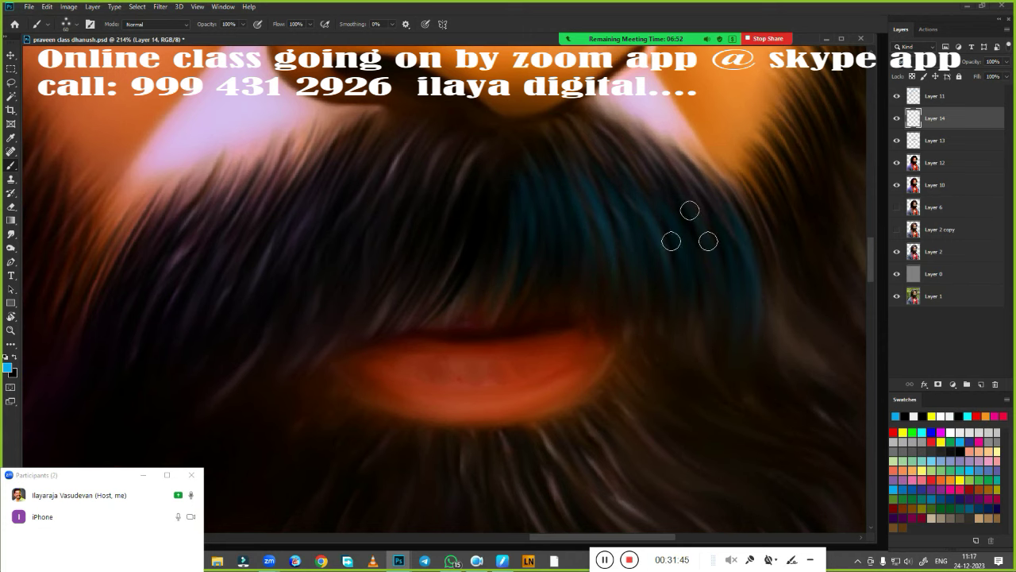
pyautogui.moveTo(767, 342); pyautogui.dragTo(882, 313)
# Add several fine bluish hair strands through the moustache
pyautogui.moveTo(278, 243); pyautogui.dragTo(257, 306)
pyautogui.moveTo(323, 258); pyautogui.dragTo(300, 321)
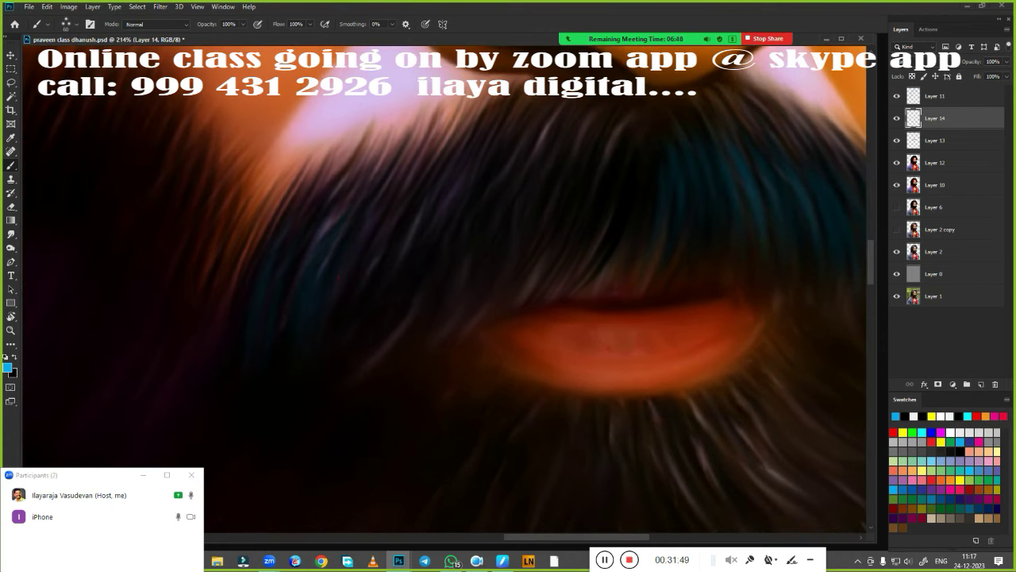
pyautogui.moveTo(358, 226); pyautogui.dragTo(321, 336)
pyautogui.moveTo(233, 278); pyautogui.dragTo(215, 357)
pyautogui.moveTo(491, 149); pyautogui.dragTo(475, 202)
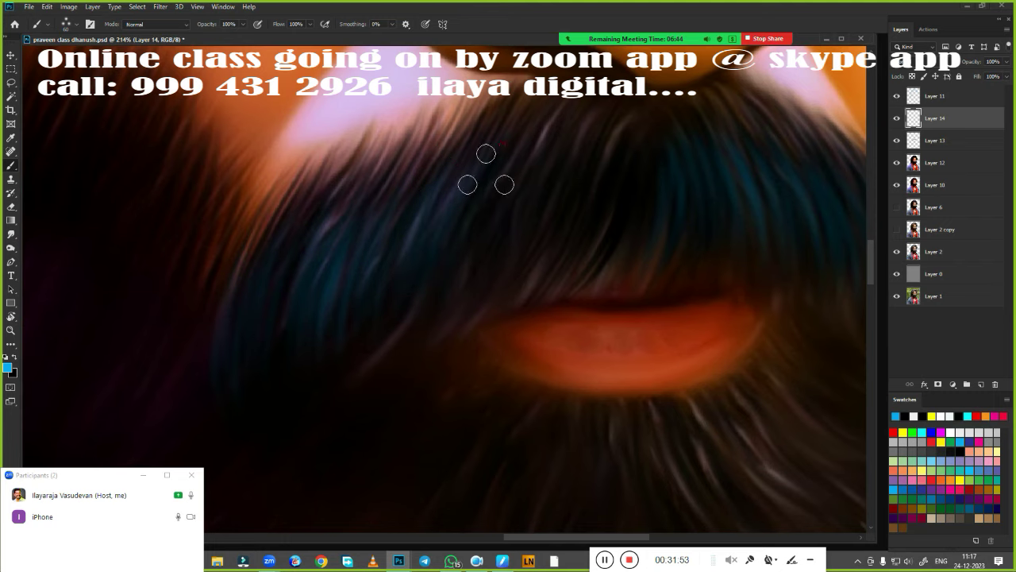
pyautogui.moveTo(524, 152); pyautogui.dragTo(498, 258)
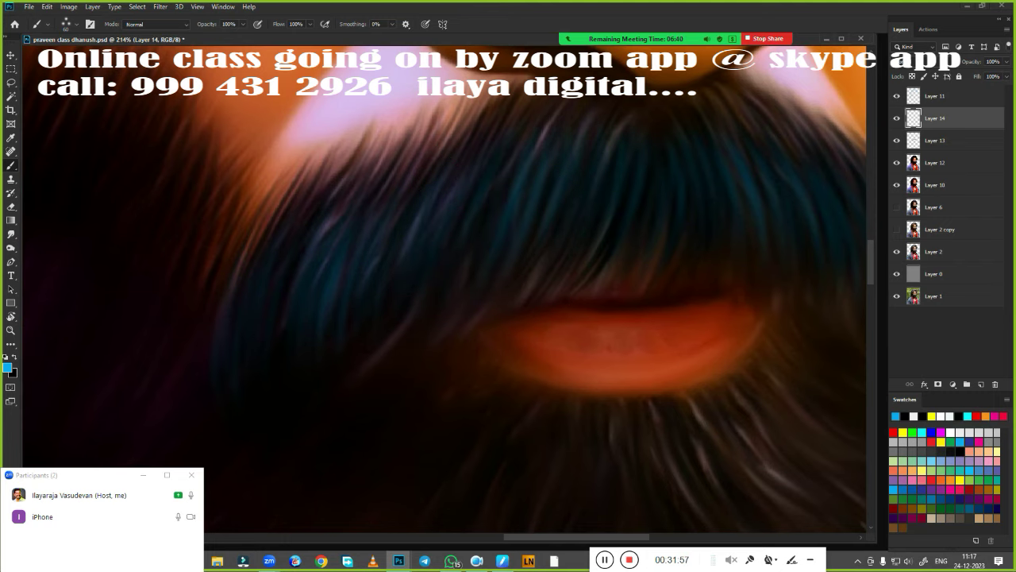
# Zoom in and paint bluish strands along the beard's right edge
pyautogui.hotkey('ctrl', '0')
pyautogui.scroll(3, 628, 454)
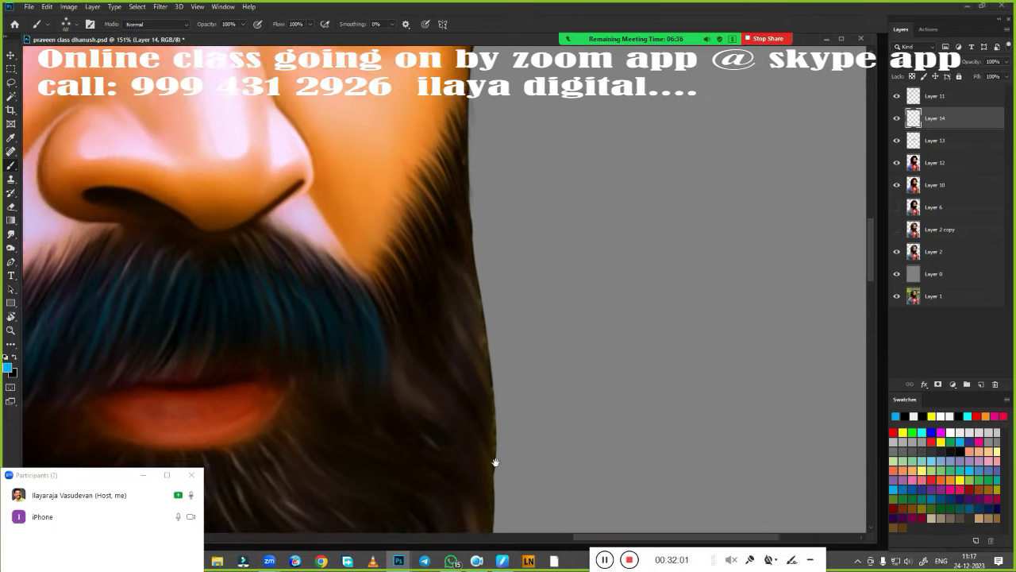
pyautogui.scroll(2, 582, 297)
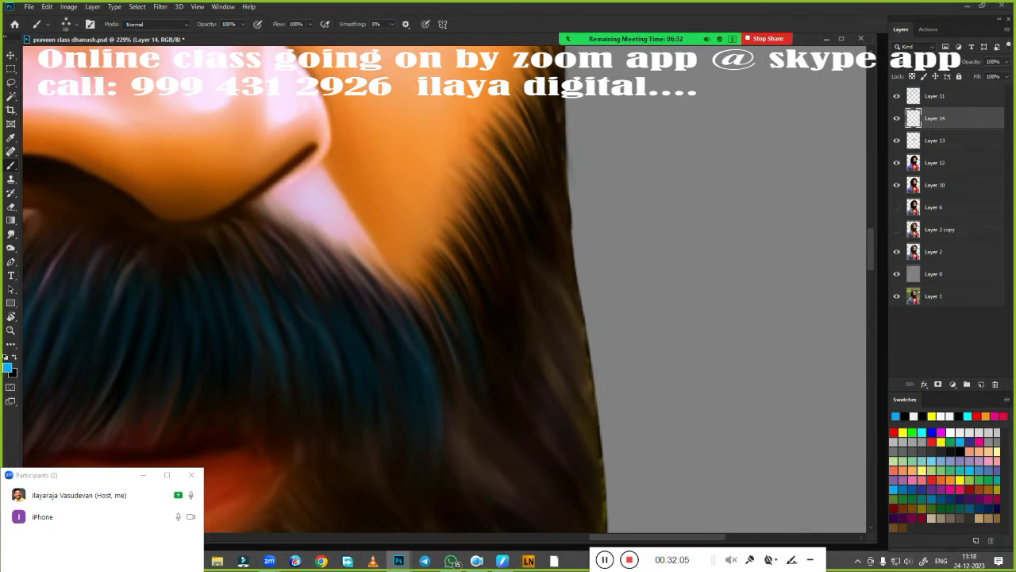
pyautogui.moveTo(544, 135); pyautogui.dragTo(501, 286)
pyautogui.scroll(-5, 590, 307)
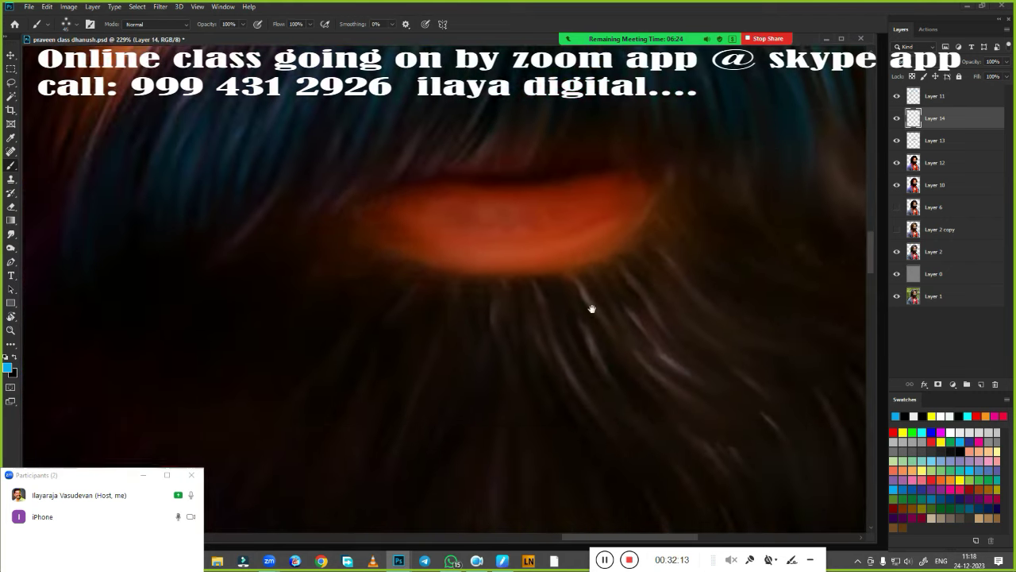
# Briefly switch to Layer 13, then return to Layer 14 with blue as the painting colour
pyautogui.press('x')
pyautogui.click(934, 139)
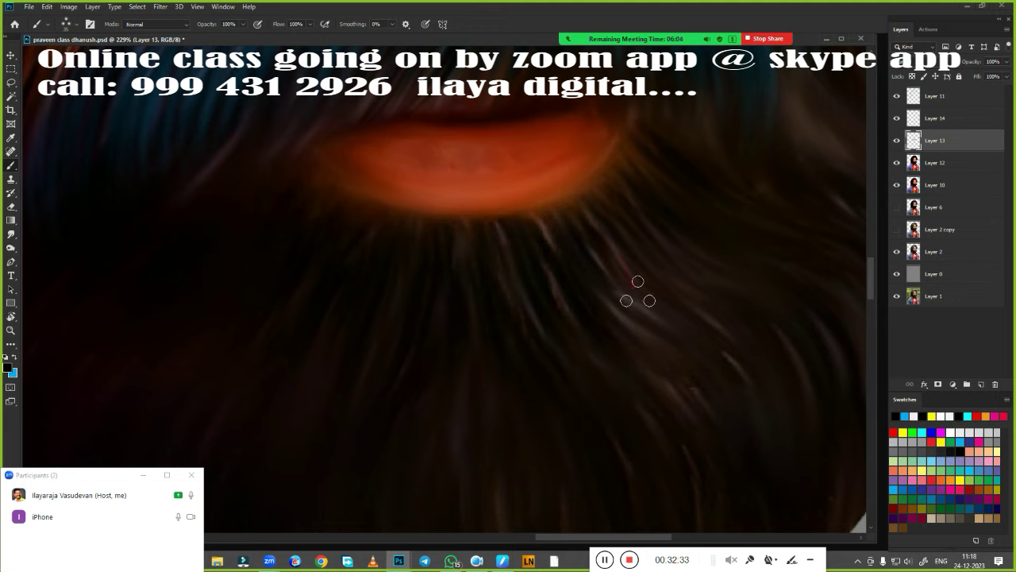
pyautogui.hotkey('alt', ']')
pyautogui.press('x')
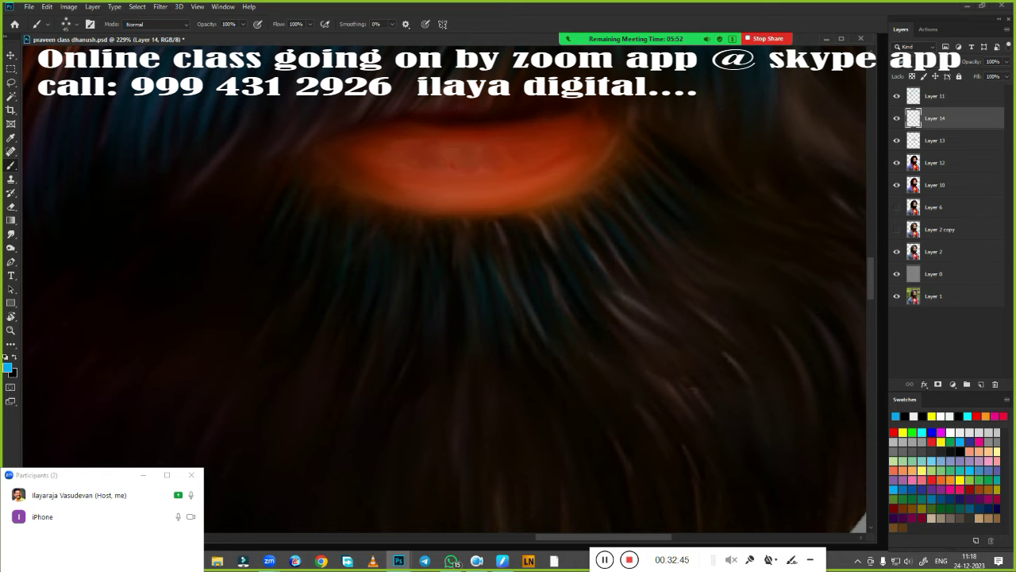
pyautogui.scroll(-5, 601, 447)
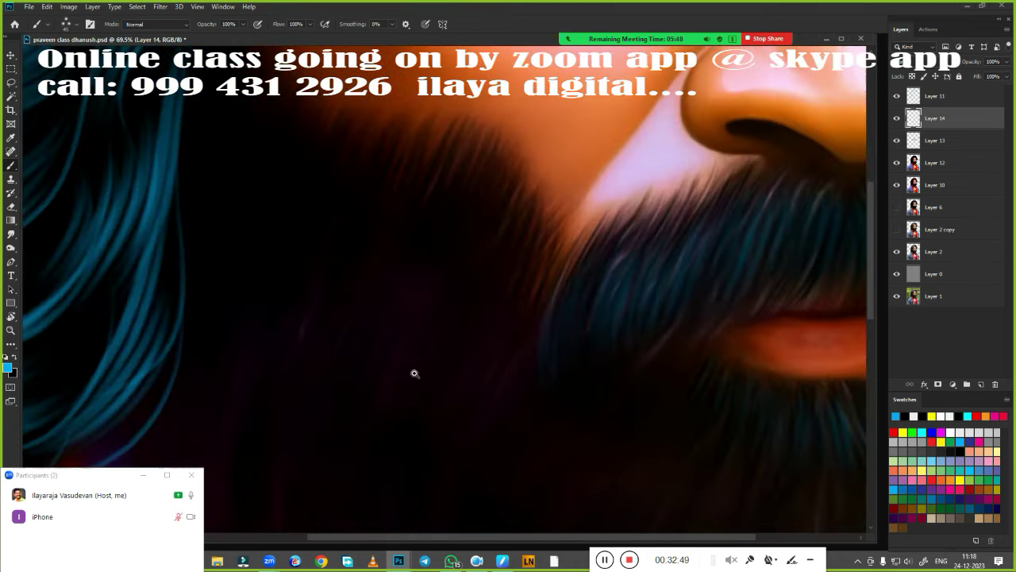
pyautogui.scroll(3, 416, 370)
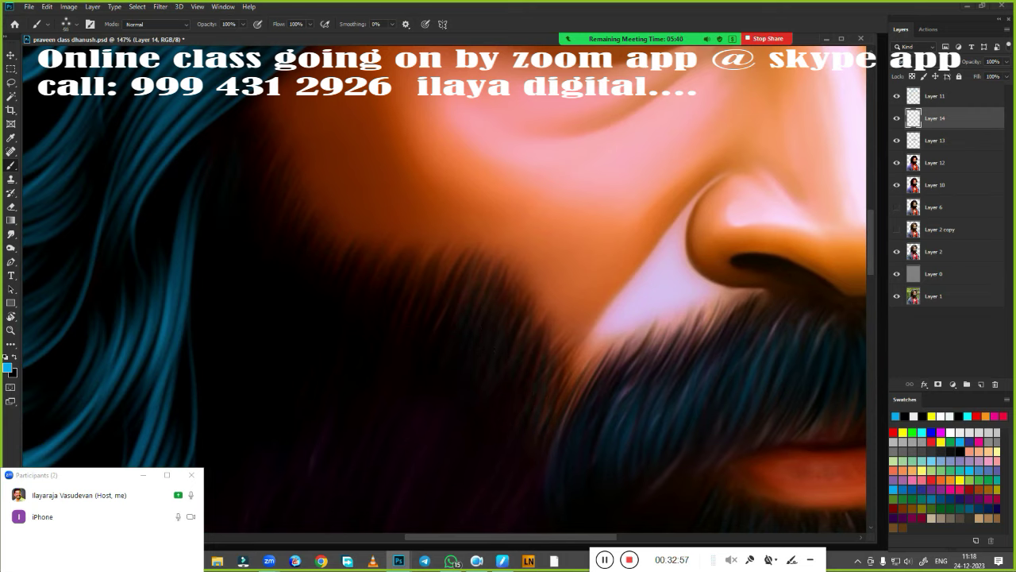
# Add one more thin strand in the dark beard, zoom out, and select Layer 12
pyautogui.moveTo(259, 256); pyautogui.dragTo(256, 301)
pyautogui.scroll(-5, 536, 461)
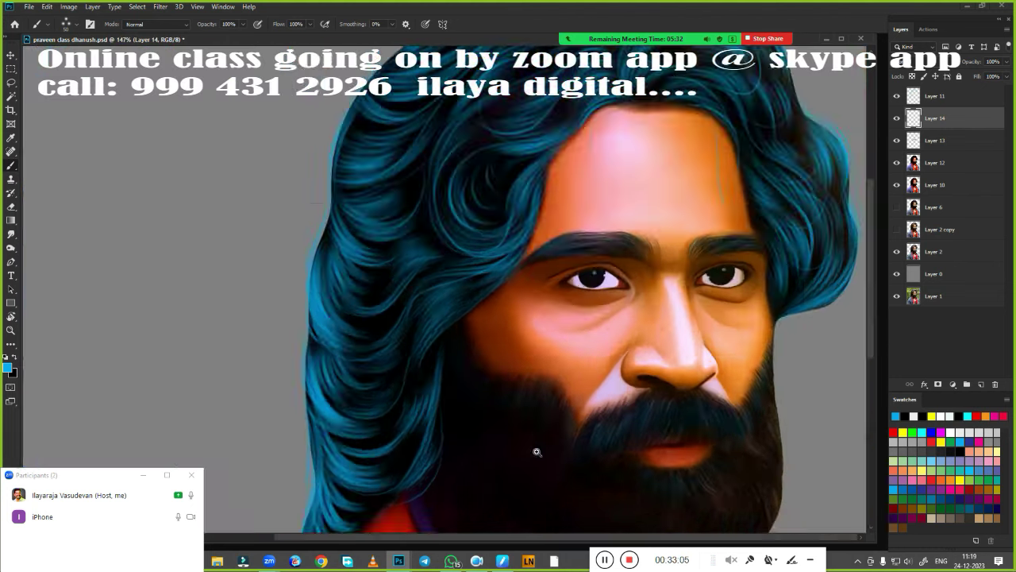
pyautogui.moveTo(536, 460); pyautogui.dragTo(558, 245)
pyautogui.click(945, 162)
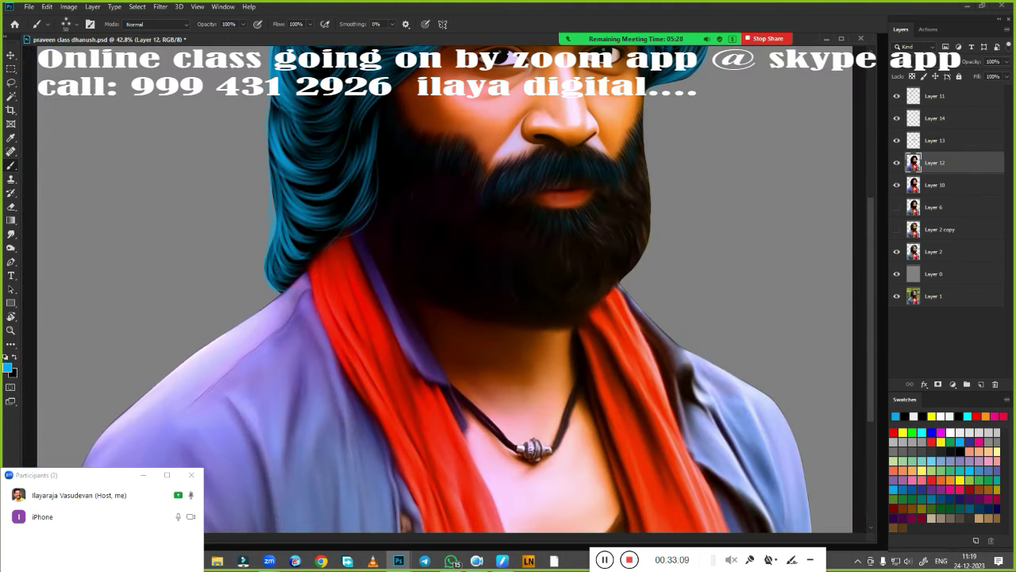
# Set up the Burn tool (Shadows, 72% exposure, about 200 px), fit the portrait, and reselect Layer 14
pyautogui.press('o')
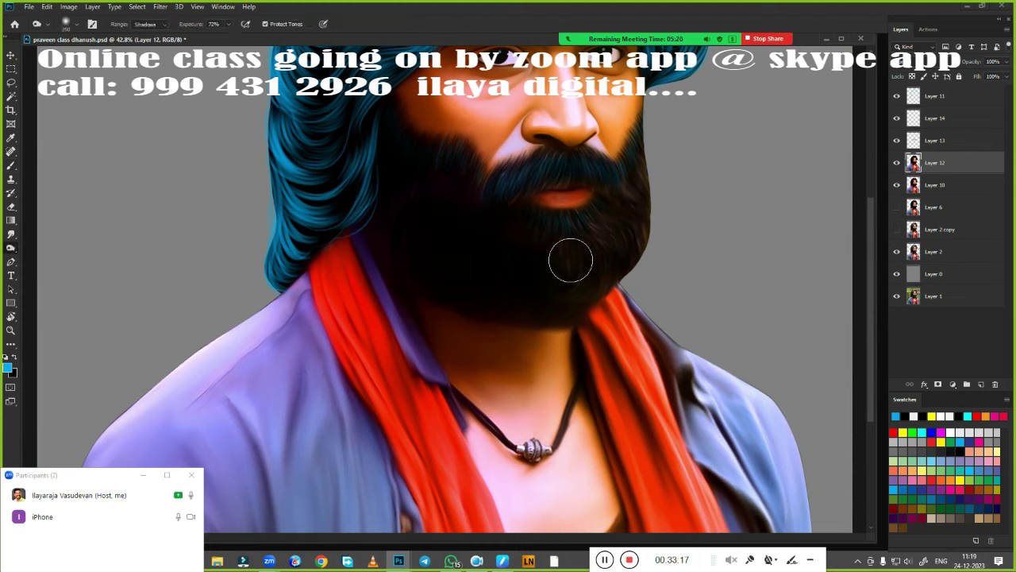
pyautogui.press('[')
pyautogui.press('[')
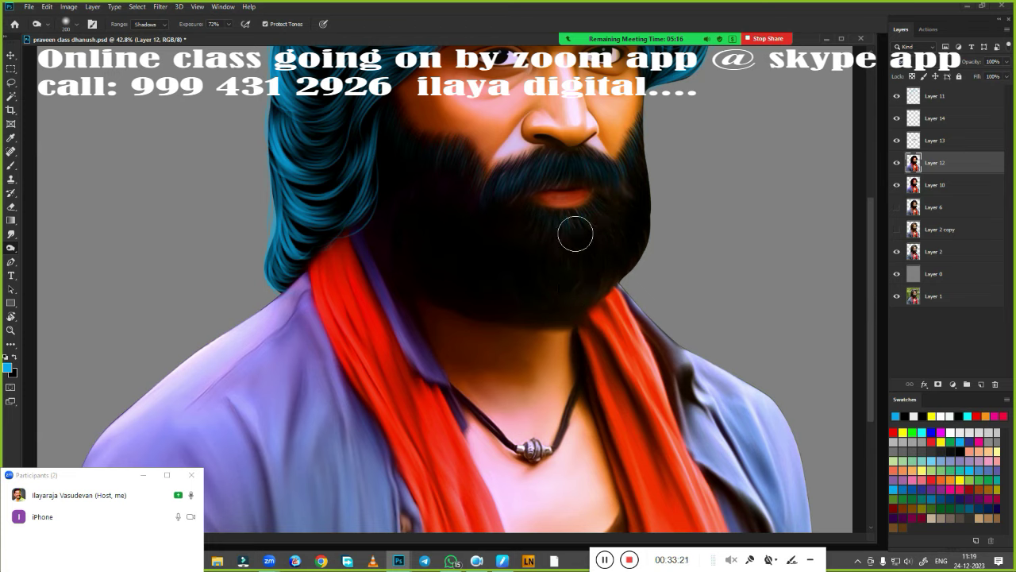
pyautogui.press(']')
pyautogui.press(']')
pyautogui.press(']')
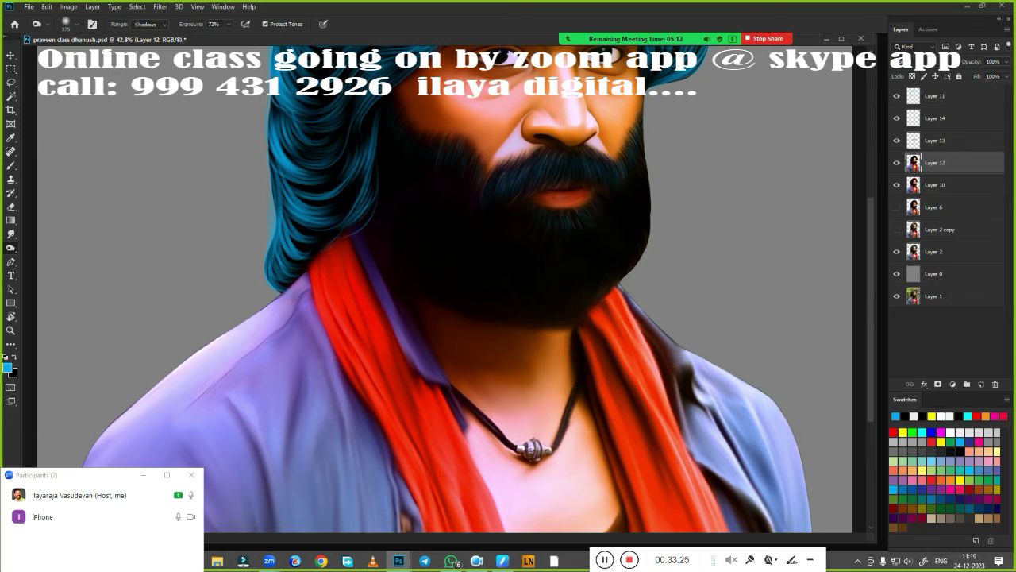
pyautogui.press(']')
pyautogui.hotkey('ctrl', '0')
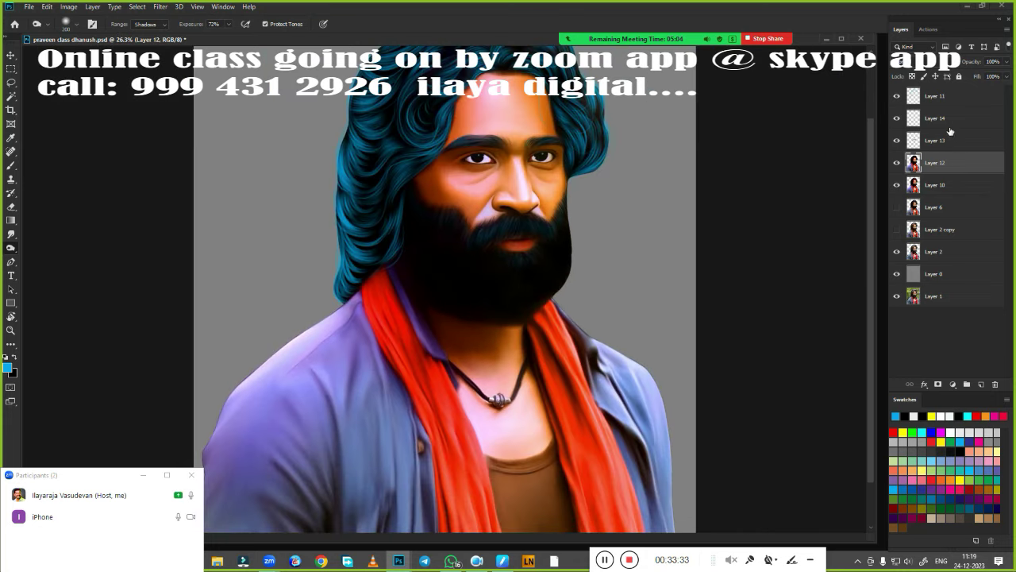
pyautogui.click(949, 121)
# Switch back to the Brush and smooth the beard's right edge with a grey stroke
pyautogui.press('b')
pyautogui.moveTo(465, 325)
pyautogui.mouseDown()
pyautogui.moveTo(514, 465)
pyautogui.moveTo(471, 452)
pyautogui.mouseUp()
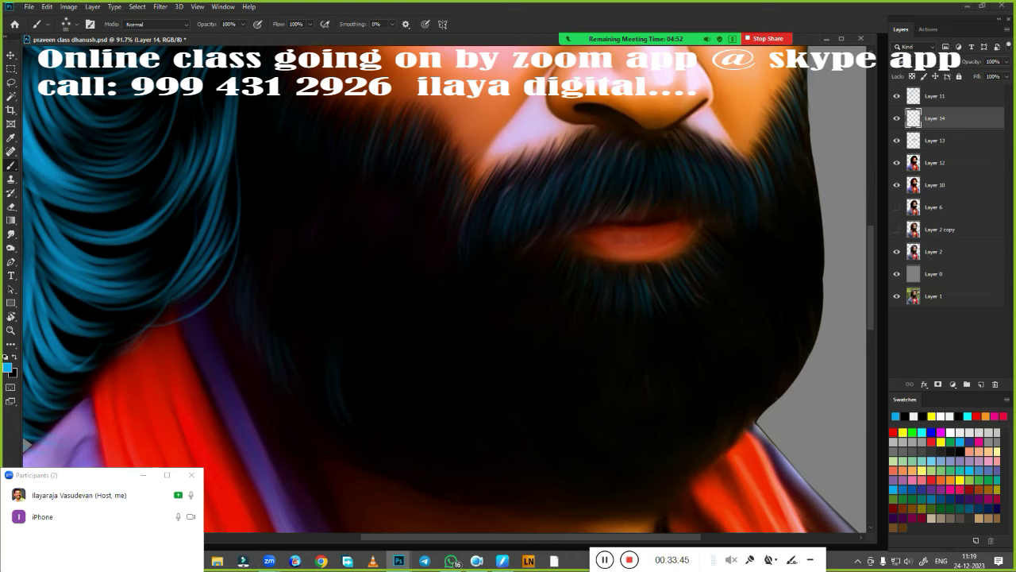
pyautogui.scroll(-3, 352, 329)
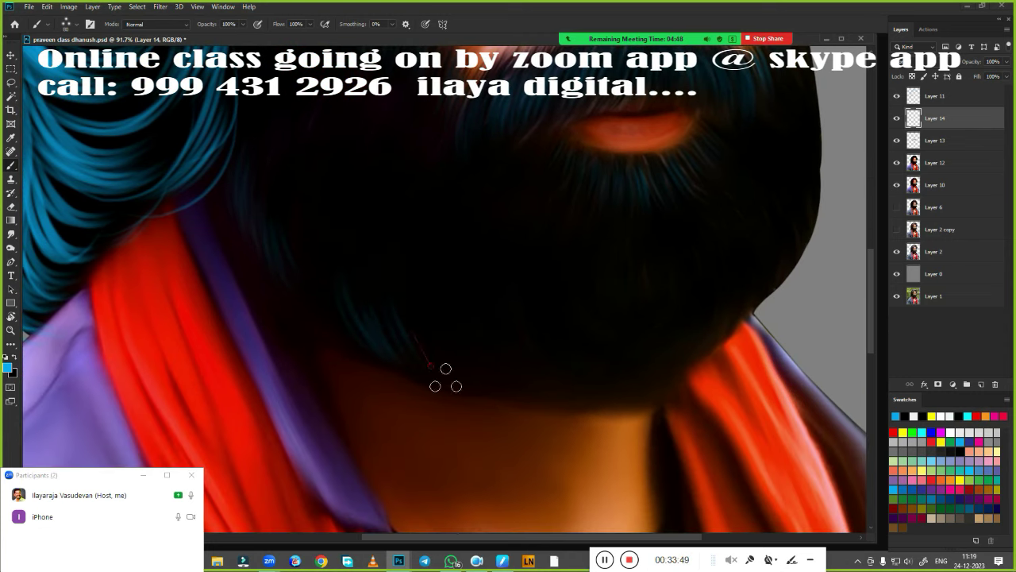
pyautogui.hscroll(3, 386, 363)
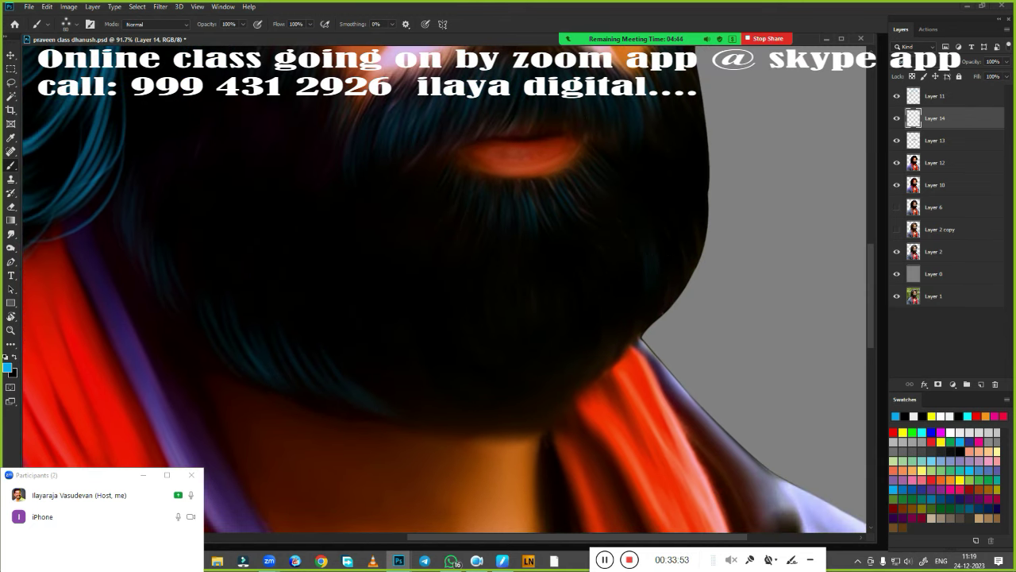
pyautogui.moveTo(679, 263); pyautogui.dragTo(689, 214)
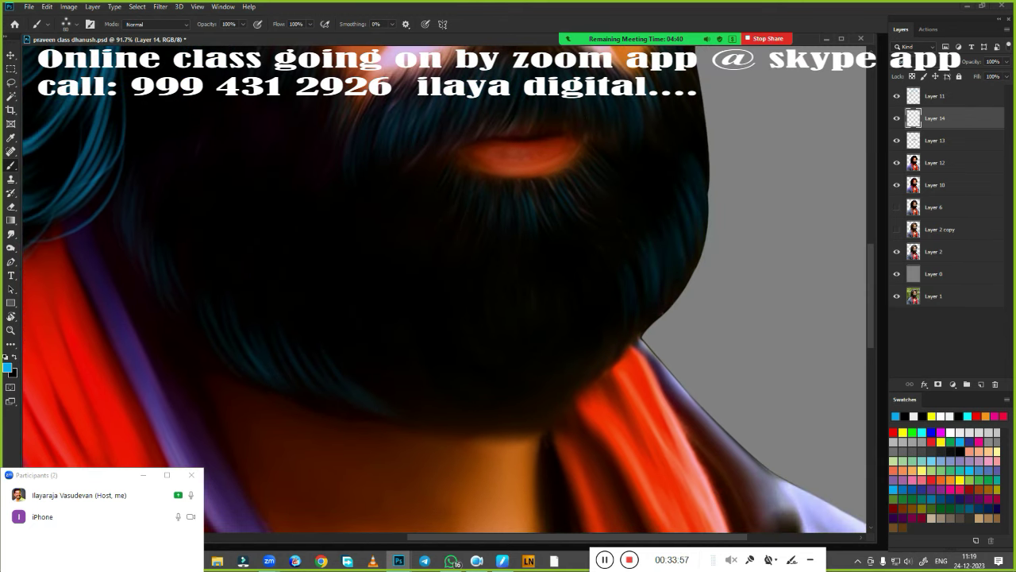
pyautogui.scroll(4, 667, 267)
pyautogui.hscroll(2, 667, 268)
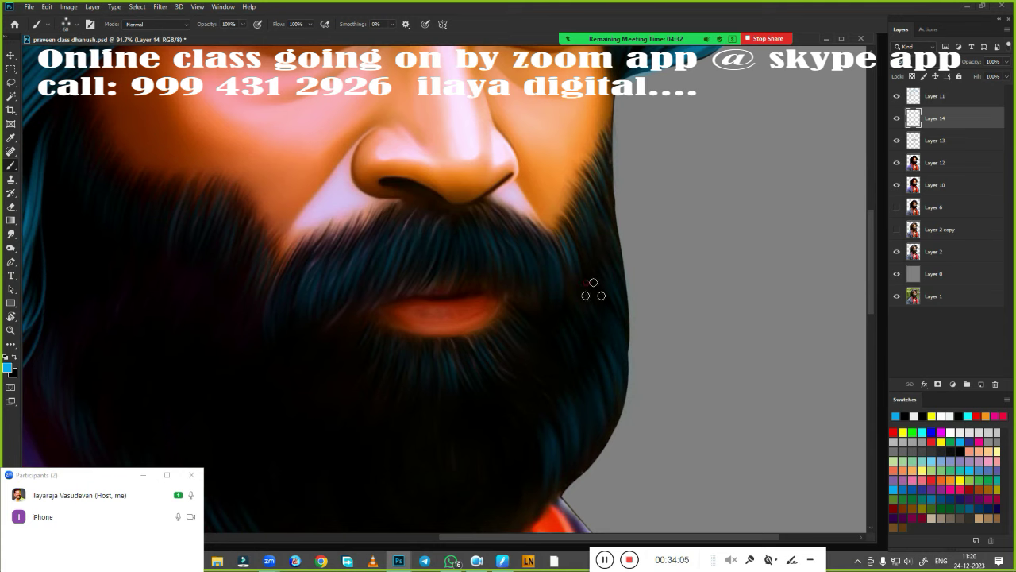
pyautogui.scroll(-4, 593, 288)
pyautogui.hscroll(-4, 594, 289)
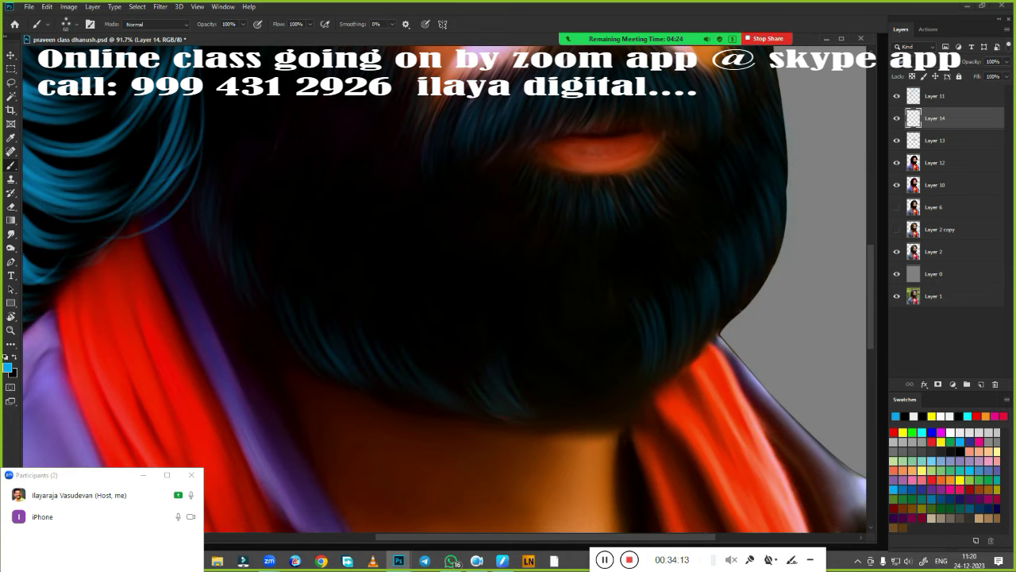
# Paint faint hair strands at the beard's lower edge and across the beard
pyautogui.moveTo(509, 359); pyautogui.dragTo(532, 405)
pyautogui.moveTo(493, 309); pyautogui.dragTo(534, 365)
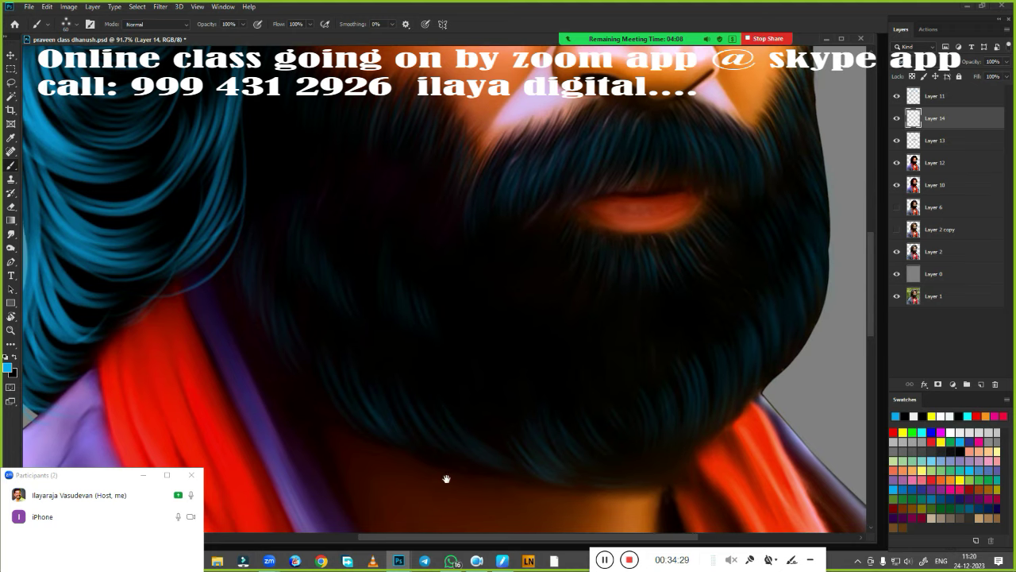
pyautogui.moveTo(447, 476); pyautogui.dragTo(339, 390)
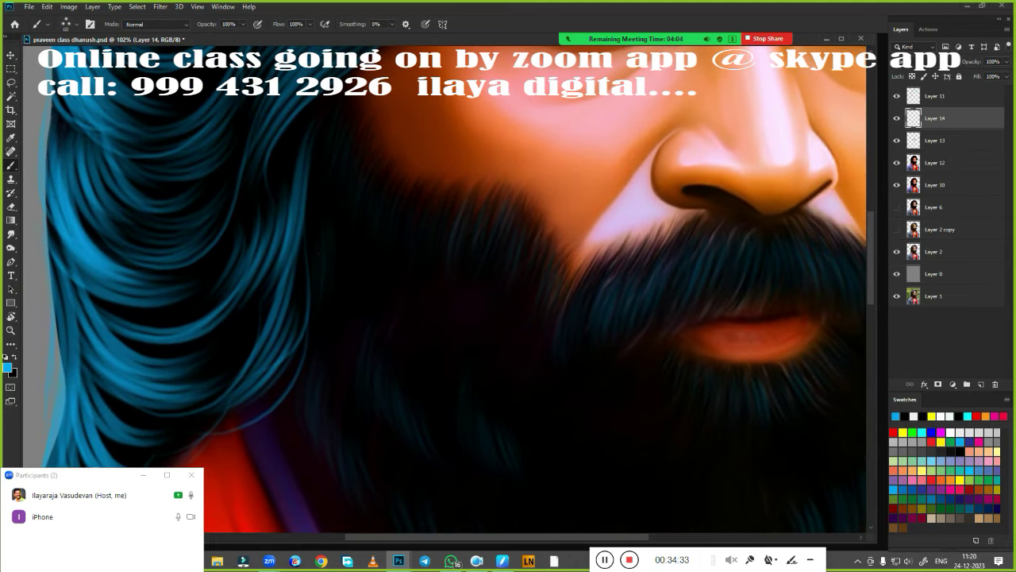
pyautogui.moveTo(346, 276); pyautogui.dragTo(334, 369)
pyautogui.moveTo(428, 354); pyautogui.dragTo(316, 314)
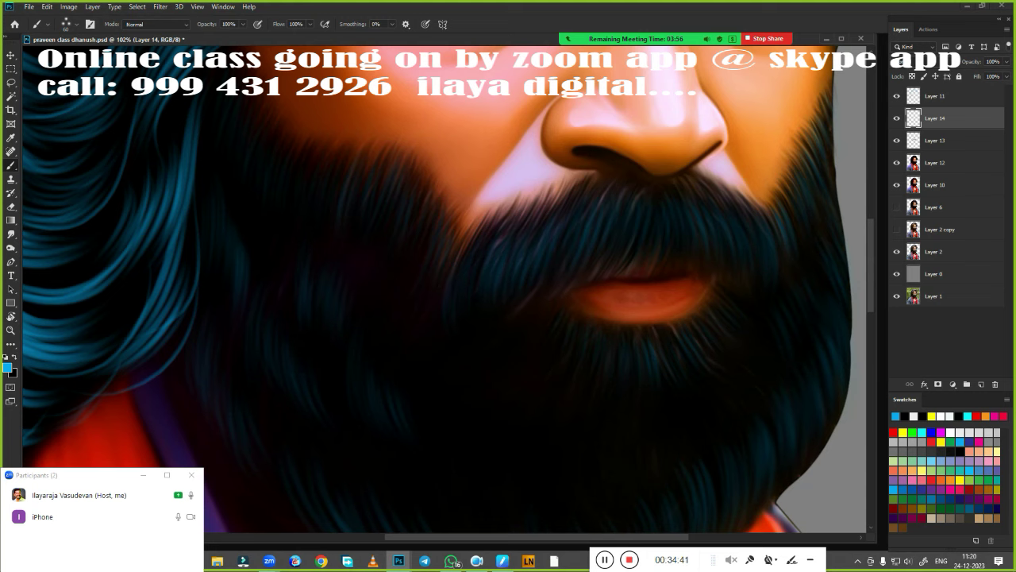
pyautogui.moveTo(459, 390)
pyautogui.mouseDown()
pyautogui.moveTo(375, 341)
pyautogui.moveTo(345, 260)
pyautogui.mouseUp()
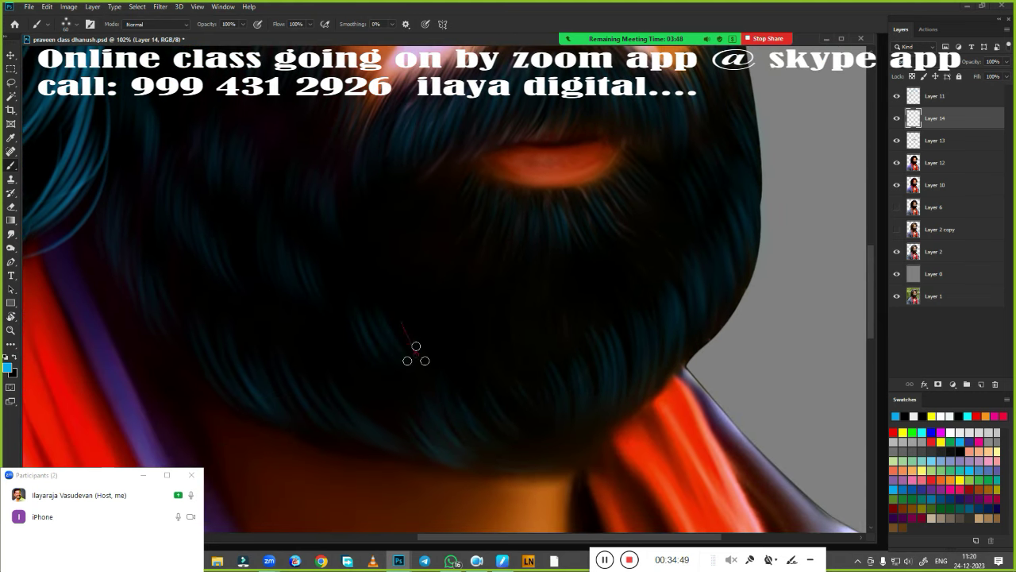
pyautogui.moveTo(416, 353)
pyautogui.mouseDown()
pyautogui.moveTo(484, 380)
pyautogui.moveTo(407, 445)
pyautogui.mouseUp()
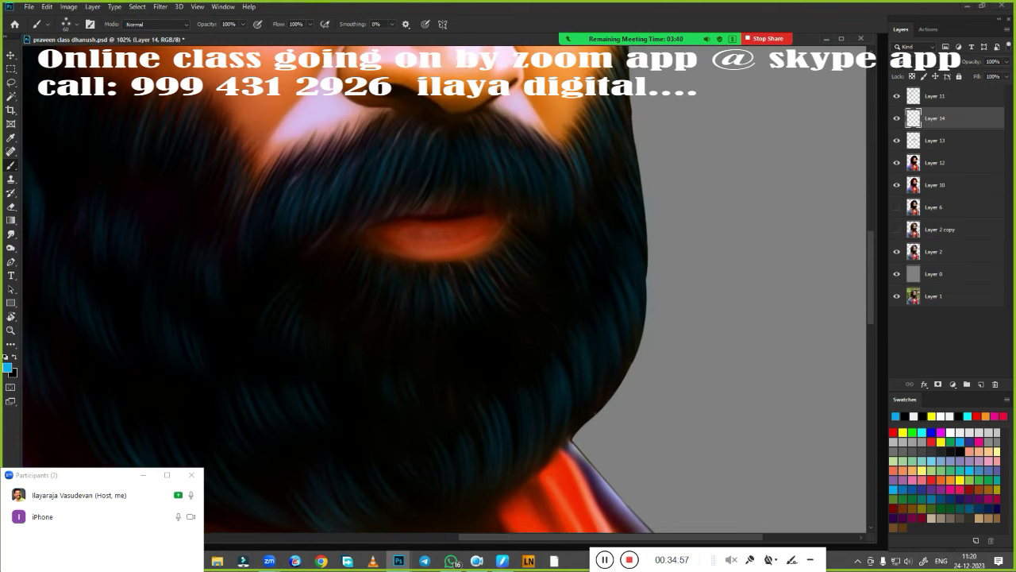
# Add thin strands along the beard's edge near the lips, then fit the whole portrait in view
pyautogui.moveTo(445, 286); pyautogui.dragTo(521, 179)
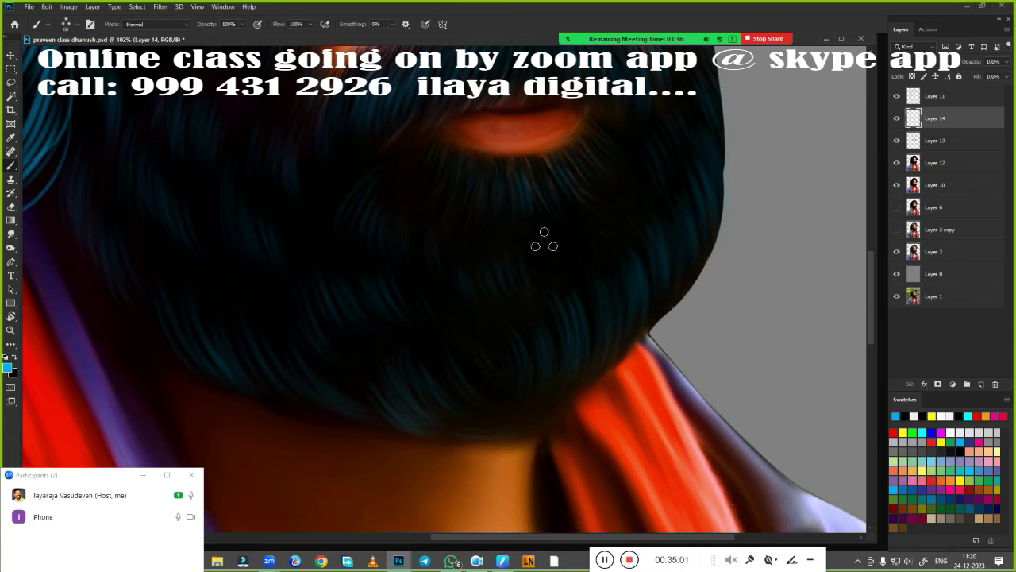
pyautogui.moveTo(600, 281); pyautogui.dragTo(473, 356)
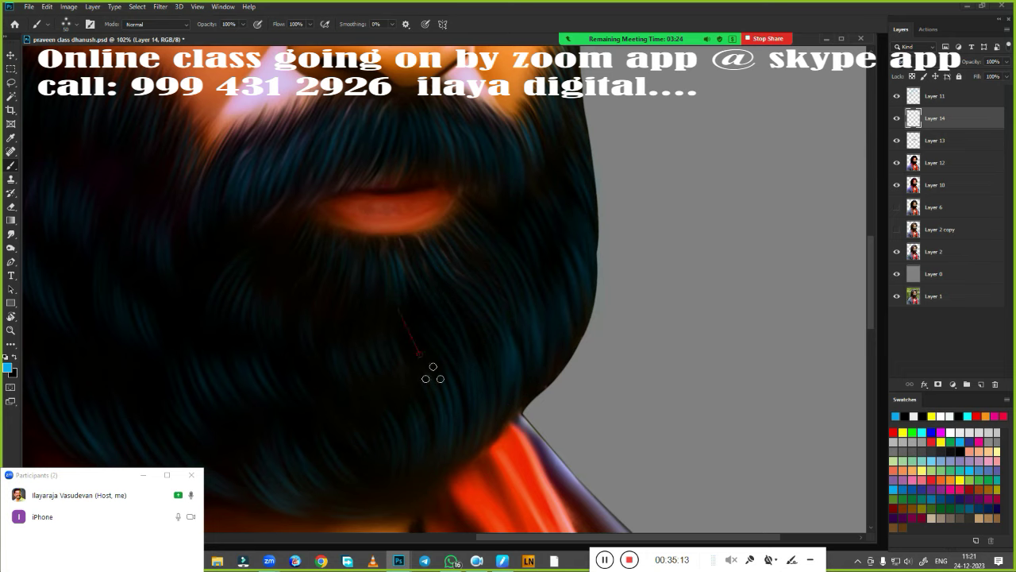
pyautogui.moveTo(512, 401); pyautogui.dragTo(629, 387)
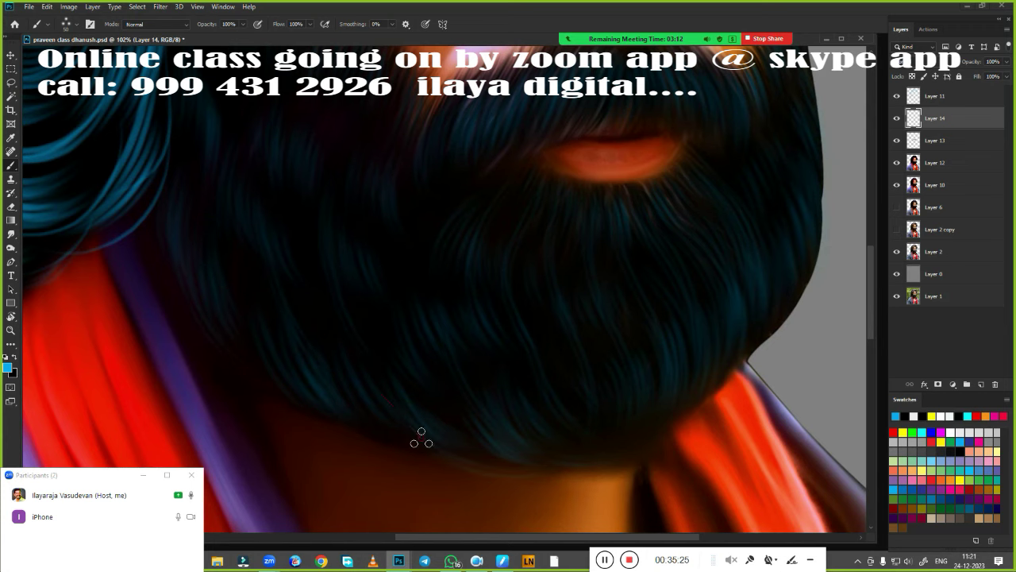
pyautogui.moveTo(420, 431); pyautogui.dragTo(476, 556)
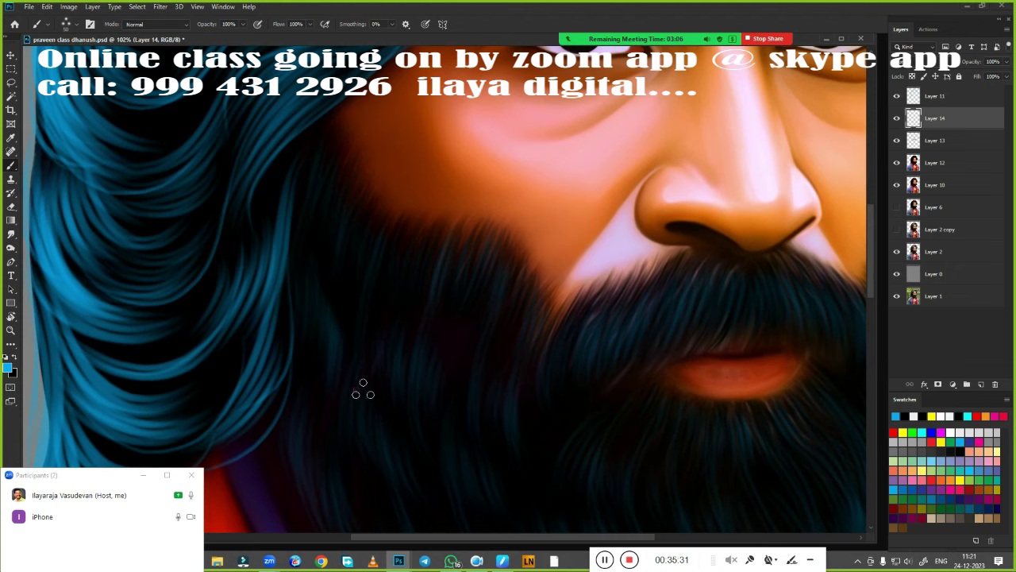
pyautogui.moveTo(358, 390); pyautogui.dragTo(437, 199)
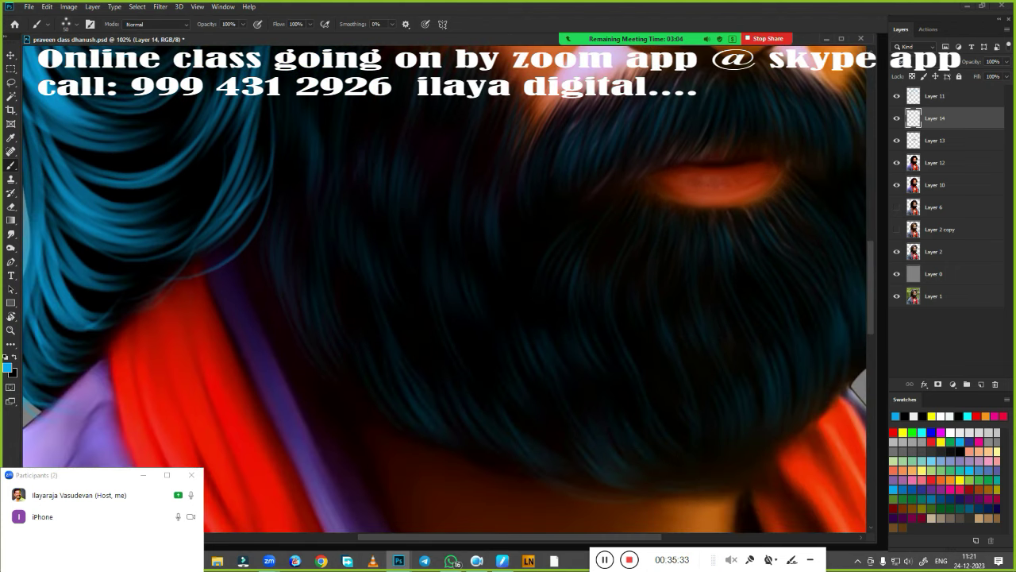
pyautogui.moveTo(512, 213); pyautogui.dragTo(528, 267)
pyautogui.moveTo(475, 343); pyautogui.dragTo(218, 382)
pyautogui.moveTo(627, 181); pyautogui.dragTo(649, 216)
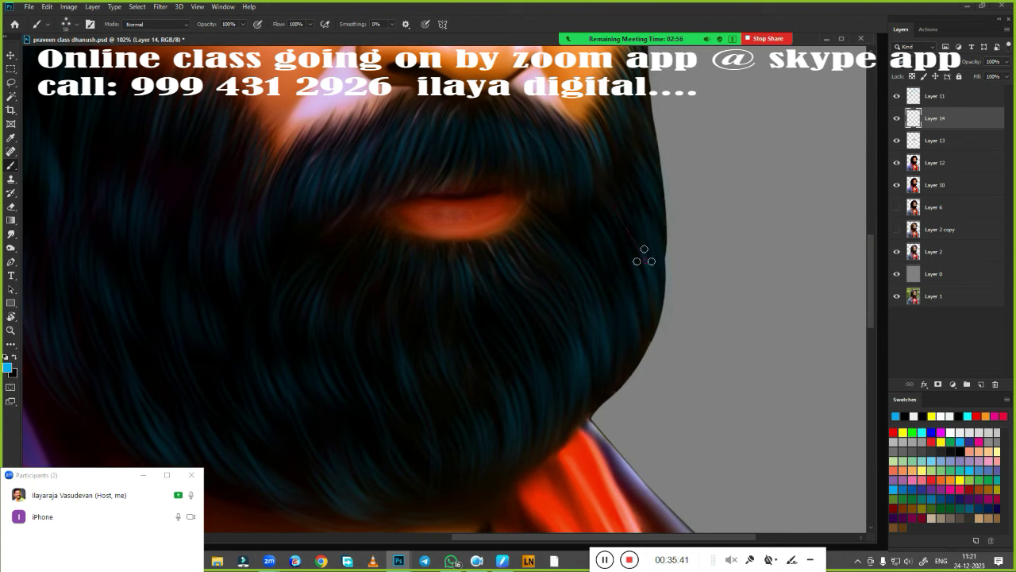
pyautogui.hotkey('ctrl', '0')
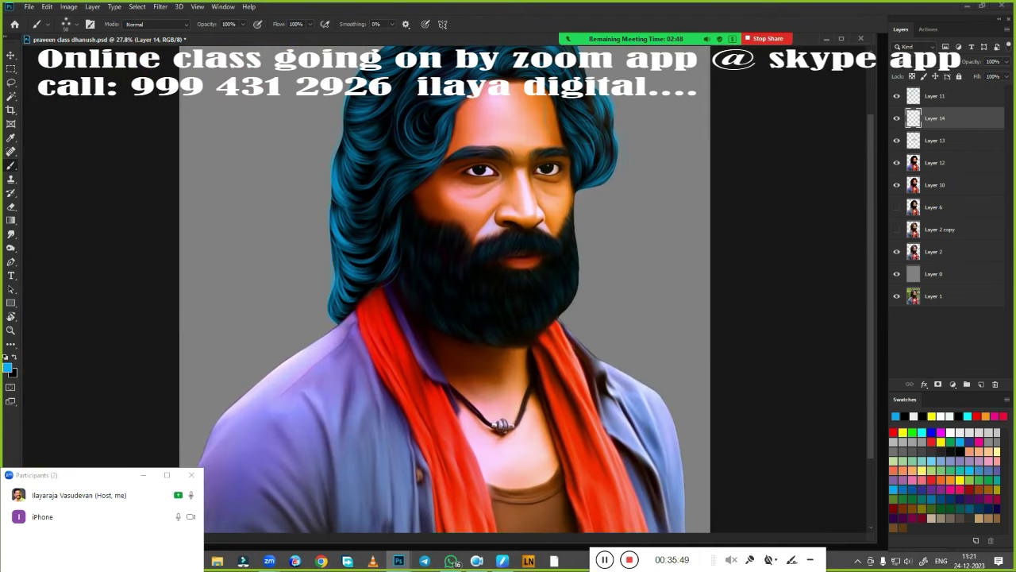
# Load Layer 11's hair strands as a selection and add a new layer above it
pyautogui.scroll(-2, 649, 266)
pyautogui.scroll(4, 649, 265)
pyautogui.scroll(-1, 599, 386)
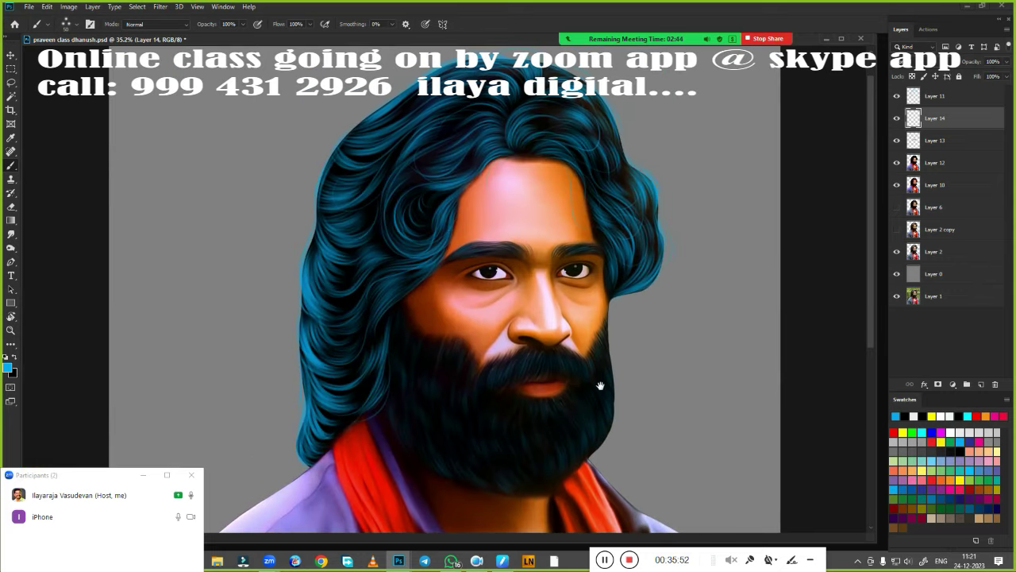
pyautogui.click(898, 96)
pyautogui.click(897, 96)
pyautogui.click(949, 97)
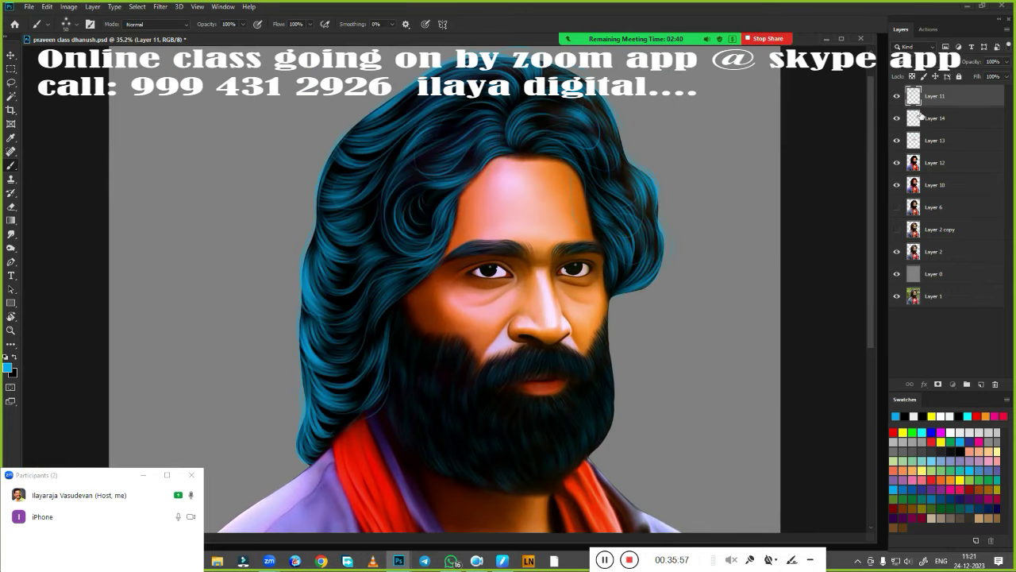
pyautogui.keyDown('ctrl'); pyautogui.click(914, 96); pyautogui.keyUp('ctrl')
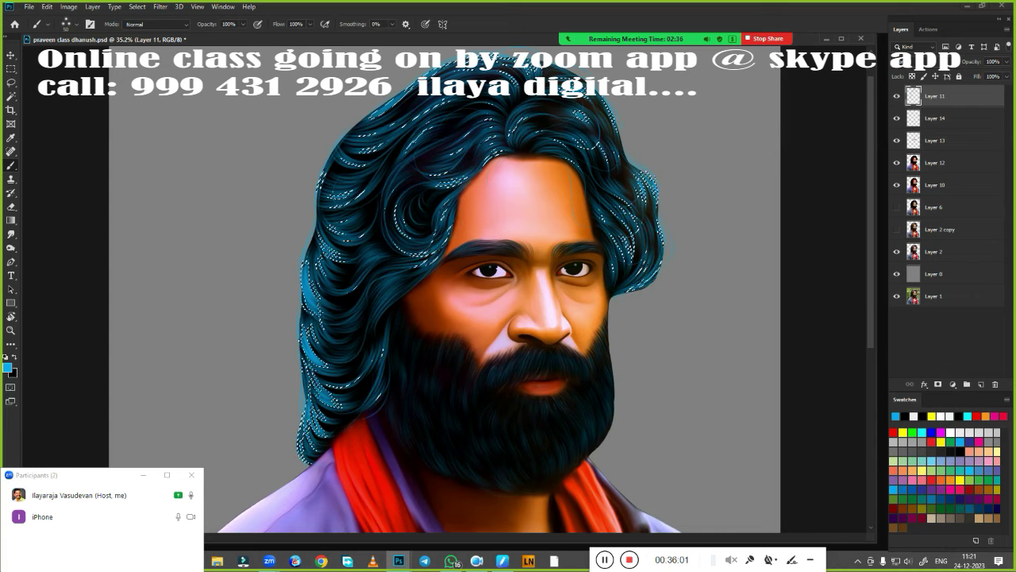
pyautogui.hotkey('ctrl', 'shift', 'alt', 'n')
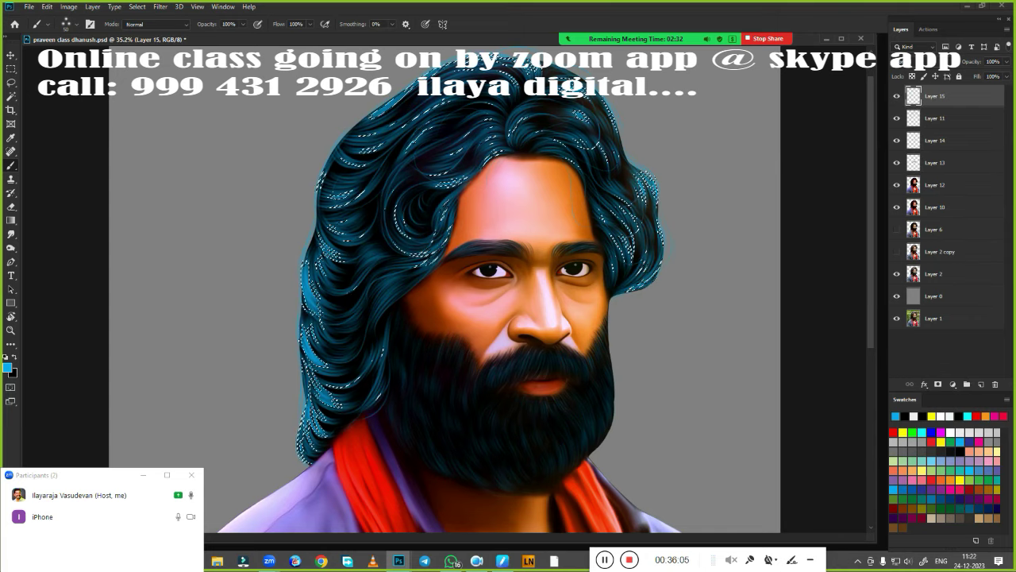
# Pick pink from Swatches and reset the tablet pen pressure curve to linear
pyautogui.rightClick(465, 343)
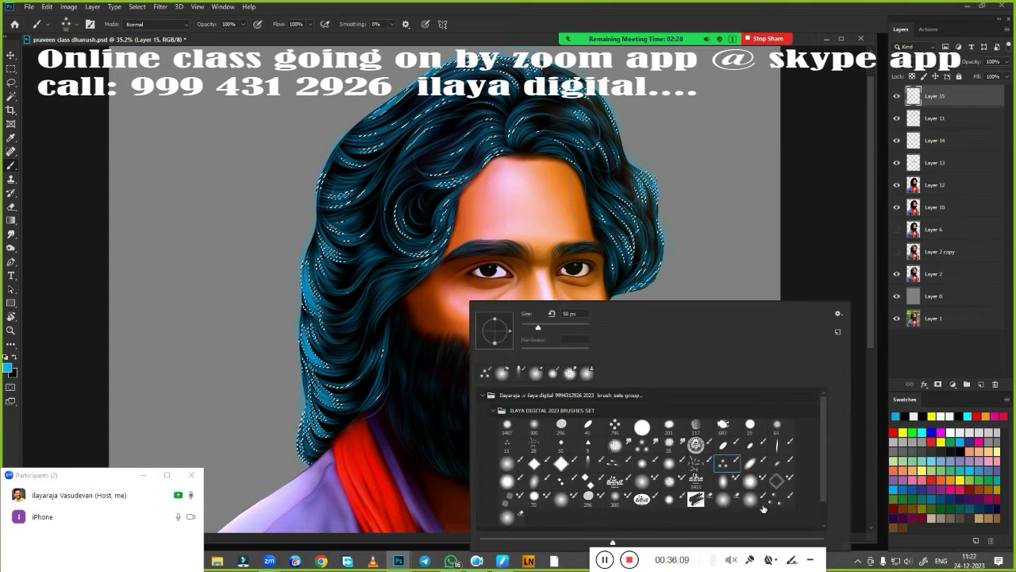
pyautogui.press('Escape')
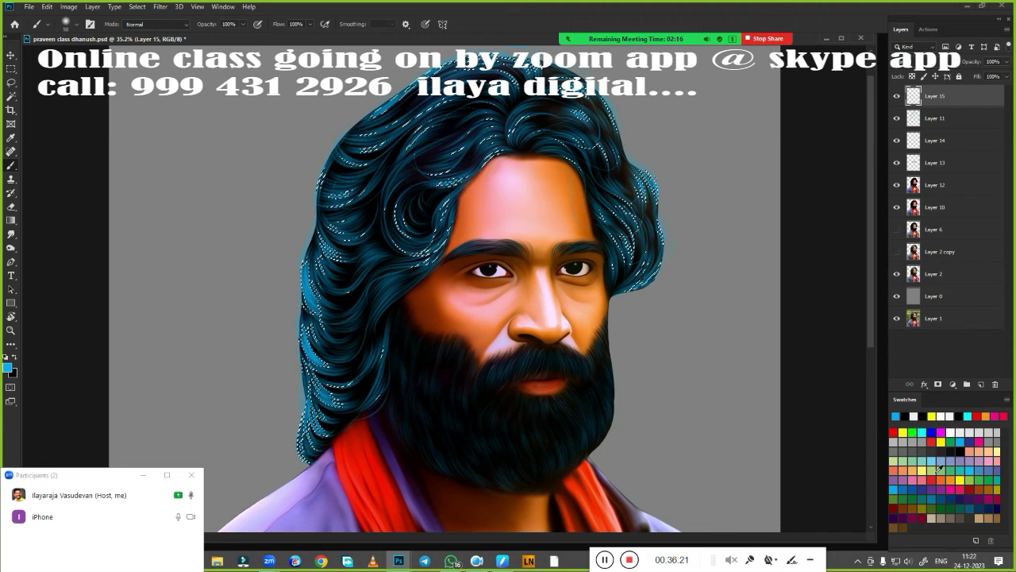
pyautogui.click(979, 442)
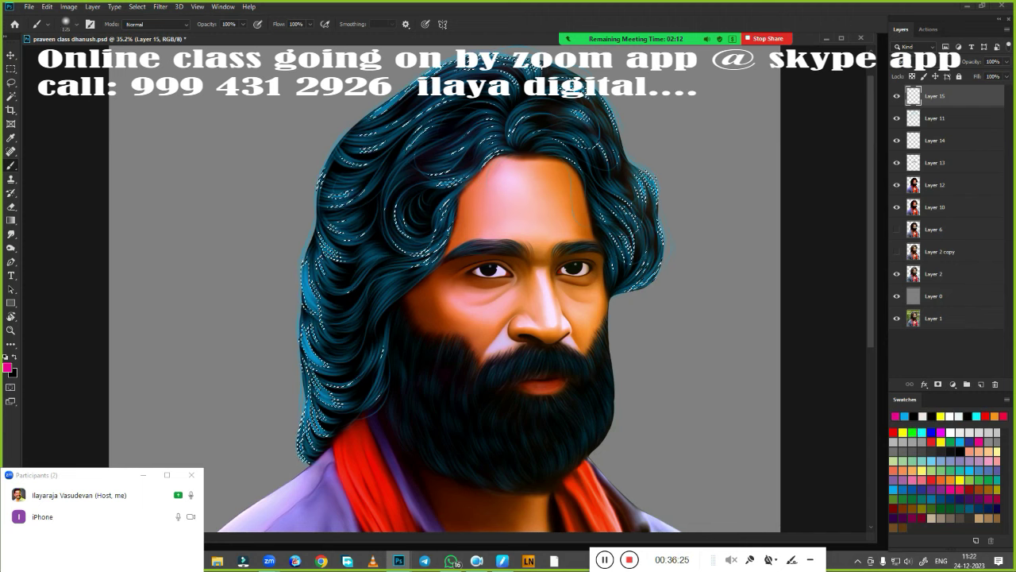
pyautogui.scroll(1, 449, 80)
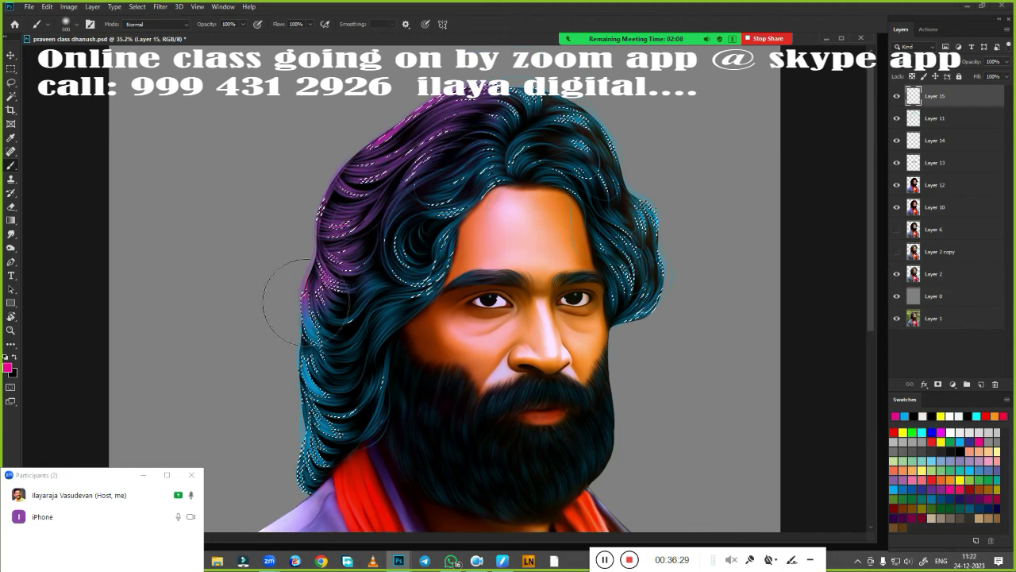
pyautogui.click(503, 560)
pyautogui.click(451, 201)
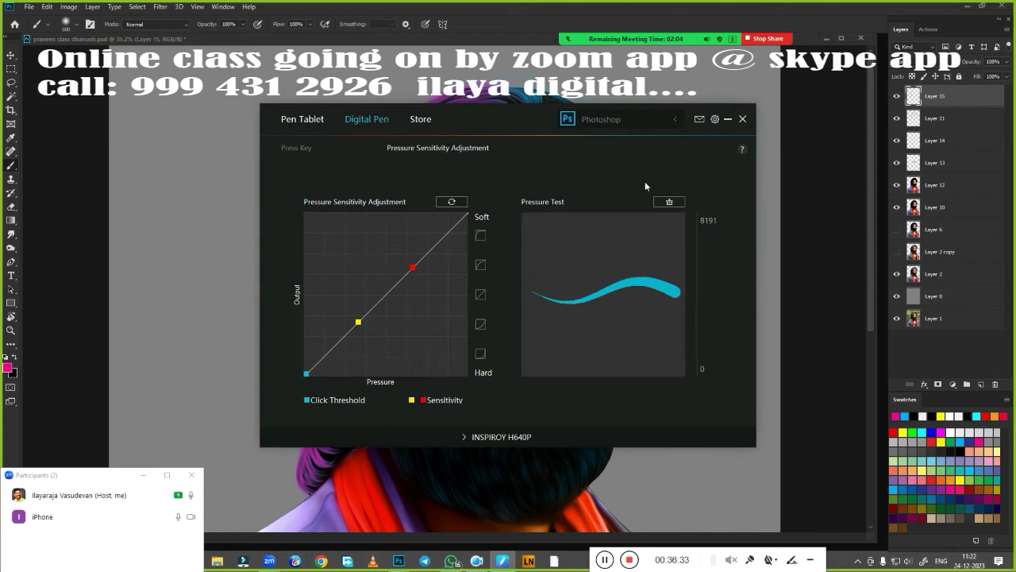
pyautogui.click(743, 118)
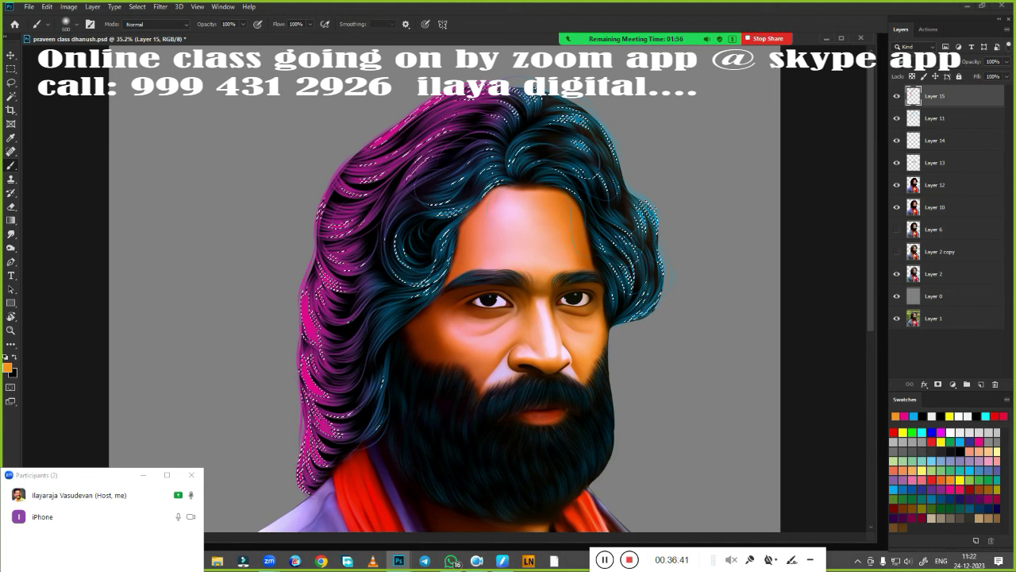
# At brush size 400, tint the right hair olive, the top yellow, and the left hair red
pyautogui.press('[')
pyautogui.press('[')
pyautogui.moveTo(592, 127); pyautogui.dragTo(656, 262)
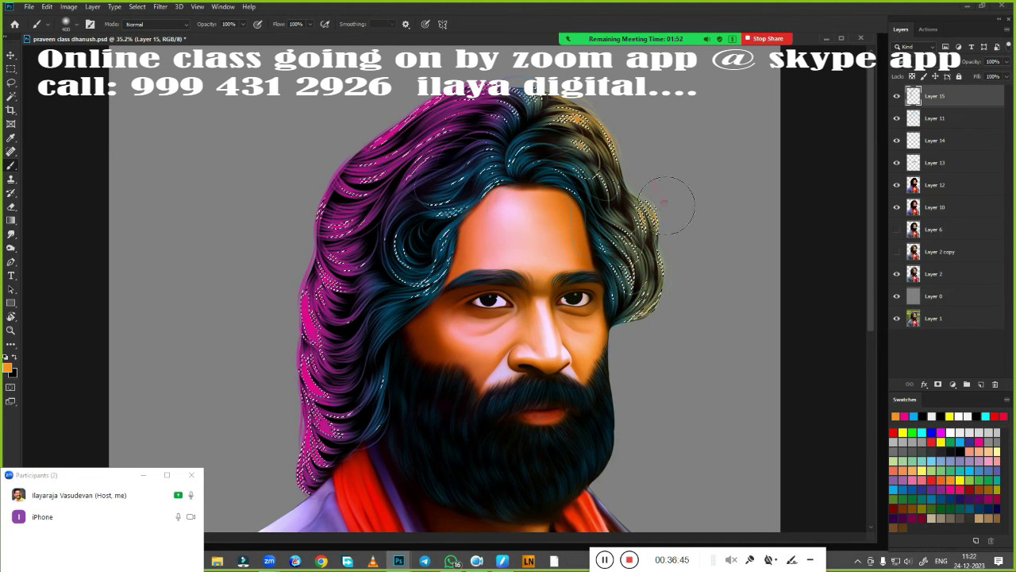
pyautogui.click(903, 431)
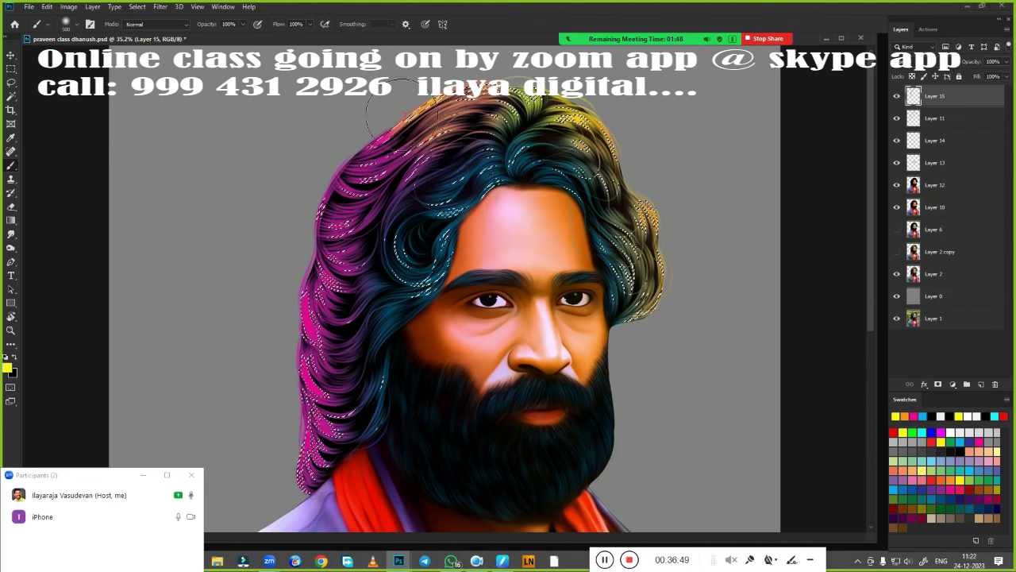
pyautogui.moveTo(481, 48); pyautogui.dragTo(572, 95)
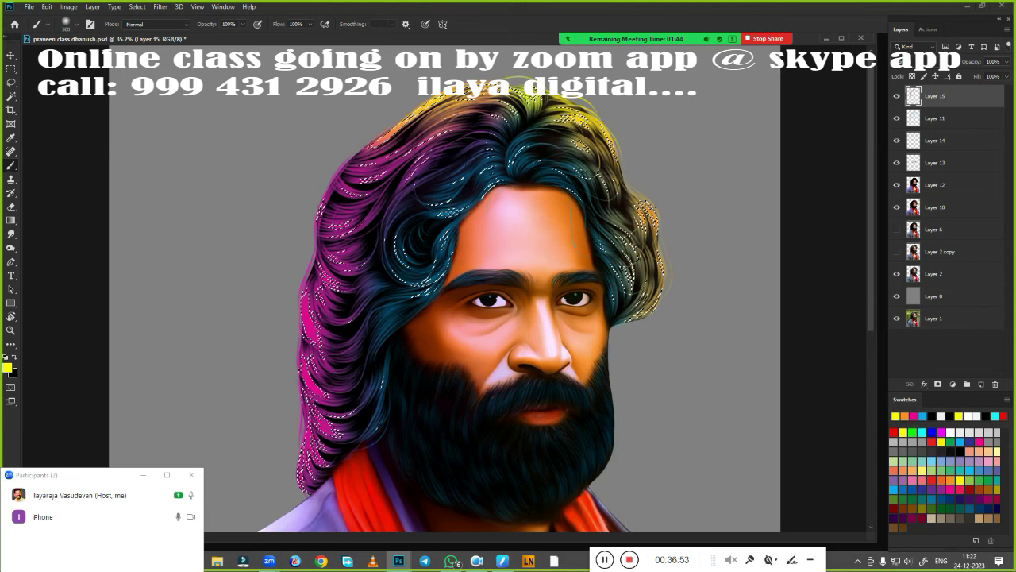
pyautogui.click(894, 431)
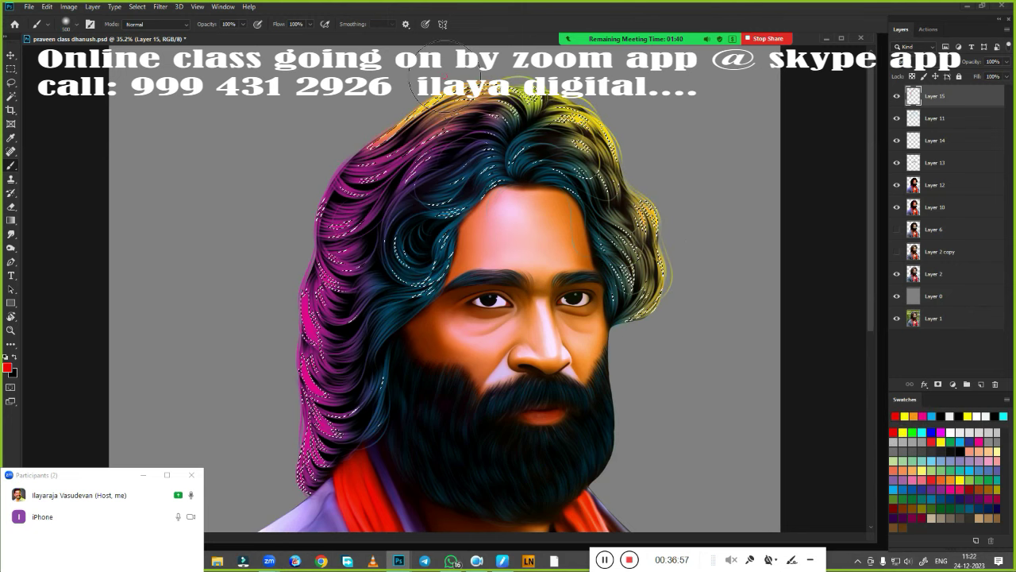
pyautogui.moveTo(321, 119); pyautogui.dragTo(274, 441)
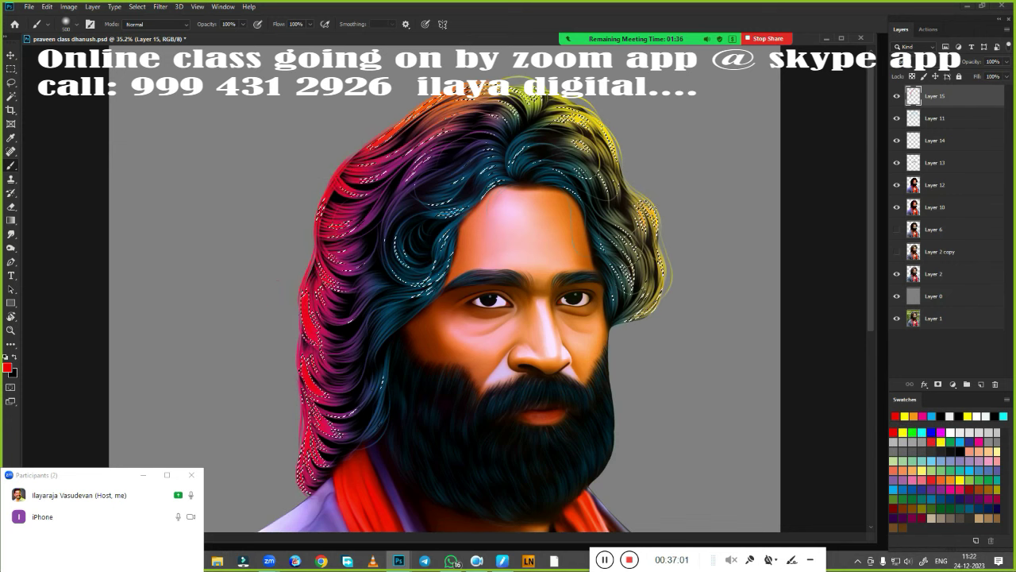
pyautogui.moveTo(401, 111); pyautogui.dragTo(576, 111)
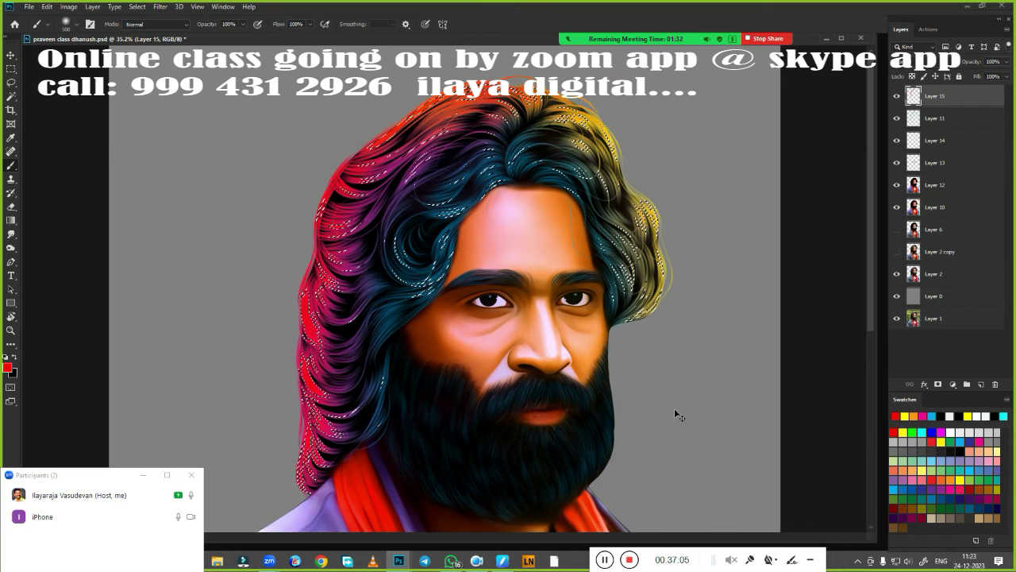
# Paint the right hair green, the top-left yellow, and blue strands near the forehead
pyautogui.click(914, 432)
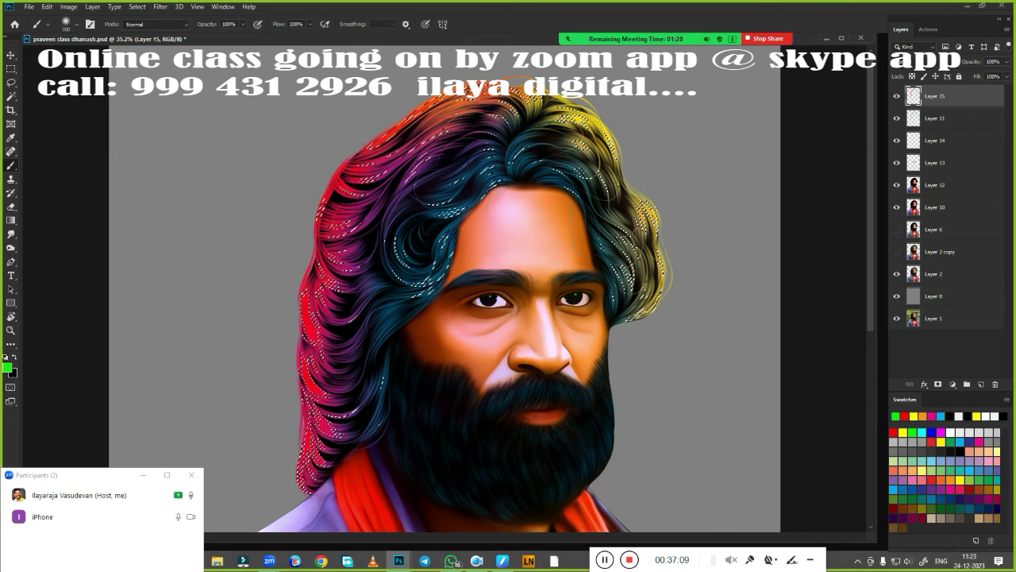
pyautogui.moveTo(650, 131); pyautogui.dragTo(680, 340)
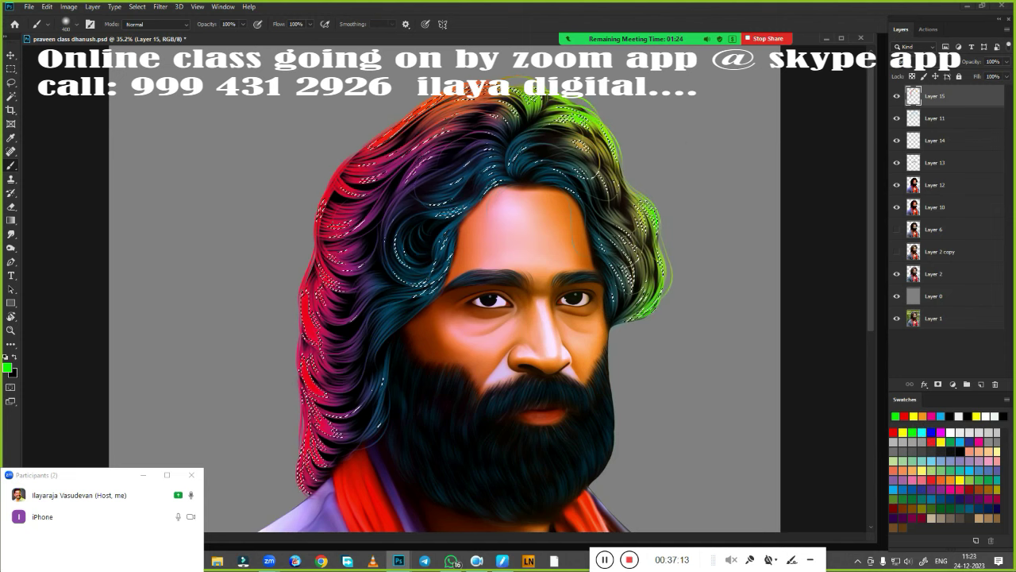
pyautogui.click(903, 432)
pyautogui.moveTo(470, 109); pyautogui.dragTo(343, 167)
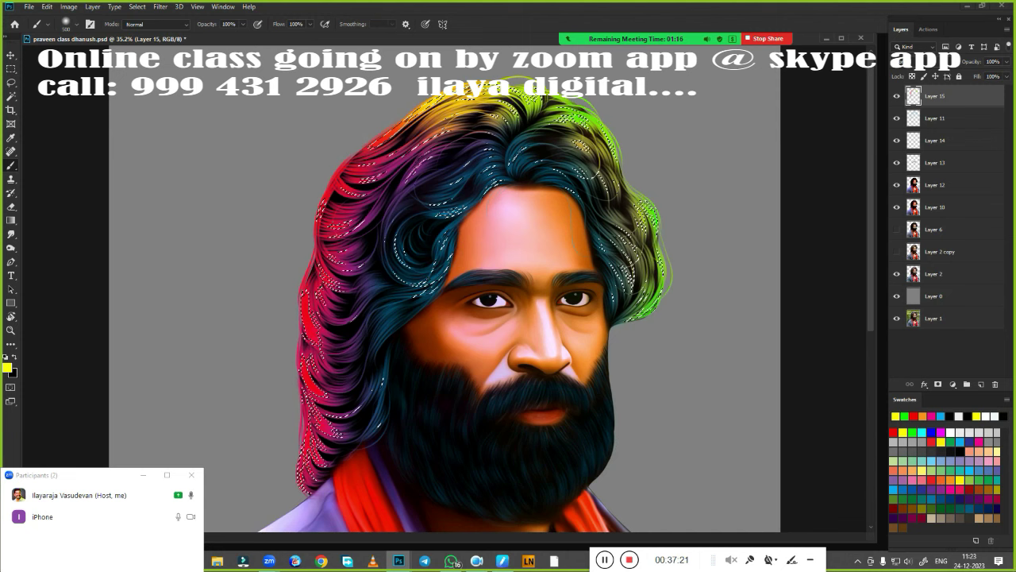
pyautogui.click(922, 432)
pyautogui.click(961, 441)
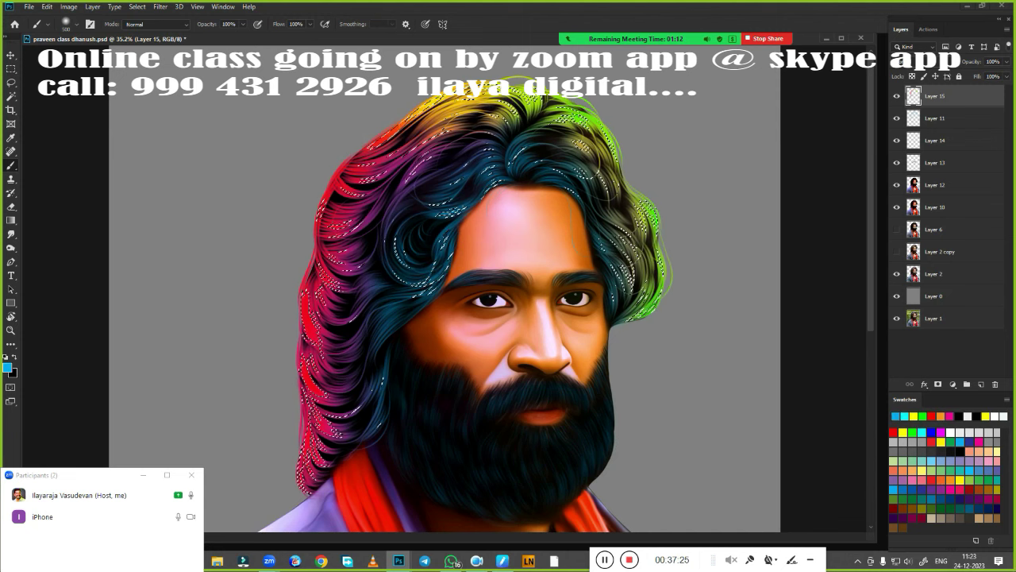
pyautogui.moveTo(546, 148); pyautogui.dragTo(607, 318)
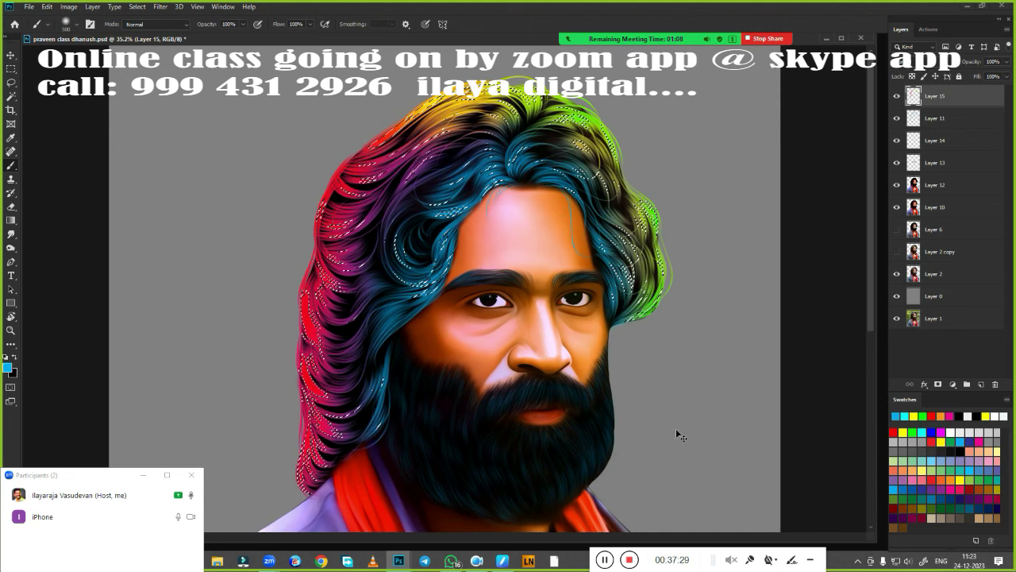
pyautogui.scroll(-5, 677, 429)
pyautogui.scroll(3, 495, 320)
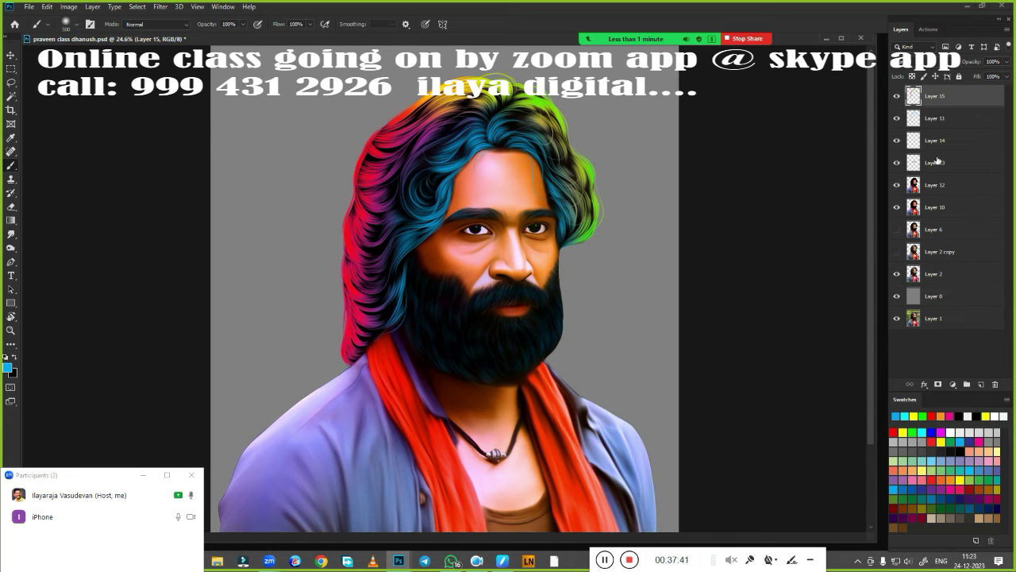
# Lower Layer 15's fill to 54% and reduce Layer 11's fill as well
pyautogui.click(1007, 76)
pyautogui.moveTo(1005, 90)
pyautogui.mouseDown()
pyautogui.moveTo(988, 98)
pyautogui.moveTo(953, 89)
pyautogui.moveTo(1005, 93)
pyautogui.moveTo(983, 95)
pyautogui.mouseUp()
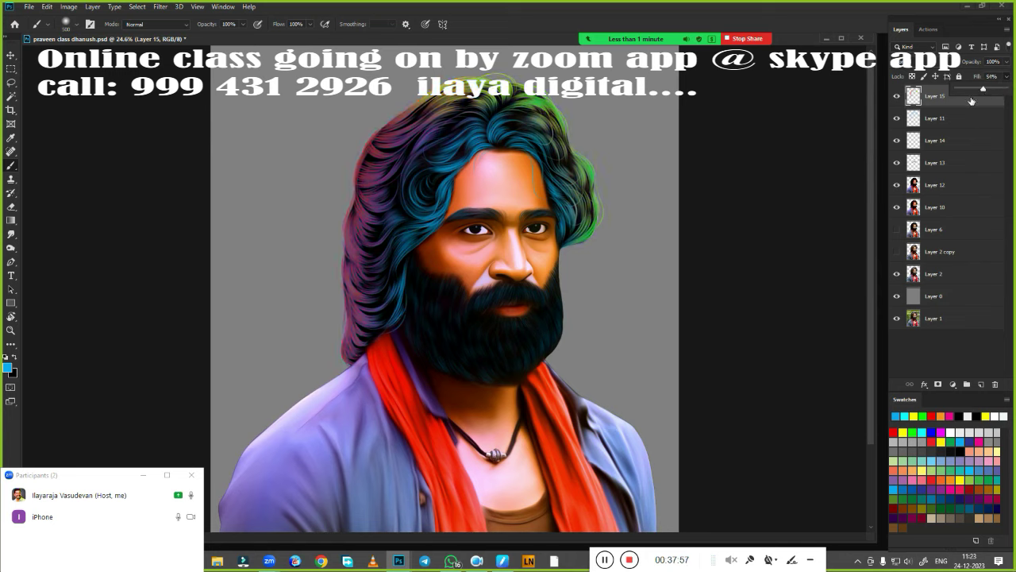
pyautogui.click(928, 121)
pyautogui.click(1007, 76)
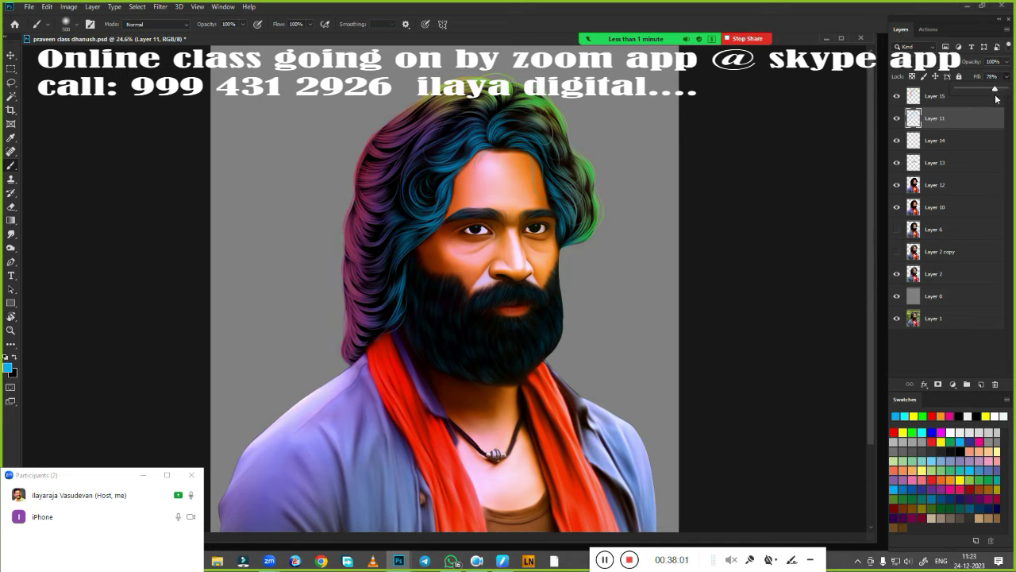
pyautogui.moveTo(1005, 92)
pyautogui.mouseDown()
pyautogui.moveTo(990, 101)
pyautogui.moveTo(1003, 104)
pyautogui.mouseUp()
# Return to Layer 15, pick yellow, and add a new empty Layer 16
pyautogui.click(935, 97)
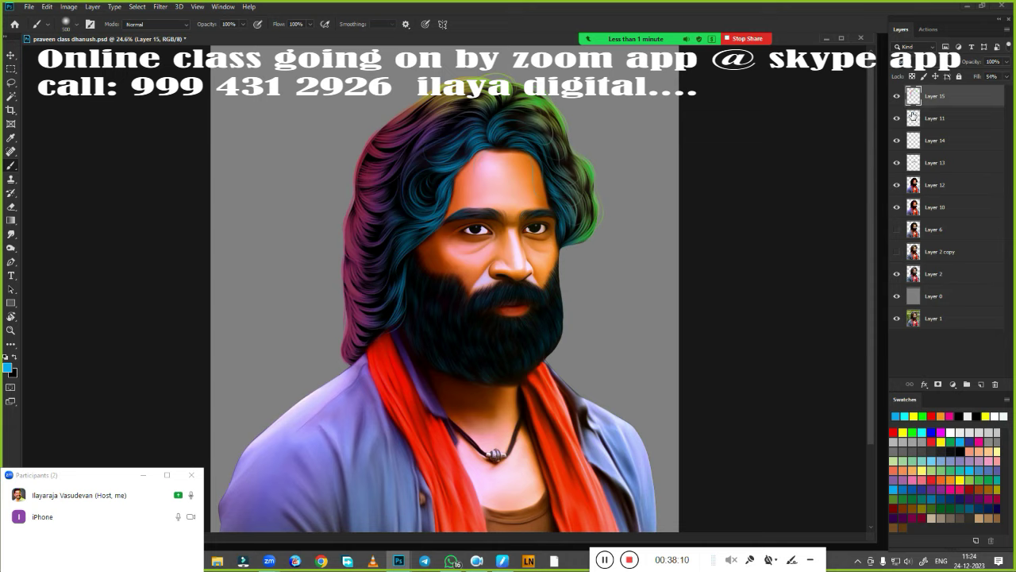
pyautogui.click(903, 430)
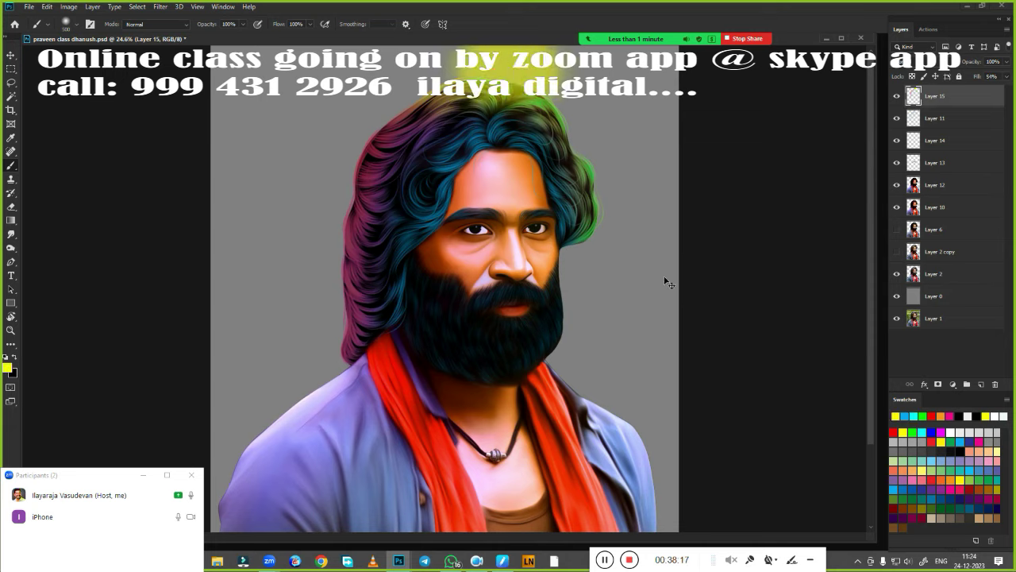
pyautogui.click(982, 384)
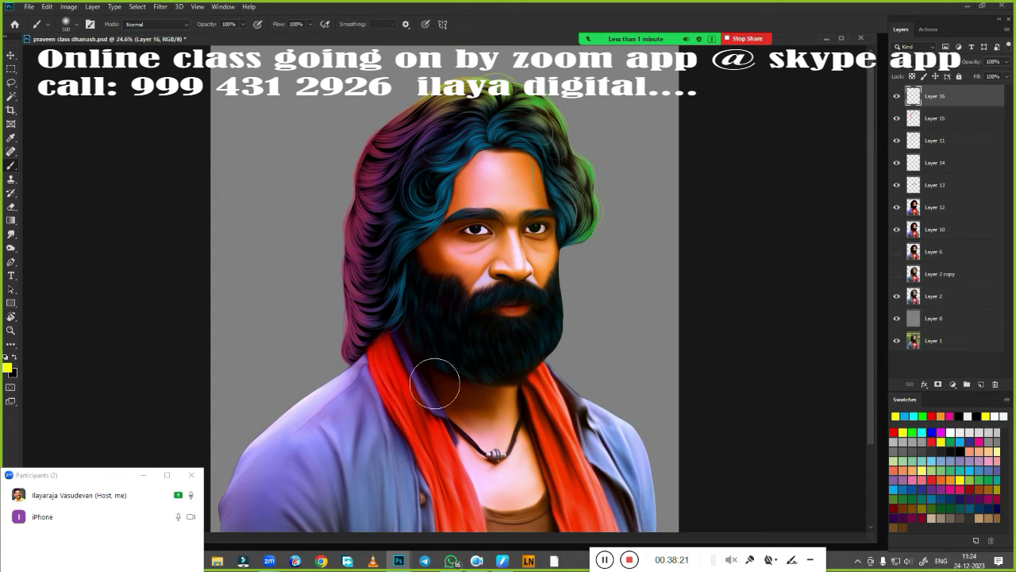
# Dismiss the brush picker and choose magenta from Swatches for Layer 16
pyautogui.press('Escape')
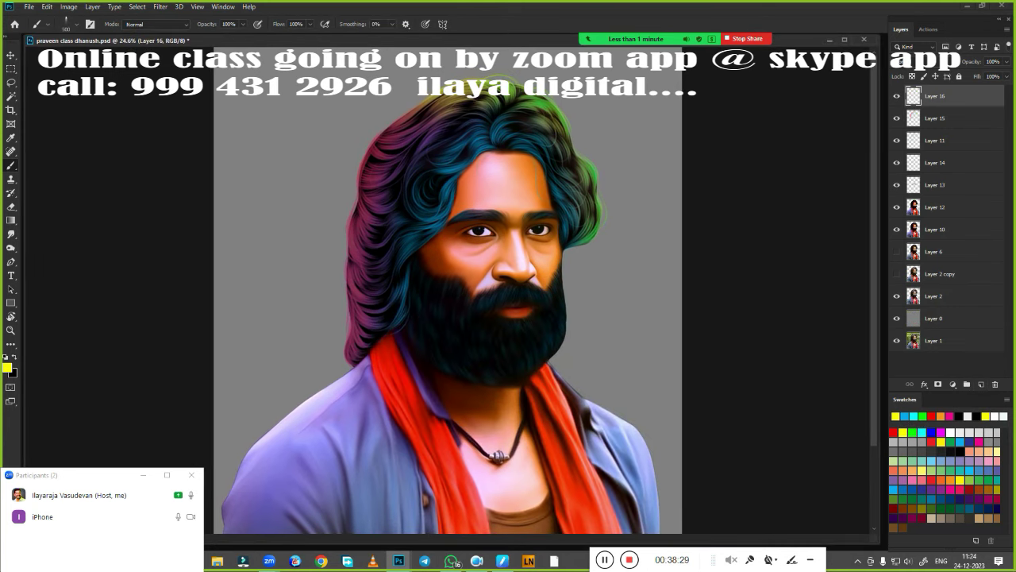
pyautogui.click(940, 432)
pyautogui.scroll(5, 469, 336)
pyautogui.scroll(4, 468, 365)
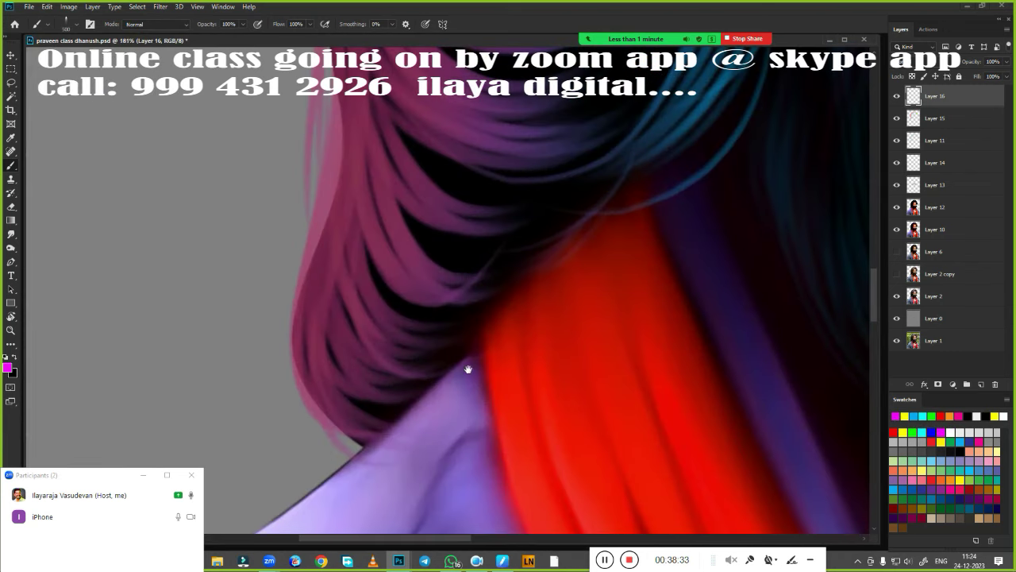